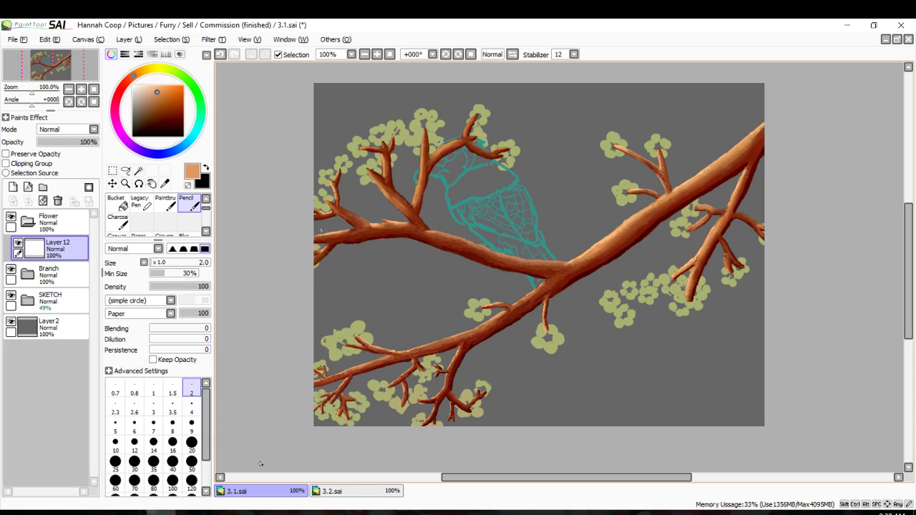
# Bring up the blue jay reference in 3.2.sai, and switch to Chrome with a new blank page.
pyautogui.click(350, 491)
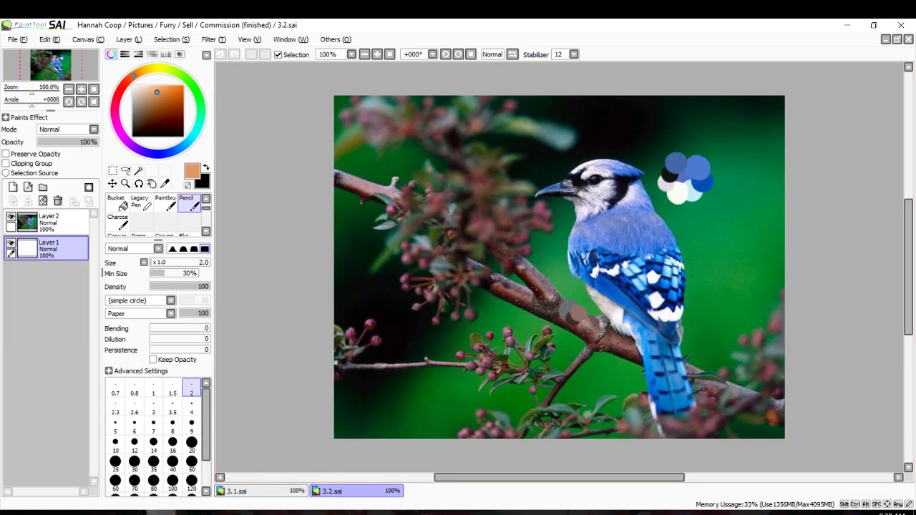
pyautogui.click(131, 512)
pyautogui.click(133, 29)
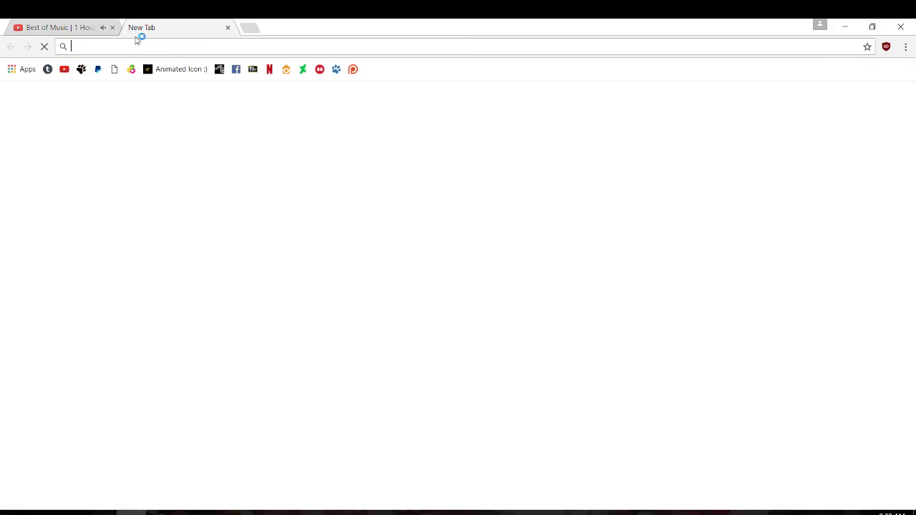
pyautogui.write('sakura')
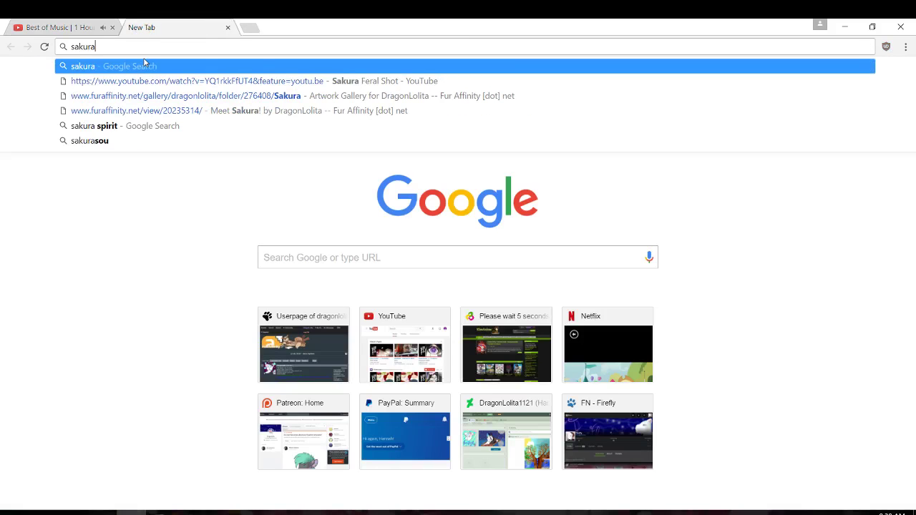
pyautogui.press('BackSpace')
pyautogui.press('BackSpace')
pyautogui.press('BackSpace')
pyautogui.press('BackSpace')
pyautogui.press('BackSpace')
pyautogui.press('BackSpace')
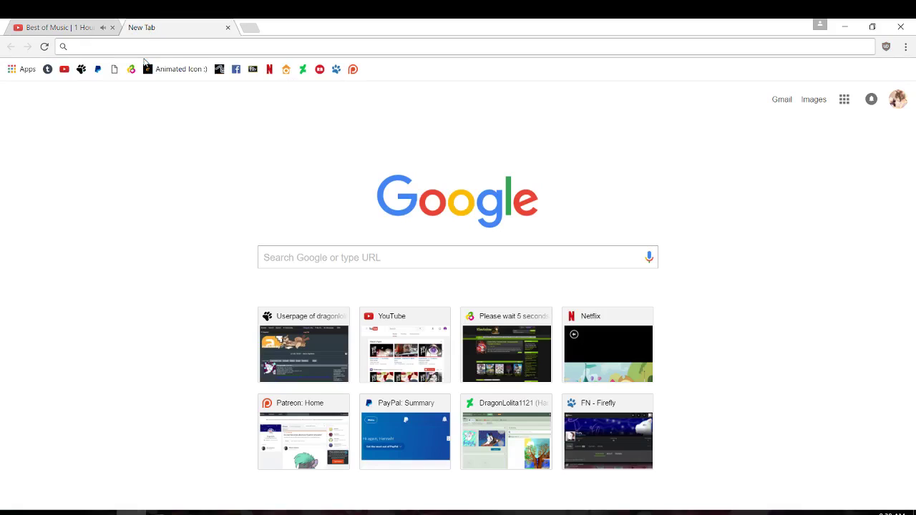
# Search Google for "dogwood tree" and show the image results.
pyautogui.write('dogwood ')
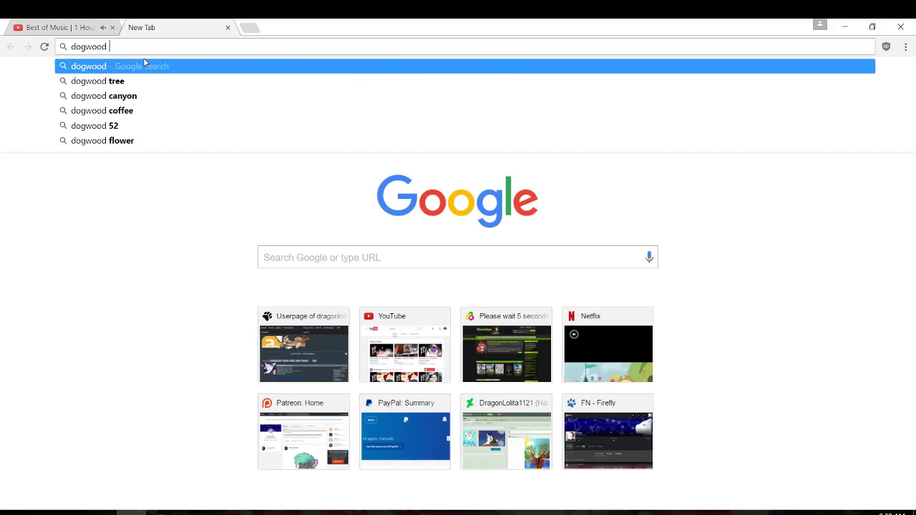
pyautogui.write('tree')
pyautogui.press('Return')
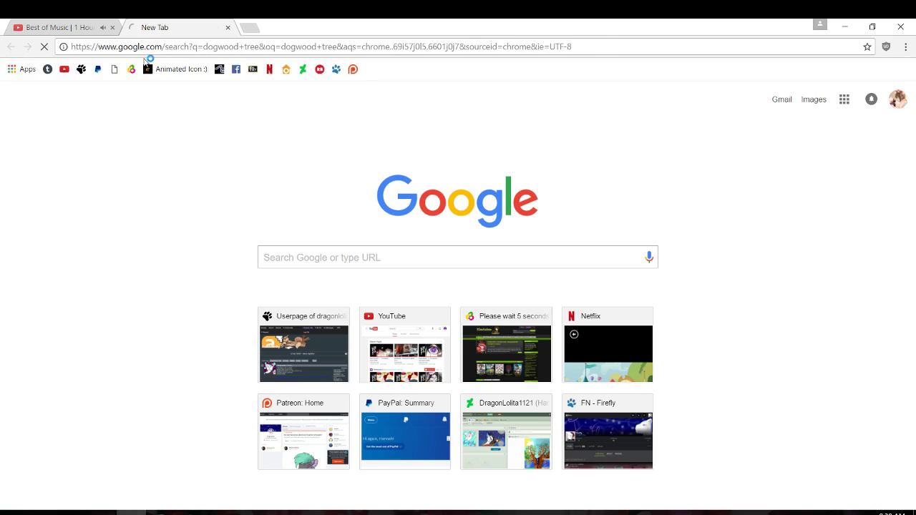
pyautogui.click(143, 122)
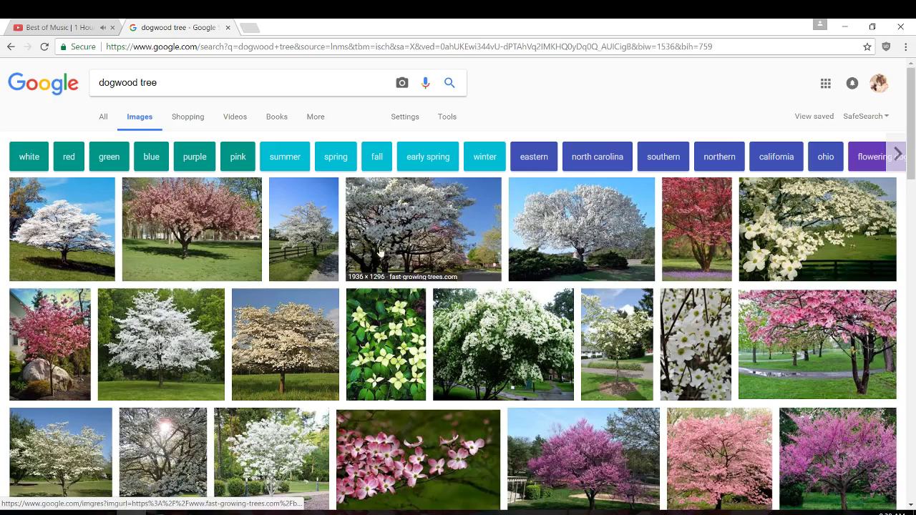
# Open the white dogwood photo from Fast Growing Trees as a standalone image and enlarge it for study.
pyautogui.click(45, 223)
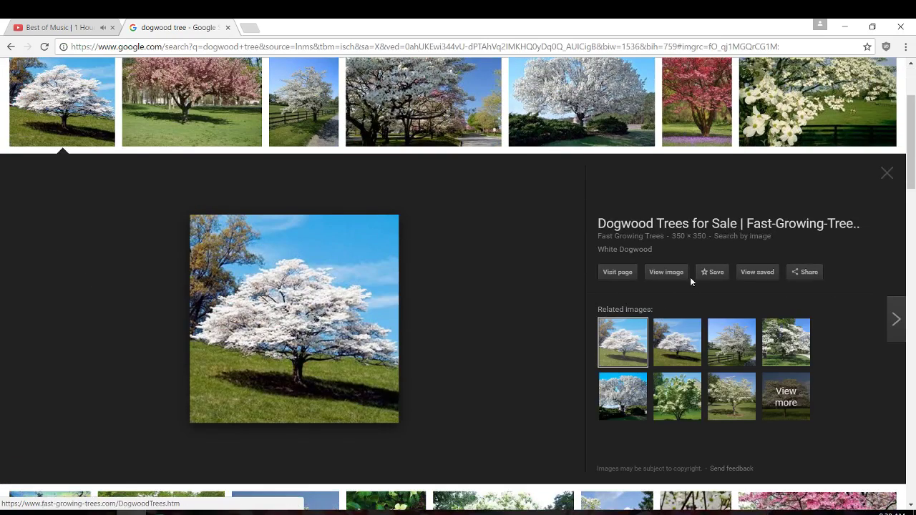
pyautogui.click(673, 274)
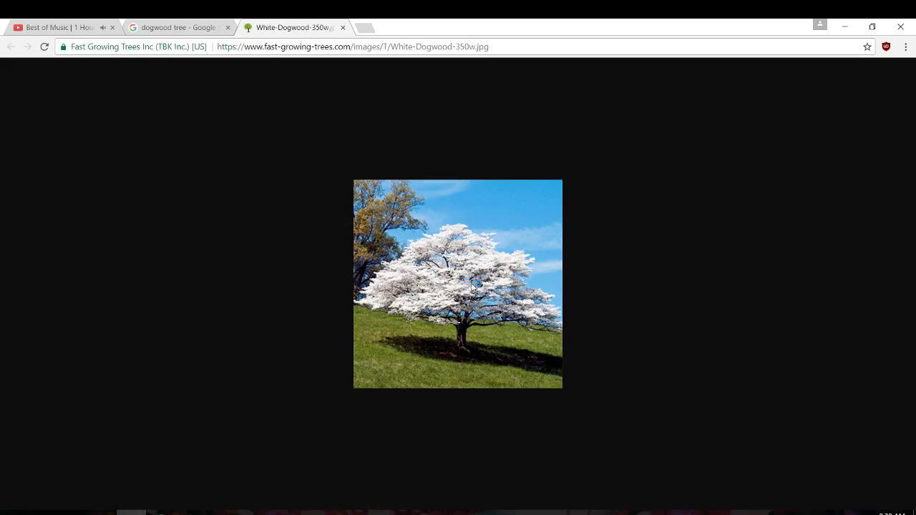
pyautogui.scroll(7, 475, 284)
pyautogui.scroll(-2, 361, 386)
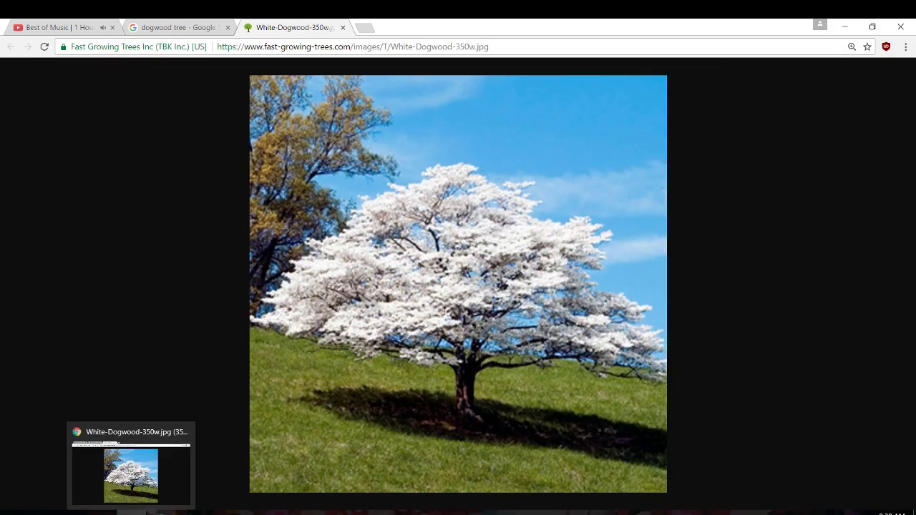
# Switch back to PaintTool SAI, return to the 3.1.sai painting and pick a warm off-white drawing colour.
pyautogui.click(160, 512)
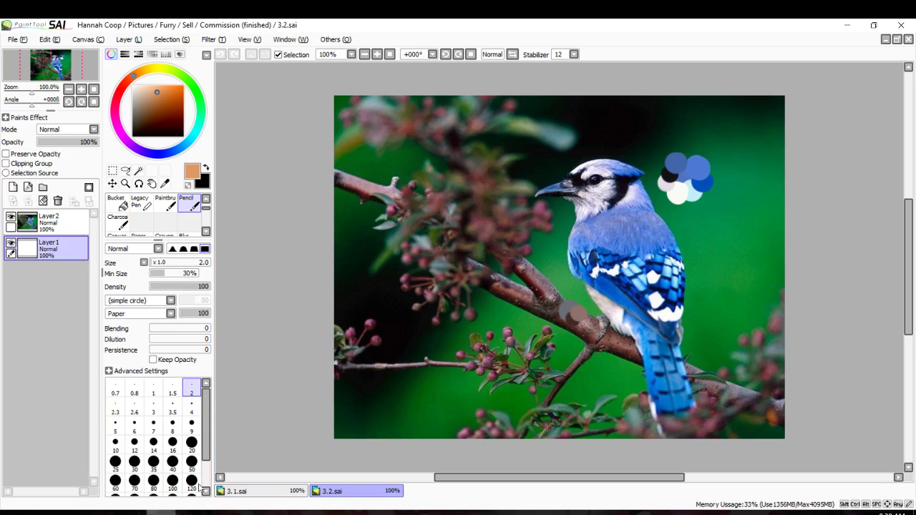
pyautogui.click(250, 491)
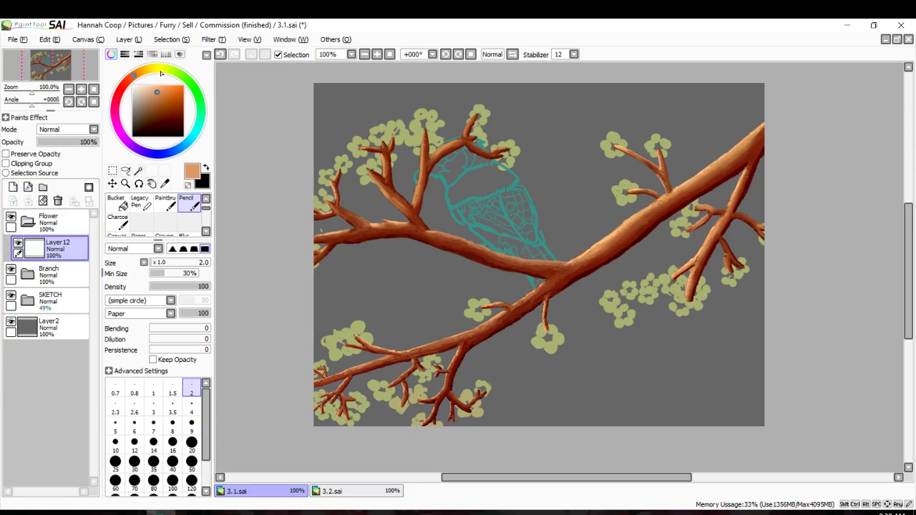
pyautogui.moveTo(163, 75); pyautogui.dragTo(151, 70)
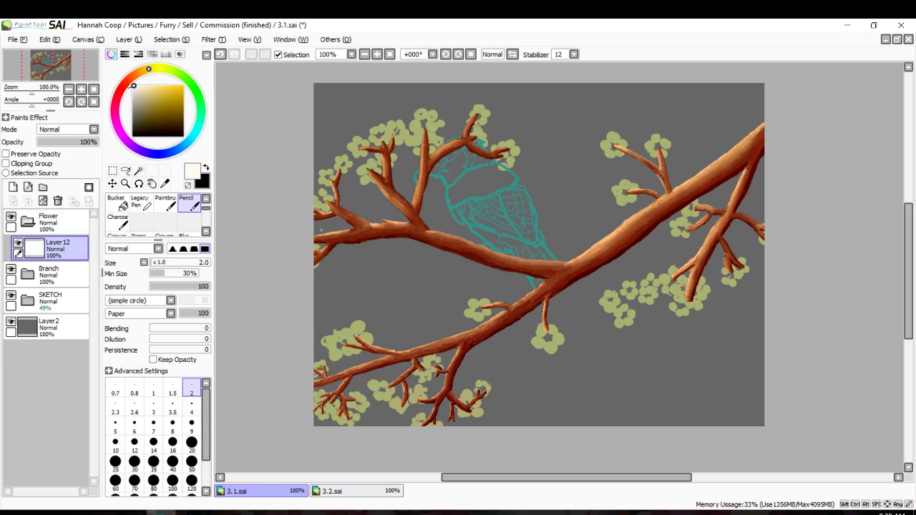
pyautogui.press('n')
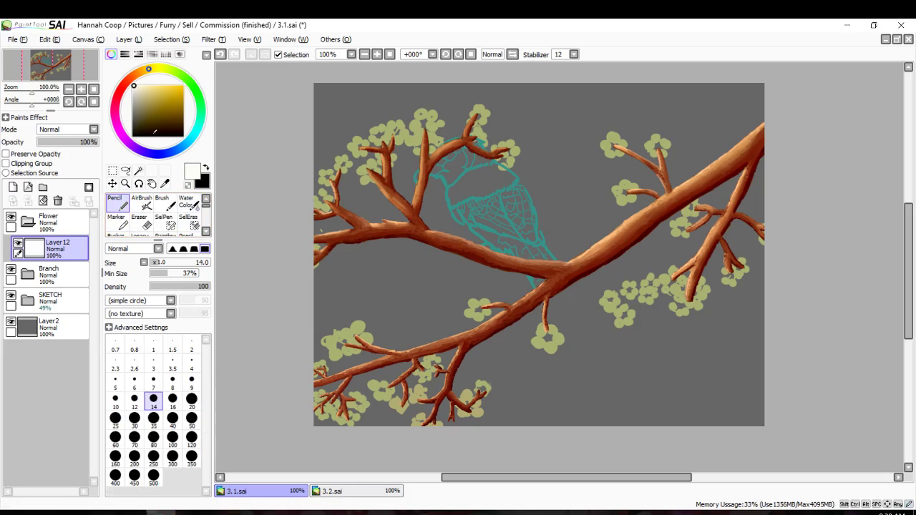
pyautogui.scroll(4, 390, 127)
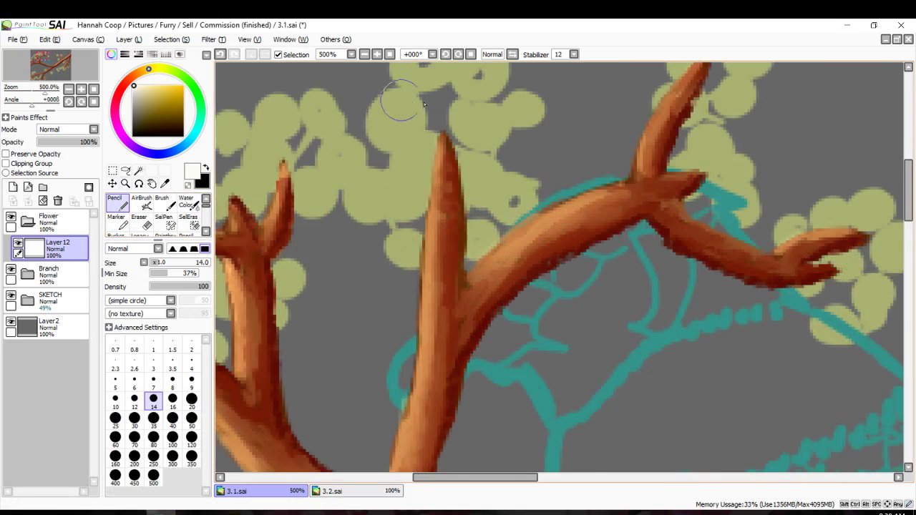
pyautogui.scroll(2, 428, 150)
pyautogui.moveTo(420, 190)
pyautogui.mouseDown()
pyautogui.moveTo(415, 196)
pyautogui.moveTo(412, 182)
pyautogui.moveTo(380, 169)
pyautogui.mouseUp()
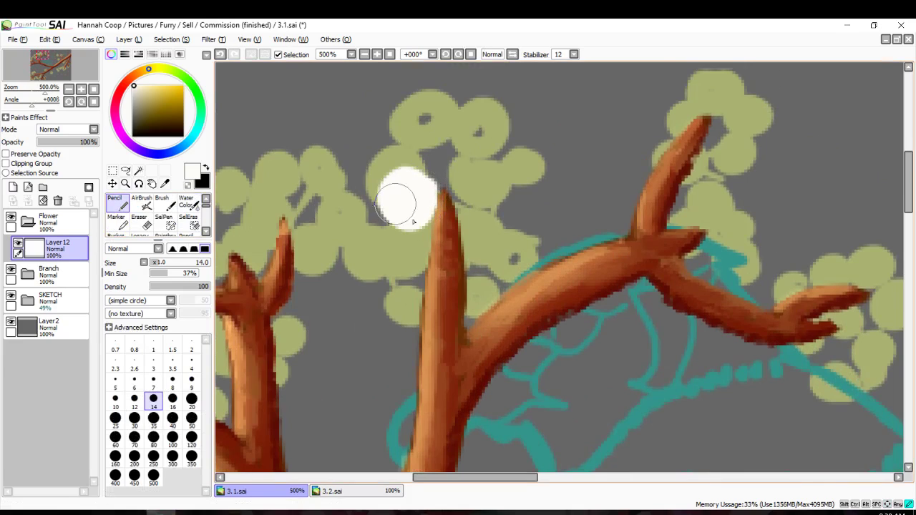
pyautogui.hotkey('ctrl', 'z')
pyautogui.hotkey('ctrl', 'z')
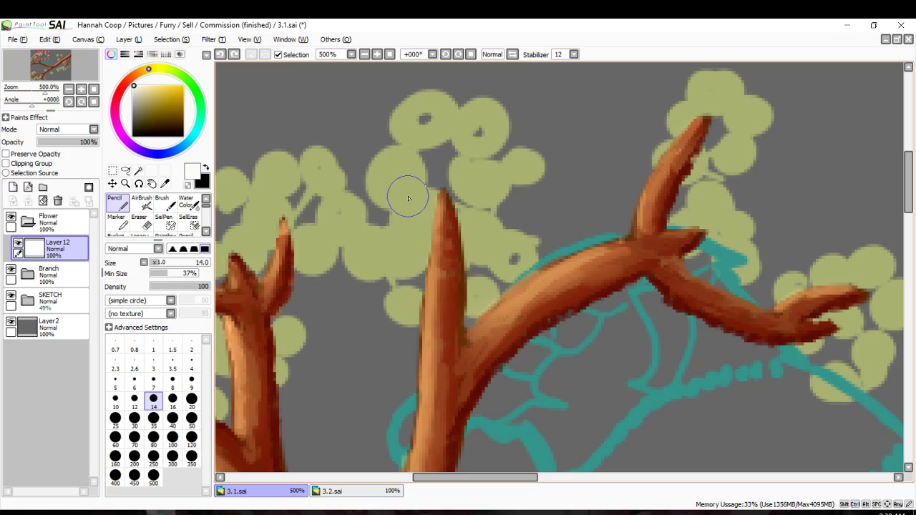
# Rough in the petals of a white flower around the upright twig's tip on Layer12, using the Paintbrush at size 2.
pyautogui.scroll(1, 458, 186)
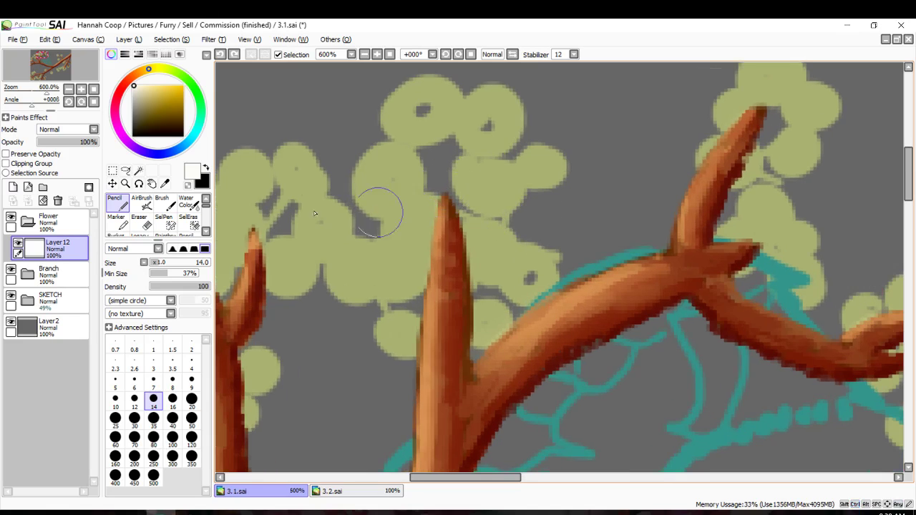
pyautogui.click(205, 231)
pyautogui.click(170, 228)
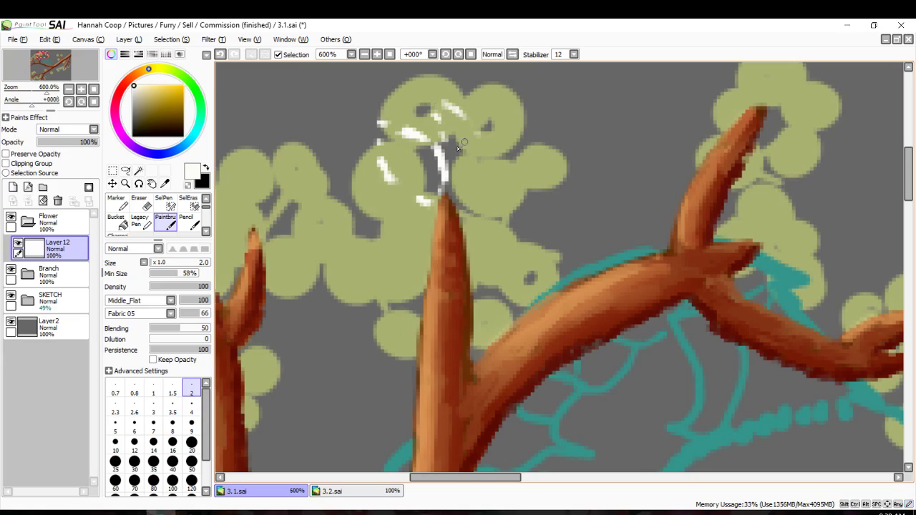
pyautogui.moveTo(442, 115); pyautogui.dragTo(454, 94)
pyautogui.moveTo(443, 211); pyautogui.dragTo(483, 179)
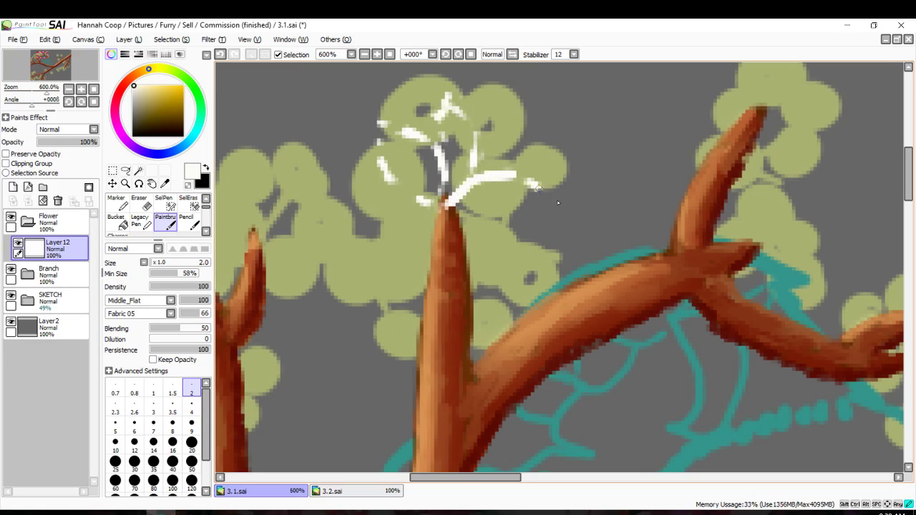
pyautogui.moveTo(537, 220)
pyautogui.mouseDown()
pyautogui.moveTo(497, 230)
pyautogui.moveTo(442, 209)
pyautogui.mouseUp()
pyautogui.moveTo(473, 248); pyautogui.dragTo(480, 269)
pyautogui.moveTo(444, 303); pyautogui.dragTo(464, 279)
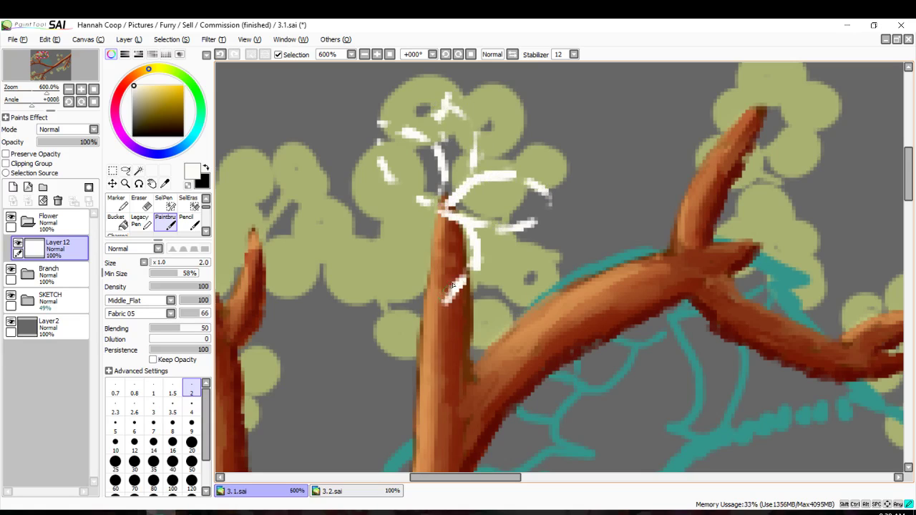
pyautogui.moveTo(373, 223)
pyautogui.mouseDown()
pyautogui.moveTo(334, 270)
pyautogui.moveTo(379, 271)
pyautogui.moveTo(420, 256)
pyautogui.mouseUp()
# Outline the flower's left, right and lower petals in off-white over the rough sketch, using the Pencil at size 3.5.
pyautogui.scroll(-3, 384, 244)
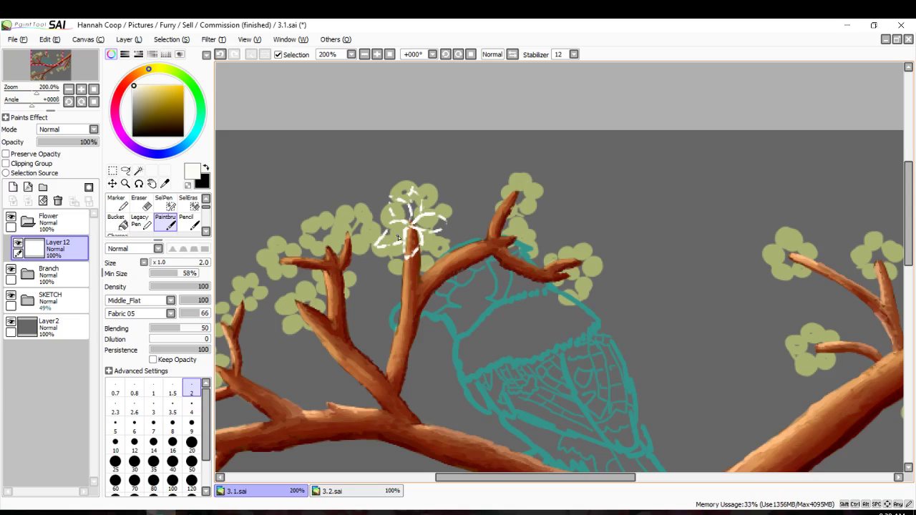
pyautogui.scroll(-3, 365, 246)
pyautogui.scroll(5, 406, 259)
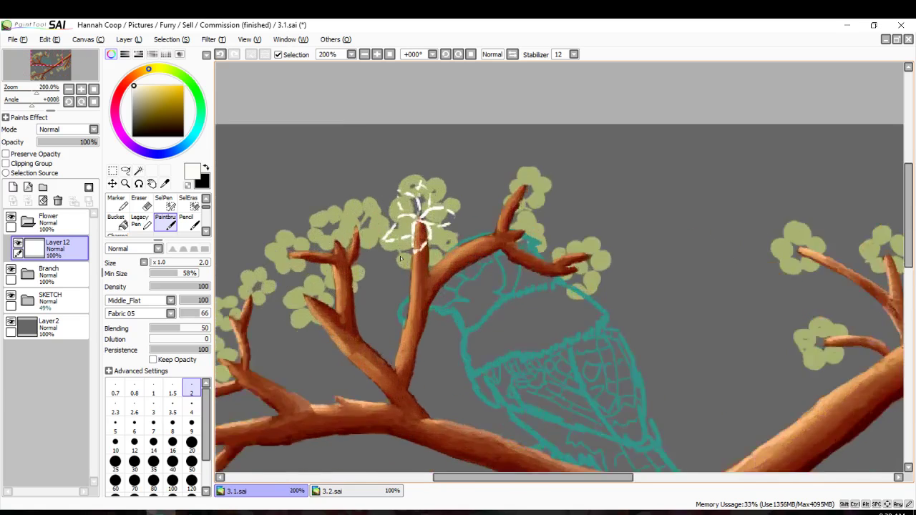
pyautogui.scroll(-1, 336, 221)
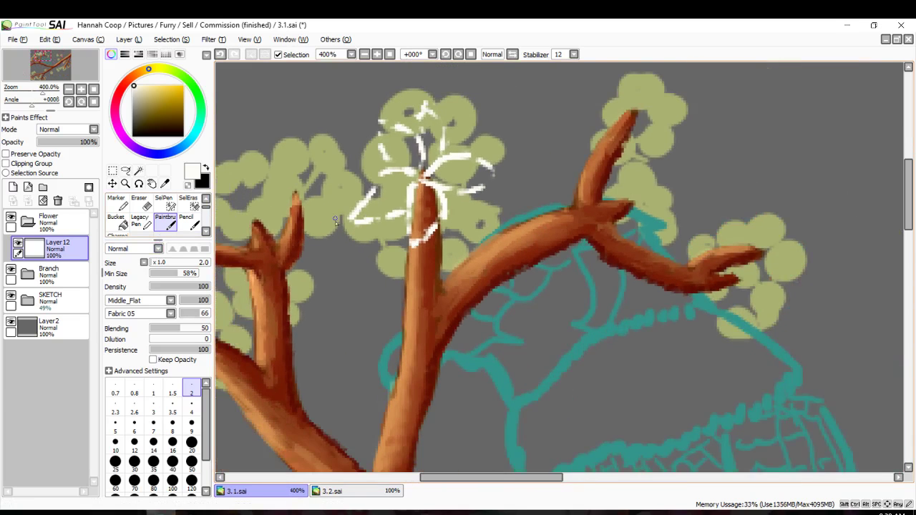
pyautogui.scroll(1, 158, 215)
pyautogui.click(118, 204)
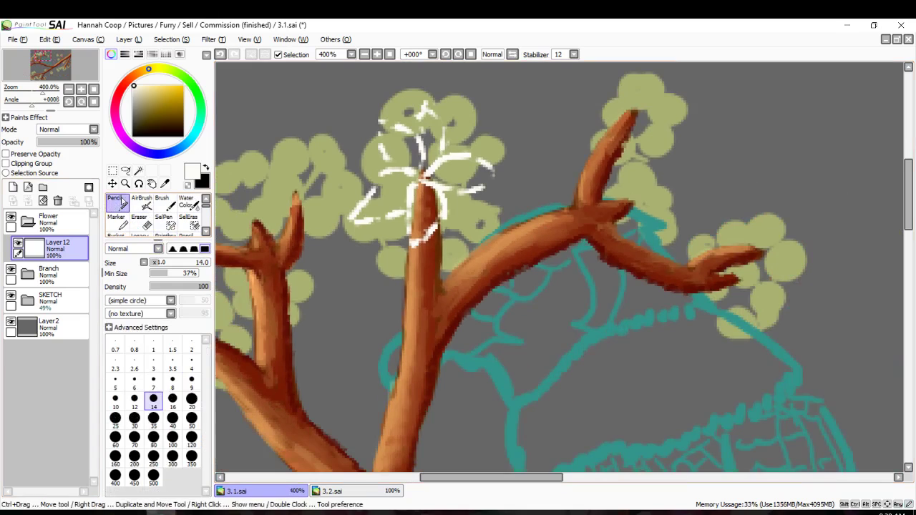
pyautogui.scroll(1, 401, 188)
pyautogui.scroll(1, 403, 190)
pyautogui.click(172, 365)
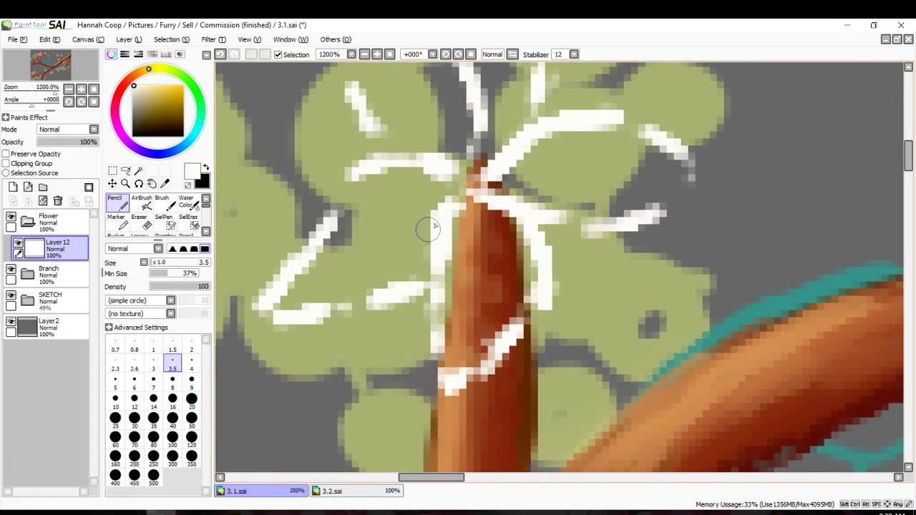
pyautogui.moveTo(446, 189)
pyautogui.mouseDown()
pyautogui.moveTo(360, 178)
pyautogui.moveTo(291, 271)
pyautogui.moveTo(254, 301)
pyautogui.moveTo(354, 311)
pyautogui.moveTo(400, 293)
pyautogui.moveTo(437, 248)
pyautogui.moveTo(449, 200)
pyautogui.moveTo(461, 207)
pyautogui.moveTo(436, 221)
pyautogui.moveTo(421, 282)
pyautogui.moveTo(431, 332)
pyautogui.moveTo(425, 391)
pyautogui.moveTo(438, 389)
pyautogui.moveTo(497, 349)
pyautogui.moveTo(542, 301)
pyautogui.moveTo(540, 232)
pyautogui.moveTo(494, 207)
pyautogui.moveTo(468, 205)
pyautogui.moveTo(497, 185)
pyautogui.moveTo(489, 195)
pyautogui.moveTo(500, 166)
pyautogui.moveTo(573, 119)
pyautogui.moveTo(653, 133)
pyautogui.moveTo(734, 176)
pyautogui.moveTo(631, 246)
pyautogui.mouseUp()
# Outline the flower's upper petal with two pointed tips and a centre line down to the twig.
pyautogui.scroll(3, 527, 198)
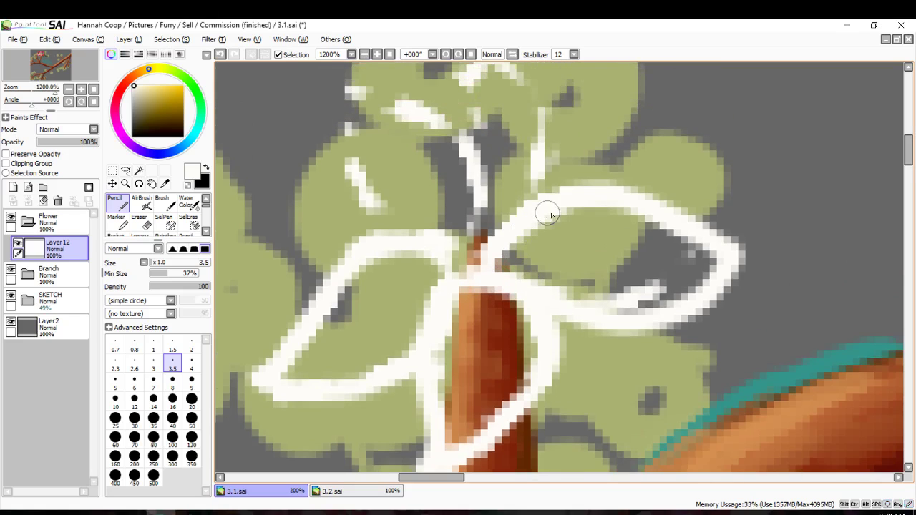
pyautogui.moveTo(557, 220)
pyautogui.mouseDown()
pyautogui.moveTo(562, 186)
pyautogui.moveTo(481, 85)
pyautogui.moveTo(458, 166)
pyautogui.moveTo(511, 247)
pyautogui.mouseUp()
pyautogui.scroll(1, 455, 220)
pyautogui.hotkey('ctrl', 'z')
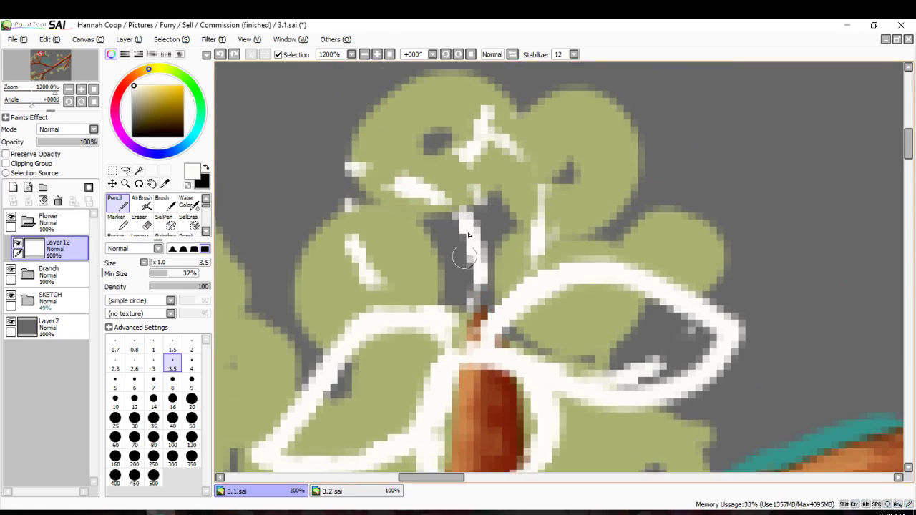
pyautogui.moveTo(466, 203)
pyautogui.mouseDown()
pyautogui.moveTo(566, 107)
pyautogui.moveTo(576, 236)
pyautogui.moveTo(546, 276)
pyautogui.moveTo(488, 245)
pyautogui.mouseUp()
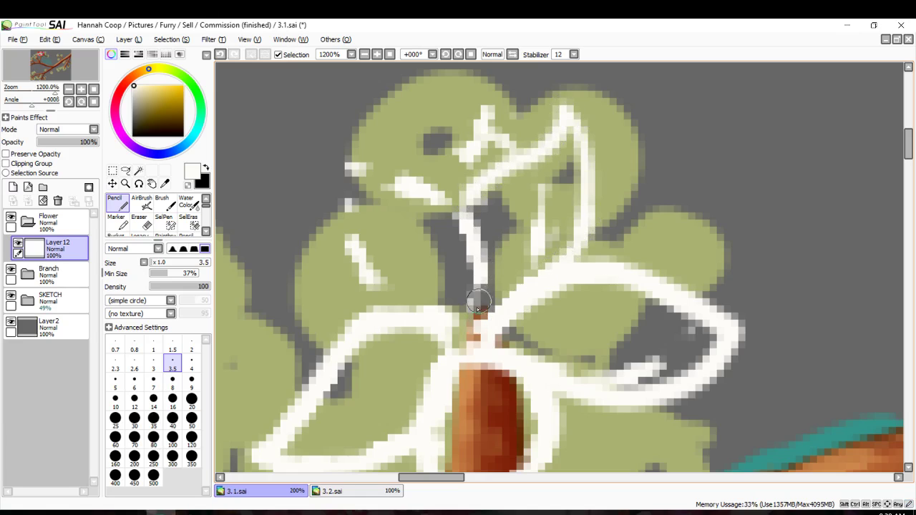
pyautogui.moveTo(478, 301)
pyautogui.mouseDown()
pyautogui.moveTo(436, 176)
pyautogui.moveTo(321, 139)
pyautogui.moveTo(402, 321)
pyautogui.mouseUp()
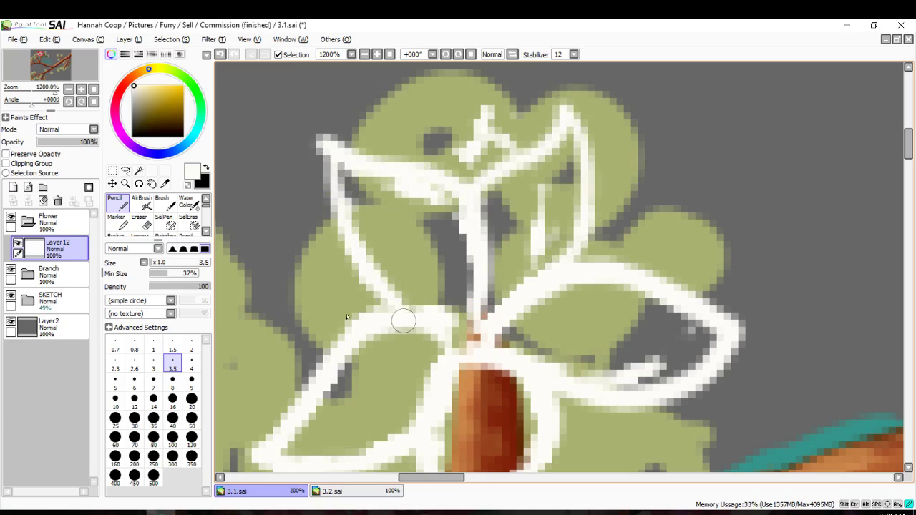
# Erase the stray sketch marks above the upper petal and fill the petal with solid off-white.
pyautogui.press('e')
pyautogui.moveTo(464, 147)
pyautogui.mouseDown()
pyautogui.moveTo(468, 124)
pyautogui.moveTo(503, 123)
pyautogui.mouseUp()
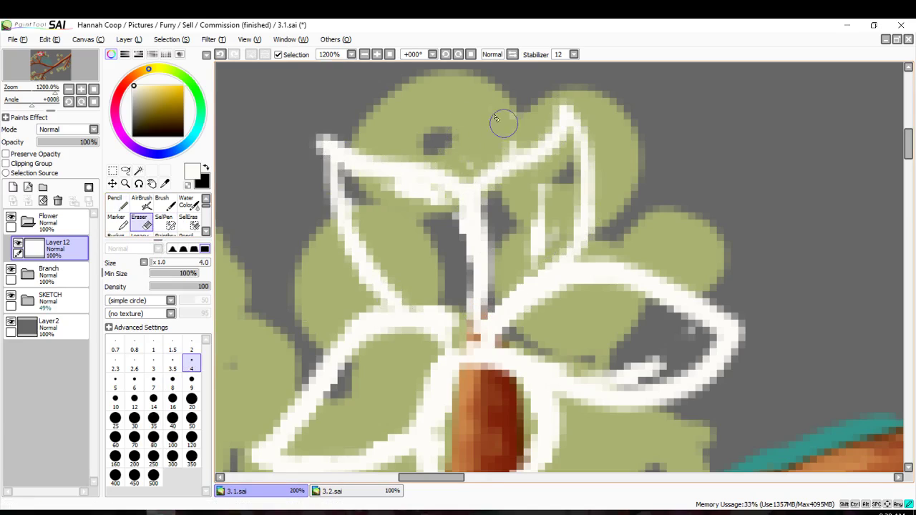
pyautogui.click(116, 204)
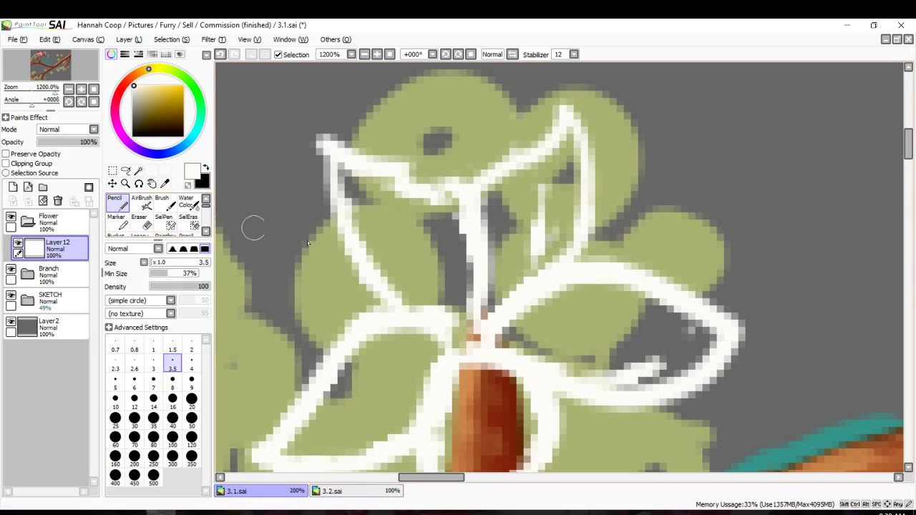
pyautogui.moveTo(451, 287)
pyautogui.mouseDown()
pyautogui.moveTo(472, 320)
pyautogui.moveTo(455, 331)
pyautogui.moveTo(451, 278)
pyautogui.moveTo(466, 290)
pyautogui.moveTo(441, 231)
pyautogui.moveTo(448, 204)
pyautogui.moveTo(411, 201)
pyautogui.moveTo(340, 169)
pyautogui.moveTo(404, 197)
pyautogui.moveTo(345, 187)
pyautogui.moveTo(384, 255)
pyautogui.moveTo(444, 317)
pyautogui.moveTo(385, 272)
pyautogui.moveTo(365, 233)
pyautogui.moveTo(450, 294)
pyautogui.moveTo(453, 263)
pyautogui.moveTo(456, 304)
pyautogui.moveTo(356, 207)
pyautogui.moveTo(359, 192)
pyautogui.moveTo(455, 221)
pyautogui.moveTo(463, 204)
pyautogui.moveTo(491, 251)
pyautogui.moveTo(536, 273)
pyautogui.moveTo(523, 292)
pyautogui.moveTo(544, 257)
pyautogui.moveTo(569, 159)
pyautogui.moveTo(564, 195)
pyautogui.moveTo(520, 225)
pyautogui.moveTo(475, 238)
pyautogui.moveTo(503, 197)
pyautogui.moveTo(561, 143)
pyautogui.mouseUp()
# Smooth the upper petal's top edge into a clean curve with the Eraser at size 4, and reselect the Pencil.
pyautogui.scroll(-3, 640, 210)
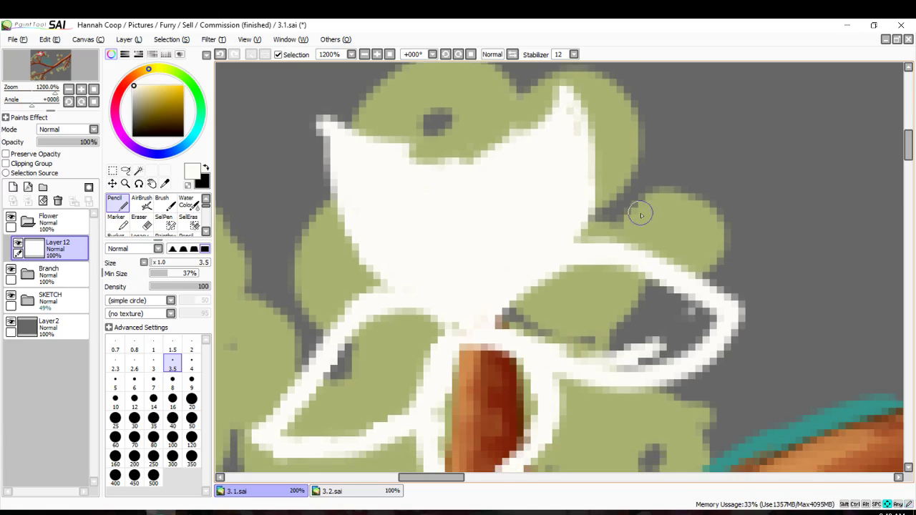
pyautogui.press('Up')
pyautogui.click(143, 223)
pyautogui.press('Up')
pyautogui.press('Up')
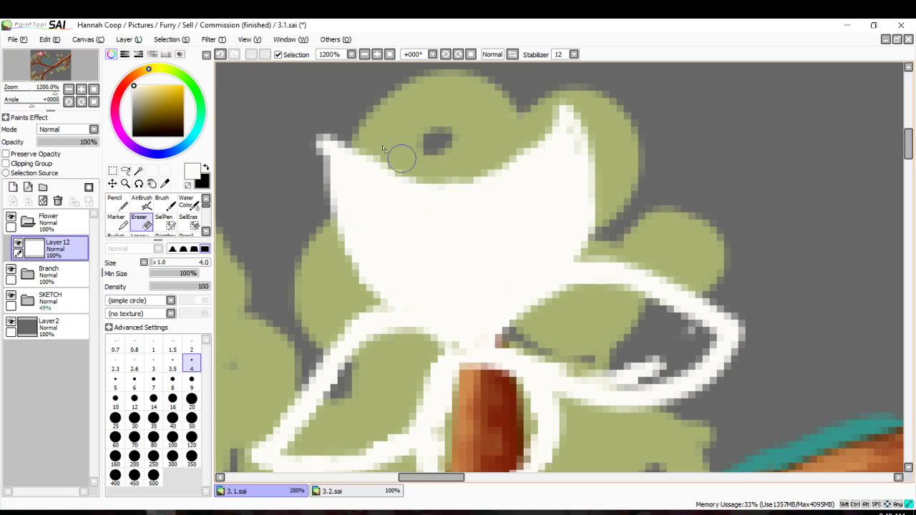
pyautogui.click(123, 204)
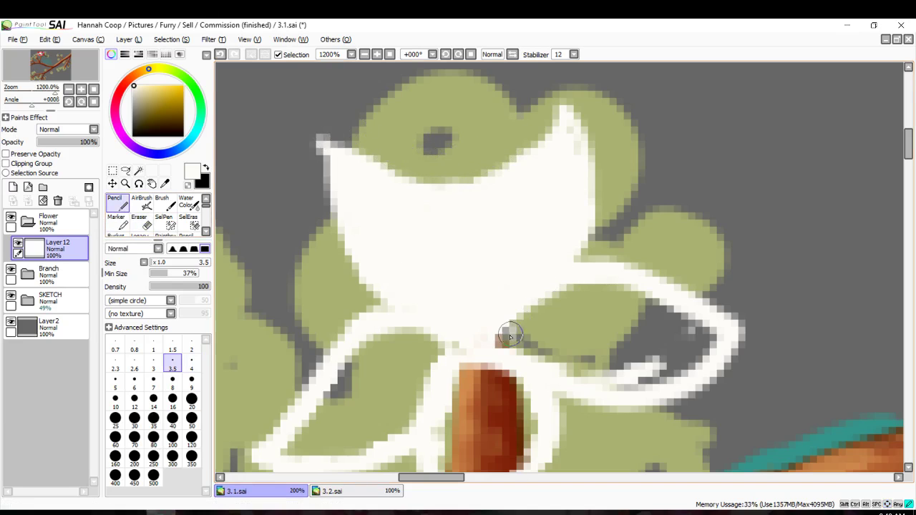
# Fill the flower's right, lower and left petals with solid off-white.
pyautogui.moveTo(505, 342)
pyautogui.mouseDown()
pyautogui.moveTo(541, 303)
pyautogui.moveTo(586, 280)
pyautogui.moveTo(709, 310)
pyautogui.moveTo(712, 334)
pyautogui.moveTo(648, 357)
pyautogui.moveTo(512, 323)
pyautogui.moveTo(588, 359)
pyautogui.moveTo(540, 341)
pyautogui.moveTo(574, 353)
pyautogui.moveTo(531, 346)
pyautogui.moveTo(556, 360)
pyautogui.moveTo(612, 374)
pyautogui.moveTo(648, 357)
pyautogui.moveTo(684, 369)
pyautogui.moveTo(680, 344)
pyautogui.moveTo(658, 351)
pyautogui.moveTo(643, 322)
pyautogui.mouseUp()
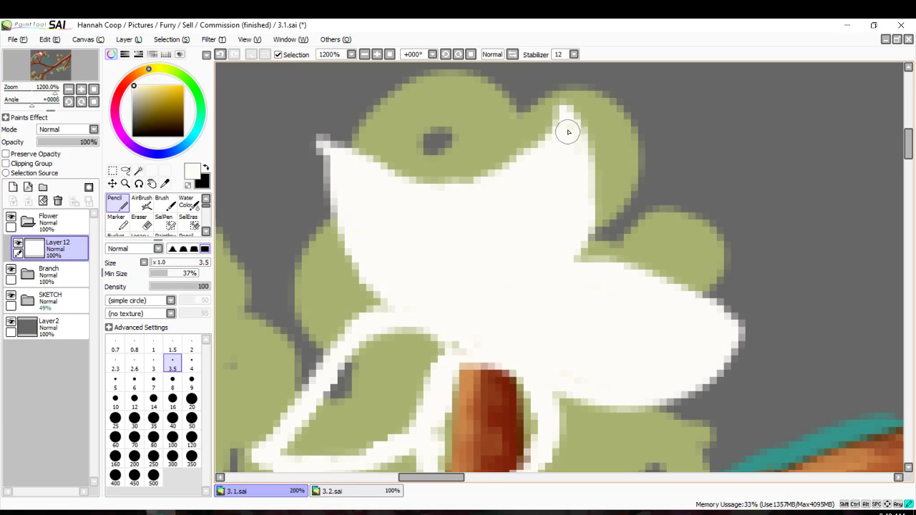
pyautogui.scroll(-3, 474, 292)
pyautogui.moveTo(462, 184)
pyautogui.mouseDown()
pyautogui.moveTo(436, 303)
pyautogui.moveTo(439, 351)
pyautogui.moveTo(543, 233)
pyautogui.moveTo(511, 229)
pyautogui.moveTo(458, 326)
pyautogui.moveTo(436, 310)
pyautogui.moveTo(461, 271)
pyautogui.mouseUp()
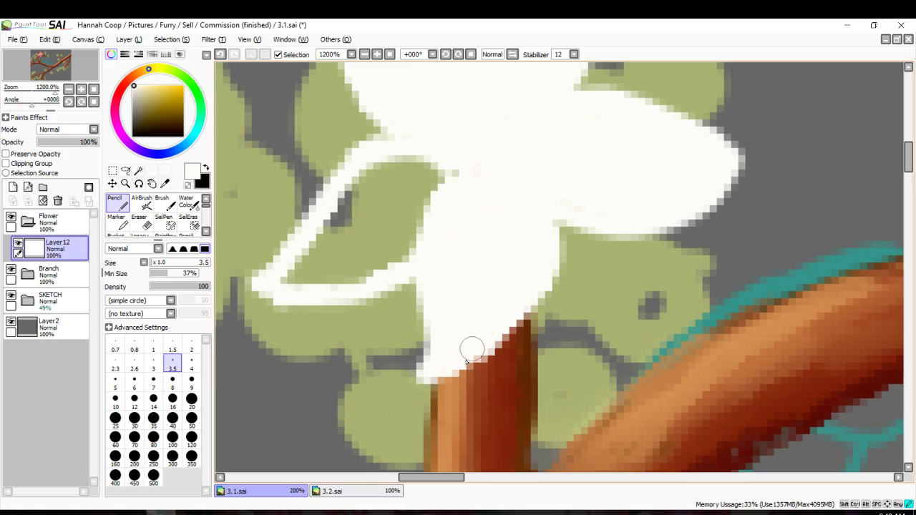
pyautogui.scroll(1, 418, 206)
pyautogui.moveTo(458, 211)
pyautogui.mouseDown()
pyautogui.moveTo(424, 191)
pyautogui.moveTo(364, 224)
pyautogui.moveTo(418, 194)
pyautogui.moveTo(345, 218)
pyautogui.moveTo(418, 176)
pyautogui.moveTo(334, 237)
pyautogui.moveTo(284, 300)
pyautogui.moveTo(358, 285)
pyautogui.moveTo(436, 223)
pyautogui.moveTo(379, 277)
pyautogui.moveTo(320, 285)
pyautogui.mouseUp()
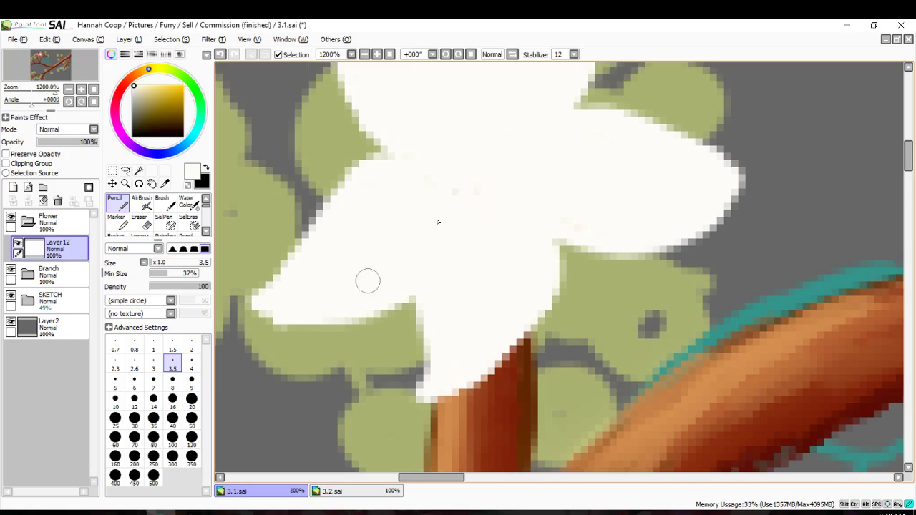
# Add a new layer above the flower base and set up the Paintbrush at size 3 with a light grey colour.
pyautogui.scroll(5, 380, 194)
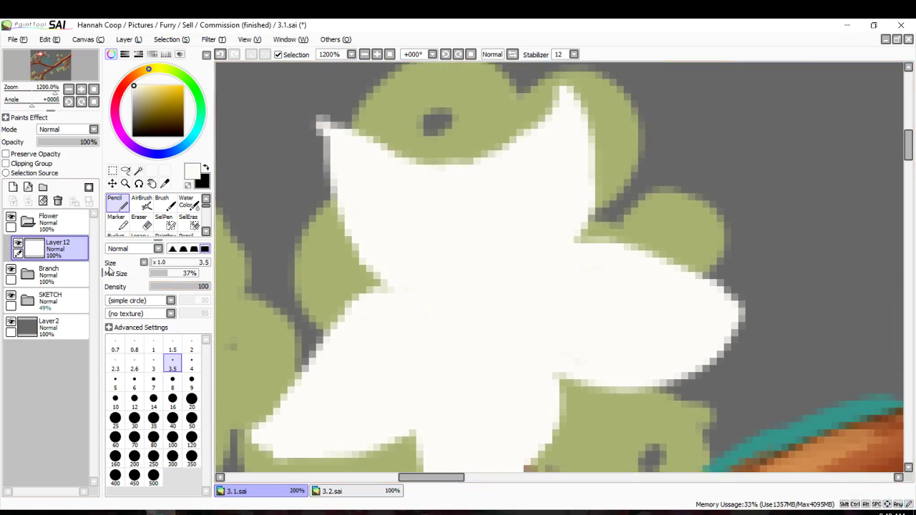
pyautogui.click(12, 187)
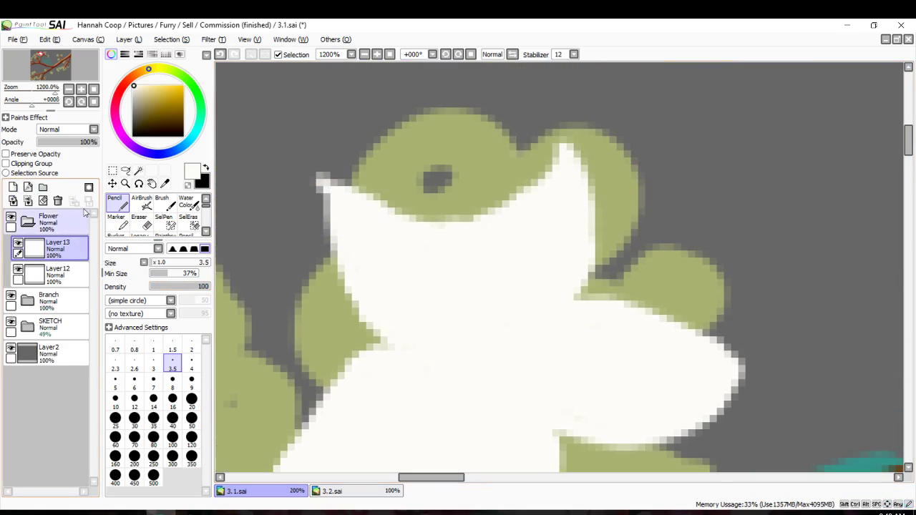
pyautogui.click(131, 95)
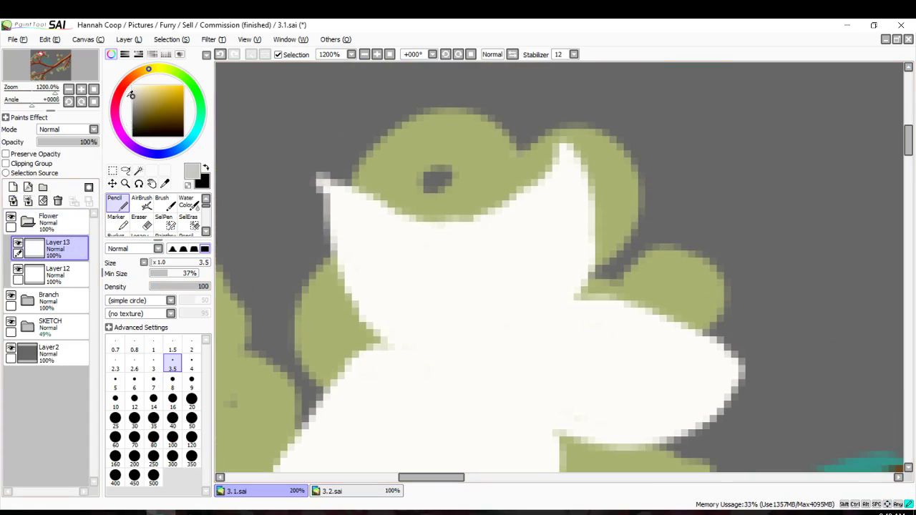
pyautogui.scroll(-3, 164, 221)
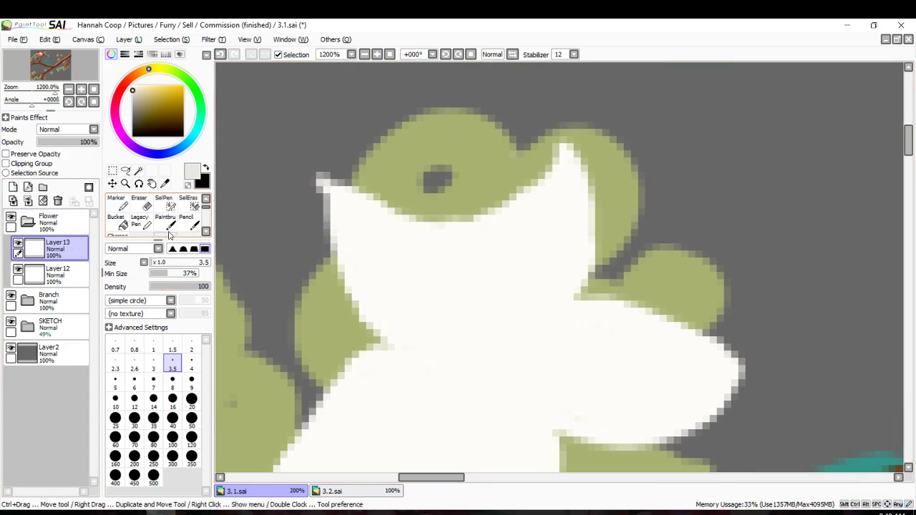
pyautogui.click(163, 221)
pyautogui.scroll(1, 160, 219)
pyautogui.scroll(1, 162, 219)
pyautogui.click(165, 218)
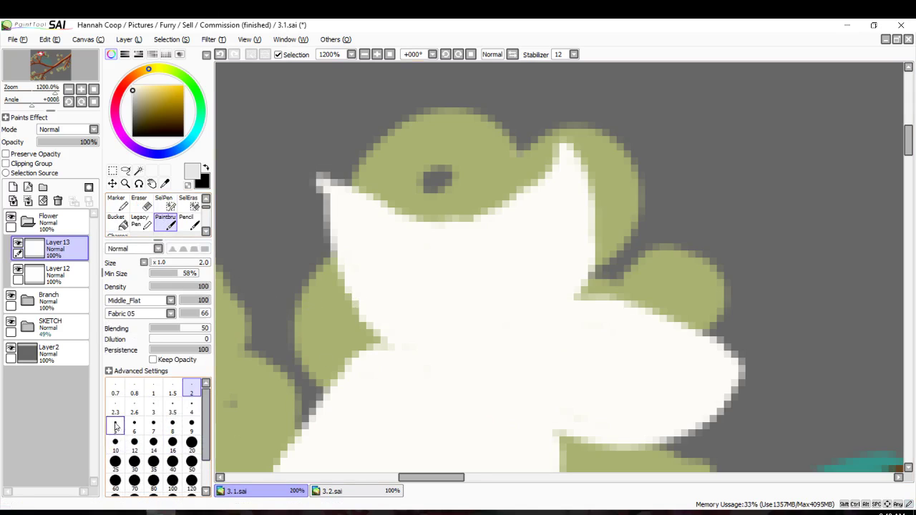
pyautogui.click(153, 407)
pyautogui.scroll(1, 426, 292)
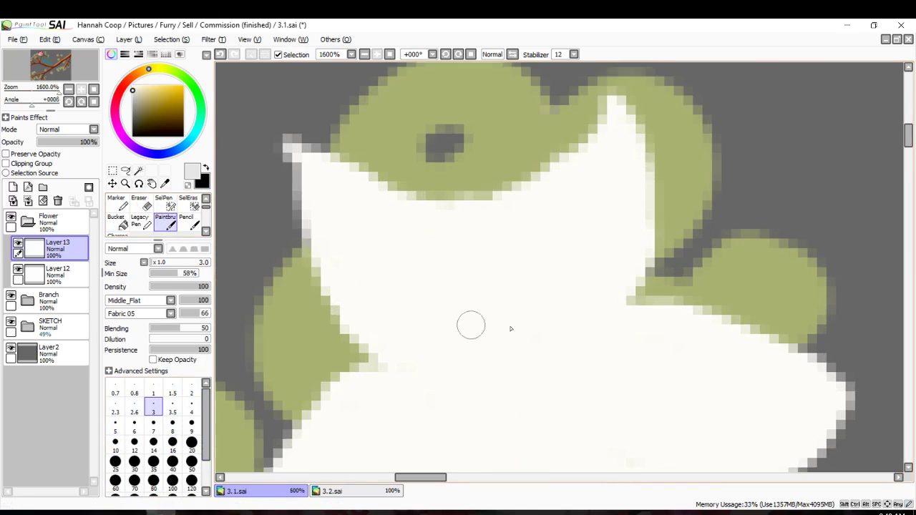
# Paint light grey shadow strokes radiating from the flower's centre along the divisions between the petals and up the upper petal.
pyautogui.press('Down')
pyautogui.press('Down')
pyautogui.press('Down')
pyautogui.press('Down')
pyautogui.press('Down')
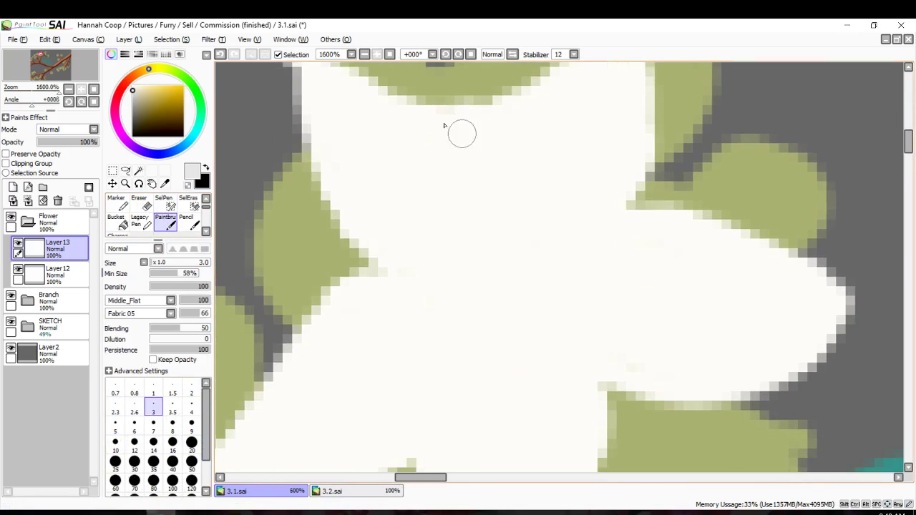
pyautogui.click(499, 122)
pyautogui.moveTo(470, 164); pyautogui.dragTo(477, 255)
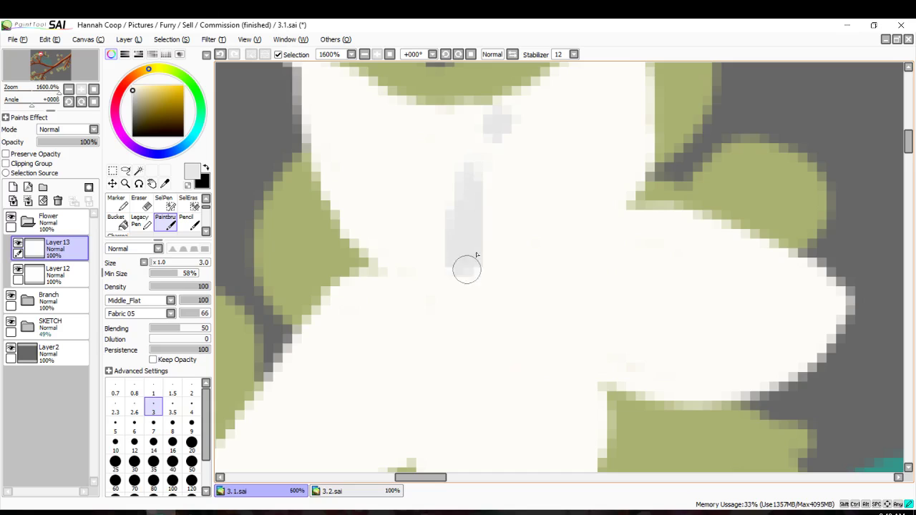
pyautogui.moveTo(672, 233); pyautogui.dragTo(640, 233)
pyautogui.moveTo(569, 268); pyautogui.dragTo(530, 276)
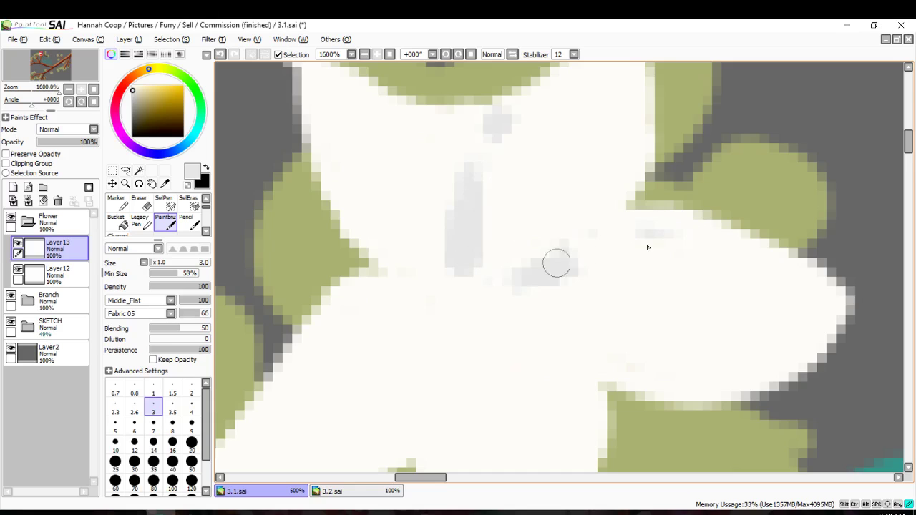
pyautogui.moveTo(608, 375); pyautogui.dragTo(515, 320)
pyautogui.scroll(-3, 346, 328)
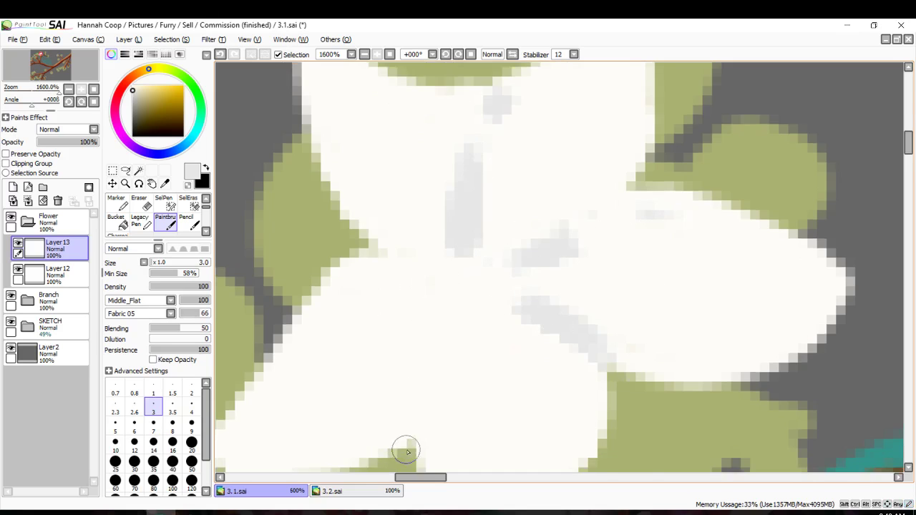
pyautogui.moveTo(411, 386)
pyautogui.mouseDown()
pyautogui.moveTo(441, 261)
pyautogui.moveTo(355, 243)
pyautogui.moveTo(373, 201)
pyautogui.moveTo(459, 243)
pyautogui.moveTo(430, 226)
pyautogui.moveTo(478, 235)
pyautogui.moveTo(392, 229)
pyautogui.mouseUp()
pyautogui.moveTo(490, 227); pyautogui.dragTo(521, 234)
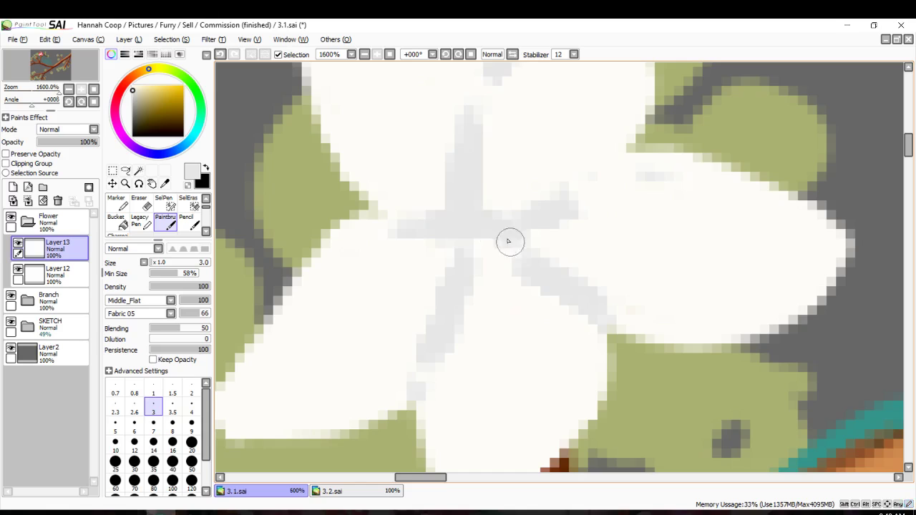
# Shade the lower petal's right edge in light grey, from the flower's centre down to the petal tip above the twig.
pyautogui.moveTo(593, 308); pyautogui.dragTo(564, 448)
pyautogui.scroll(-4, 560, 329)
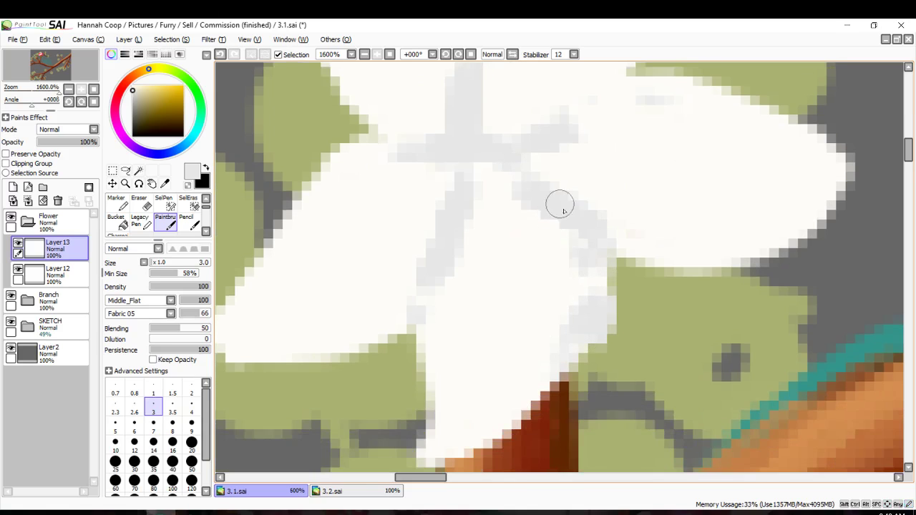
pyautogui.moveTo(581, 240)
pyautogui.mouseDown()
pyautogui.moveTo(588, 294)
pyautogui.moveTo(475, 418)
pyautogui.mouseUp()
pyautogui.moveTo(550, 368); pyautogui.dragTo(440, 439)
pyautogui.moveTo(528, 387); pyautogui.dragTo(443, 454)
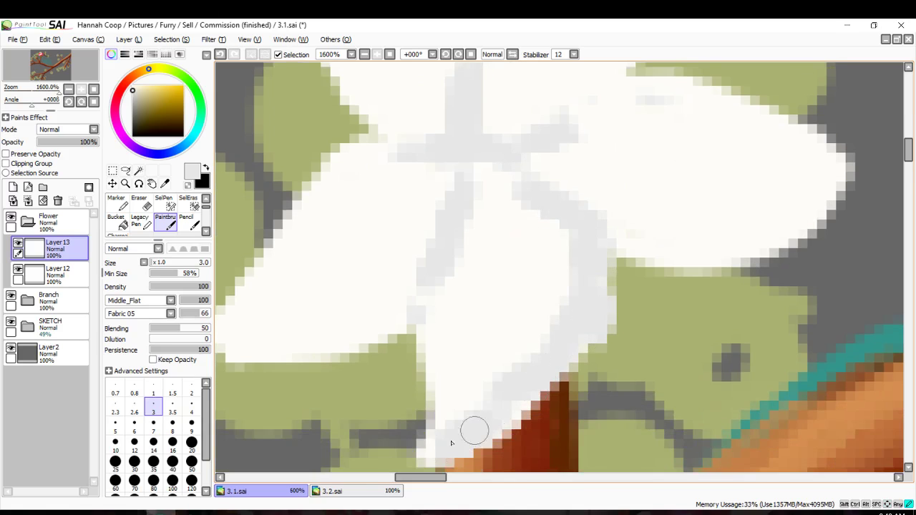
pyautogui.press('Up')
pyautogui.press('Up')
pyautogui.press('Up')
pyautogui.moveTo(606, 337); pyautogui.dragTo(566, 413)
pyautogui.hotkey('ctrl', 'z')
pyautogui.press('Down')
pyautogui.press('Down')
pyautogui.press('Down')
pyautogui.press('Down')
pyautogui.press('Down')
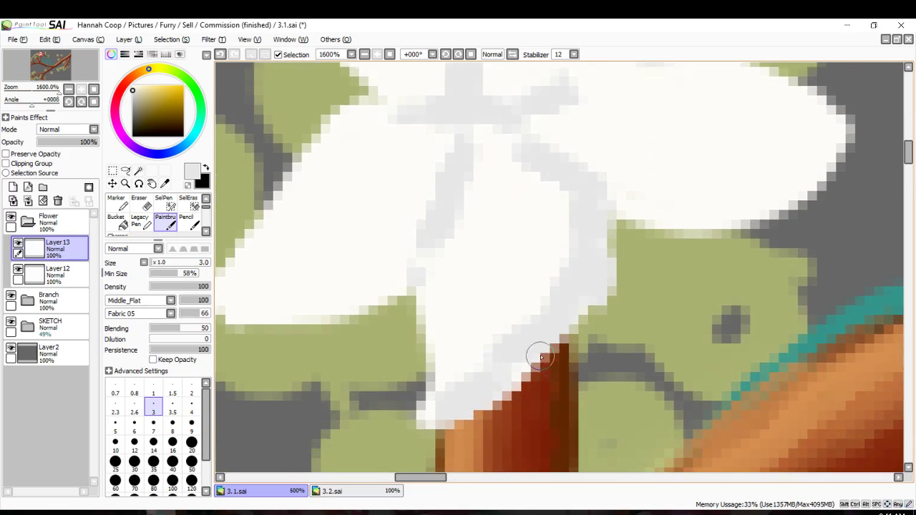
pyautogui.moveTo(507, 390)
pyautogui.mouseDown()
pyautogui.moveTo(450, 424)
pyautogui.moveTo(574, 338)
pyautogui.mouseUp()
pyautogui.scroll(-1, 707, 217)
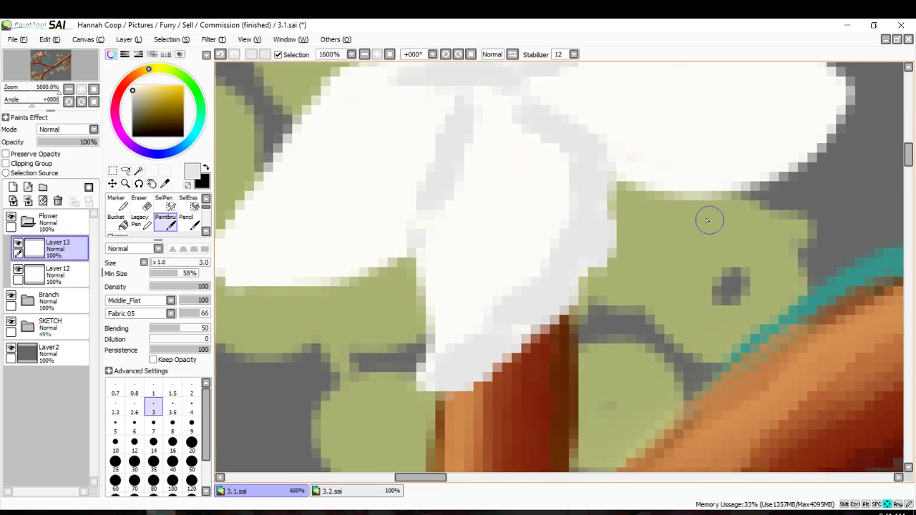
# Shade the lower edges of the right and left petals with a light grey band.
pyautogui.scroll(1, 597, 208)
pyautogui.moveTo(594, 204)
pyautogui.mouseDown()
pyautogui.moveTo(661, 216)
pyautogui.moveTo(793, 208)
pyautogui.moveTo(807, 179)
pyautogui.mouseUp()
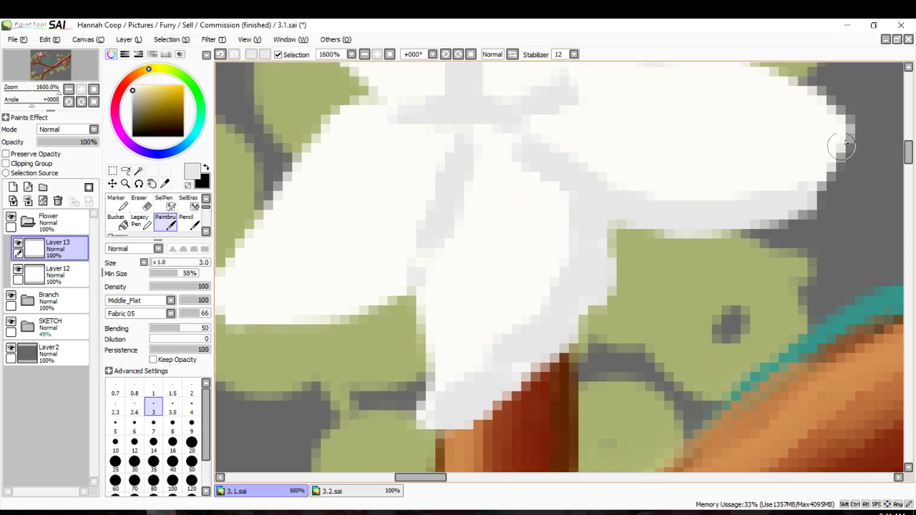
pyautogui.moveTo(841, 148)
pyautogui.mouseDown()
pyautogui.moveTo(772, 202)
pyautogui.moveTo(763, 196)
pyautogui.mouseUp()
pyautogui.press('Up')
pyautogui.press('Up')
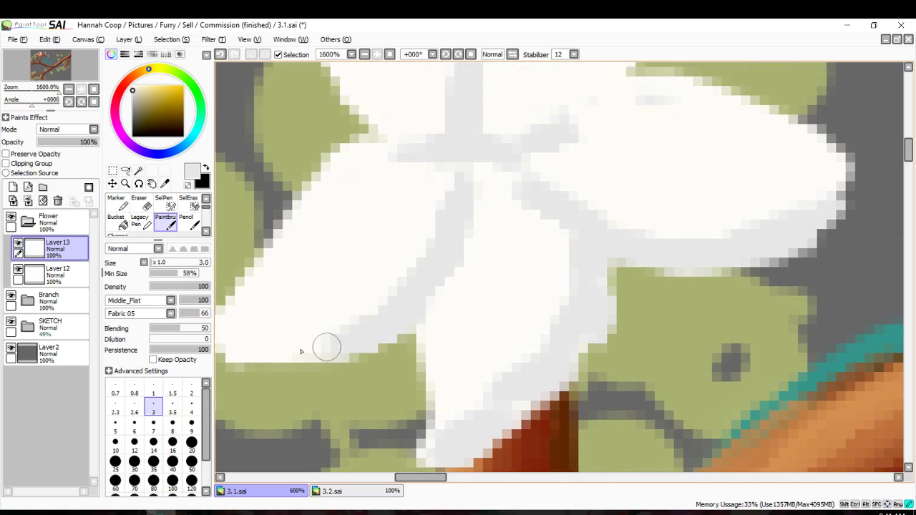
# Shade the upper petal's right edge and the fold curving from its centre line towards its left tip in light grey.
pyautogui.scroll(3, 582, 198)
pyautogui.scroll(3, 597, 201)
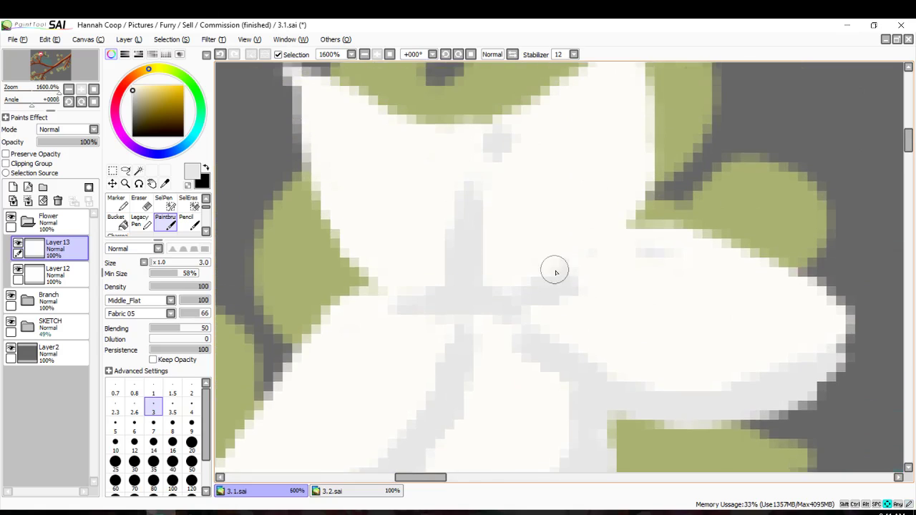
pyautogui.moveTo(552, 311)
pyautogui.mouseDown()
pyautogui.moveTo(615, 274)
pyautogui.moveTo(639, 175)
pyautogui.moveTo(620, 76)
pyautogui.mouseUp()
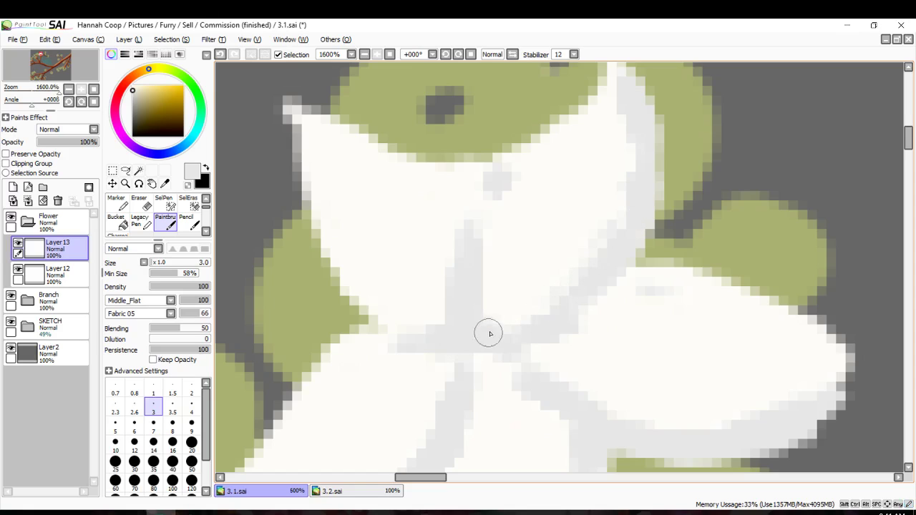
pyautogui.moveTo(468, 219)
pyautogui.mouseDown()
pyautogui.moveTo(431, 176)
pyautogui.moveTo(334, 122)
pyautogui.mouseUp()
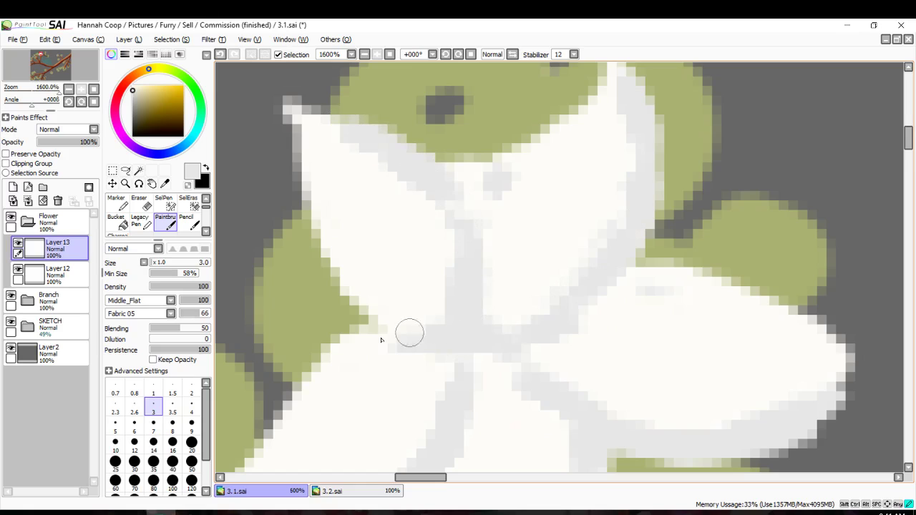
pyautogui.press('Down')
pyautogui.press('Down')
pyautogui.press('Down')
pyautogui.press('Down')
pyautogui.press('Down')
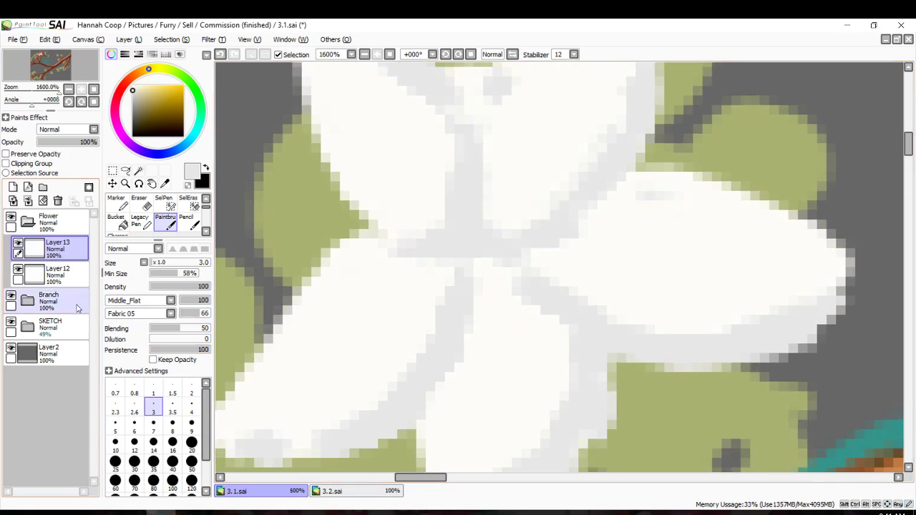
# Erase the stray grey spot on the upper petal and the grey stroke left of the flower's centre with the Eraser at size 4.
pyautogui.press('Up')
pyautogui.press('Up')
pyautogui.press('Up')
pyautogui.moveTo(362, 297)
pyautogui.mouseDown()
pyautogui.moveTo(408, 284)
pyautogui.moveTo(493, 156)
pyautogui.moveTo(491, 141)
pyautogui.moveTo(514, 144)
pyautogui.moveTo(535, 181)
pyautogui.mouseUp()
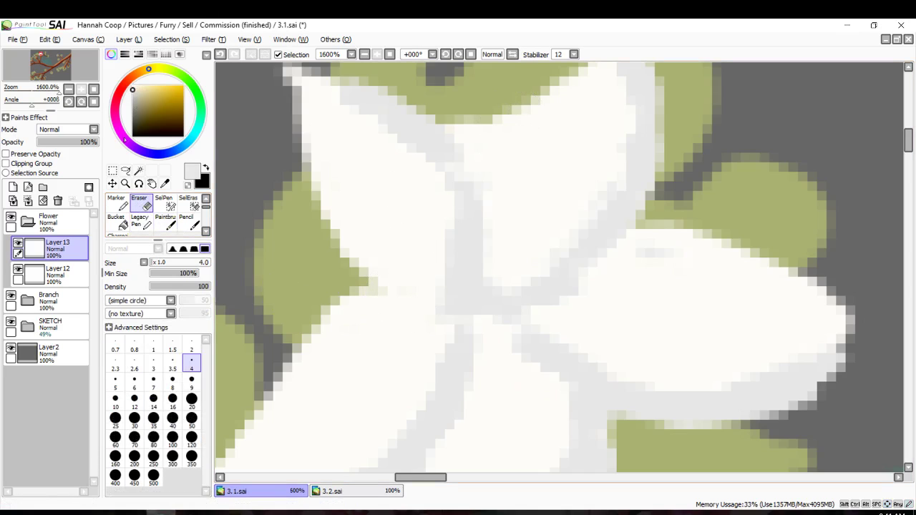
# Reselect the Paintbrush and widen the light grey shading along the upper petal's right side and centre fold.
pyautogui.click(117, 203)
pyautogui.click(207, 230)
pyautogui.click(206, 200)
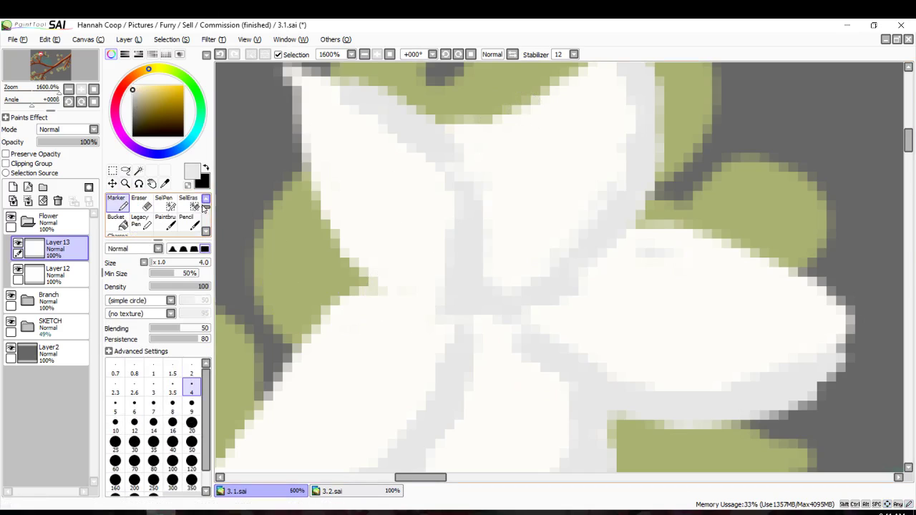
pyautogui.click(166, 222)
pyautogui.scroll(2, 605, 71)
pyautogui.moveTo(610, 85)
pyautogui.mouseDown()
pyautogui.moveTo(622, 148)
pyautogui.moveTo(597, 168)
pyautogui.moveTo(621, 122)
pyautogui.moveTo(613, 88)
pyautogui.moveTo(608, 214)
pyautogui.moveTo(622, 157)
pyautogui.moveTo(617, 193)
pyautogui.moveTo(531, 293)
pyautogui.moveTo(477, 330)
pyautogui.moveTo(549, 279)
pyautogui.moveTo(483, 326)
pyautogui.moveTo(457, 332)
pyautogui.moveTo(436, 262)
pyautogui.mouseUp()
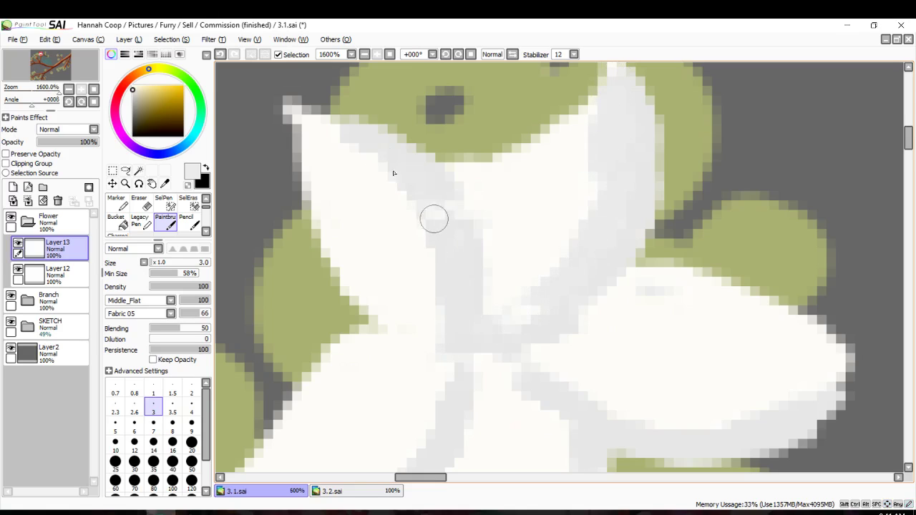
# Widen the right petal's light grey shadow so it covers the petal's lower half.
pyautogui.scroll(-3, 515, 283)
pyautogui.moveTo(834, 313)
pyautogui.mouseDown()
pyautogui.moveTo(748, 356)
pyautogui.moveTo(807, 324)
pyautogui.moveTo(587, 329)
pyautogui.moveTo(645, 342)
pyautogui.moveTo(539, 291)
pyautogui.moveTo(583, 270)
pyautogui.mouseUp()
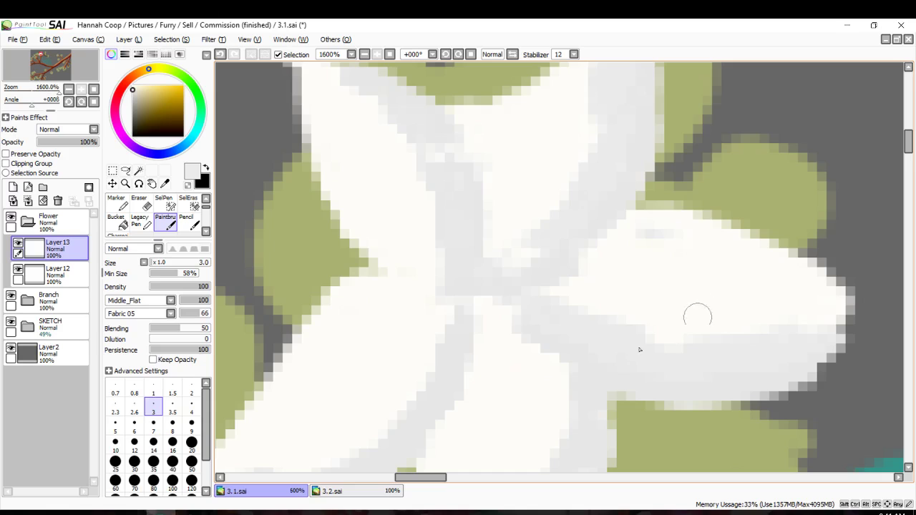
pyautogui.moveTo(601, 322); pyautogui.dragTo(800, 310)
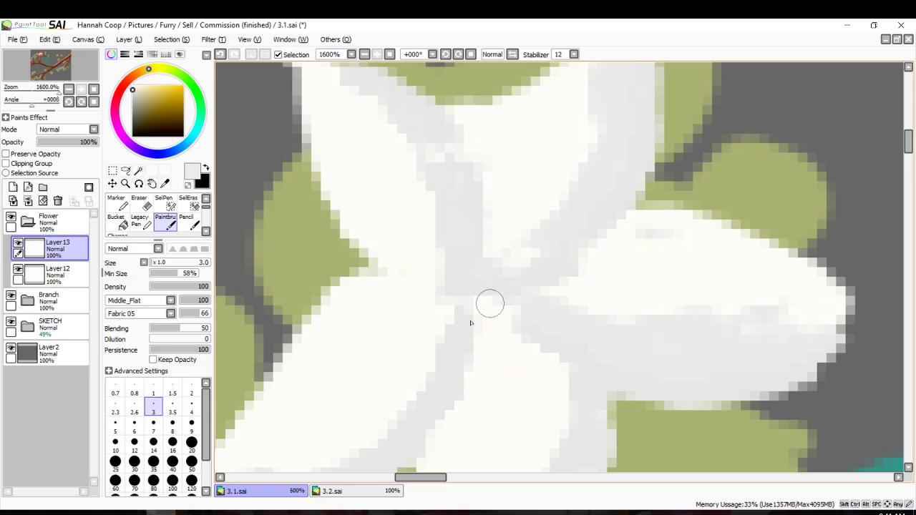
# Broaden the light grey shading down the lower petal's right side and along the left petal's lower edge to its tip.
pyautogui.scroll(-9, 542, 274)
pyautogui.moveTo(523, 158)
pyautogui.mouseDown()
pyautogui.moveTo(558, 185)
pyautogui.moveTo(528, 290)
pyautogui.moveTo(451, 377)
pyautogui.mouseUp()
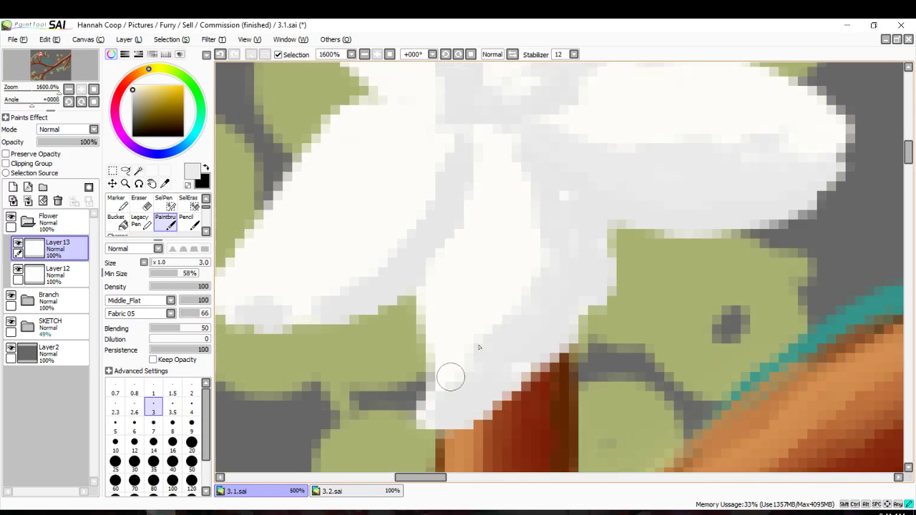
pyautogui.scroll(1, 452, 186)
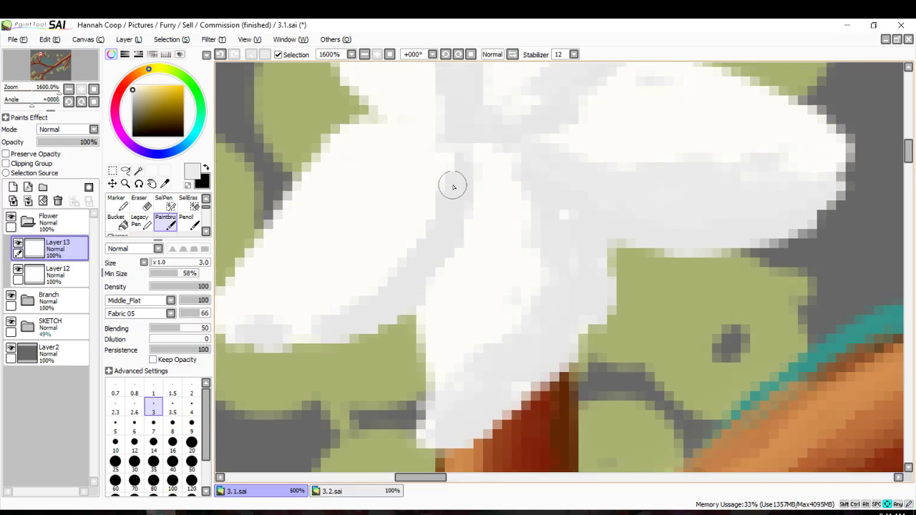
pyautogui.moveTo(453, 186)
pyautogui.mouseDown()
pyautogui.moveTo(394, 284)
pyautogui.moveTo(449, 179)
pyautogui.moveTo(421, 230)
pyautogui.moveTo(284, 342)
pyautogui.moveTo(225, 340)
pyautogui.moveTo(366, 323)
pyautogui.mouseUp()
pyautogui.scroll(1, 397, 240)
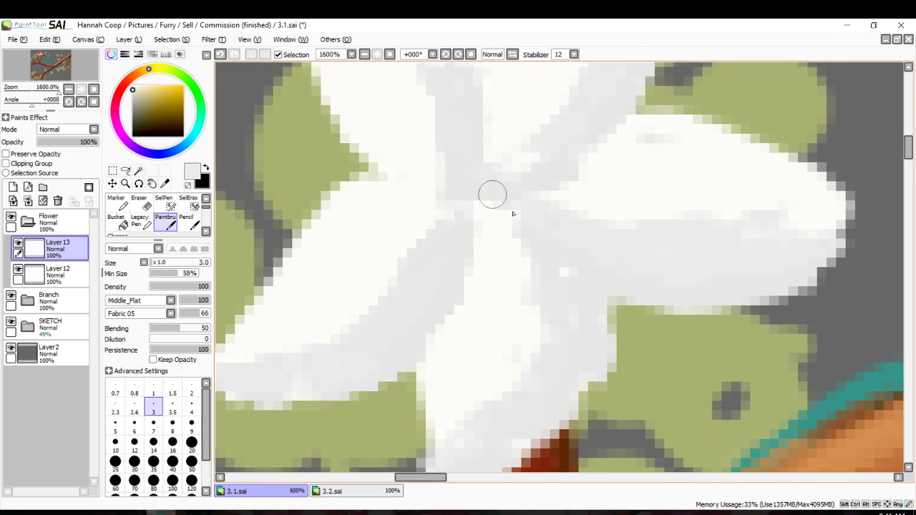
pyautogui.moveTo(525, 392); pyautogui.dragTo(448, 445)
# Switch the brush colour to off-white and soften the shadow edges on the right and lower petals.
pyautogui.scroll(1, 448, 445)
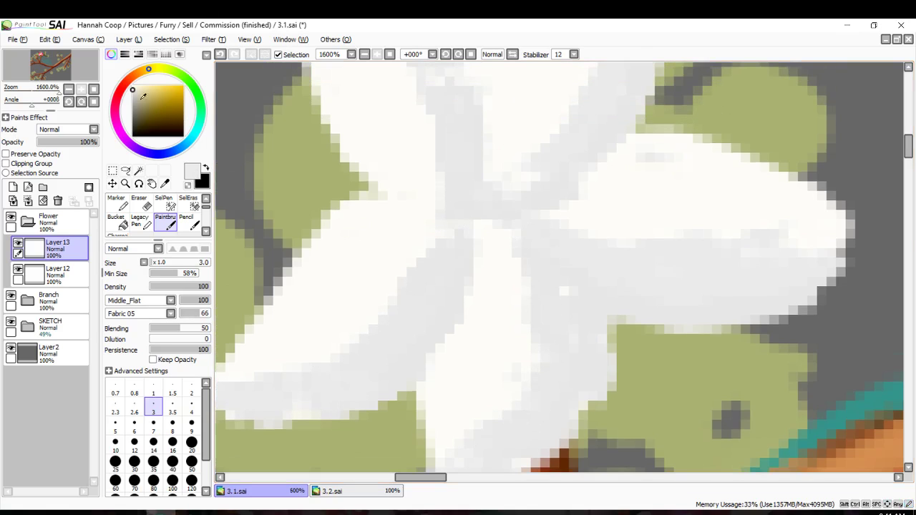
pyautogui.scroll(1, 679, 246)
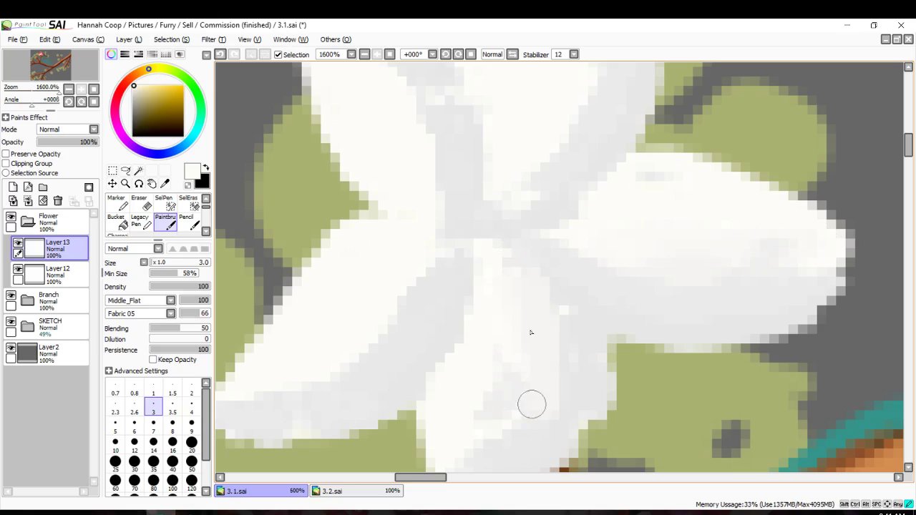
pyautogui.scroll(4, 543, 279)
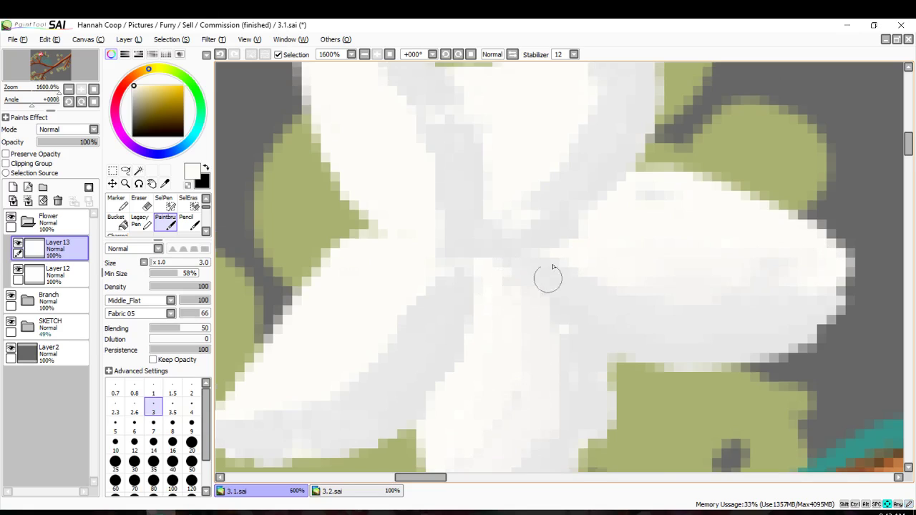
# Soften the grey shadows on the upper and upper-left petals with off-white strokes, narrowing the upper-left petal's shadow towards its inner edge.
pyautogui.moveTo(556, 153); pyautogui.dragTo(608, 81)
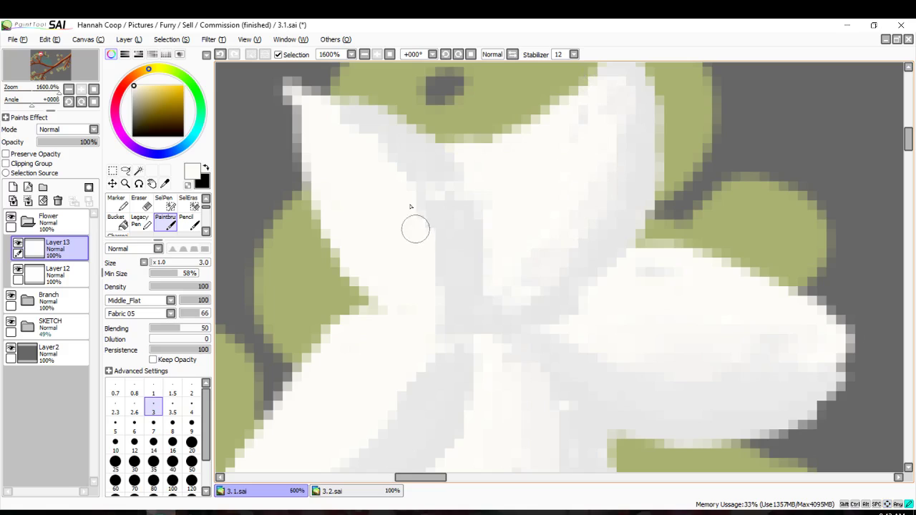
pyautogui.moveTo(415, 227)
pyautogui.mouseDown()
pyautogui.moveTo(411, 206)
pyautogui.moveTo(359, 136)
pyautogui.mouseUp()
pyautogui.moveTo(308, 118)
pyautogui.mouseDown()
pyautogui.moveTo(411, 209)
pyautogui.moveTo(348, 133)
pyautogui.moveTo(430, 291)
pyautogui.moveTo(436, 249)
pyautogui.moveTo(444, 313)
pyautogui.mouseUp()
pyautogui.moveTo(456, 257)
pyautogui.mouseDown()
pyautogui.moveTo(390, 156)
pyautogui.moveTo(337, 115)
pyautogui.mouseUp()
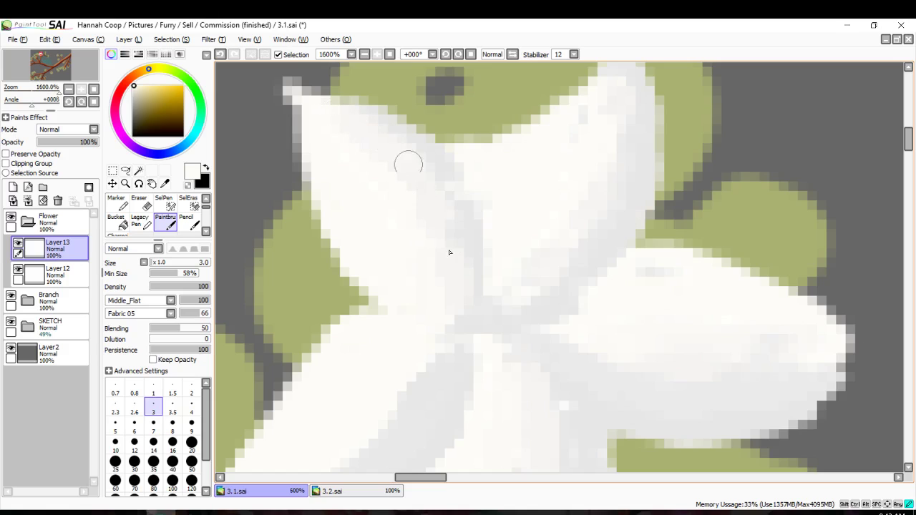
# Blend off-white over the lower-left petal's grey shadow, narrowing it along the lower edge from the flower centre to the tip.
pyautogui.scroll(-4, 442, 331)
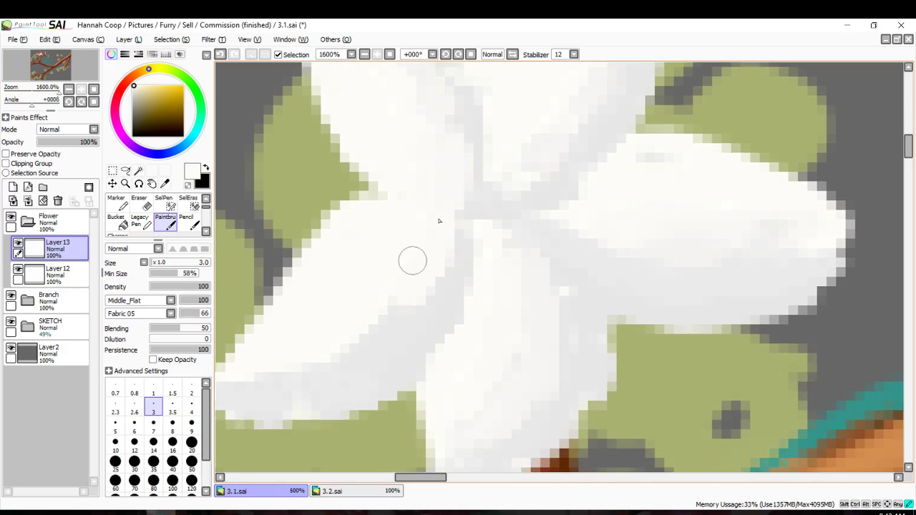
pyautogui.moveTo(412, 260)
pyautogui.mouseDown()
pyautogui.moveTo(344, 346)
pyautogui.moveTo(326, 351)
pyautogui.moveTo(377, 327)
pyautogui.moveTo(269, 359)
pyautogui.mouseUp()
pyautogui.moveTo(436, 238)
pyautogui.mouseDown()
pyautogui.moveTo(409, 327)
pyautogui.moveTo(247, 387)
pyautogui.mouseUp()
pyautogui.moveTo(410, 317)
pyautogui.mouseDown()
pyautogui.moveTo(383, 367)
pyautogui.moveTo(457, 247)
pyautogui.mouseUp()
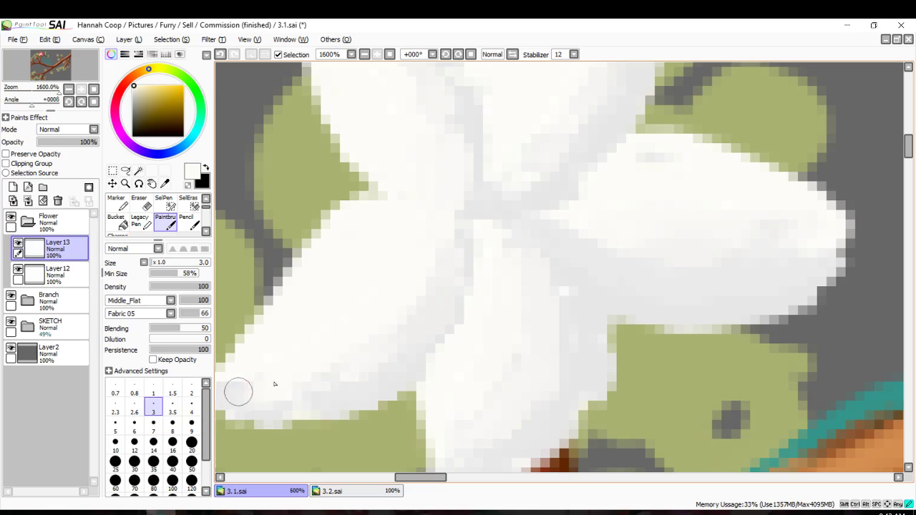
pyautogui.scroll(-3, 382, 313)
pyautogui.scroll(3, 389, 299)
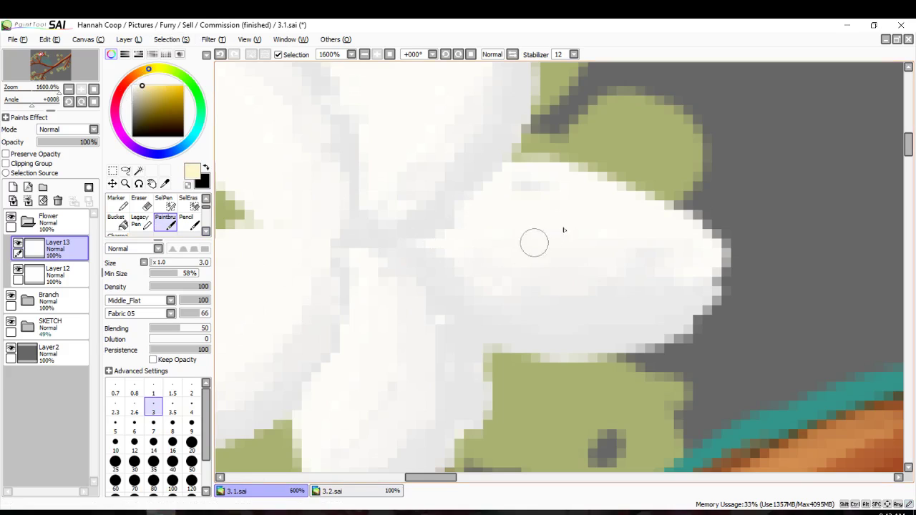
pyautogui.moveTo(656, 226)
pyautogui.mouseDown()
pyautogui.moveTo(613, 191)
pyautogui.moveTo(501, 171)
pyautogui.mouseUp()
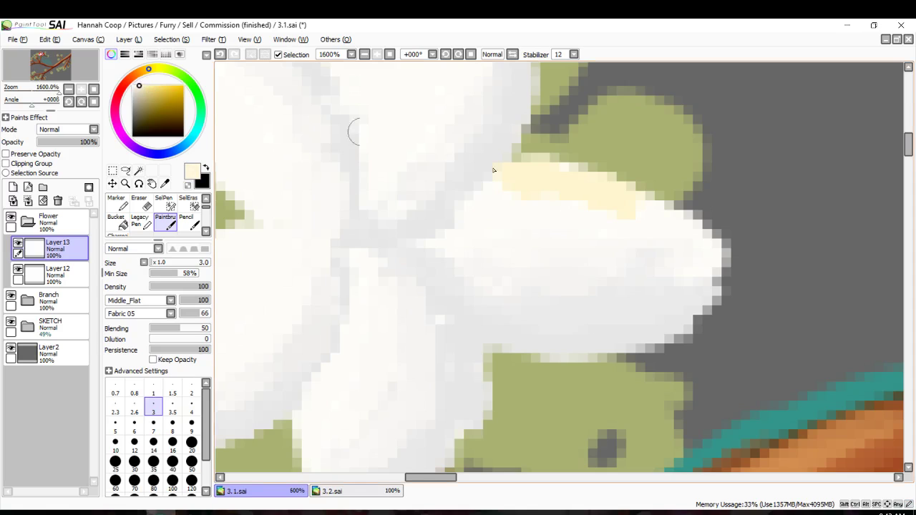
pyautogui.hotkey('ctrl', 'z')
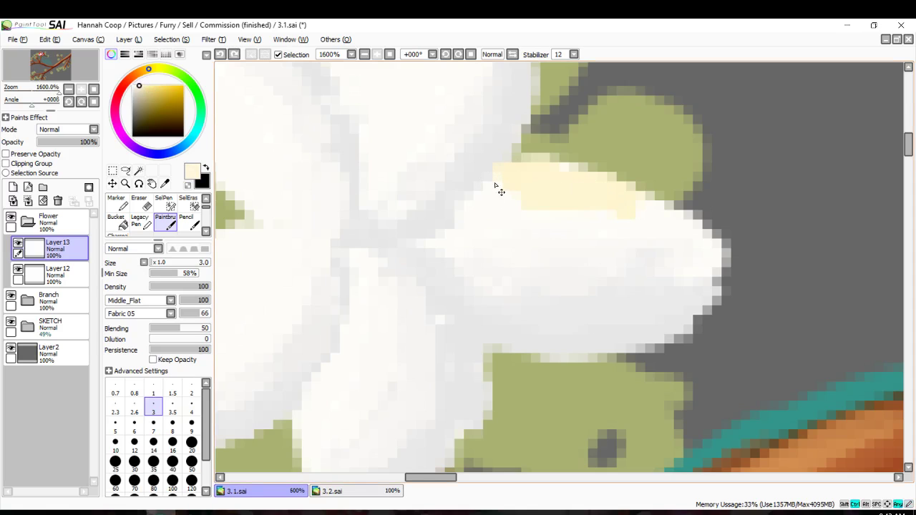
pyautogui.hotkey('ctrl', 'z')
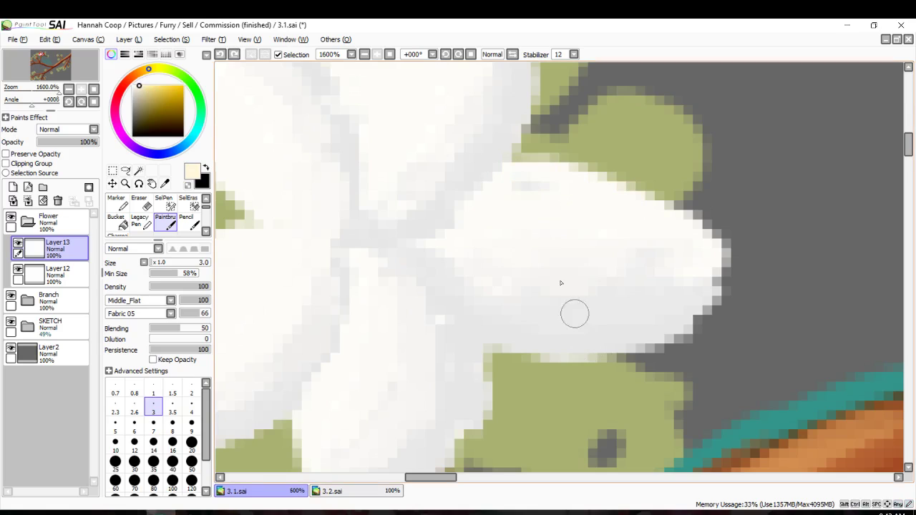
pyautogui.moveTo(574, 195)
pyautogui.mouseDown()
pyautogui.moveTo(548, 175)
pyautogui.moveTo(507, 176)
pyautogui.moveTo(493, 189)
pyautogui.moveTo(528, 177)
pyautogui.moveTo(603, 203)
pyautogui.mouseUp()
pyautogui.hotkey('ctrl', 'z')
pyautogui.click(138, 202)
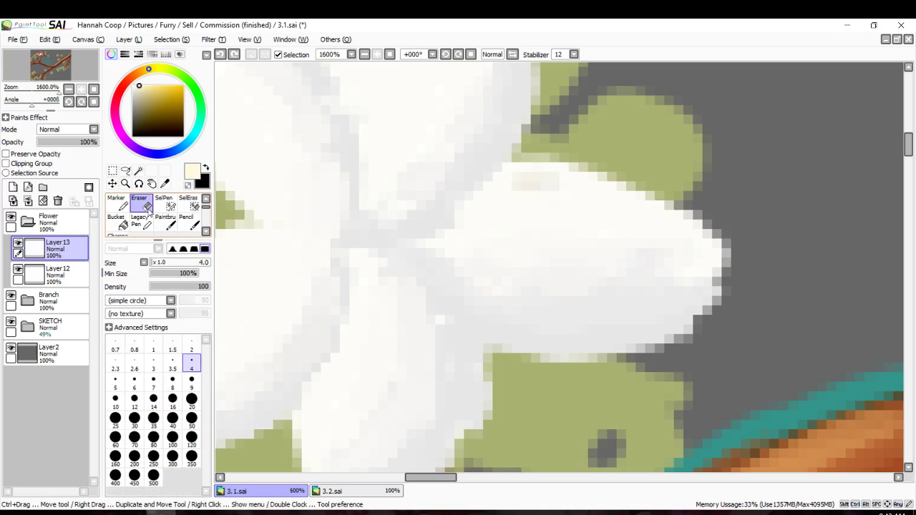
pyautogui.moveTo(542, 196)
pyautogui.mouseDown()
pyautogui.moveTo(536, 185)
pyautogui.moveTo(558, 188)
pyautogui.moveTo(525, 171)
pyautogui.moveTo(484, 200)
pyautogui.mouseUp()
pyautogui.click(163, 222)
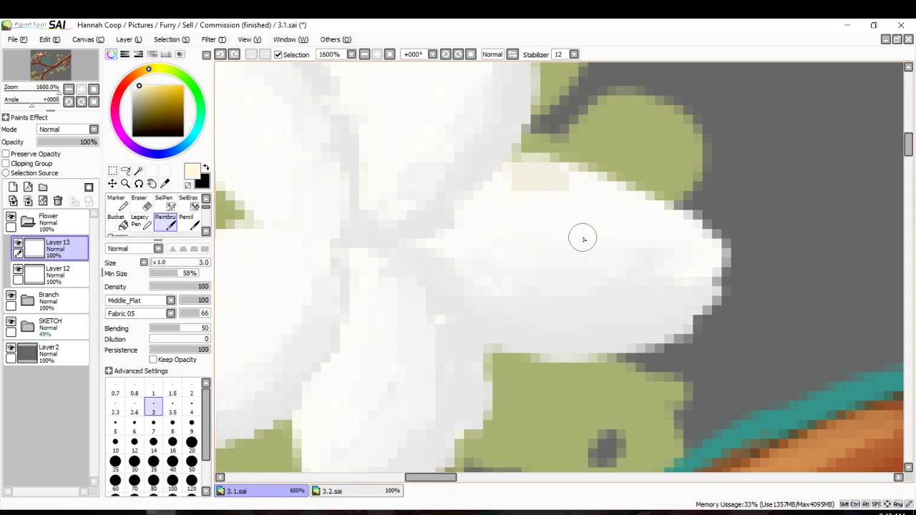
pyautogui.hotkey('ctrl', 'z')
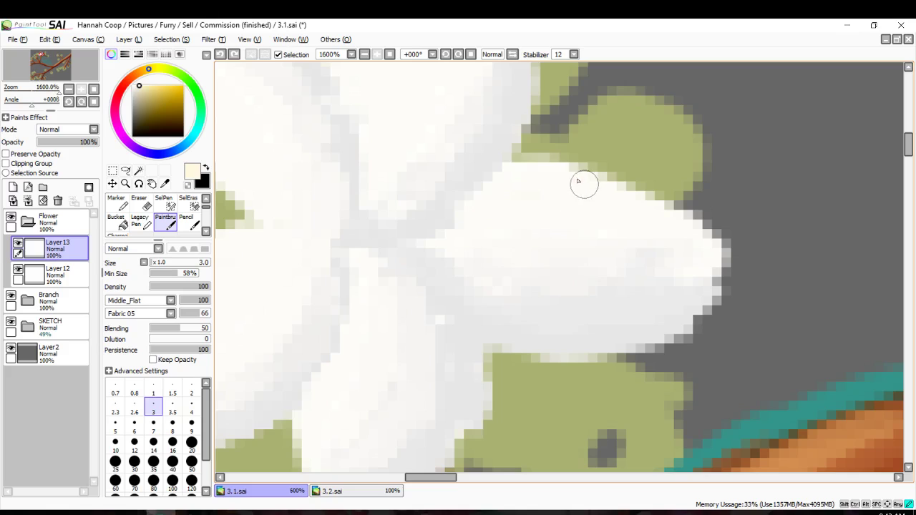
# Paint a pale cream tint along the right petal's upper edge with the Paintbrush and blend it into the white.
pyautogui.moveTo(580, 184); pyautogui.dragTo(504, 175)
pyautogui.moveTo(617, 200)
pyautogui.mouseDown()
pyautogui.moveTo(673, 211)
pyautogui.moveTo(651, 215)
pyautogui.mouseUp()
pyautogui.moveTo(558, 190)
pyautogui.mouseDown()
pyautogui.moveTo(491, 196)
pyautogui.moveTo(458, 221)
pyautogui.moveTo(514, 207)
pyautogui.mouseUp()
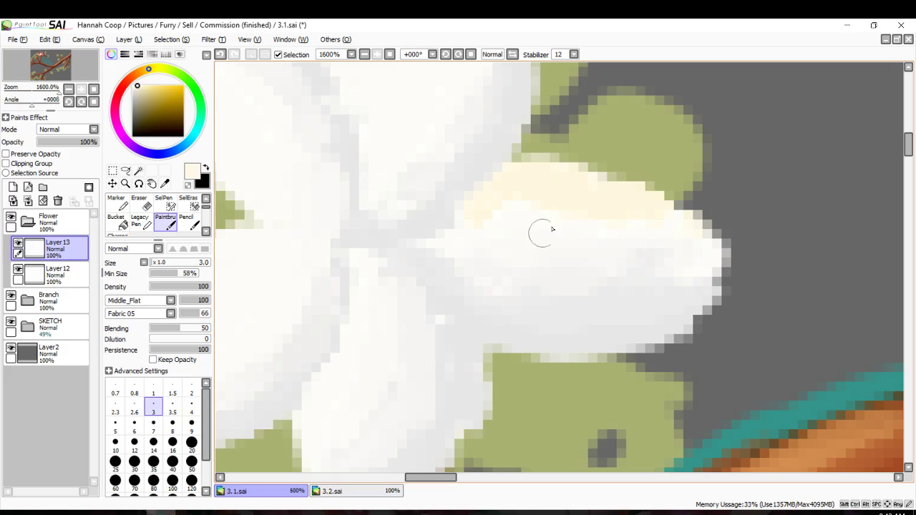
pyautogui.moveTo(567, 219)
pyautogui.mouseDown()
pyautogui.moveTo(485, 218)
pyautogui.moveTo(546, 193)
pyautogui.moveTo(489, 217)
pyautogui.mouseUp()
pyautogui.moveTo(639, 219)
pyautogui.mouseDown()
pyautogui.moveTo(627, 204)
pyautogui.moveTo(559, 179)
pyautogui.mouseUp()
pyautogui.scroll(-4, 451, 228)
pyautogui.scroll(3, 454, 227)
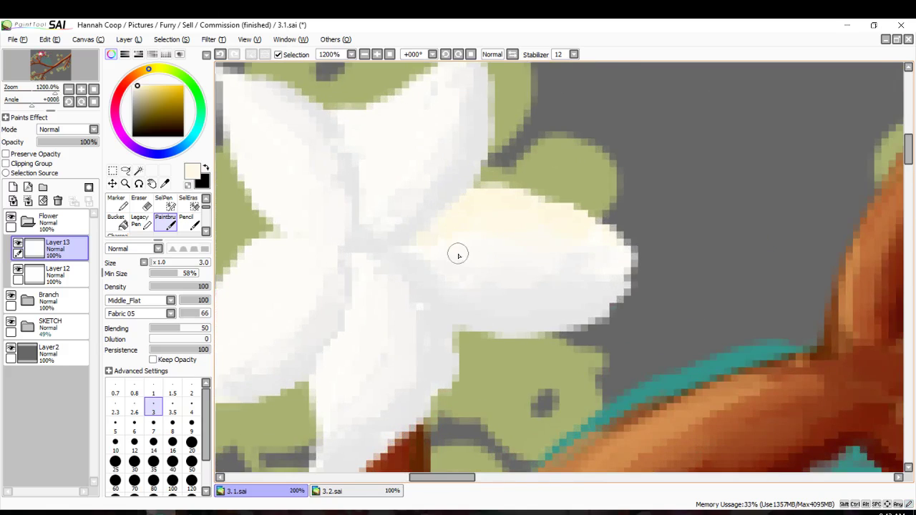
pyautogui.scroll(1, 461, 242)
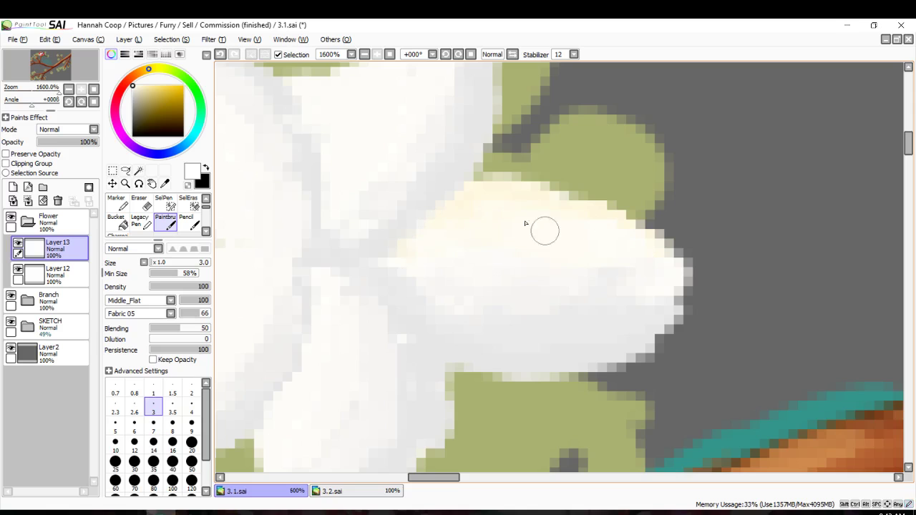
# Erase a notch between the upper-left and upper petals on both Layer13 and Layer12.
pyautogui.scroll(-4, 530, 243)
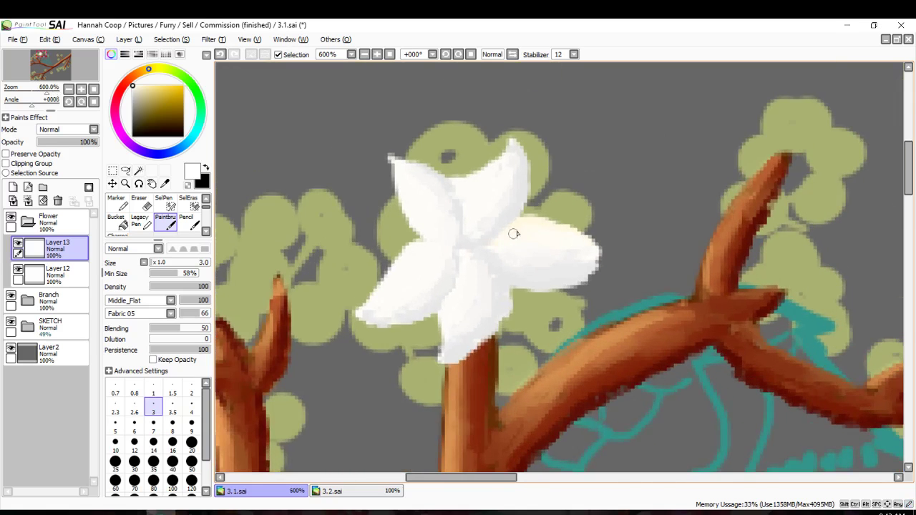
pyautogui.scroll(3, 514, 233)
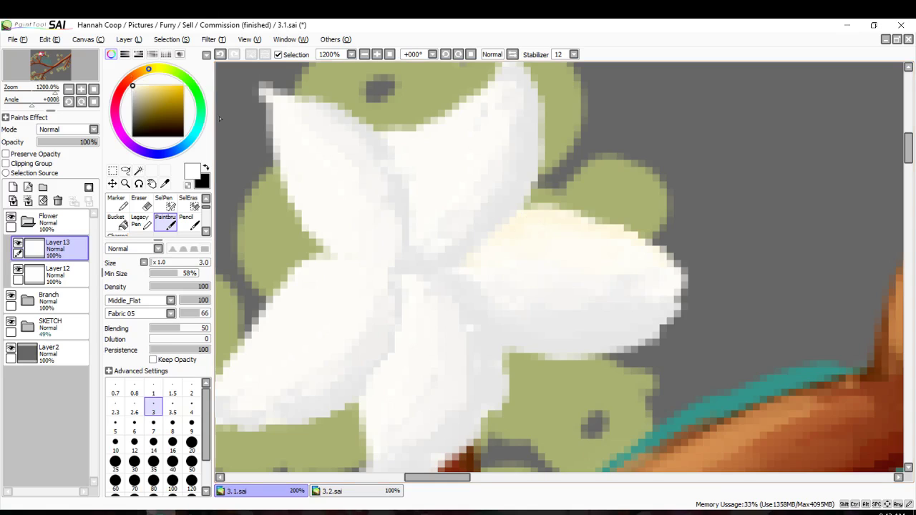
pyautogui.scroll(1, 529, 224)
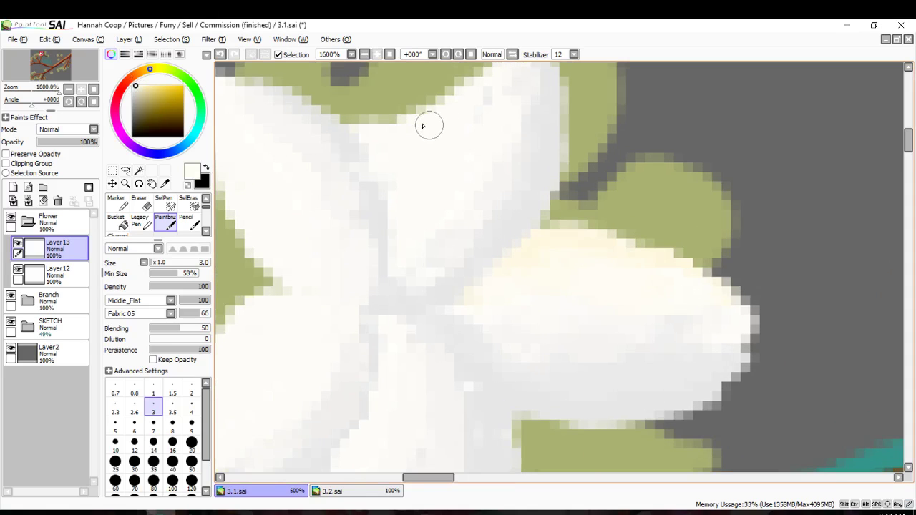
pyautogui.press('e')
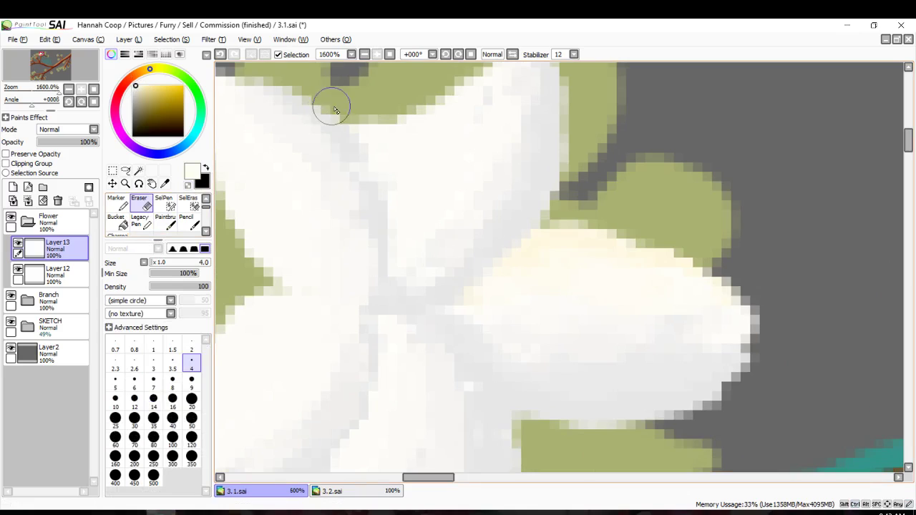
pyautogui.click(70, 264)
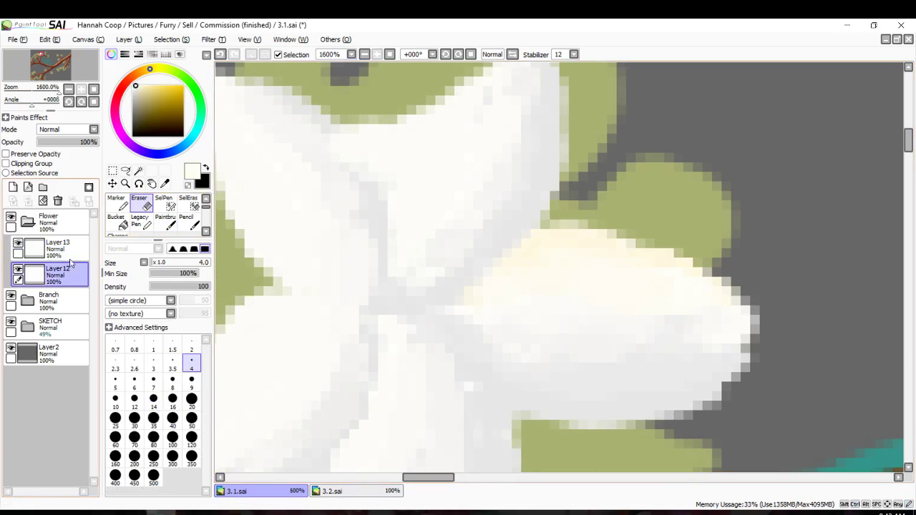
pyautogui.moveTo(296, 92)
pyautogui.mouseDown()
pyautogui.moveTo(364, 135)
pyautogui.moveTo(380, 127)
pyautogui.moveTo(259, 171)
pyautogui.mouseUp()
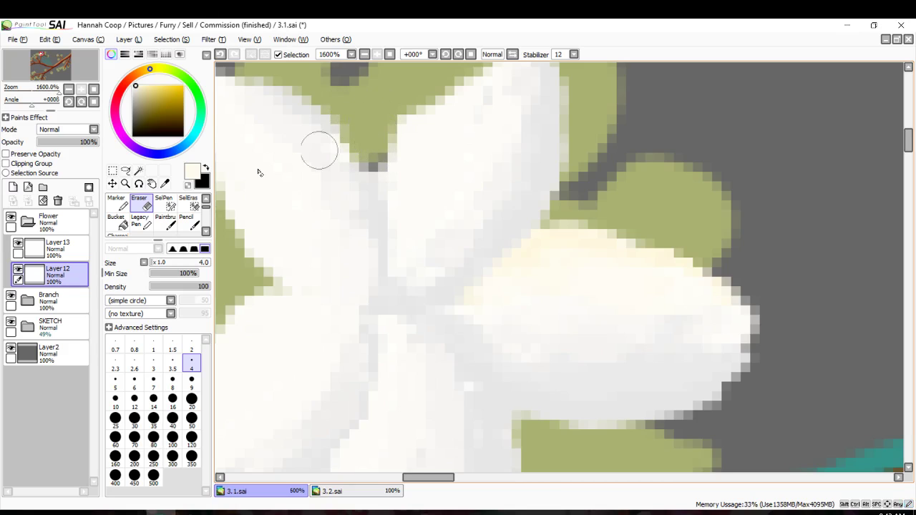
# On Layer13, repaint the edges of the notch with sampled light grey shading and extend the upper petal's edge in white.
pyautogui.click(59, 247)
pyautogui.keyDown('alt'); pyautogui.click(373, 203); pyautogui.keyUp('alt')
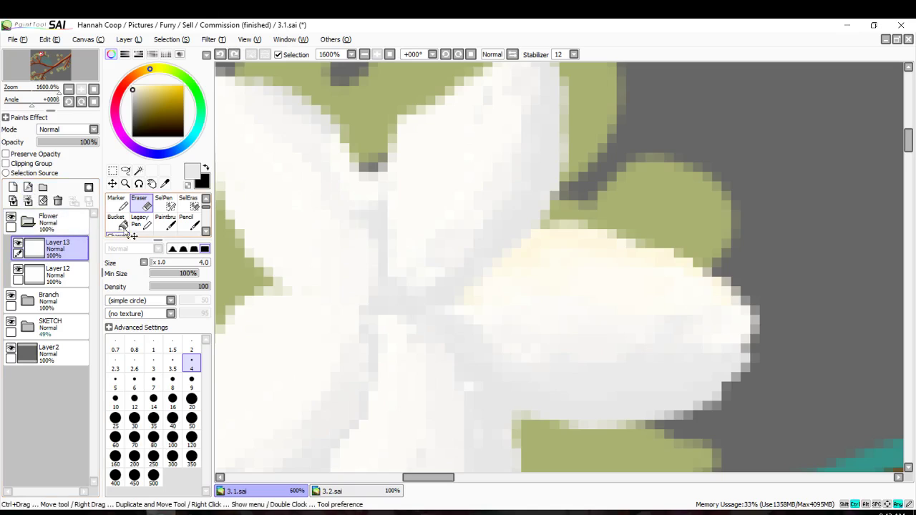
pyautogui.click(165, 222)
pyautogui.moveTo(377, 213)
pyautogui.mouseDown()
pyautogui.moveTo(312, 126)
pyautogui.moveTo(364, 196)
pyautogui.mouseUp()
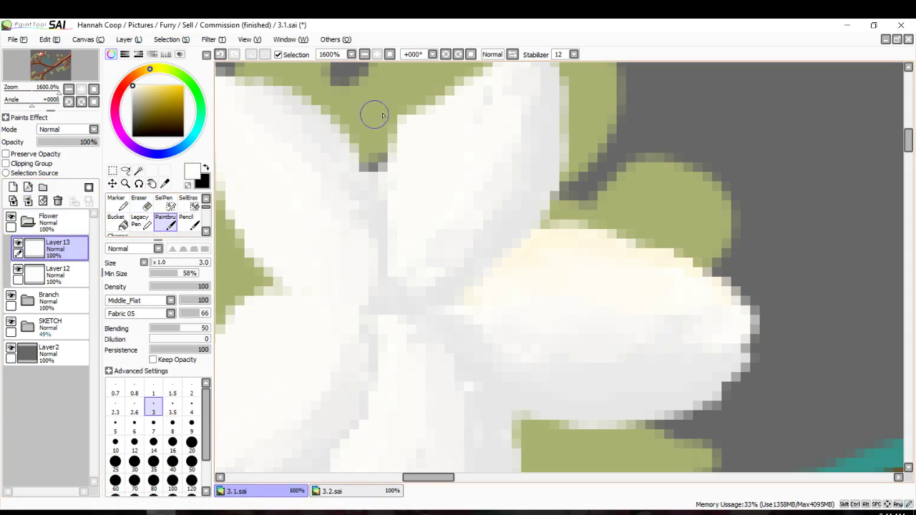
pyautogui.moveTo(405, 130)
pyautogui.mouseDown()
pyautogui.moveTo(393, 130)
pyautogui.moveTo(381, 170)
pyautogui.mouseUp()
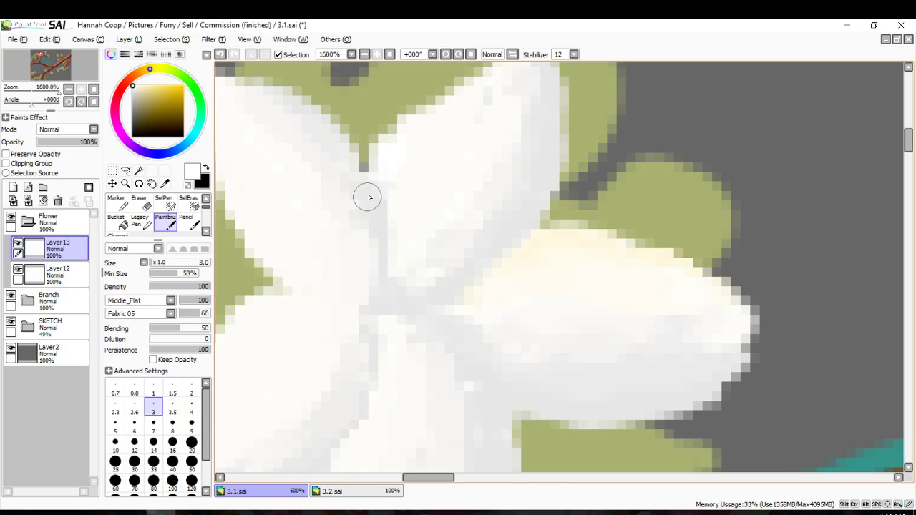
pyautogui.keyDown('alt'); pyautogui.click(367, 197); pyautogui.keyUp('alt')
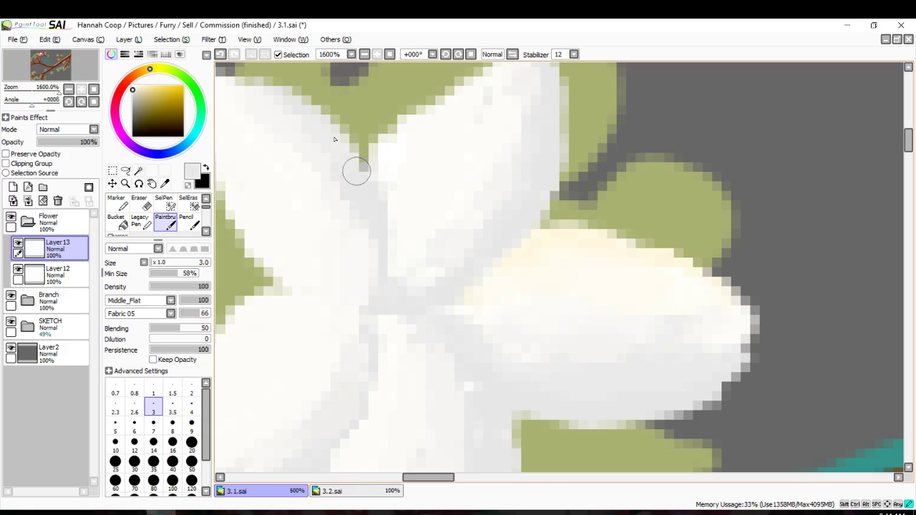
# Set the Eraser to size 2 and trim the upper-left petal's tip and outer edge on Layer12.
pyautogui.click(140, 204)
pyautogui.scroll(3, 296, 274)
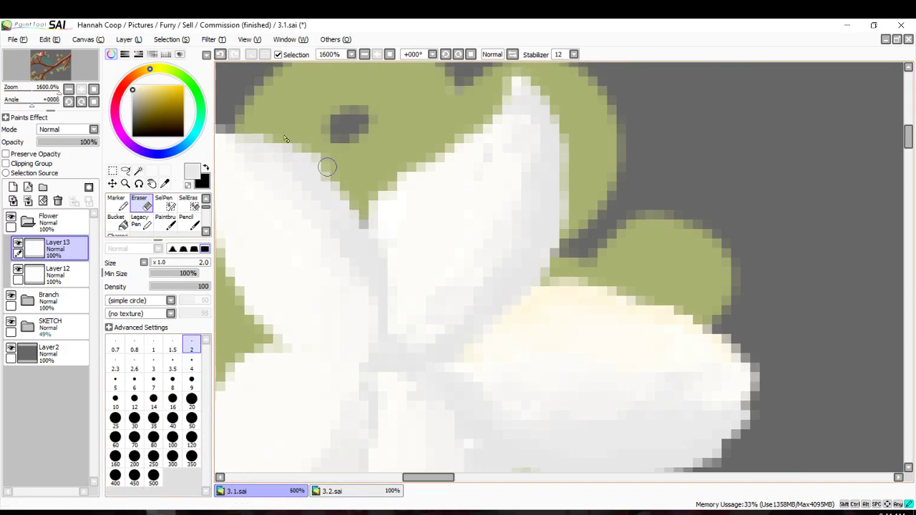
pyautogui.scroll(1, 218, 138)
pyautogui.hscroll(-5, 301, 280)
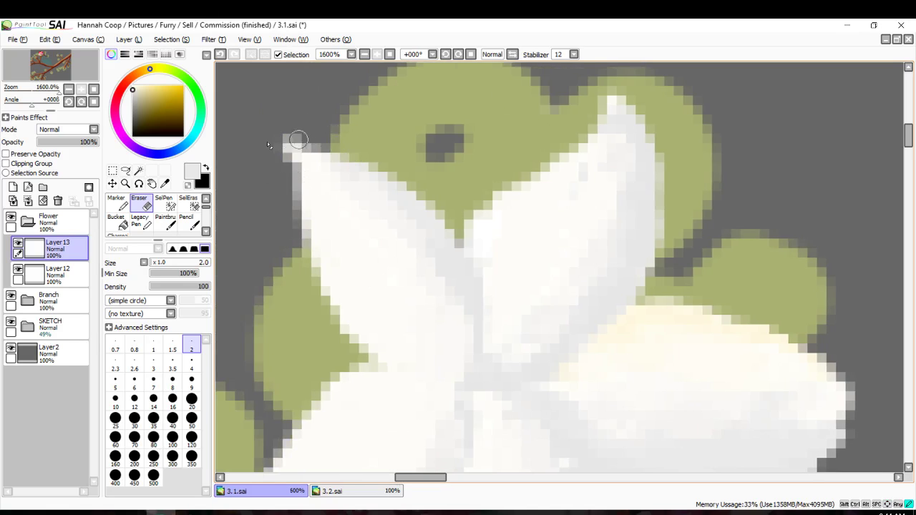
pyautogui.click(57, 274)
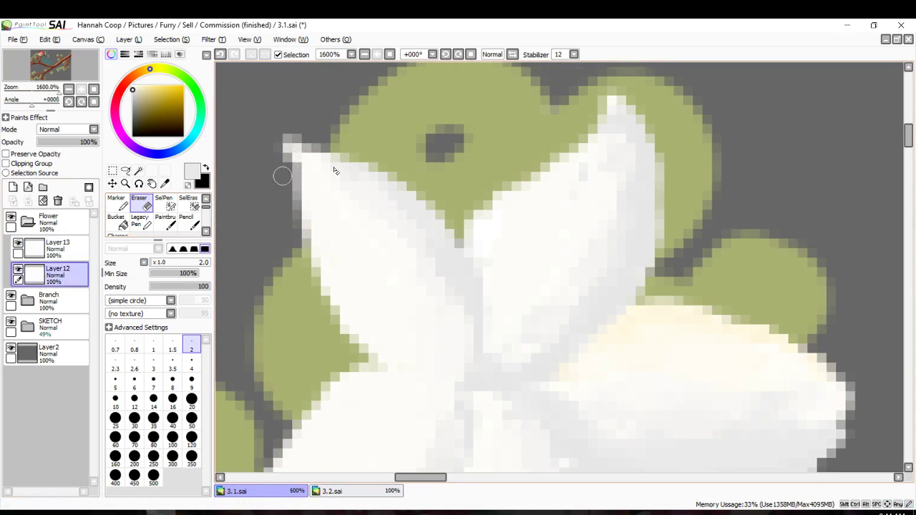
pyautogui.moveTo(265, 136)
pyautogui.mouseDown()
pyautogui.moveTo(294, 177)
pyautogui.moveTo(280, 153)
pyautogui.moveTo(294, 207)
pyautogui.moveTo(297, 187)
pyautogui.moveTo(293, 233)
pyautogui.mouseUp()
# On Layer13, sample the right petal's cream and paint it along the upper petal's left edge with the Paintbrush.
pyautogui.click(57, 247)
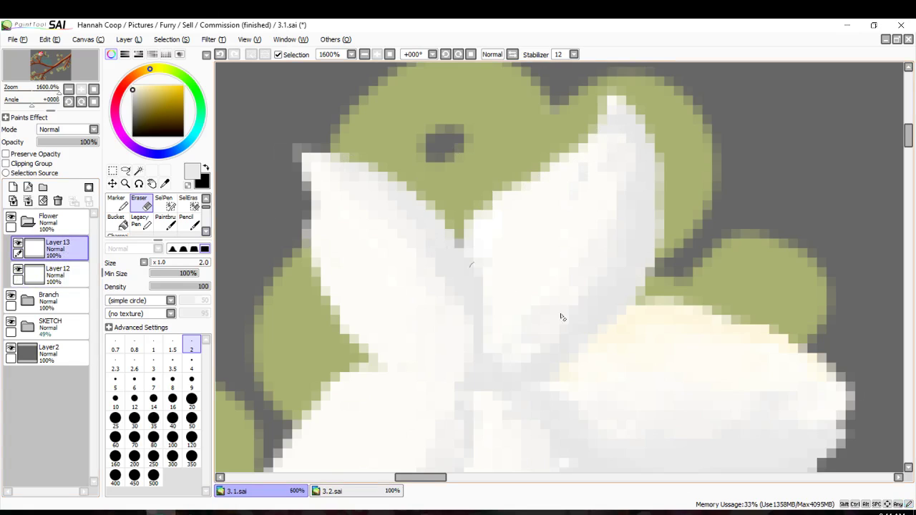
pyautogui.keyDown('alt'); pyautogui.click(654, 322); pyautogui.keyUp('alt')
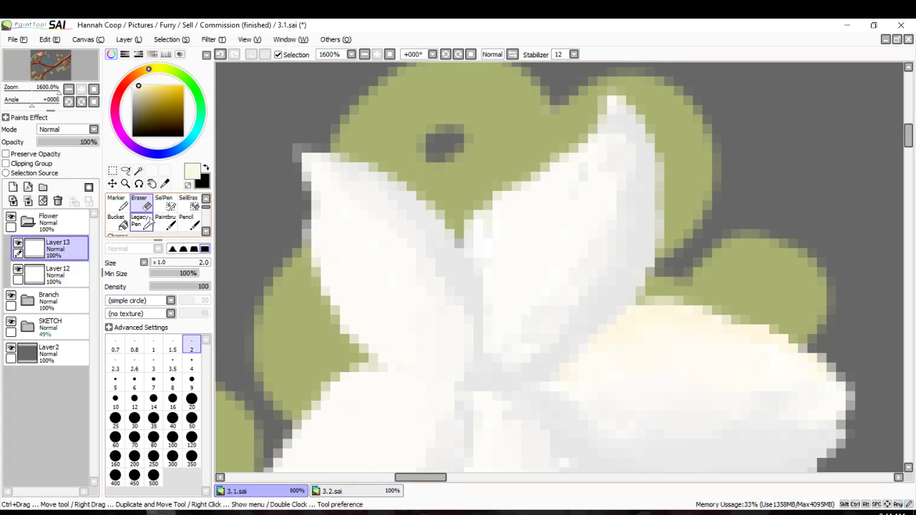
pyautogui.press('b')
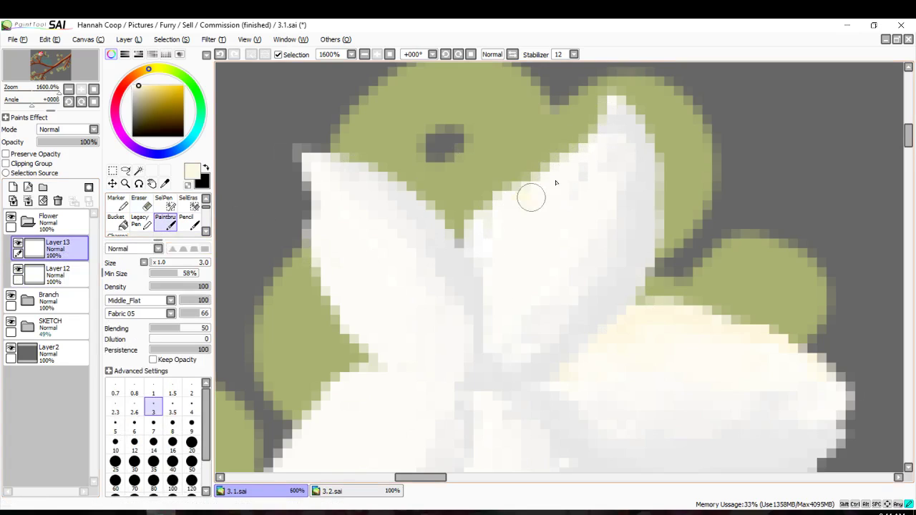
pyautogui.moveTo(531, 196); pyautogui.dragTo(593, 154)
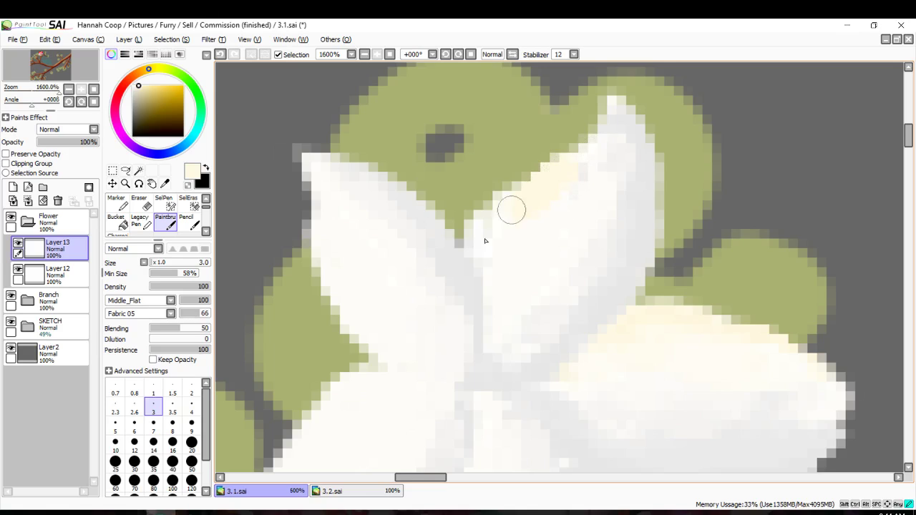
pyautogui.moveTo(511, 210)
pyautogui.mouseDown()
pyautogui.moveTo(493, 246)
pyautogui.moveTo(496, 217)
pyautogui.moveTo(493, 276)
pyautogui.mouseUp()
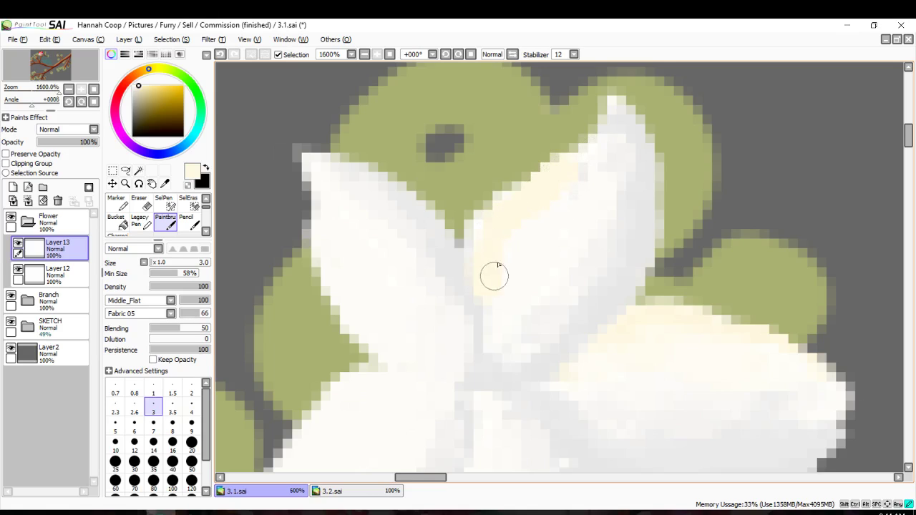
# Blend the upper petal's cream edge into the white with sampled off-white tones.
pyautogui.keyDown('alt'); pyautogui.click(561, 204); pyautogui.keyUp('alt')
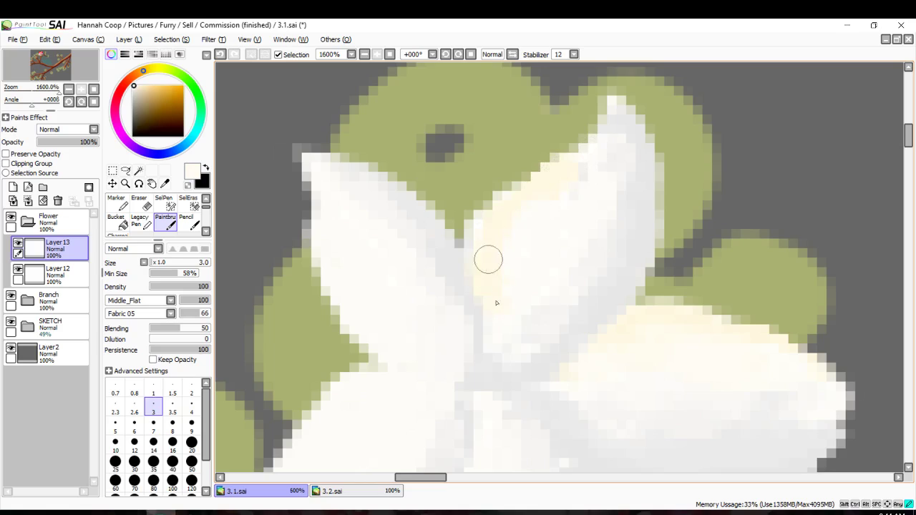
pyautogui.keyDown('alt'); pyautogui.click(493, 266); pyautogui.keyUp('alt')
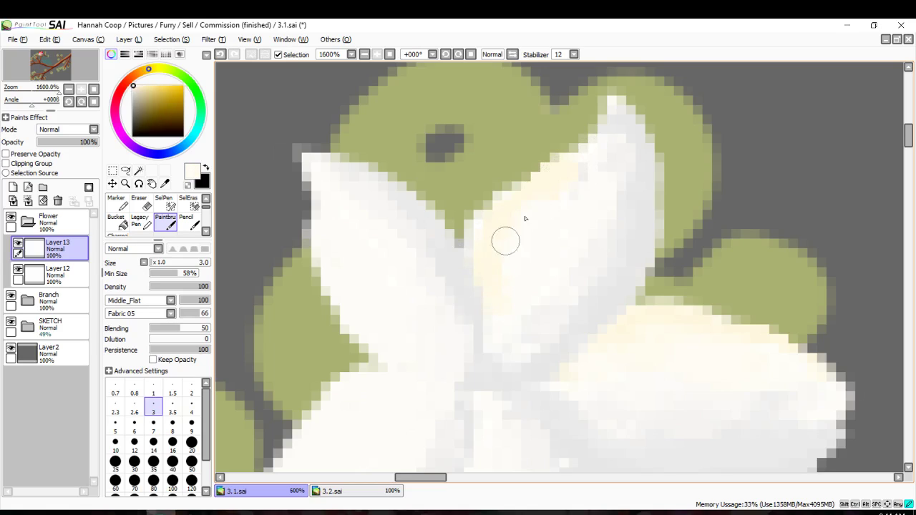
pyautogui.moveTo(601, 148); pyautogui.dragTo(516, 211)
pyautogui.moveTo(551, 177); pyautogui.dragTo(496, 258)
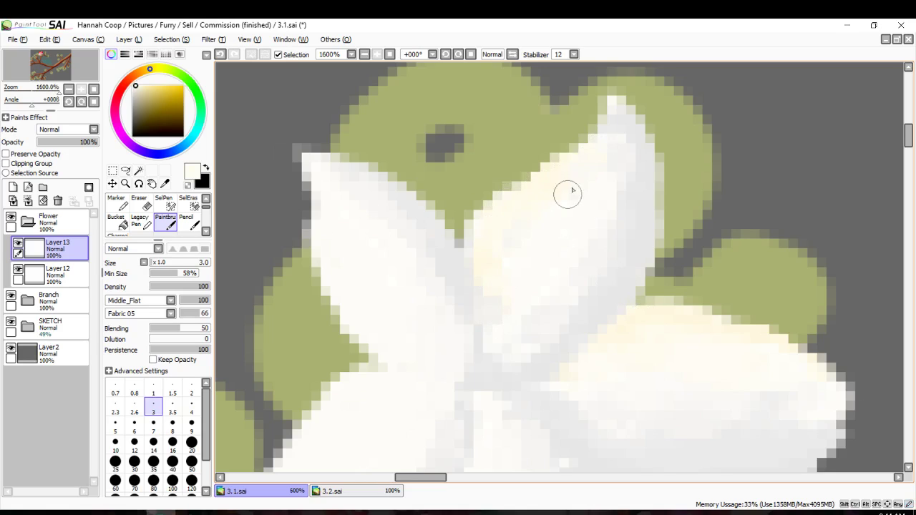
# Paint more cream across the left half of the upper petal on Layer13, toward its centre.
pyautogui.moveTo(487, 240)
pyautogui.mouseDown()
pyautogui.moveTo(584, 144)
pyautogui.moveTo(564, 205)
pyautogui.mouseUp()
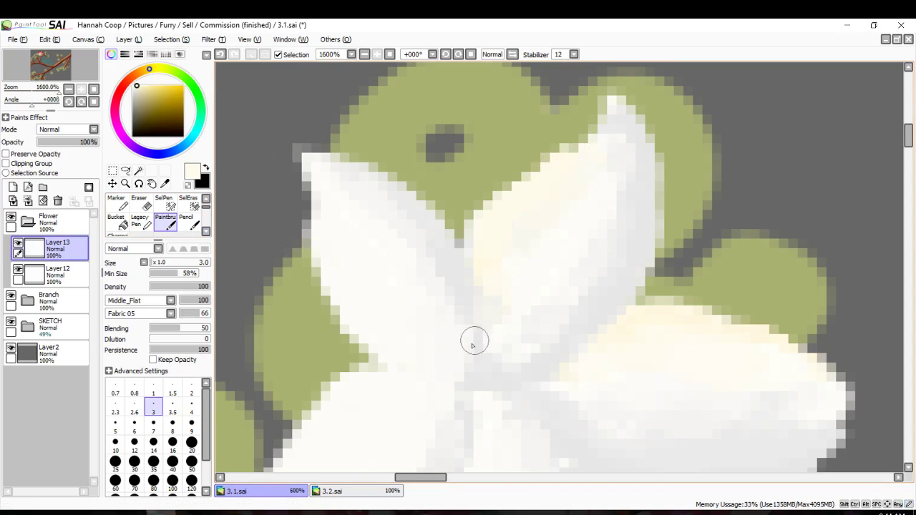
pyautogui.scroll(-2, 464, 347)
pyautogui.scroll(-2, 463, 347)
pyautogui.scroll(3, 470, 323)
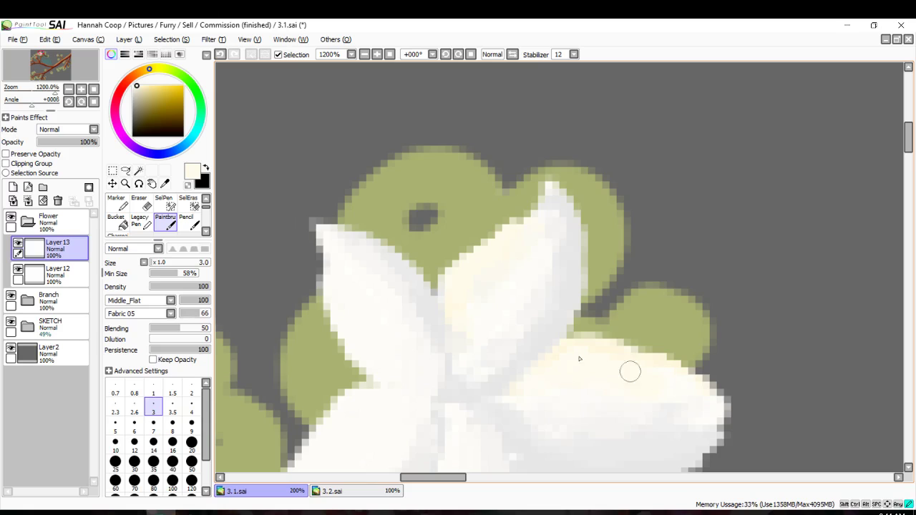
# Tint the outer edge of the upper-left petal with the same cream.
pyautogui.scroll(-4, 367, 417)
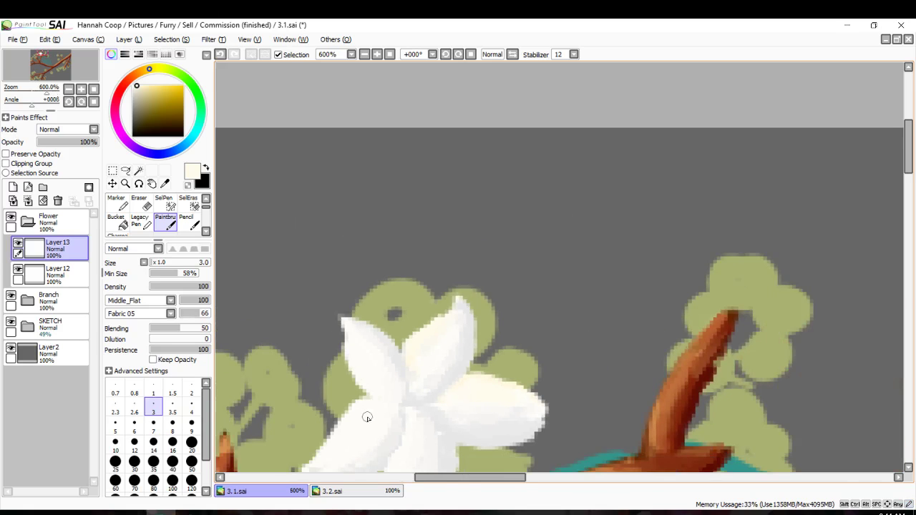
pyautogui.scroll(-2, 367, 417)
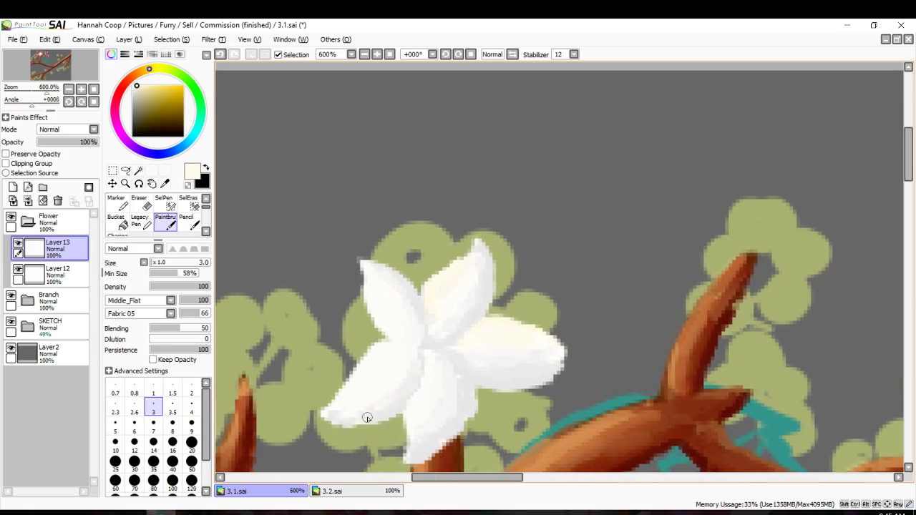
pyautogui.press('Down')
pyautogui.press('Down')
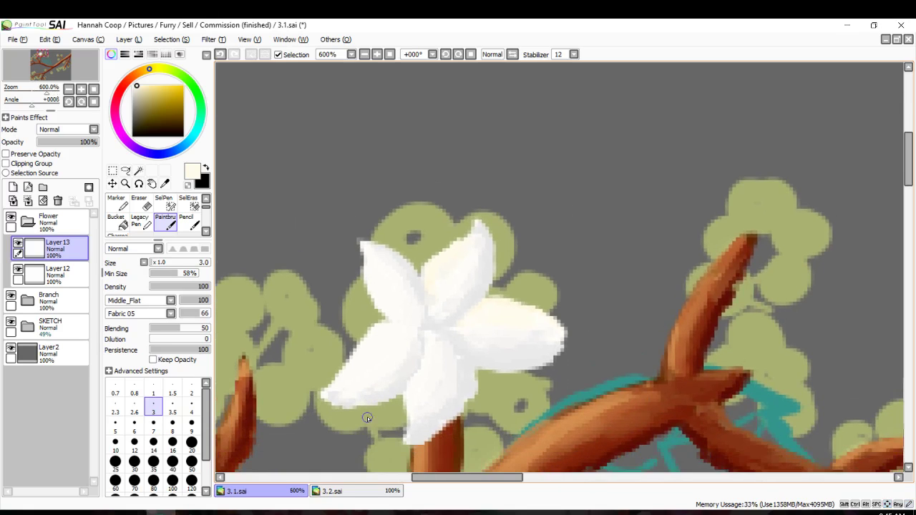
pyautogui.press('Left')
pyautogui.press('Left')
pyautogui.press('Left')
pyautogui.scroll(4, 348, 265)
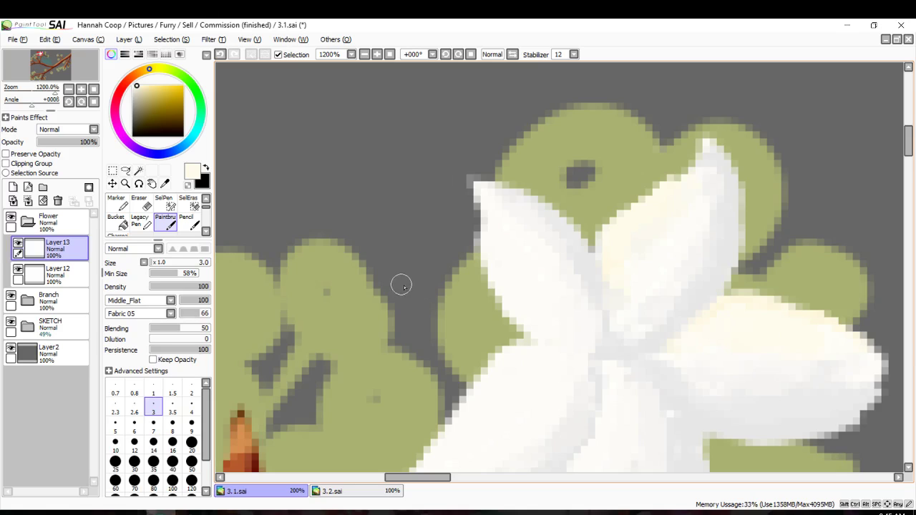
pyautogui.scroll(-3, 401, 287)
pyautogui.scroll(1, 483, 121)
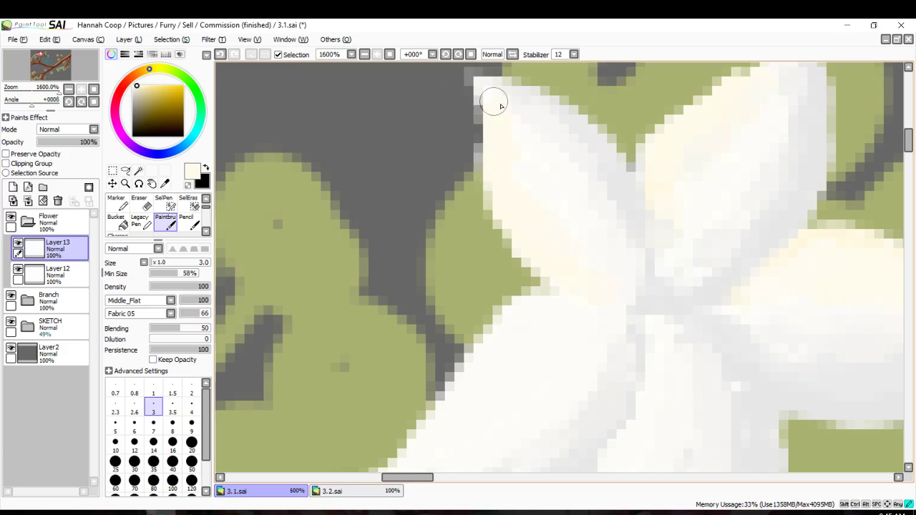
# Paint cream along the lower-left petal's outer edge and blend it inward with sampled off-white and cream tones.
pyautogui.scroll(-1, 442, 116)
pyautogui.scroll(-2, 442, 116)
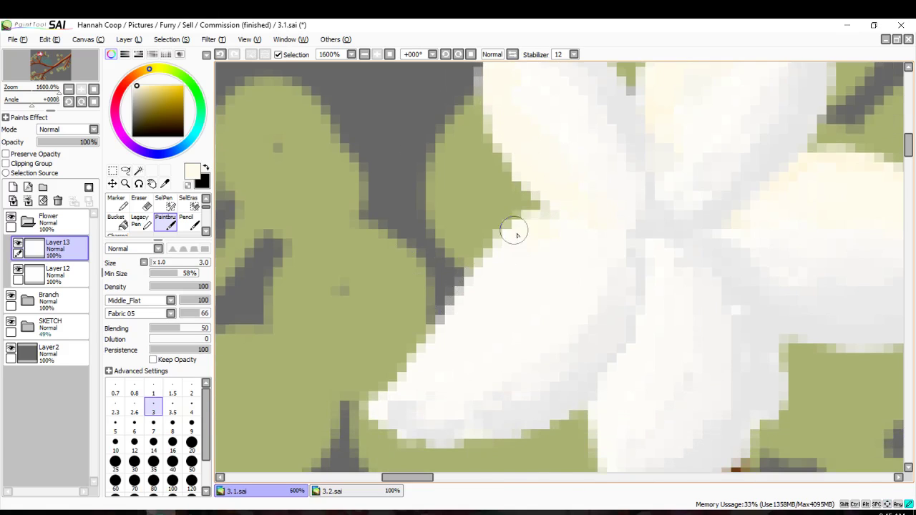
pyautogui.moveTo(479, 287)
pyautogui.mouseDown()
pyautogui.moveTo(389, 375)
pyautogui.moveTo(378, 401)
pyautogui.mouseUp()
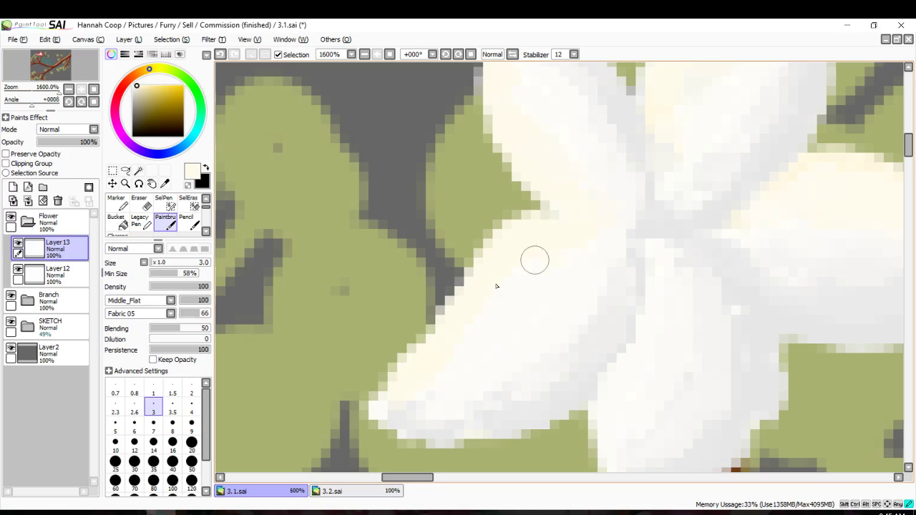
pyautogui.rightClick(475, 336)
pyautogui.moveTo(589, 266); pyautogui.dragTo(480, 340)
pyautogui.rightClick(528, 250)
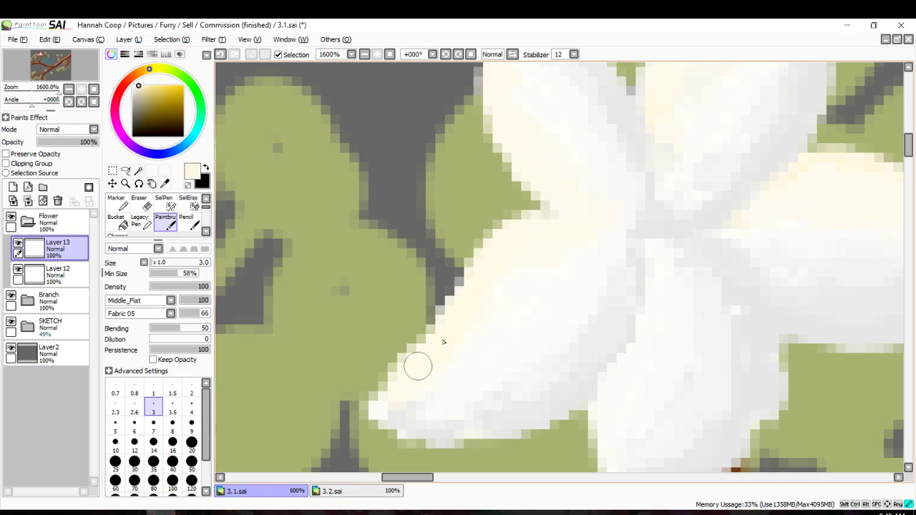
# Soften the upper-left petal's cream tint with sampled off-white, and resample cream from the lower-left petal.
pyautogui.scroll(2, 593, 219)
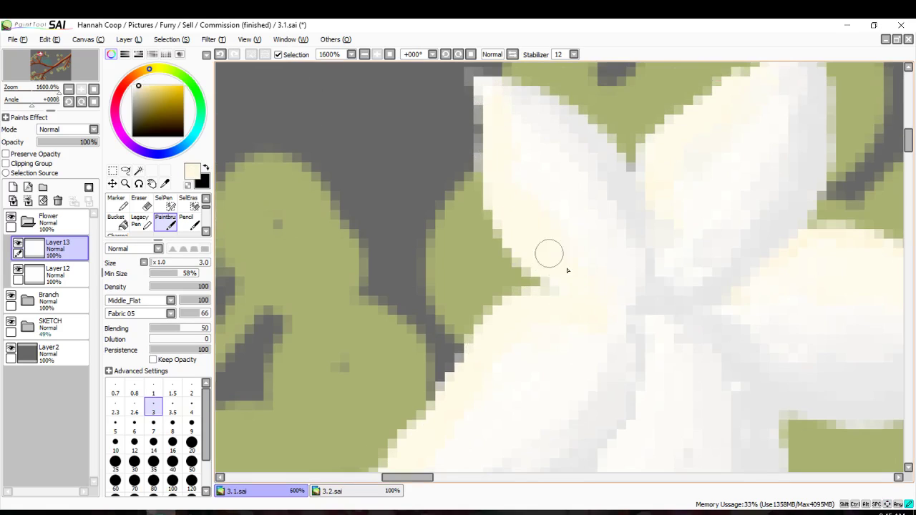
pyautogui.keyDown('alt'); pyautogui.click(519, 126); pyautogui.keyUp('alt')
pyautogui.scroll(-1, 419, 441)
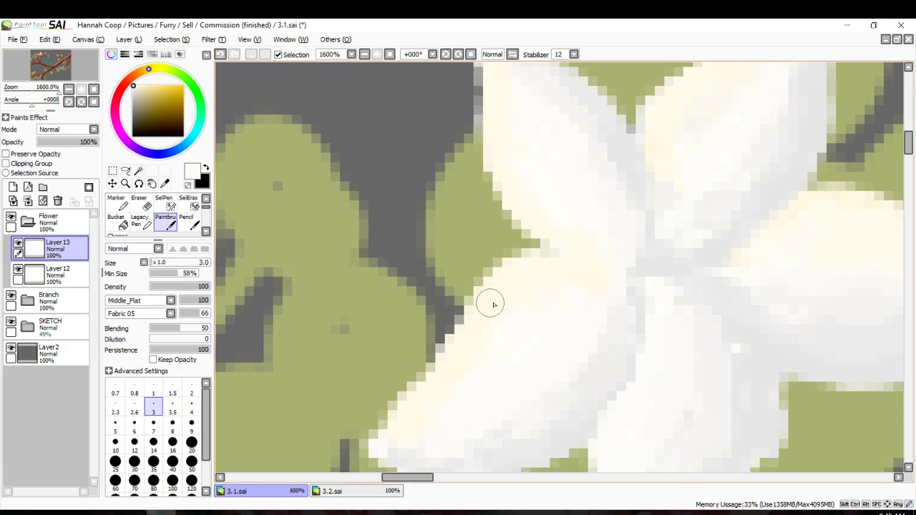
pyautogui.keyDown('alt'); pyautogui.click(565, 292); pyautogui.keyUp('alt')
pyautogui.scroll(-3, 589, 317)
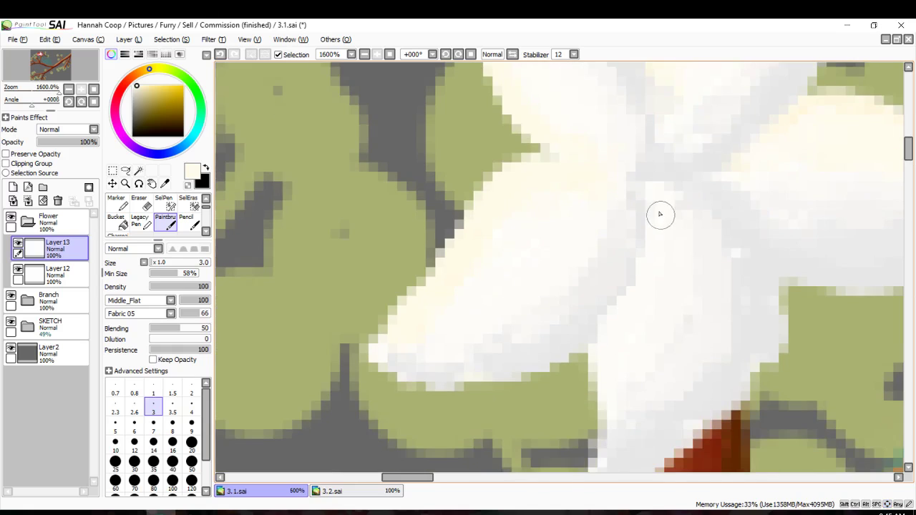
pyautogui.moveTo(636, 286); pyautogui.dragTo(652, 260)
pyautogui.moveTo(613, 336); pyautogui.dragTo(647, 304)
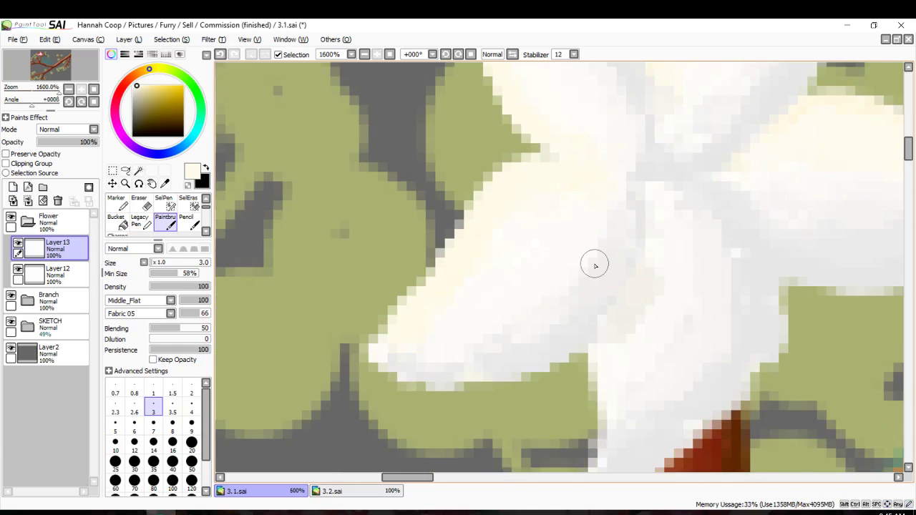
pyautogui.hotkey('ctrl', 'z')
pyautogui.hotkey('ctrl', 'z')
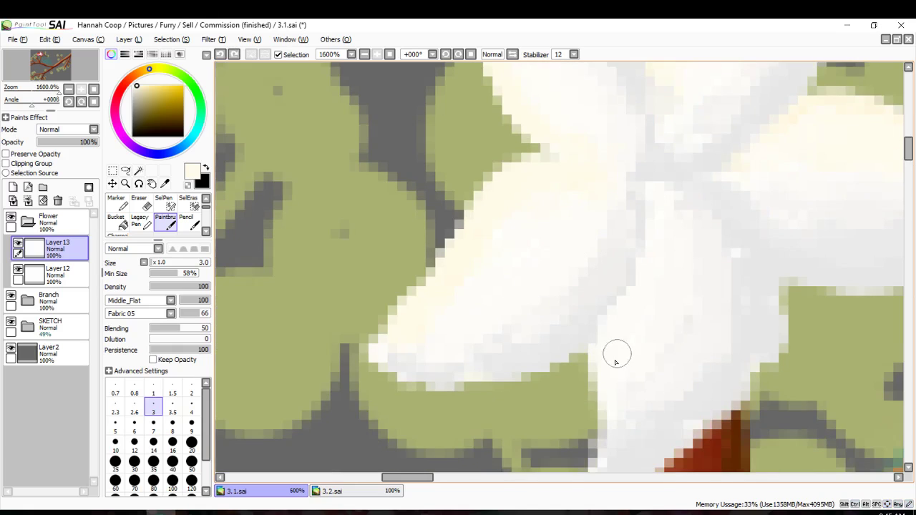
# Paint cream along the bottom petal's left edge down to its tip and blend it into the white.
pyautogui.moveTo(613, 357)
pyautogui.mouseDown()
pyautogui.moveTo(658, 209)
pyautogui.moveTo(642, 322)
pyautogui.mouseUp()
pyautogui.scroll(-2, 621, 343)
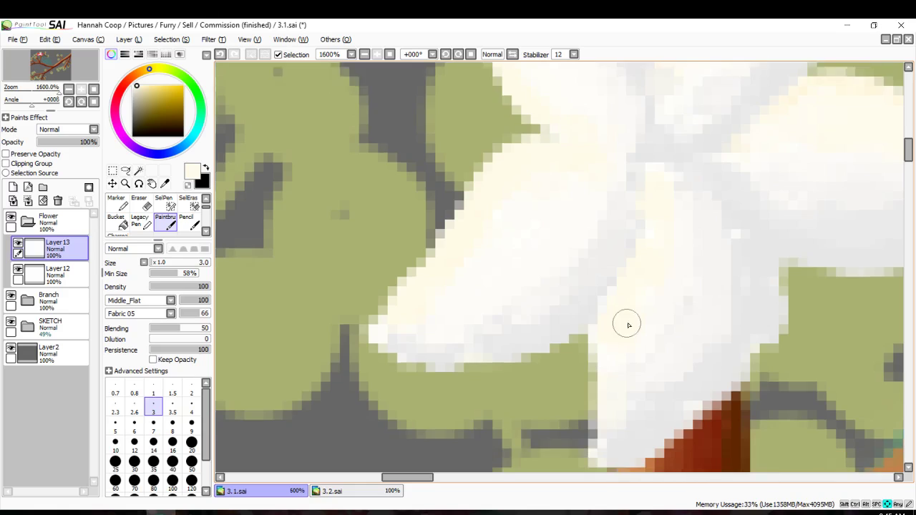
pyautogui.moveTo(603, 326); pyautogui.dragTo(604, 390)
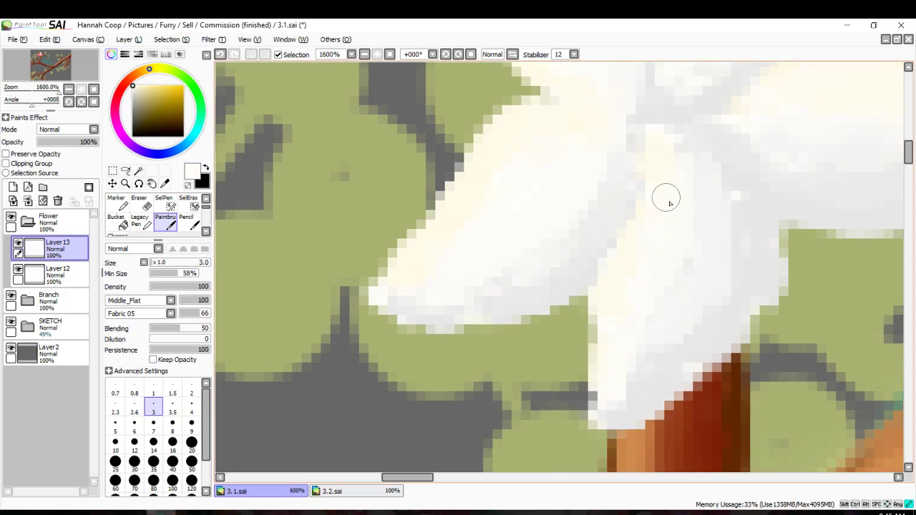
# Trim the right petal's upper edge toward the tip with the size 2 Eraser on Layer13 and Layer12.
pyautogui.scroll(-3, 619, 304)
pyautogui.scroll(-1, 619, 305)
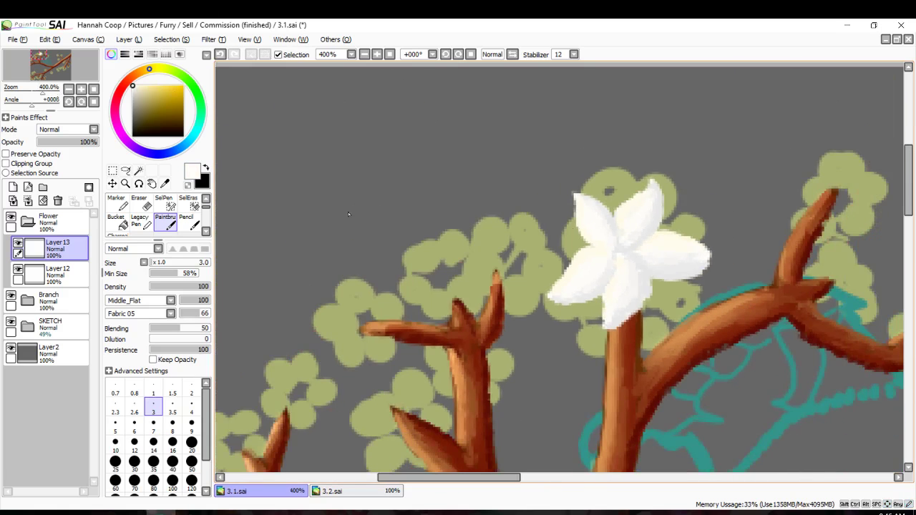
pyautogui.scroll(-2, 518, 448)
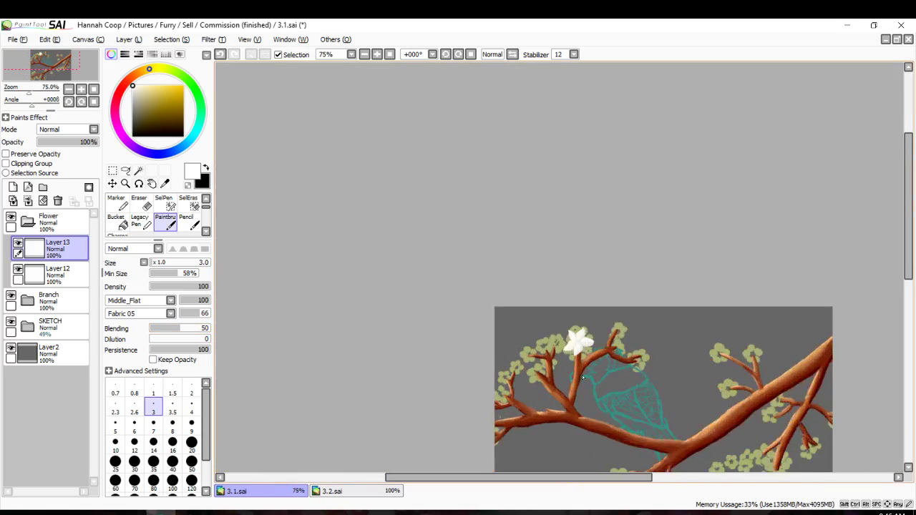
pyautogui.moveTo(588, 375); pyautogui.dragTo(416, 300)
pyautogui.scroll(5, 427, 188)
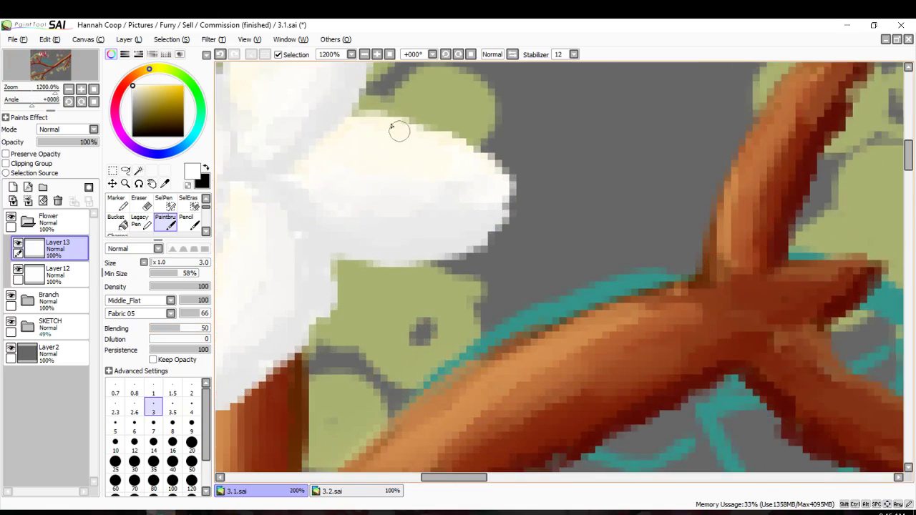
pyautogui.moveTo(383, 99)
pyautogui.mouseDown()
pyautogui.moveTo(407, 103)
pyautogui.moveTo(440, 127)
pyautogui.mouseUp()
pyautogui.hotkey('ctrl', 'z')
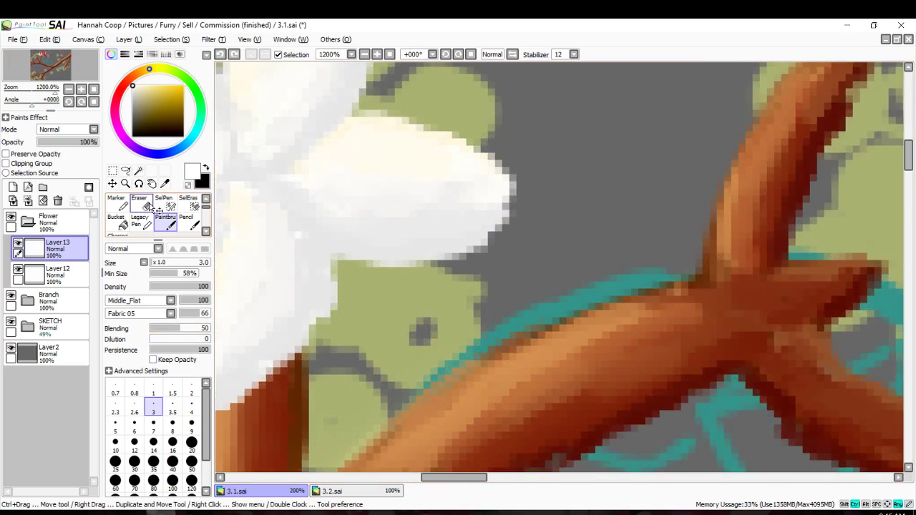
pyautogui.press('e')
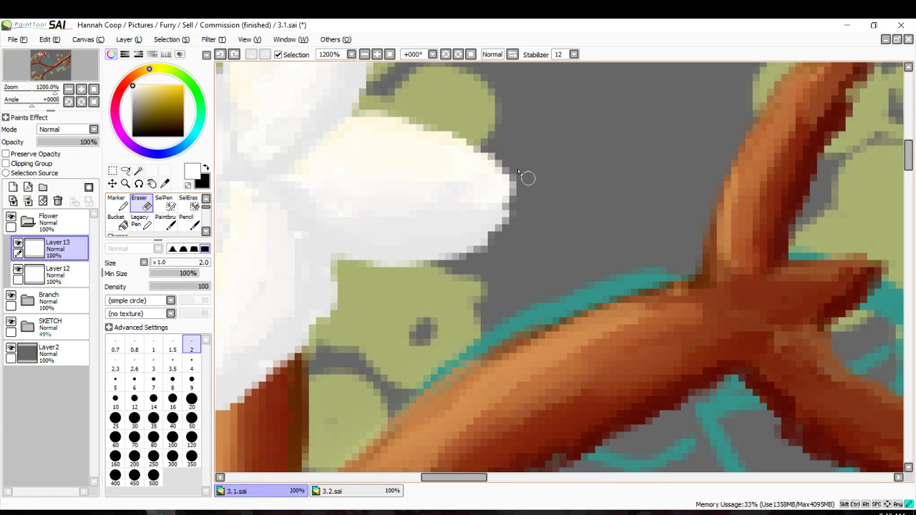
pyautogui.moveTo(527, 177); pyautogui.dragTo(431, 131)
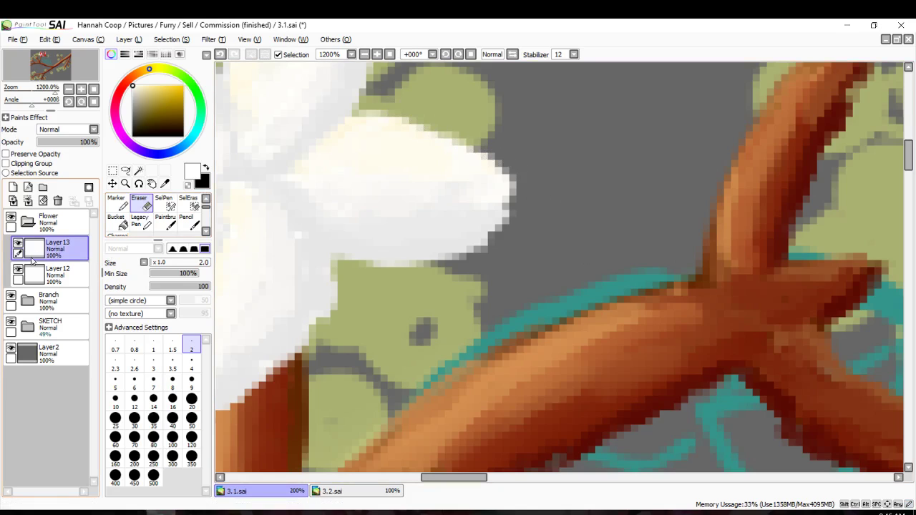
pyautogui.click(57, 272)
pyautogui.moveTo(528, 177); pyautogui.dragTo(410, 119)
pyautogui.moveTo(468, 152); pyautogui.dragTo(527, 194)
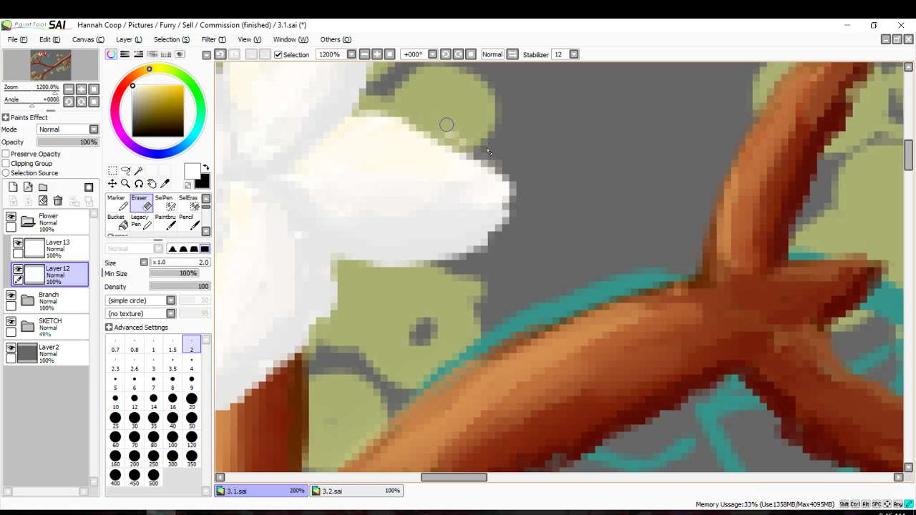
# Erase along the right petal's lower edge on Layer13 and Layer12 to slim the petal.
pyautogui.click(29, 251)
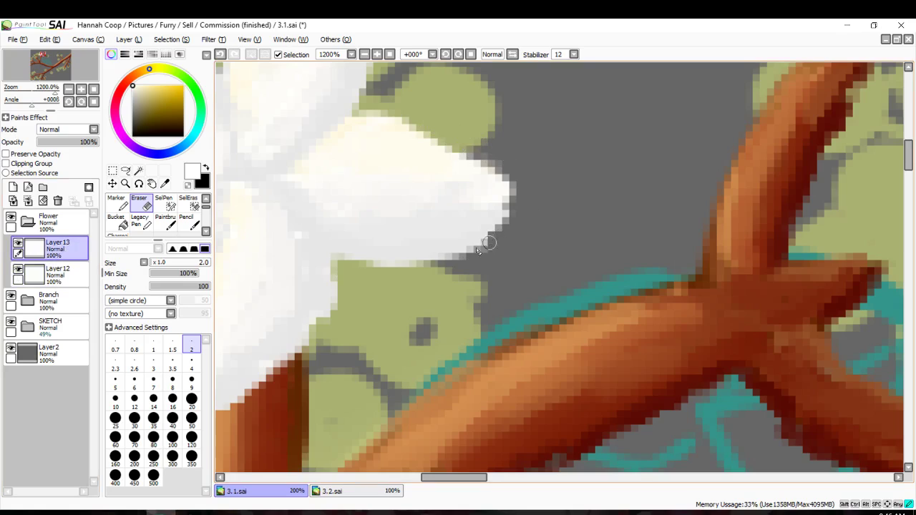
pyautogui.moveTo(478, 250); pyautogui.dragTo(352, 254)
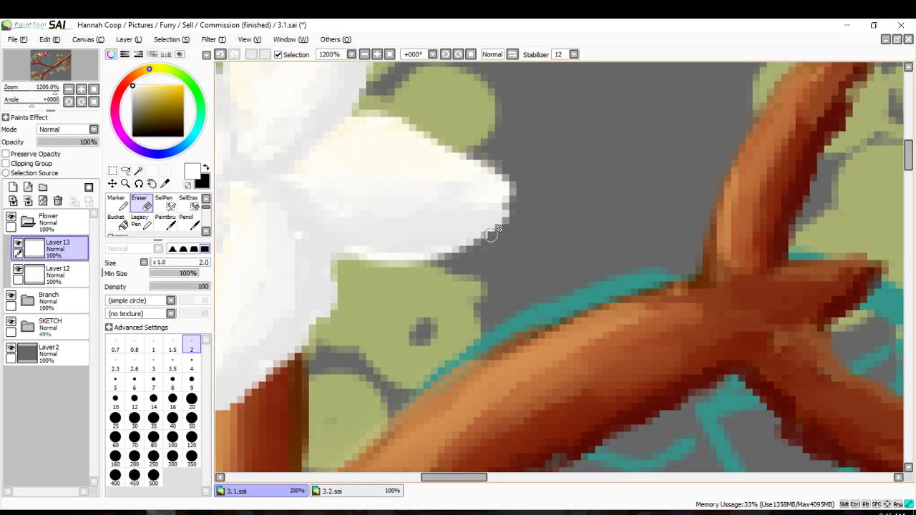
pyautogui.doubleClick(57, 272)
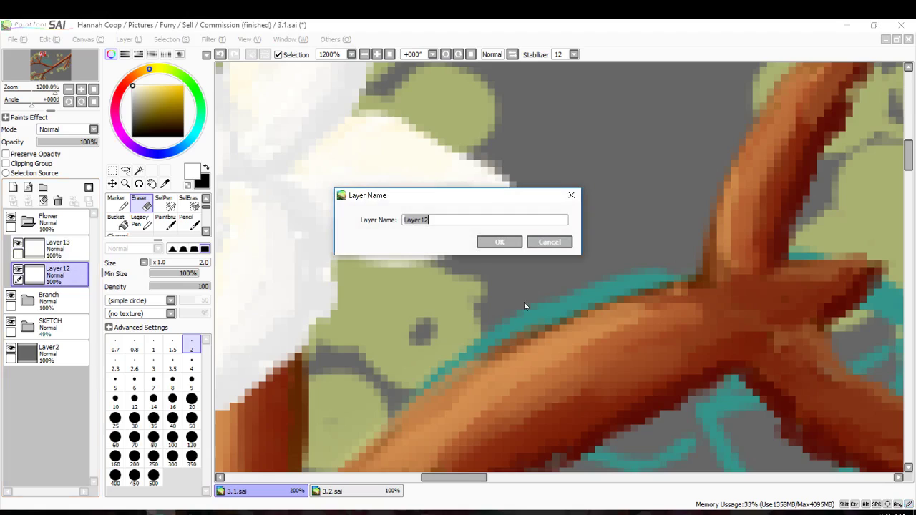
pyautogui.click(548, 244)
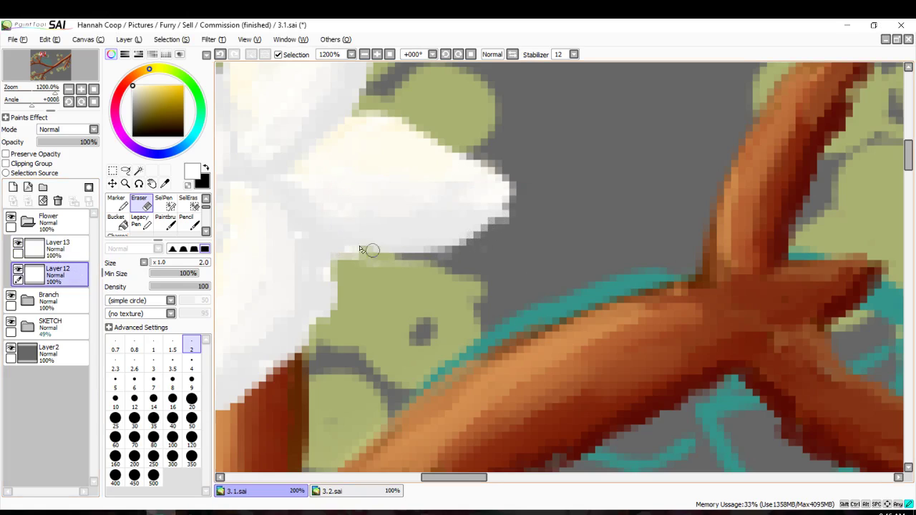
# Add a new layer above Layer13 in the Flower folder.
pyautogui.scroll(-5, 333, 255)
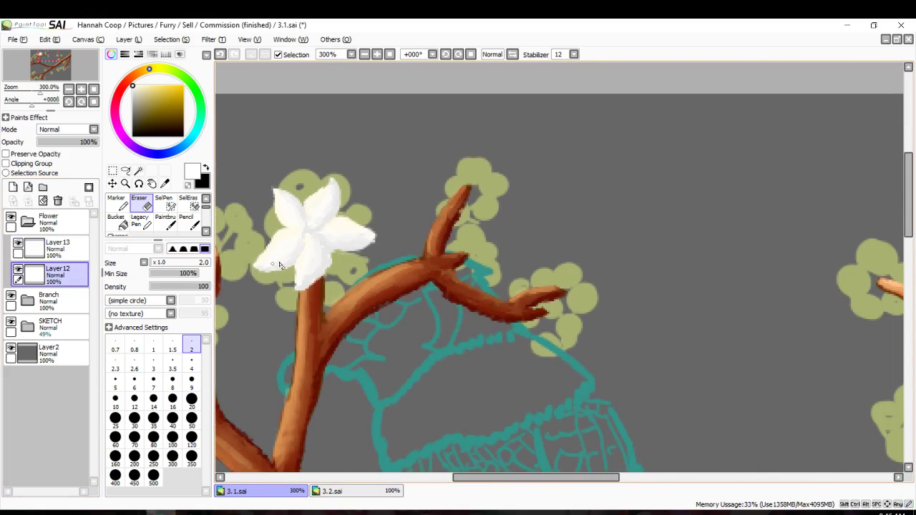
pyautogui.press('Down')
pyautogui.press('Left')
pyautogui.press('Left')
pyautogui.press('Left')
pyautogui.press('Left')
pyautogui.press('Left')
pyautogui.press('Left')
pyautogui.press('Left')
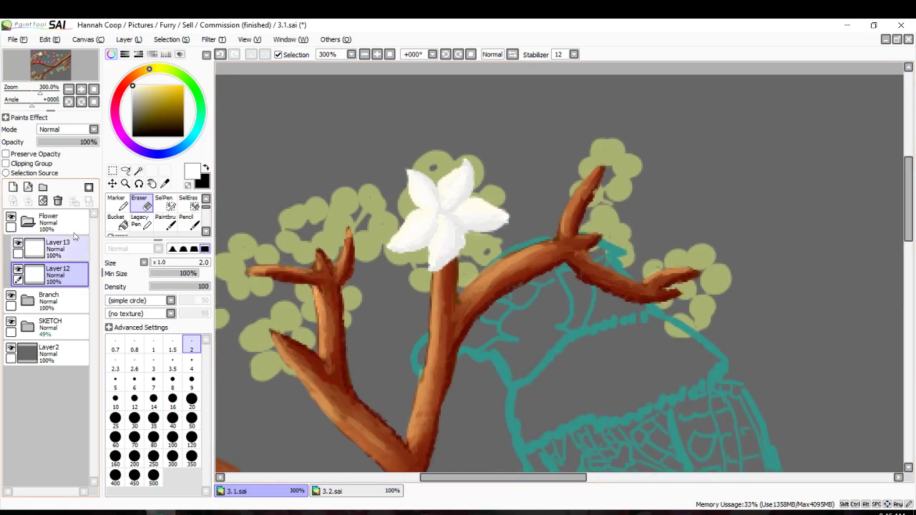
pyautogui.click(74, 251)
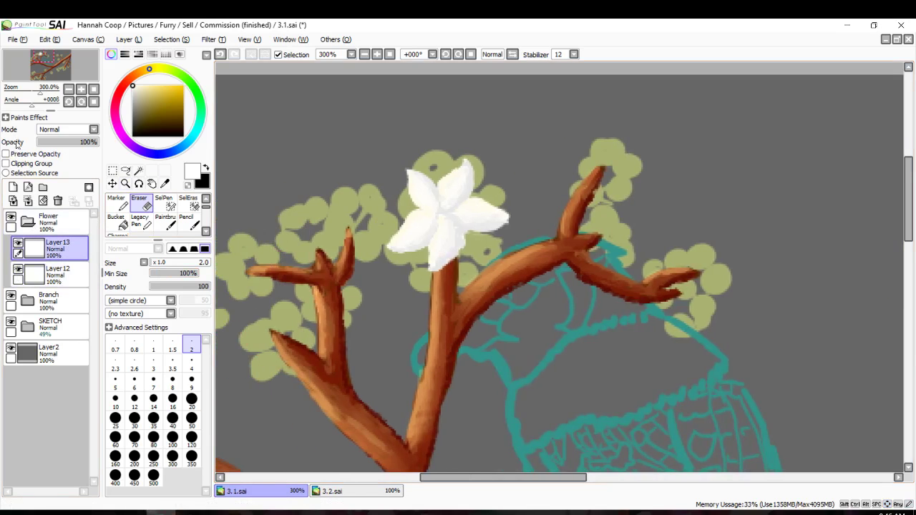
pyautogui.click(14, 199)
# Choose a pale yellow and dab it onto the blossom's centre on the new layer with the size 3 Paintbrush.
pyautogui.moveTo(154, 90); pyautogui.dragTo(142, 86)
pyautogui.scroll(-1, 125, 217)
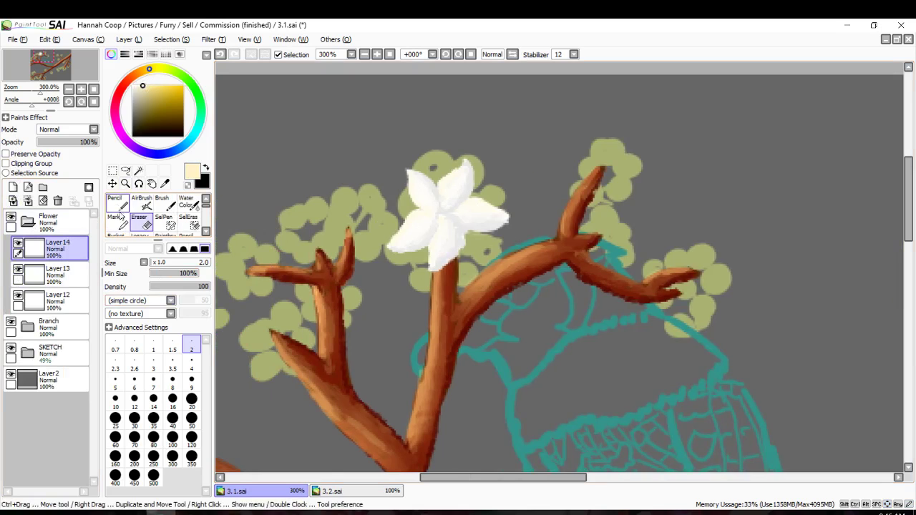
pyautogui.click(165, 205)
pyautogui.scroll(3, 402, 226)
pyautogui.scroll(4, 402, 225)
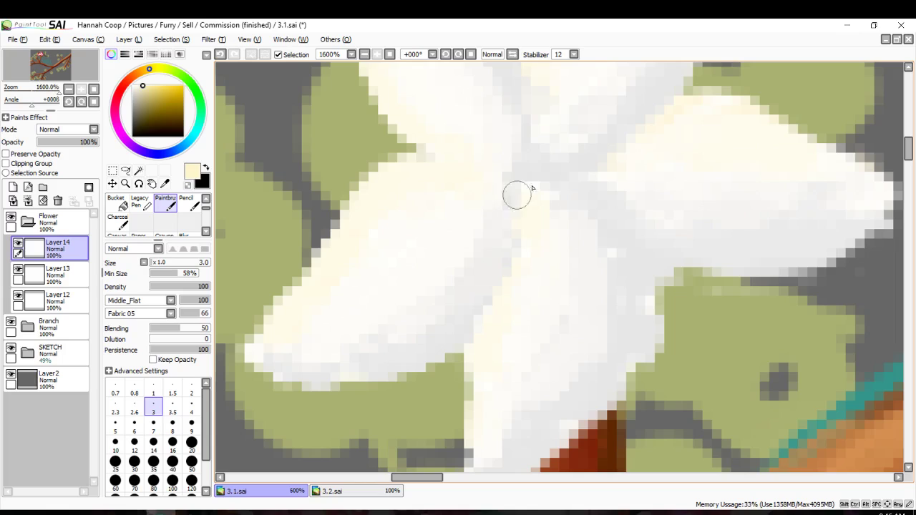
pyautogui.moveTo(531, 182)
pyautogui.mouseDown()
pyautogui.moveTo(593, 127)
pyautogui.moveTo(526, 176)
pyautogui.mouseUp()
pyautogui.moveTo(533, 153); pyautogui.dragTo(528, 125)
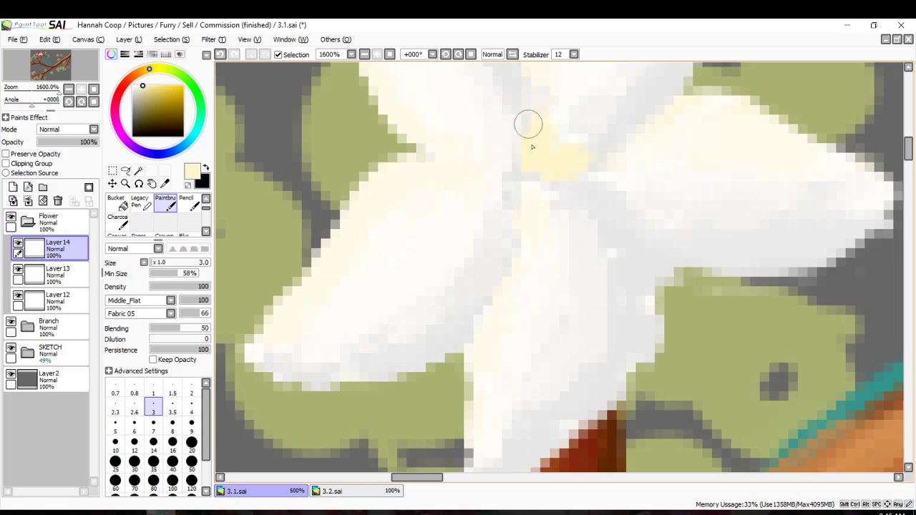
pyautogui.hotkey('ctrl', 'z')
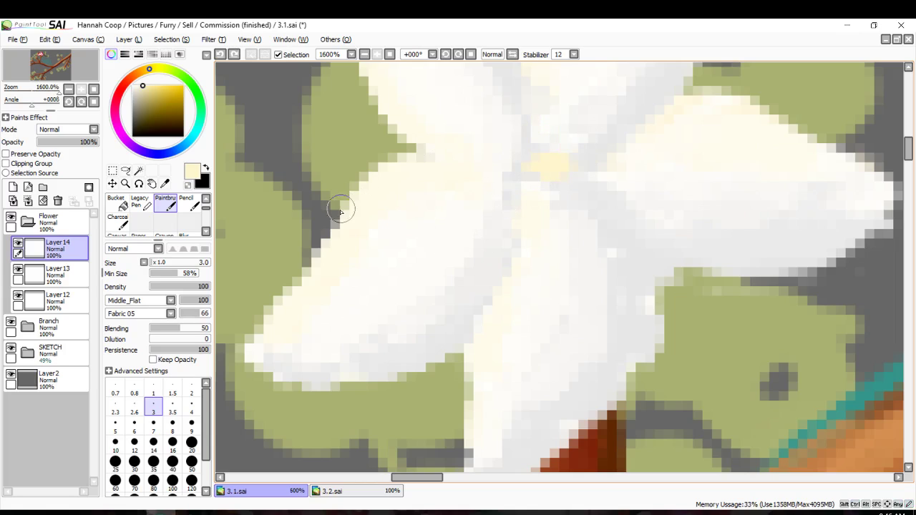
# Try painting pale yellow stamens at the blossom's centre on Layer14 with the size 2 Paintbrush.
pyautogui.hotkey('ctrl', 'z')
pyautogui.click(190, 394)
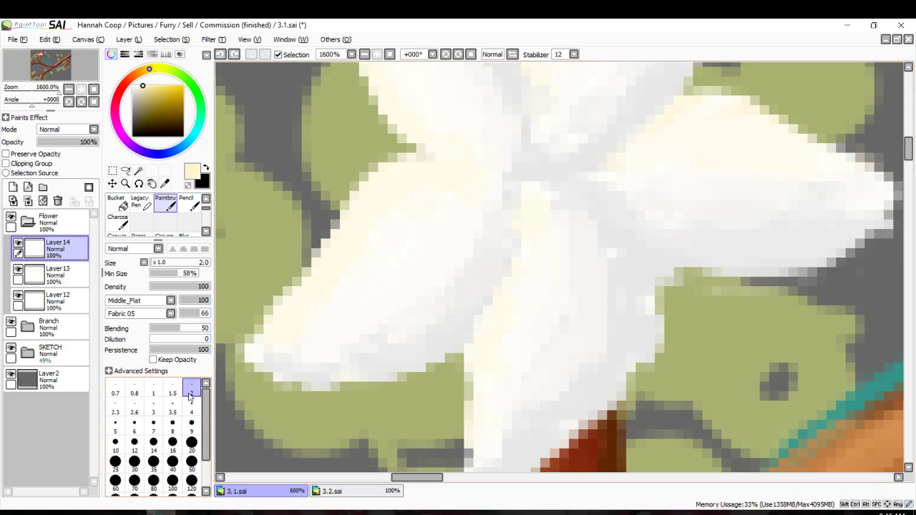
pyautogui.moveTo(520, 170); pyautogui.dragTo(535, 106)
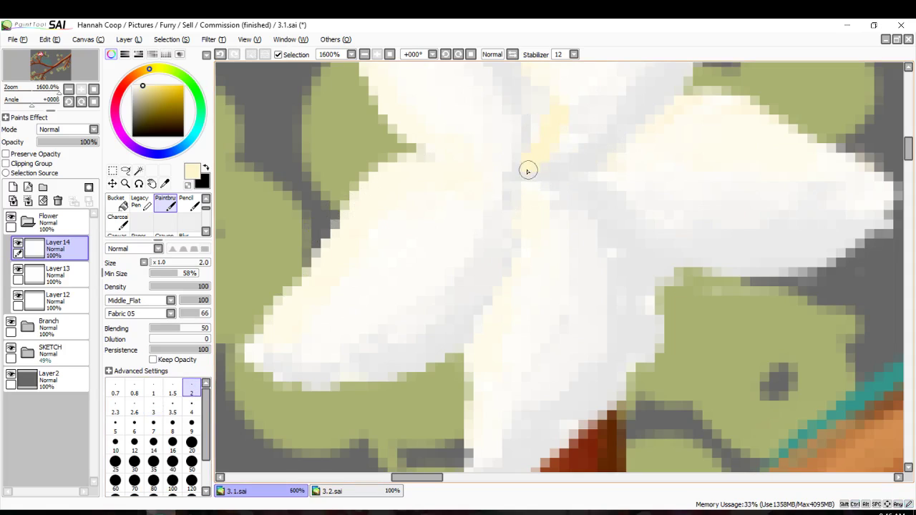
pyautogui.moveTo(528, 170)
pyautogui.mouseDown()
pyautogui.moveTo(553, 176)
pyautogui.moveTo(539, 171)
pyautogui.moveTo(651, 137)
pyautogui.moveTo(553, 180)
pyautogui.moveTo(530, 166)
pyautogui.moveTo(534, 133)
pyautogui.moveTo(511, 156)
pyautogui.mouseUp()
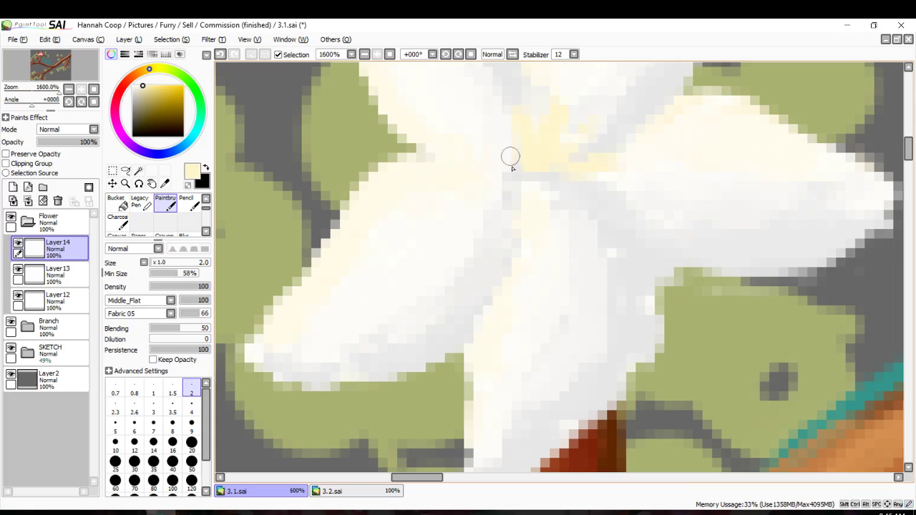
pyautogui.scroll(3, 429, 182)
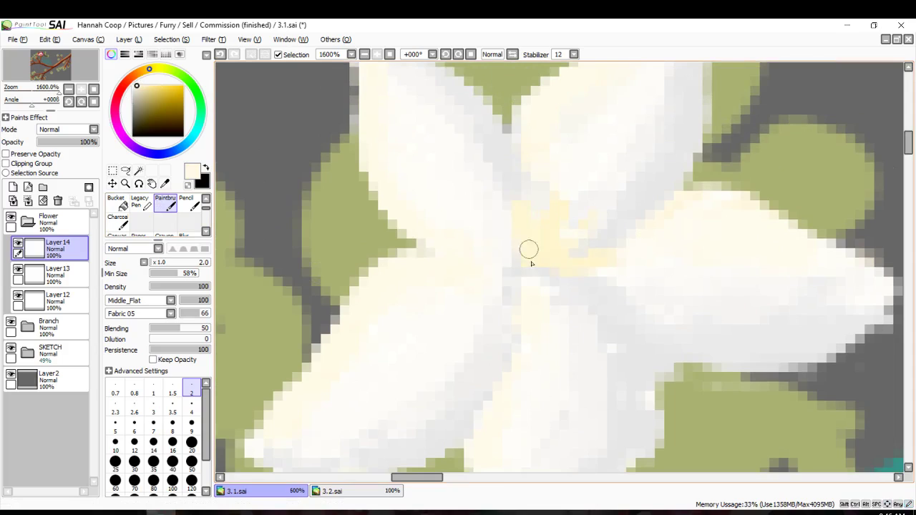
pyautogui.moveTo(522, 204); pyautogui.dragTo(553, 208)
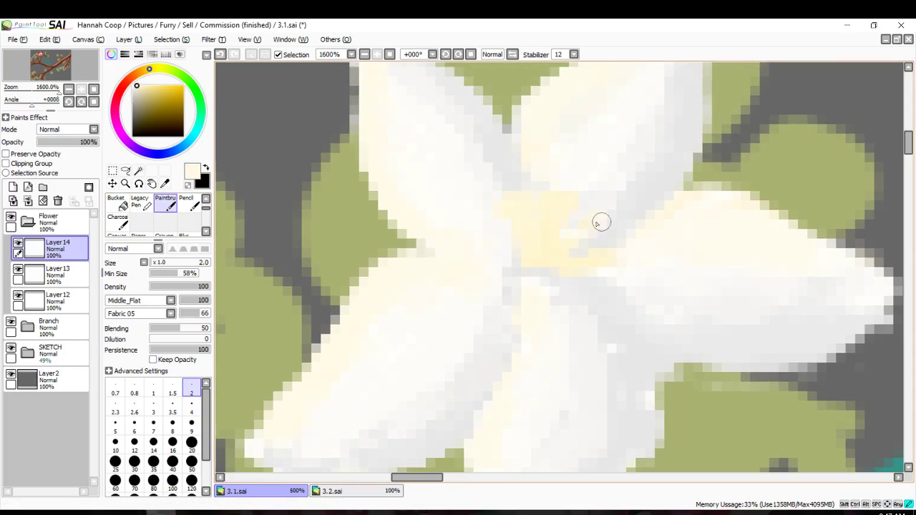
pyautogui.scroll(-6, 515, 290)
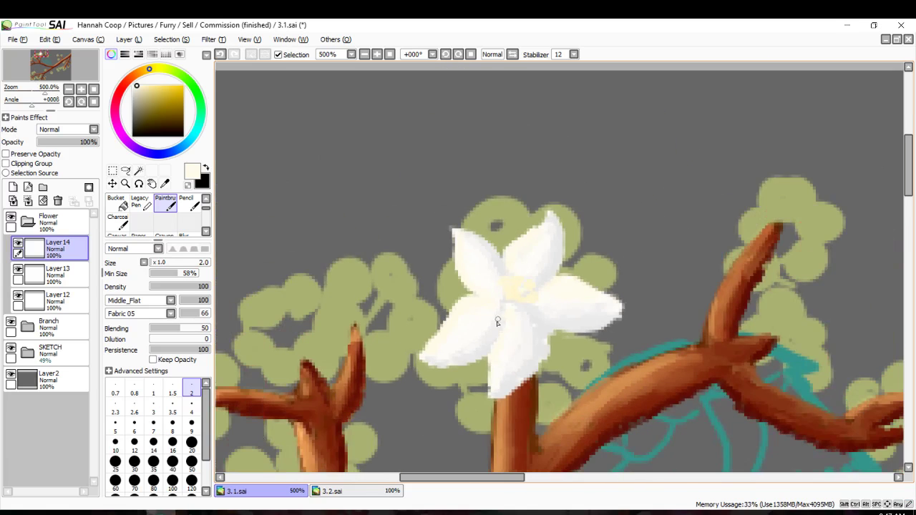
pyautogui.scroll(6, 494, 328)
pyautogui.click(147, 86)
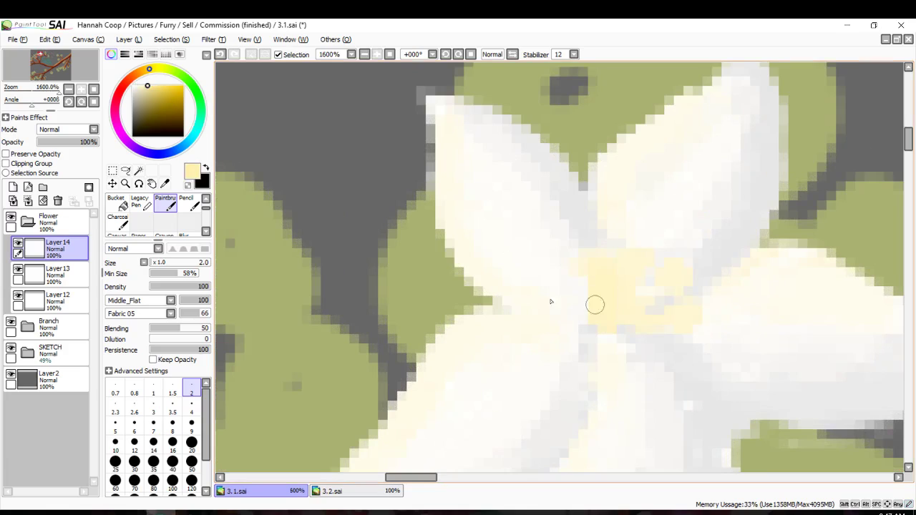
pyautogui.hotkey('ctrl', 'z')
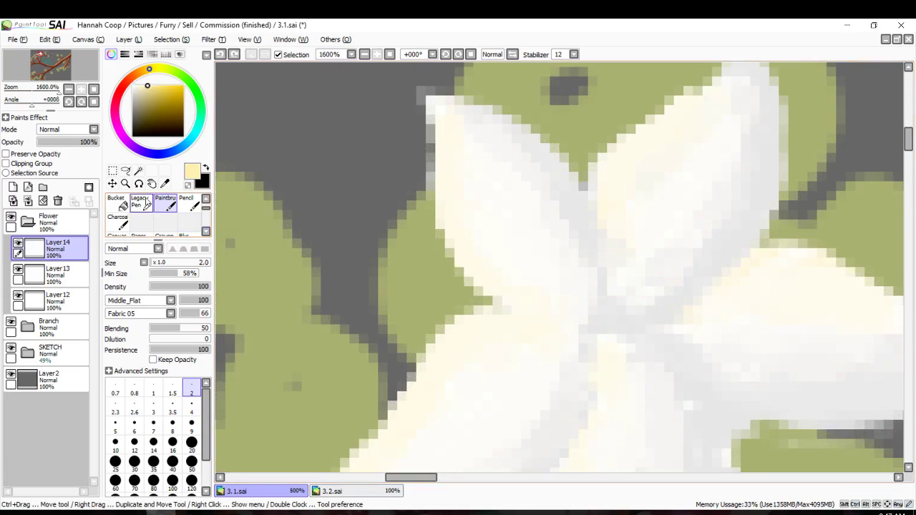
# Draw thin pale yellow stamens radiating from the blossom's centre on Layer14 with the size 2 Pencil.
pyautogui.scroll(2, 125, 205)
pyautogui.scroll(-3, 125, 206)
pyautogui.scroll(3, 125, 206)
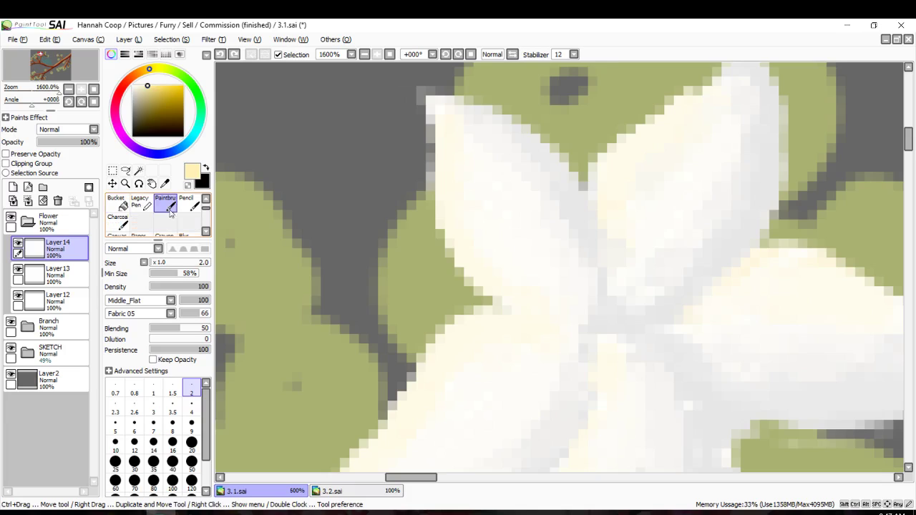
pyautogui.click(189, 222)
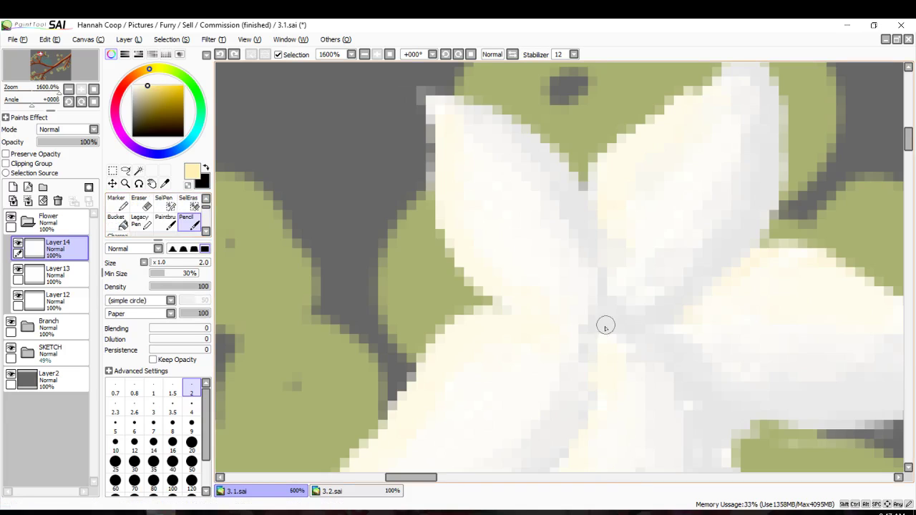
pyautogui.moveTo(599, 337); pyautogui.dragTo(605, 323)
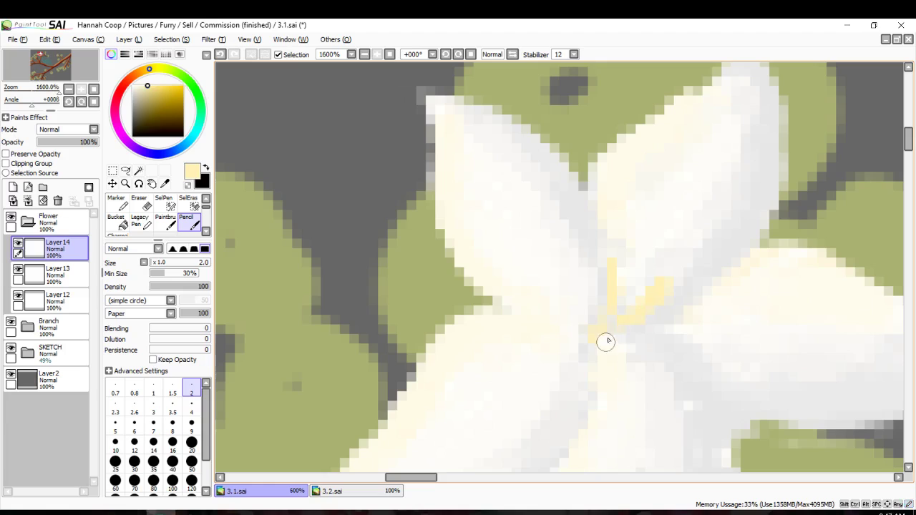
pyautogui.moveTo(605, 341); pyautogui.dragTo(680, 327)
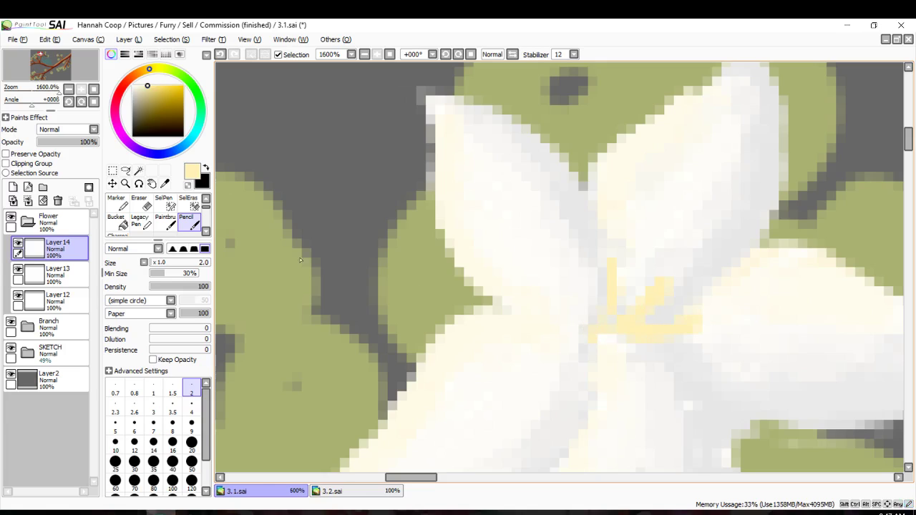
# Lighten the stamens with pale cream Pencil strokes over their upper and outer parts.
pyautogui.click(137, 84)
pyautogui.moveTo(607, 264)
pyautogui.mouseDown()
pyautogui.moveTo(603, 310)
pyautogui.moveTo(657, 288)
pyautogui.mouseUp()
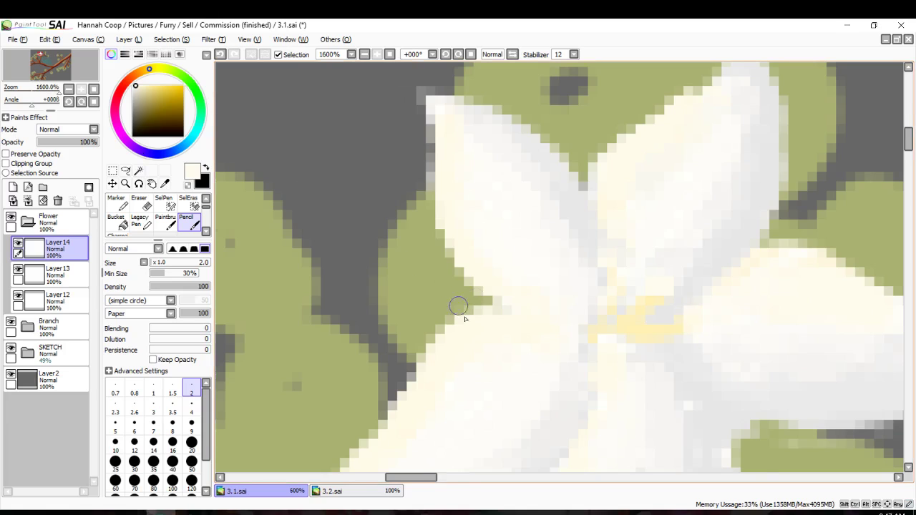
pyautogui.scroll(-3, 461, 311)
pyautogui.scroll(1, 332, 259)
# Choose a stronger yellow and add small Pencil accents along the stamens and at their tips.
pyautogui.click(144, 92)
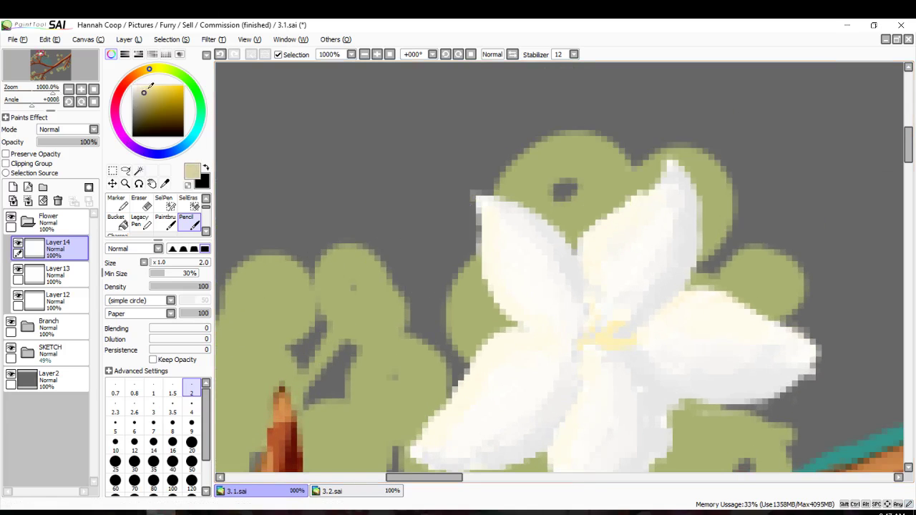
pyautogui.scroll(2, 548, 321)
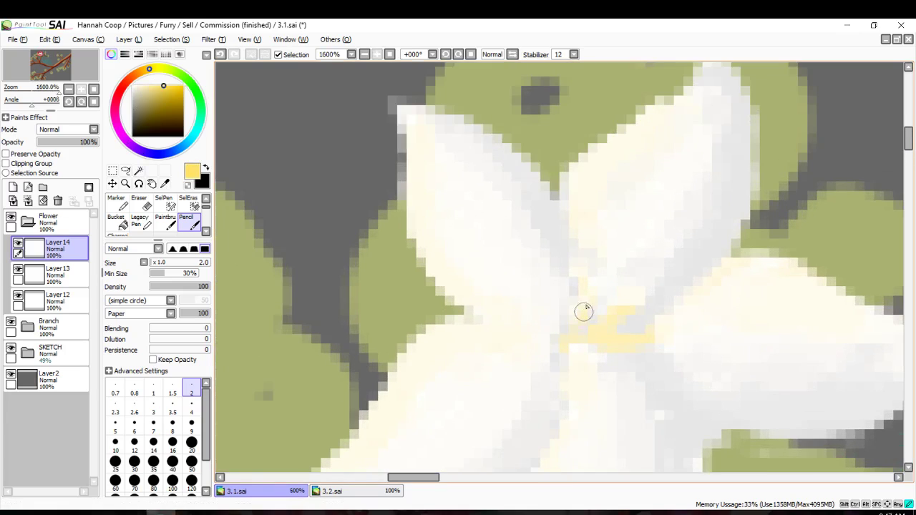
pyautogui.moveTo(584, 311)
pyautogui.mouseDown()
pyautogui.moveTo(581, 338)
pyautogui.moveTo(615, 332)
pyautogui.moveTo(631, 305)
pyautogui.moveTo(606, 352)
pyautogui.moveTo(647, 342)
pyautogui.mouseUp()
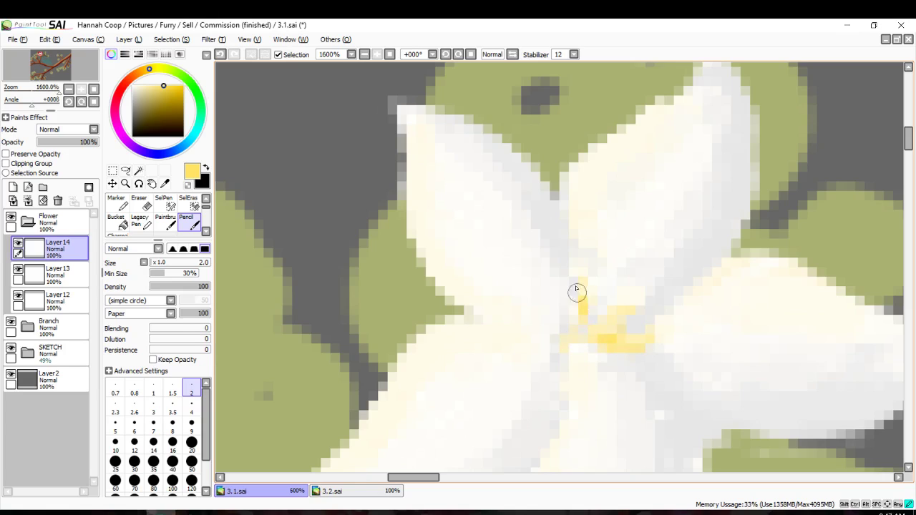
pyautogui.moveTo(576, 291)
pyautogui.mouseDown()
pyautogui.moveTo(593, 275)
pyautogui.moveTo(626, 307)
pyautogui.mouseUp()
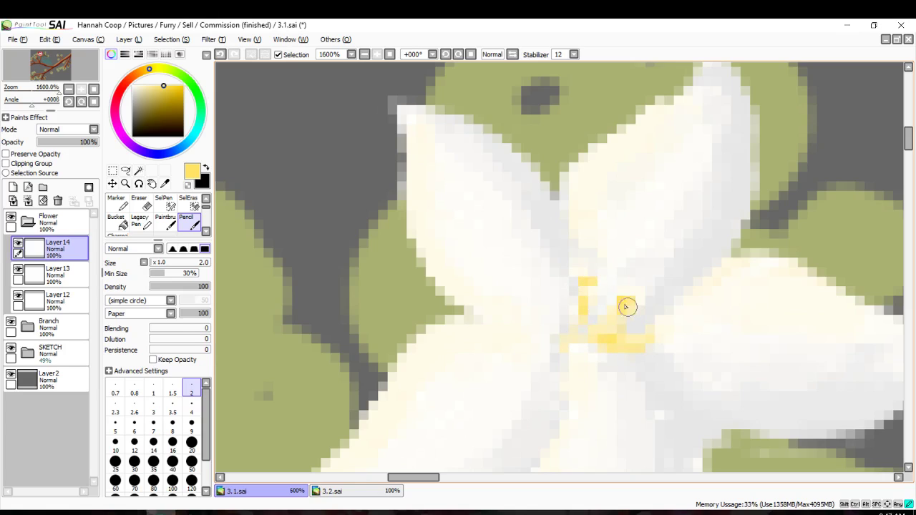
pyautogui.scroll(-6, 593, 356)
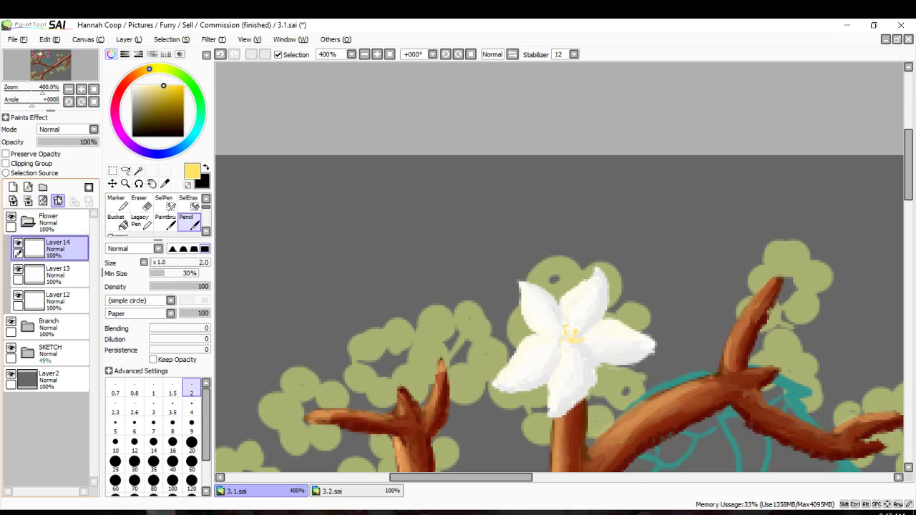
# Merge the stamens on Layer14 down into Layer13 in the Flower folder.
pyautogui.click(59, 200)
pyautogui.press('Down')
pyautogui.press('Down')
pyautogui.press('Down')
pyautogui.press('Down')
pyautogui.press('Down')
pyautogui.press('Down')
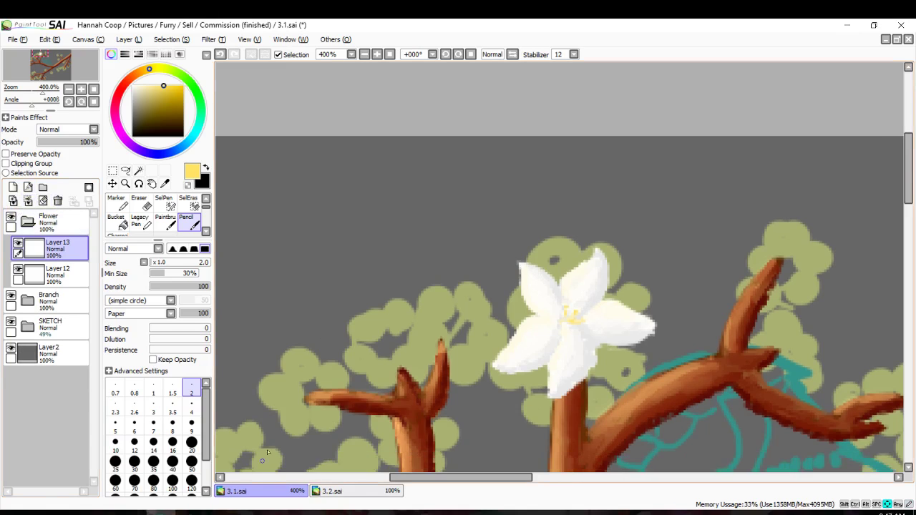
# Try enclosing the blossom with a rectangular selection.
pyautogui.click(112, 170)
pyautogui.scroll(-2, 636, 176)
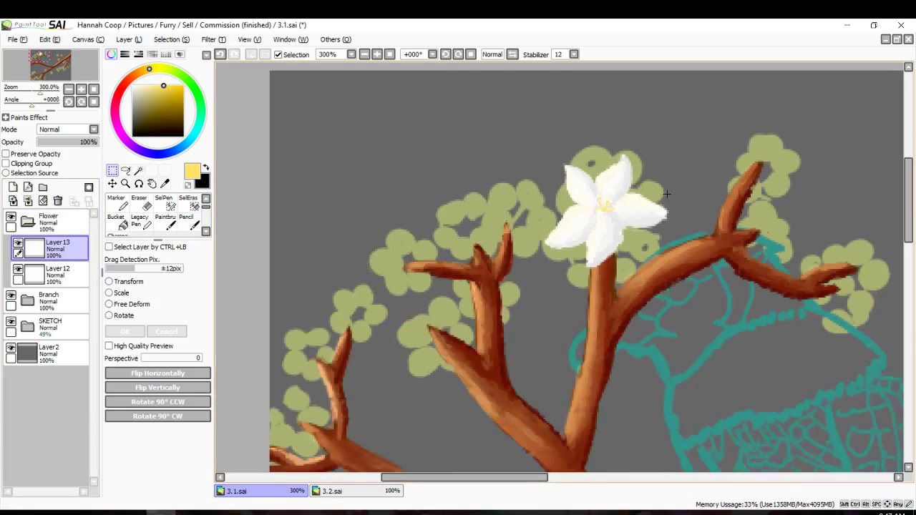
pyautogui.moveTo(647, 159); pyautogui.dragTo(578, 242)
pyautogui.click(663, 251)
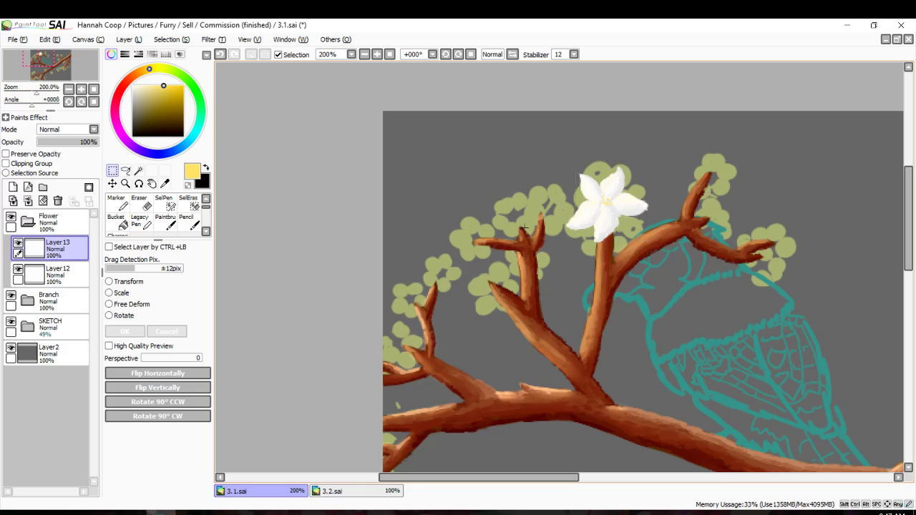
# Lasso the blossom, paste a copy onto a new layer and try moving it toward the right branch.
pyautogui.click(126, 170)
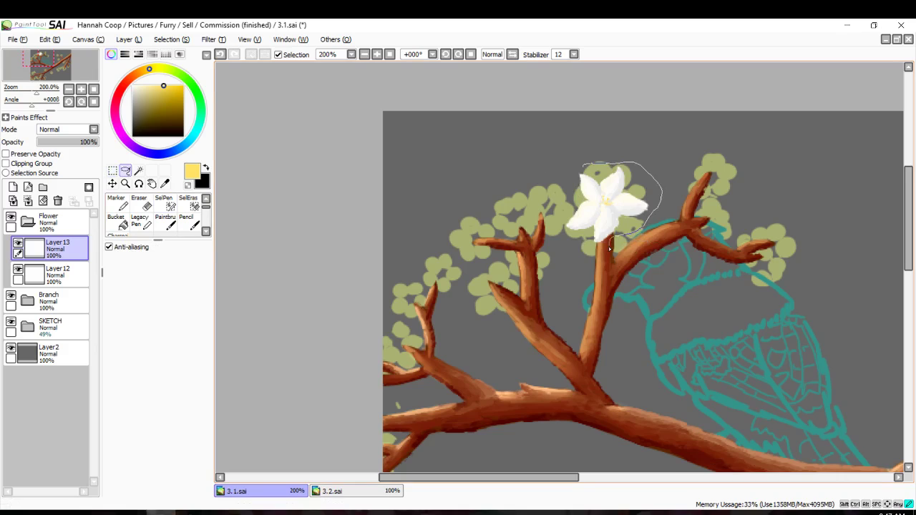
pyautogui.moveTo(574, 174); pyautogui.dragTo(576, 172)
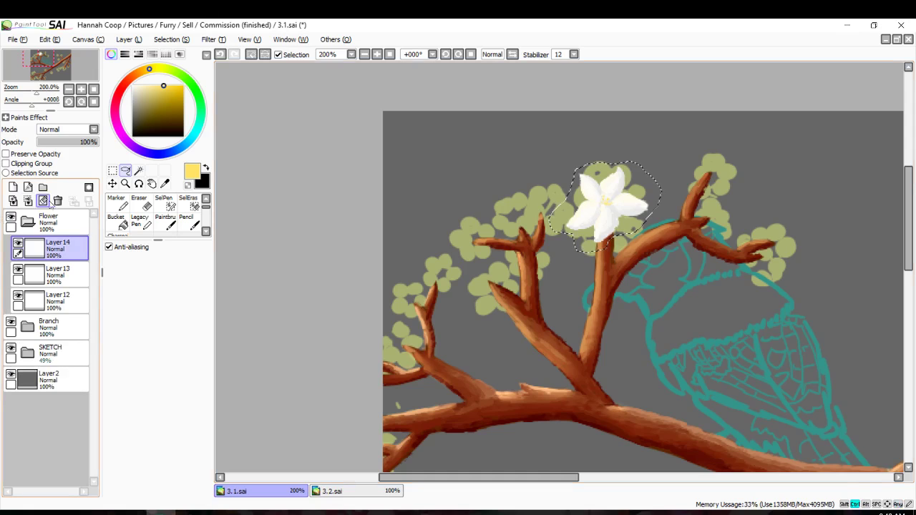
pyautogui.click(112, 183)
pyautogui.moveTo(662, 218); pyautogui.dragTo(783, 258)
pyautogui.hotkey('ctrl', 'z')
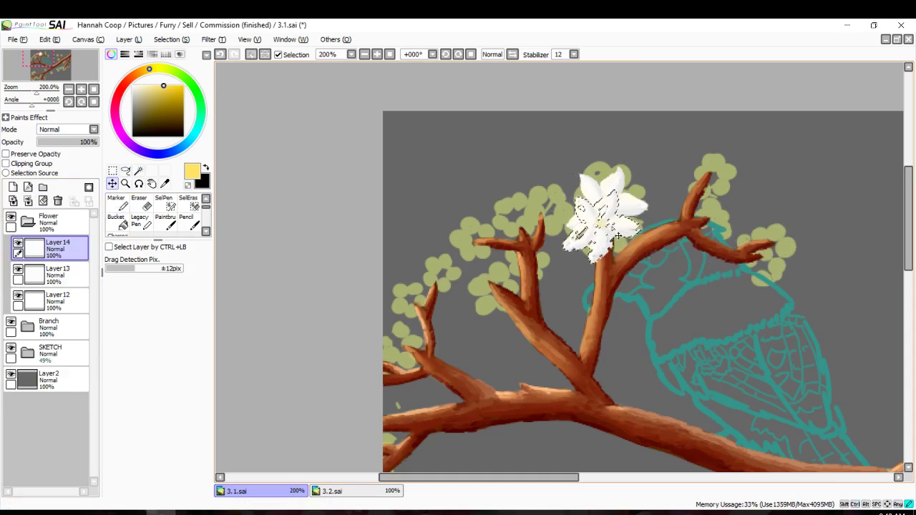
# Try removing Layer14 and moving the lassoed blossom again, undo these changes and clear the selection.
pyautogui.click(51, 223)
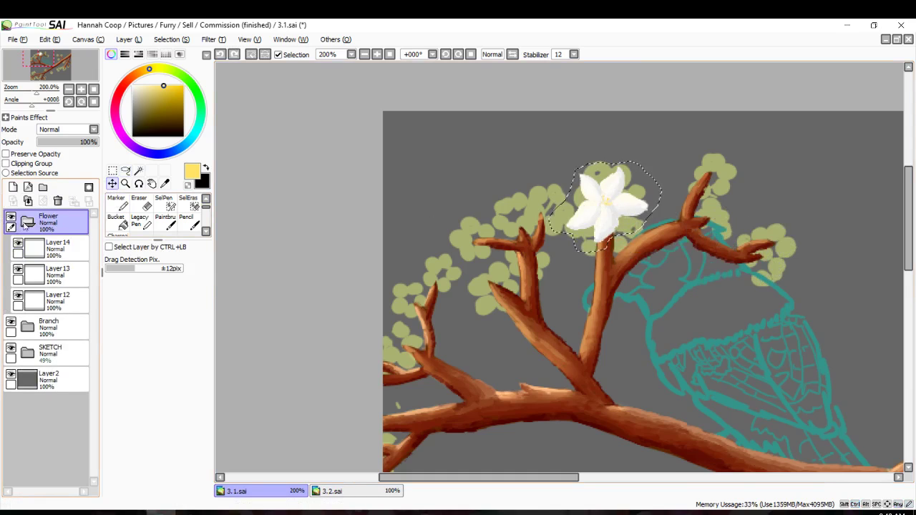
pyautogui.click(28, 222)
pyautogui.click(26, 223)
pyautogui.click(58, 248)
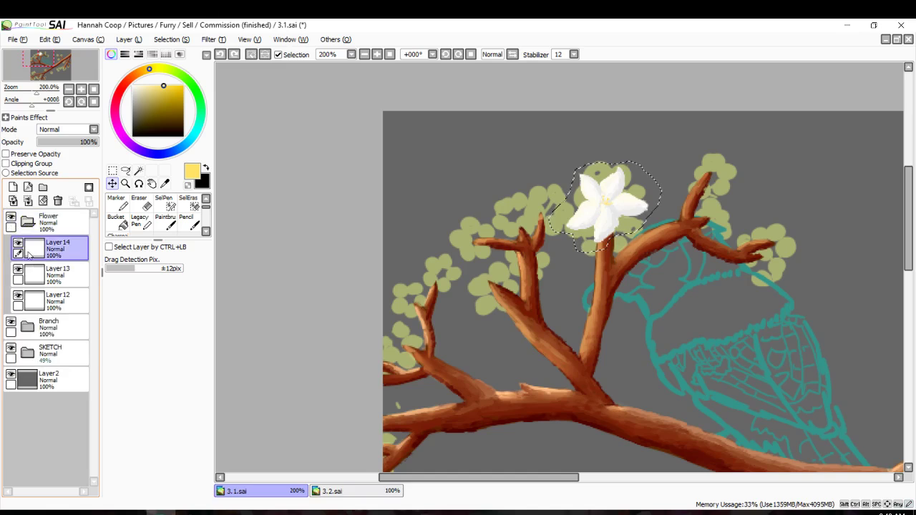
pyautogui.click(58, 201)
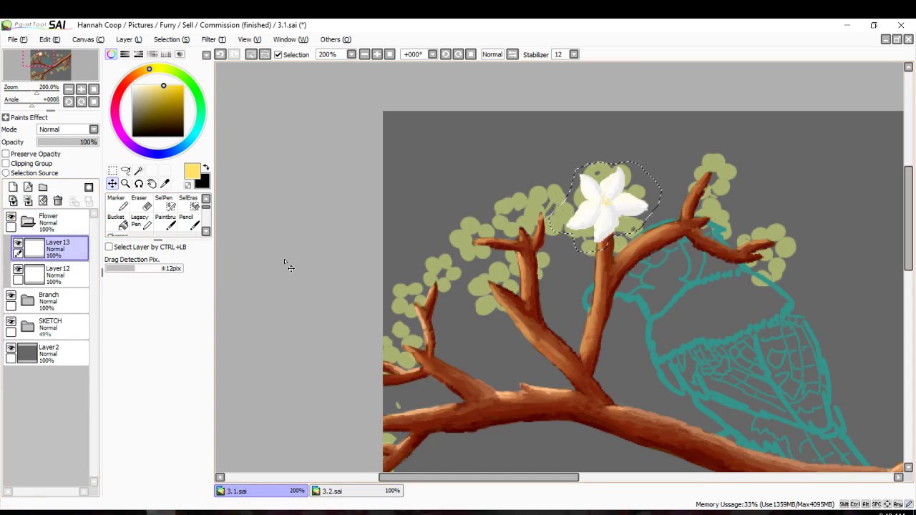
pyautogui.hotkey('ctrl', 'z')
pyautogui.moveTo(620, 228); pyautogui.dragTo(666, 251)
pyautogui.hotkey('ctrl', 'z')
pyautogui.hotkey('ctrl', 'z')
pyautogui.hotkey('ctrl', 'z')
pyautogui.hotkey('ctrl', 'd')
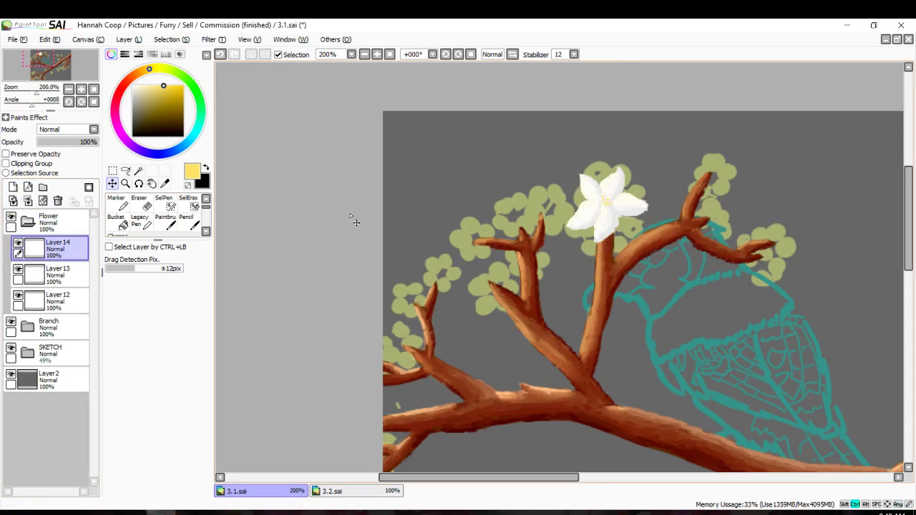
# Merge Layer14 and Layer13 down into Layer12 so the whole blossom sits on one layer.
pyautogui.click(58, 201)
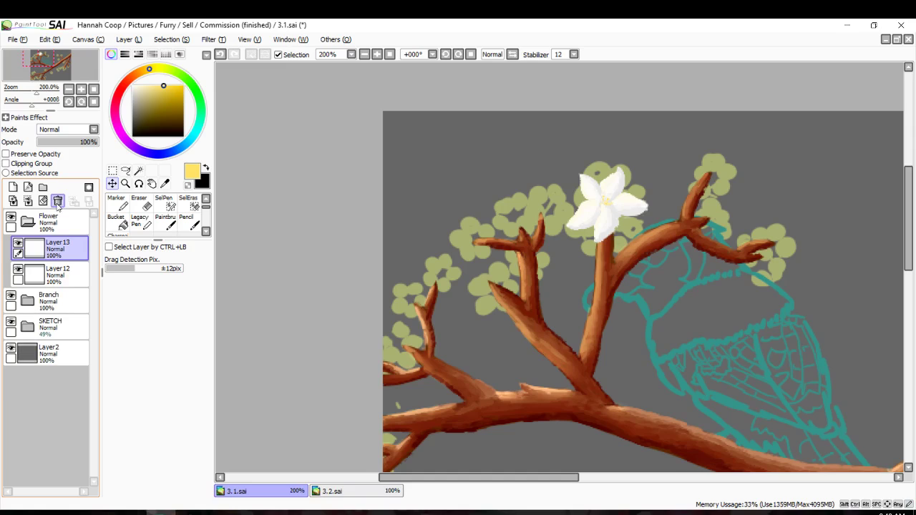
pyautogui.click(58, 201)
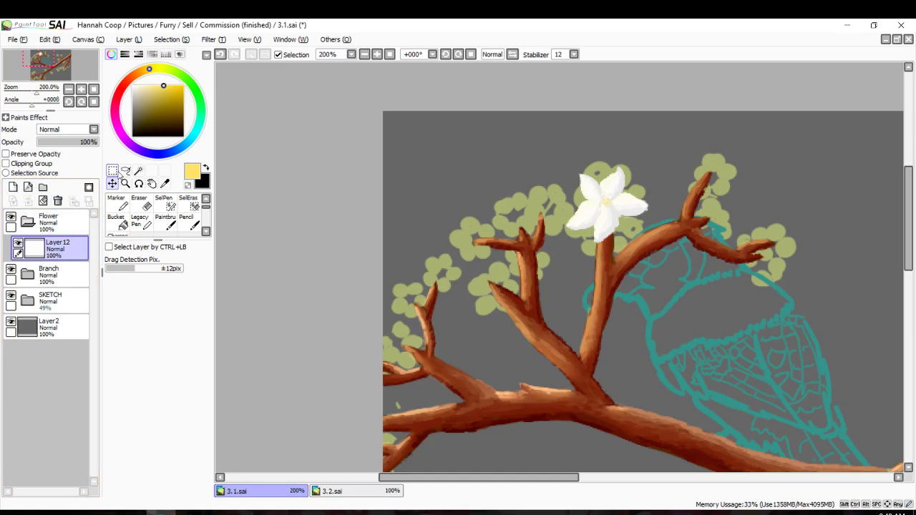
# Lasso the blossom on Layer12, paste a copy onto a new layer and move it to the right branch's tip.
pyautogui.click(125, 171)
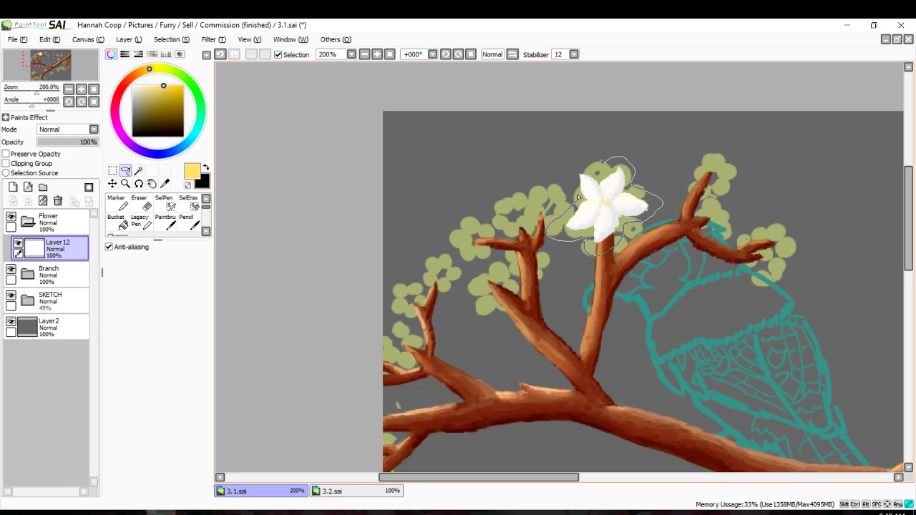
pyautogui.moveTo(589, 166); pyautogui.dragTo(600, 174)
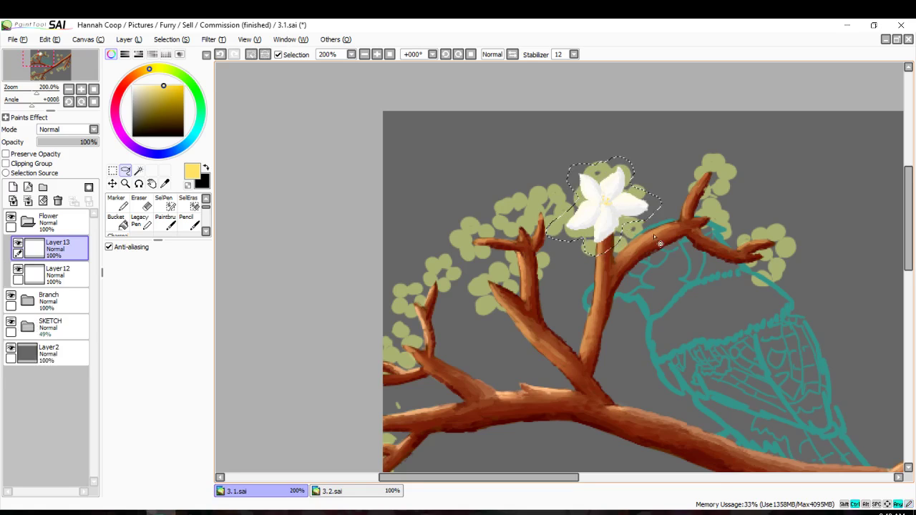
pyautogui.hotkey('ctrl', 'c')
pyautogui.hotkey('ctrl', 'v')
pyautogui.click(111, 183)
pyautogui.moveTo(513, 208); pyautogui.dragTo(679, 247)
# Paste another copy of the blossom onto a new layer and clear the selection.
pyautogui.hotkey('ctrl', 'v')
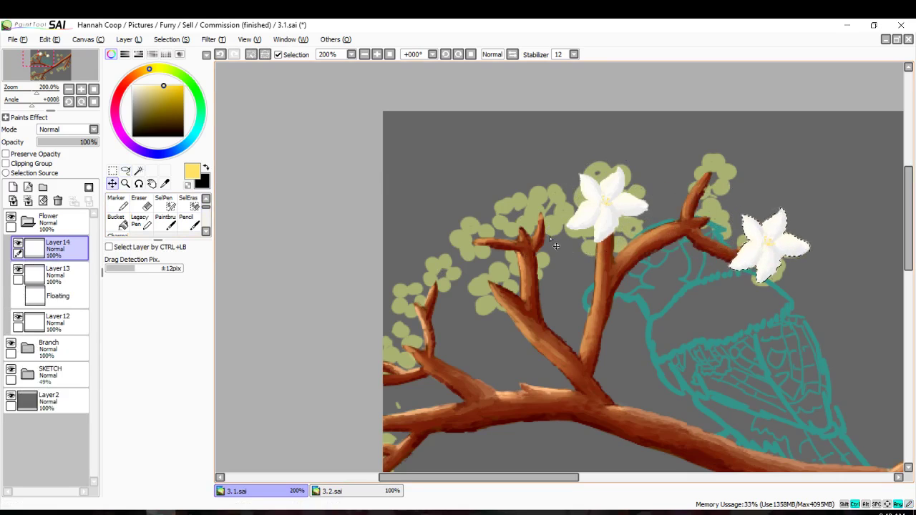
pyautogui.click(735, 249)
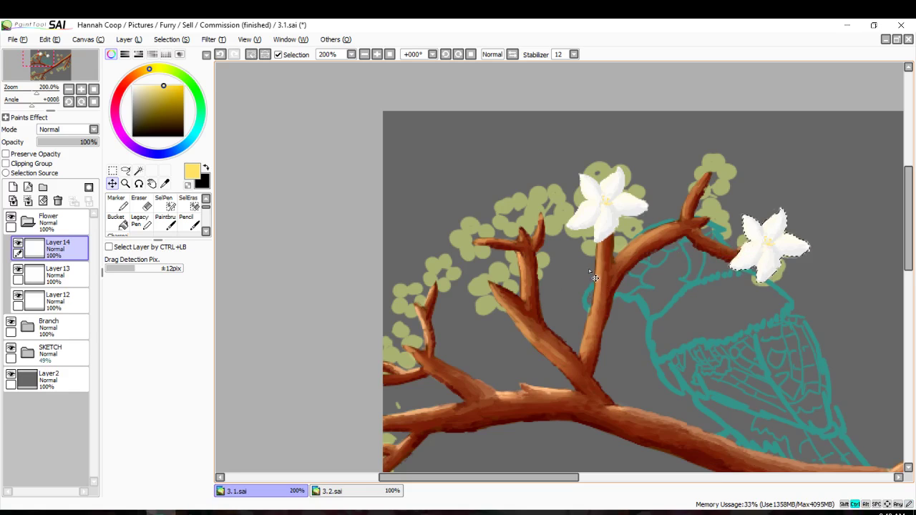
pyautogui.hotkey('ctrl', 'd')
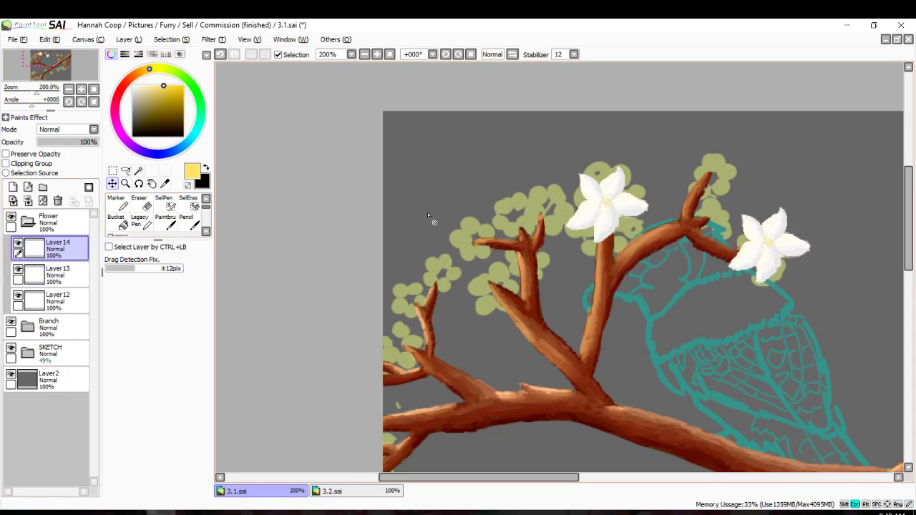
# Move the pasted blossom to the upper-left twig, then paste another copy and place it at the canvas's left edge.
pyautogui.moveTo(614, 219); pyautogui.dragTo(490, 255)
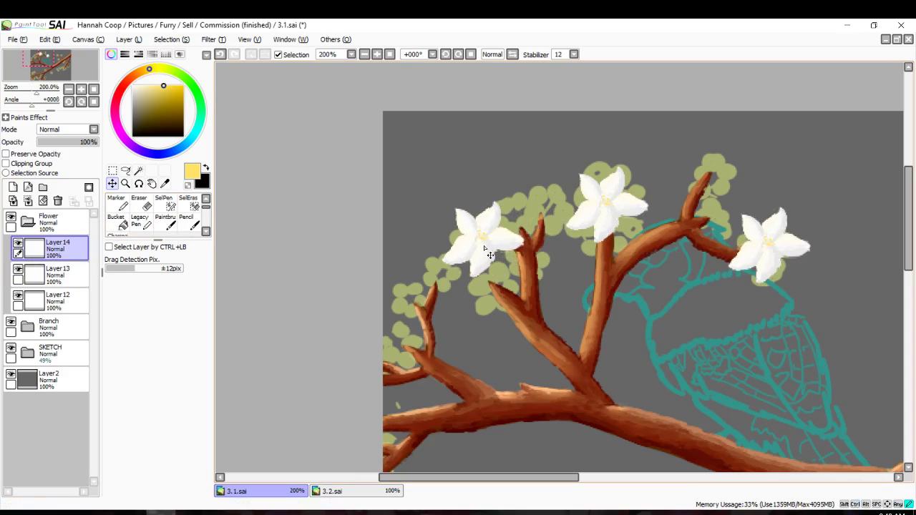
pyautogui.hotkey('ctrl', 'v')
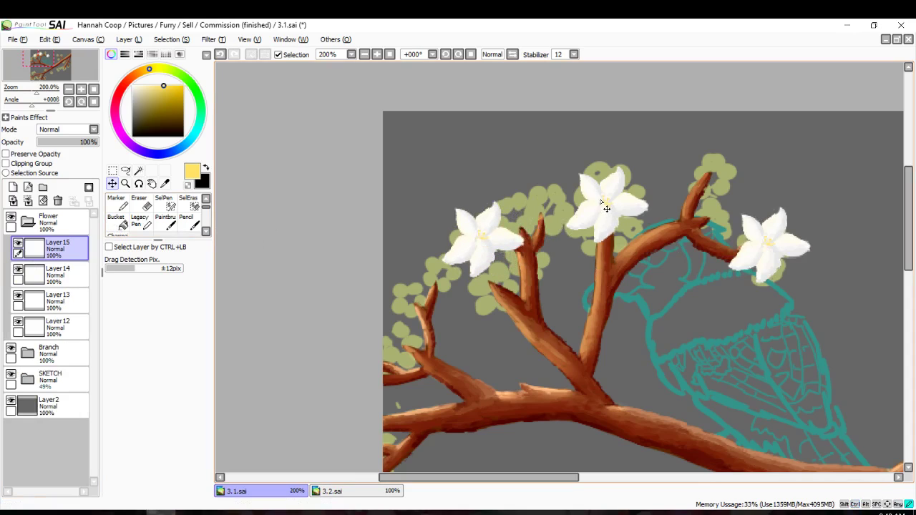
pyautogui.moveTo(583, 223); pyautogui.dragTo(384, 380)
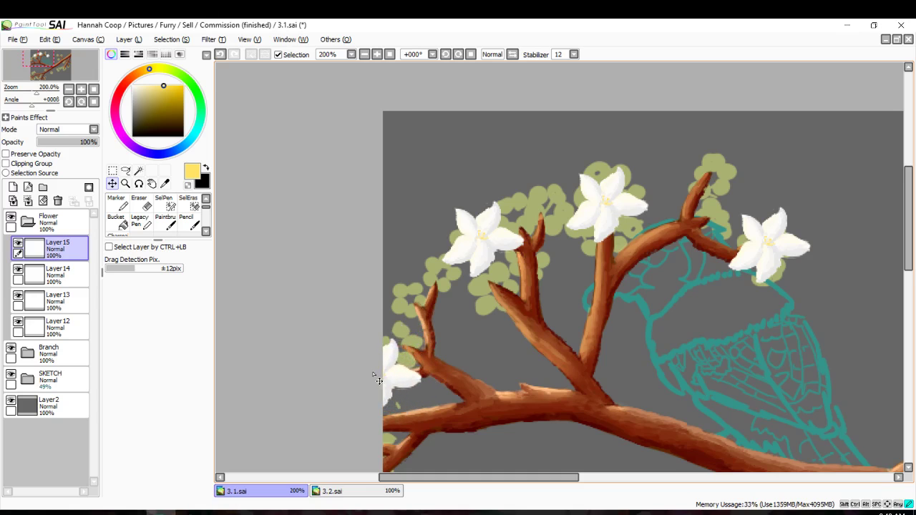
# Paste two more blossom copies on new layers and place them on the hanging twigs at the canvas's right side.
pyautogui.scroll(-4, 459, 339)
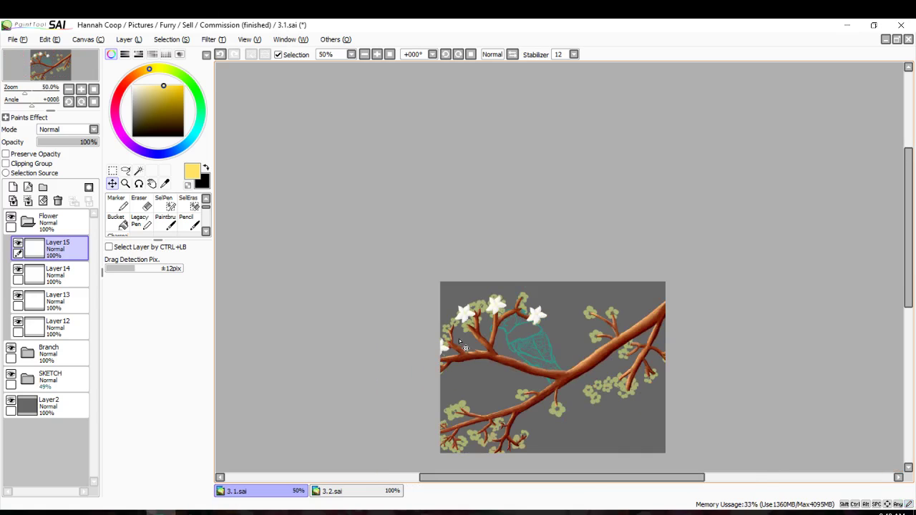
pyautogui.scroll(-3, 459, 338)
pyautogui.hotkey('ctrl', 'v')
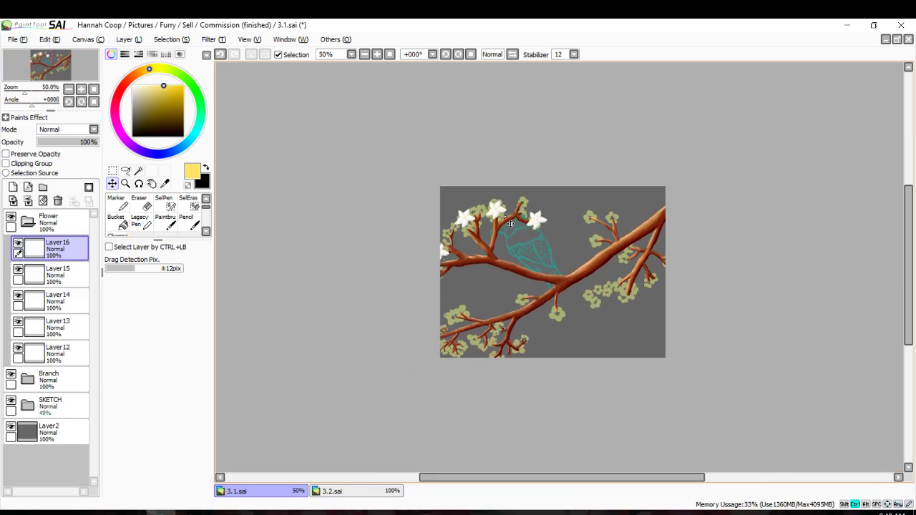
pyautogui.moveTo(515, 232); pyautogui.dragTo(638, 305)
pyautogui.hotkey('ctrl', 'v')
pyautogui.moveTo(503, 222); pyautogui.dragTo(661, 287)
# Paste two more blossom copies on new layers and place them on the twigs at the canvas's lower left.
pyautogui.hotkey('ctrl', 'v')
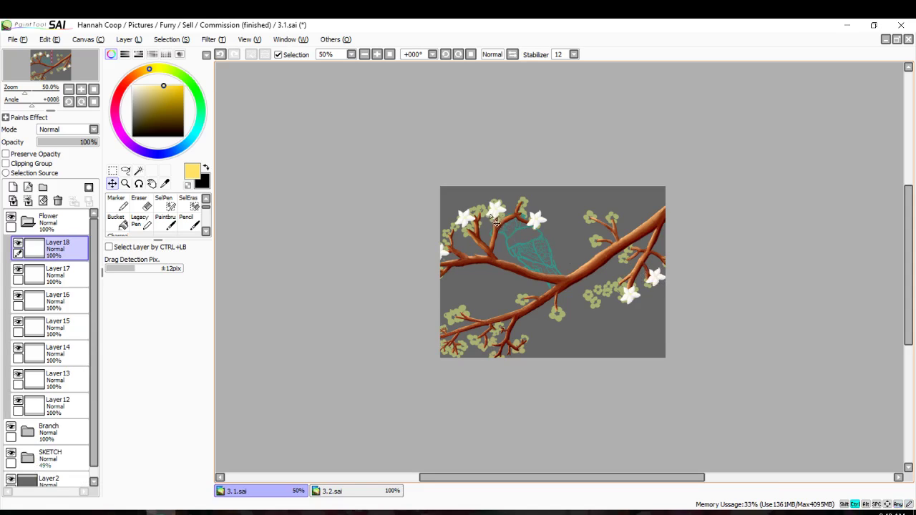
pyautogui.moveTo(509, 229); pyautogui.dragTo(467, 356)
pyautogui.hotkey('ctrl', 'v')
pyautogui.moveTo(493, 227); pyautogui.dragTo(530, 347)
# Paste two blossom copies, placing one on the upper-right twig's tip and one at the canvas's lower-left edge.
pyautogui.hotkey('ctrl', 'v')
pyautogui.moveTo(535, 245); pyautogui.dragTo(591, 226)
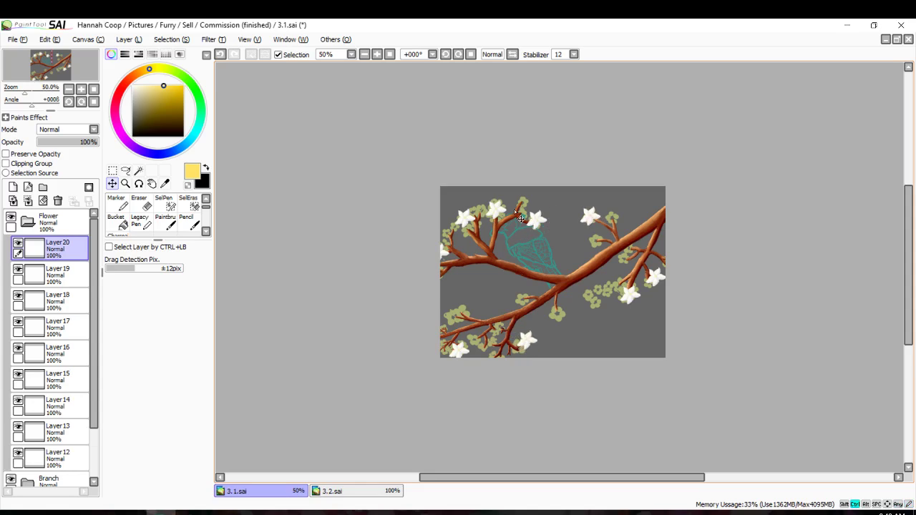
pyautogui.hotkey('ctrl', 'v')
pyautogui.moveTo(505, 225); pyautogui.dragTo(457, 339)
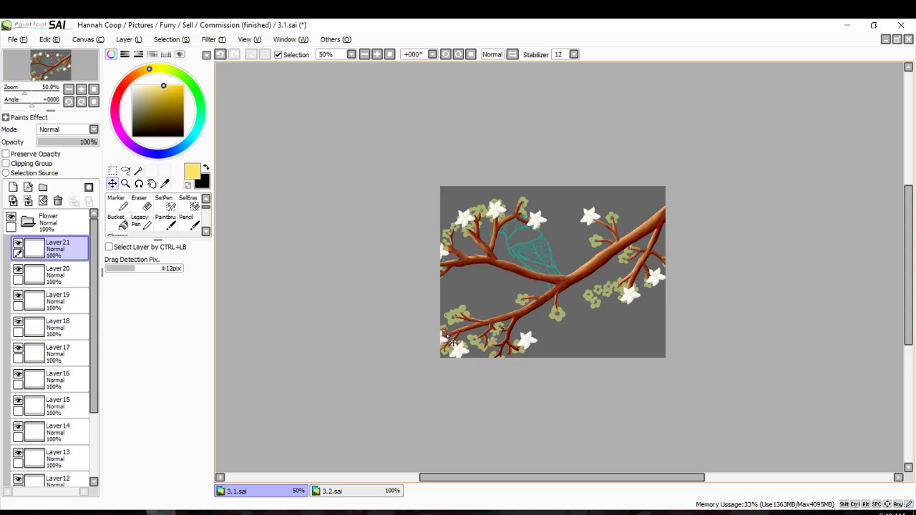
# Transfer the blossom copies on Layer21 through Layer13 down into Layer12 and remove the emptied layers.
pyautogui.scroll(-3, 466, 297)
pyautogui.scroll(2, 494, 275)
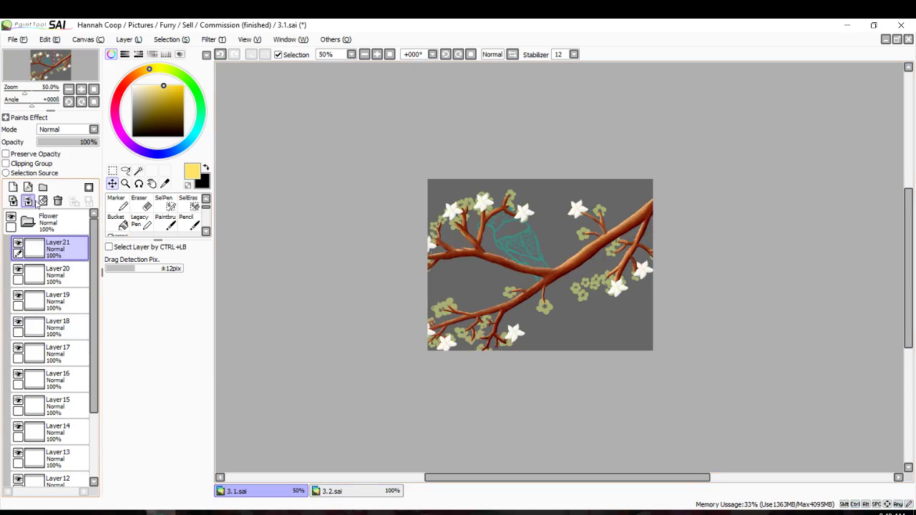
pyautogui.click(32, 202)
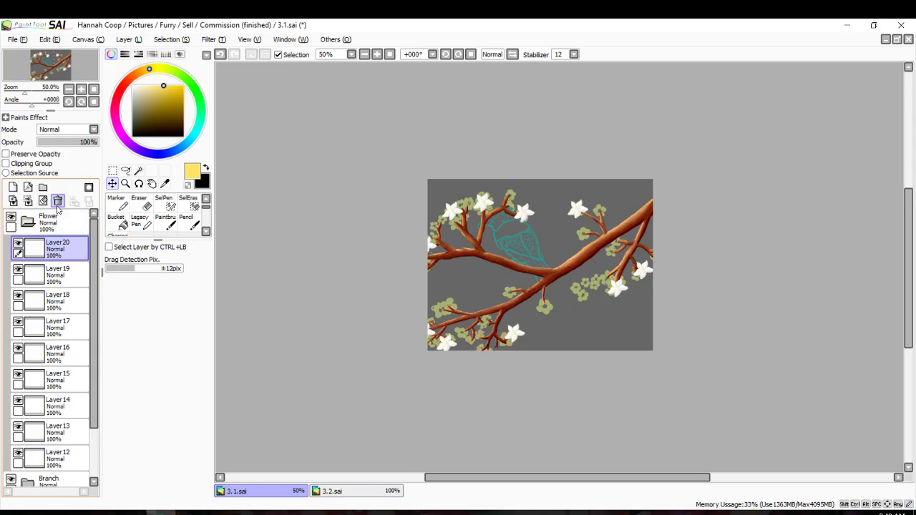
pyautogui.click(58, 202)
pyautogui.click(58, 202)
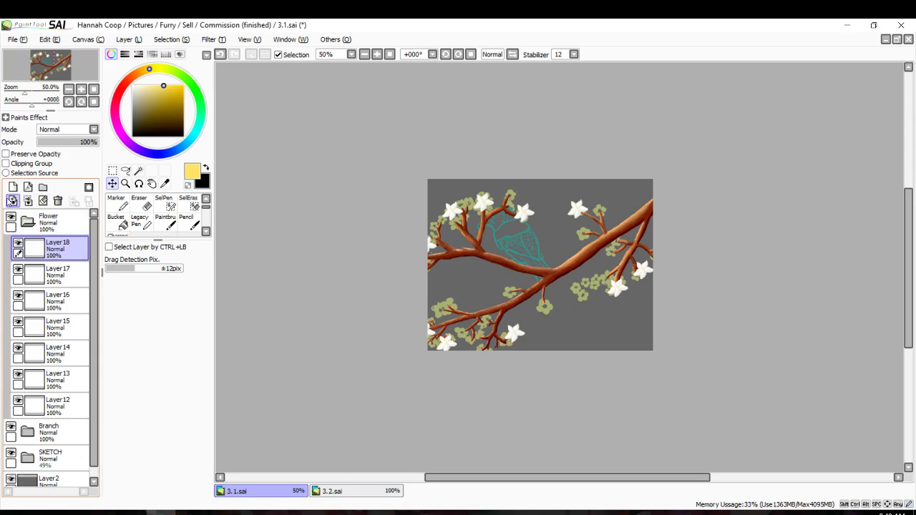
pyautogui.click(12, 201)
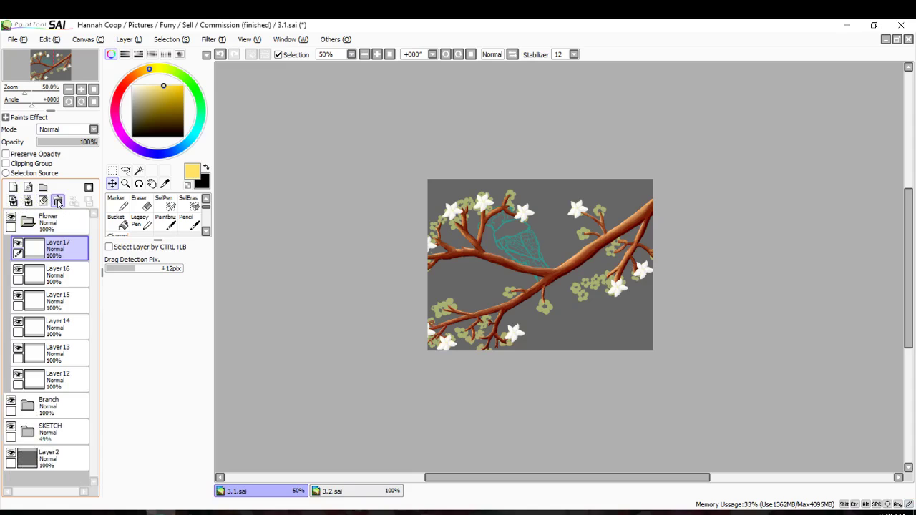
pyautogui.click(12, 201)
pyautogui.click(58, 203)
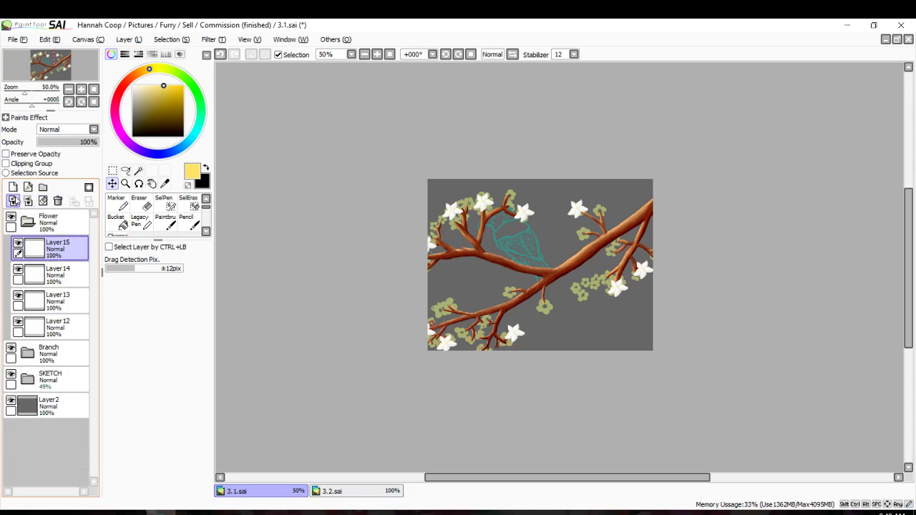
pyautogui.click(14, 203)
pyautogui.click(58, 203)
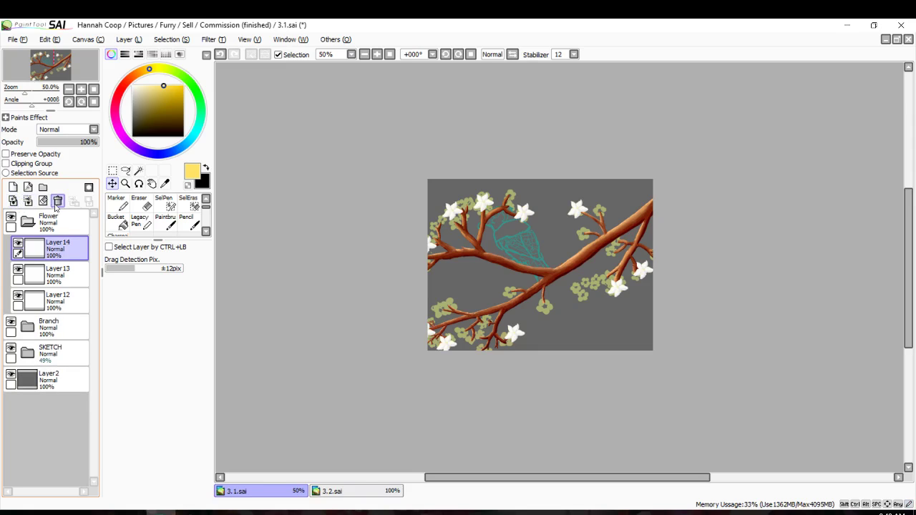
pyautogui.click(58, 202)
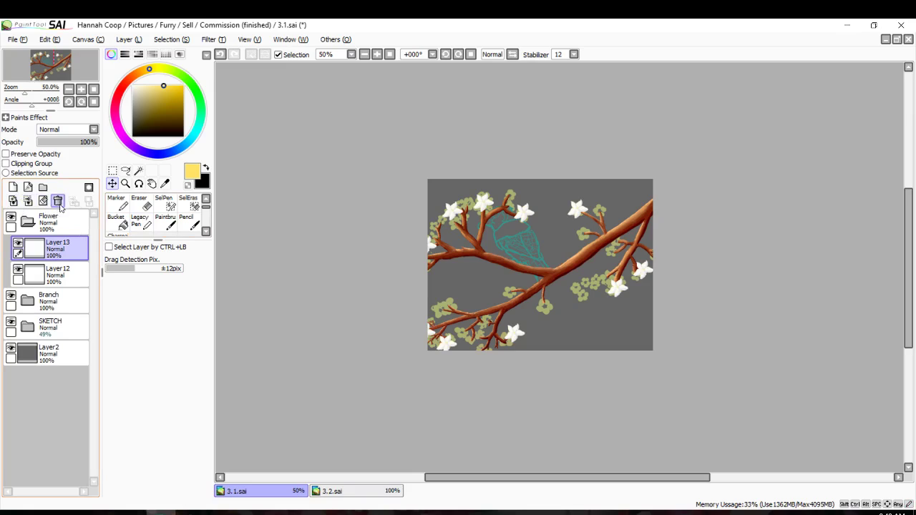
pyautogui.click(58, 202)
# Add a new layer above Layer12 and outline a white petal at the tip of the twig above the bird with the Pencil.
pyautogui.click(13, 190)
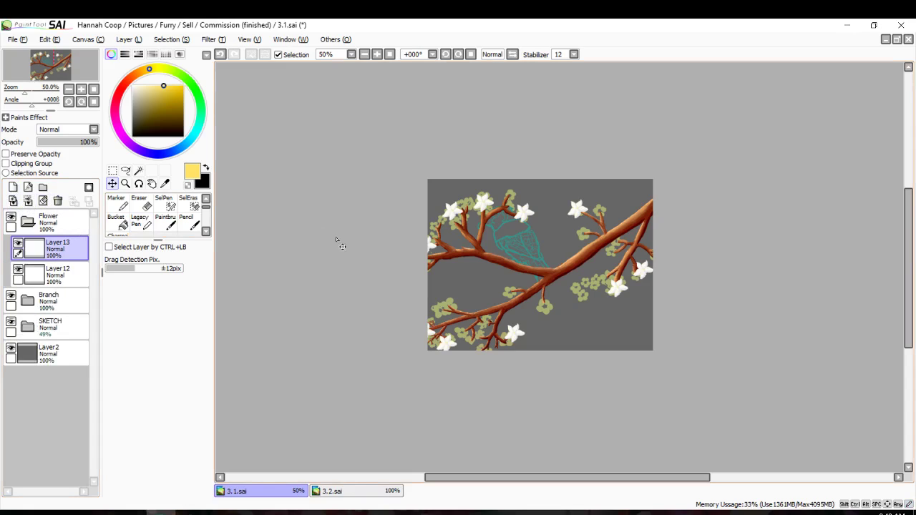
pyautogui.scroll(-1, 535, 243)
pyautogui.scroll(3, 531, 251)
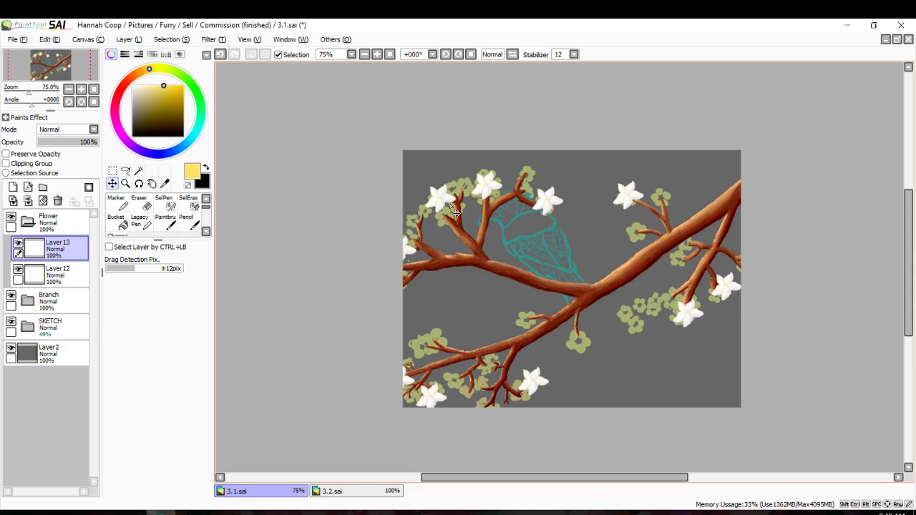
pyautogui.click(132, 86)
pyautogui.scroll(1, 144, 211)
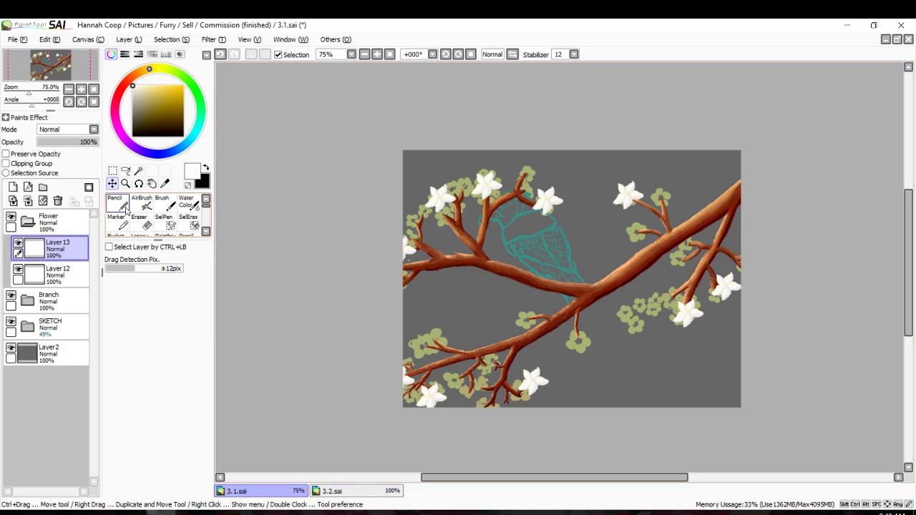
pyautogui.click(116, 203)
pyautogui.scroll(6, 537, 167)
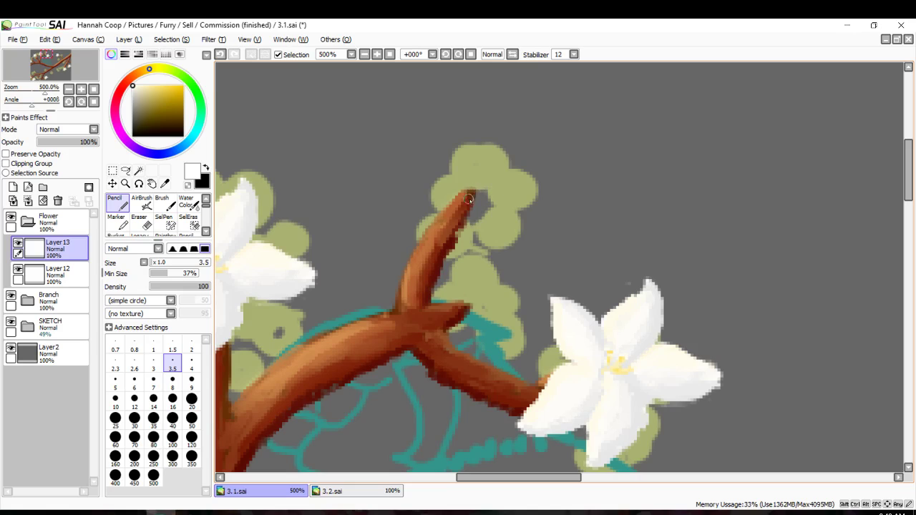
pyautogui.moveTo(469, 199); pyautogui.dragTo(468, 174)
pyautogui.moveTo(425, 129)
pyautogui.mouseDown()
pyautogui.moveTo(420, 194)
pyautogui.moveTo(463, 205)
pyautogui.mouseUp()
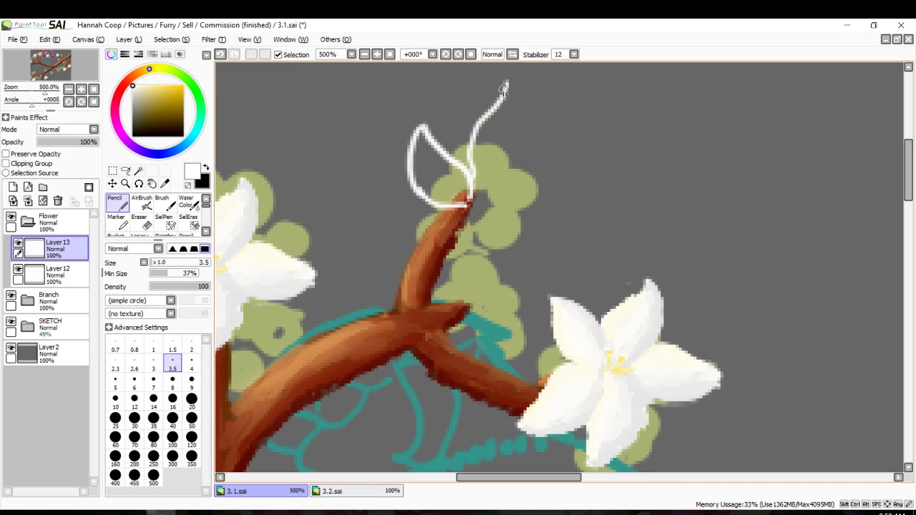
pyautogui.hotkey('ctrl', 'z')
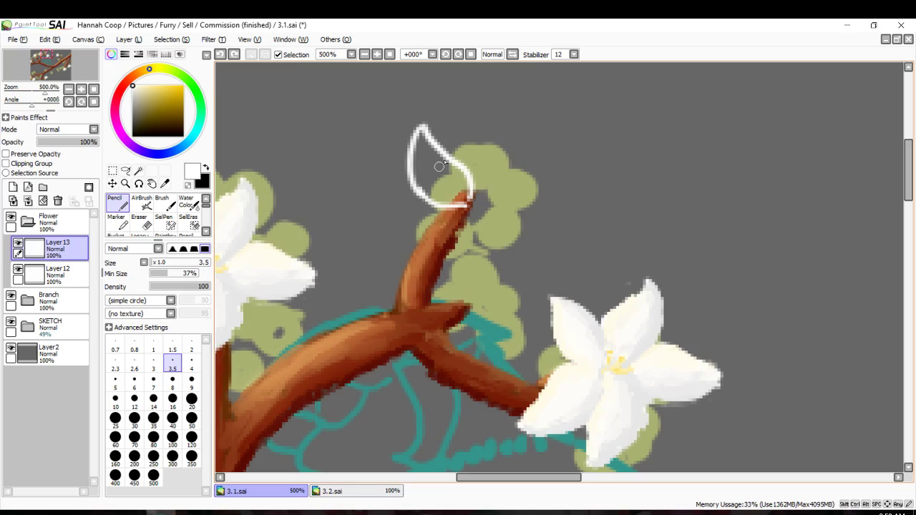
# Outline the remaining petals of the side-view blossom in white around the twig's tip and undo the last stroke.
pyautogui.moveTo(473, 193)
pyautogui.mouseDown()
pyautogui.moveTo(478, 159)
pyautogui.moveTo(532, 140)
pyautogui.moveTo(533, 172)
pyautogui.moveTo(522, 189)
pyautogui.moveTo(487, 206)
pyautogui.moveTo(550, 210)
pyautogui.moveTo(511, 232)
pyautogui.moveTo(463, 224)
pyautogui.mouseUp()
pyautogui.moveTo(486, 150)
pyautogui.mouseDown()
pyautogui.moveTo(472, 126)
pyautogui.moveTo(460, 147)
pyautogui.moveTo(469, 183)
pyautogui.mouseUp()
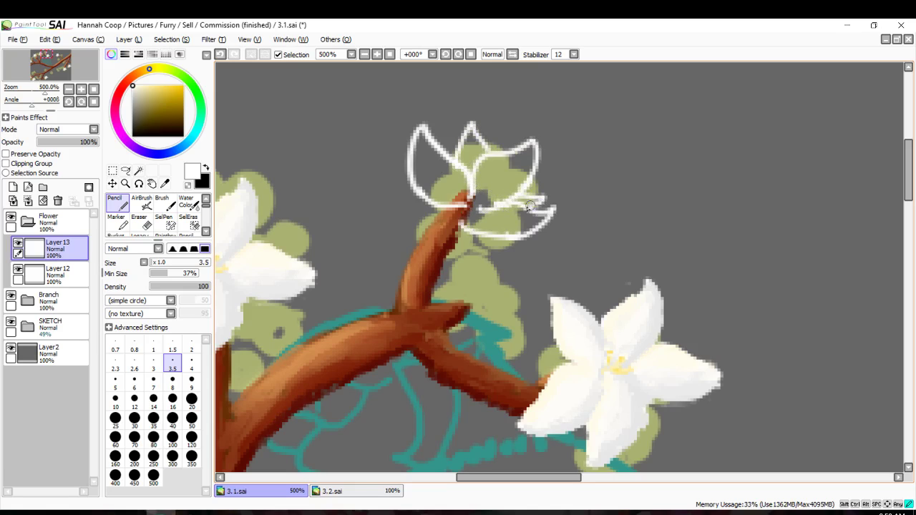
pyautogui.moveTo(469, 230)
pyautogui.mouseDown()
pyautogui.moveTo(430, 200)
pyautogui.moveTo(449, 226)
pyautogui.moveTo(502, 238)
pyautogui.moveTo(451, 229)
pyautogui.mouseUp()
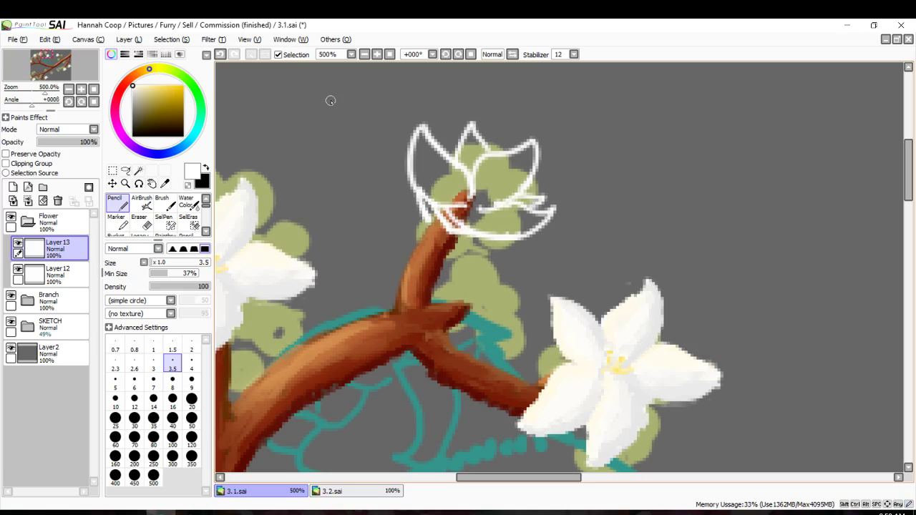
pyautogui.hotkey('ctrl', 'z')
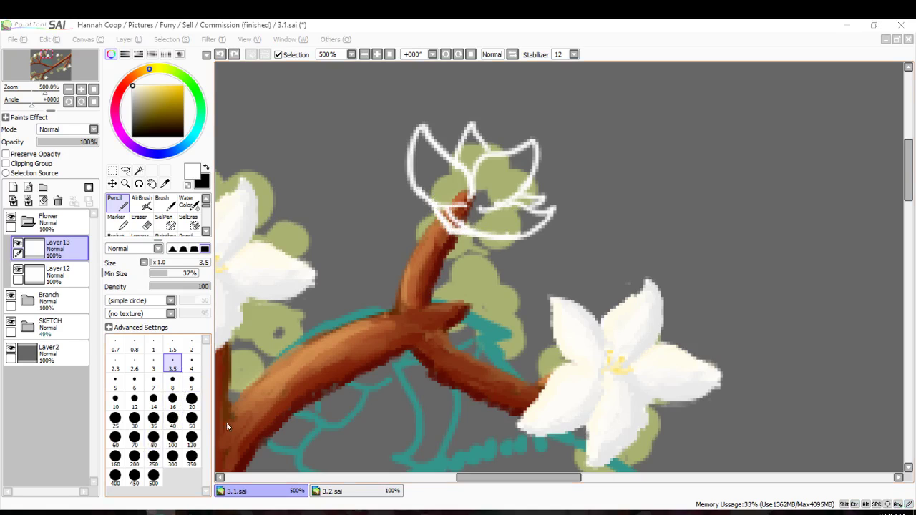
# Set the Pencil size to 4 and fill the side-view blossom's front petals with solid white.
pyautogui.click(179, 360)
pyautogui.scroll(1, 379, 383)
pyautogui.moveTo(229, 449); pyautogui.dragTo(217, 454)
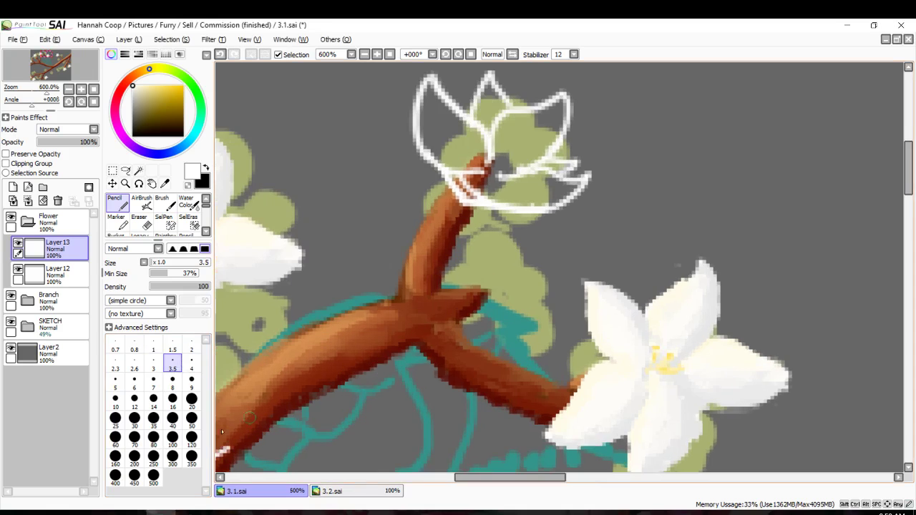
pyautogui.click(191, 365)
pyautogui.scroll(4, 495, 225)
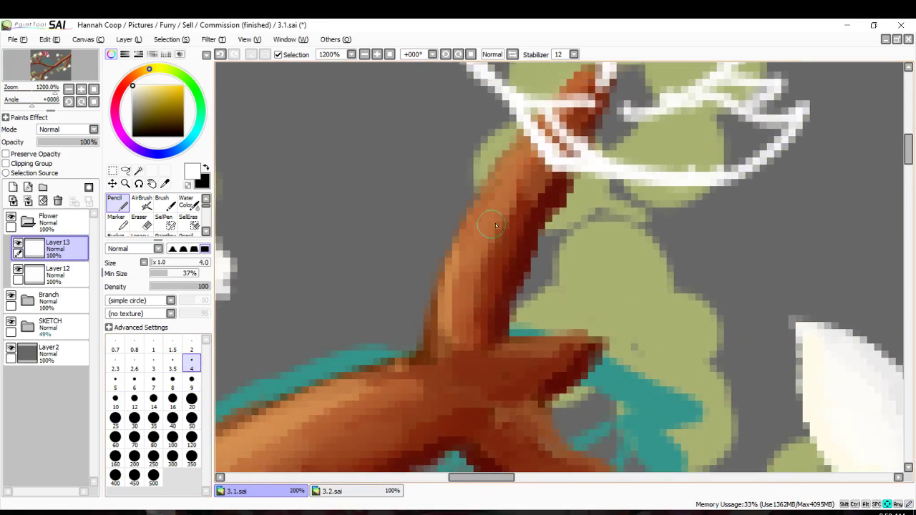
pyautogui.scroll(3, 495, 225)
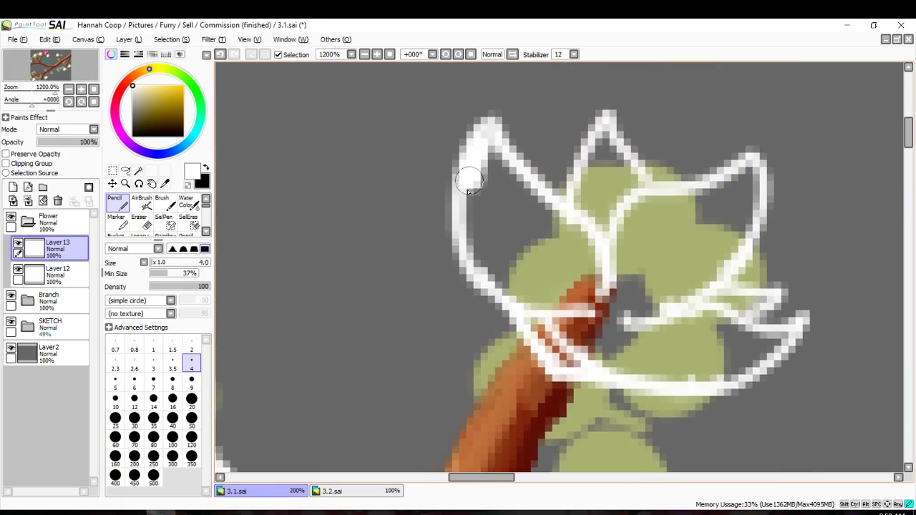
pyautogui.moveTo(469, 189)
pyautogui.mouseDown()
pyautogui.moveTo(478, 270)
pyautogui.moveTo(501, 308)
pyautogui.moveTo(541, 355)
pyautogui.moveTo(612, 377)
pyautogui.moveTo(704, 380)
pyautogui.moveTo(750, 370)
pyautogui.moveTo(783, 345)
pyautogui.moveTo(668, 361)
pyautogui.moveTo(709, 337)
pyautogui.moveTo(741, 342)
pyautogui.moveTo(663, 354)
pyautogui.moveTo(618, 348)
pyautogui.moveTo(668, 345)
pyautogui.moveTo(633, 363)
pyautogui.moveTo(540, 350)
pyautogui.moveTo(709, 271)
pyautogui.moveTo(712, 242)
pyautogui.moveTo(751, 172)
pyautogui.moveTo(650, 213)
pyautogui.moveTo(612, 249)
pyautogui.moveTo(736, 194)
pyautogui.mouseUp()
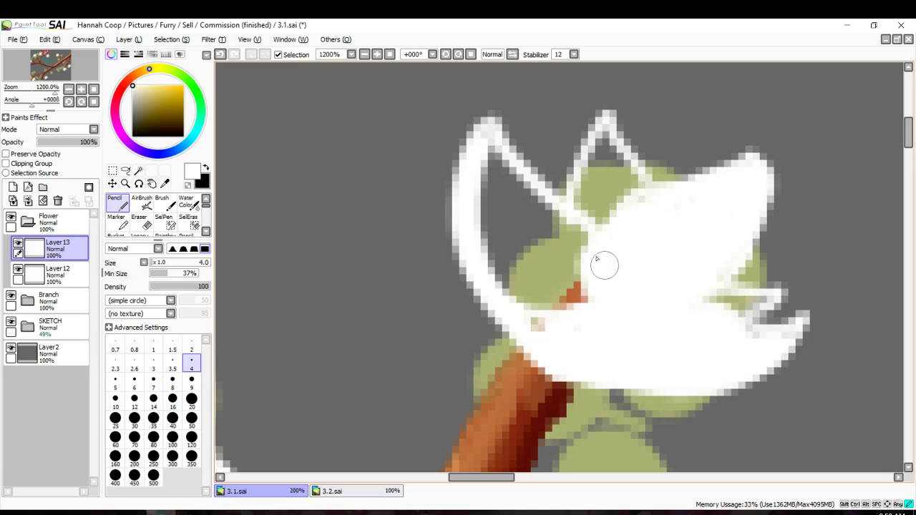
pyautogui.moveTo(604, 265)
pyautogui.mouseDown()
pyautogui.moveTo(558, 279)
pyautogui.moveTo(518, 259)
pyautogui.moveTo(508, 204)
pyautogui.moveTo(498, 220)
pyautogui.moveTo(485, 183)
pyautogui.moveTo(501, 184)
pyautogui.moveTo(495, 155)
pyautogui.moveTo(483, 219)
pyautogui.moveTo(512, 306)
pyautogui.moveTo(491, 241)
pyautogui.mouseUp()
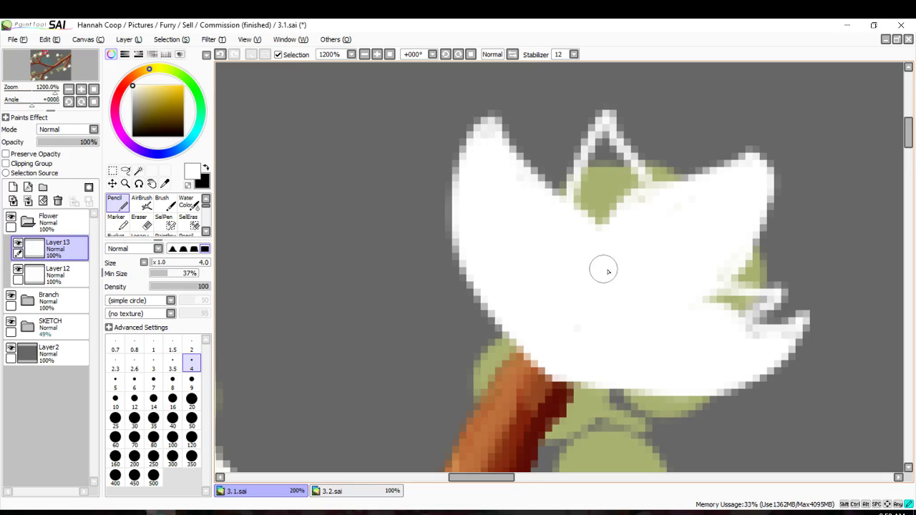
# Fill the two back petals with light grey and touch up the adjoining front petals' edges in white.
pyautogui.click(133, 93)
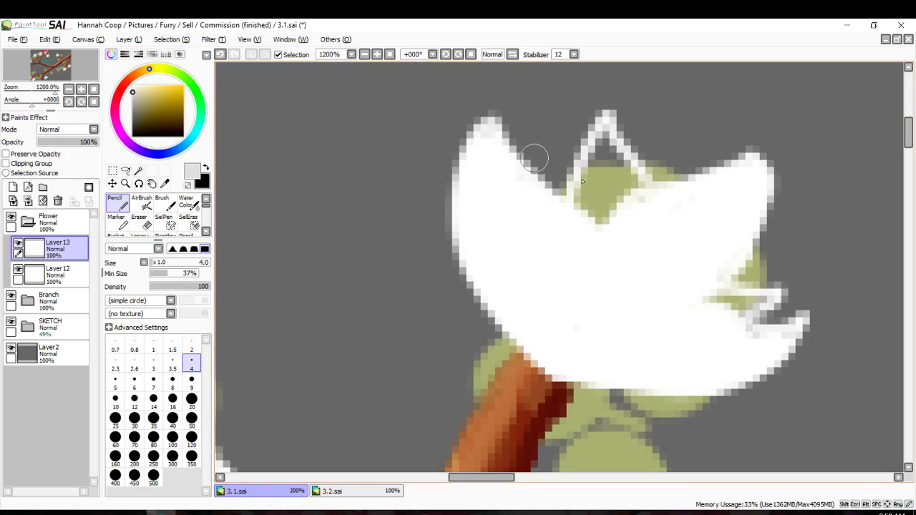
pyautogui.moveTo(641, 188)
pyautogui.mouseDown()
pyautogui.moveTo(604, 121)
pyautogui.moveTo(574, 171)
pyautogui.moveTo(581, 198)
pyautogui.moveTo(601, 215)
pyautogui.moveTo(627, 189)
pyautogui.moveTo(597, 198)
pyautogui.moveTo(584, 181)
pyautogui.moveTo(599, 155)
pyautogui.moveTo(599, 219)
pyautogui.moveTo(636, 186)
pyautogui.mouseUp()
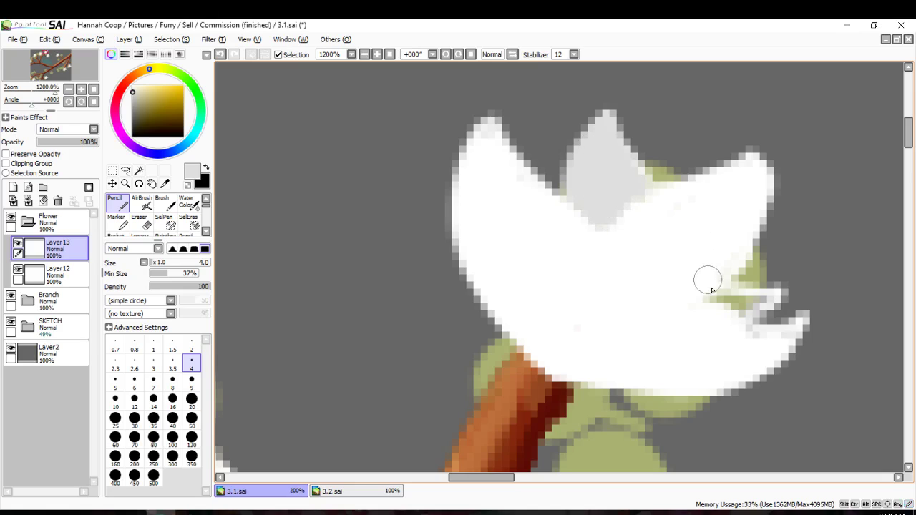
pyautogui.moveTo(711, 290)
pyautogui.mouseDown()
pyautogui.moveTo(730, 302)
pyautogui.moveTo(769, 301)
pyautogui.moveTo(740, 311)
pyautogui.mouseUp()
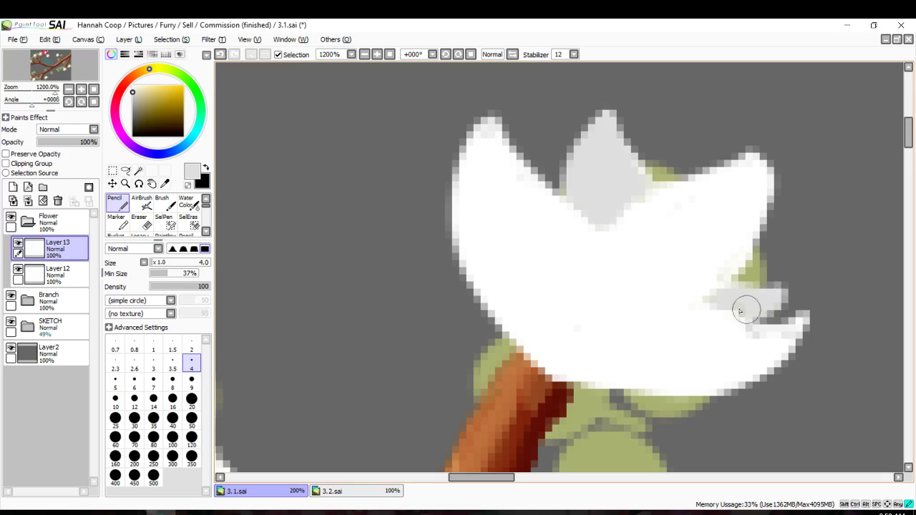
pyautogui.keyDown('alt'); pyautogui.click(701, 280); pyautogui.keyUp('alt')
pyautogui.moveTo(701, 279)
pyautogui.mouseDown()
pyautogui.moveTo(663, 284)
pyautogui.moveTo(754, 197)
pyautogui.mouseUp()
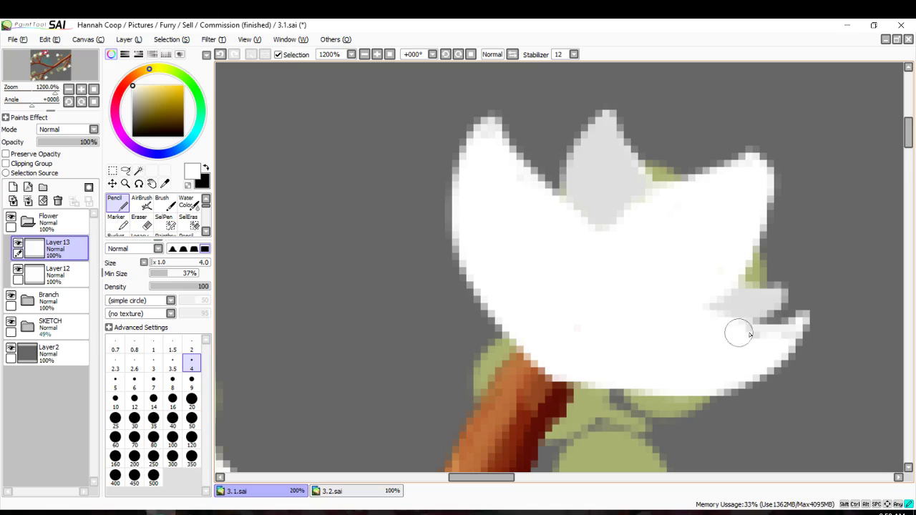
pyautogui.moveTo(738, 334); pyautogui.dragTo(760, 327)
# Trim the right front petal's edges with the size 2 Eraser and sample the back petal's light grey.
pyautogui.press('e')
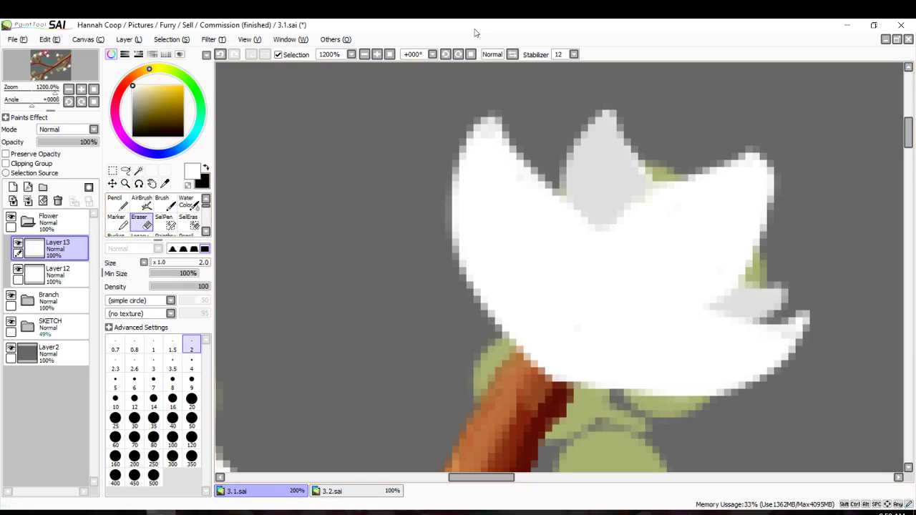
pyautogui.moveTo(671, 174)
pyautogui.mouseDown()
pyautogui.moveTo(759, 213)
pyautogui.moveTo(763, 184)
pyautogui.moveTo(773, 184)
pyautogui.moveTo(746, 241)
pyautogui.moveTo(769, 215)
pyautogui.moveTo(738, 268)
pyautogui.moveTo(757, 245)
pyautogui.moveTo(717, 301)
pyautogui.mouseUp()
pyautogui.keyDown('alt'); pyautogui.click(733, 299); pyautogui.keyUp('alt')
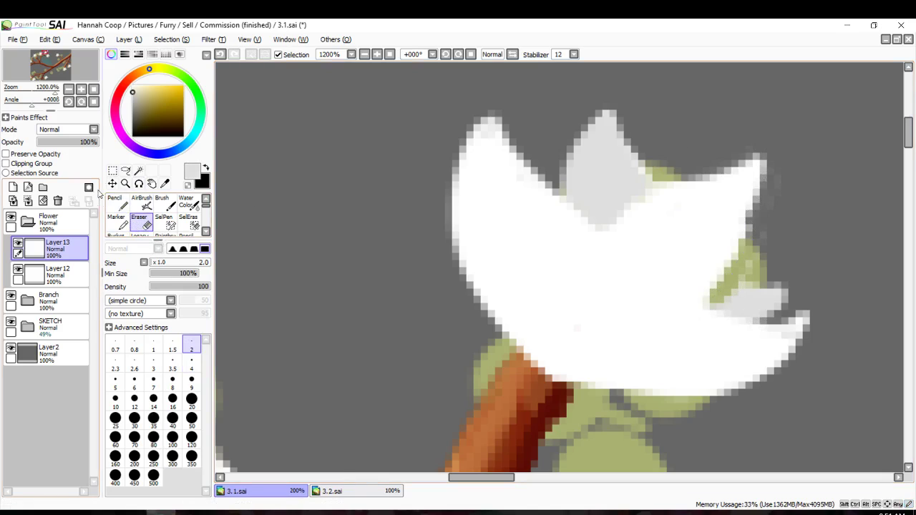
# Extend the lower back petal in light grey and redefine the adjoining front petal's edge in white with the size 2 Pencil.
pyautogui.press('n')
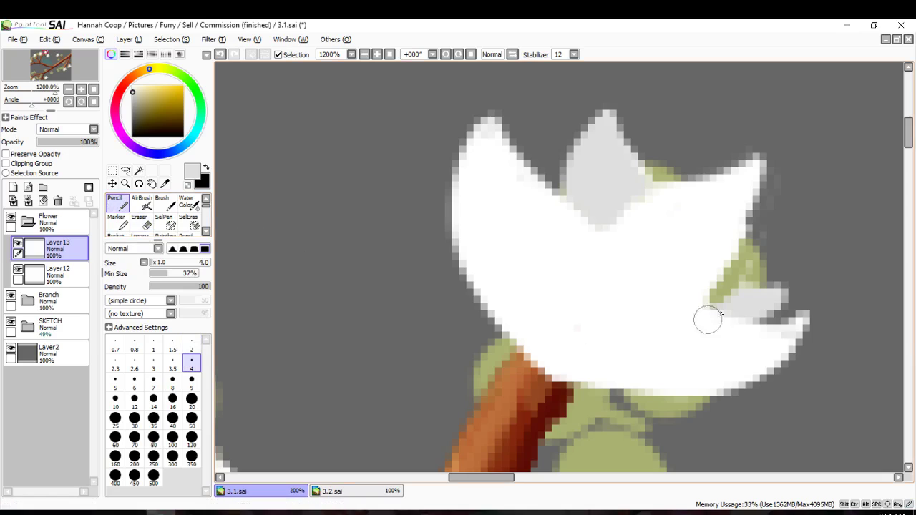
pyautogui.click(191, 345)
pyautogui.moveTo(748, 309); pyautogui.dragTo(707, 302)
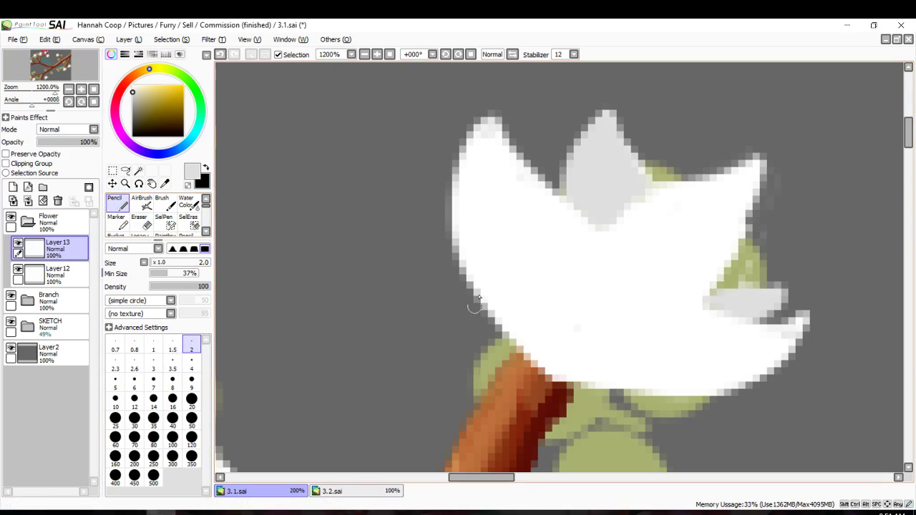
pyautogui.keyDown('alt'); pyautogui.click(504, 256); pyautogui.keyUp('alt')
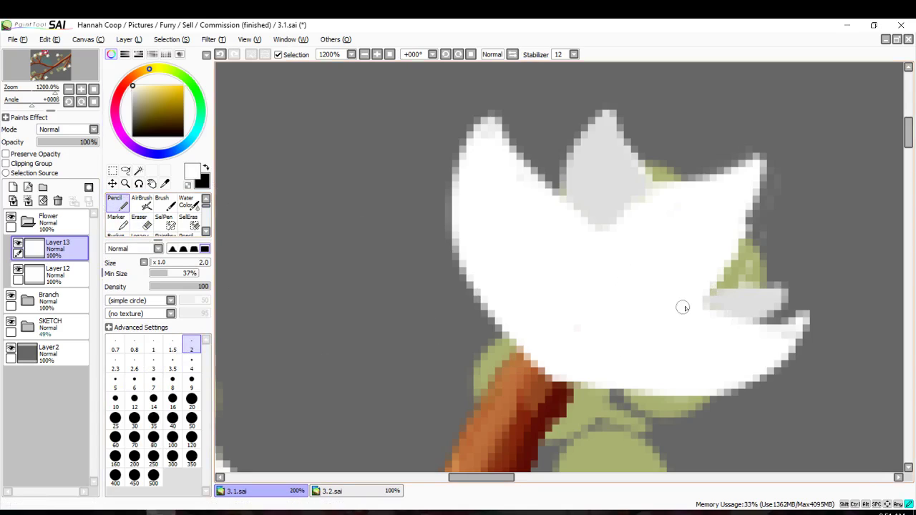
pyautogui.moveTo(691, 304); pyautogui.dragTo(785, 326)
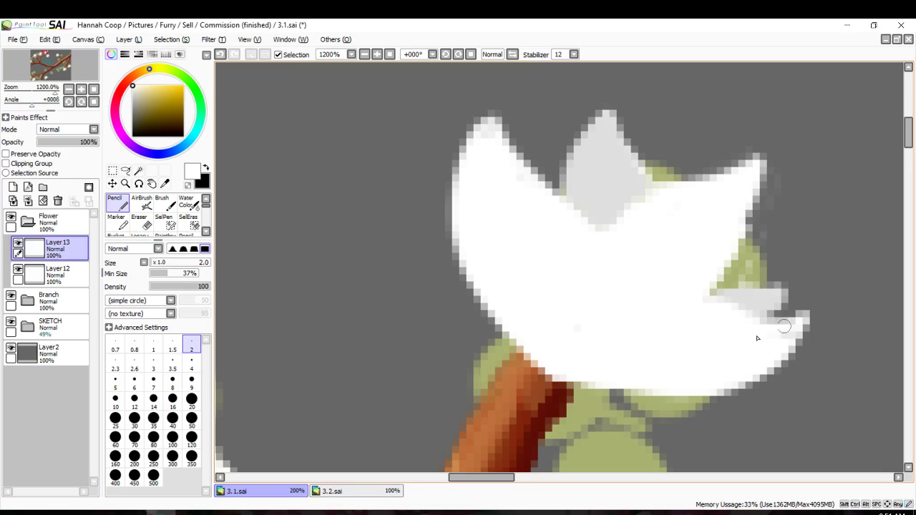
pyautogui.scroll(-2, 542, 257)
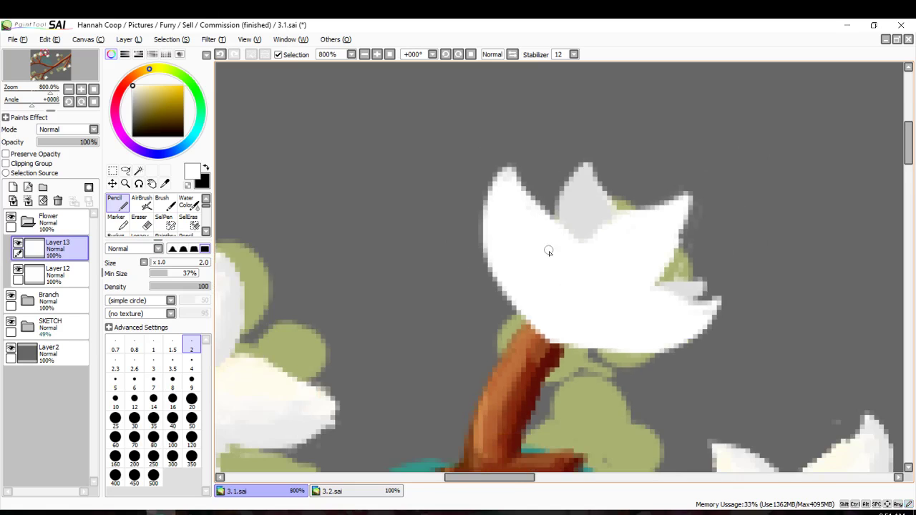
# Erase the entire side-view blossom around the twig's tip, enlarging the Eraser to size 6.
pyautogui.scroll(3, 550, 251)
pyautogui.press('e')
pyautogui.scroll(-1, 539, 137)
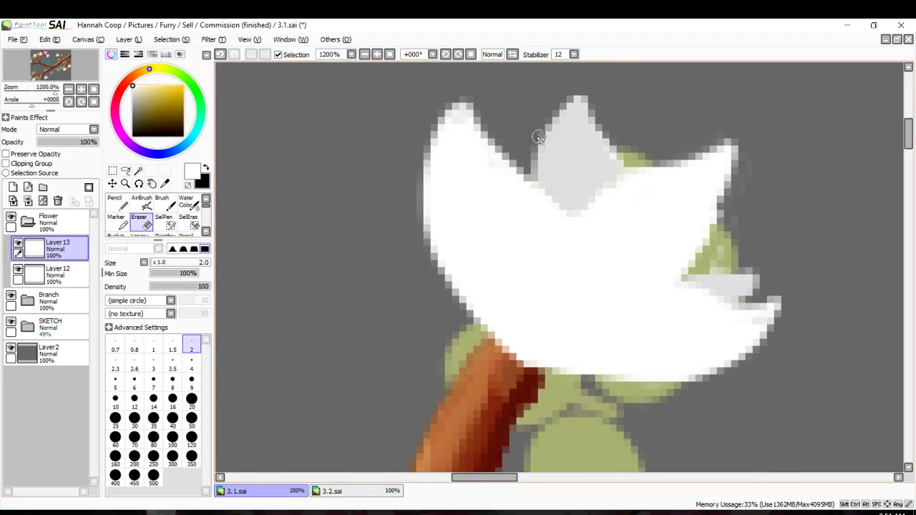
pyautogui.moveTo(483, 118)
pyautogui.mouseDown()
pyautogui.moveTo(458, 168)
pyautogui.moveTo(459, 146)
pyautogui.moveTo(447, 261)
pyautogui.moveTo(428, 228)
pyautogui.moveTo(468, 314)
pyautogui.mouseUp()
pyautogui.moveTo(444, 140); pyautogui.dragTo(414, 215)
pyautogui.click(134, 382)
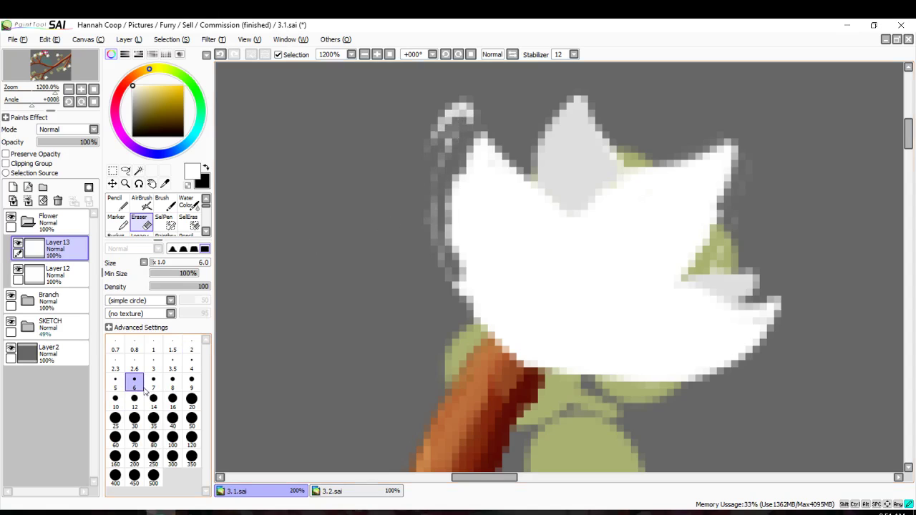
pyautogui.moveTo(463, 108)
pyautogui.mouseDown()
pyautogui.moveTo(454, 102)
pyautogui.moveTo(432, 269)
pyautogui.moveTo(432, 185)
pyautogui.moveTo(436, 325)
pyautogui.moveTo(436, 280)
pyautogui.moveTo(472, 336)
pyautogui.moveTo(586, 386)
pyautogui.moveTo(695, 397)
pyautogui.moveTo(680, 327)
pyautogui.moveTo(838, 296)
pyautogui.moveTo(686, 300)
pyautogui.moveTo(812, 156)
pyautogui.moveTo(572, 322)
pyautogui.moveTo(701, 178)
pyautogui.moveTo(419, 286)
pyautogui.moveTo(640, 96)
pyautogui.moveTo(416, 236)
pyautogui.moveTo(503, 106)
pyautogui.mouseUp()
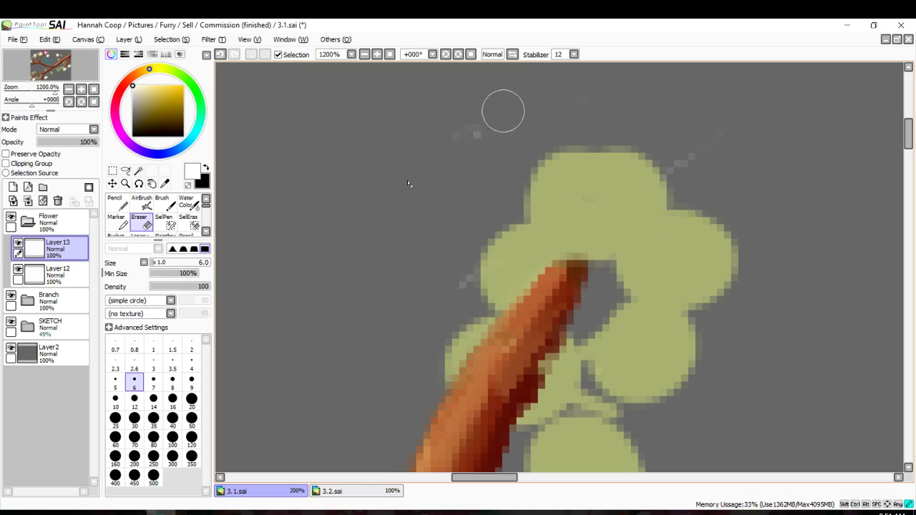
pyautogui.moveTo(705, 329)
pyautogui.mouseDown()
pyautogui.moveTo(771, 278)
pyautogui.moveTo(747, 325)
pyautogui.moveTo(593, 107)
pyautogui.moveTo(396, 314)
pyautogui.mouseUp()
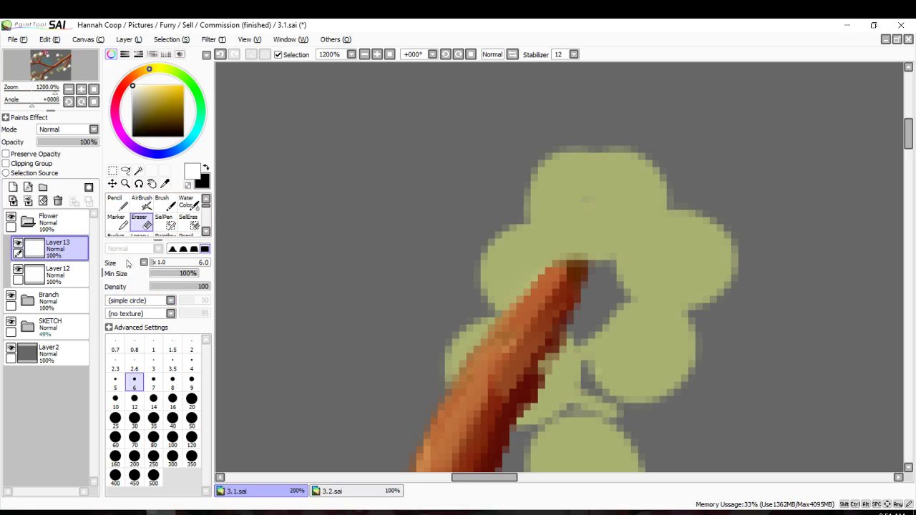
# Try outlining a new blossom's petals in white at the twig's tip with the size 2 Pencil, and undo the strokes.
pyautogui.click(123, 201)
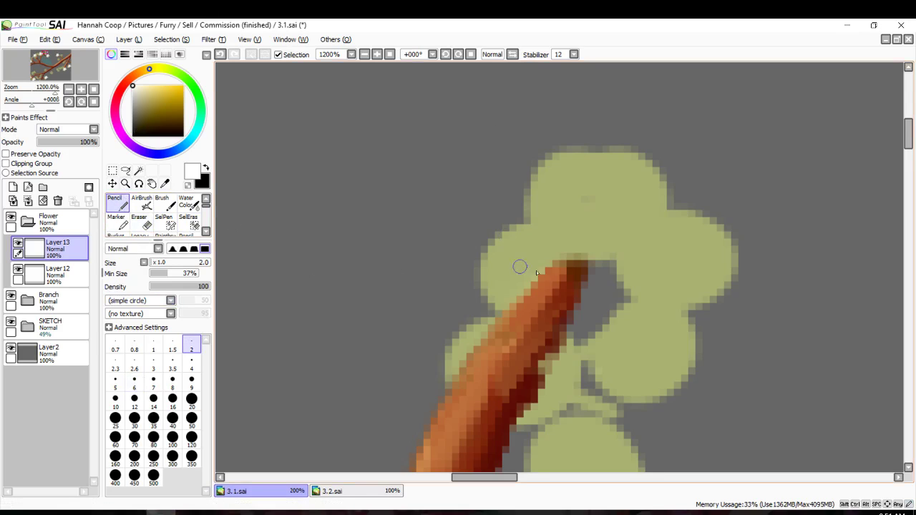
pyautogui.moveTo(570, 279); pyautogui.dragTo(536, 207)
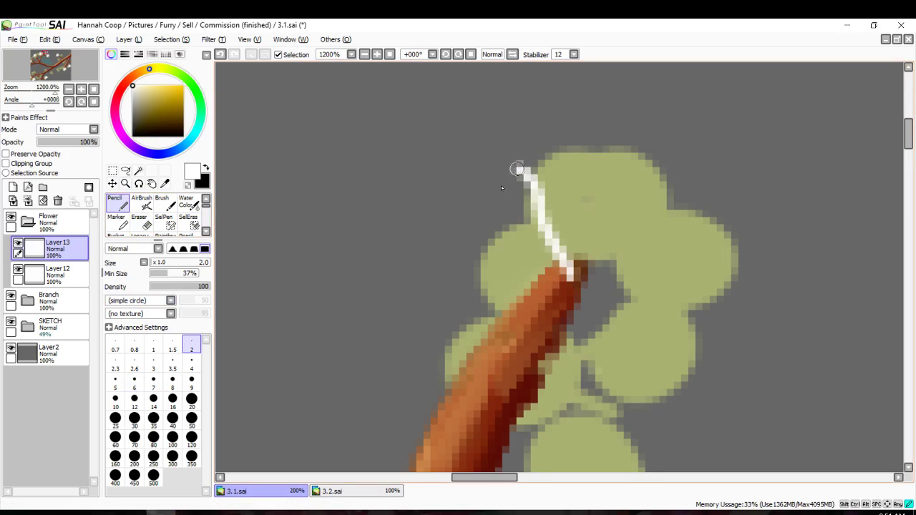
pyautogui.moveTo(517, 169)
pyautogui.mouseDown()
pyautogui.moveTo(478, 258)
pyautogui.moveTo(543, 315)
pyautogui.moveTo(528, 299)
pyautogui.mouseUp()
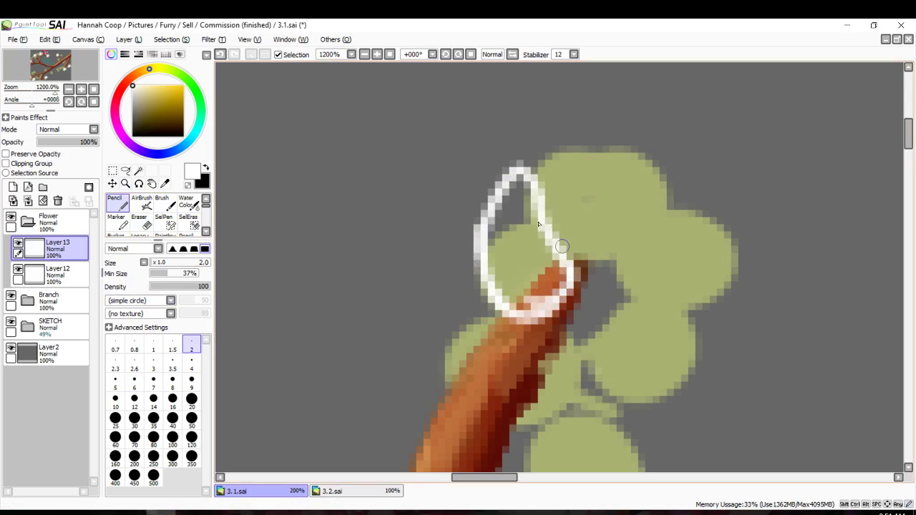
pyautogui.moveTo(522, 149)
pyautogui.mouseDown()
pyautogui.moveTo(478, 200)
pyautogui.moveTo(473, 290)
pyautogui.moveTo(522, 308)
pyautogui.moveTo(578, 275)
pyautogui.moveTo(648, 280)
pyautogui.moveTo(683, 251)
pyautogui.moveTo(689, 312)
pyautogui.mouseUp()
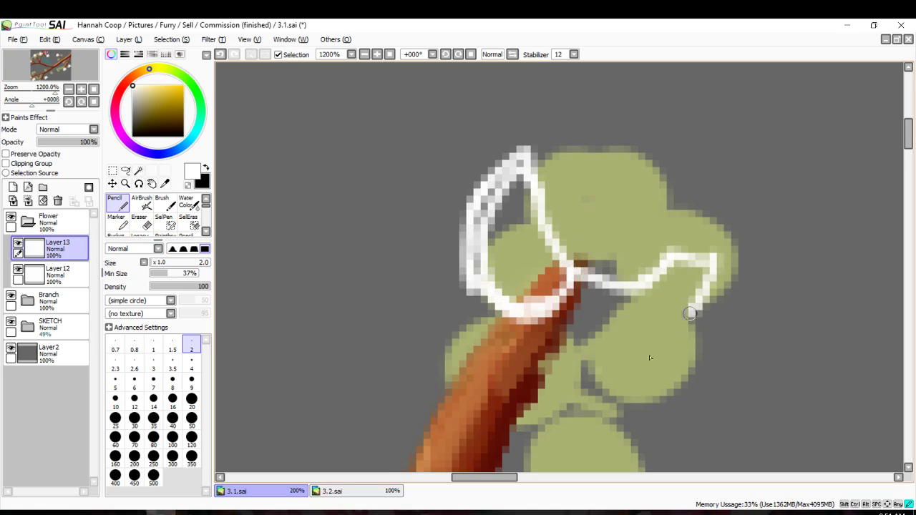
pyautogui.hotkey('ctrl', 'z')
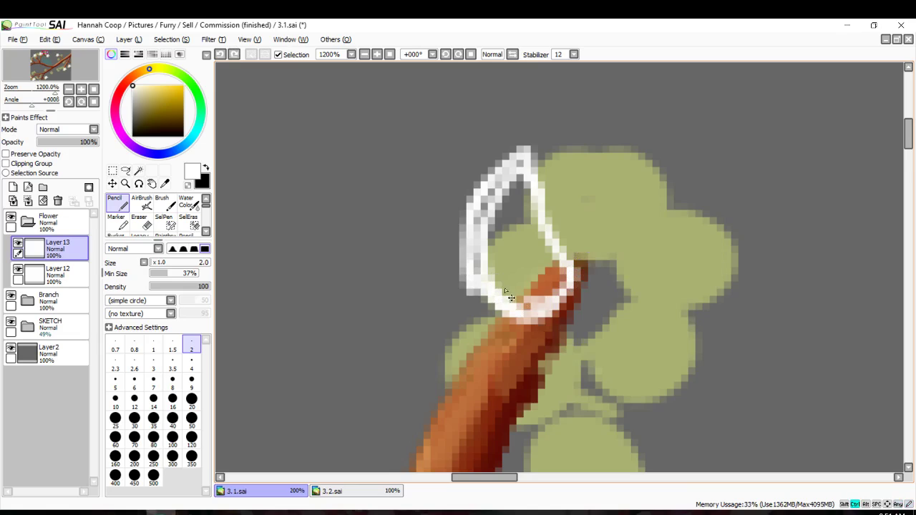
pyautogui.hotkey('ctrl', 'z')
pyautogui.hotkey('ctrl', 'z')
pyautogui.hotkey('ctrl', 'z')
pyautogui.hotkey('ctrl', 'z')
pyautogui.hotkey('ctrl', 'z')
pyautogui.hotkey('ctrl', 'z')
pyautogui.hotkey('ctrl', 'z')
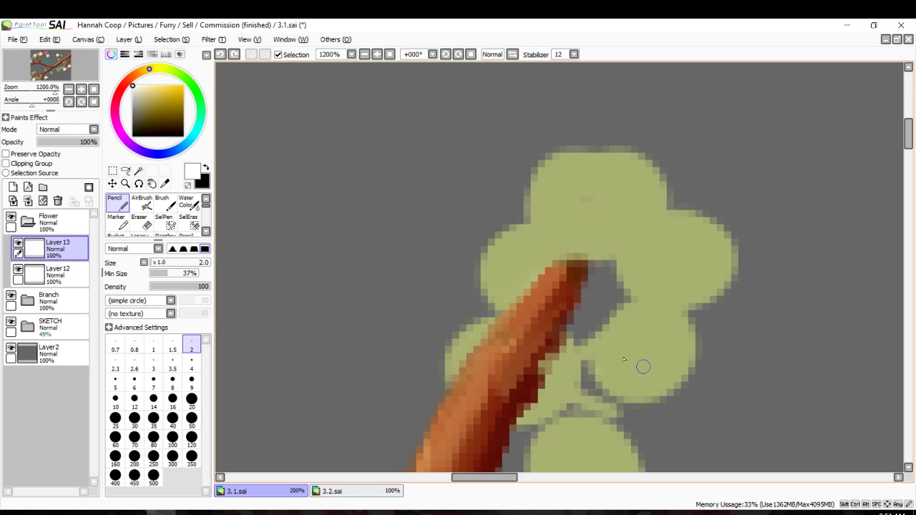
# Try outlining a blossom with a tall upright petal, a low side petal and smaller back petals, and undo the outlines.
pyautogui.moveTo(583, 270)
pyautogui.mouseDown()
pyautogui.moveTo(558, 121)
pyautogui.moveTo(513, 199)
pyautogui.moveTo(579, 268)
pyautogui.moveTo(598, 247)
pyautogui.moveTo(705, 266)
pyautogui.moveTo(637, 327)
pyautogui.moveTo(581, 301)
pyautogui.moveTo(583, 276)
pyautogui.mouseUp()
pyautogui.moveTo(657, 249)
pyautogui.mouseDown()
pyautogui.moveTo(637, 196)
pyautogui.moveTo(636, 154)
pyautogui.mouseUp()
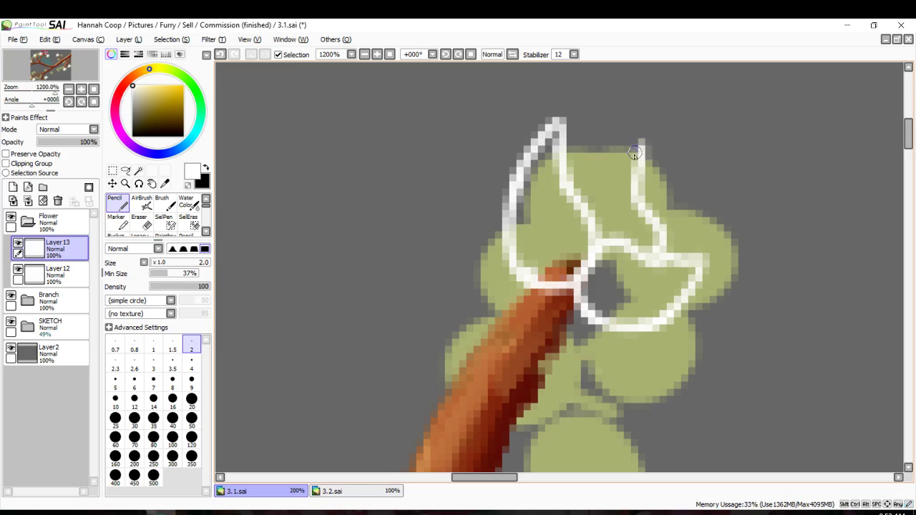
pyautogui.hotkey('ctrl', 'z')
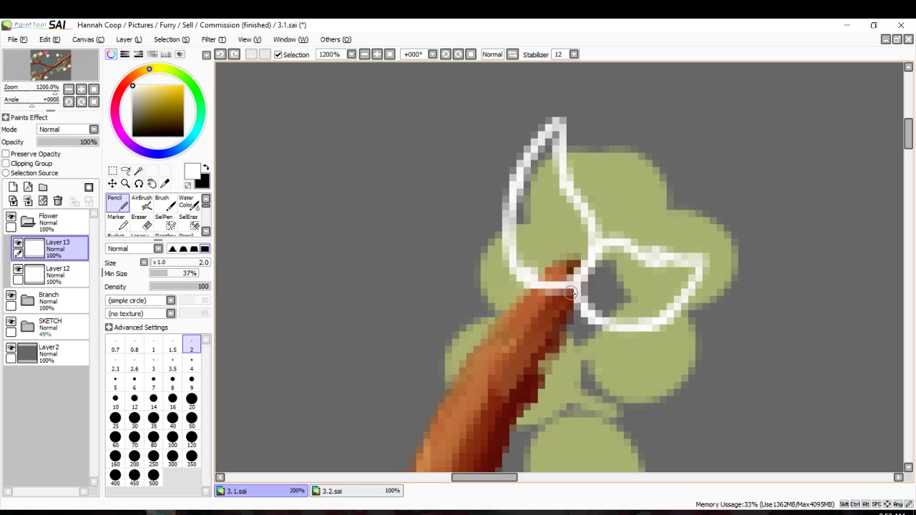
pyautogui.moveTo(584, 198)
pyautogui.mouseDown()
pyautogui.moveTo(636, 191)
pyautogui.moveTo(649, 182)
pyautogui.moveTo(594, 183)
pyautogui.moveTo(581, 205)
pyautogui.moveTo(595, 186)
pyautogui.moveTo(655, 163)
pyautogui.moveTo(646, 197)
pyautogui.moveTo(597, 255)
pyautogui.moveTo(620, 252)
pyautogui.mouseUp()
pyautogui.moveTo(644, 224)
pyautogui.mouseDown()
pyautogui.moveTo(712, 223)
pyautogui.moveTo(675, 256)
pyautogui.moveTo(647, 251)
pyautogui.mouseUp()
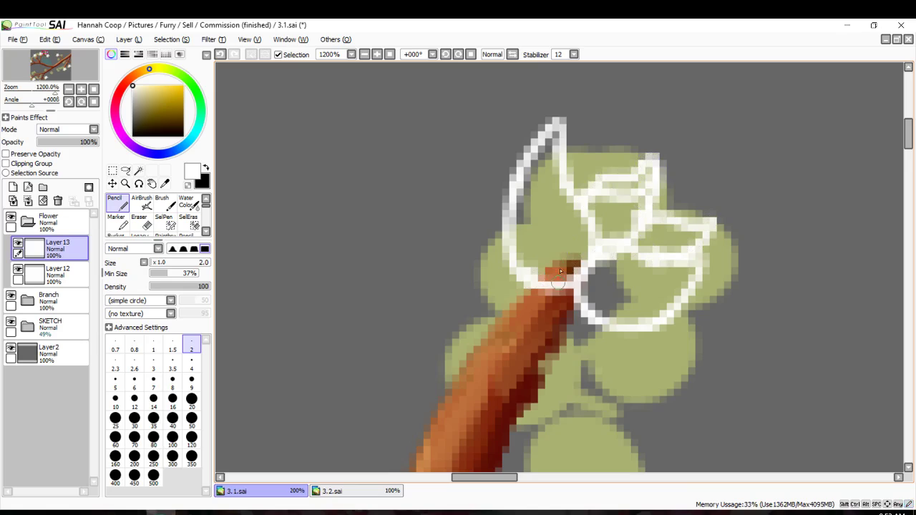
pyautogui.hotkey('ctrl', 'z')
pyautogui.hotkey('ctrl', 'z')
pyautogui.hotkey('ctrl', 'z')
pyautogui.hotkey('ctrl', 'z')
pyautogui.hotkey('ctrl', 'z')
pyautogui.hotkey('ctrl', 'z')
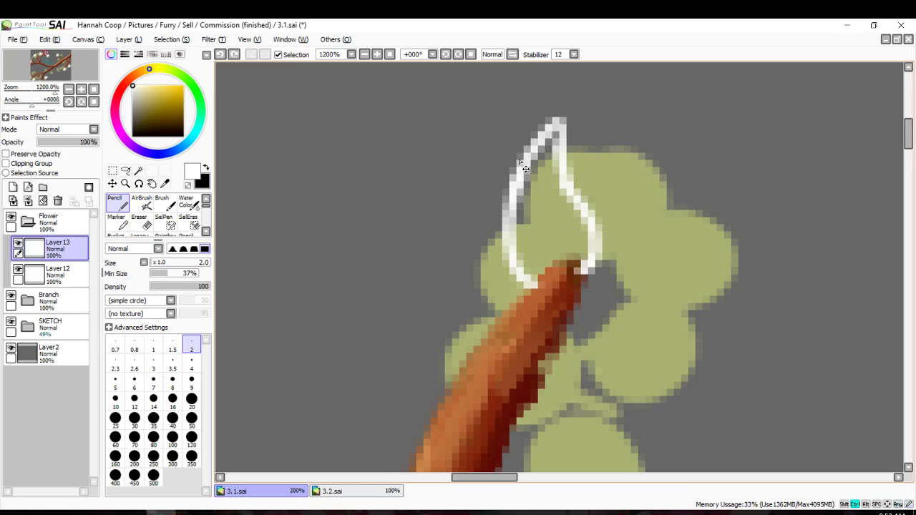
pyautogui.hotkey('ctrl', 'z')
pyautogui.hotkey('ctrl', 'z')
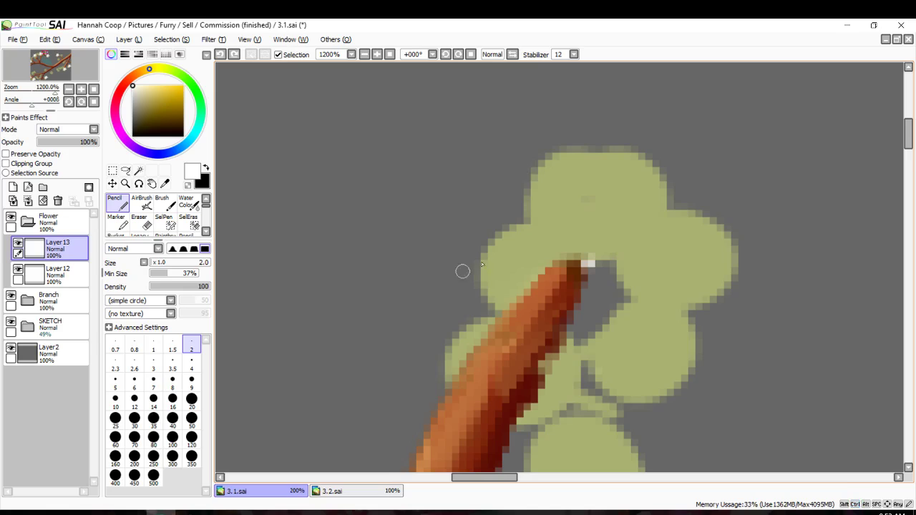
# Sketch small white guide loops at the twig's tip and outline the front and back petals of a side-view blossom around them.
pyautogui.moveTo(575, 260); pyautogui.dragTo(557, 235)
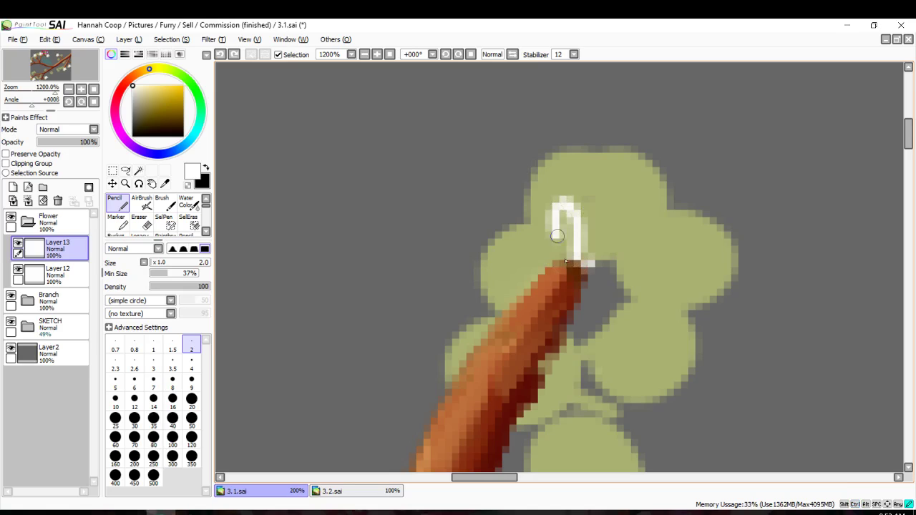
pyautogui.moveTo(575, 277)
pyautogui.mouseDown()
pyautogui.moveTo(592, 267)
pyautogui.moveTo(587, 285)
pyautogui.mouseUp()
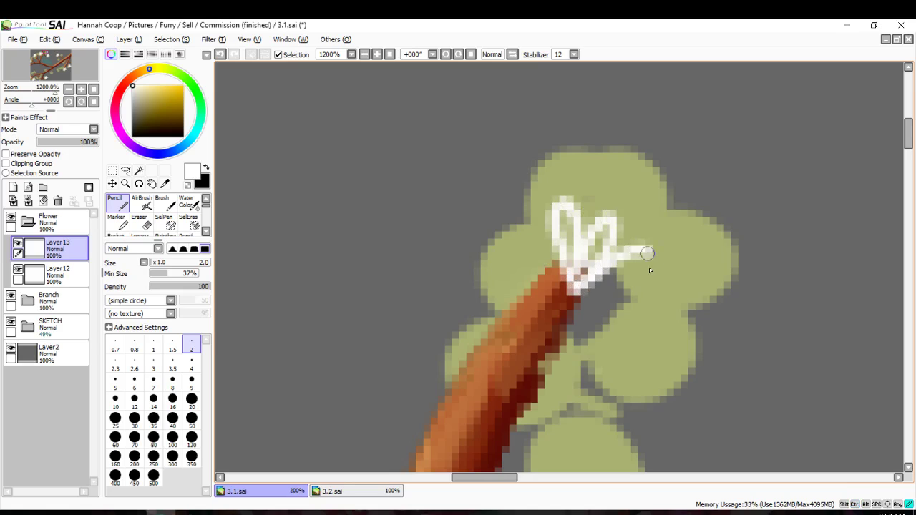
pyautogui.moveTo(647, 253)
pyautogui.mouseDown()
pyautogui.moveTo(574, 290)
pyautogui.moveTo(586, 270)
pyautogui.moveTo(627, 280)
pyautogui.moveTo(612, 299)
pyautogui.moveTo(535, 244)
pyautogui.moveTo(581, 283)
pyautogui.moveTo(574, 238)
pyautogui.moveTo(520, 166)
pyautogui.moveTo(499, 212)
pyautogui.moveTo(569, 264)
pyautogui.mouseUp()
pyautogui.moveTo(573, 213)
pyautogui.mouseDown()
pyautogui.moveTo(497, 141)
pyautogui.moveTo(495, 262)
pyautogui.moveTo(714, 256)
pyautogui.moveTo(697, 294)
pyautogui.moveTo(648, 303)
pyautogui.moveTo(626, 320)
pyautogui.mouseUp()
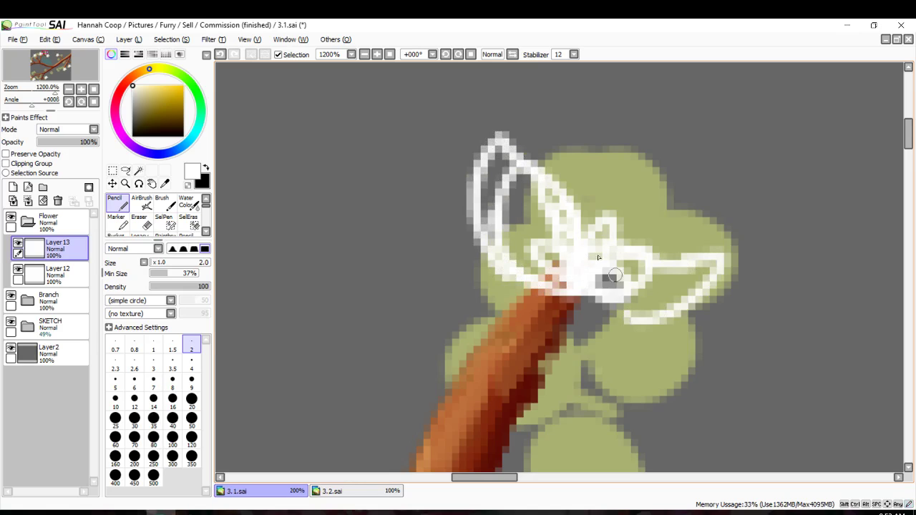
pyautogui.moveTo(597, 255)
pyautogui.mouseDown()
pyautogui.moveTo(646, 232)
pyautogui.moveTo(716, 259)
pyautogui.moveTo(607, 316)
pyautogui.moveTo(622, 244)
pyautogui.mouseUp()
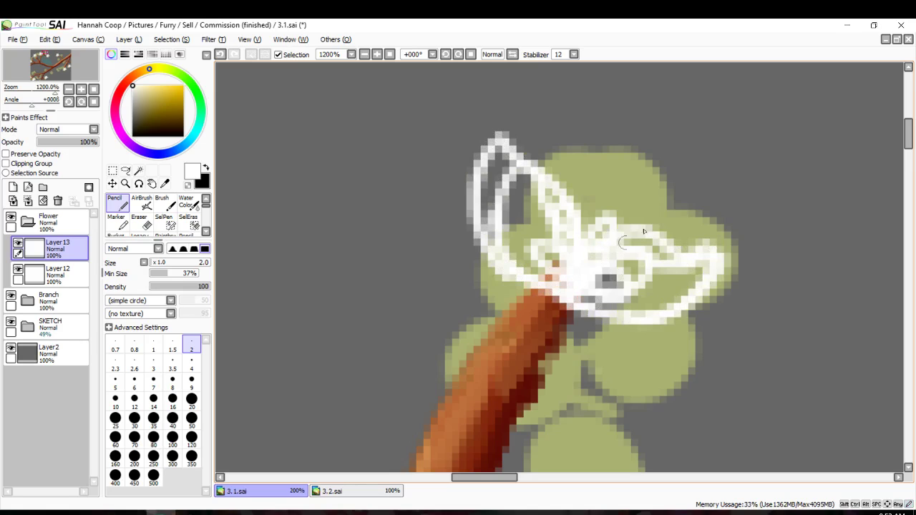
pyautogui.moveTo(687, 201)
pyautogui.mouseDown()
pyautogui.moveTo(666, 242)
pyautogui.moveTo(639, 216)
pyautogui.moveTo(594, 221)
pyautogui.moveTo(559, 201)
pyautogui.moveTo(579, 199)
pyautogui.moveTo(586, 206)
pyautogui.moveTo(562, 197)
pyautogui.moveTo(582, 217)
pyautogui.moveTo(568, 191)
pyautogui.moveTo(645, 148)
pyautogui.moveTo(632, 235)
pyautogui.mouseUp()
pyautogui.moveTo(571, 170)
pyautogui.mouseDown()
pyautogui.moveTo(541, 153)
pyautogui.moveTo(538, 186)
pyautogui.mouseUp()
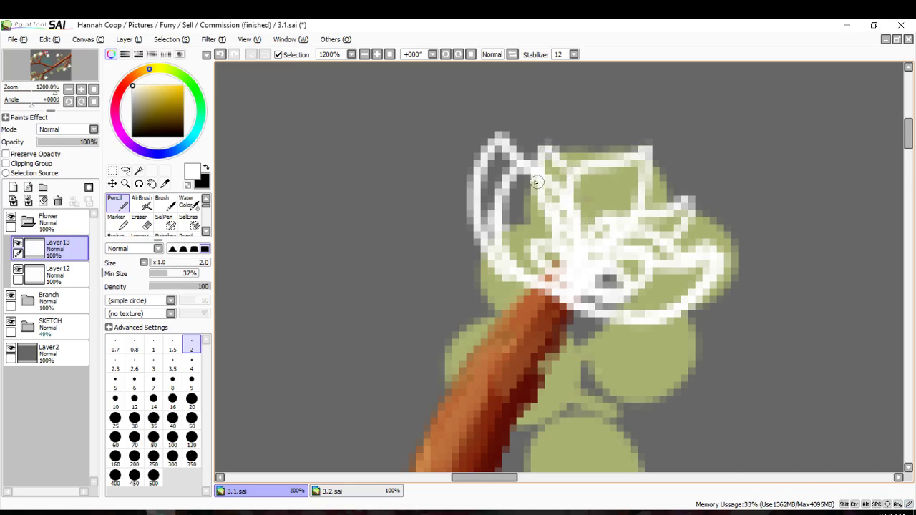
# Fill the blossom's two large front petals with solid white, enlarging the Pencil to size 2.3.
pyautogui.scroll(-3, 519, 215)
pyautogui.scroll(-1, 515, 228)
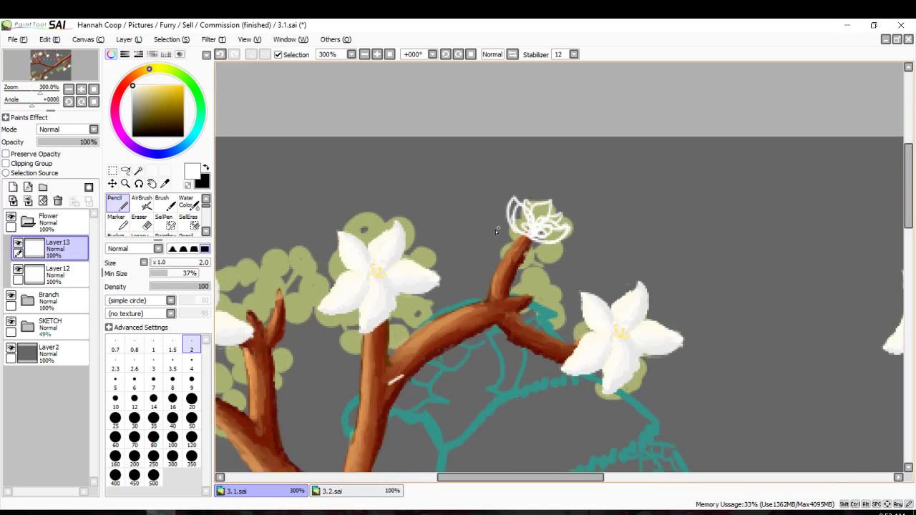
pyautogui.scroll(-1, 495, 230)
pyautogui.scroll(5, 450, 247)
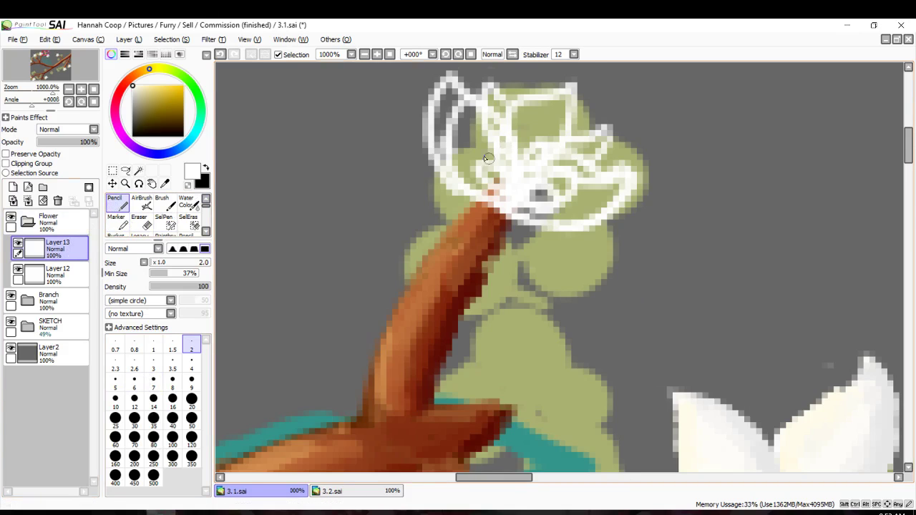
pyautogui.scroll(1, 488, 158)
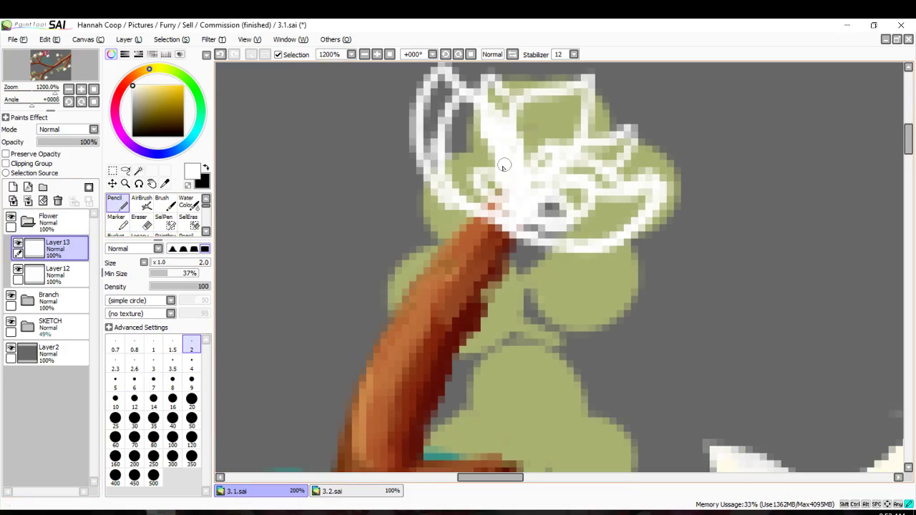
pyautogui.moveTo(503, 166)
pyautogui.mouseDown()
pyautogui.moveTo(461, 167)
pyautogui.moveTo(465, 194)
pyautogui.moveTo(432, 166)
pyautogui.moveTo(473, 208)
pyautogui.moveTo(499, 198)
pyautogui.mouseUp()
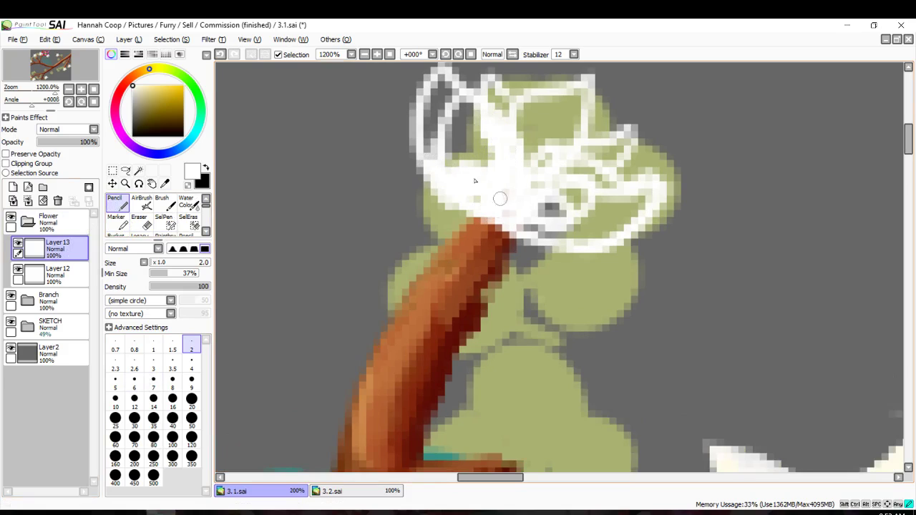
pyautogui.click(115, 365)
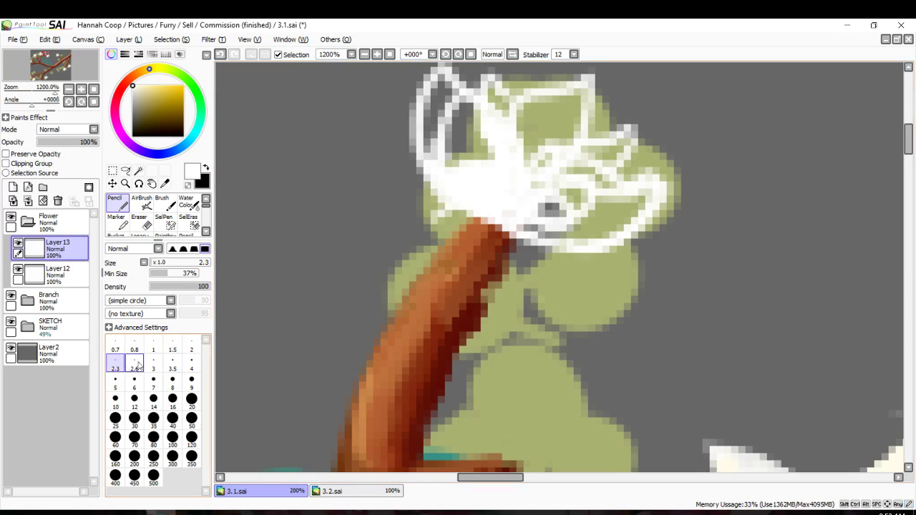
pyautogui.moveTo(494, 148)
pyautogui.mouseDown()
pyautogui.moveTo(491, 174)
pyautogui.moveTo(466, 131)
pyautogui.moveTo(425, 117)
pyautogui.moveTo(431, 147)
pyautogui.moveTo(467, 161)
pyautogui.moveTo(472, 131)
pyautogui.moveTo(455, 153)
pyautogui.moveTo(435, 147)
pyautogui.moveTo(438, 104)
pyautogui.mouseUp()
pyautogui.scroll(1, 466, 164)
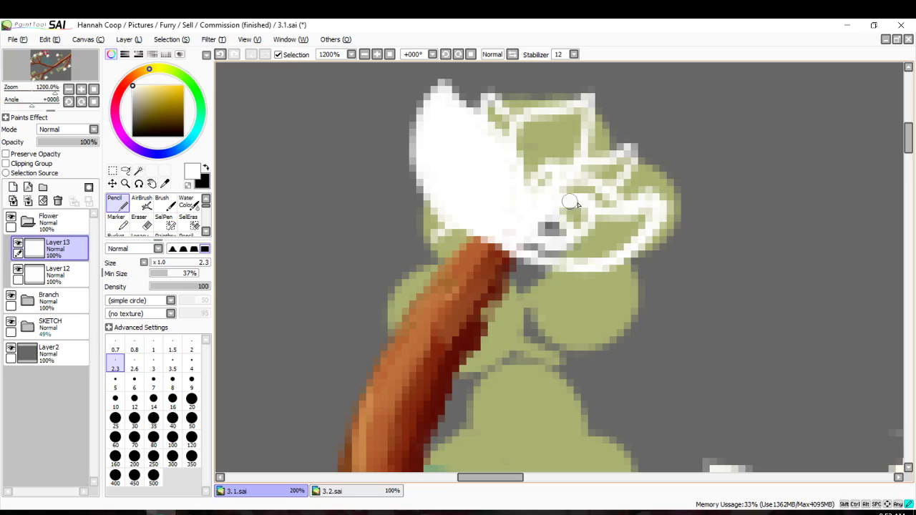
pyautogui.moveTo(617, 216)
pyautogui.mouseDown()
pyautogui.moveTo(563, 182)
pyautogui.moveTo(534, 203)
pyautogui.moveTo(587, 192)
pyautogui.moveTo(569, 193)
pyautogui.moveTo(629, 210)
pyautogui.moveTo(649, 204)
pyautogui.moveTo(605, 246)
pyautogui.moveTo(622, 237)
pyautogui.moveTo(613, 248)
pyautogui.moveTo(527, 242)
pyautogui.moveTo(538, 248)
pyautogui.moveTo(523, 255)
pyautogui.moveTo(595, 235)
pyautogui.moveTo(601, 227)
pyautogui.moveTo(585, 213)
pyautogui.mouseUp()
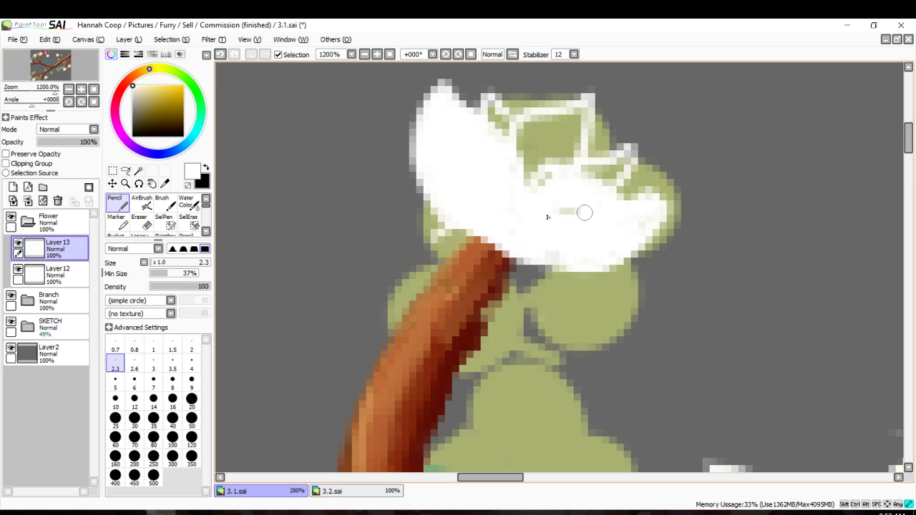
# Pick a light grey and fill the blossom's back petals behind the white front petals.
pyautogui.moveTo(144, 87); pyautogui.dragTo(131, 89)
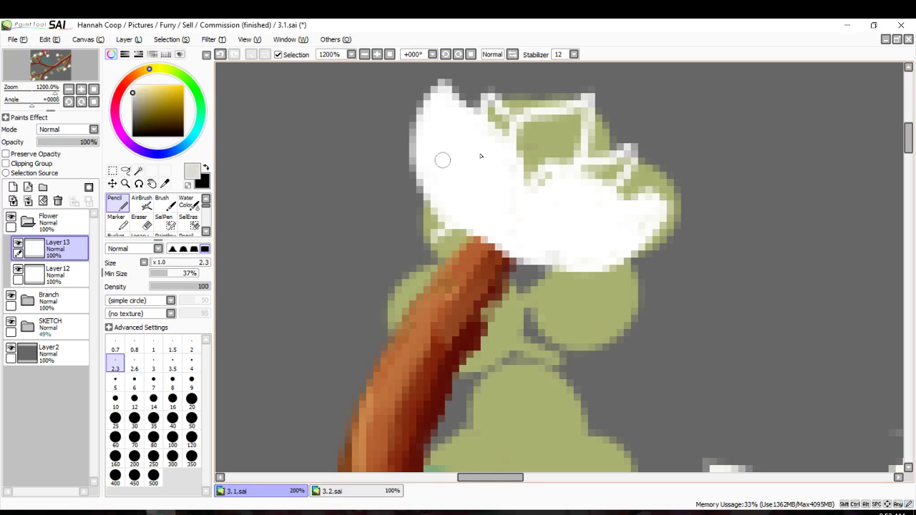
pyautogui.moveTo(532, 180)
pyautogui.mouseDown()
pyautogui.moveTo(568, 163)
pyautogui.moveTo(587, 100)
pyautogui.moveTo(524, 117)
pyautogui.moveTo(518, 147)
pyautogui.moveTo(527, 175)
pyautogui.moveTo(551, 165)
pyautogui.moveTo(546, 149)
pyautogui.moveTo(573, 117)
pyautogui.moveTo(522, 126)
pyautogui.mouseUp()
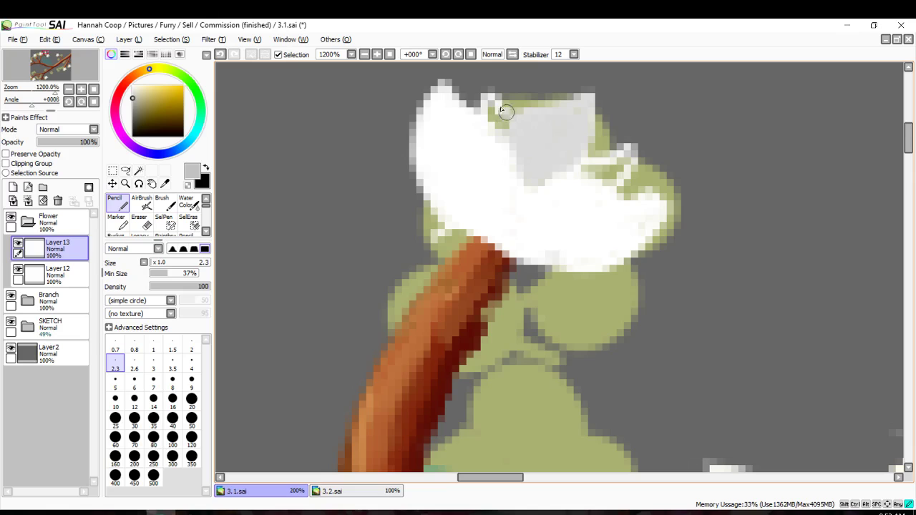
pyautogui.moveTo(501, 115); pyautogui.dragTo(496, 122)
pyautogui.moveTo(582, 166)
pyautogui.mouseDown()
pyautogui.moveTo(631, 153)
pyautogui.moveTo(623, 168)
pyautogui.moveTo(595, 167)
pyautogui.mouseUp()
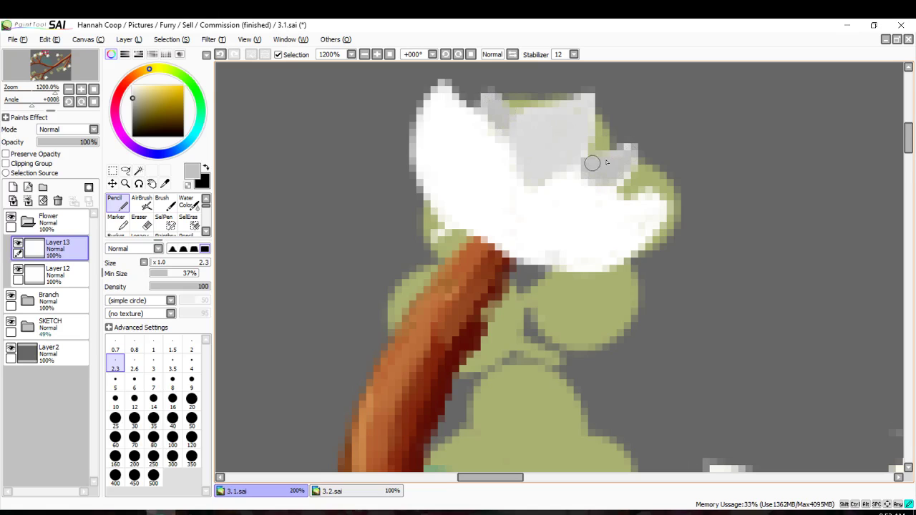
# Examine the side-view blossom against the finished blossoms and branches across the whole painting.
pyautogui.scroll(-5, 584, 206)
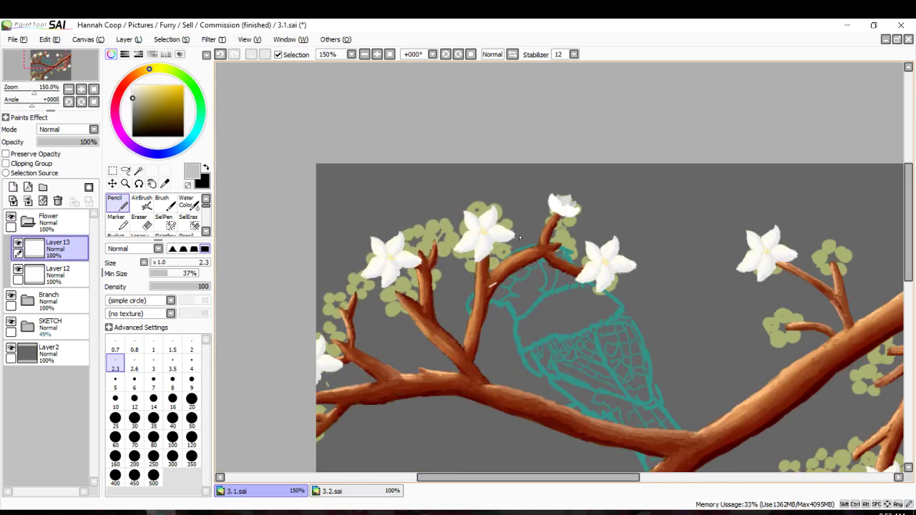
pyautogui.scroll(-1, 519, 235)
pyautogui.scroll(-4, 544, 240)
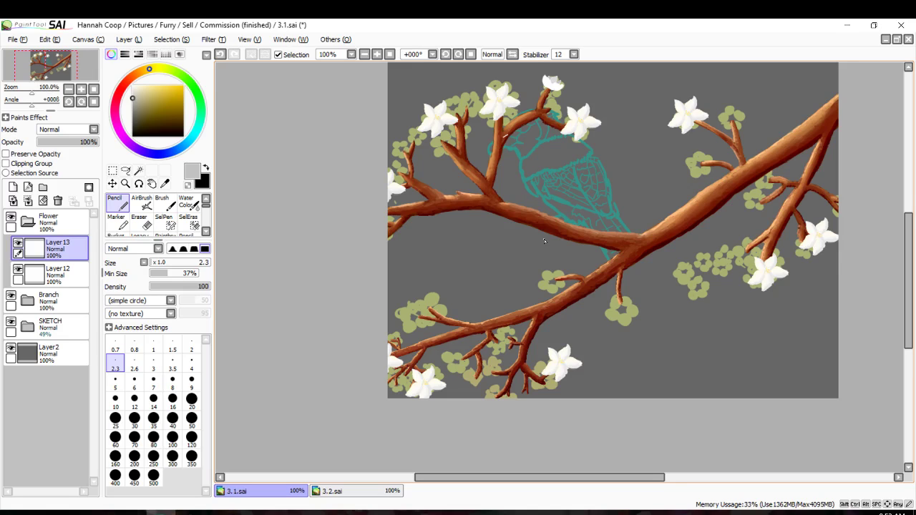
pyautogui.scroll(1, 544, 239)
pyautogui.hscroll(2, 543, 239)
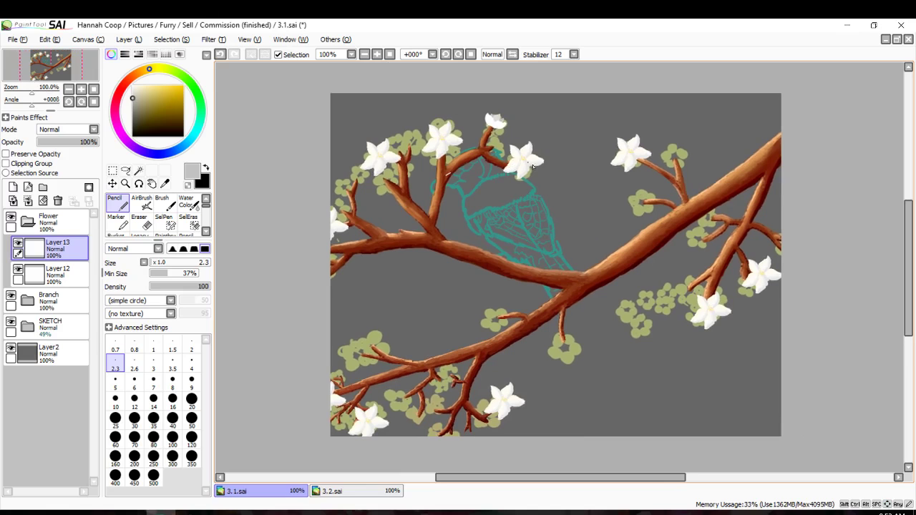
pyautogui.scroll(3, 432, 124)
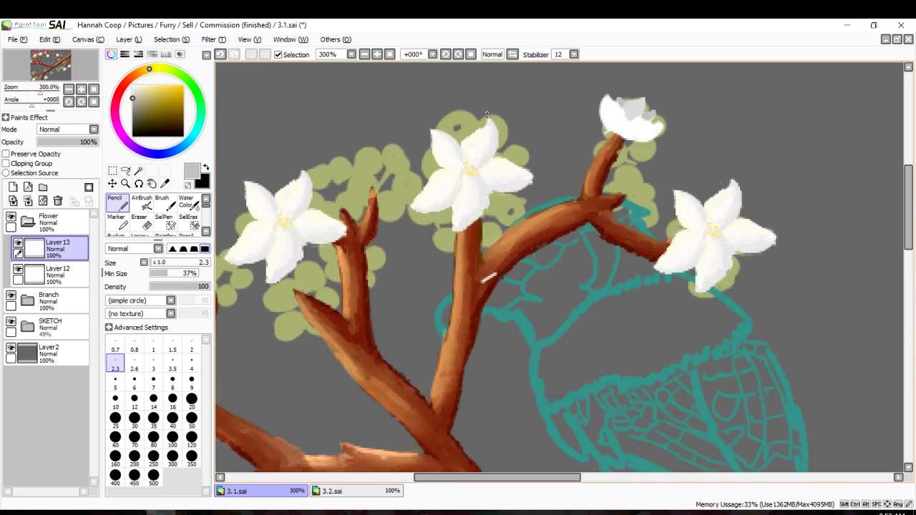
pyautogui.press('Right')
pyautogui.press('Up')
pyautogui.press('Right')
pyautogui.press('Right')
pyautogui.scroll(4, 486, 113)
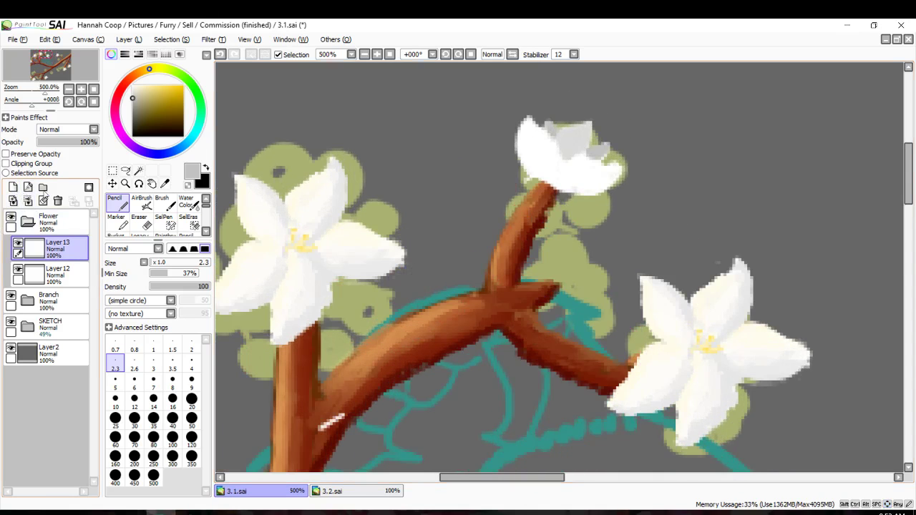
# Shade the lower edges of the side-view blossom's two front petals in light grey with the Charcoal brush at size 2.
pyautogui.scroll(-2, 154, 222)
pyautogui.click(164, 204)
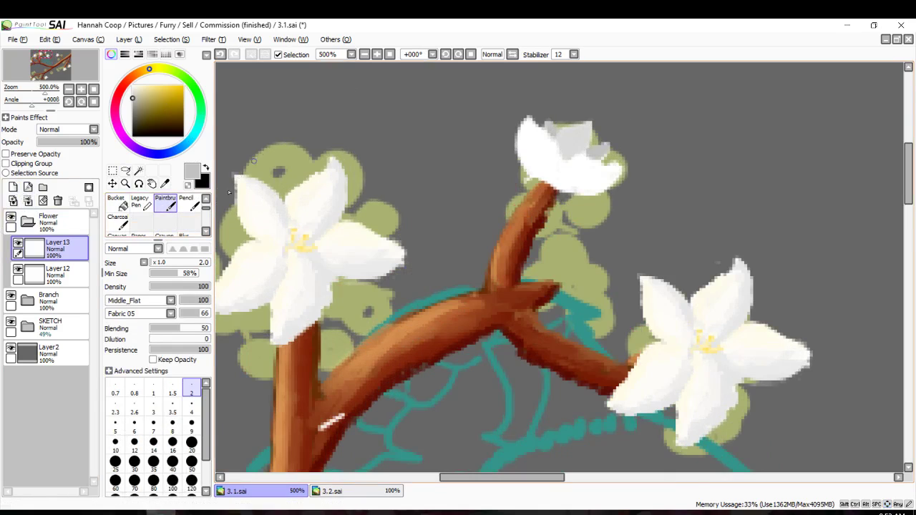
pyautogui.click(119, 222)
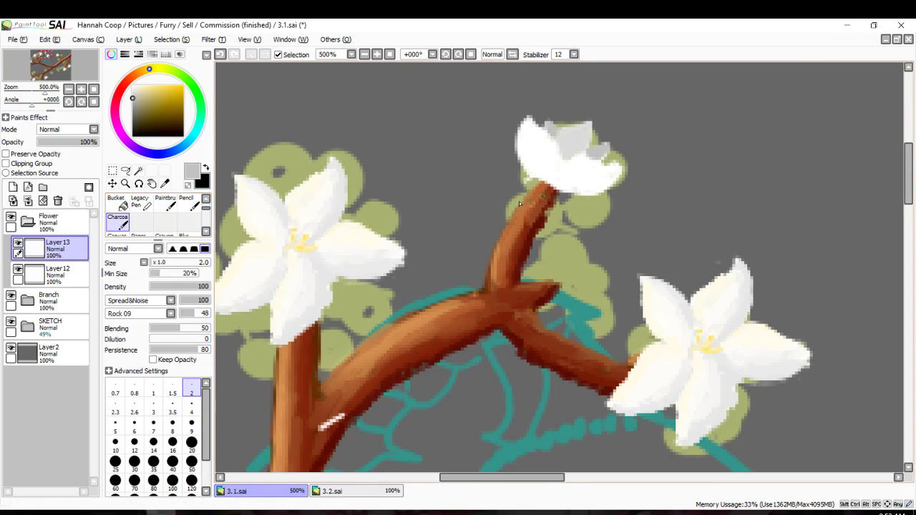
pyautogui.scroll(4, 519, 204)
pyautogui.moveTo(549, 205)
pyautogui.mouseDown()
pyautogui.moveTo(525, 185)
pyautogui.moveTo(485, 180)
pyautogui.moveTo(536, 205)
pyautogui.mouseUp()
pyautogui.moveTo(502, 144)
pyautogui.mouseDown()
pyautogui.moveTo(491, 123)
pyautogui.moveTo(536, 215)
pyautogui.moveTo(563, 172)
pyautogui.mouseUp()
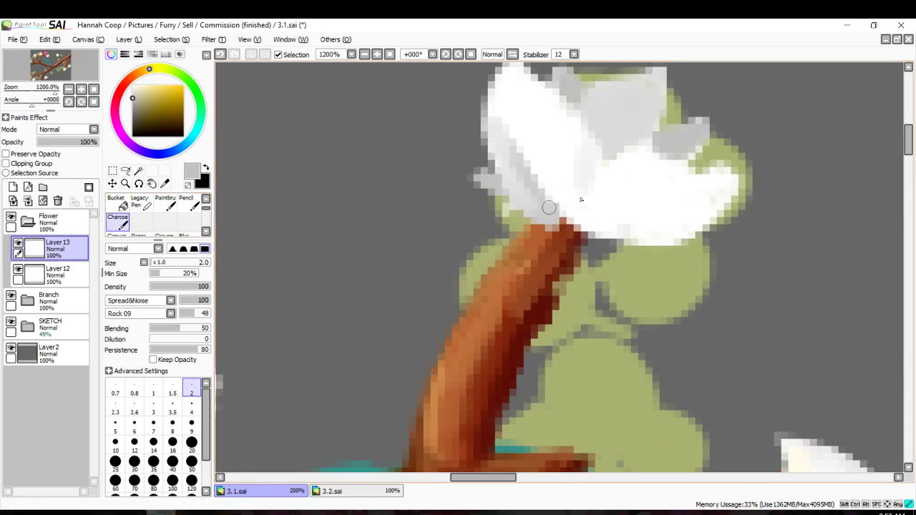
pyautogui.moveTo(549, 208)
pyautogui.mouseDown()
pyautogui.moveTo(578, 191)
pyautogui.moveTo(563, 158)
pyautogui.moveTo(548, 179)
pyautogui.moveTo(504, 131)
pyautogui.moveTo(581, 228)
pyautogui.moveTo(614, 241)
pyautogui.moveTo(695, 212)
pyautogui.moveTo(658, 226)
pyautogui.mouseUp()
pyautogui.moveTo(645, 239)
pyautogui.mouseDown()
pyautogui.moveTo(672, 231)
pyautogui.moveTo(726, 184)
pyautogui.moveTo(661, 219)
pyautogui.mouseUp()
pyautogui.moveTo(661, 216)
pyautogui.mouseDown()
pyautogui.moveTo(589, 210)
pyautogui.moveTo(643, 201)
pyautogui.mouseUp()
pyautogui.moveTo(607, 247)
pyautogui.mouseDown()
pyautogui.moveTo(610, 255)
pyautogui.moveTo(695, 227)
pyautogui.moveTo(733, 191)
pyautogui.mouseUp()
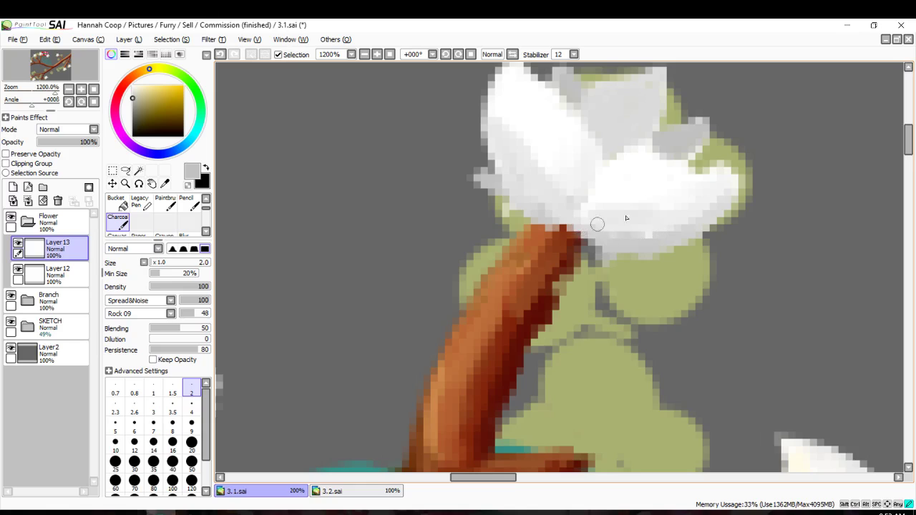
pyautogui.scroll(3, 594, 219)
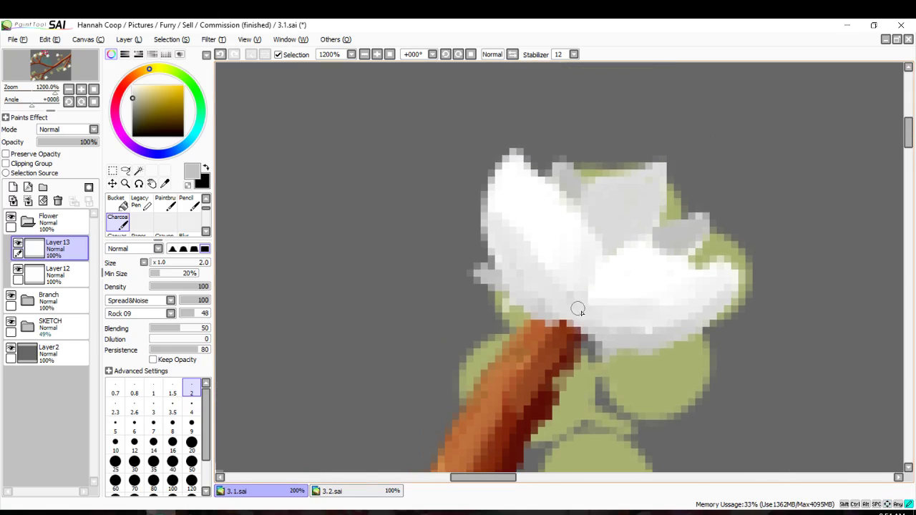
pyautogui.press('Down')
pyautogui.press('Down')
pyautogui.click(206, 198)
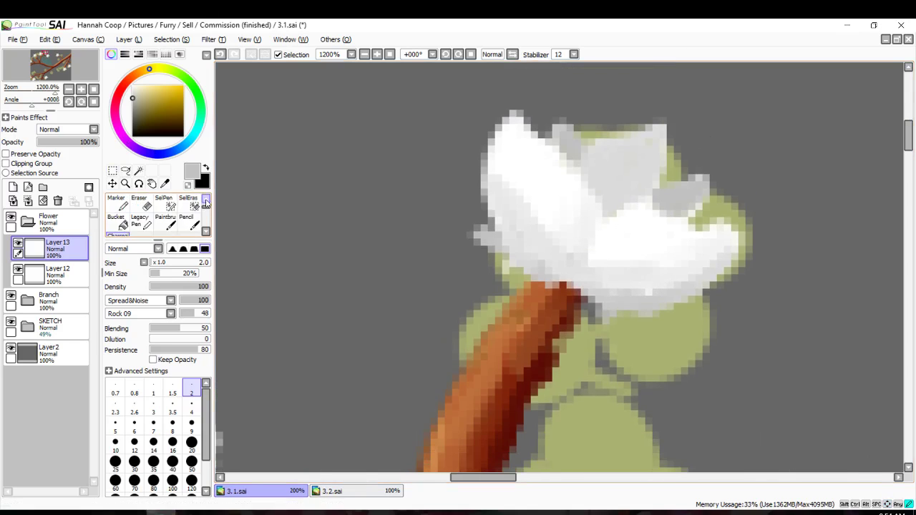
pyautogui.press('e')
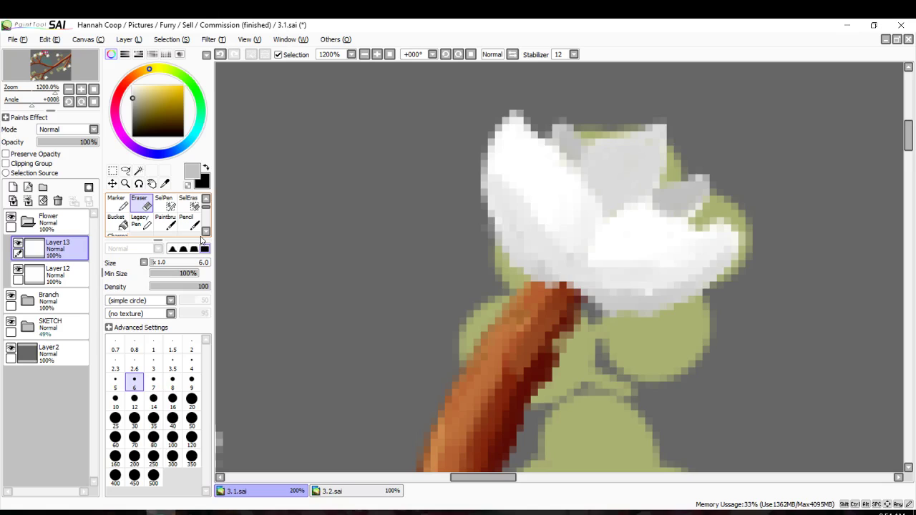
pyautogui.scroll(-1, 143, 215)
pyautogui.click(122, 220)
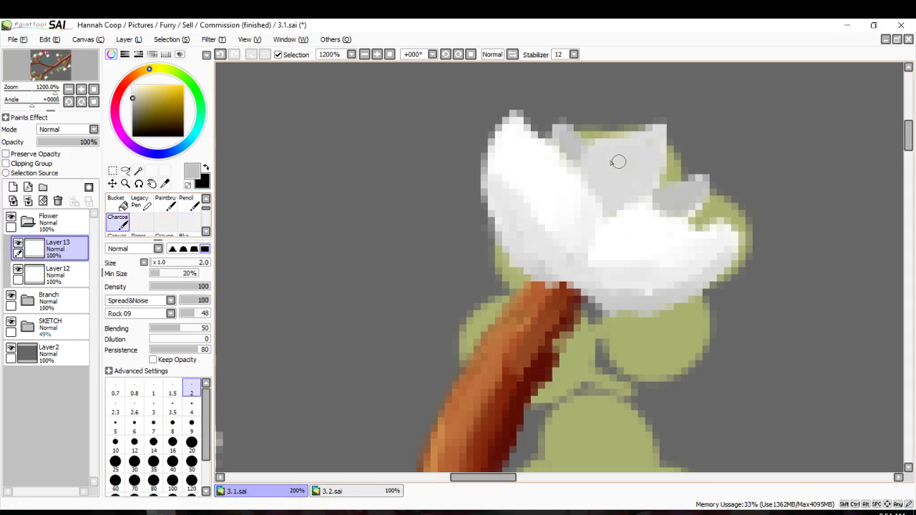
pyautogui.scroll(1, 618, 161)
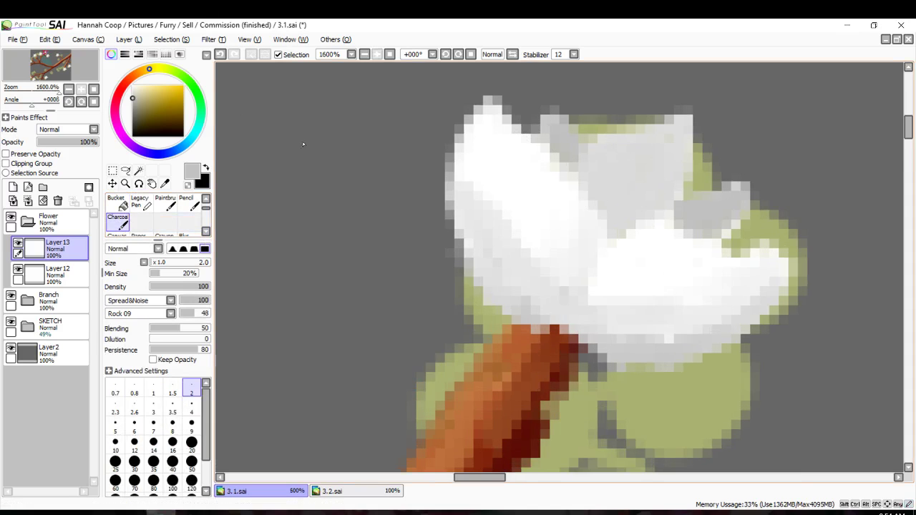
pyautogui.moveTo(644, 113)
pyautogui.mouseDown()
pyautogui.moveTo(629, 96)
pyautogui.moveTo(685, 106)
pyautogui.mouseUp()
pyautogui.hotkey('ctrl', 'z')
# Pick a slightly darker grey and shade and extend the blossom's three back petals.
pyautogui.click(131, 101)
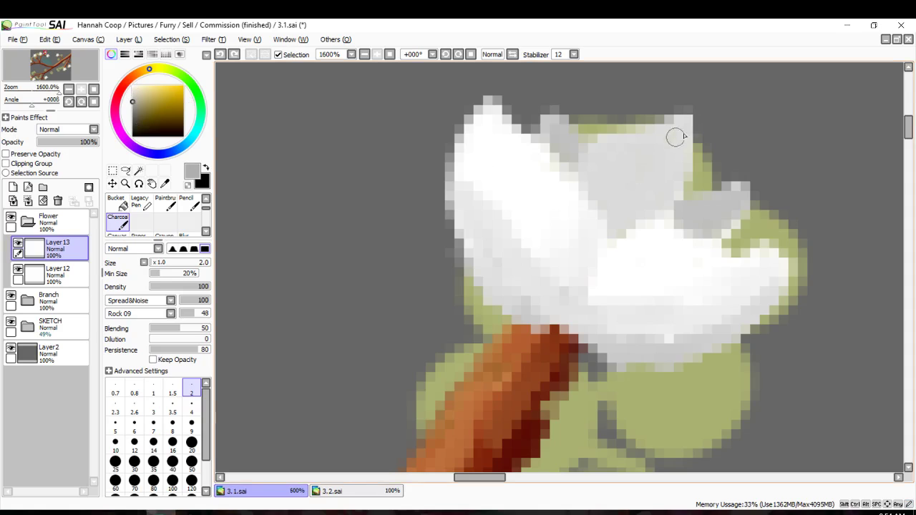
pyautogui.moveTo(720, 137)
pyautogui.mouseDown()
pyautogui.moveTo(610, 229)
pyautogui.moveTo(689, 161)
pyautogui.moveTo(690, 124)
pyautogui.moveTo(711, 129)
pyautogui.moveTo(656, 150)
pyautogui.moveTo(617, 195)
pyautogui.mouseUp()
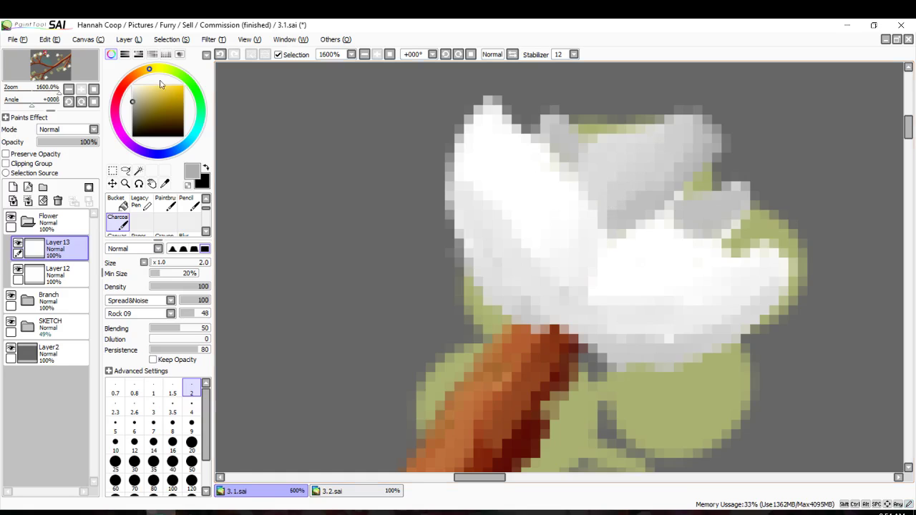
pyautogui.moveTo(561, 108)
pyautogui.mouseDown()
pyautogui.moveTo(561, 133)
pyautogui.moveTo(561, 123)
pyautogui.moveTo(568, 142)
pyautogui.moveTo(547, 129)
pyautogui.mouseUp()
pyautogui.moveTo(698, 215)
pyautogui.mouseDown()
pyautogui.moveTo(742, 195)
pyautogui.moveTo(703, 222)
pyautogui.moveTo(668, 214)
pyautogui.moveTo(698, 206)
pyautogui.mouseUp()
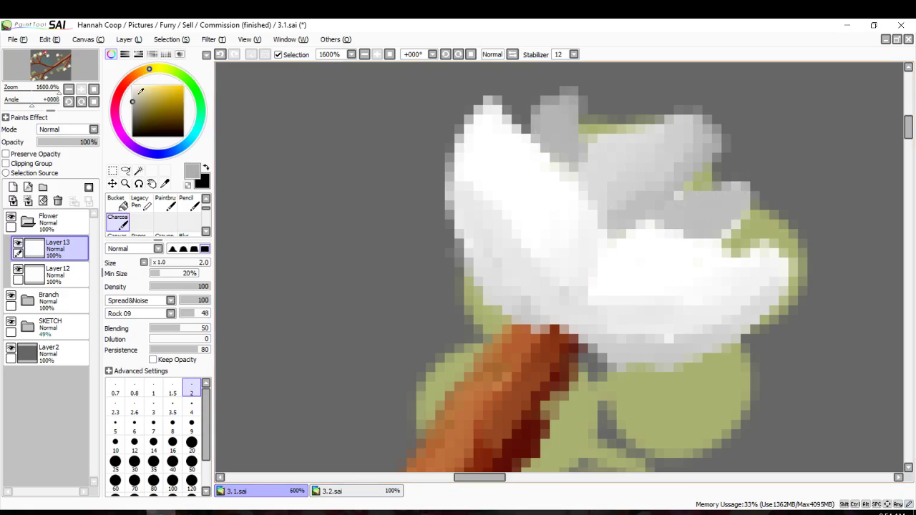
# Pick a pale cream and tint the tips and upper edges of the blossom's front and back petals.
pyautogui.click(139, 86)
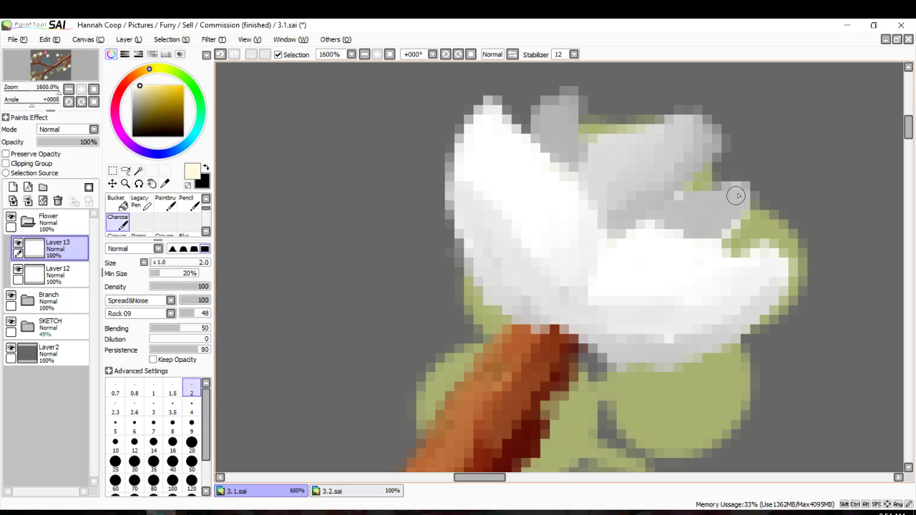
pyautogui.moveTo(750, 164)
pyautogui.mouseDown()
pyautogui.moveTo(678, 213)
pyautogui.moveTo(738, 202)
pyautogui.moveTo(677, 206)
pyautogui.mouseUp()
pyautogui.moveTo(567, 108)
pyautogui.mouseDown()
pyautogui.moveTo(537, 114)
pyautogui.moveTo(551, 148)
pyautogui.moveTo(551, 106)
pyautogui.moveTo(553, 153)
pyautogui.moveTo(611, 159)
pyautogui.moveTo(686, 119)
pyautogui.moveTo(671, 96)
pyautogui.moveTo(648, 134)
pyautogui.moveTo(601, 155)
pyautogui.moveTo(591, 182)
pyautogui.moveTo(702, 123)
pyautogui.moveTo(616, 180)
pyautogui.mouseUp()
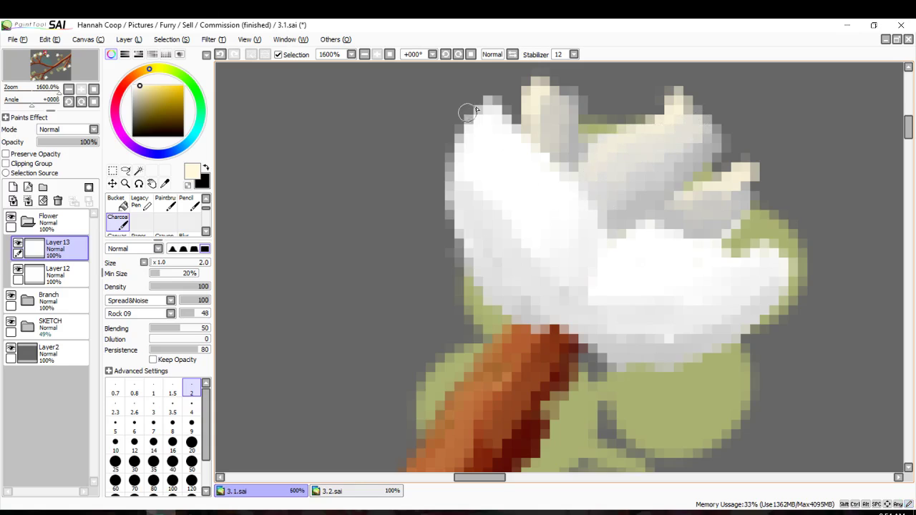
pyautogui.moveTo(451, 92)
pyautogui.mouseDown()
pyautogui.moveTo(473, 145)
pyautogui.moveTo(481, 112)
pyautogui.moveTo(537, 167)
pyautogui.moveTo(493, 108)
pyautogui.moveTo(464, 157)
pyautogui.moveTo(481, 122)
pyautogui.mouseUp()
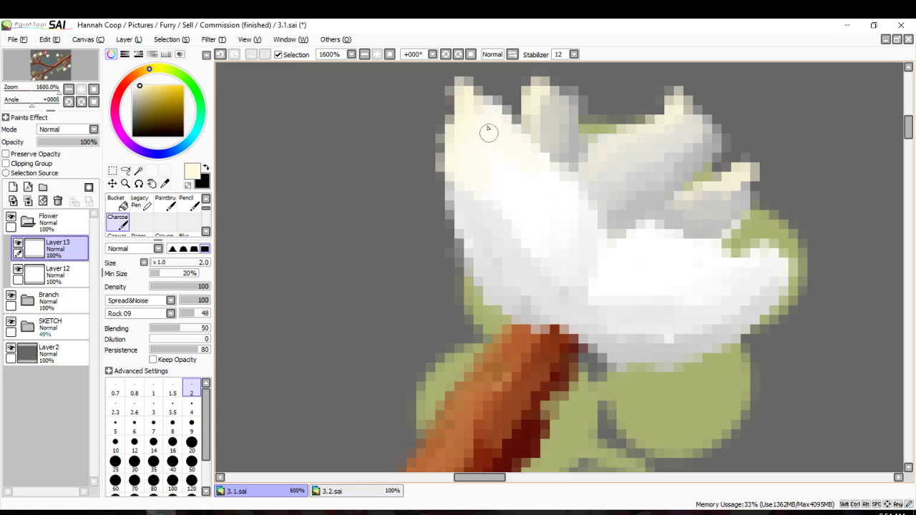
pyautogui.moveTo(786, 241)
pyautogui.mouseDown()
pyautogui.moveTo(719, 258)
pyautogui.moveTo(657, 240)
pyautogui.moveTo(623, 244)
pyautogui.moveTo(606, 266)
pyautogui.moveTo(625, 252)
pyautogui.moveTo(744, 256)
pyautogui.mouseUp()
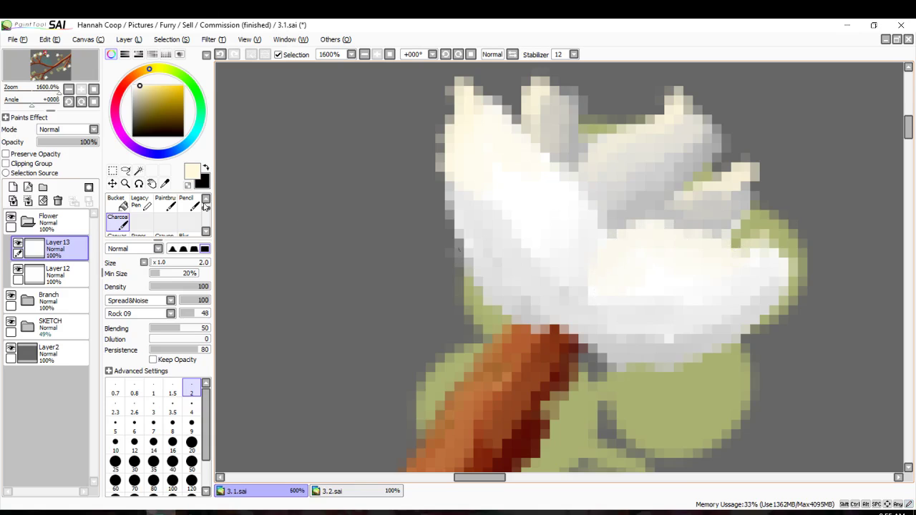
# Trim the tips and edges of the blossom's petals with the Eraser at size 2.
pyautogui.scroll(1, 112, 216)
pyautogui.click(141, 206)
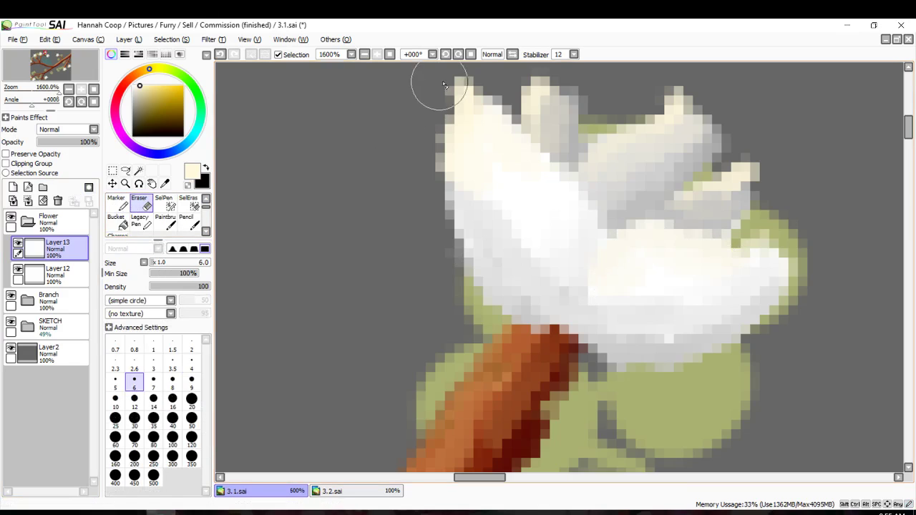
pyautogui.scroll(3, 401, 157)
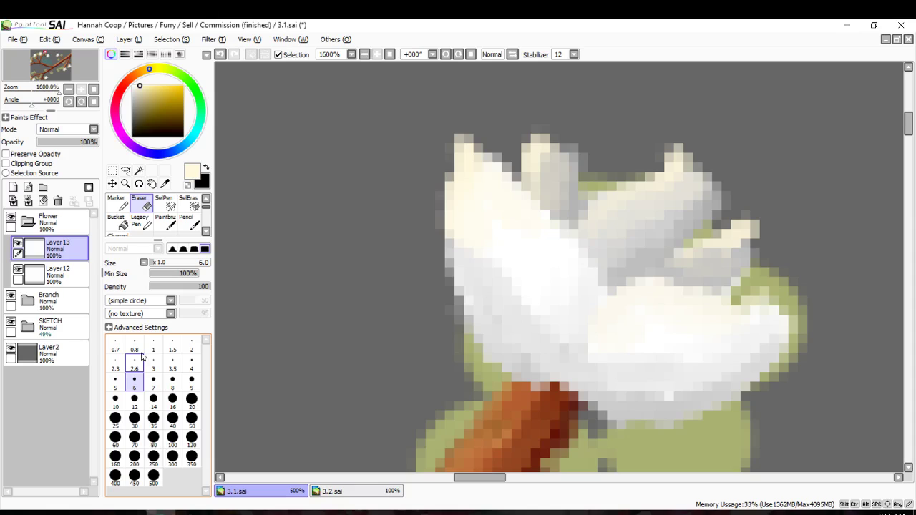
pyautogui.click(190, 347)
pyautogui.moveTo(532, 127)
pyautogui.mouseDown()
pyautogui.moveTo(516, 165)
pyautogui.moveTo(585, 151)
pyautogui.mouseUp()
pyautogui.moveTo(682, 138); pyautogui.dragTo(651, 170)
pyautogui.moveTo(720, 222)
pyautogui.mouseDown()
pyautogui.moveTo(760, 234)
pyautogui.moveTo(703, 229)
pyautogui.mouseUp()
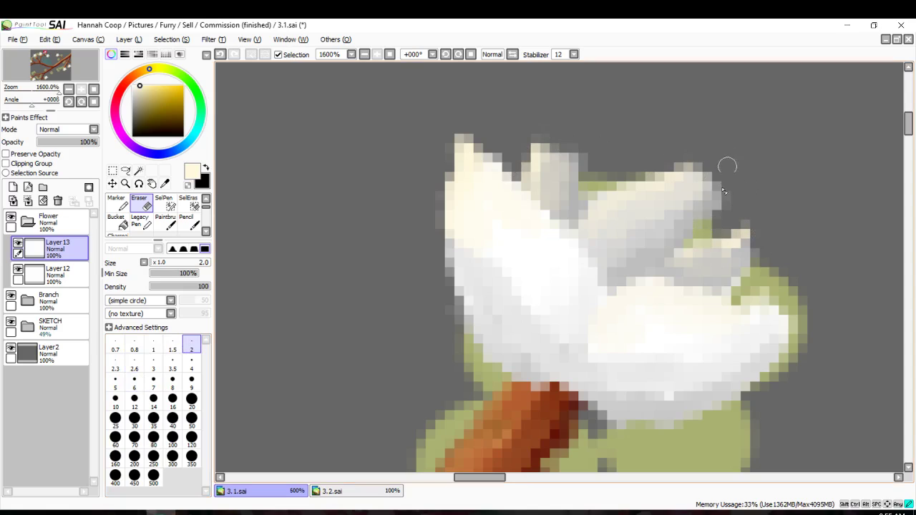
pyautogui.moveTo(726, 169)
pyautogui.mouseDown()
pyautogui.moveTo(706, 219)
pyautogui.moveTo(714, 190)
pyautogui.mouseUp()
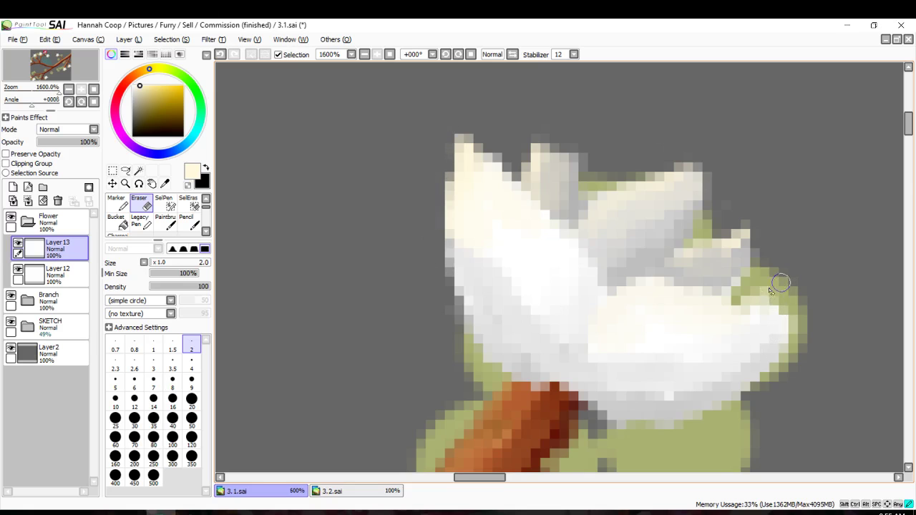
# Examine the shaded blossom in the whole painting and compare it with the neighbouring open blossom.
pyautogui.scroll(-3, 564, 405)
pyautogui.scroll(-4, 563, 404)
pyautogui.scroll(-3, 562, 402)
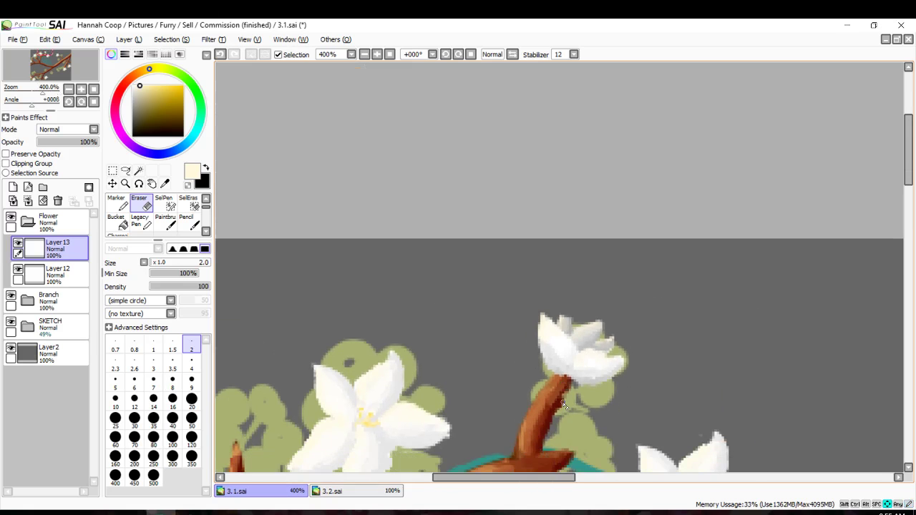
pyautogui.scroll(-4, 563, 401)
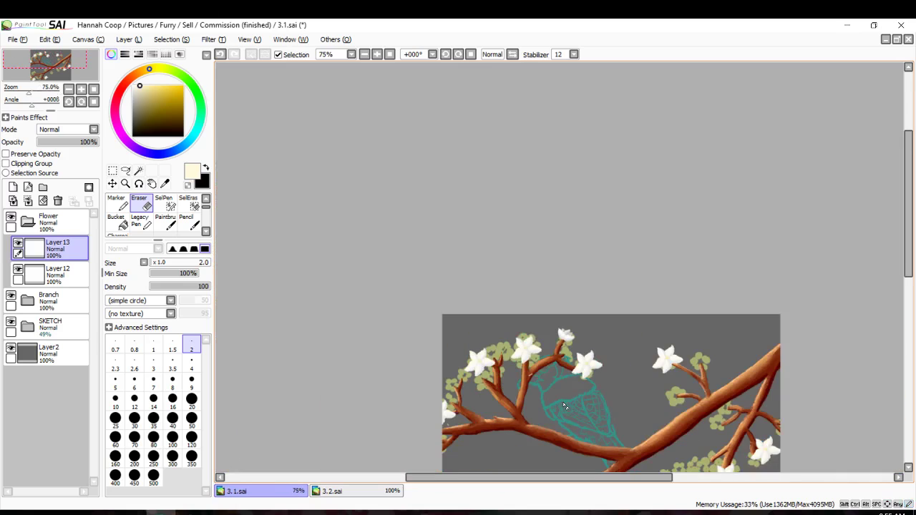
pyautogui.scroll(-5, 563, 405)
pyautogui.scroll(2, 564, 405)
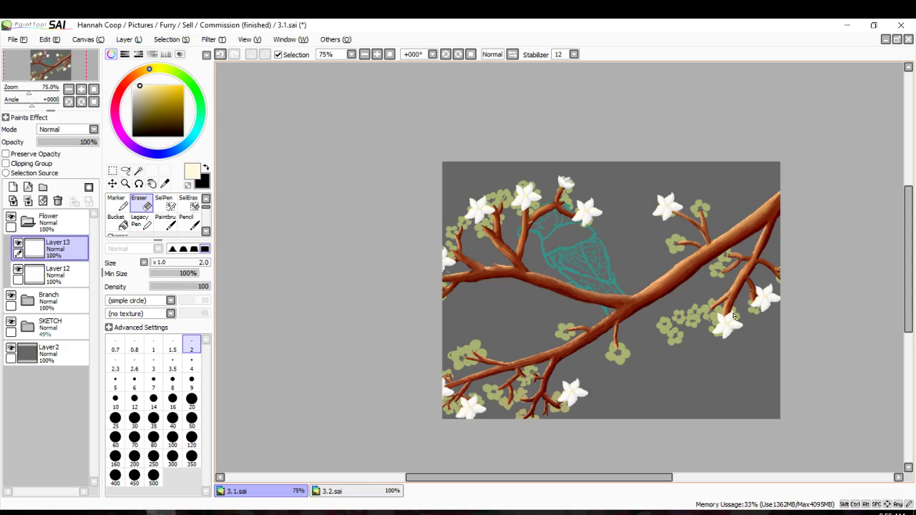
pyautogui.scroll(3, 587, 229)
pyautogui.scroll(3, 747, 136)
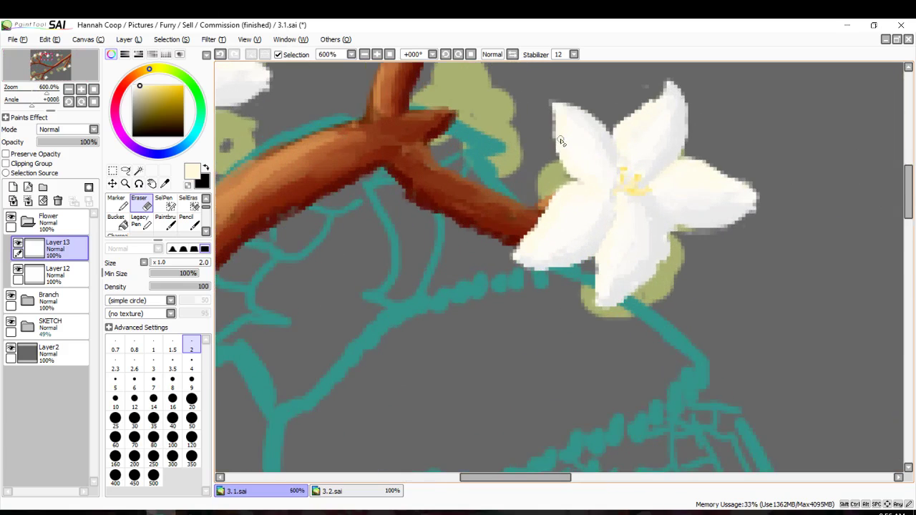
# Add a new layer at the top of the Flower folder and choose the Paper-textured Pencil with a golden yellow for the side-view blossom.
pyautogui.press('Up')
pyautogui.press('Up')
pyautogui.press('Up')
pyautogui.press('Up')
pyautogui.press('Up')
pyautogui.press('Up')
pyautogui.press('Up')
pyautogui.press('Up')
pyautogui.press('Up')
pyautogui.press('Up')
pyautogui.press('Up')
pyautogui.press('Up')
pyautogui.press('Left')
pyautogui.press('Left')
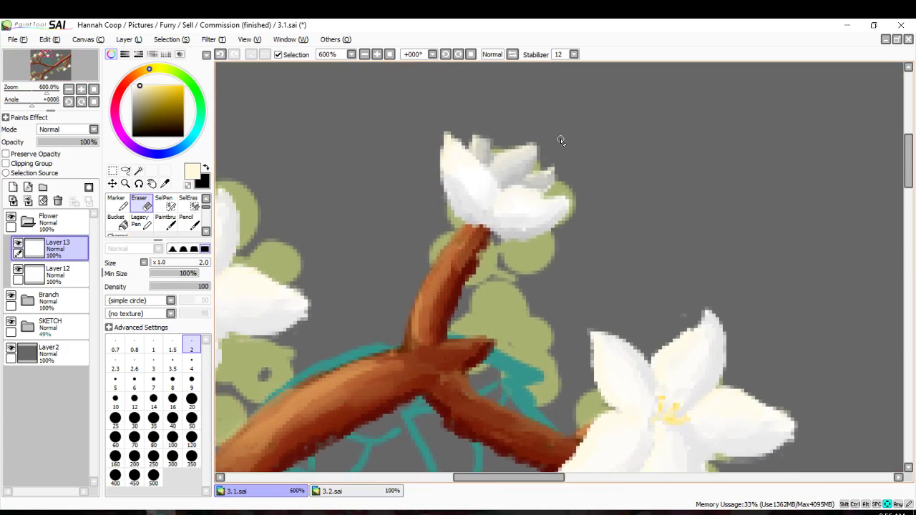
pyautogui.scroll(3, 489, 236)
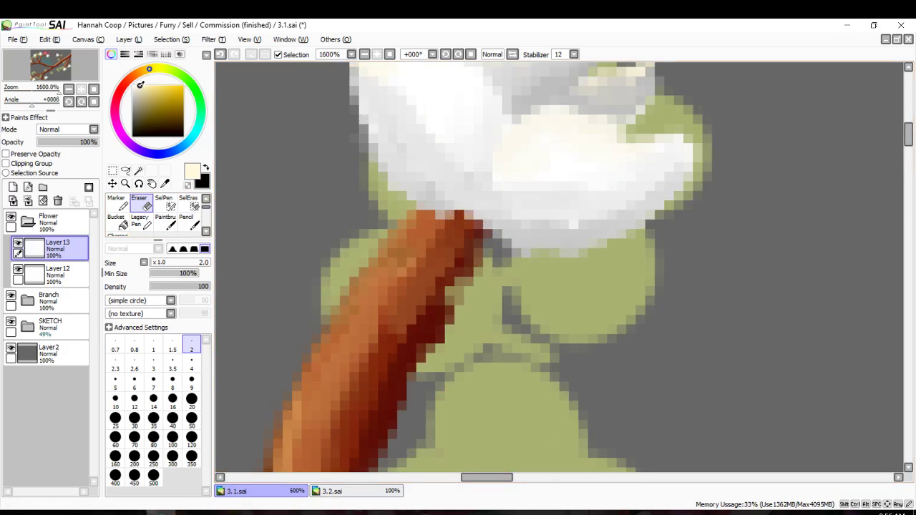
pyautogui.click(12, 187)
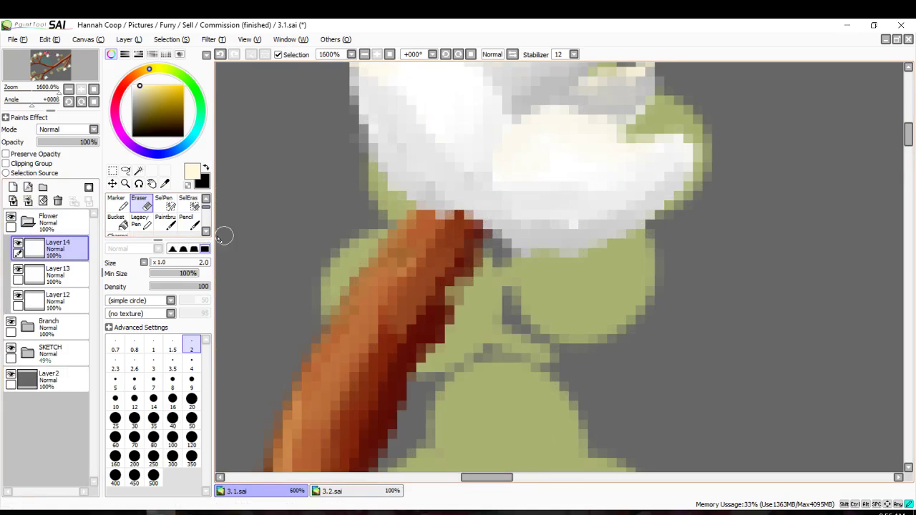
pyautogui.click(205, 229)
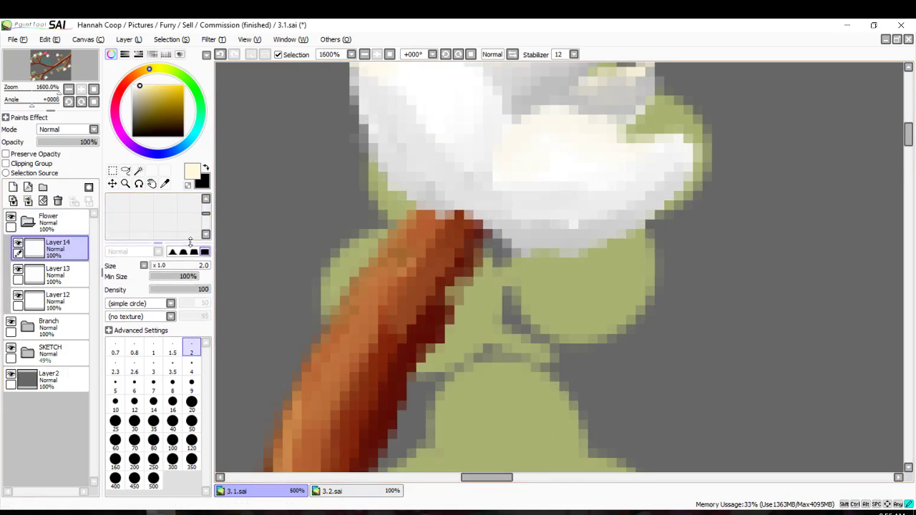
pyautogui.moveTo(206, 212); pyautogui.dragTo(206, 206)
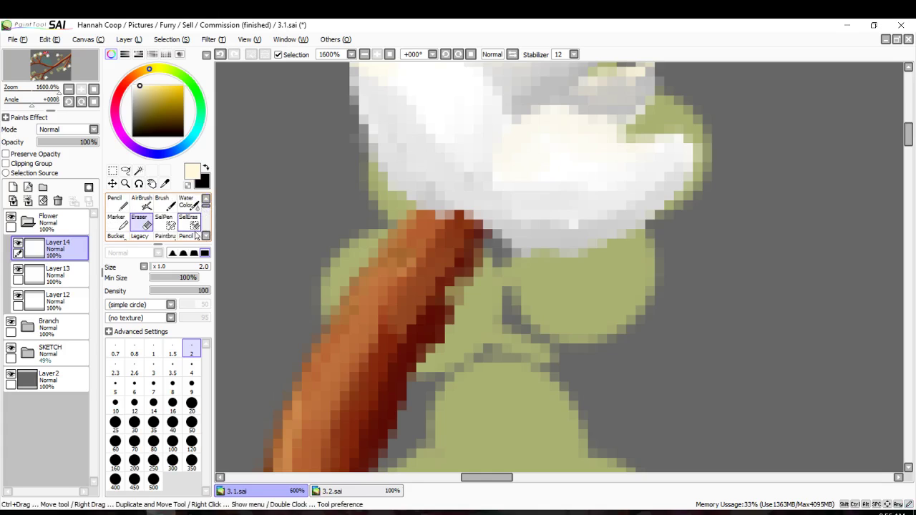
pyautogui.click(205, 236)
pyautogui.click(189, 222)
pyautogui.press('Up')
pyautogui.click(164, 89)
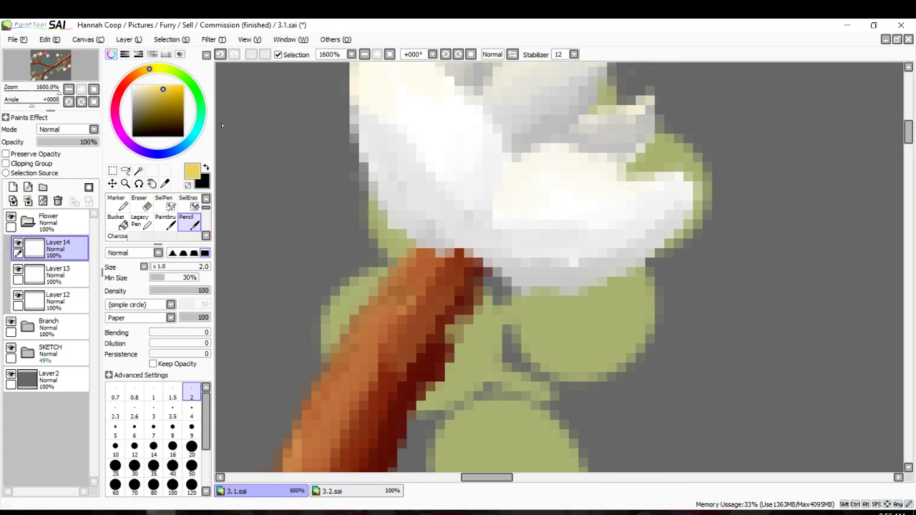
pyautogui.scroll(3, 517, 143)
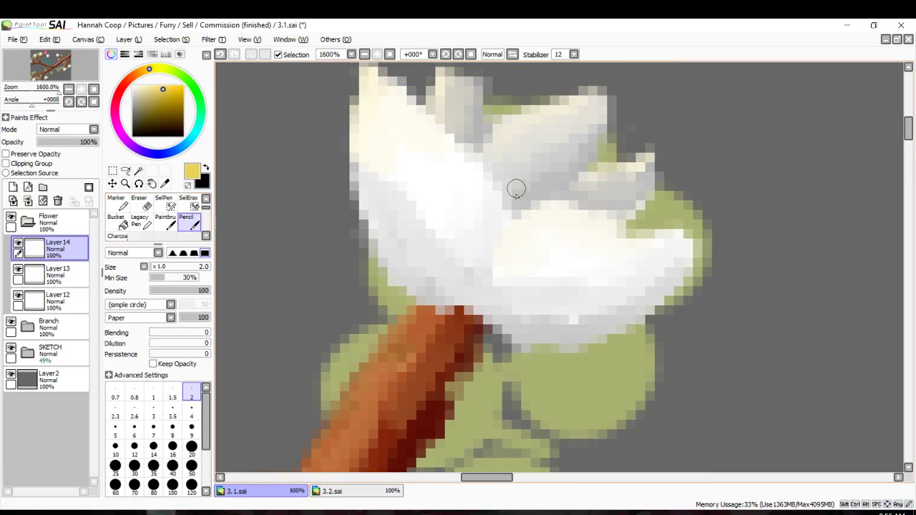
pyautogui.moveTo(523, 214)
pyautogui.mouseDown()
pyautogui.moveTo(492, 121)
pyautogui.moveTo(518, 215)
pyautogui.moveTo(575, 146)
pyautogui.mouseUp()
pyautogui.moveTo(482, 151); pyautogui.dragTo(513, 215)
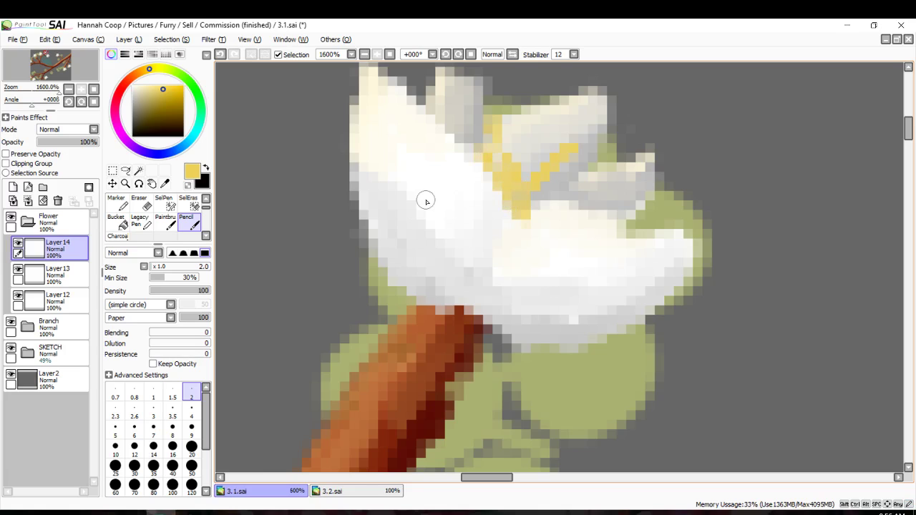
pyautogui.hotkey('ctrl', 'z')
pyautogui.hotkey('ctrl', 'z')
pyautogui.hotkey('ctrl', 'z')
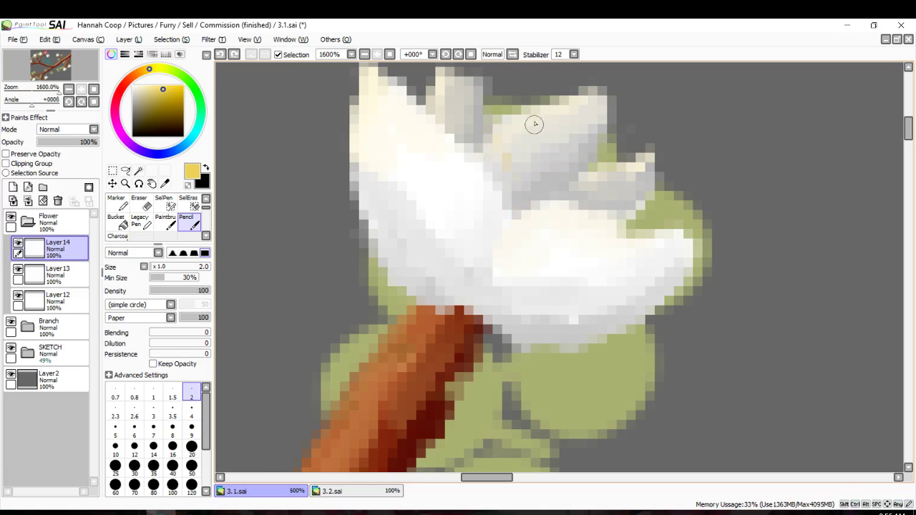
# Paint golden-yellow stamens rising from the centre of the side-view blossom and trim their base with the Eraser.
pyautogui.moveTo(513, 211)
pyautogui.mouseDown()
pyautogui.moveTo(512, 168)
pyautogui.moveTo(506, 208)
pyautogui.moveTo(528, 211)
pyautogui.mouseUp()
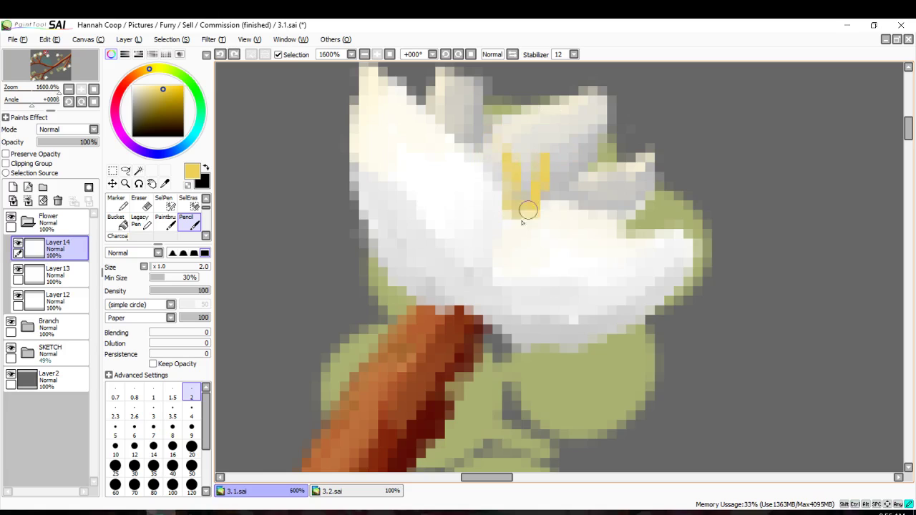
pyautogui.doubleClick(138, 204)
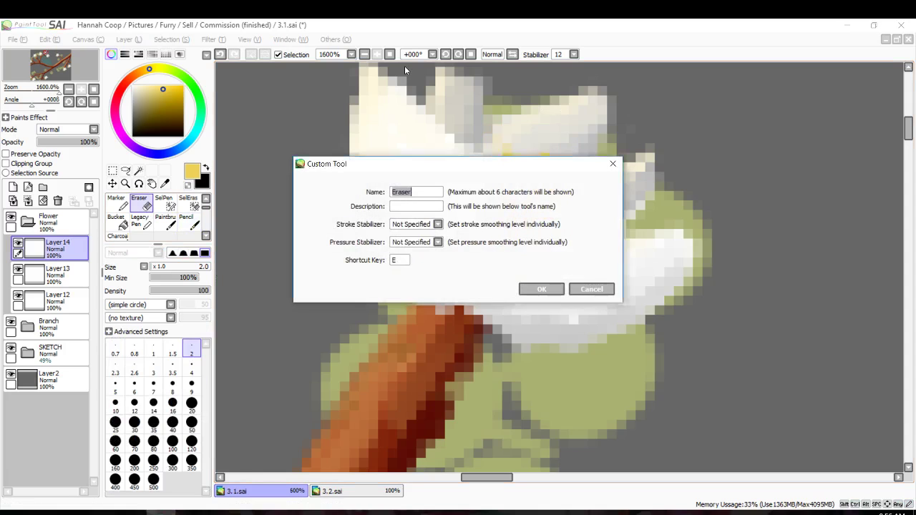
pyautogui.click(586, 288)
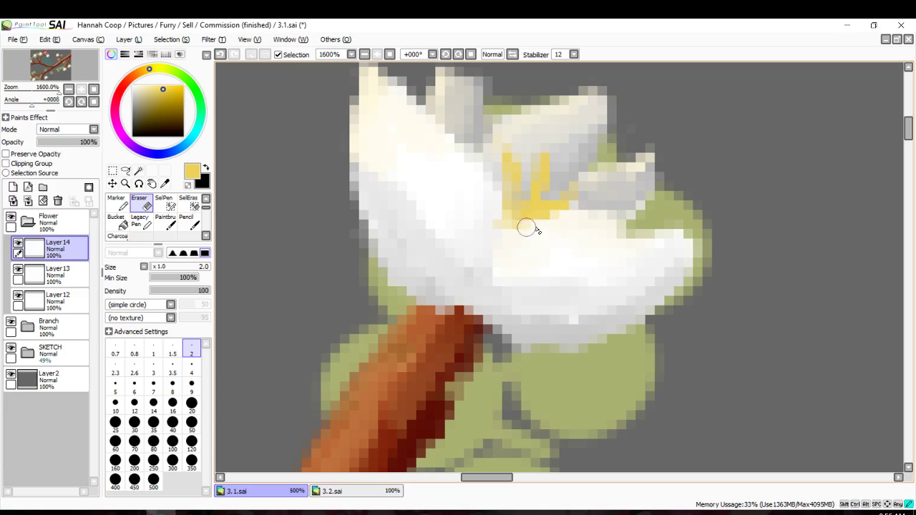
pyautogui.moveTo(558, 228)
pyautogui.mouseDown()
pyautogui.moveTo(497, 233)
pyautogui.moveTo(483, 194)
pyautogui.moveTo(504, 233)
pyautogui.moveTo(558, 229)
pyautogui.mouseUp()
pyautogui.scroll(-6, 467, 239)
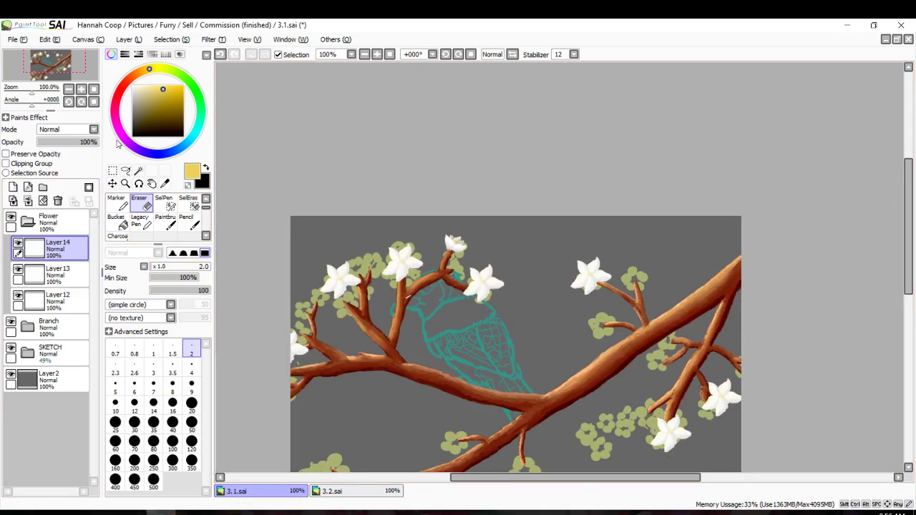
# Pick a near-white grey and paint over the side-view blossom's back petals and stamens with the Pencil at size 2.3.
pyautogui.moveTo(138, 96); pyautogui.dragTo(132, 85)
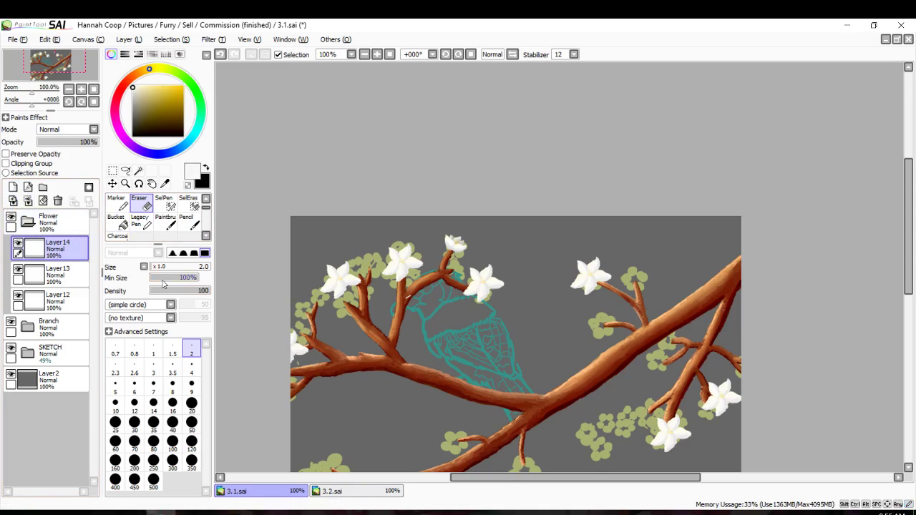
pyautogui.scroll(6, 322, 304)
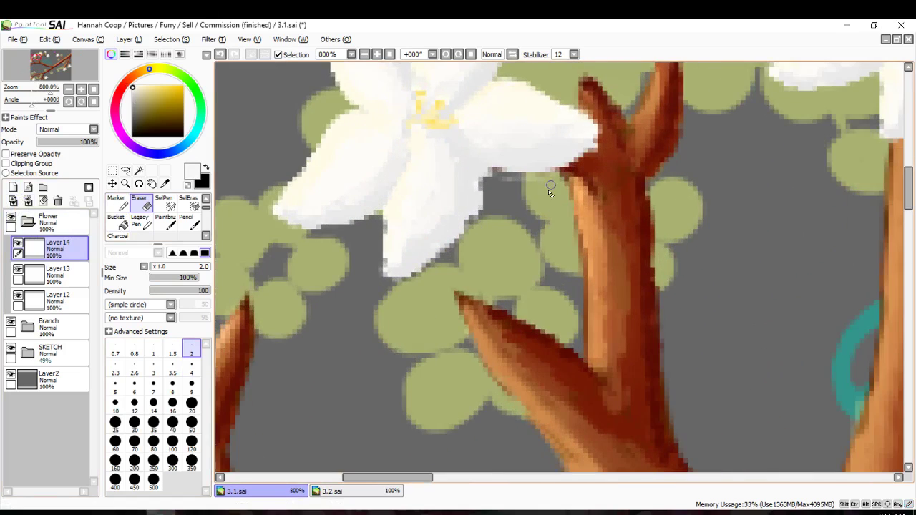
pyautogui.press('Up')
pyautogui.press('Up')
pyautogui.press('Up')
pyautogui.press('Up')
pyautogui.press('Up')
pyautogui.press('Up')
pyautogui.press('Up')
pyautogui.press('Up')
pyautogui.press('Up')
pyautogui.press('Up')
pyautogui.press('Up')
pyautogui.press('Up')
pyautogui.press('Right')
pyautogui.press('Right')
pyautogui.press('Right')
pyautogui.press('Right')
pyautogui.press('Right')
pyautogui.press('Right')
pyautogui.press('Right')
pyautogui.press('Right')
pyautogui.press('Right')
pyautogui.press('Right')
pyautogui.press('Right')
pyautogui.press('Right')
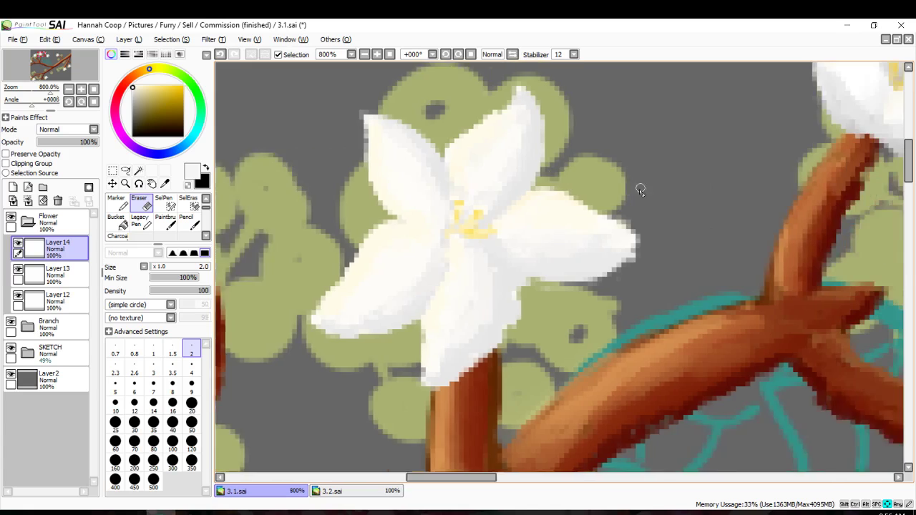
pyautogui.press('Up')
pyautogui.scroll(1, 606, 151)
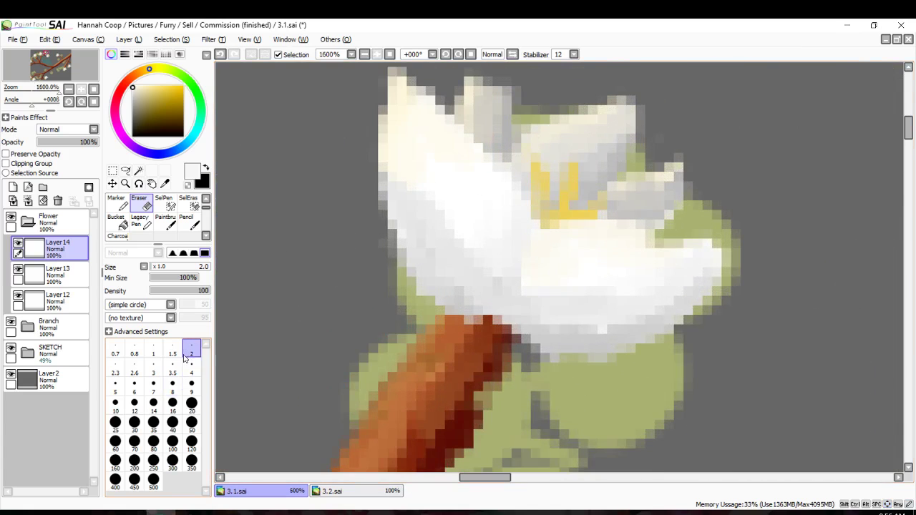
pyautogui.scroll(1, 155, 227)
pyautogui.click(120, 205)
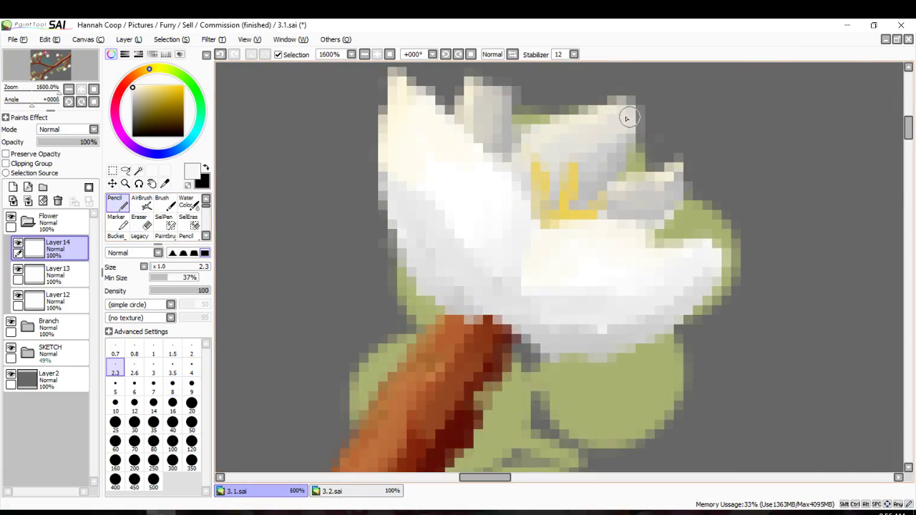
pyautogui.moveTo(583, 115)
pyautogui.mouseDown()
pyautogui.moveTo(533, 166)
pyautogui.moveTo(547, 136)
pyautogui.moveTo(538, 209)
pyautogui.moveTo(555, 215)
pyautogui.moveTo(601, 177)
pyautogui.moveTo(622, 133)
pyautogui.moveTo(608, 136)
pyautogui.moveTo(591, 165)
pyautogui.moveTo(541, 209)
pyautogui.moveTo(550, 161)
pyautogui.moveTo(604, 129)
pyautogui.moveTo(616, 152)
pyautogui.moveTo(580, 224)
pyautogui.moveTo(568, 220)
pyautogui.moveTo(593, 189)
pyautogui.moveTo(580, 213)
pyautogui.moveTo(677, 171)
pyautogui.moveTo(637, 219)
pyautogui.moveTo(606, 216)
pyautogui.moveTo(654, 193)
pyautogui.mouseUp()
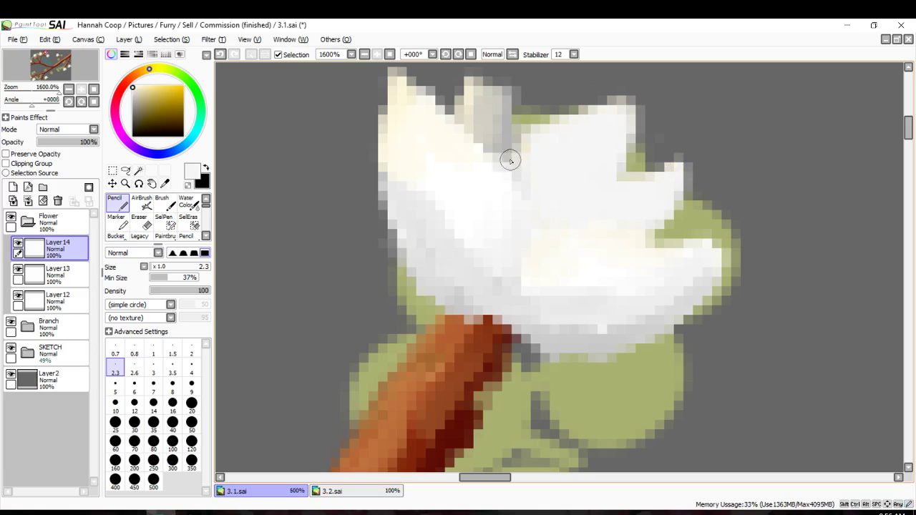
pyautogui.moveTo(510, 160)
pyautogui.mouseDown()
pyautogui.moveTo(474, 92)
pyautogui.moveTo(487, 143)
pyautogui.moveTo(496, 116)
pyautogui.moveTo(504, 150)
pyautogui.mouseUp()
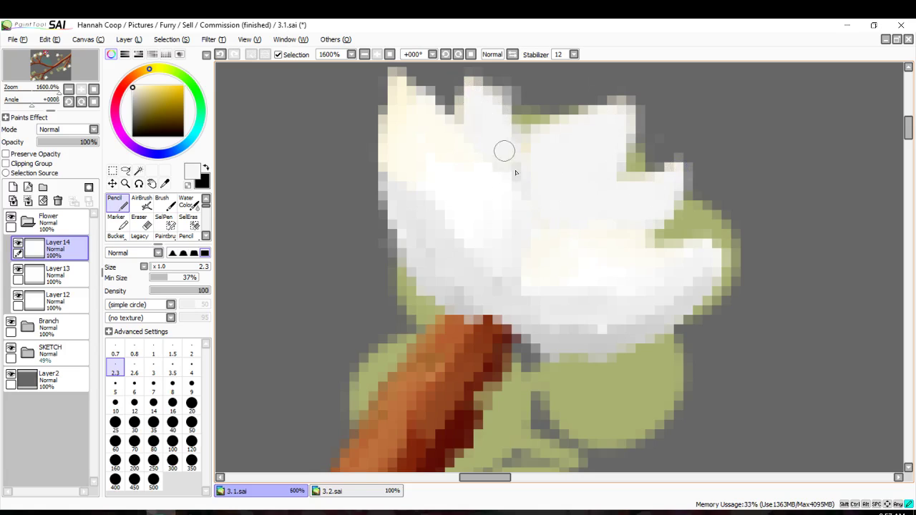
# Try the Multiply blending mode on the near-white layer, then set it to Luminosity at 13% opacity.
pyautogui.click(77, 130)
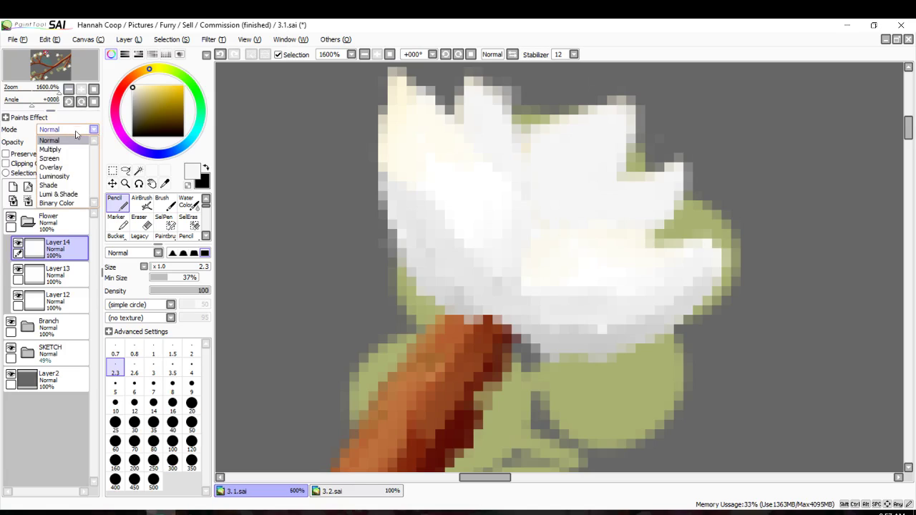
pyautogui.click(65, 149)
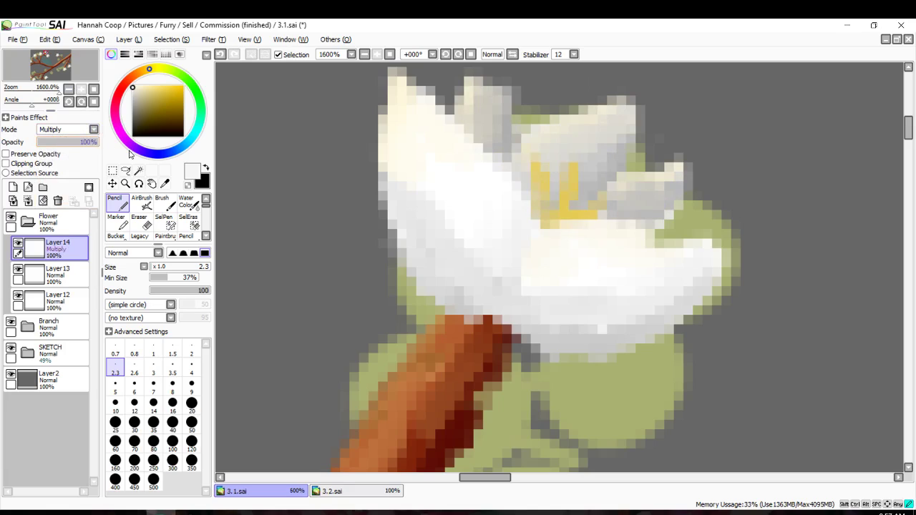
pyautogui.click(76, 132)
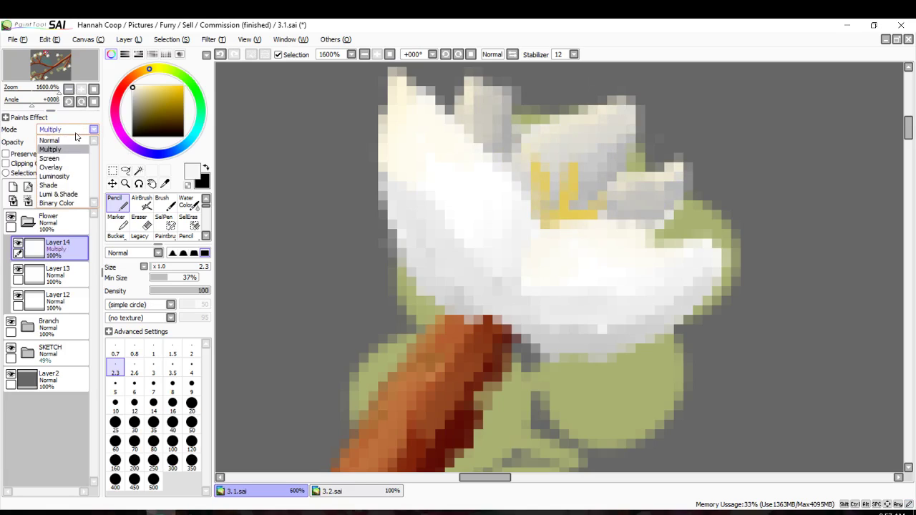
pyautogui.click(55, 176)
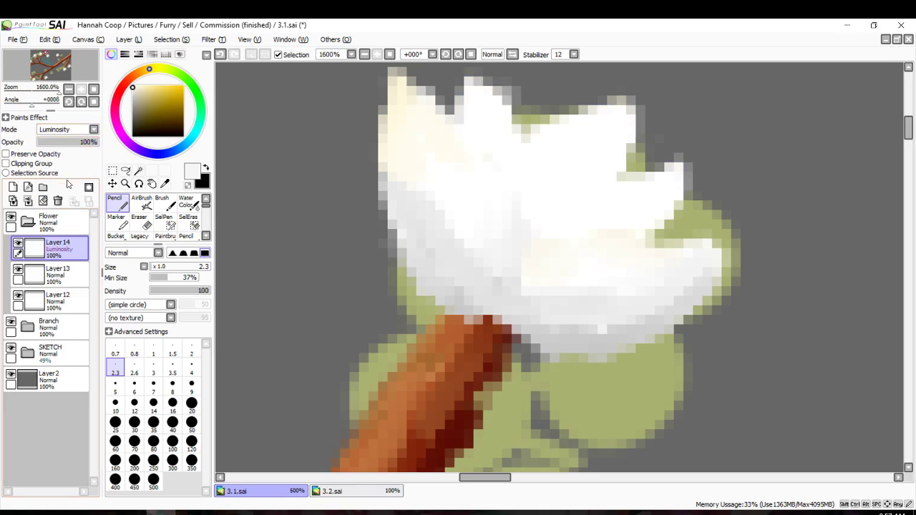
pyautogui.moveTo(80, 141); pyautogui.dragTo(43, 148)
pyautogui.scroll(-2, 356, 202)
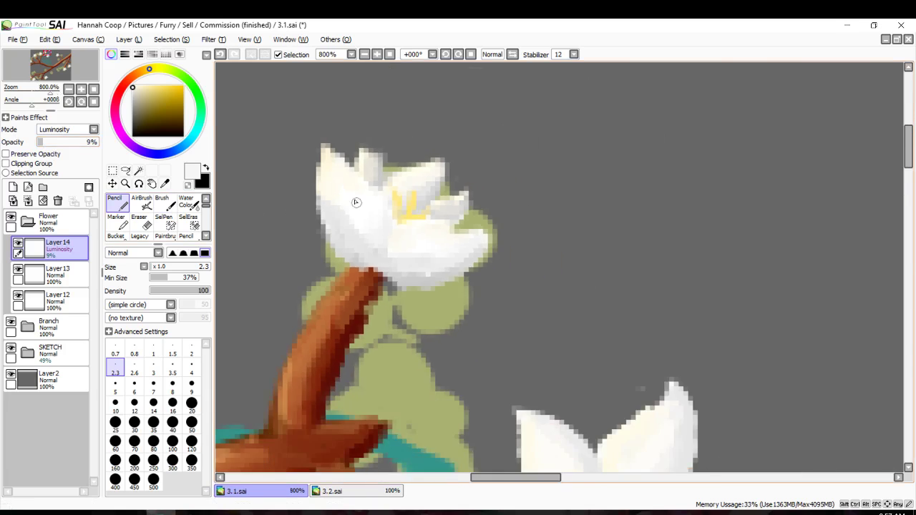
pyautogui.scroll(-5, 356, 202)
pyautogui.scroll(1, 83, 144)
pyautogui.click(46, 146)
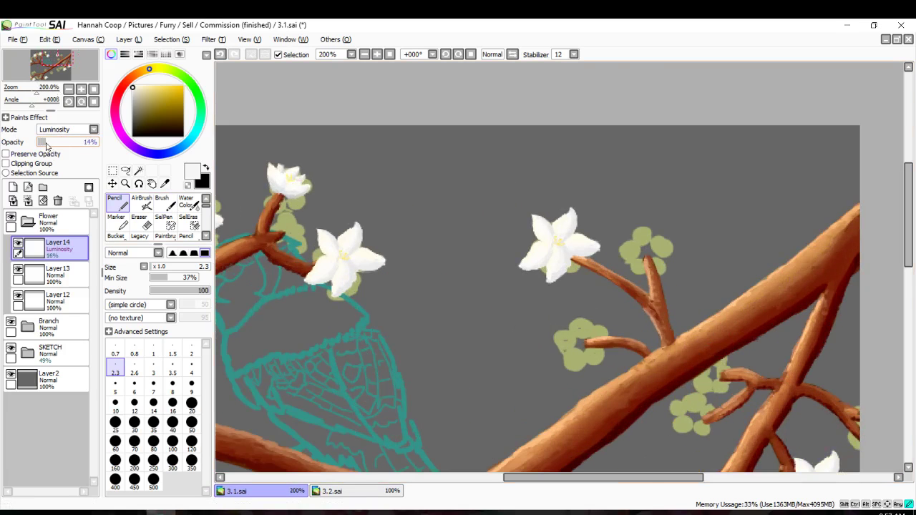
pyautogui.scroll(2, 226, 178)
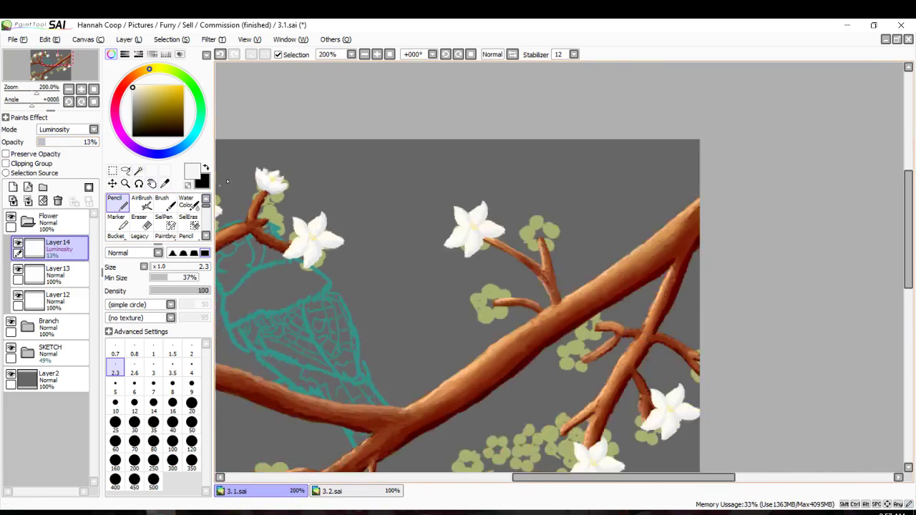
# Check the brightened blossom against the whole painting and merge the Luminosity layer down into Layer13.
pyautogui.scroll(4, 268, 259)
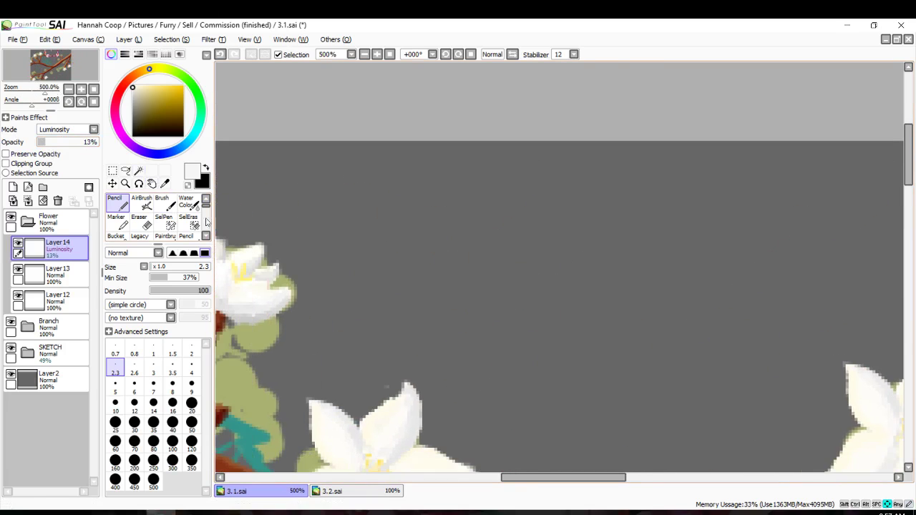
pyautogui.hscroll(-2, 265, 212)
pyautogui.scroll(2, 392, 217)
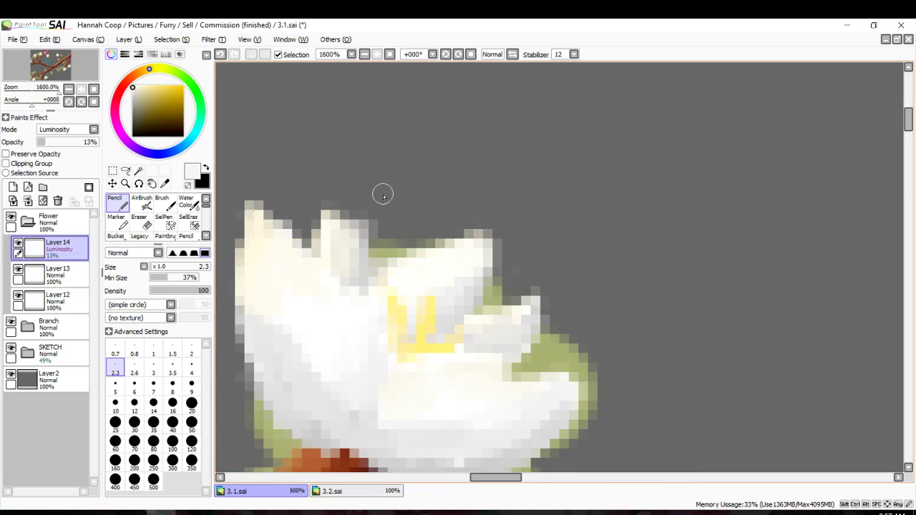
pyautogui.scroll(-6, 372, 219)
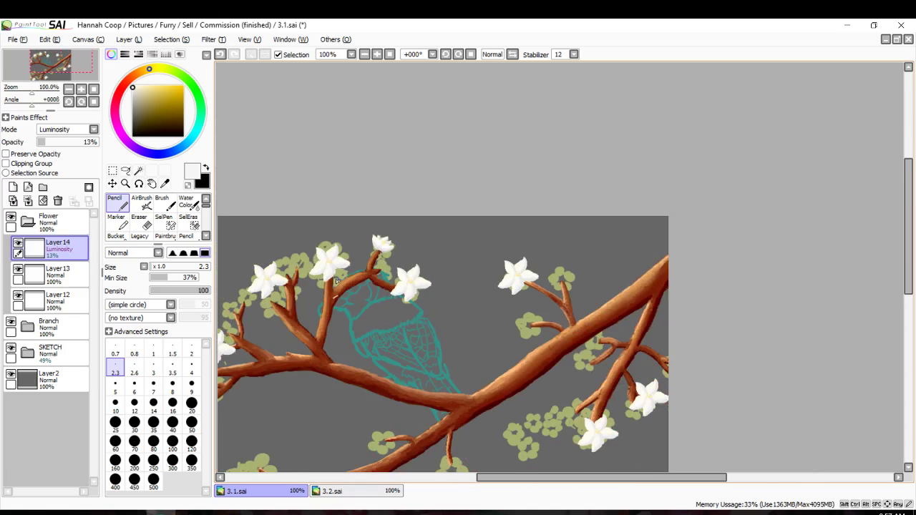
pyautogui.press('Down')
pyautogui.press('Down')
pyautogui.press('Down')
pyautogui.press('Down')
pyautogui.press('Down')
pyautogui.press('Down')
pyautogui.press('Down')
pyautogui.press('Left')
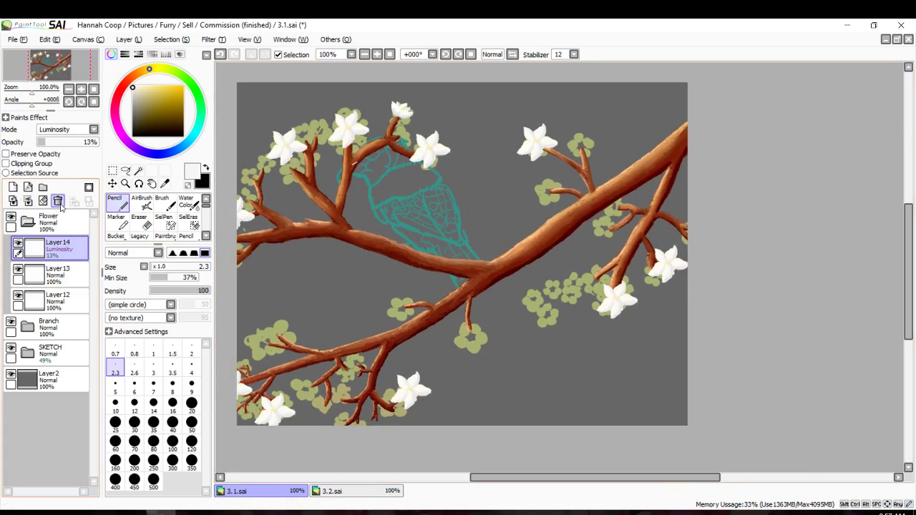
pyautogui.click(13, 201)
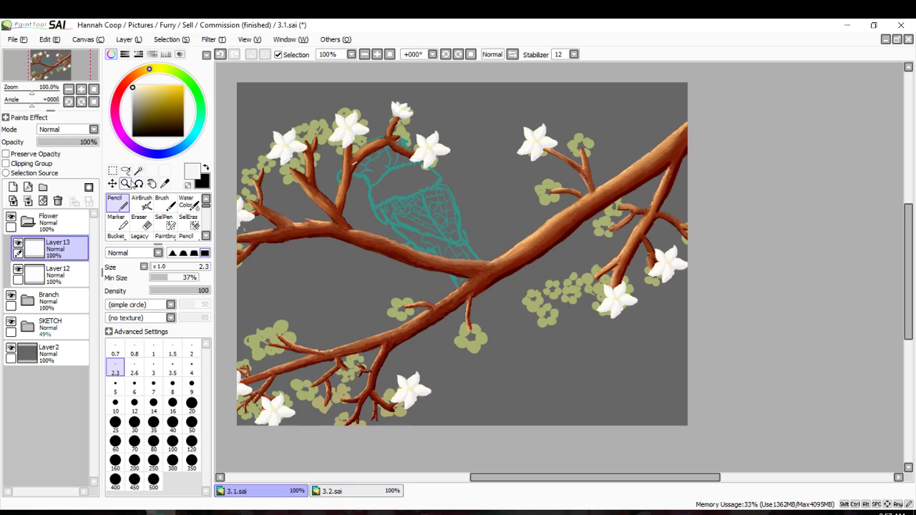
# Select the side-view blossom with a lasso outline and paste a copy of it on a new layer.
pyautogui.click(126, 170)
pyautogui.scroll(4, 430, 84)
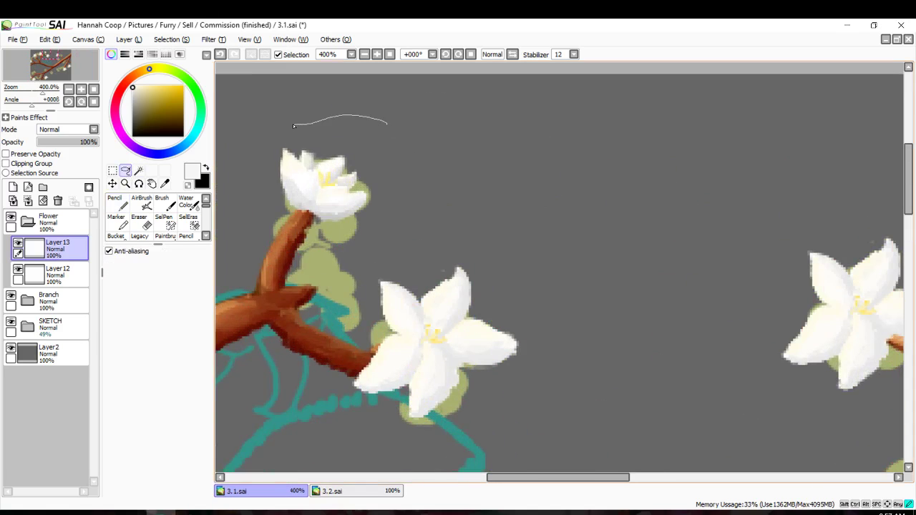
pyautogui.moveTo(304, 130); pyautogui.dragTo(290, 147)
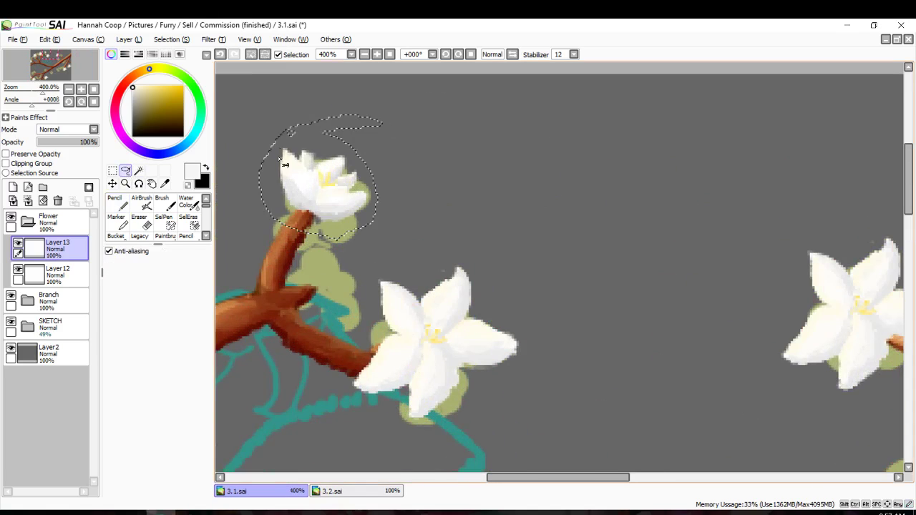
pyautogui.hotkey('ctrl', 'd')
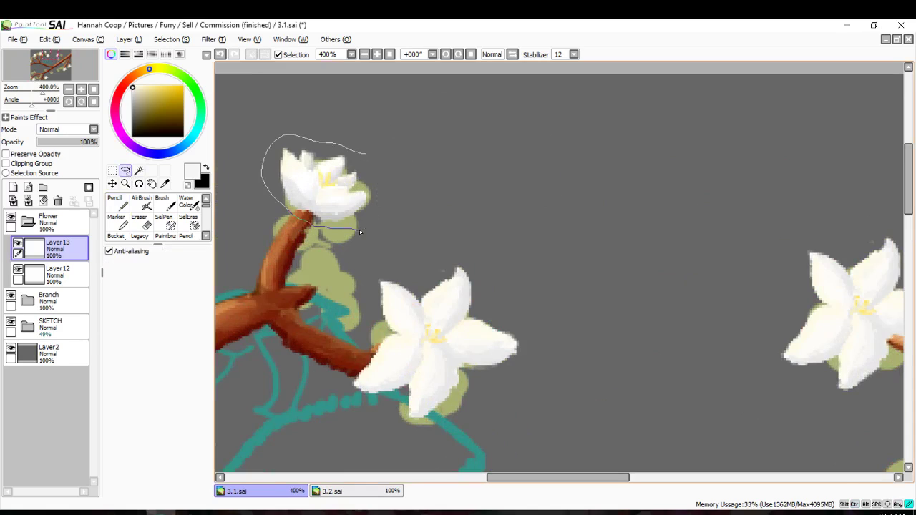
pyautogui.moveTo(377, 174); pyautogui.dragTo(361, 153)
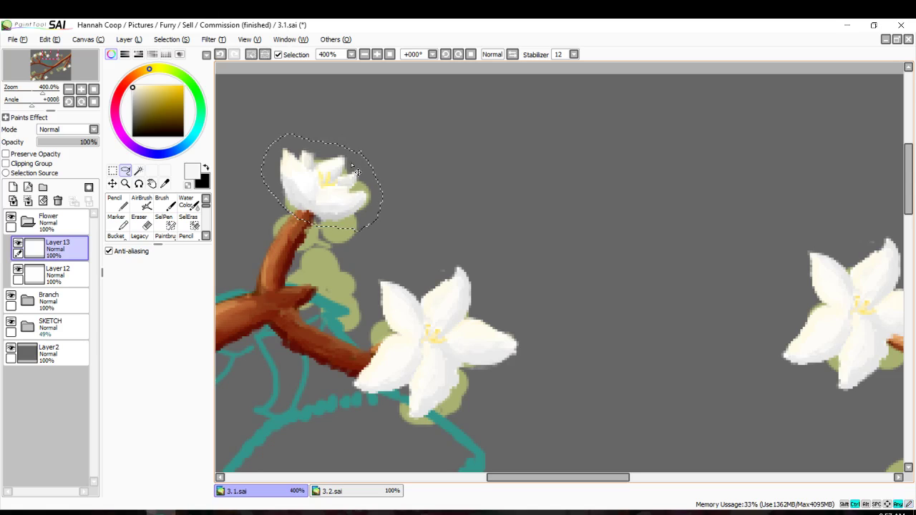
pyautogui.hotkey('ctrl', 'c')
pyautogui.hotkey('ctrl', 'v')
# Move the copied blossom to the tip of the upper-left branch's outermost twig and paste another copy.
pyautogui.scroll(-4, 332, 217)
pyautogui.click(112, 184)
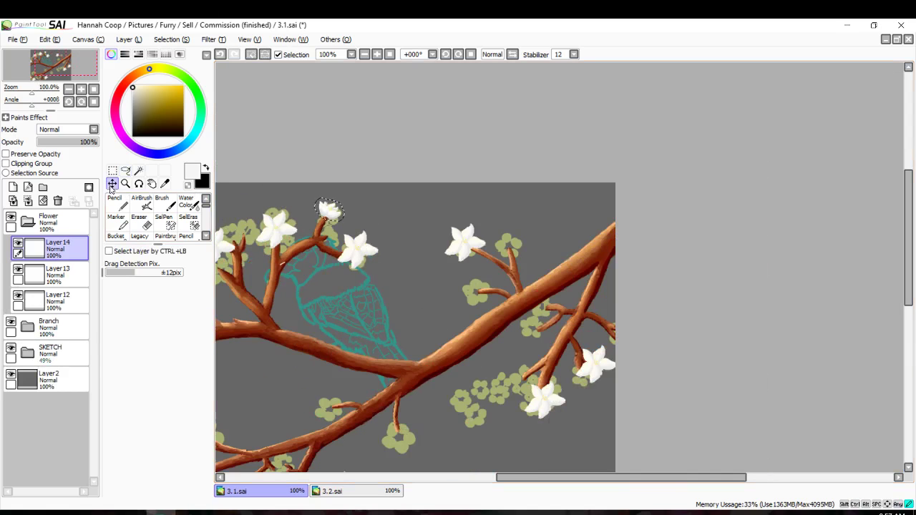
pyautogui.moveTo(330, 211); pyautogui.dragTo(381, 276)
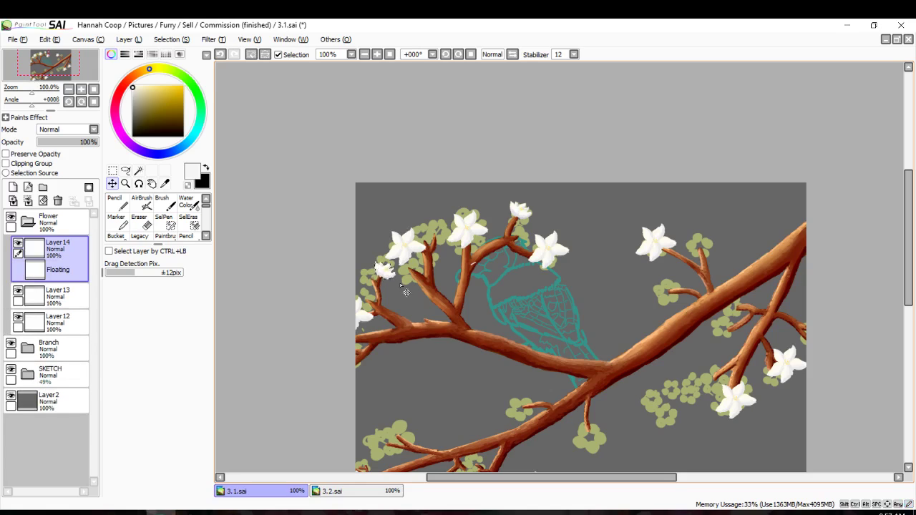
pyautogui.hotkey('ctrl', 'v')
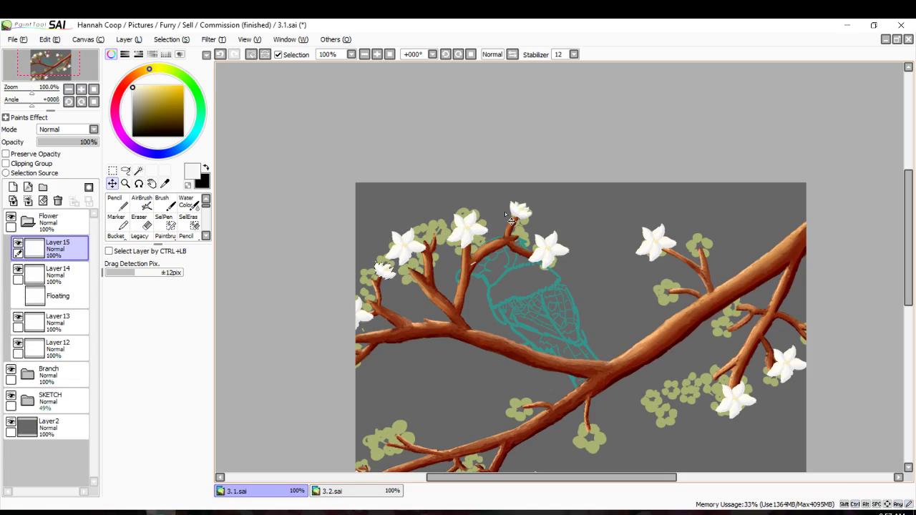
# Deselect the floating half-open blossom on Layer15, then move and rotate it onto the twig tip below the canvas's upper-right flower.
pyautogui.hotkey('ctrl', 'd')
pyautogui.moveTo(528, 219); pyautogui.dragTo(422, 377)
pyautogui.hotkey('ctrl', 't')
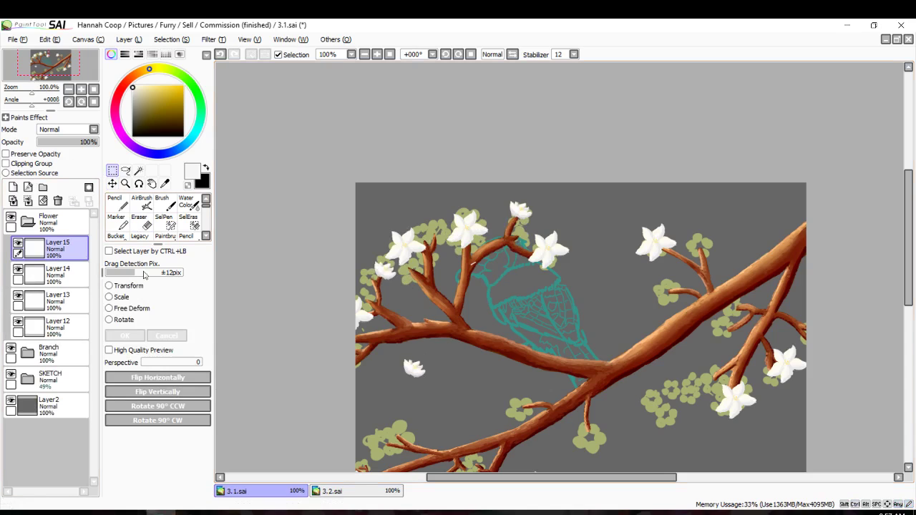
pyautogui.click(110, 320)
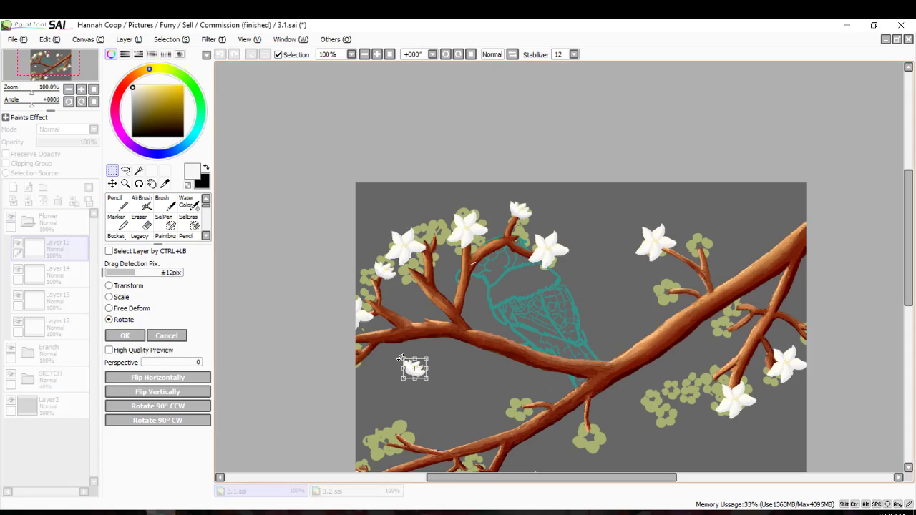
pyautogui.moveTo(401, 357); pyautogui.dragTo(666, 293)
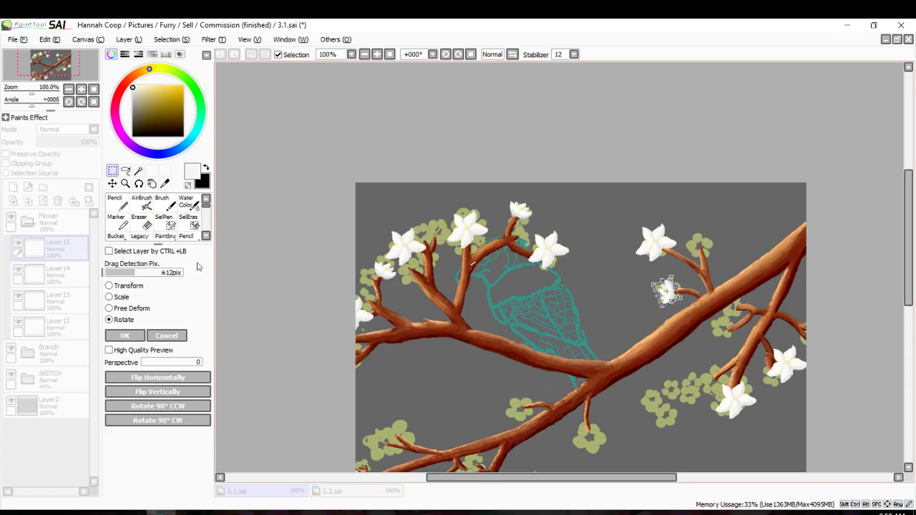
pyautogui.click(126, 333)
# Paste another half-open blossom, place it on the twig at the canvas's right edge and rotate it to follow the twig.
pyautogui.hotkey('ctrl', 'v')
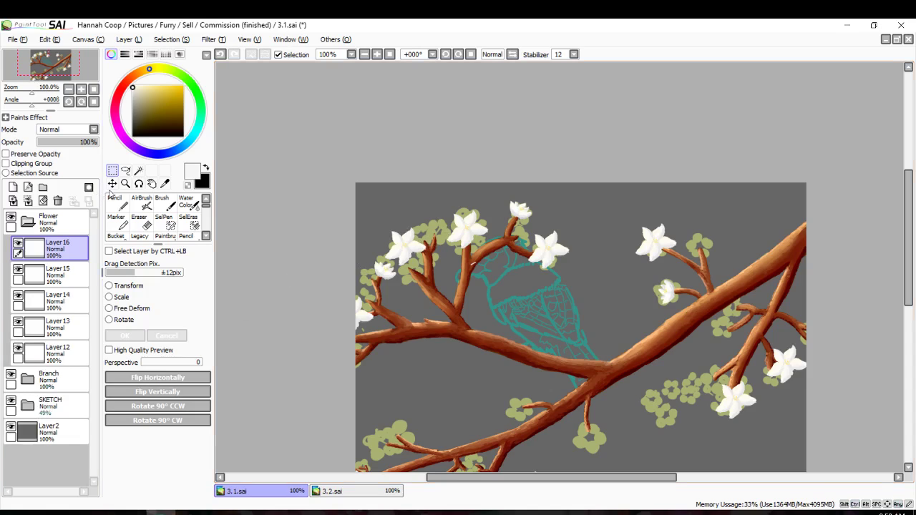
pyautogui.click(112, 183)
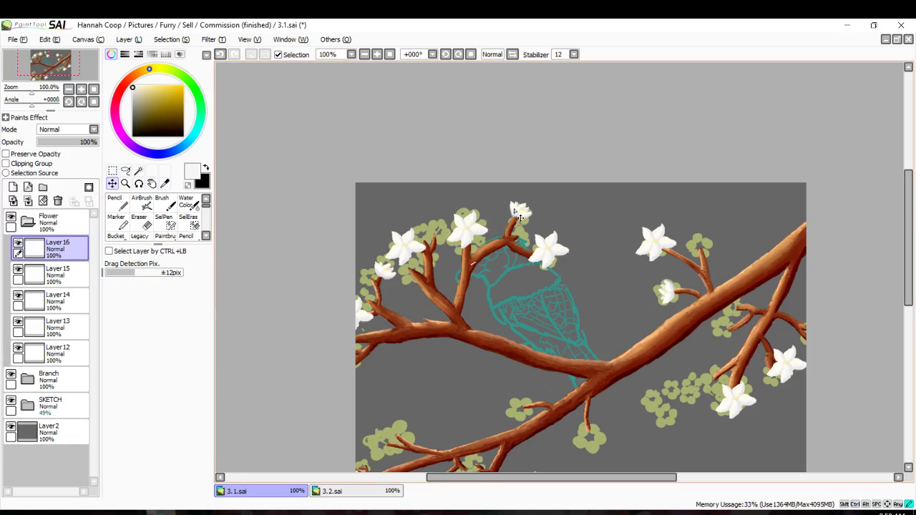
pyautogui.scroll(-3, 647, 408)
pyautogui.moveTo(642, 312); pyautogui.dragTo(802, 206)
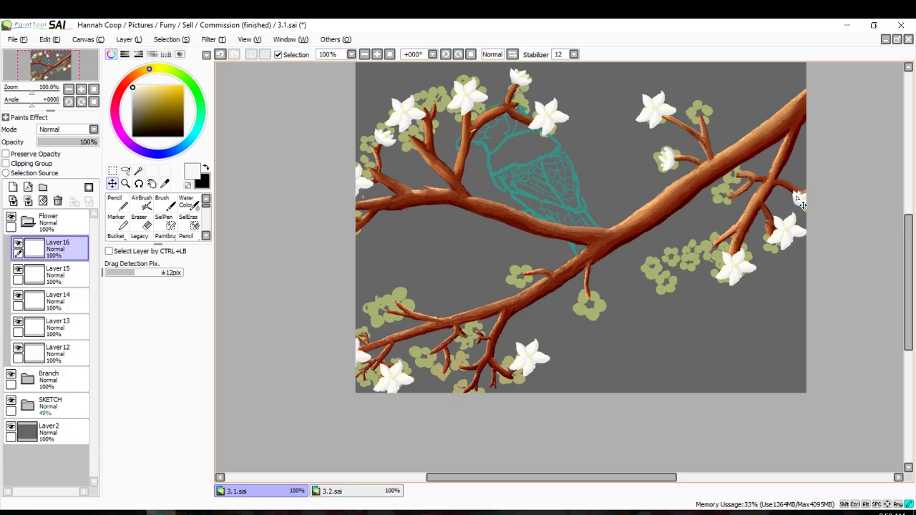
pyautogui.click(113, 171)
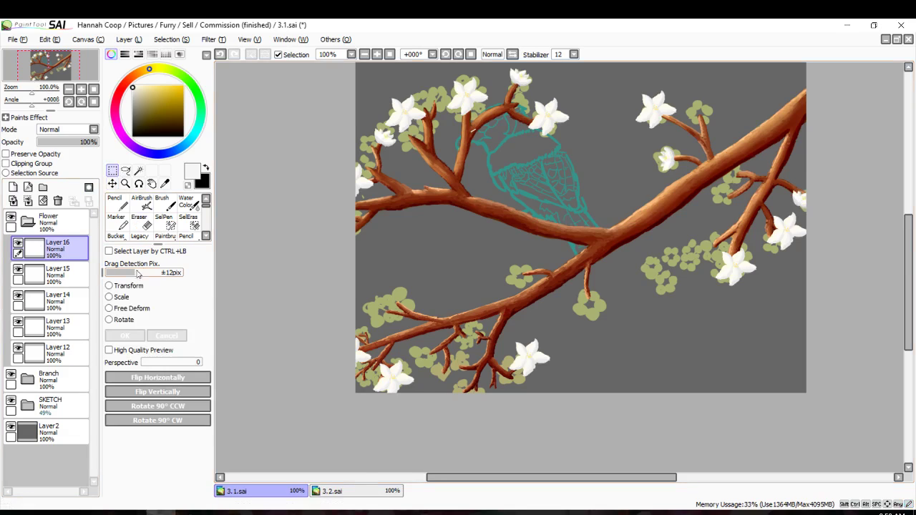
pyautogui.click(110, 319)
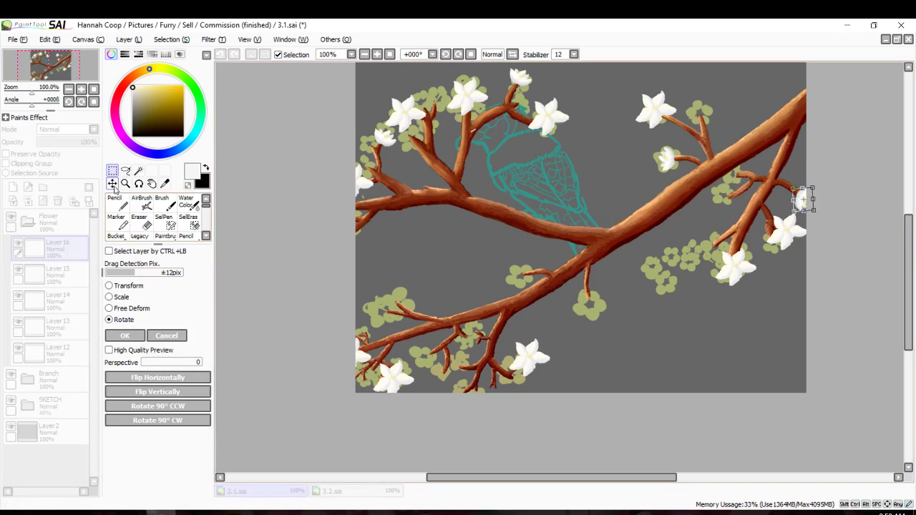
pyautogui.moveTo(808, 209); pyautogui.dragTo(810, 201)
pyautogui.click(124, 336)
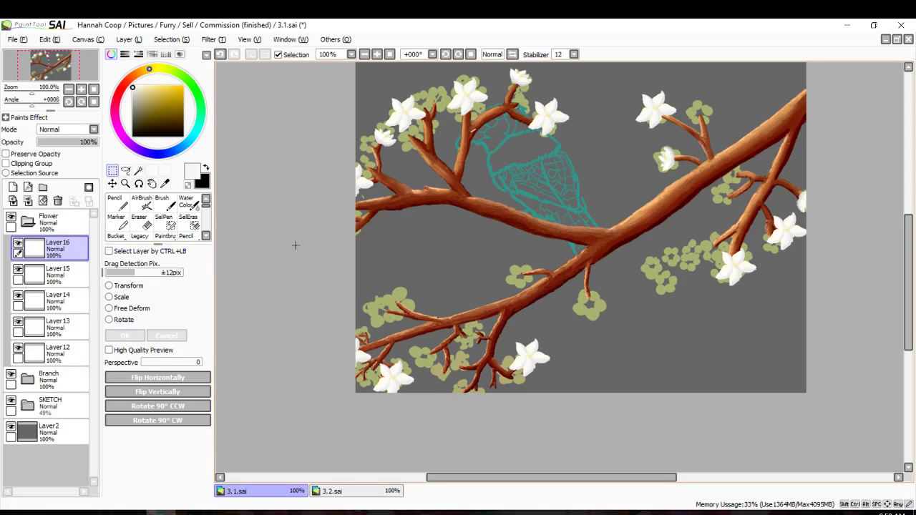
# Paste another half-open blossom, place it on the twig hanging below the main branch and rotate it to fit the tip.
pyautogui.scroll(-1, 436, 258)
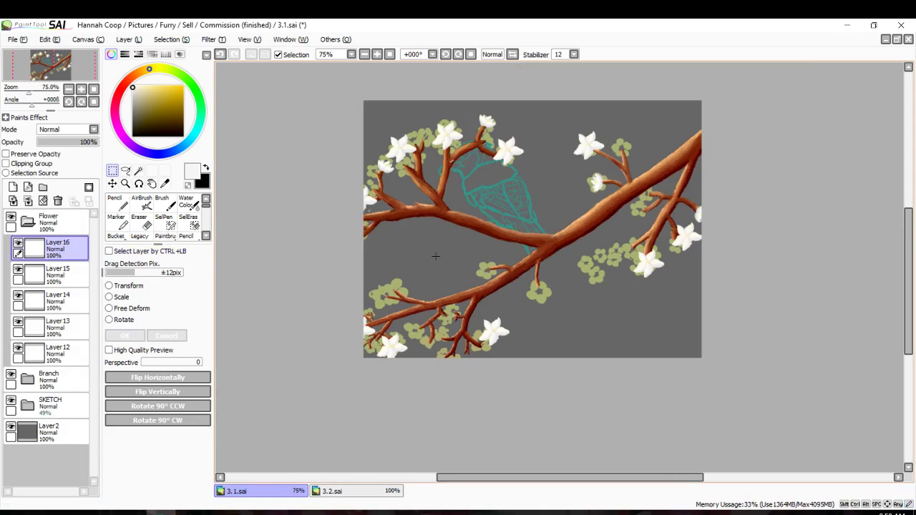
pyautogui.hotkey('ctrl', 'v')
pyautogui.click(113, 184)
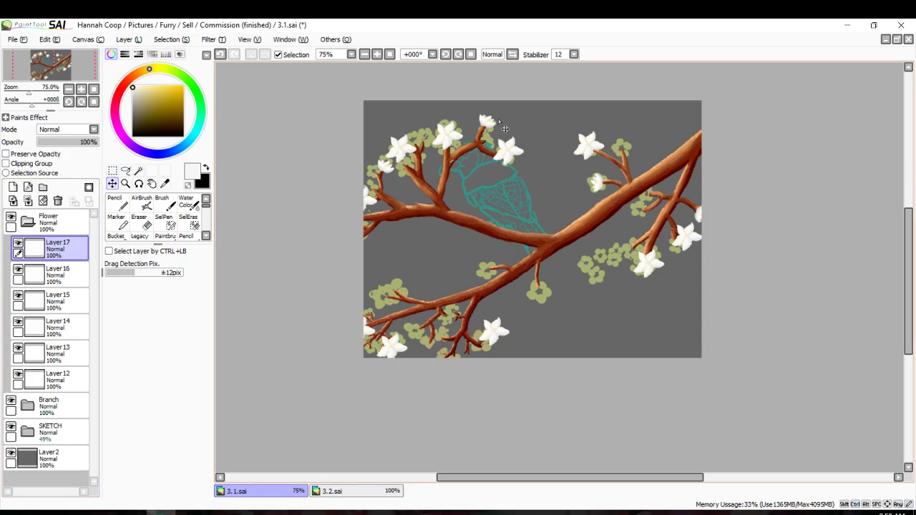
pyautogui.moveTo(492, 131); pyautogui.dragTo(545, 300)
pyautogui.click(113, 171)
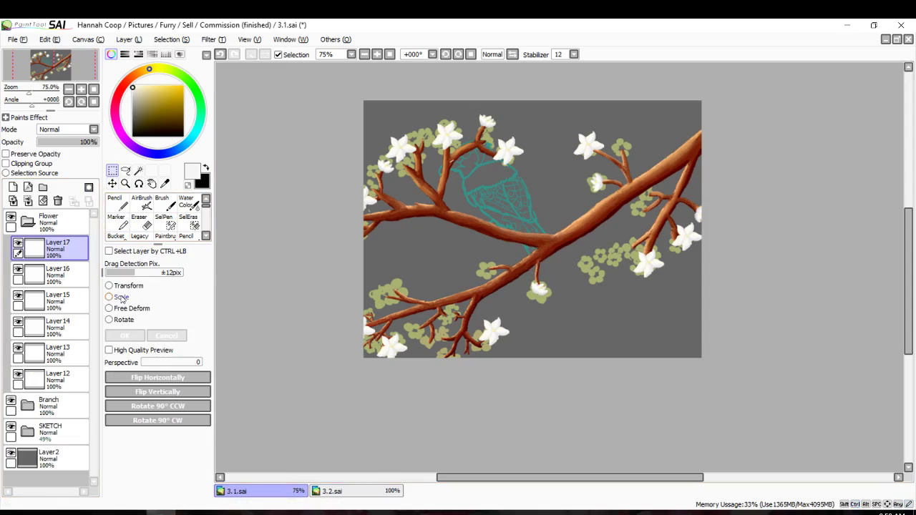
pyautogui.click(109, 320)
pyautogui.moveTo(566, 274); pyautogui.dragTo(524, 348)
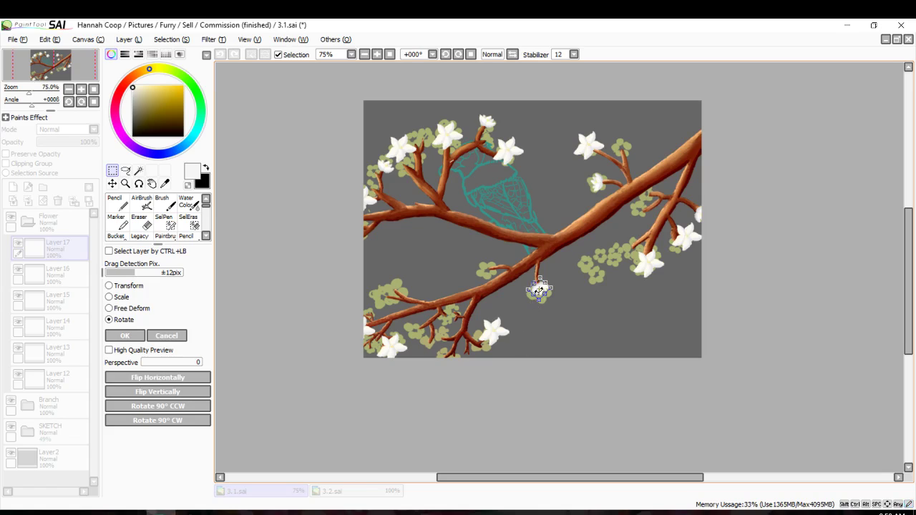
pyautogui.moveTo(539, 290); pyautogui.dragTo(558, 291)
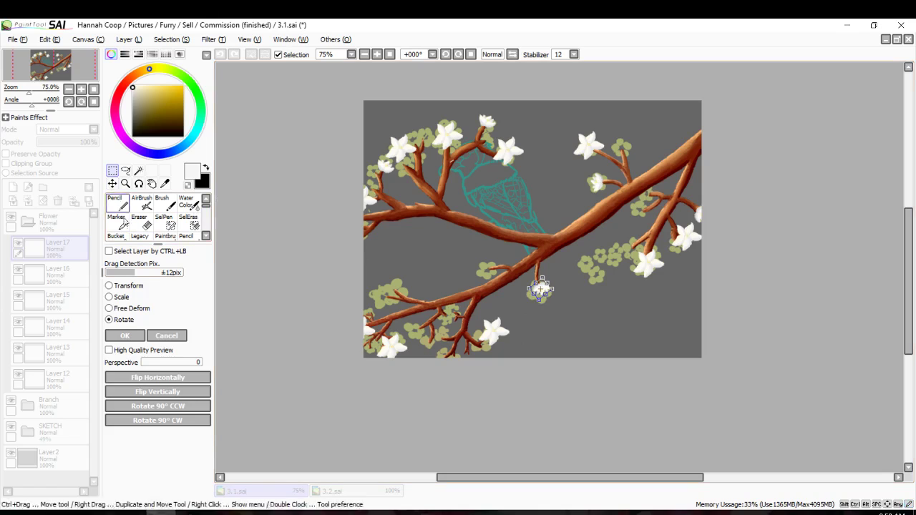
pyautogui.click(123, 337)
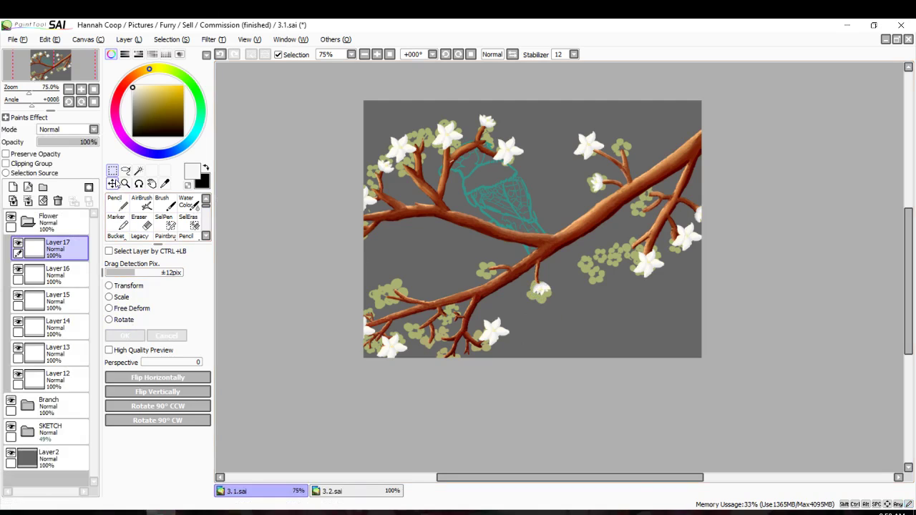
pyautogui.scroll(2, 463, 279)
pyautogui.moveTo(661, 314); pyautogui.dragTo(652, 310)
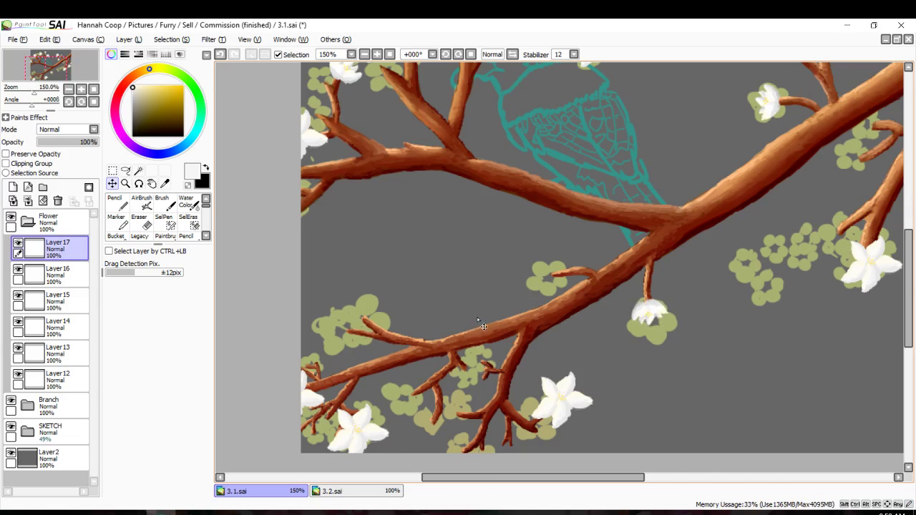
# Paste another half-open blossom and move it onto the small twigs under the lower-left branch.
pyautogui.scroll(-4, 477, 317)
pyautogui.scroll(3, 494, 286)
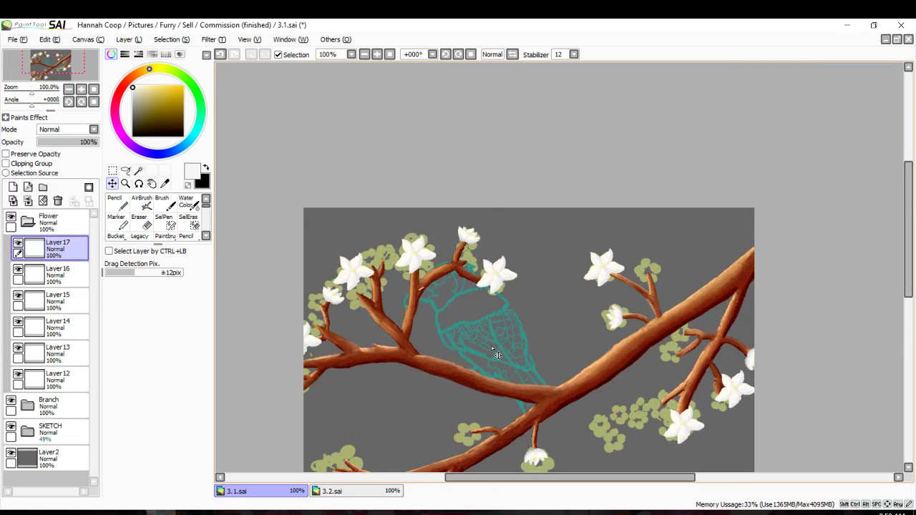
pyautogui.scroll(-4, 497, 355)
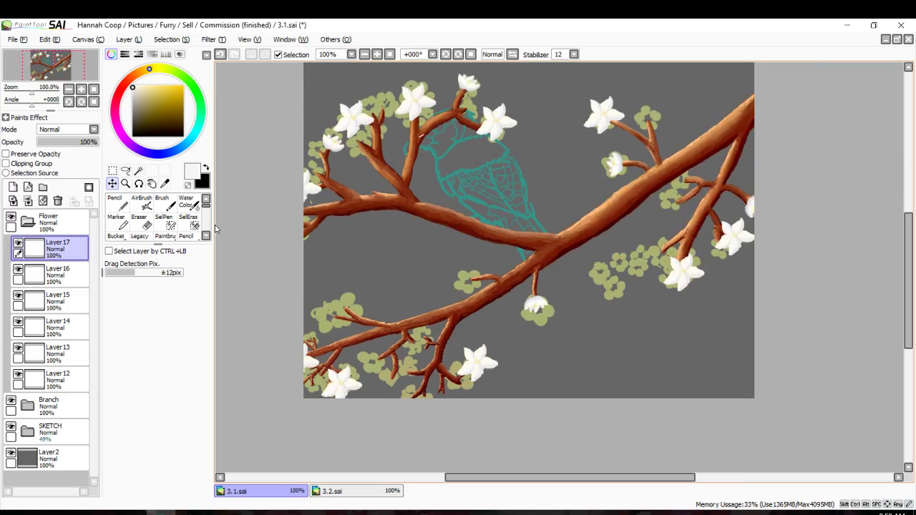
pyautogui.hotkey('ctrl', 'v')
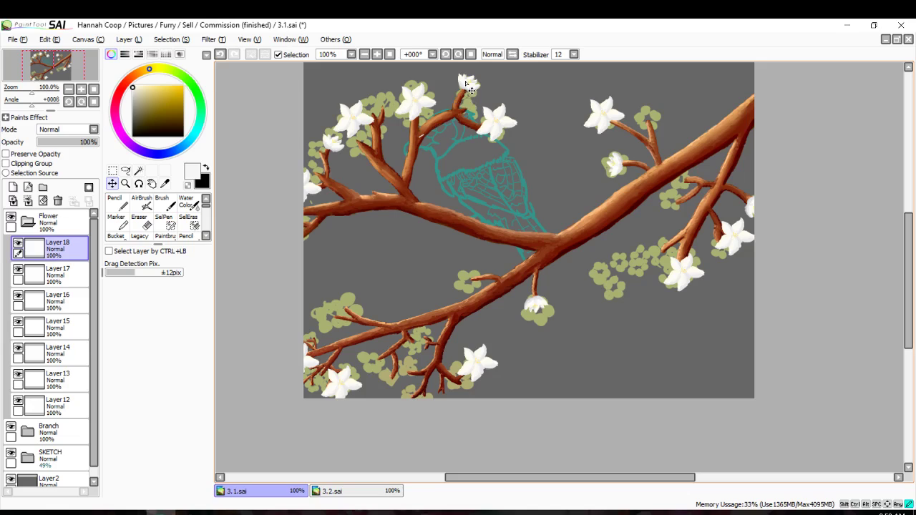
pyautogui.moveTo(465, 82); pyautogui.dragTo(388, 358)
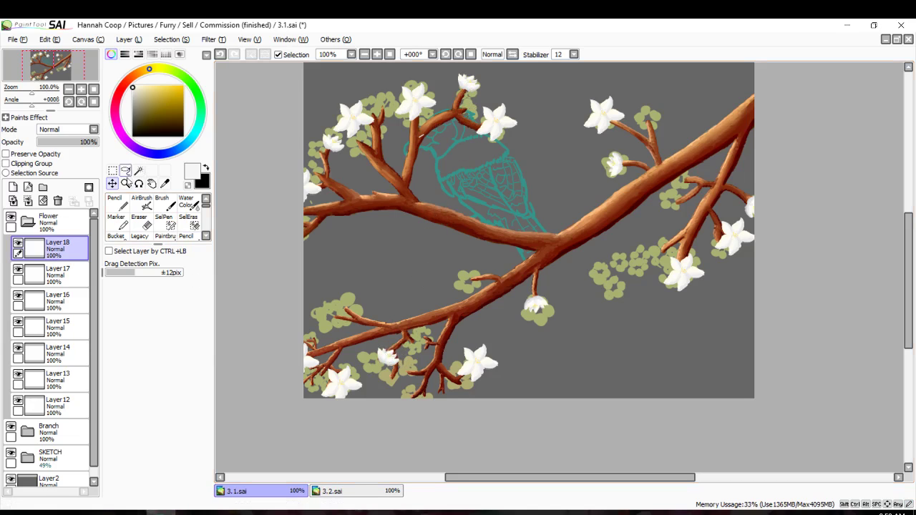
# Try rotating the pasted blossom and placing it over the open flower near the canvas's bottom-left corner.
pyautogui.click(112, 172)
pyautogui.click(109, 319)
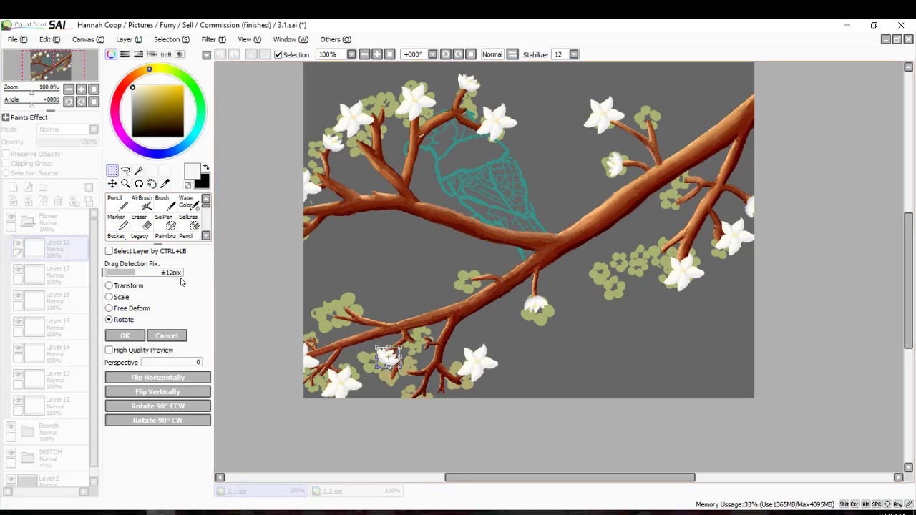
pyautogui.moveTo(405, 330); pyautogui.dragTo(380, 403)
pyautogui.moveTo(375, 348); pyautogui.dragTo(321, 374)
pyautogui.click(124, 335)
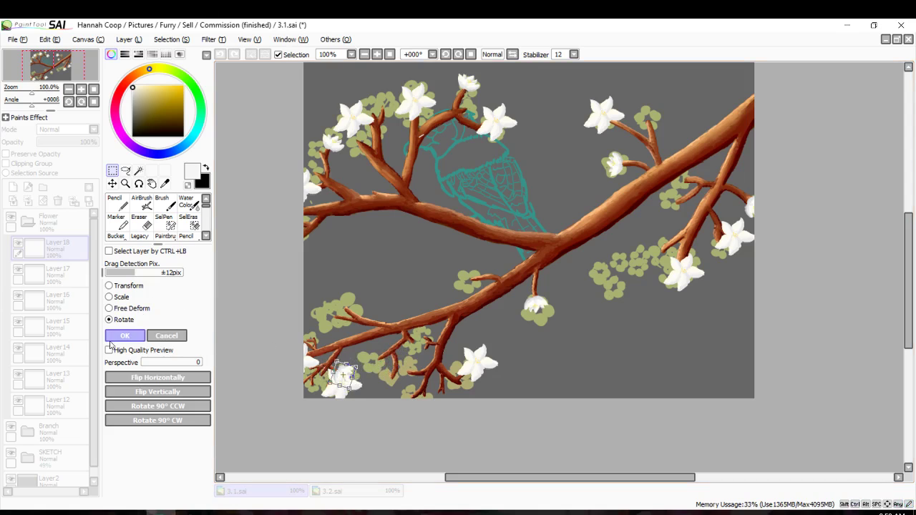
# Examine the overlapping flowers up close and undo the blossom's last rotation and placement.
pyautogui.scroll(2, 327, 374)
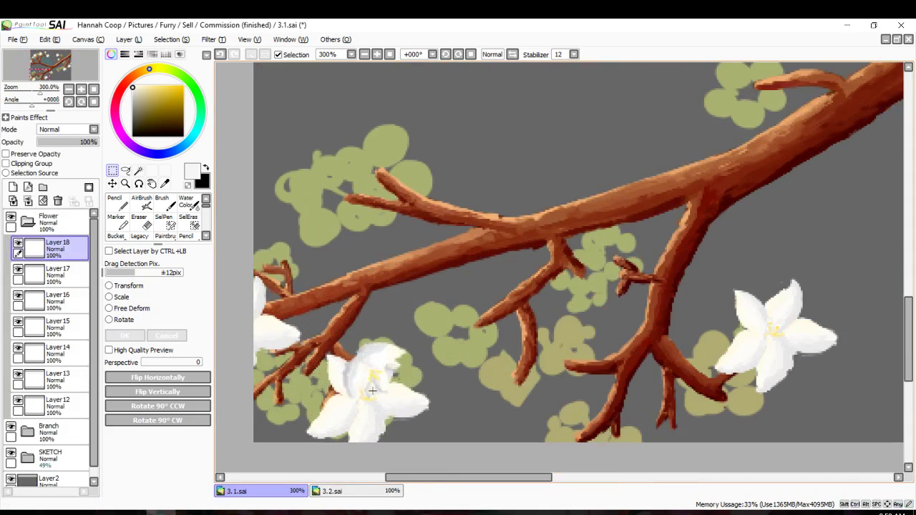
pyautogui.scroll(-1, 372, 390)
pyautogui.scroll(4, 372, 390)
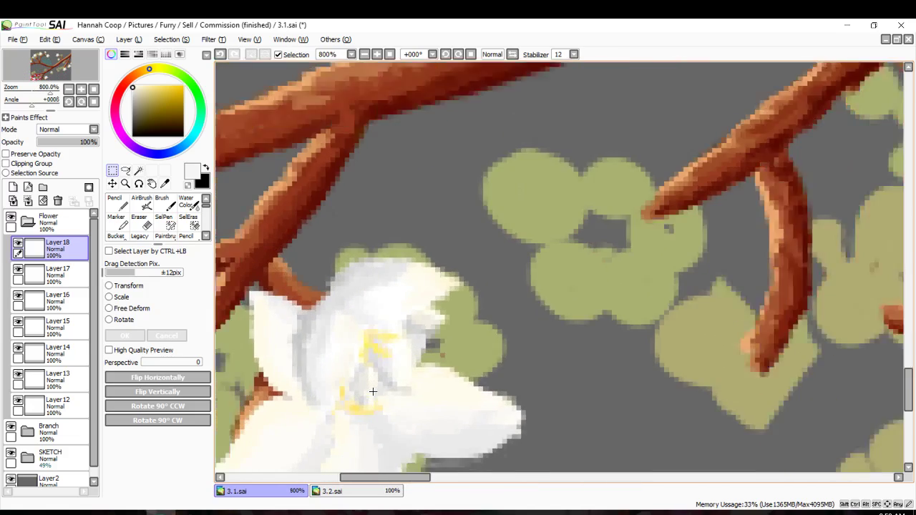
pyautogui.scroll(-2, 368, 396)
pyautogui.scroll(-2, 244, 345)
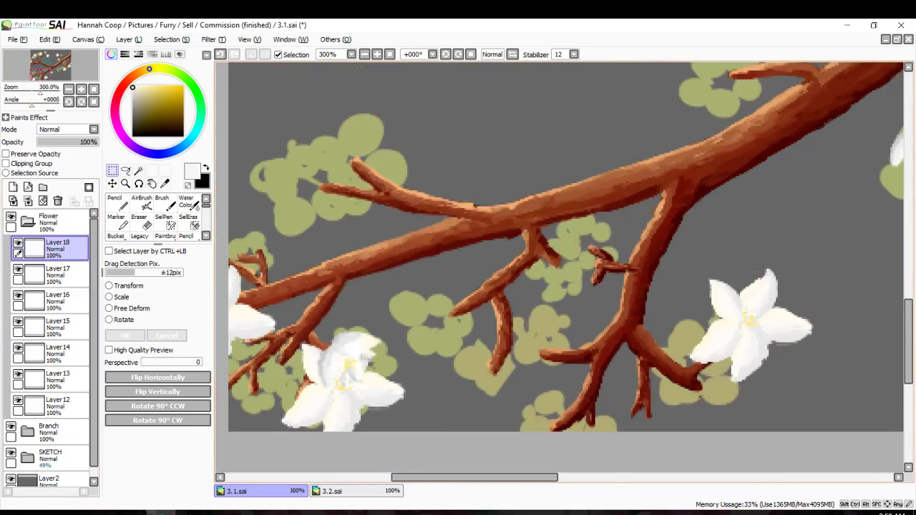
pyautogui.scroll(3, 275, 356)
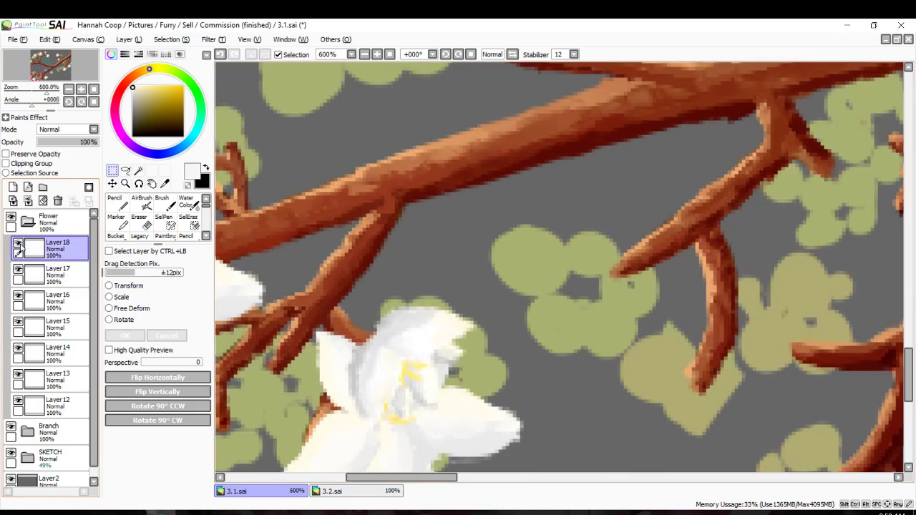
pyautogui.hotkey('ctrl', 'z')
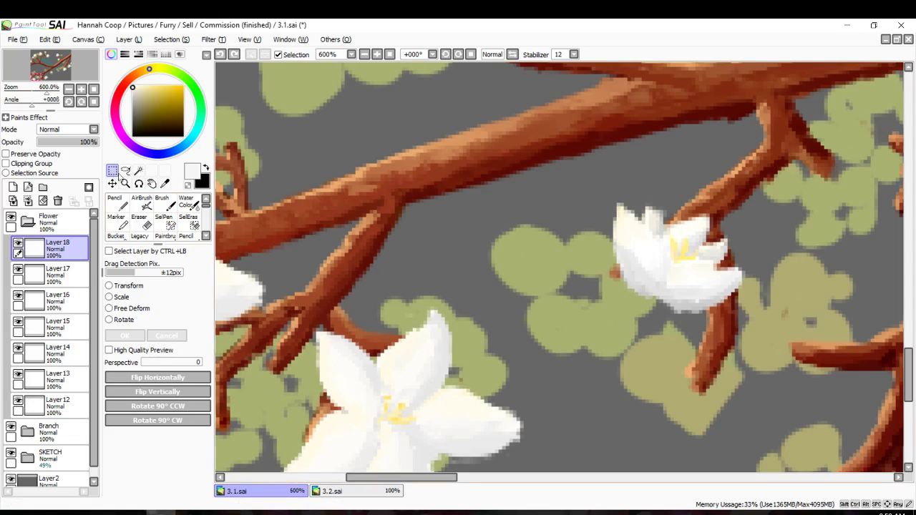
# Rotate the blossom on Layer18 and place it in the canvas's bottom-left corner, beside the open flower.
pyautogui.click(109, 319)
pyautogui.moveTo(719, 301); pyautogui.dragTo(281, 400)
pyautogui.scroll(-1, 347, 342)
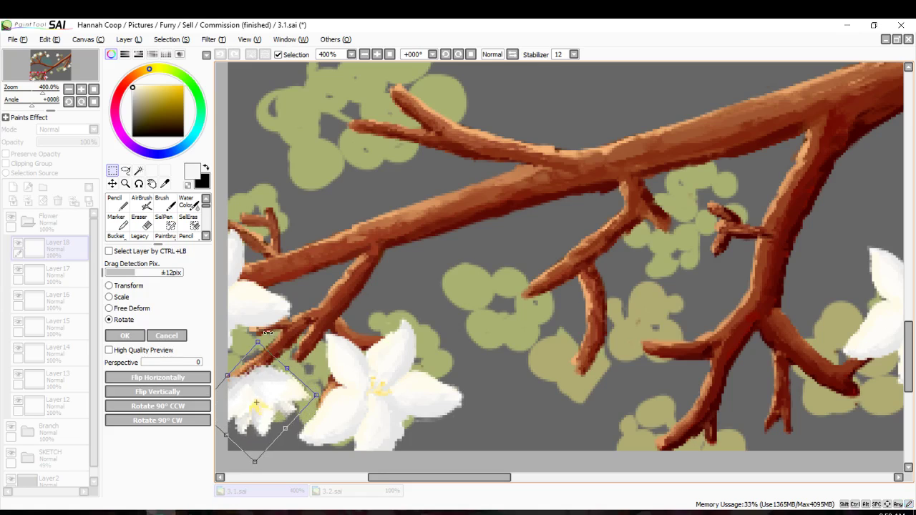
pyautogui.moveTo(269, 333); pyautogui.dragTo(308, 334)
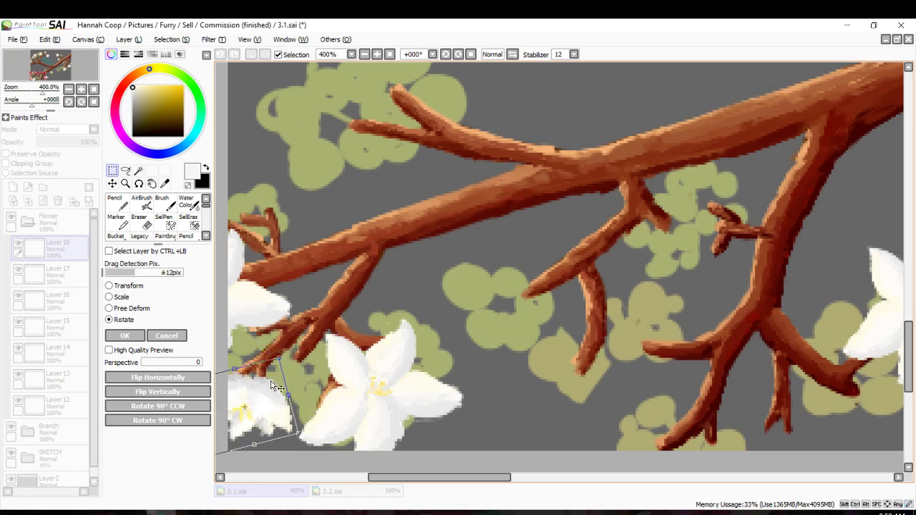
pyautogui.moveTo(264, 391); pyautogui.dragTo(259, 385)
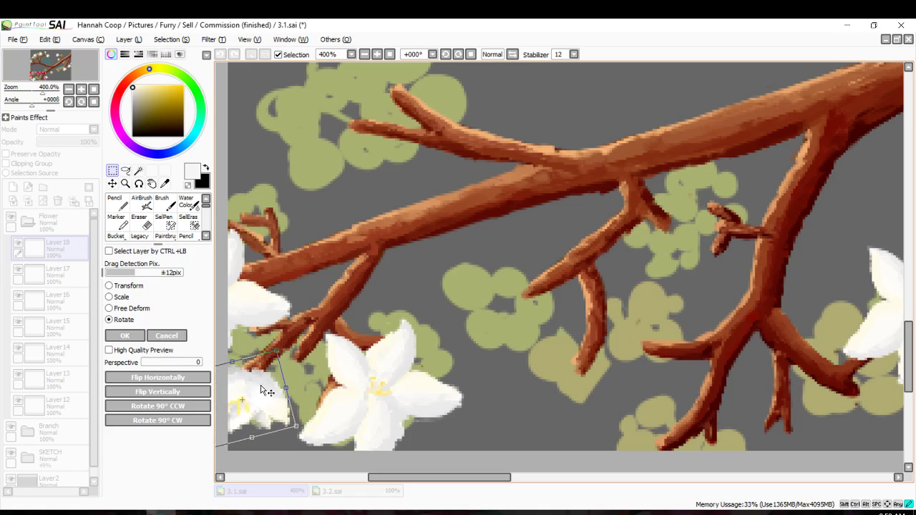
pyautogui.click(124, 336)
# Paste another half-open blossom and move it onto the sketched cluster above the lower-left branch.
pyautogui.scroll(-3, 306, 373)
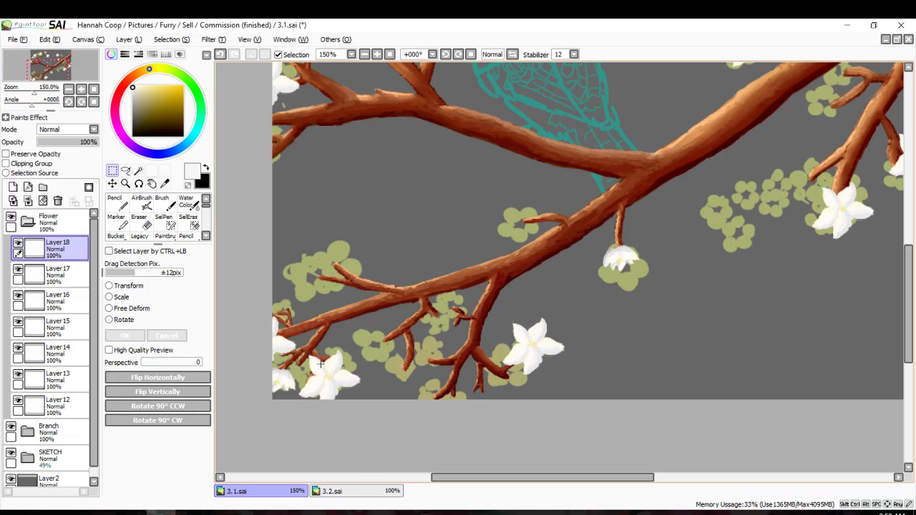
pyautogui.scroll(-4, 546, 288)
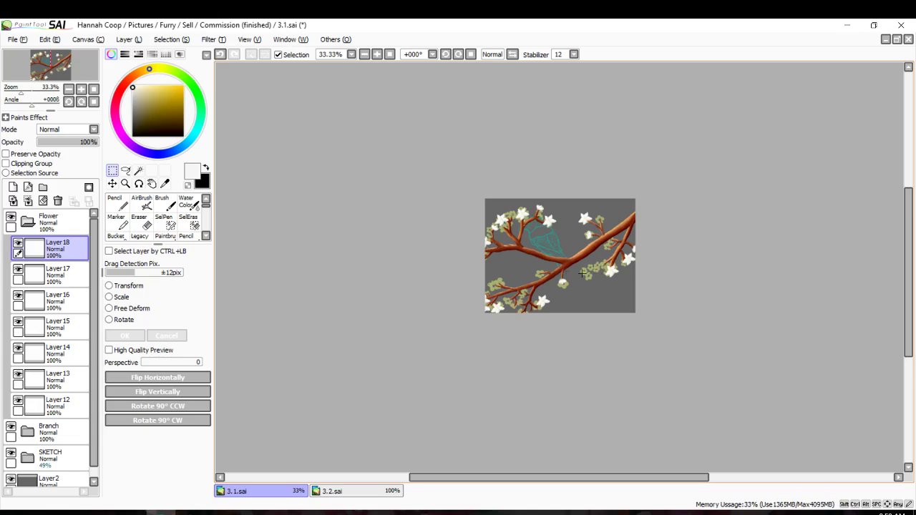
pyautogui.scroll(3, 547, 253)
pyautogui.hotkey('ctrl', 'v')
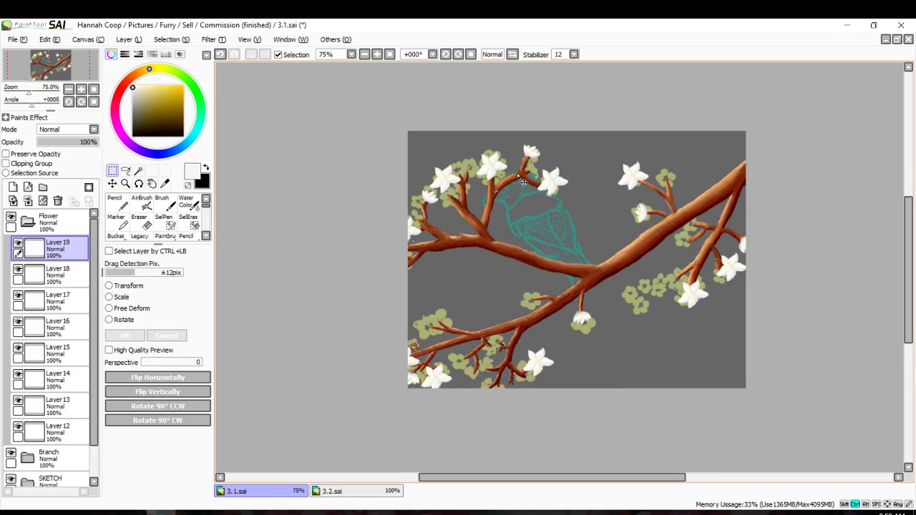
pyautogui.click(113, 183)
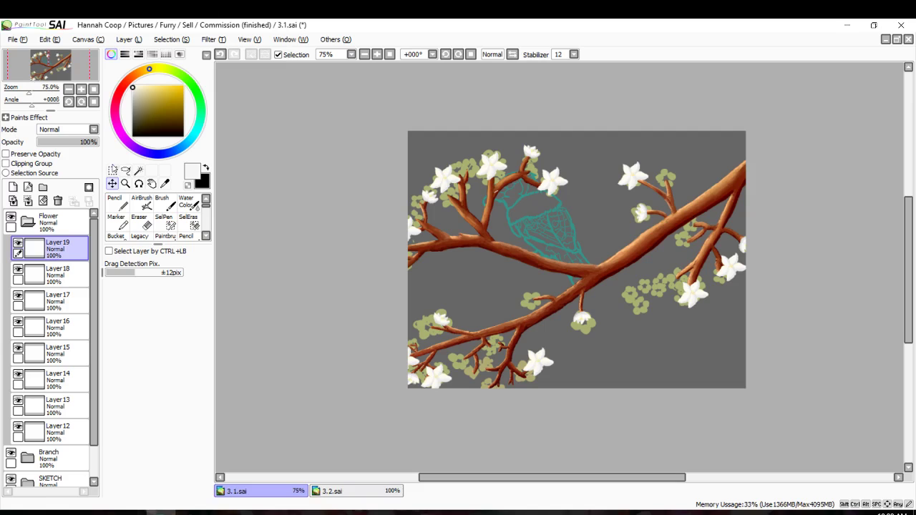
# Rotate the newly pasted blossom counter-clockwise and nudge it onto the tip of the twig above the lower-left branch.
pyautogui.click(112, 171)
pyautogui.click(109, 319)
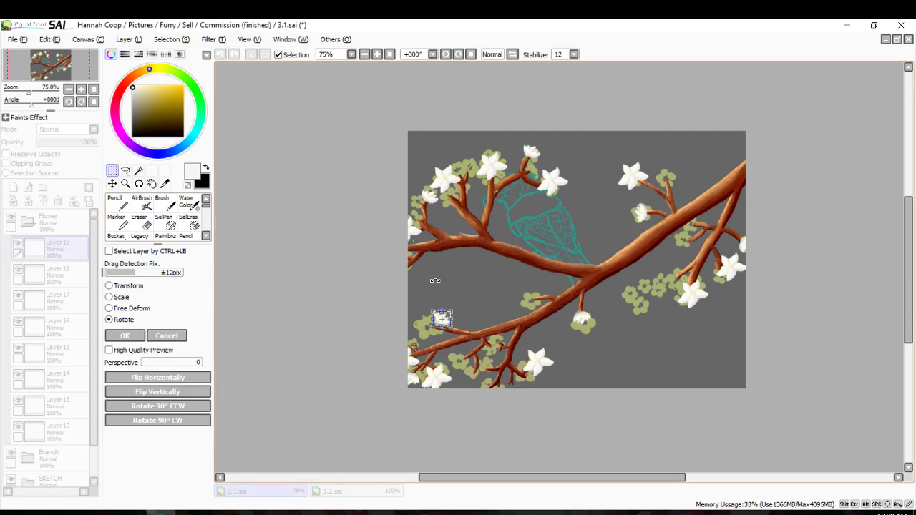
pyautogui.moveTo(434, 280); pyautogui.dragTo(424, 315)
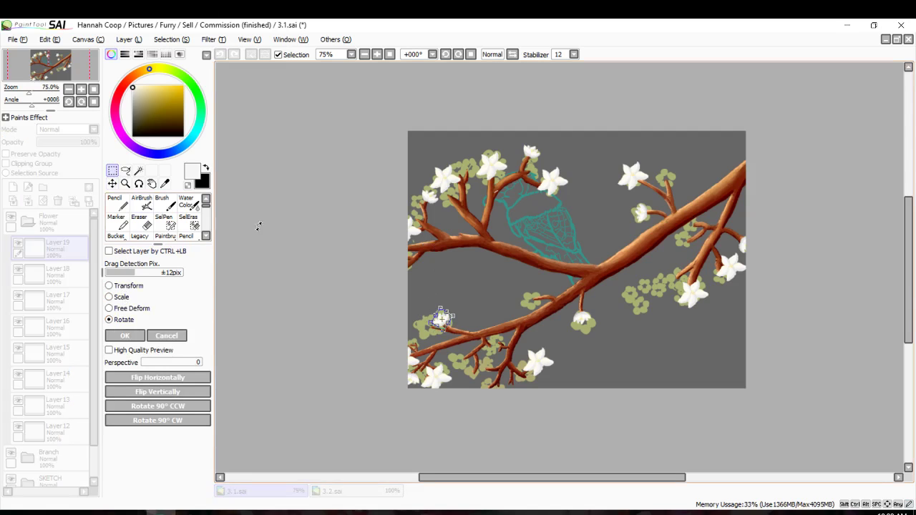
pyautogui.click(126, 336)
pyautogui.scroll(2, 483, 309)
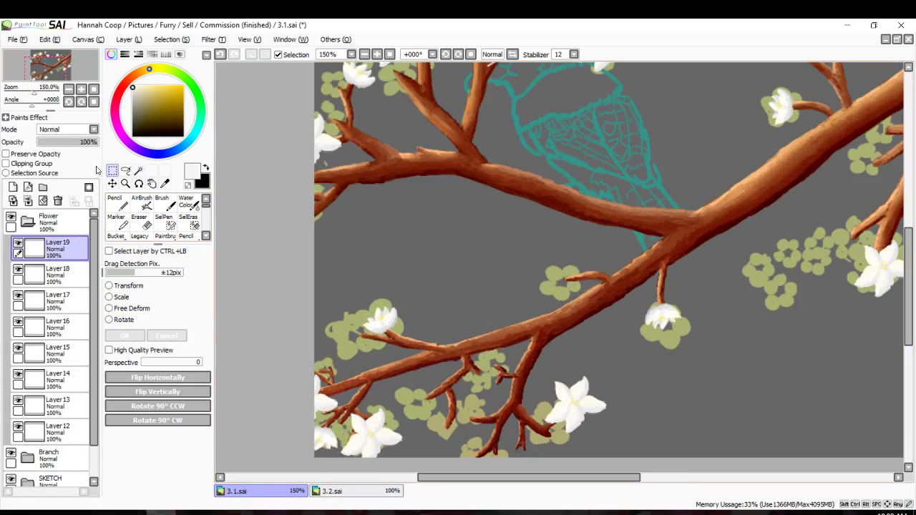
pyautogui.click(112, 183)
pyautogui.moveTo(390, 323); pyautogui.dragTo(374, 332)
pyautogui.scroll(-4, 530, 331)
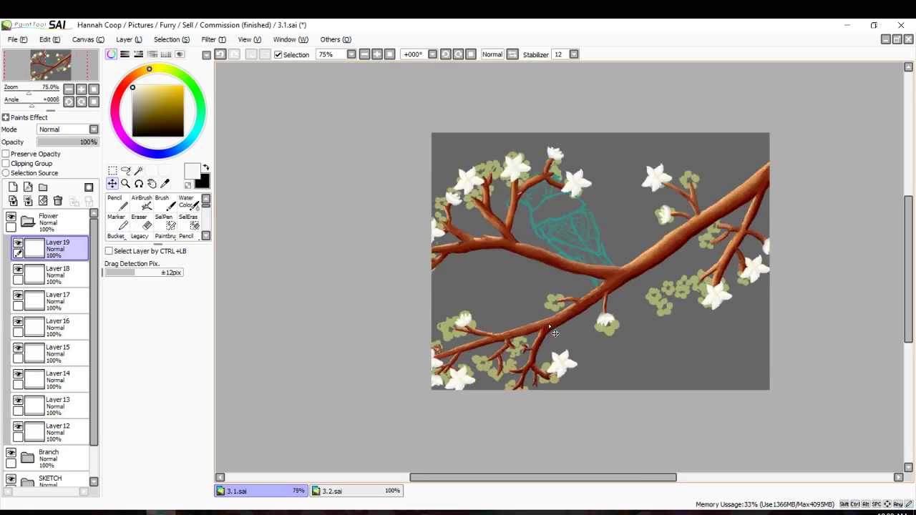
pyautogui.scroll(3, 505, 200)
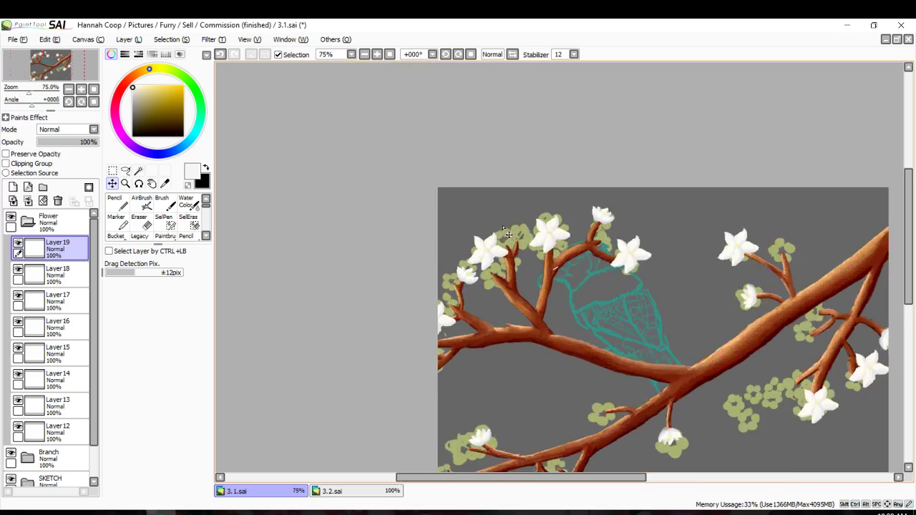
pyautogui.scroll(-1, 498, 240)
pyautogui.click(126, 171)
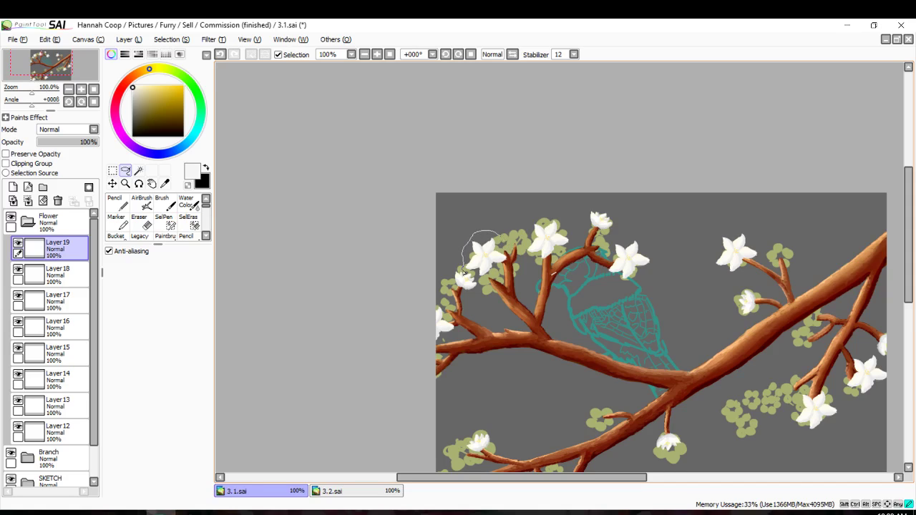
pyautogui.moveTo(473, 278); pyautogui.dragTo(478, 279)
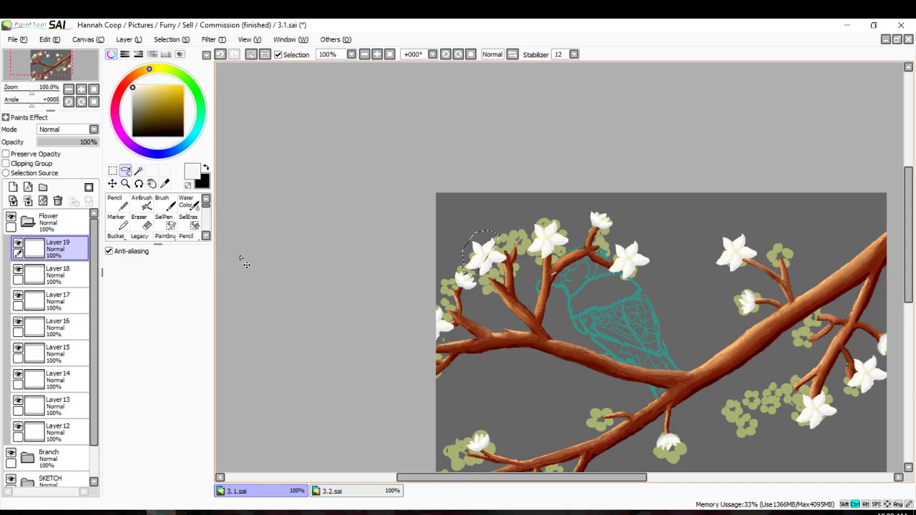
pyautogui.hotkey('ctrl', 'd')
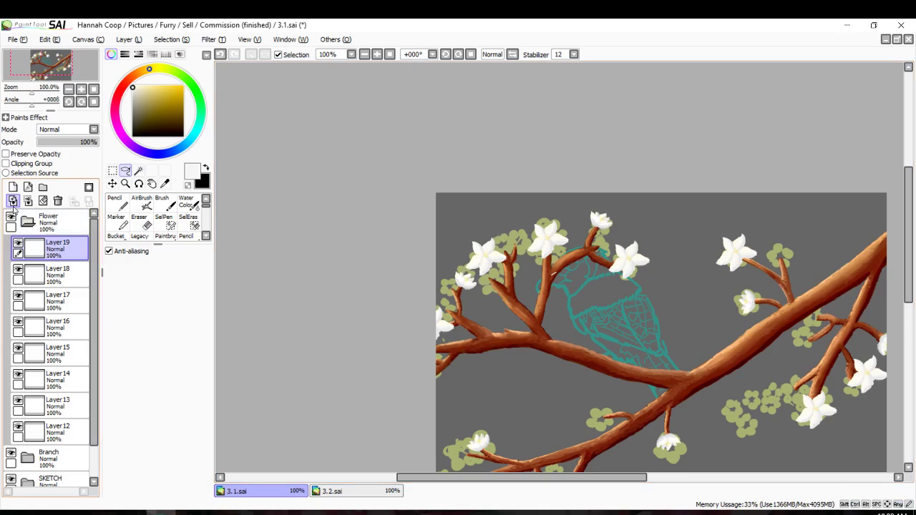
# Merge the blossom layers from Layer19 through Layer14 down into Layer13, keeping all their flowers on the canvas.
pyautogui.click(58, 201)
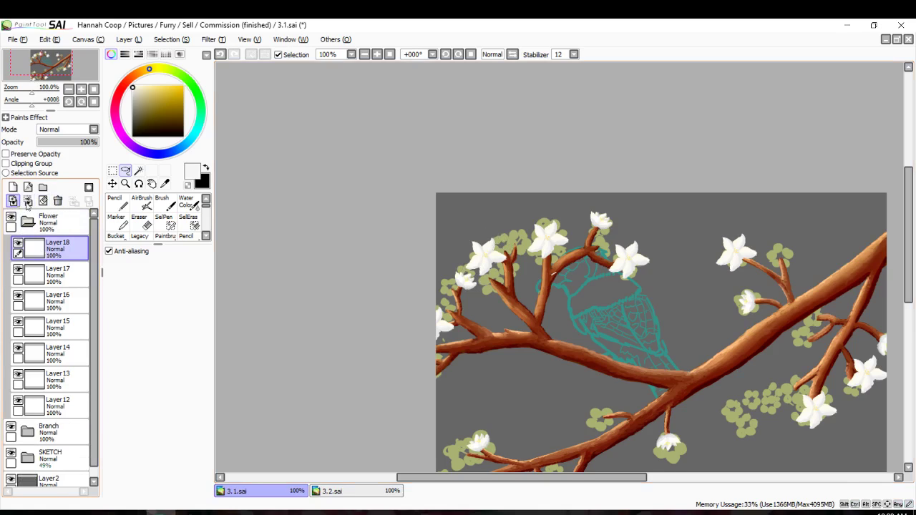
pyautogui.click(58, 201)
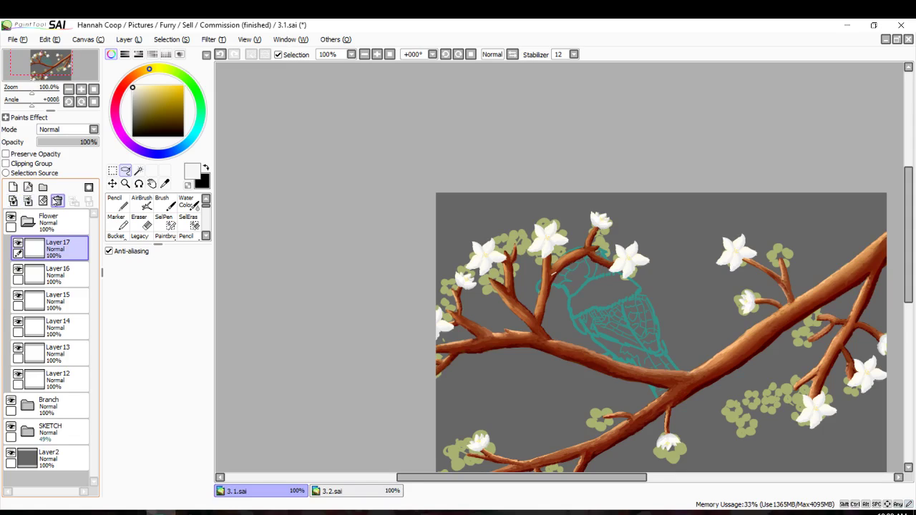
pyautogui.click(58, 201)
pyautogui.click(58, 201)
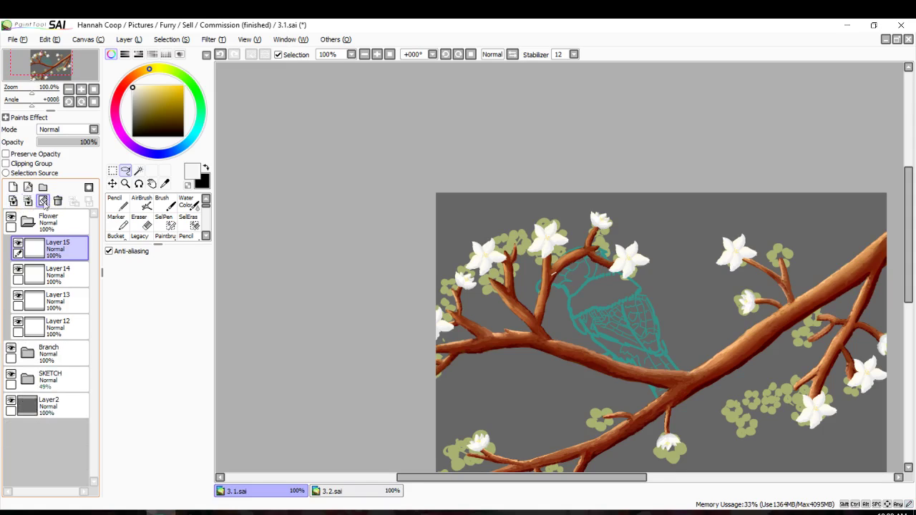
pyautogui.click(58, 201)
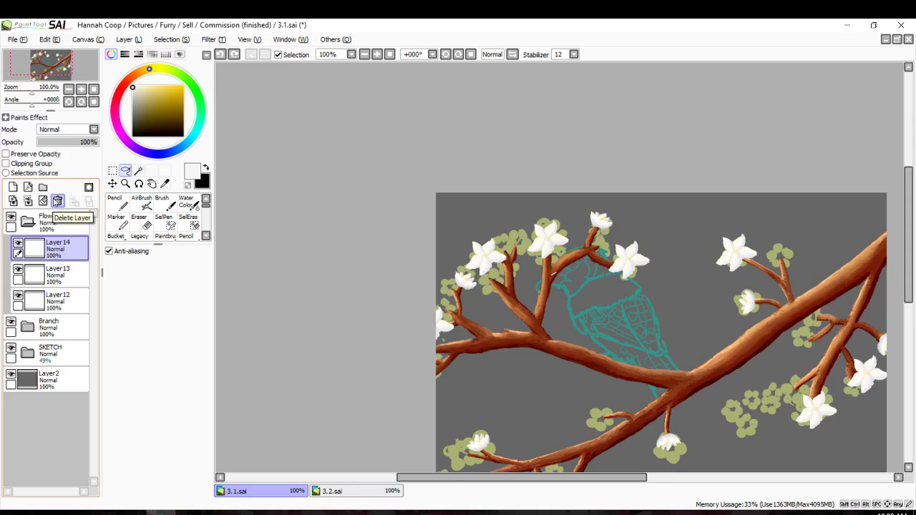
pyautogui.click(57, 203)
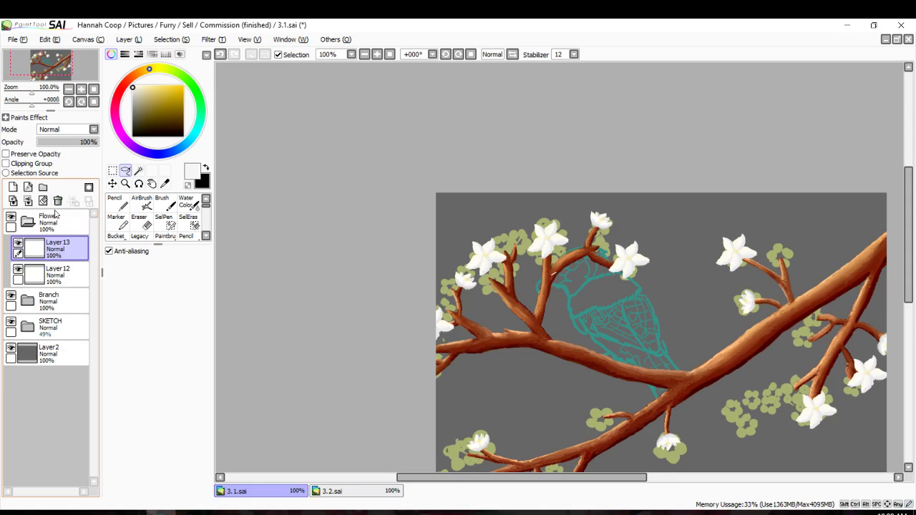
# Check Layer13 by toggling its visibility, and erase the stray white stroke on the branch beside the bird's head with a size 2 Eraser.
pyautogui.click(20, 244)
pyautogui.click(21, 243)
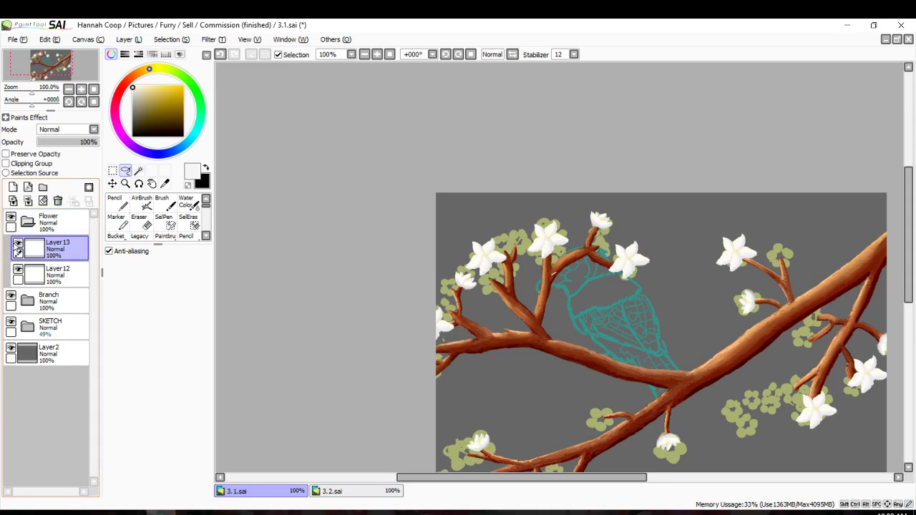
pyautogui.scroll(1, 526, 289)
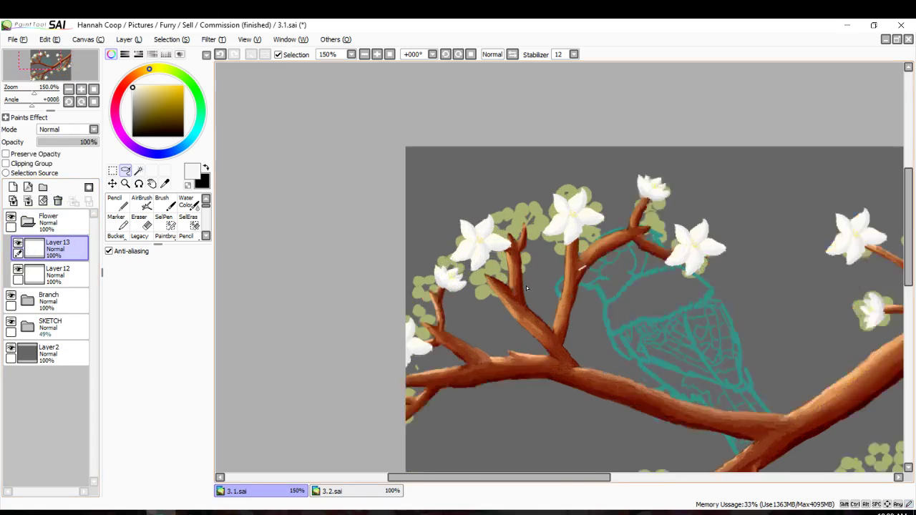
pyautogui.scroll(4, 527, 289)
pyautogui.click(142, 221)
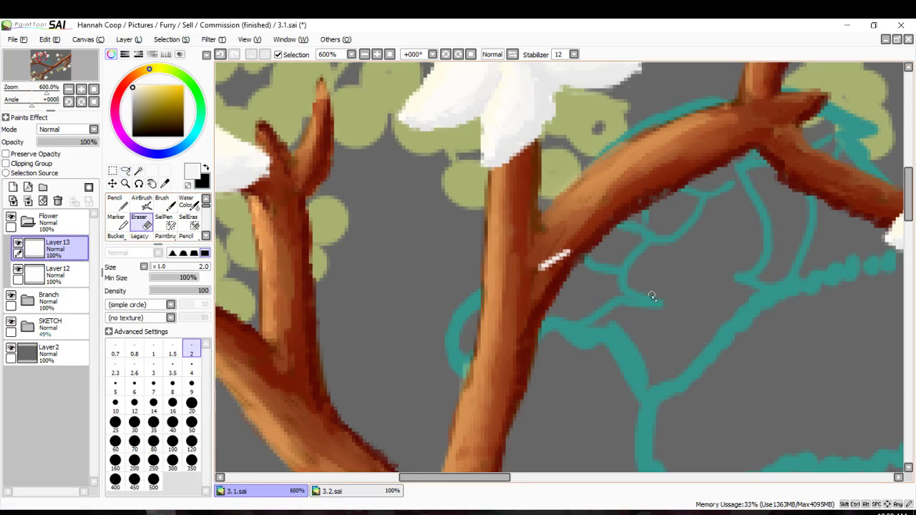
pyautogui.moveTo(535, 269); pyautogui.dragTo(581, 249)
# Lasso the open flower on the middle twig of the upper-left branch on Layer12 and rotate it to vary its angle.
pyautogui.click(57, 270)
pyautogui.scroll(-4, 429, 215)
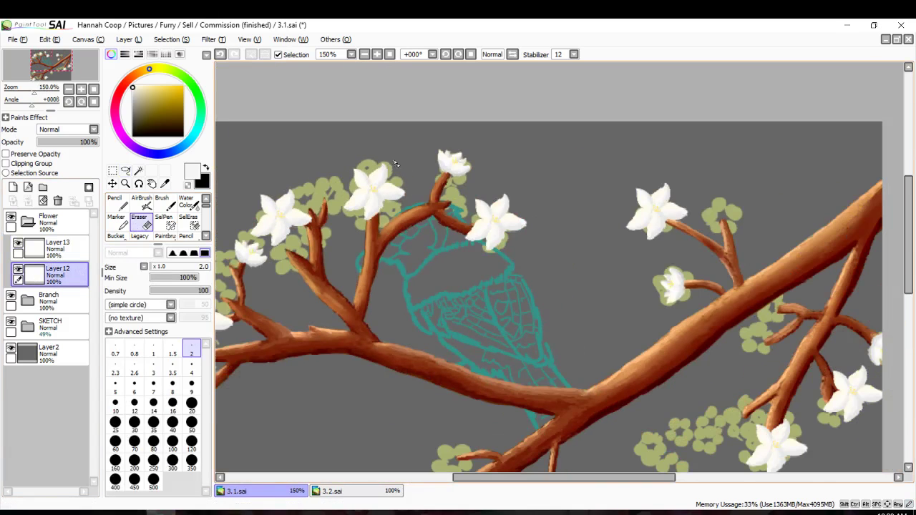
pyautogui.click(113, 172)
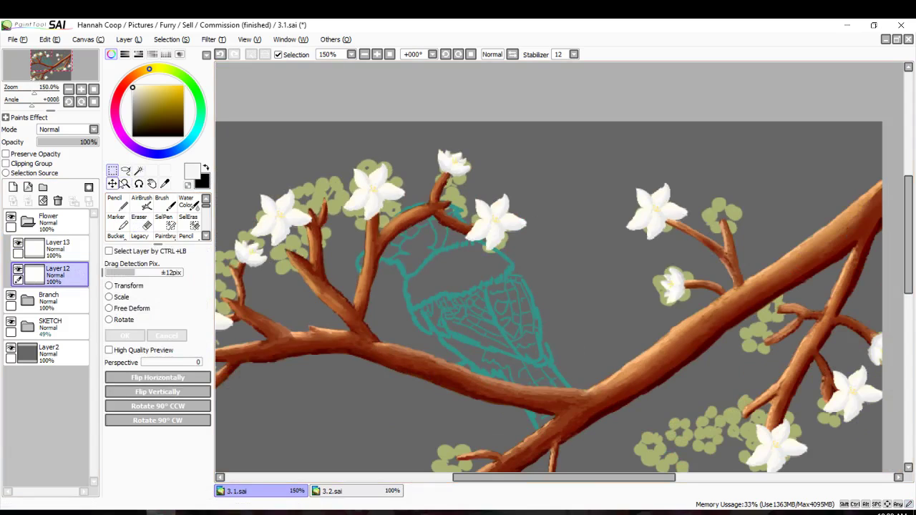
pyautogui.click(125, 170)
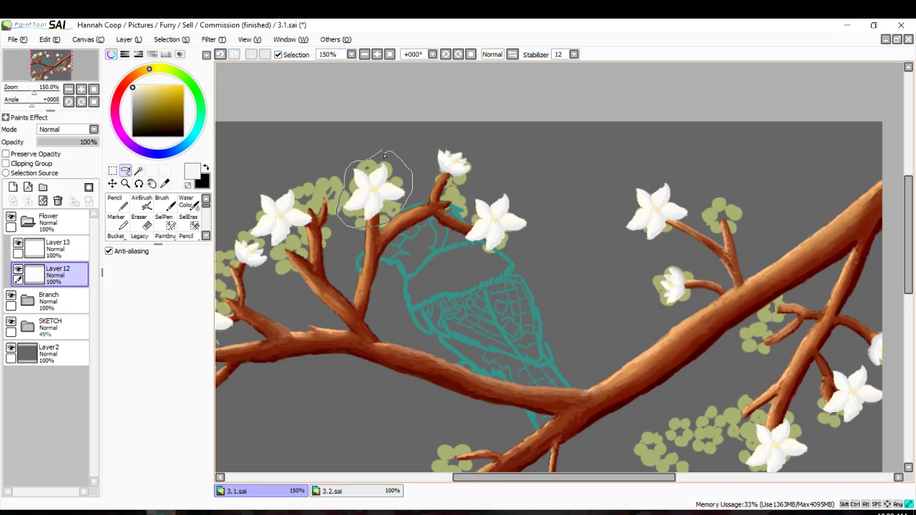
pyautogui.moveTo(384, 156); pyautogui.dragTo(380, 152)
pyautogui.click(112, 170)
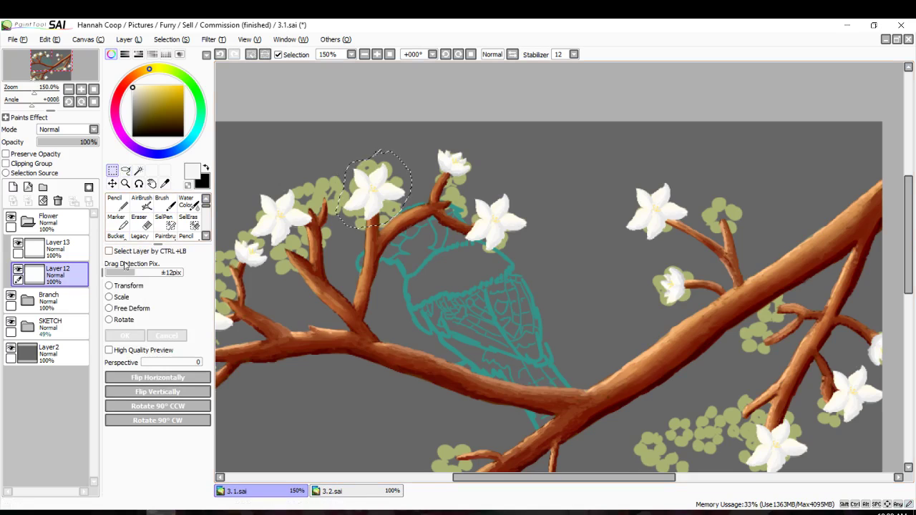
pyautogui.click(116, 320)
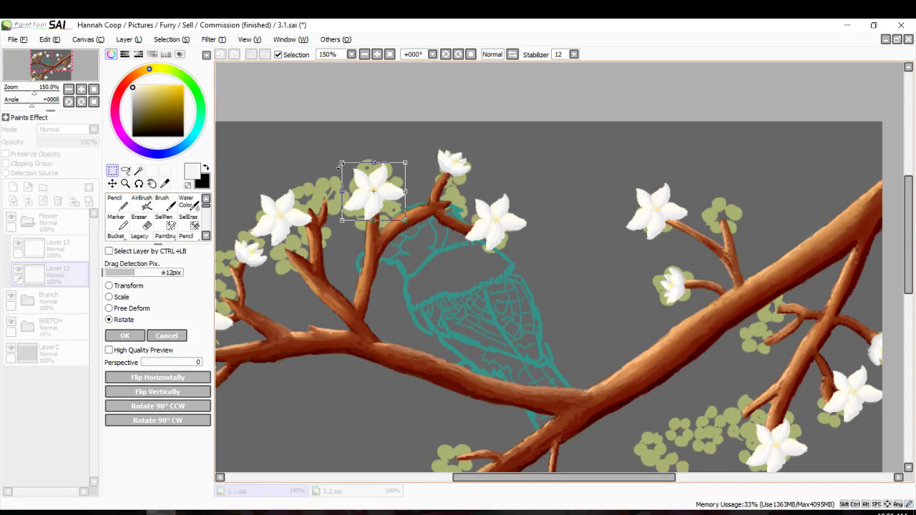
pyautogui.moveTo(340, 165); pyautogui.dragTo(369, 149)
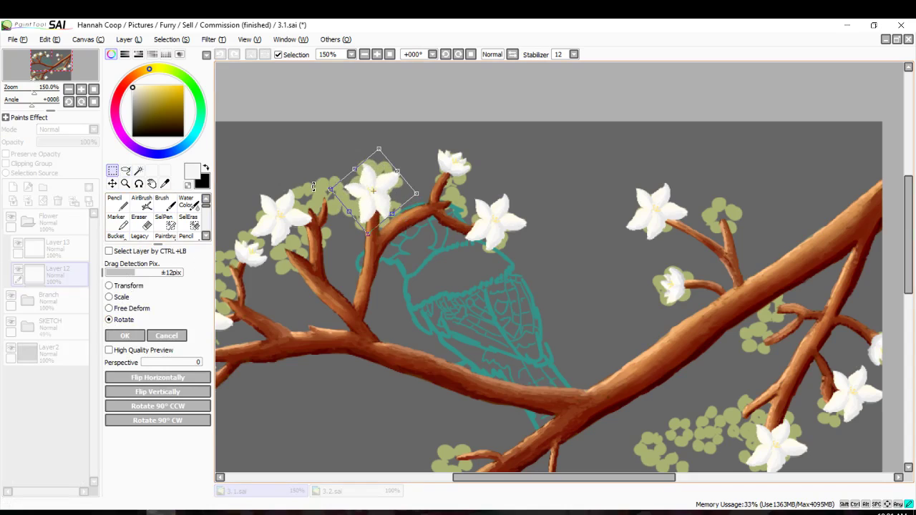
pyautogui.click(115, 338)
# Lasso the next open flower to the left on Layer12, rotate it slightly clockwise, shift it a little outward from the twigs and deselect it.
pyautogui.click(125, 170)
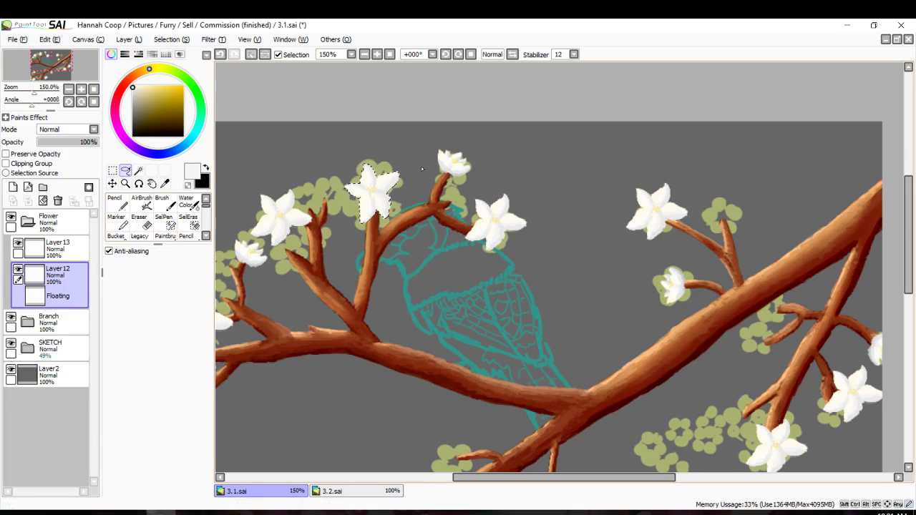
pyautogui.moveTo(310, 192); pyautogui.dragTo(242, 196)
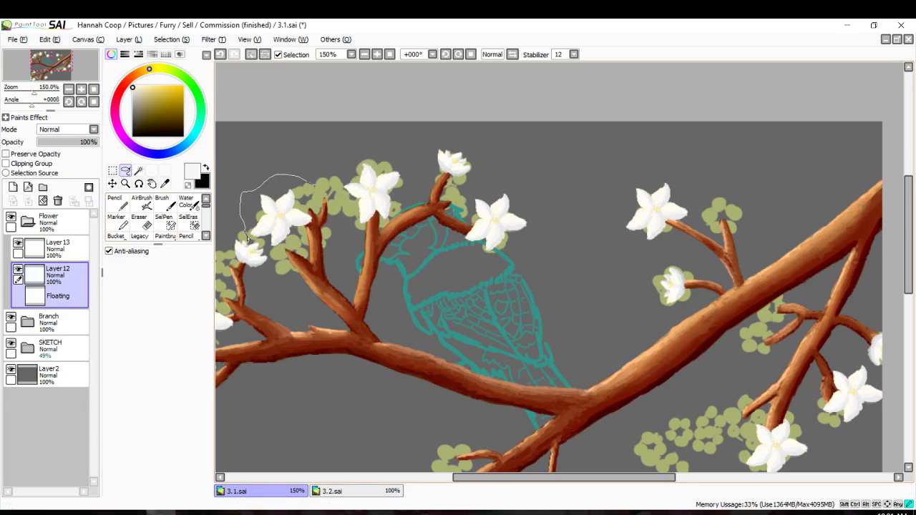
pyautogui.moveTo(313, 239); pyautogui.dragTo(312, 189)
pyautogui.hotkey('ctrl', 't')
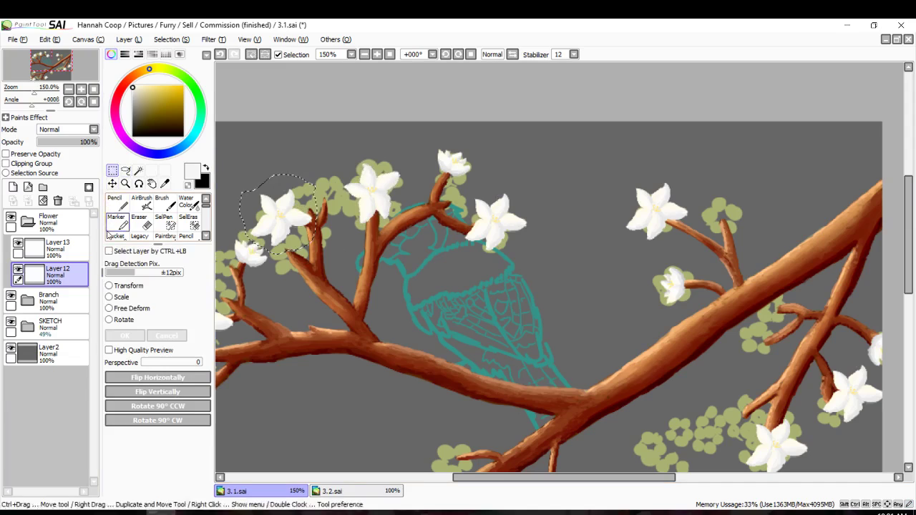
pyautogui.click(109, 319)
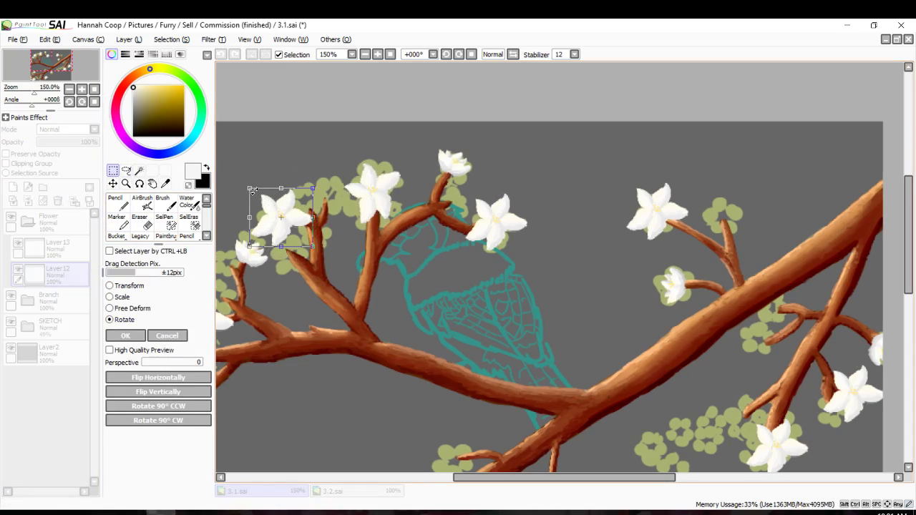
pyautogui.moveTo(253, 190); pyautogui.dragTo(256, 184)
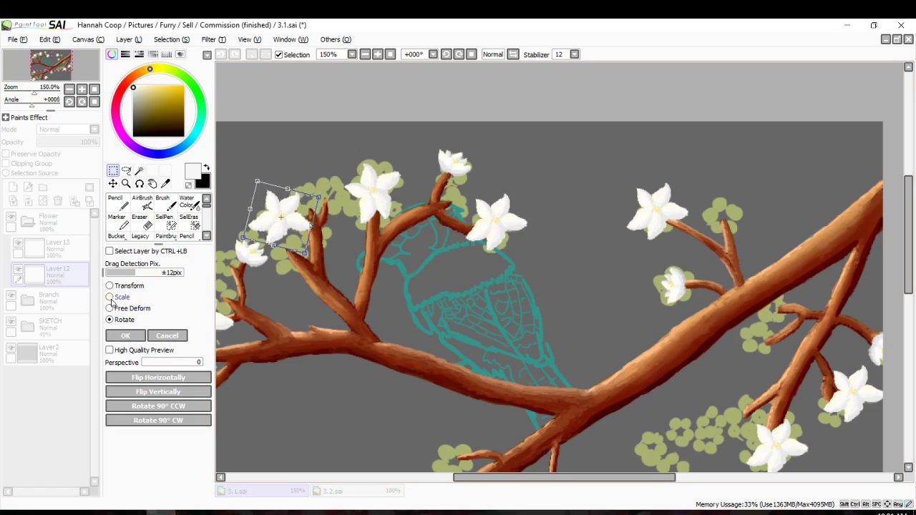
pyautogui.moveTo(258, 177); pyautogui.dragTo(259, 184)
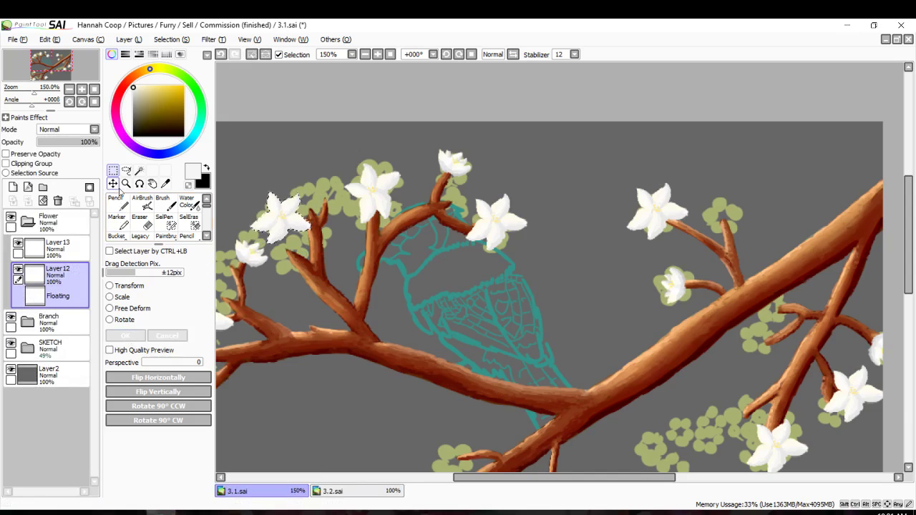
pyautogui.click(113, 183)
pyautogui.moveTo(284, 224); pyautogui.dragTo(276, 219)
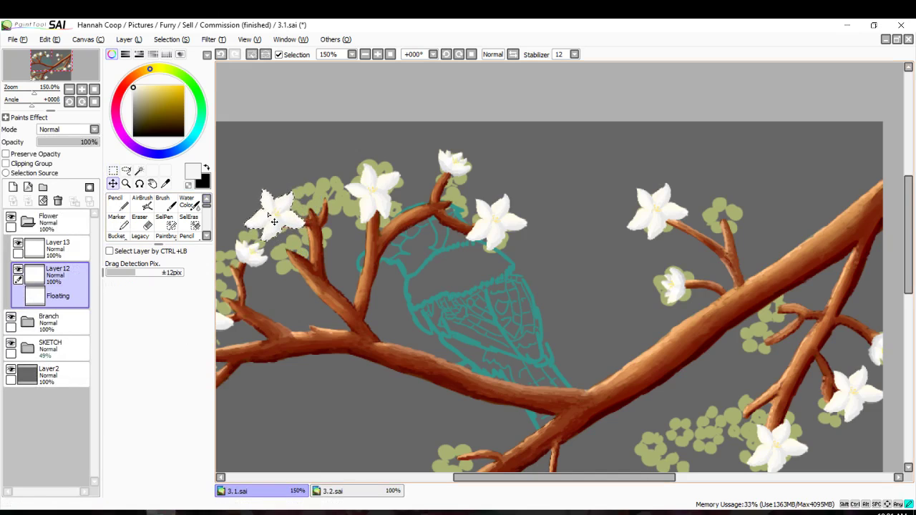
pyautogui.hotkey('ctrl', 'd')
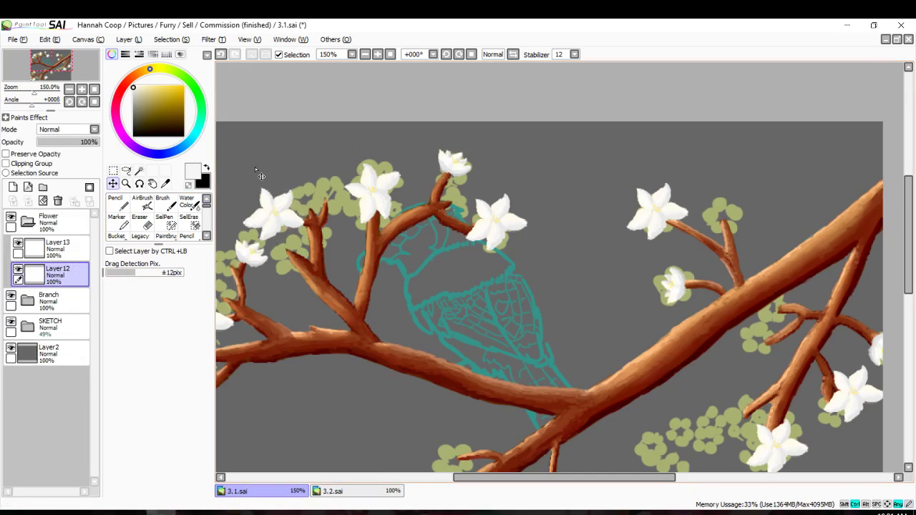
pyautogui.scroll(-3, 289, 257)
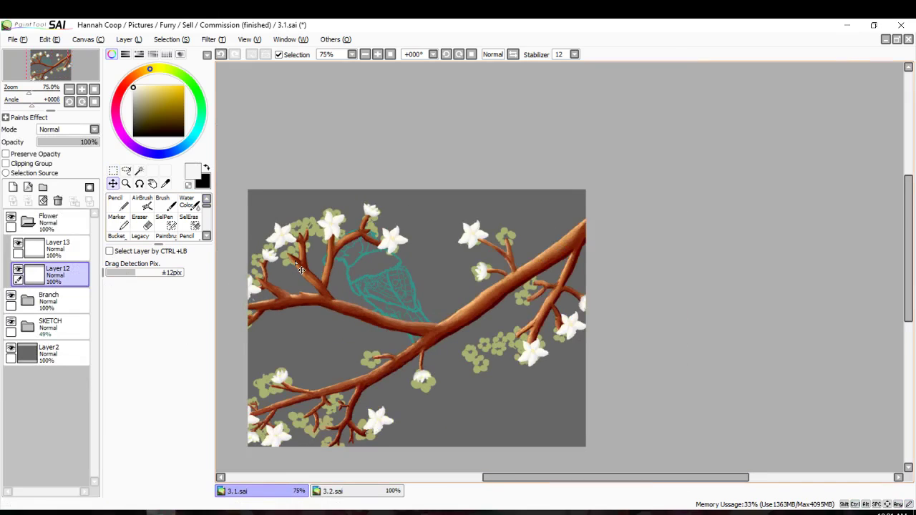
# Lasso the open flower on the twig tip just behind the bird's head on Layer12.
pyautogui.scroll(-2, 301, 270)
pyautogui.hscroll(-3, 301, 270)
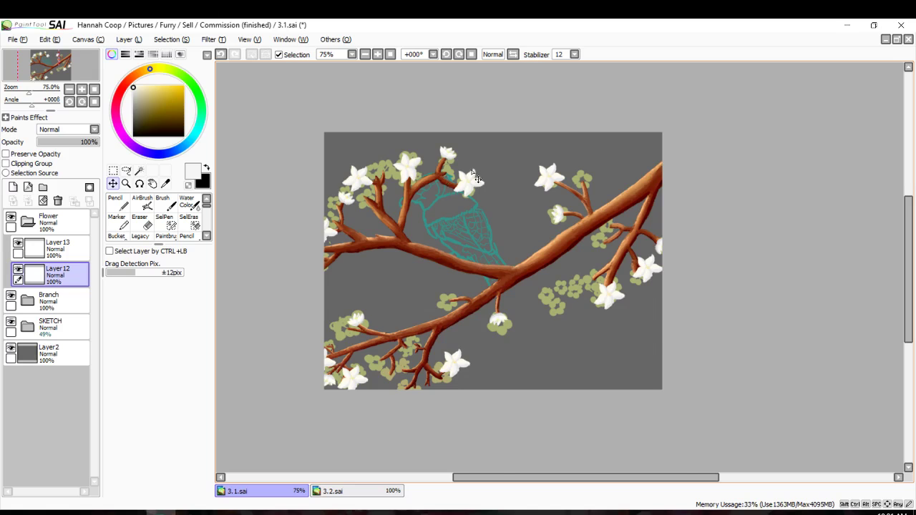
pyautogui.scroll(2, 476, 178)
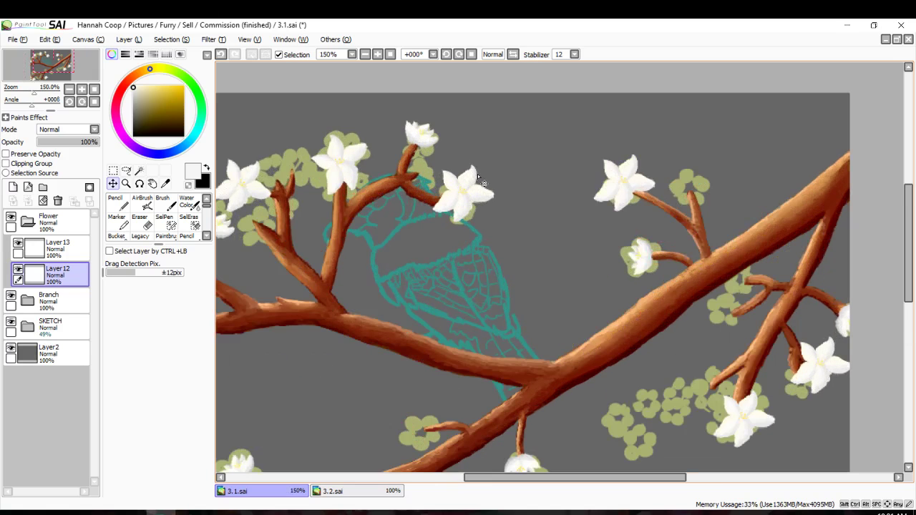
pyautogui.click(113, 170)
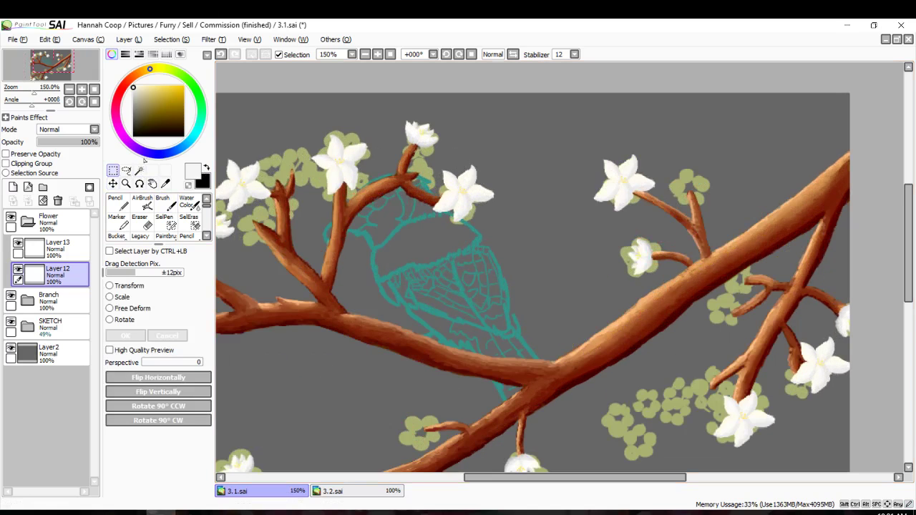
pyautogui.click(126, 171)
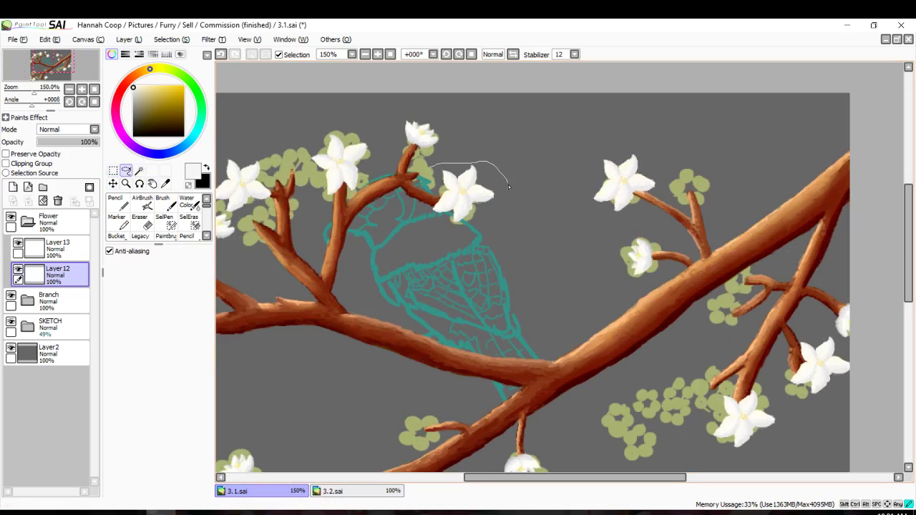
pyautogui.moveTo(416, 226); pyautogui.dragTo(420, 180)
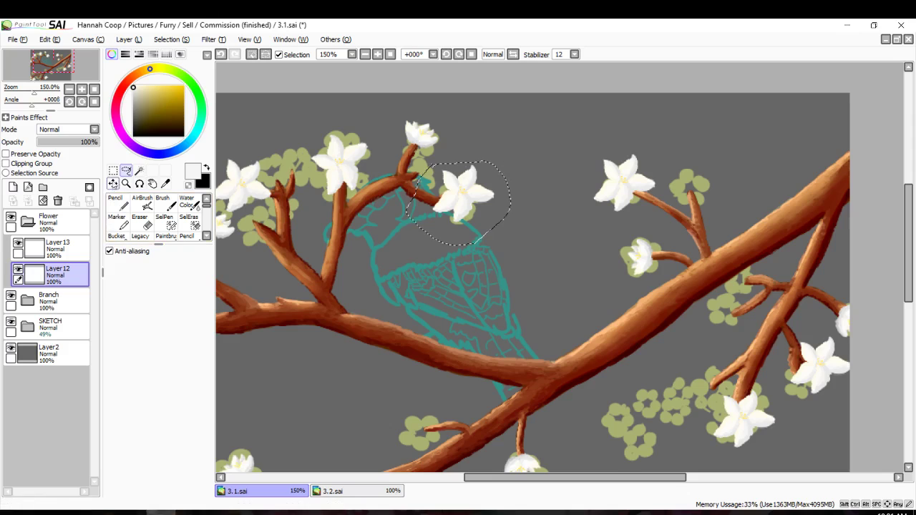
# Try rotating the lassoed flower counterclockwise and reshaping it with Free Deform, then undo the transformation.
pyautogui.click(113, 170)
pyautogui.click(110, 319)
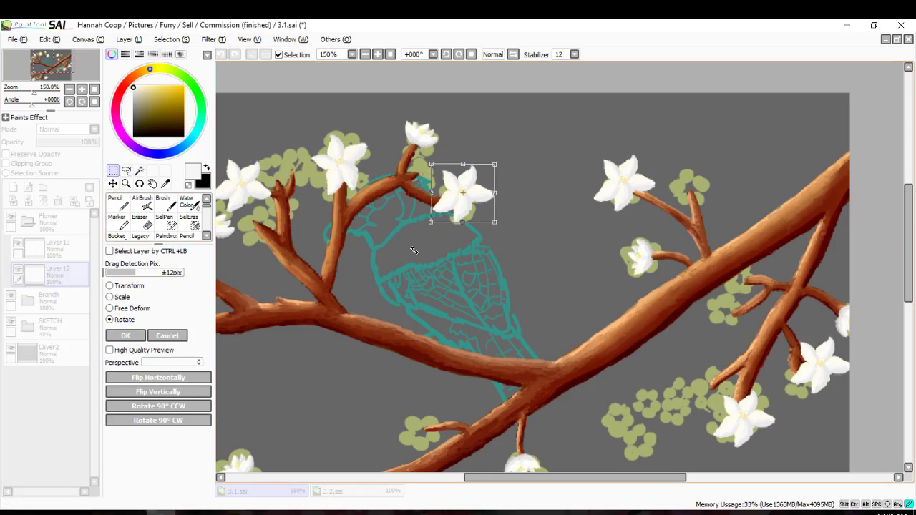
pyautogui.moveTo(432, 216); pyautogui.dragTo(441, 267)
pyautogui.click(110, 307)
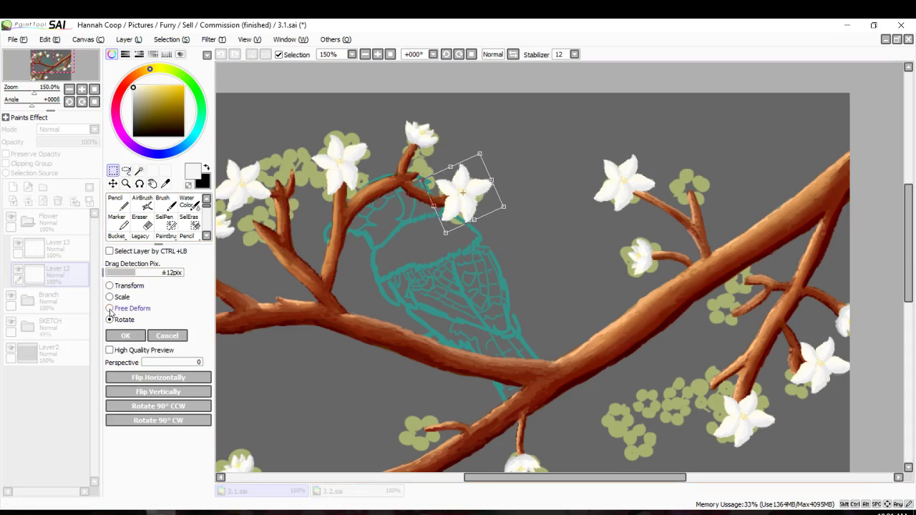
pyautogui.moveTo(458, 212); pyautogui.dragTo(503, 222)
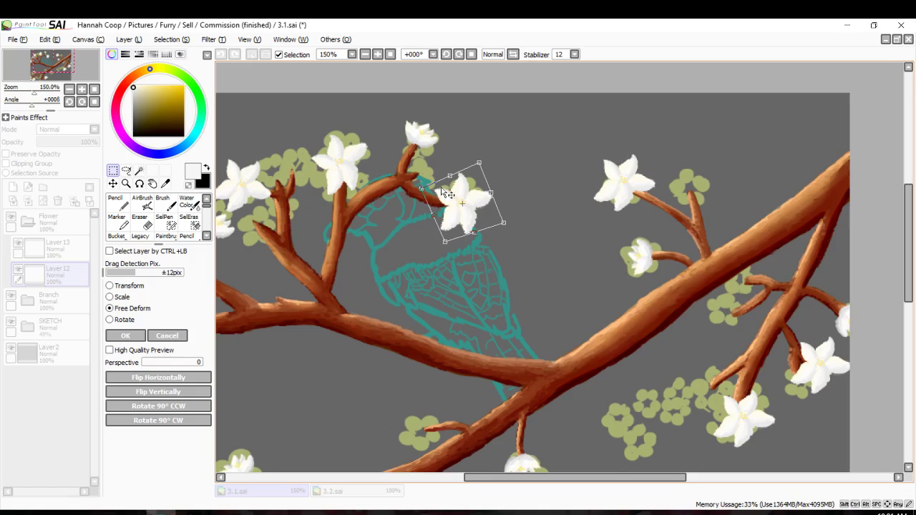
pyautogui.moveTo(422, 191); pyautogui.dragTo(418, 186)
pyautogui.moveTo(445, 241); pyautogui.dragTo(453, 206)
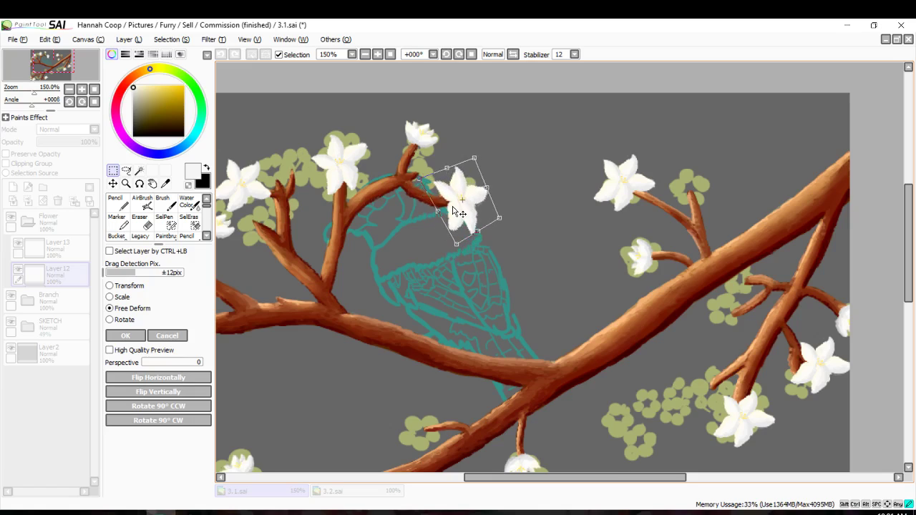
pyautogui.click(122, 336)
pyautogui.scroll(-2, 393, 274)
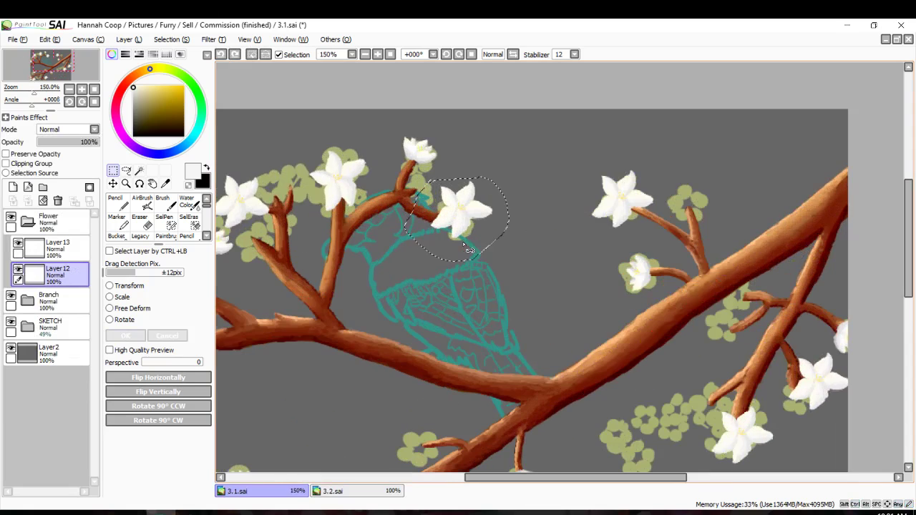
pyautogui.scroll(2, 460, 255)
# Rotate the lassoed flower counterclockwise, scale it slightly larger toward the twig, apply the transformation and deselect it.
pyautogui.click(110, 319)
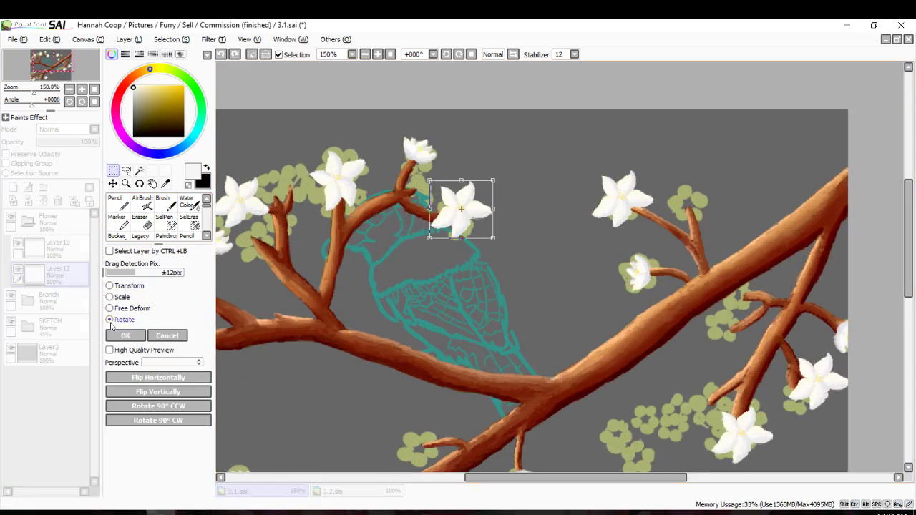
pyautogui.moveTo(425, 207); pyautogui.dragTo(410, 229)
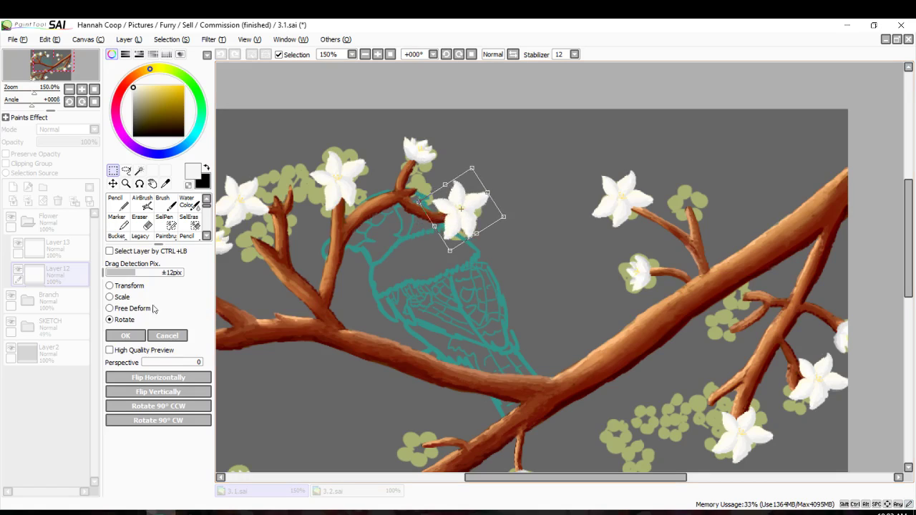
pyautogui.click(118, 298)
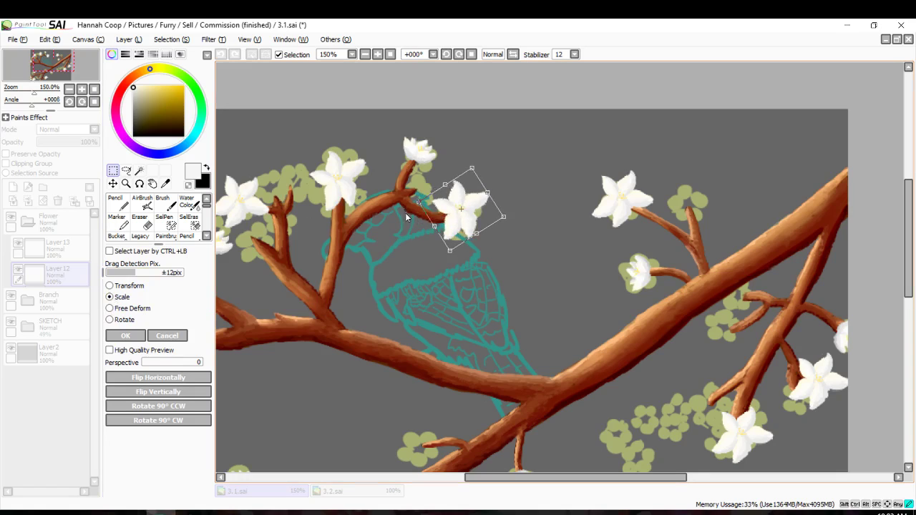
pyautogui.moveTo(416, 204); pyautogui.dragTo(448, 234)
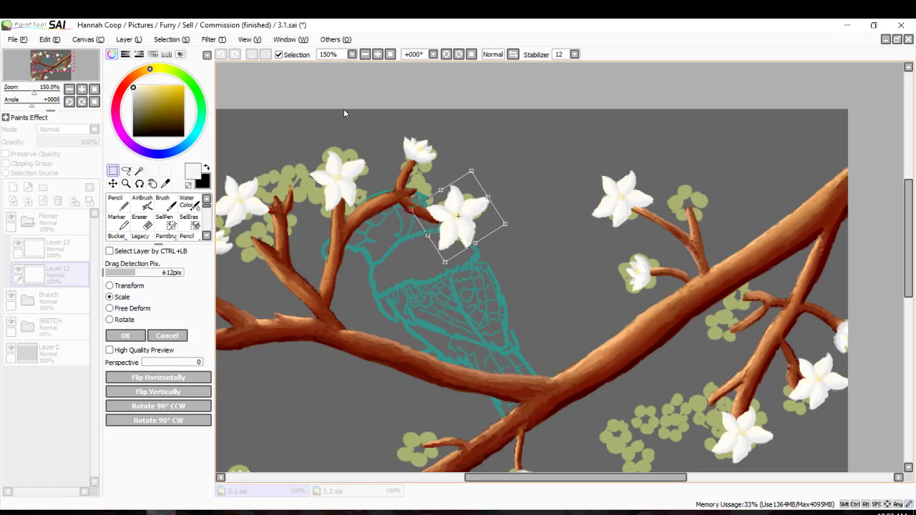
pyautogui.click(125, 336)
pyautogui.scroll(-1, 414, 300)
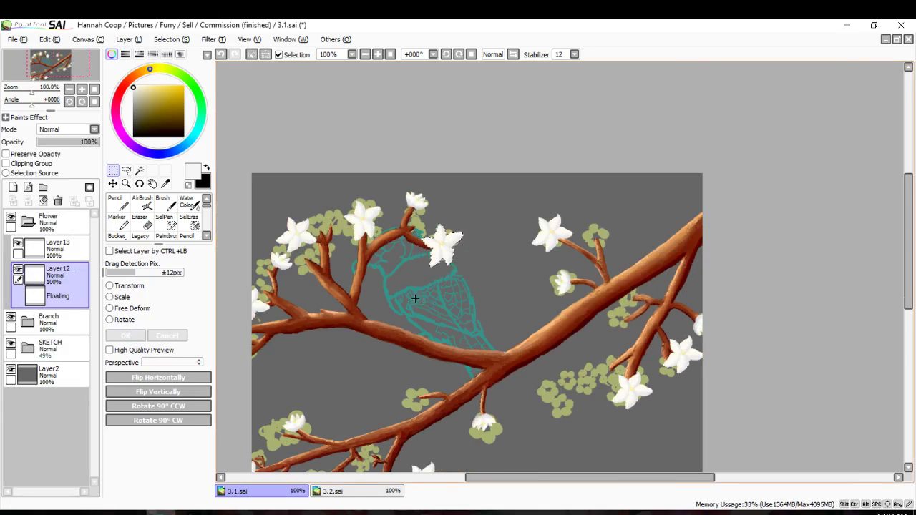
pyautogui.hotkey('ctrl', 'd')
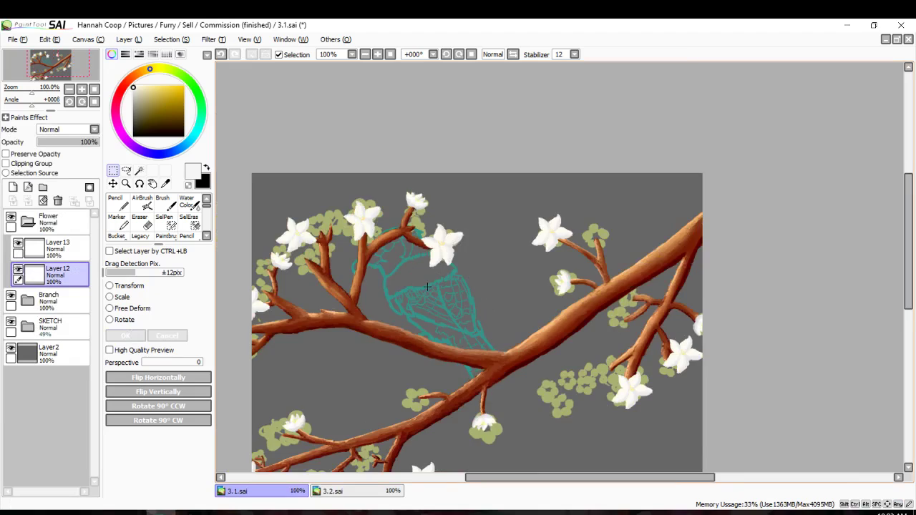
# Lasso the open flower on the upper-right twig of Layer12, rotate it counterclockwise and shift it slightly toward the twig tip.
pyautogui.scroll(-1, 427, 287)
pyautogui.scroll(-3, 429, 288)
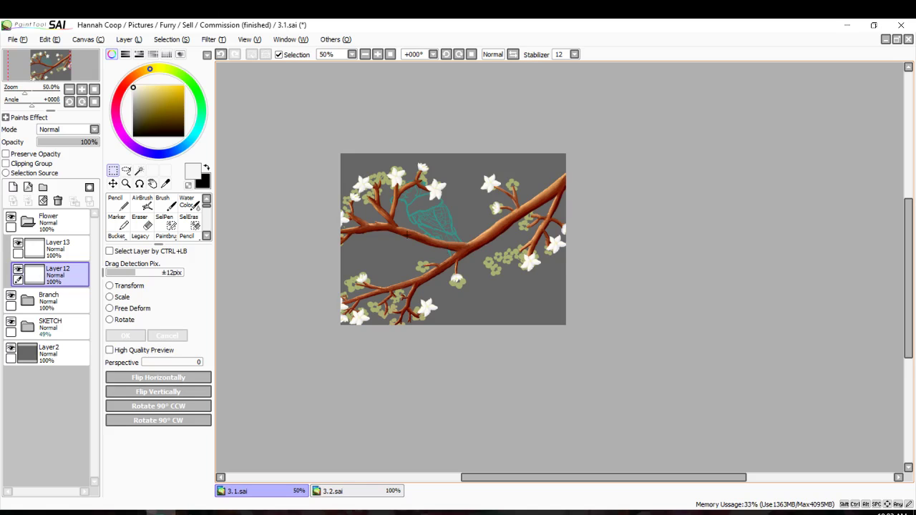
pyautogui.scroll(2, 492, 189)
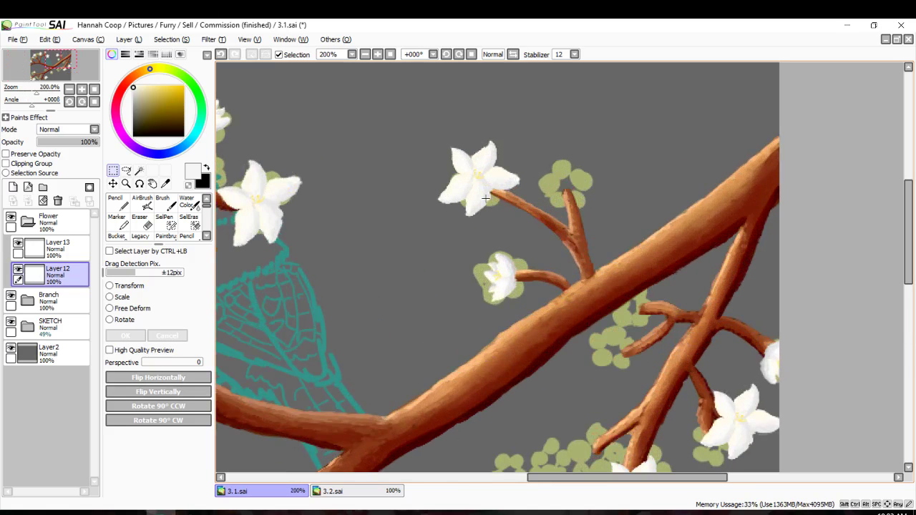
pyautogui.click(127, 170)
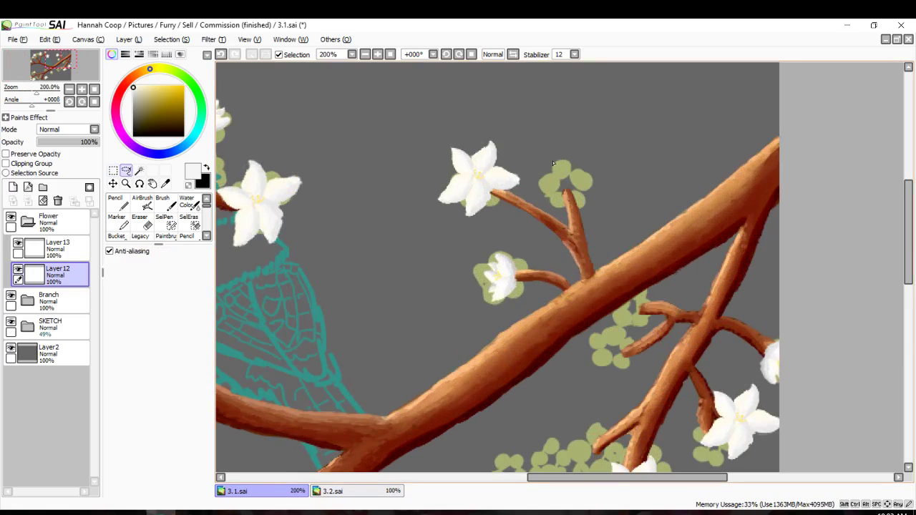
pyautogui.moveTo(553, 163)
pyautogui.mouseDown()
pyautogui.moveTo(382, 153)
pyautogui.moveTo(514, 222)
pyautogui.moveTo(546, 161)
pyautogui.mouseUp()
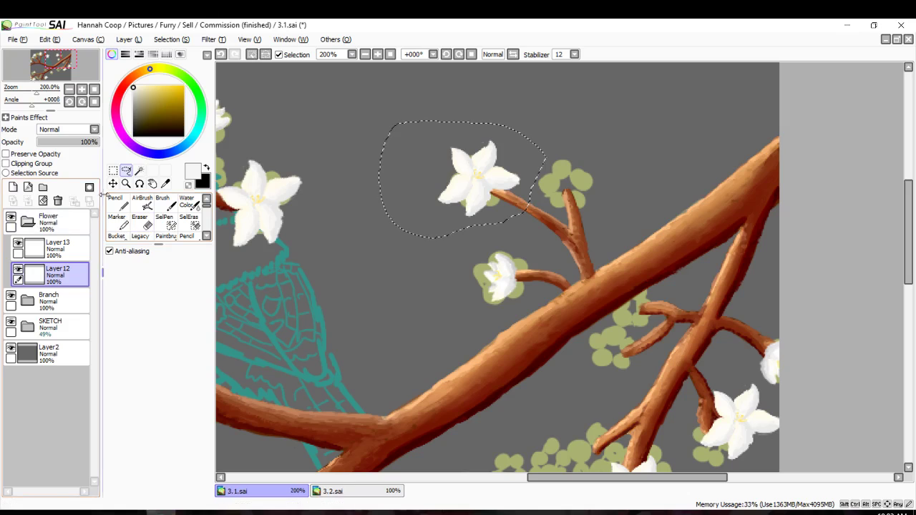
pyautogui.click(113, 170)
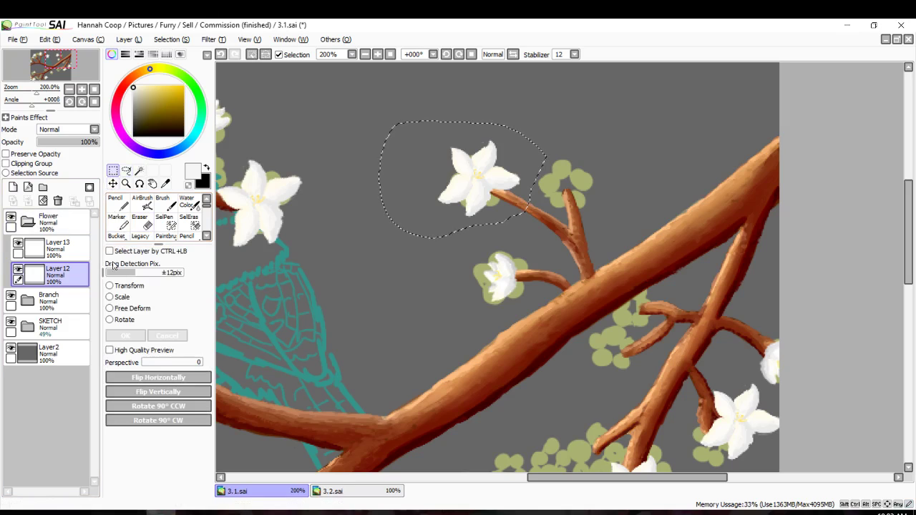
pyautogui.click(111, 320)
pyautogui.moveTo(418, 144); pyautogui.dragTo(386, 191)
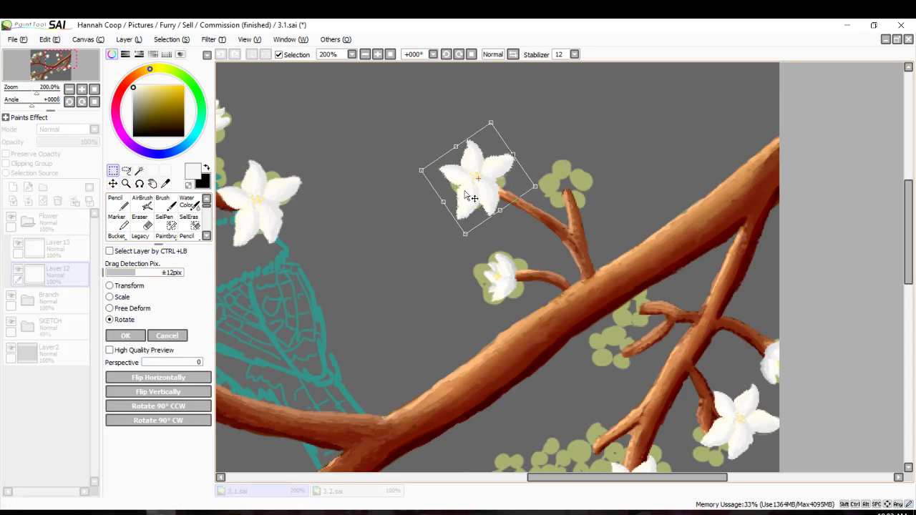
pyautogui.moveTo(467, 191)
pyautogui.mouseDown()
pyautogui.moveTo(447, 194)
pyautogui.moveTo(466, 198)
pyautogui.mouseUp()
pyautogui.moveTo(420, 175)
pyautogui.mouseDown()
pyautogui.moveTo(449, 187)
pyautogui.moveTo(401, 245)
pyautogui.moveTo(384, 188)
pyautogui.moveTo(490, 142)
pyautogui.moveTo(409, 186)
pyautogui.moveTo(412, 215)
pyautogui.moveTo(413, 168)
pyautogui.mouseUp()
pyautogui.moveTo(454, 193); pyautogui.dragTo(478, 202)
# Free-deform the upper-right flower by pulling its corner and edges slightly outward, apply the change and deselect it.
pyautogui.click(116, 306)
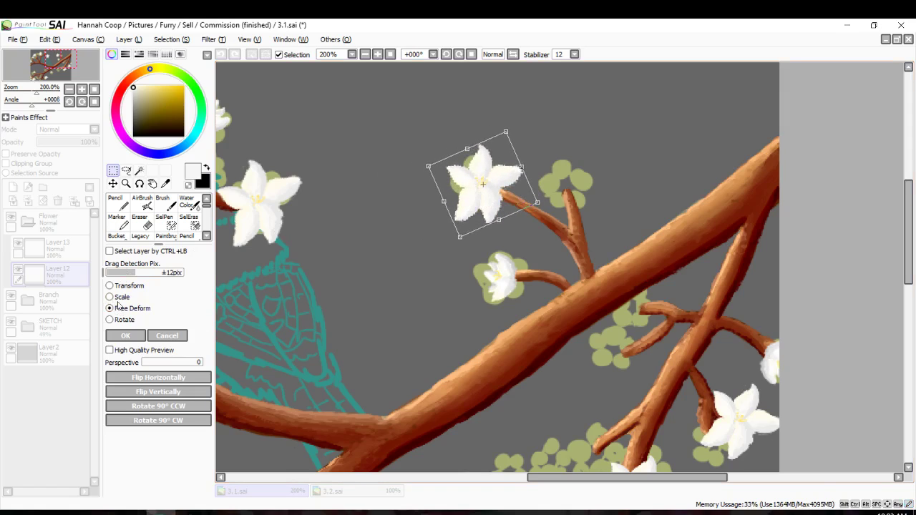
pyautogui.moveTo(429, 167); pyautogui.dragTo(422, 165)
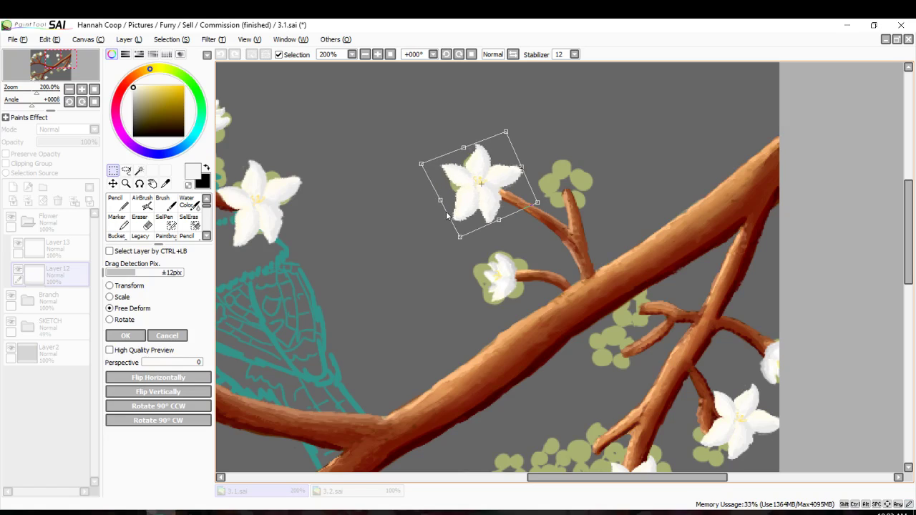
pyautogui.moveTo(440, 202); pyautogui.dragTo(438, 207)
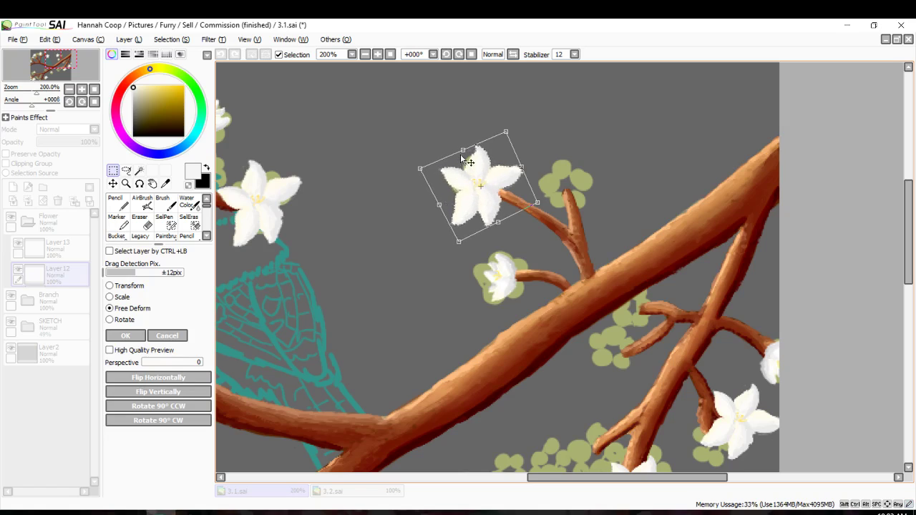
pyautogui.moveTo(466, 153); pyautogui.dragTo(461, 149)
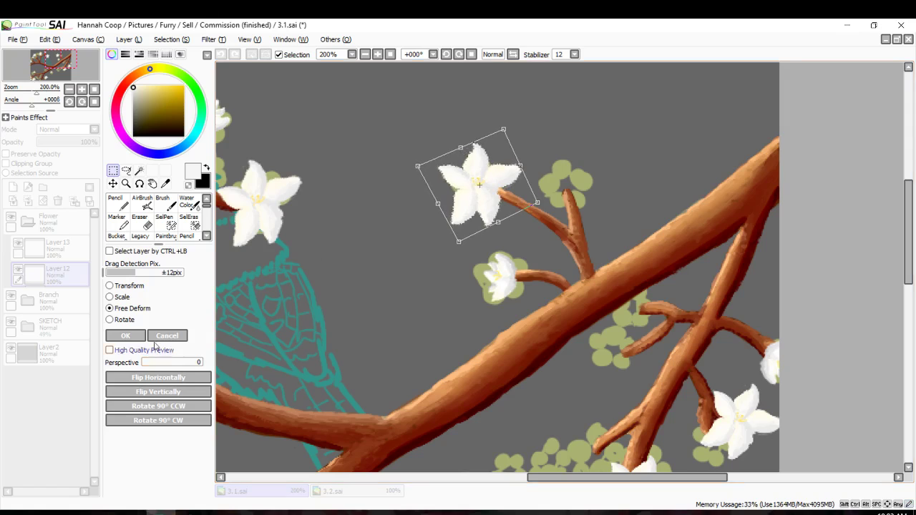
pyautogui.click(124, 337)
pyautogui.scroll(-2, 382, 252)
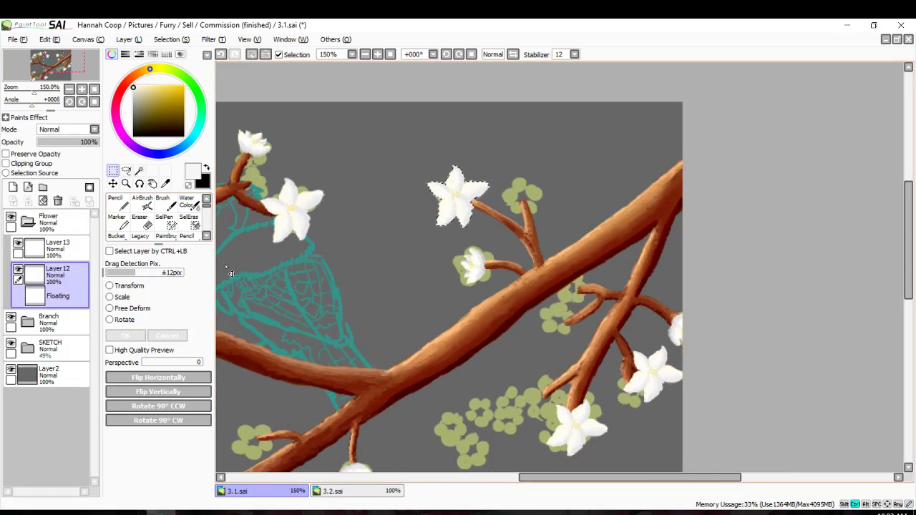
pyautogui.scroll(-1, 382, 252)
pyautogui.scroll(-1, 383, 252)
pyautogui.hscroll(-3, 382, 252)
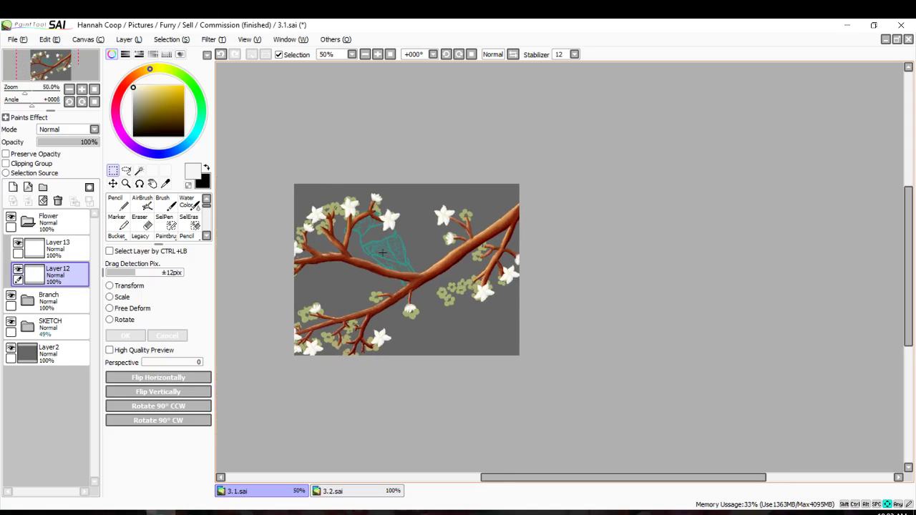
pyautogui.hscroll(-1, 382, 252)
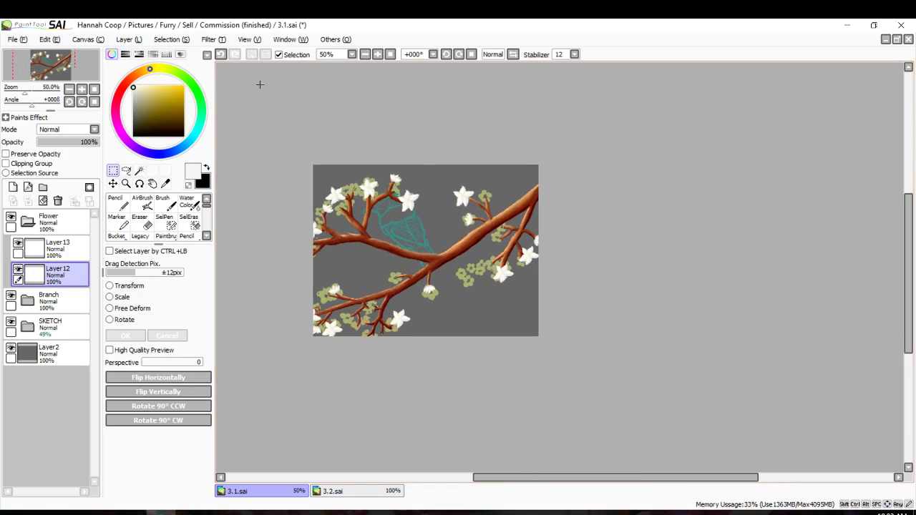
# Restore the upper-right flower's selection by undoing the deselection, rotate the flower further counterclockwise, apply it and deselect.
pyautogui.hotkey('ctrl', 'v')
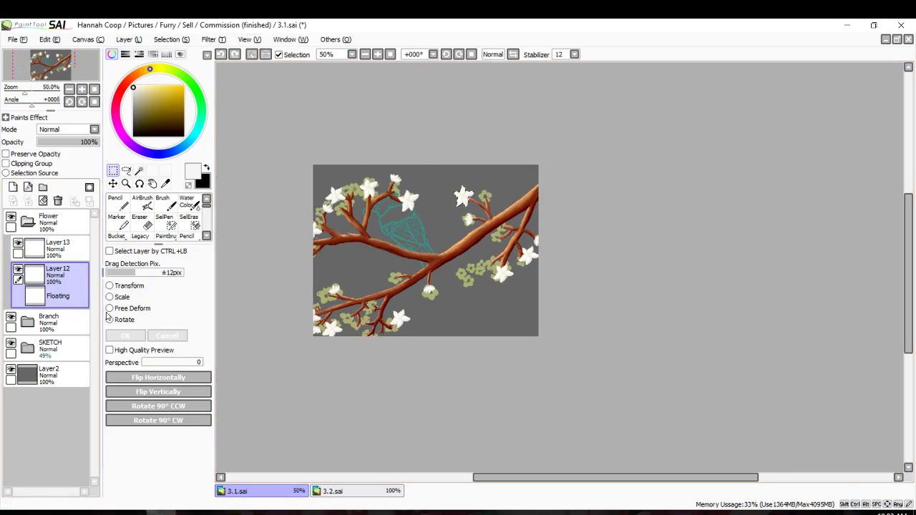
pyautogui.click(109, 319)
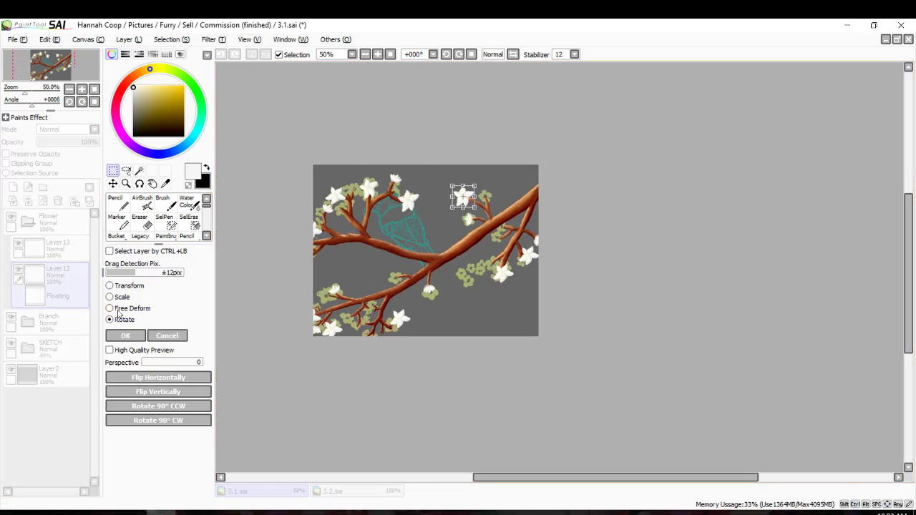
pyautogui.scroll(4, 462, 199)
pyautogui.moveTo(405, 140); pyautogui.dragTo(372, 161)
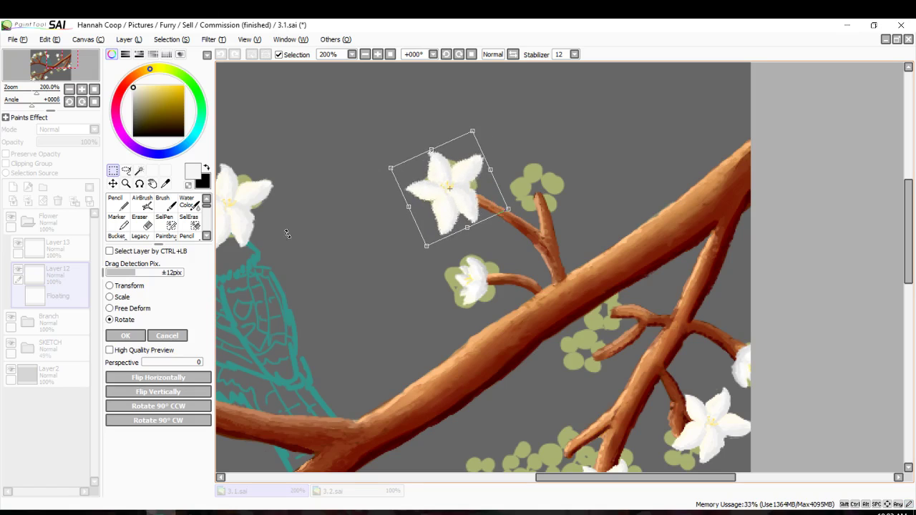
pyautogui.click(123, 333)
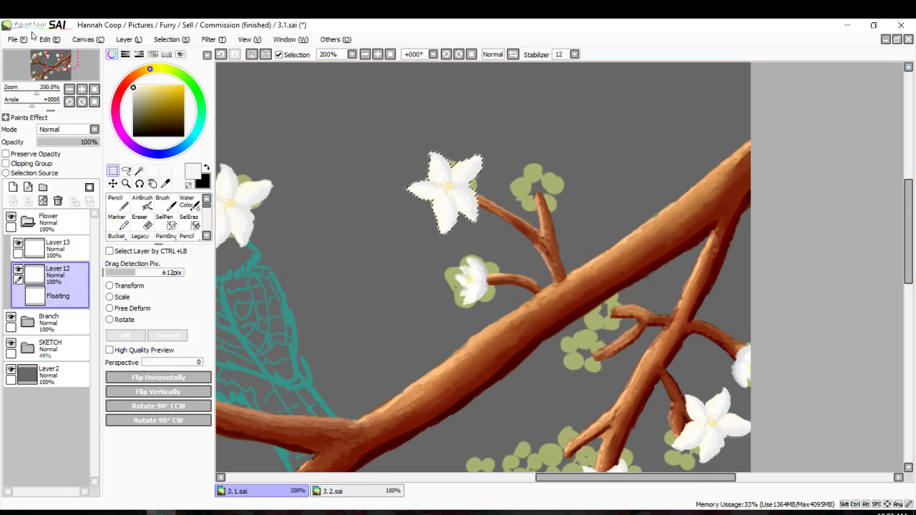
pyautogui.scroll(-2, 243, 153)
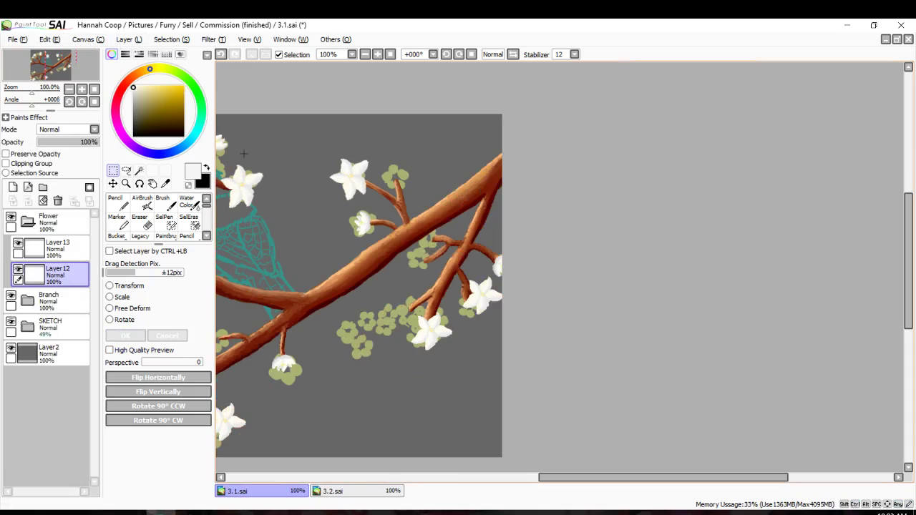
# Examine the adjusted blossoms around the bird and along the lower-left branches.
pyautogui.press('Left')
pyautogui.press('Left')
pyautogui.press('Left')
pyautogui.press('Left')
pyautogui.press('Left')
pyautogui.press('Left')
pyautogui.press('Left')
pyautogui.press('Left')
pyautogui.press('Down')
pyautogui.press('Down')
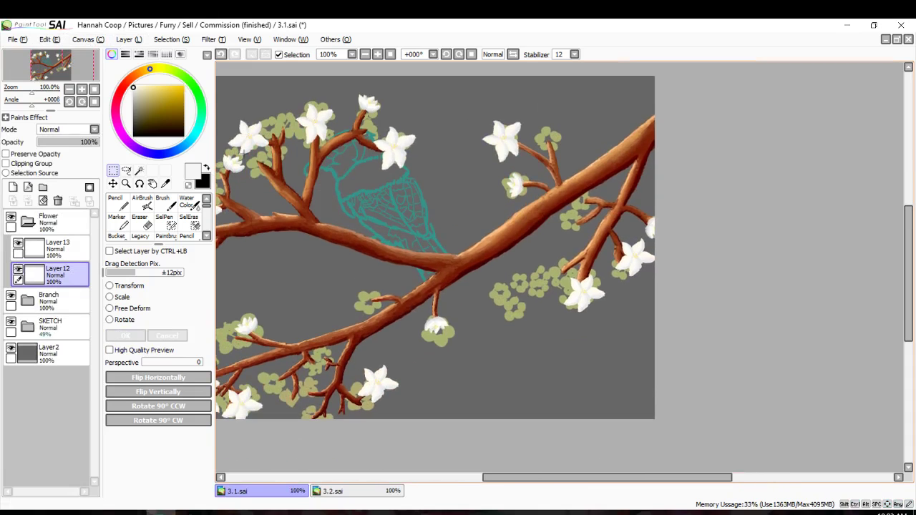
# Restore the upper-right flower's selection by undoing the deselection, shift the flower slightly down and to the left, and deselect it.
pyautogui.hotkey('ctrl', 'v')
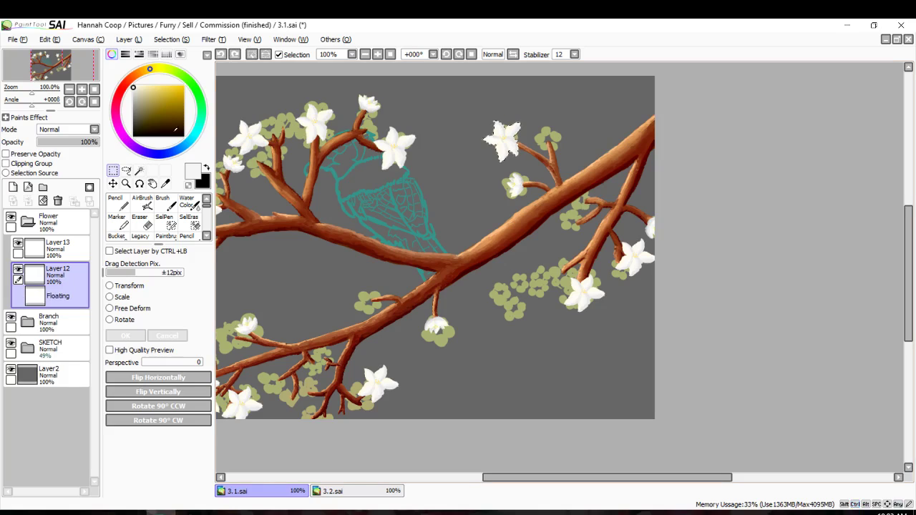
pyautogui.click(114, 186)
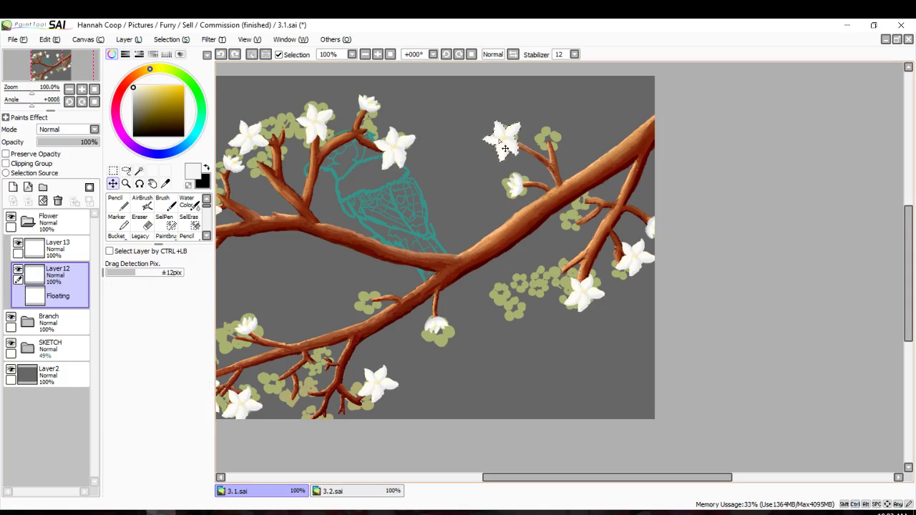
pyautogui.moveTo(505, 148); pyautogui.dragTo(504, 156)
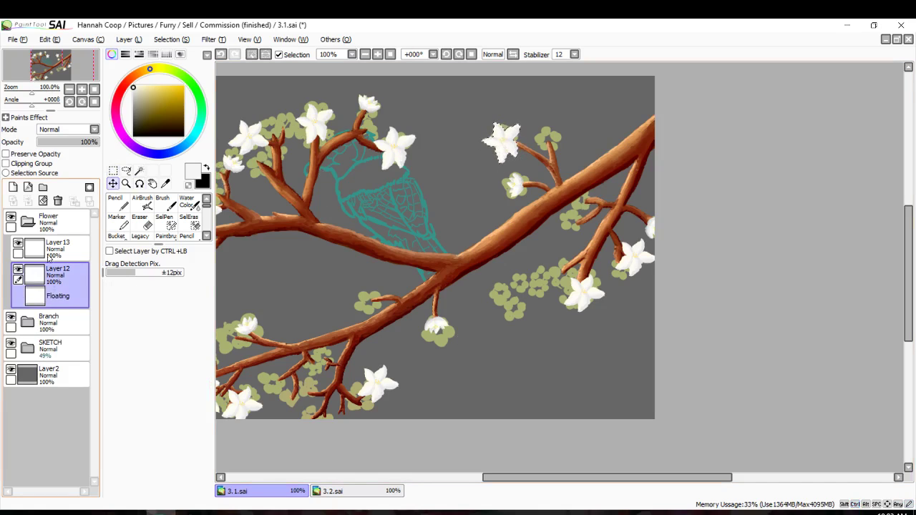
pyautogui.hotkey('ctrl', 'd')
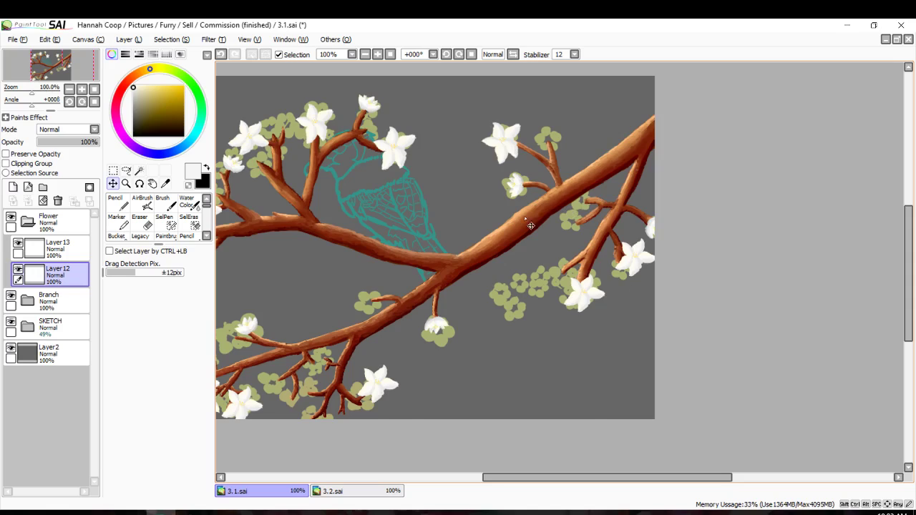
# Lasso the open flower at the end of the lower-right twig on Layer12 and rotate it clockwise.
pyautogui.scroll(-1, 530, 225)
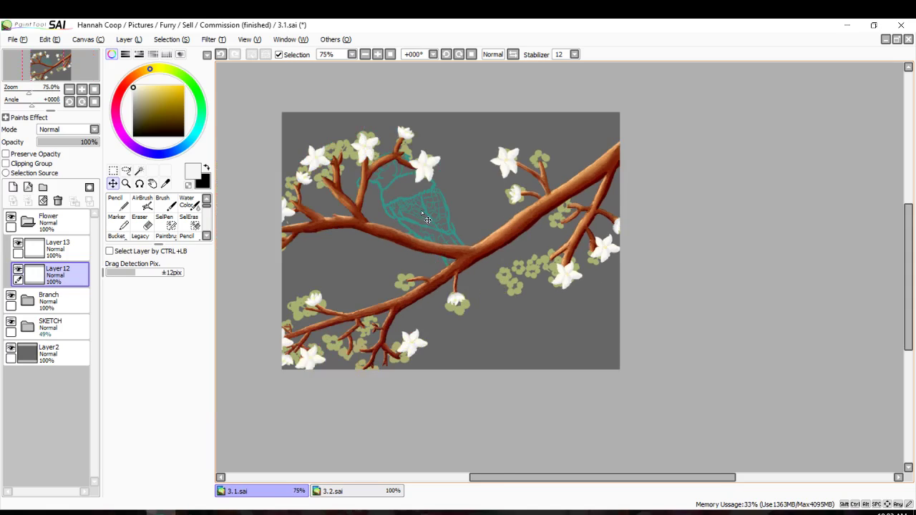
pyautogui.press('Left')
pyautogui.press('Left')
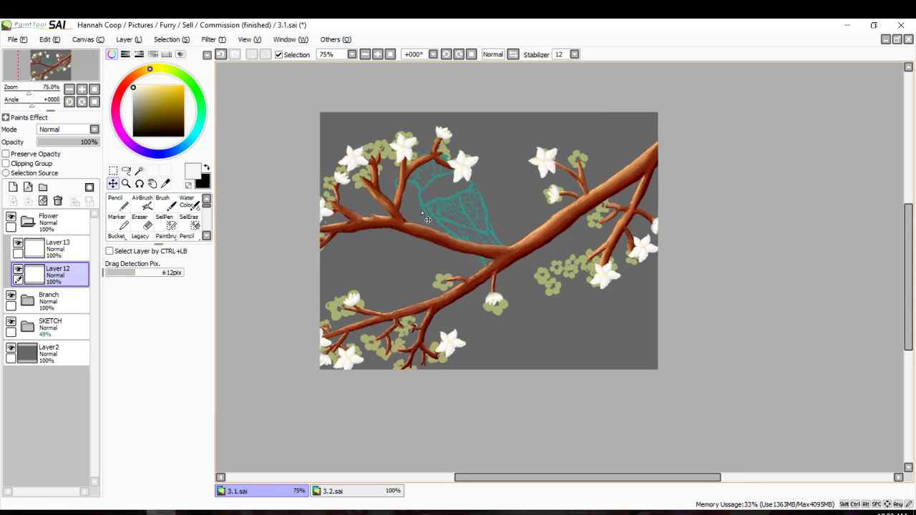
pyautogui.press('Right')
pyautogui.press('Right')
pyautogui.press('Right')
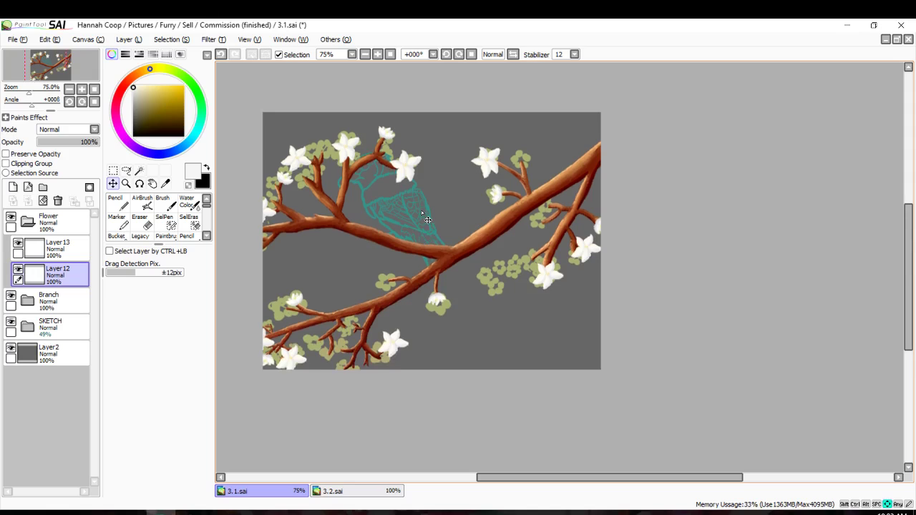
pyautogui.click(127, 171)
pyautogui.scroll(3, 662, 414)
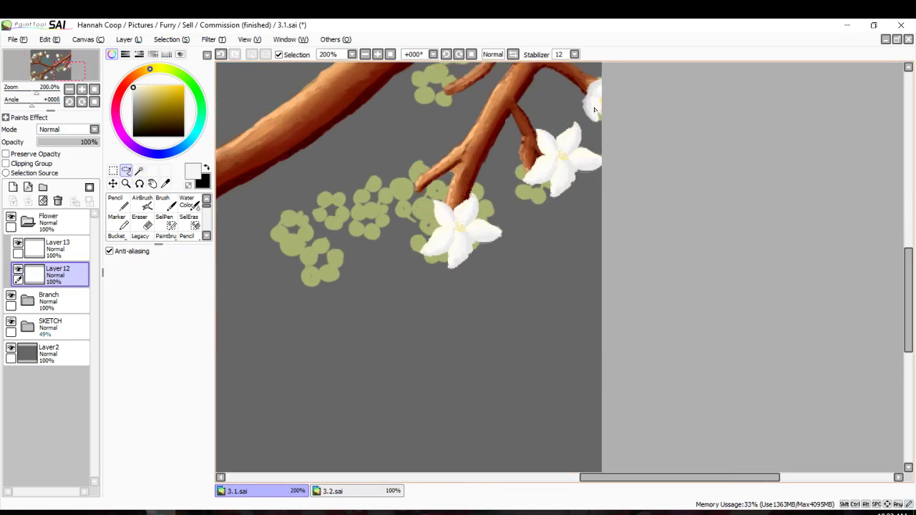
pyautogui.moveTo(517, 266); pyautogui.dragTo(501, 178)
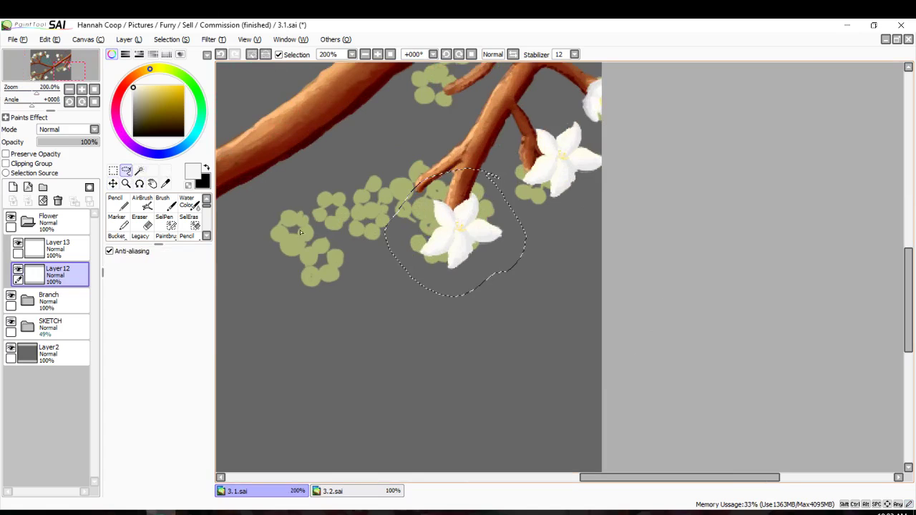
pyautogui.click(113, 170)
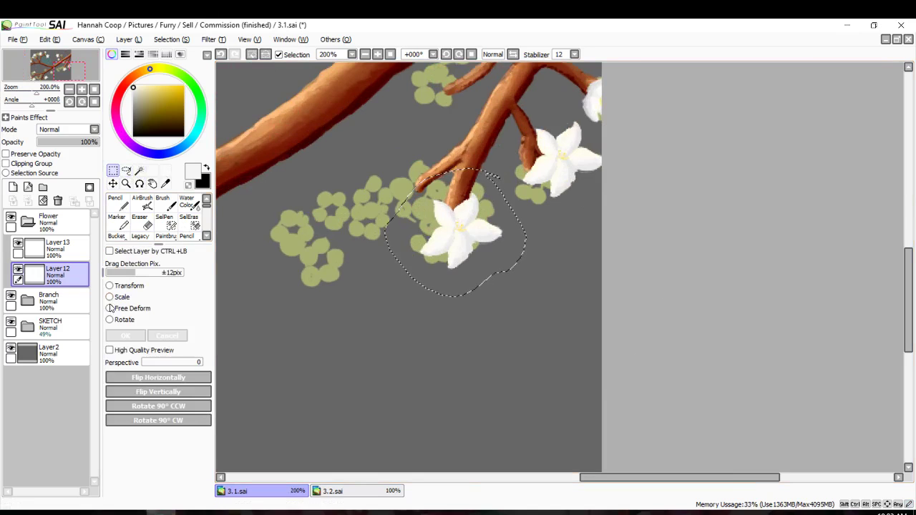
pyautogui.click(110, 320)
pyautogui.moveTo(501, 237); pyautogui.dragTo(478, 254)
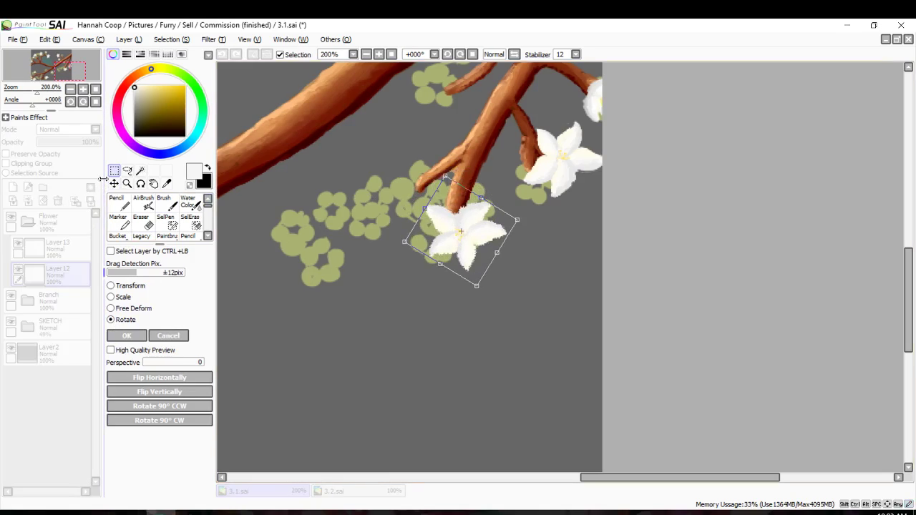
# Enlarge the lower-right flower, stretch its edges slightly outward with Free Deform, and apply the change.
pyautogui.moveTo(104, 178); pyautogui.dragTo(88, 176)
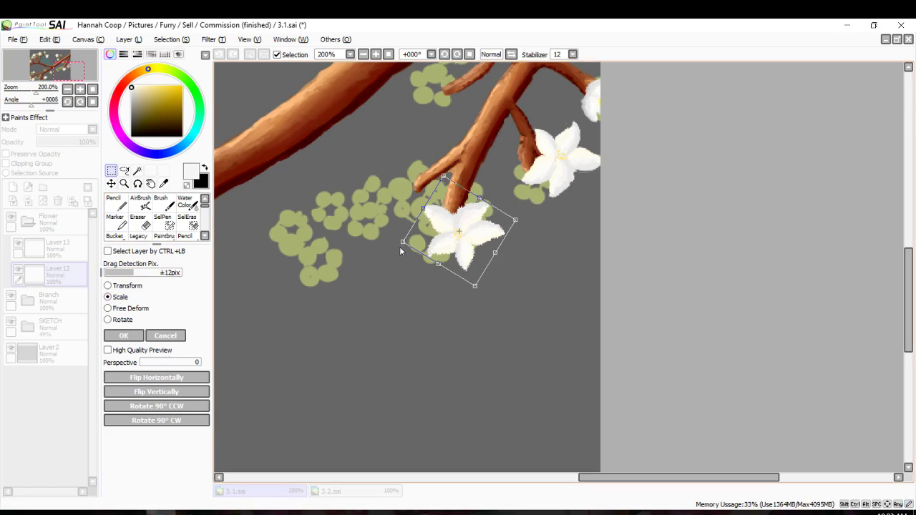
pyautogui.moveTo(400, 250); pyautogui.dragTo(386, 254)
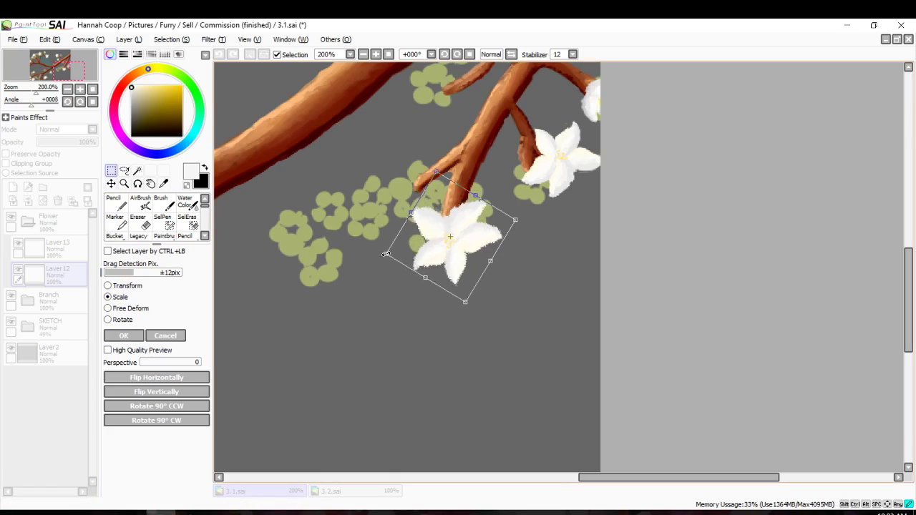
pyautogui.click(107, 309)
pyautogui.scroll(1, 477, 204)
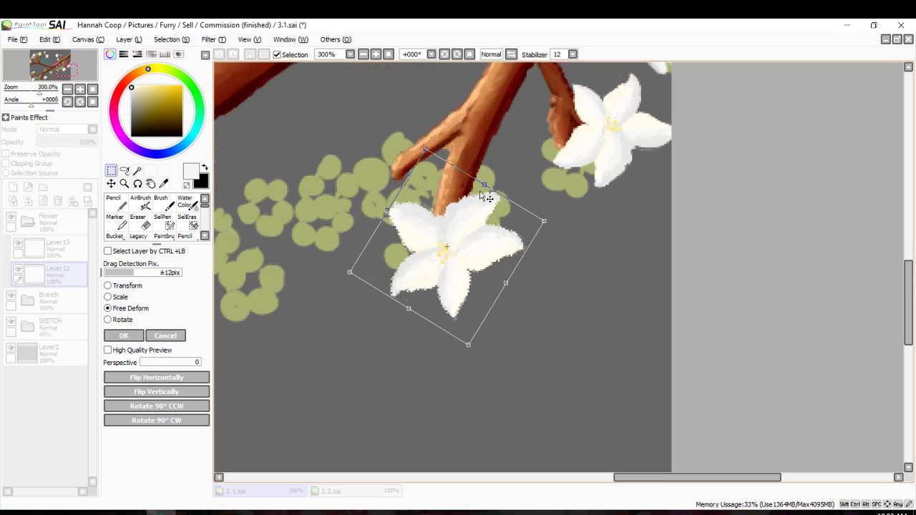
pyautogui.moveTo(490, 192); pyautogui.dragTo(484, 166)
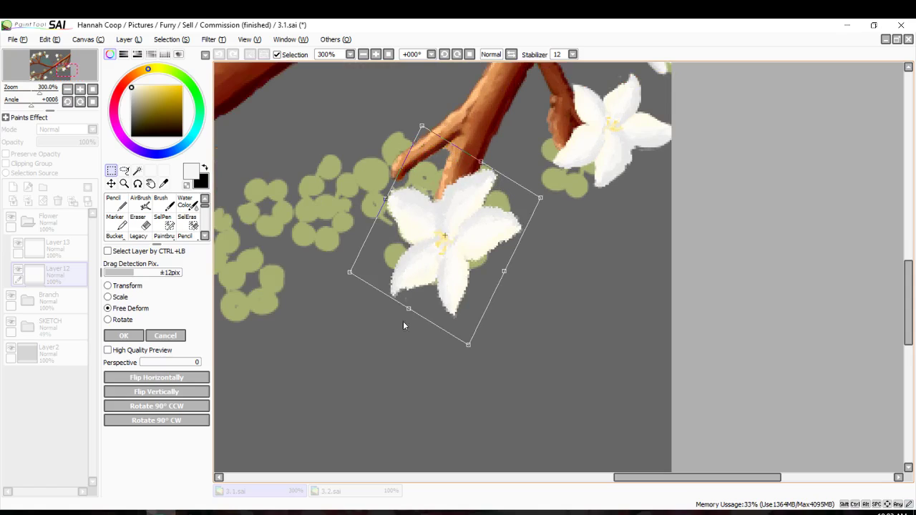
pyautogui.moveTo(408, 309); pyautogui.dragTo(402, 319)
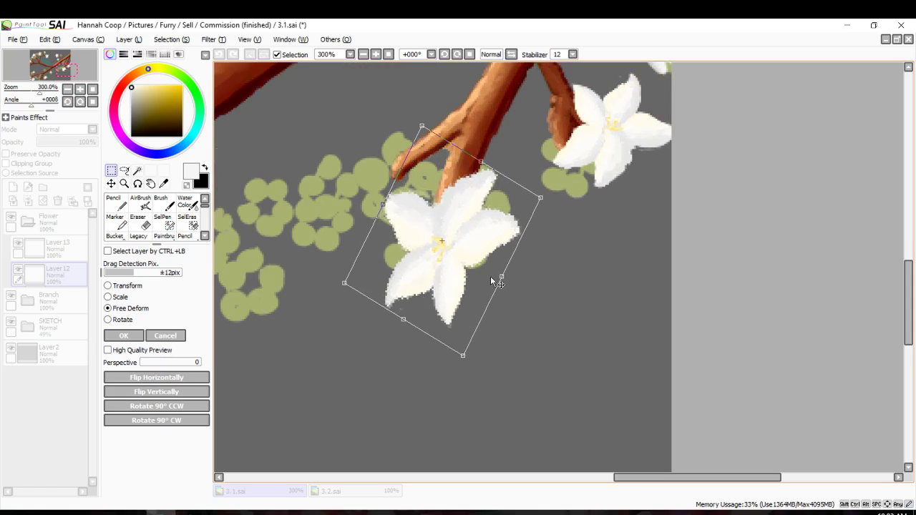
pyautogui.moveTo(504, 283); pyautogui.dragTo(507, 285)
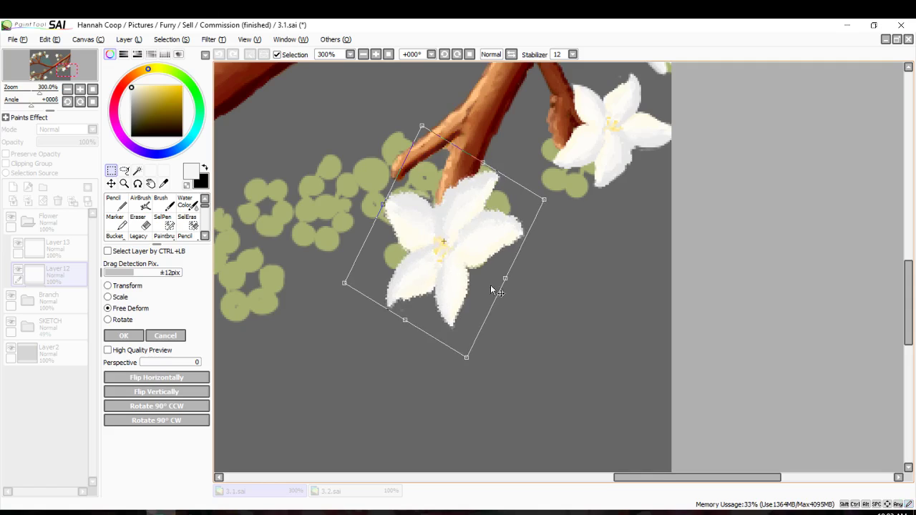
pyautogui.click(143, 334)
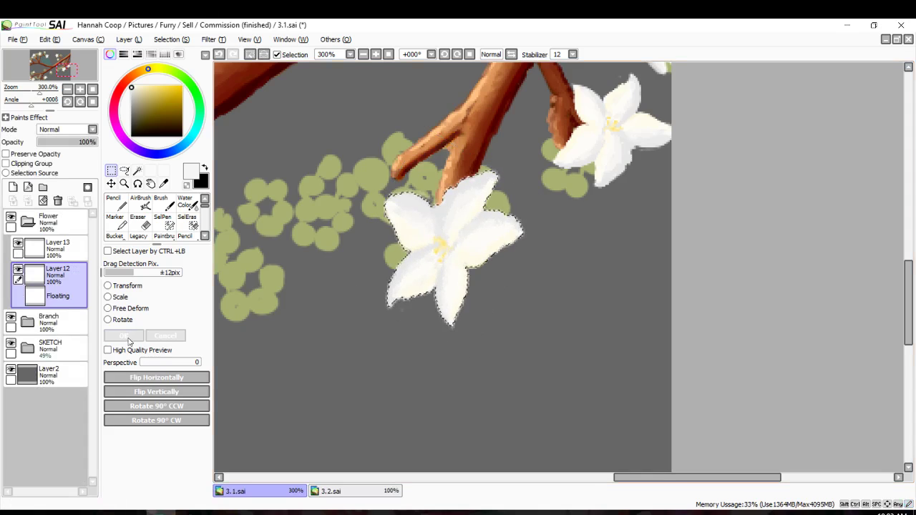
# Shift the enlarged lower-right flower slightly toward the left, deselect it and check it against the whole painting.
pyautogui.click(116, 184)
pyautogui.moveTo(448, 237); pyautogui.dragTo(443, 240)
pyautogui.hotkey('ctrl', 'd')
pyautogui.scroll(-4, 443, 240)
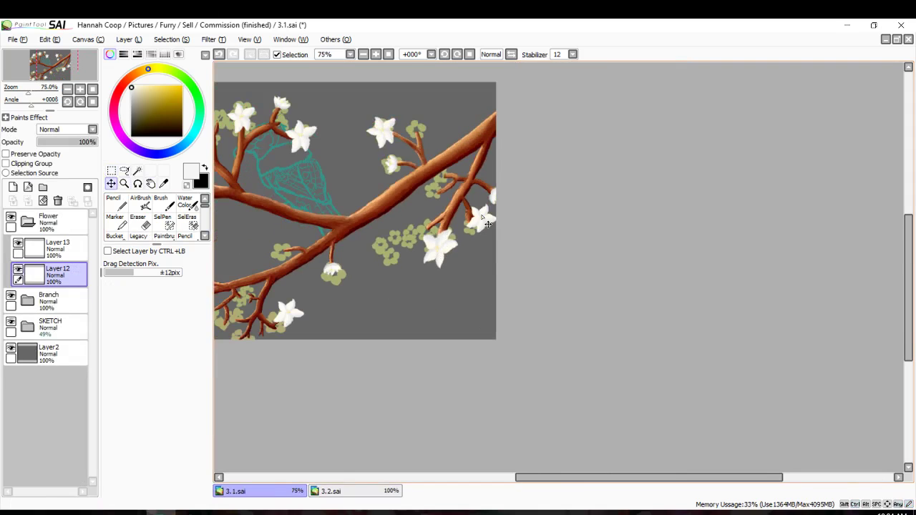
pyautogui.scroll(-3, 432, 251)
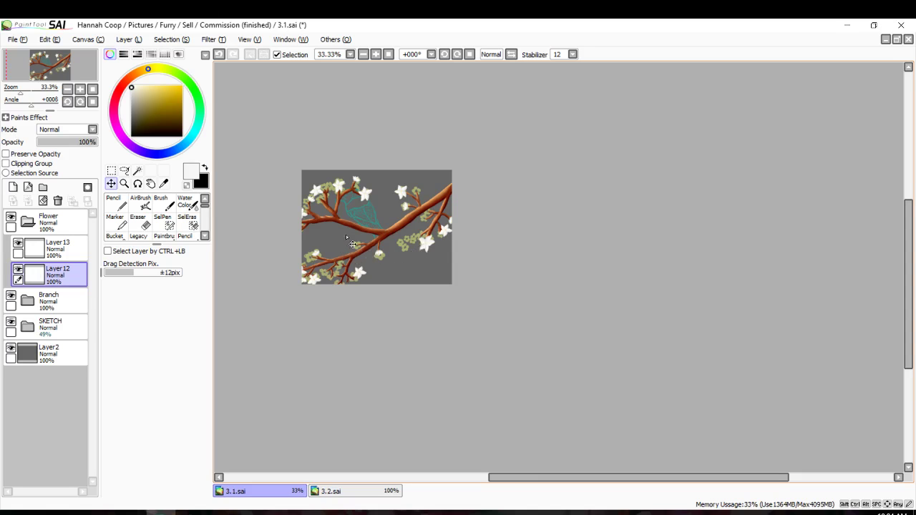
pyautogui.scroll(3, 346, 234)
pyautogui.scroll(2, 350, 163)
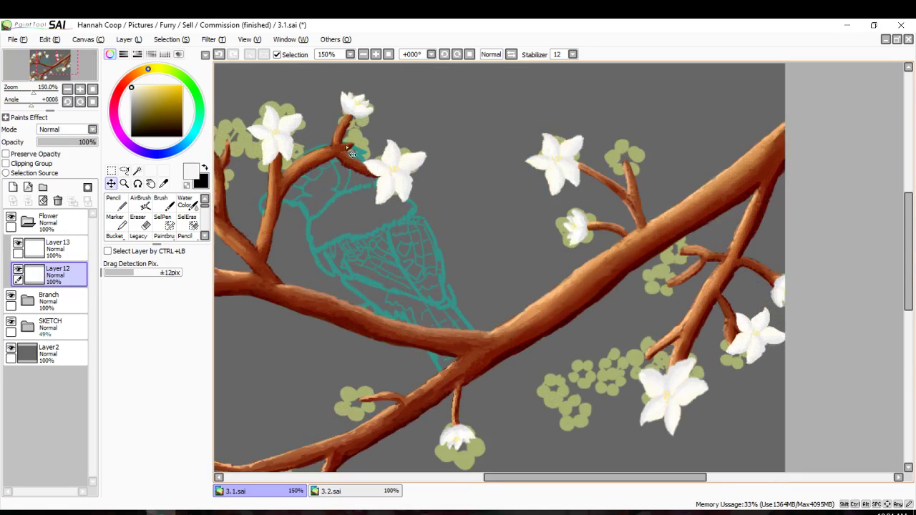
pyautogui.click(111, 170)
pyautogui.click(137, 170)
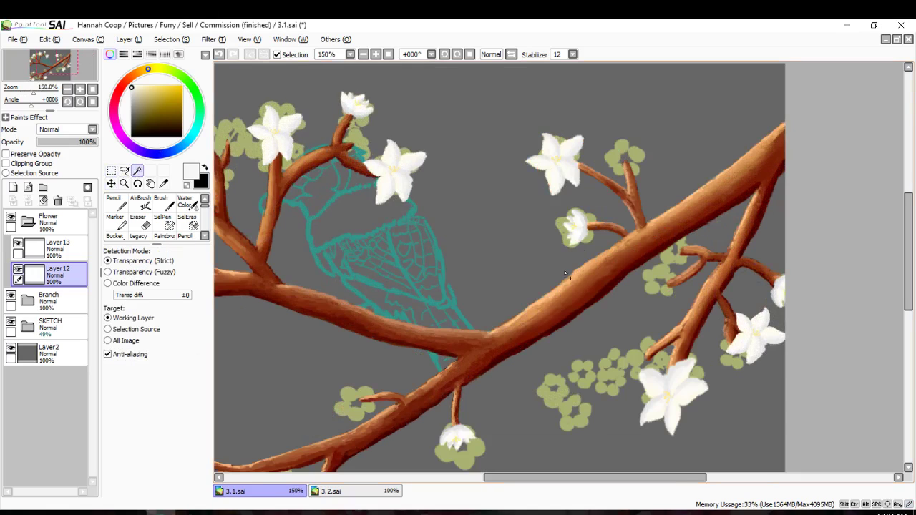
pyautogui.scroll(1, 531, 161)
pyautogui.click(412, 132)
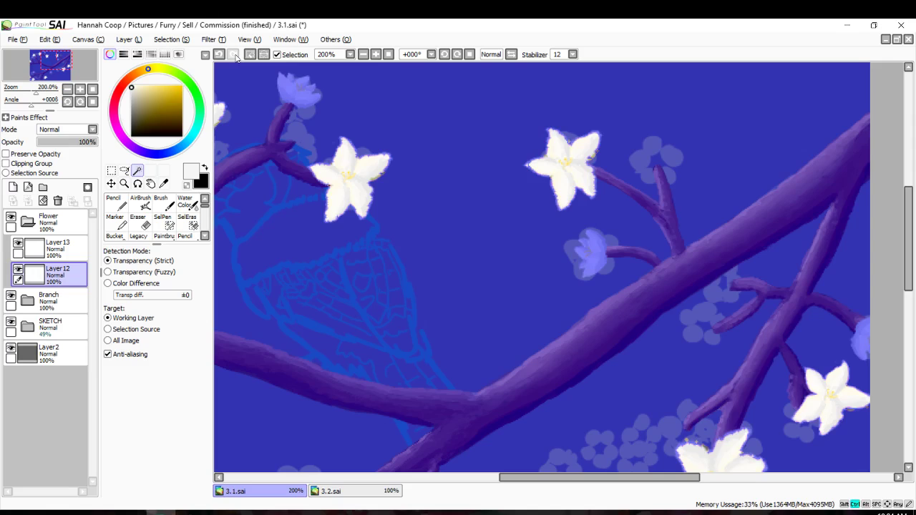
pyautogui.hotkey('ctrl', 'd')
pyautogui.click(124, 184)
pyautogui.doubleClick(124, 172)
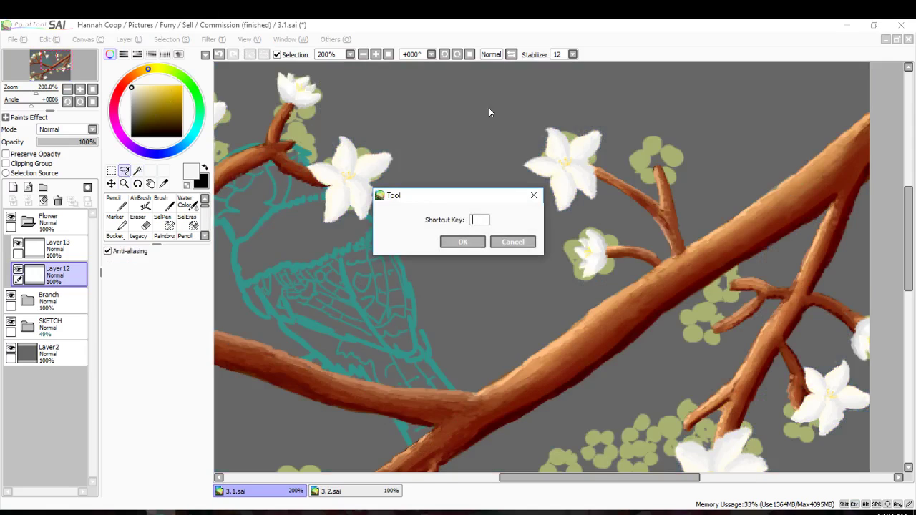
pyautogui.click(492, 243)
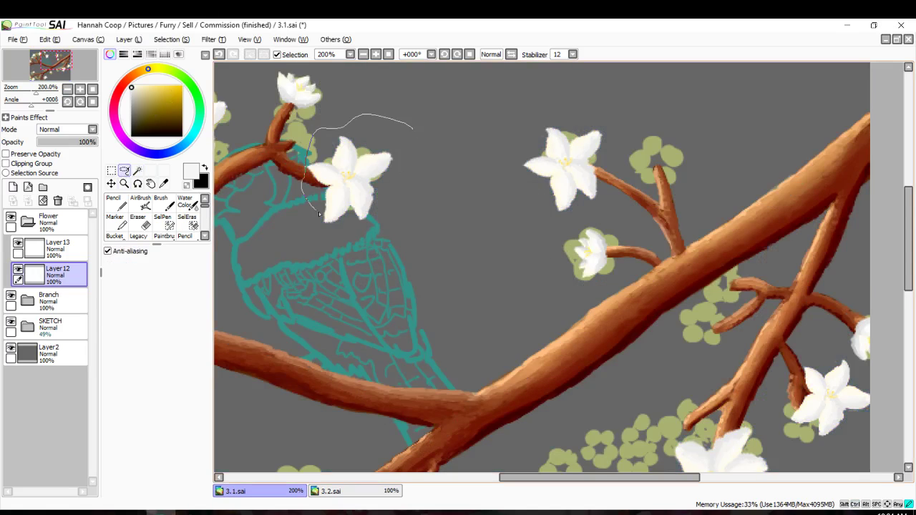
# Lasso the open flower on the twig above the bird's back, rotate it to suit the twig, apply and deselect.
pyautogui.moveTo(320, 213); pyautogui.dragTo(360, 229)
pyautogui.hotkey('ctrl', 'd')
pyautogui.moveTo(405, 196); pyautogui.dragTo(404, 184)
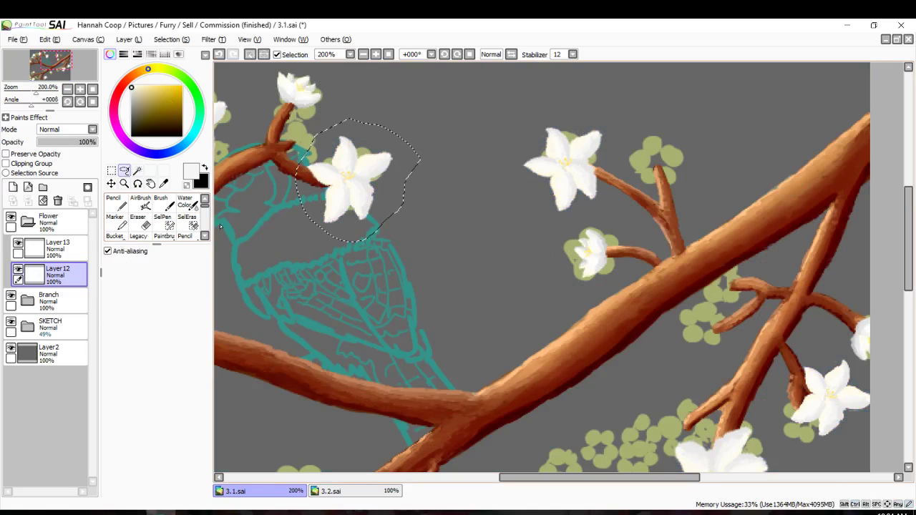
pyautogui.hotkey('ctrl', 't')
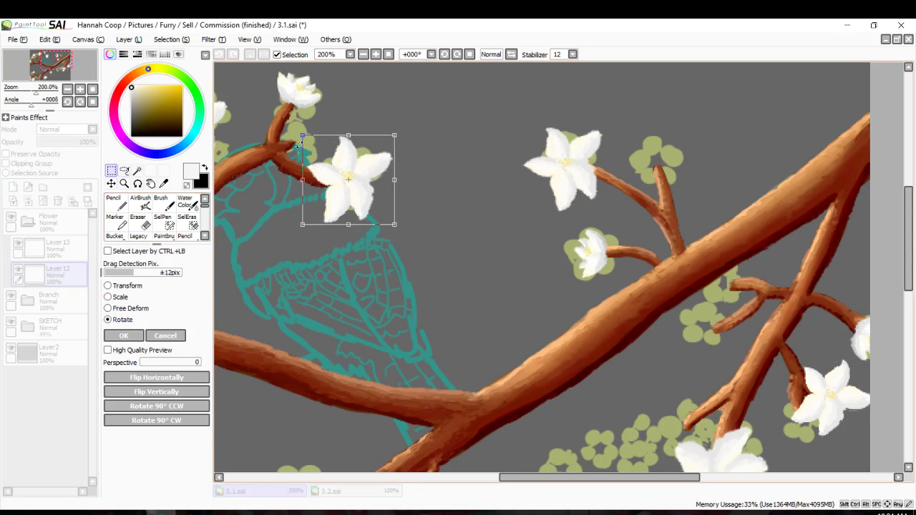
pyautogui.moveTo(299, 145); pyautogui.dragTo(371, 188)
pyautogui.click(123, 337)
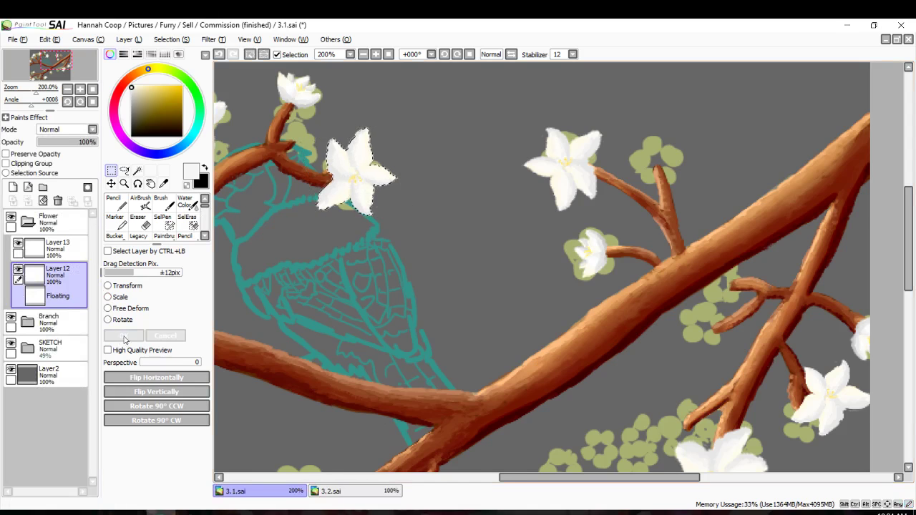
pyautogui.scroll(-1, 305, 252)
pyautogui.hotkey('ctrl', 'd')
pyautogui.scroll(-1, 313, 166)
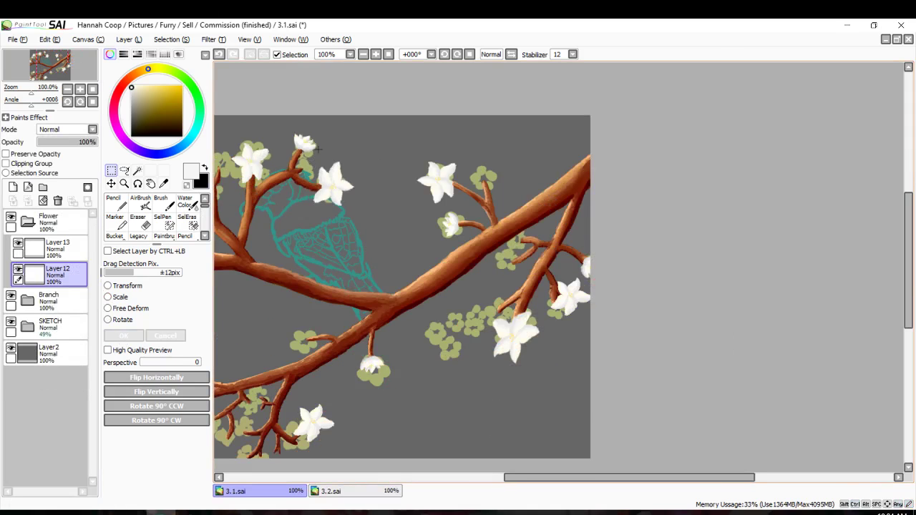
# Examine the blossom placement across all branches, both close up and with the whole painting in view.
pyautogui.press('Down')
pyautogui.press('Left')
pyautogui.press('Left')
pyautogui.press('Left')
pyautogui.press('Left')
pyautogui.press('Left')
pyautogui.press('Left')
pyautogui.press('Left')
pyautogui.press('Down')
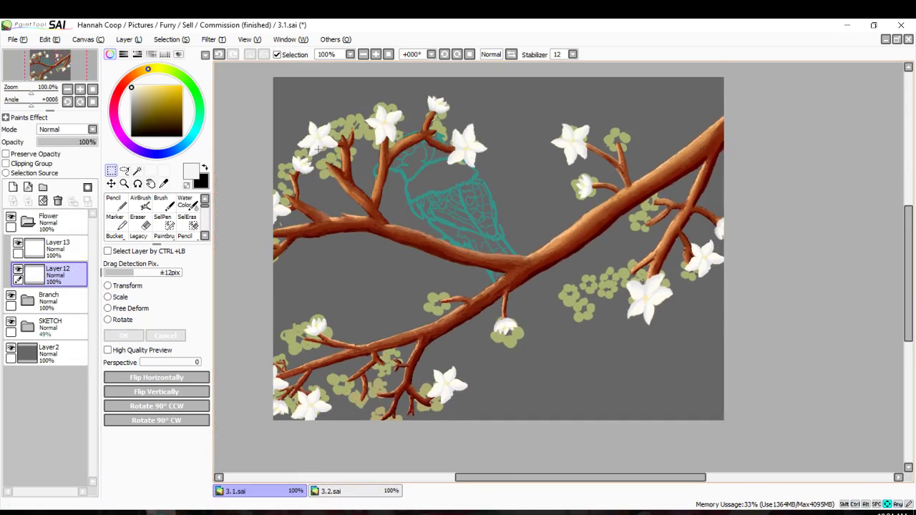
pyautogui.scroll(-3, 317, 148)
pyautogui.hscroll(-1, 317, 148)
pyautogui.scroll(2, 317, 148)
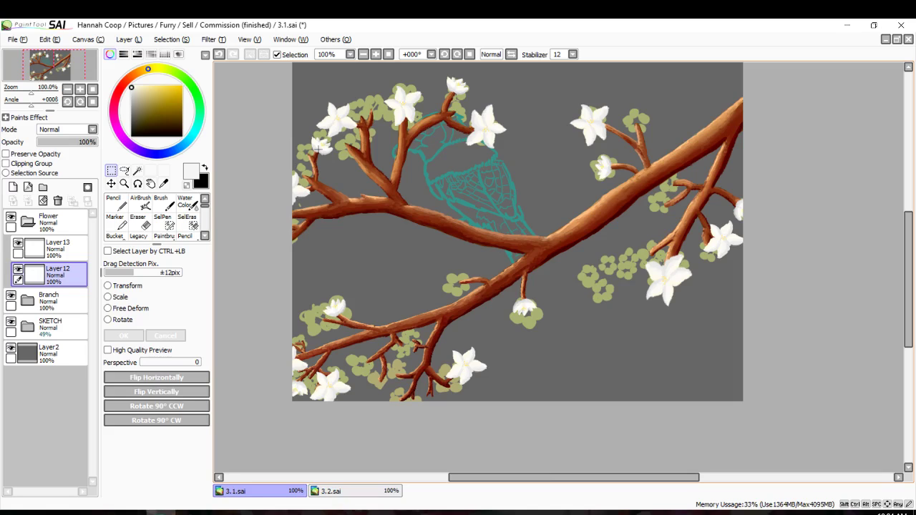
pyautogui.scroll(3, 317, 149)
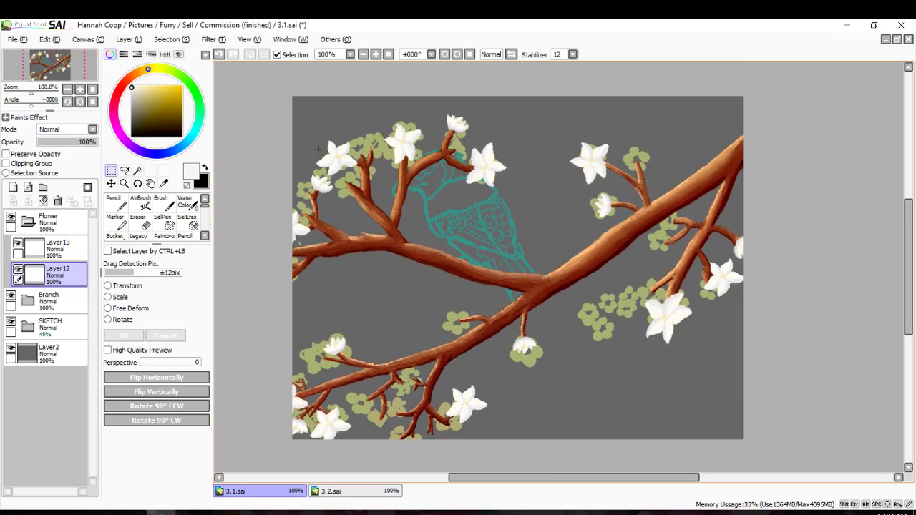
pyautogui.scroll(-2, 317, 149)
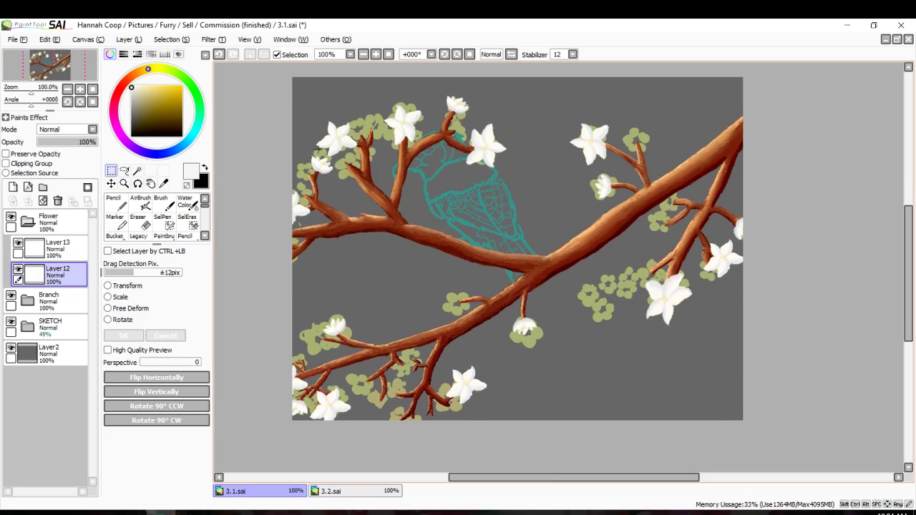
pyautogui.scroll(-3, 418, 214)
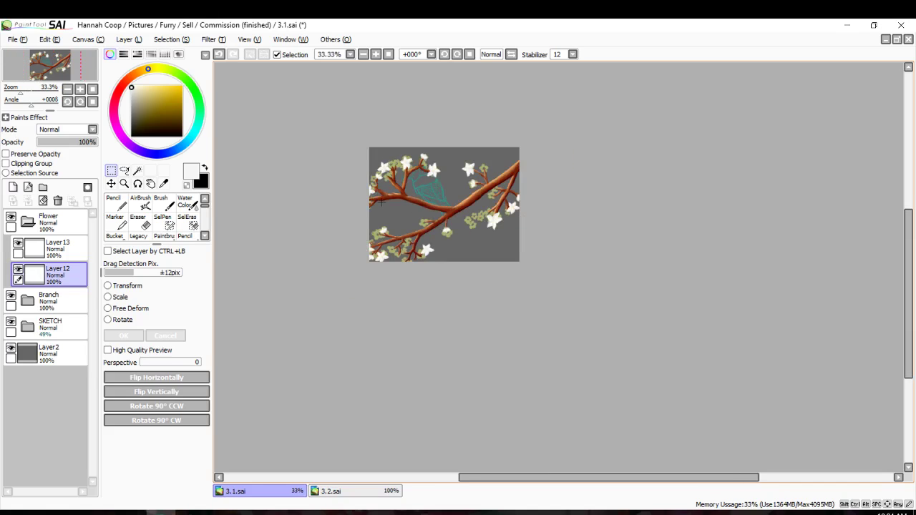
pyautogui.scroll(3, 388, 230)
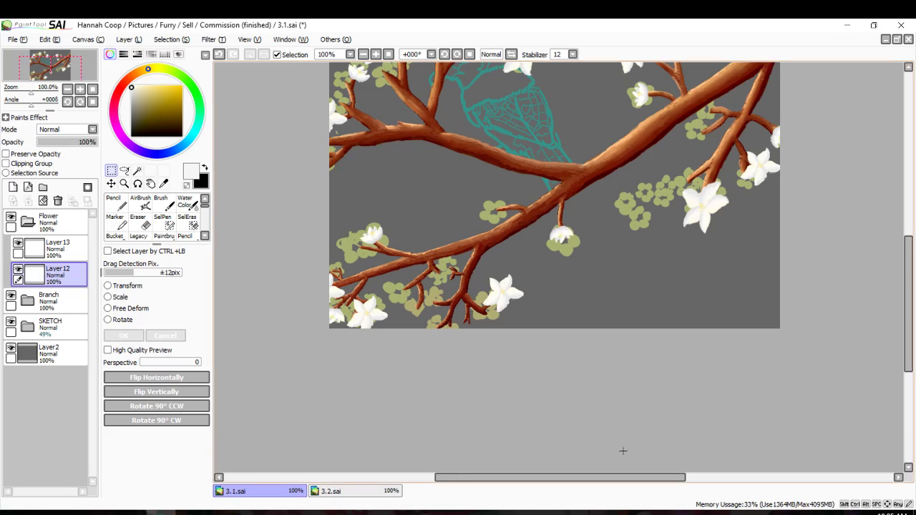
pyautogui.scroll(2, 399, 252)
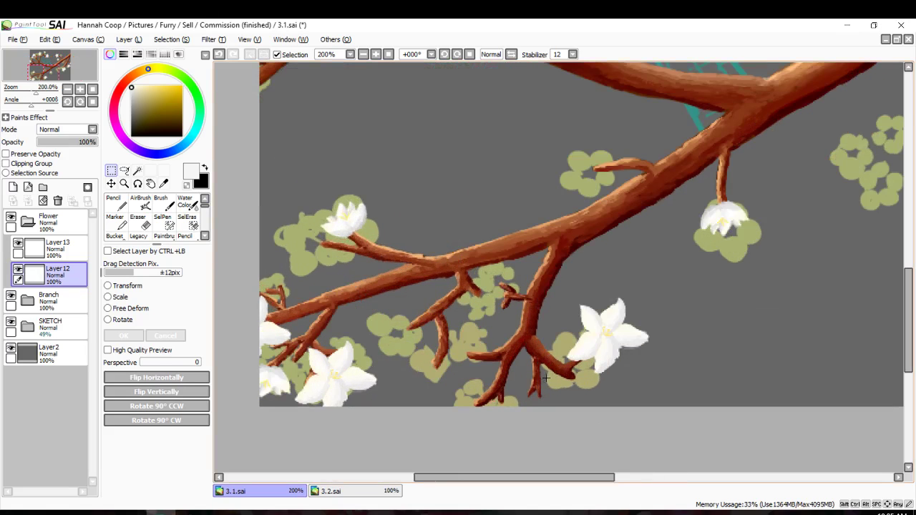
pyautogui.press('Down')
pyautogui.press('Down')
pyautogui.press('Right')
pyautogui.press('Right')
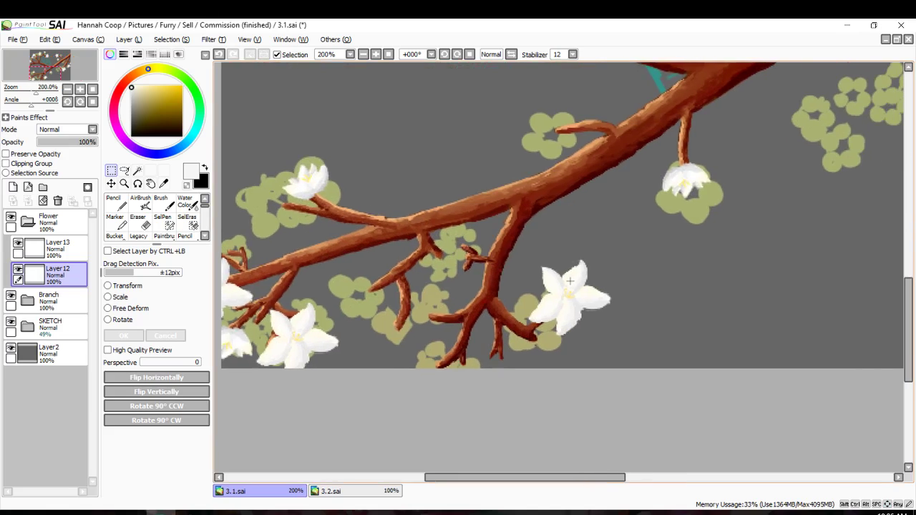
pyautogui.scroll(2, 555, 262)
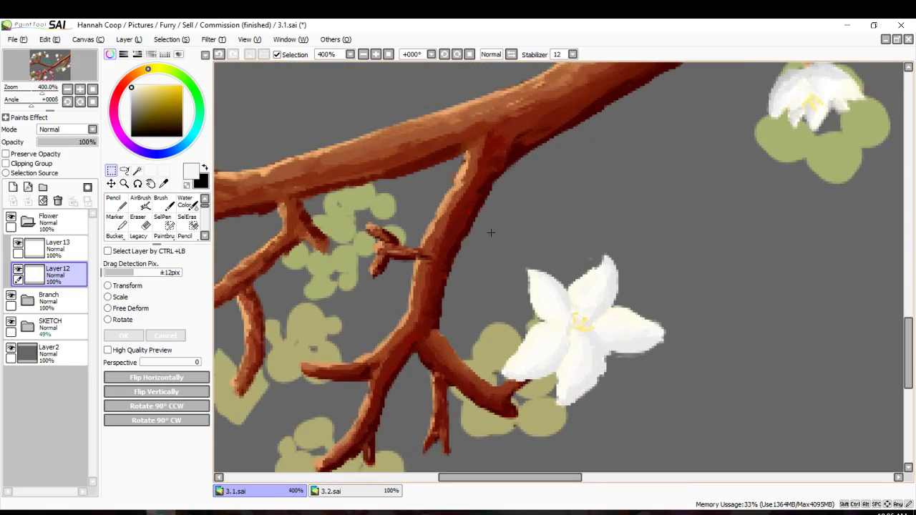
pyautogui.moveTo(511, 248); pyautogui.dragTo(660, 391)
pyautogui.hotkey('ctrl', 'd')
pyautogui.click(136, 171)
pyautogui.click(475, 302)
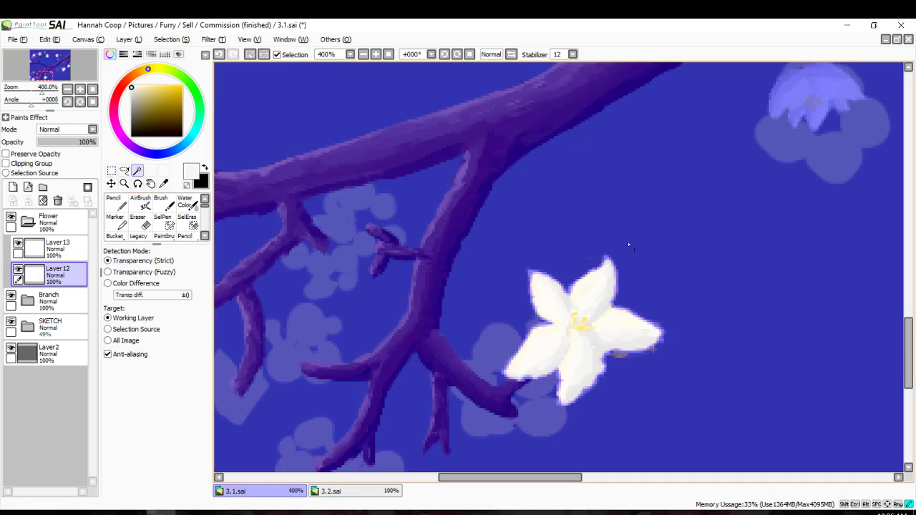
pyautogui.hotkey('ctrl', 'd')
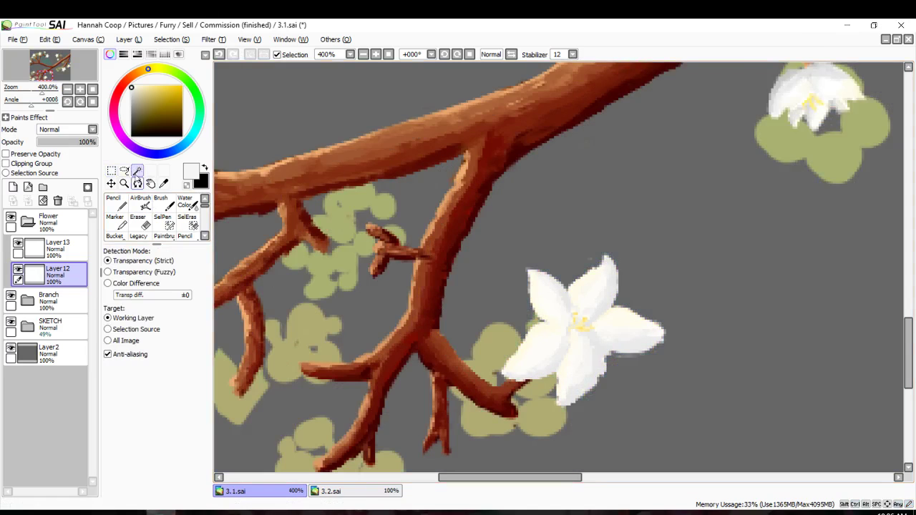
pyautogui.click(124, 170)
pyautogui.moveTo(509, 312)
pyautogui.mouseDown()
pyautogui.moveTo(608, 255)
pyautogui.moveTo(654, 291)
pyautogui.moveTo(634, 361)
pyautogui.moveTo(554, 410)
pyautogui.moveTo(516, 336)
pyautogui.mouseUp()
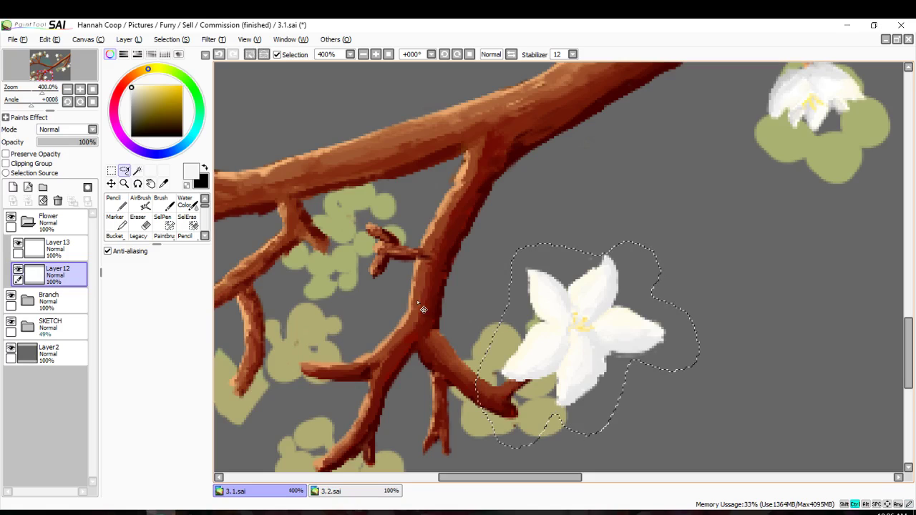
pyautogui.hotkey('ctrl', 'd')
# Lasso the open flower on the forked twig at the painting's bottom edge, rotate it clockwise, and compare it with the other blossoms.
pyautogui.moveTo(652, 213)
pyautogui.mouseDown()
pyautogui.moveTo(571, 207)
pyautogui.moveTo(465, 287)
pyautogui.moveTo(468, 414)
pyautogui.moveTo(596, 435)
pyautogui.moveTo(693, 368)
pyautogui.moveTo(687, 279)
pyautogui.mouseUp()
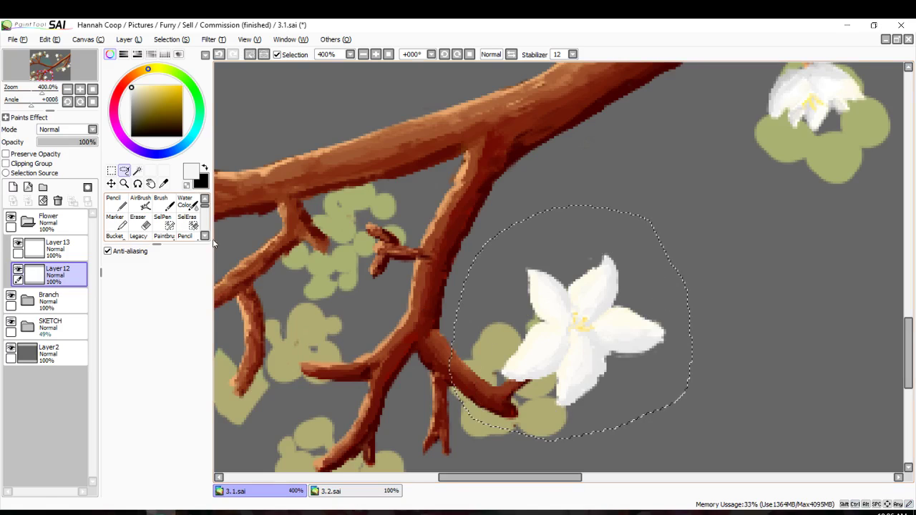
pyautogui.click(112, 171)
pyautogui.click(108, 320)
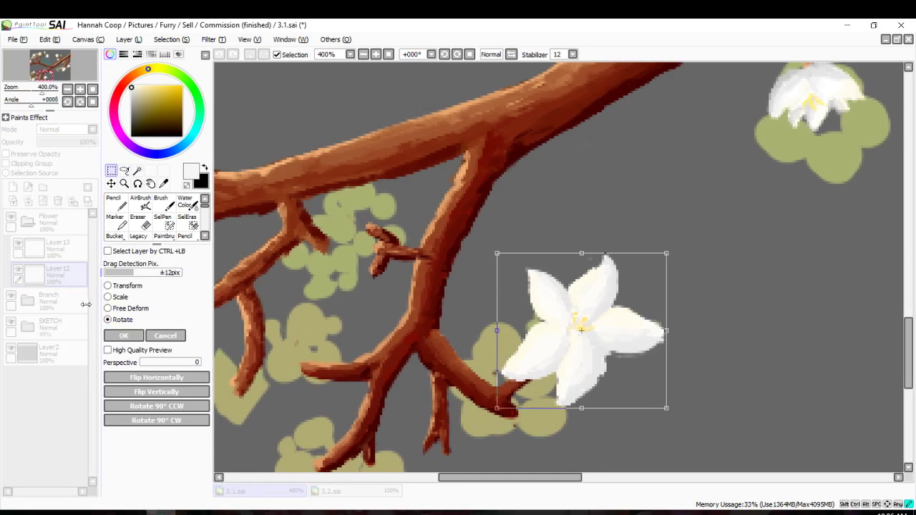
pyautogui.moveTo(481, 268); pyautogui.dragTo(497, 335)
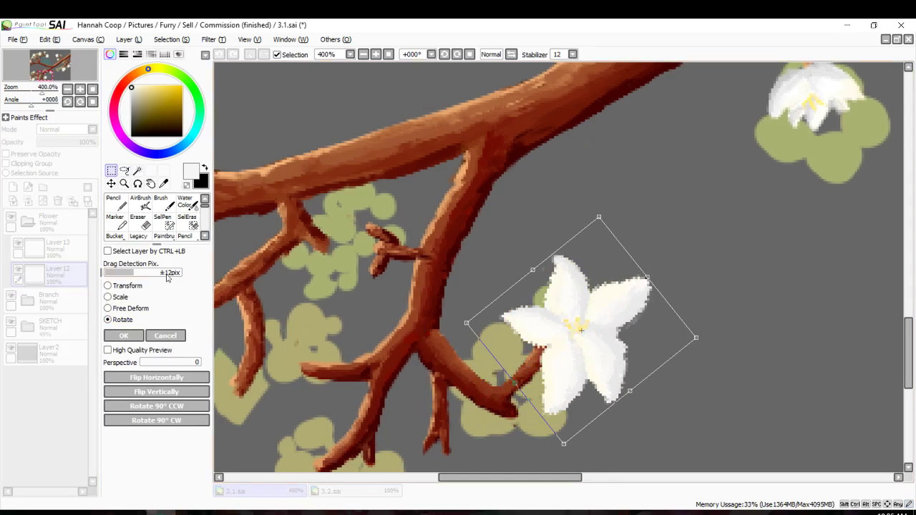
pyautogui.scroll(-1, 580, 314)
pyautogui.scroll(-3, 585, 316)
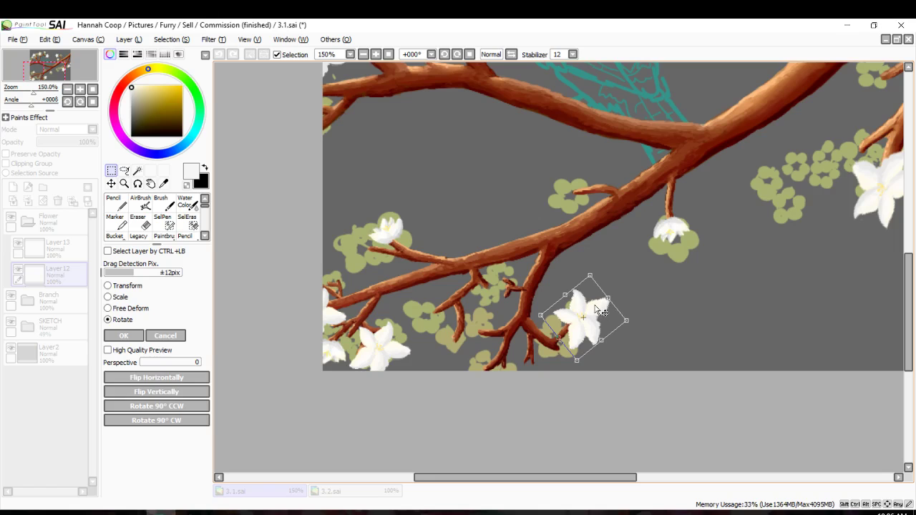
pyautogui.scroll(-1, 577, 333)
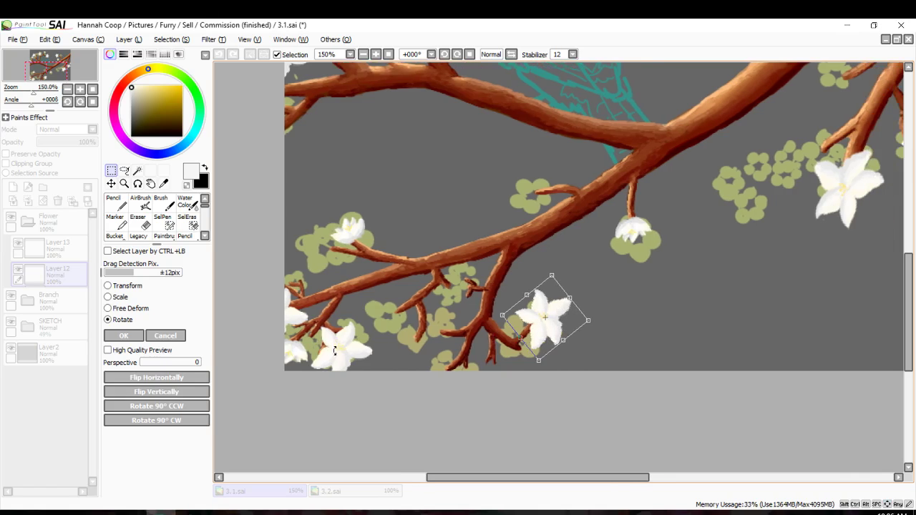
pyautogui.scroll(-2, 728, 261)
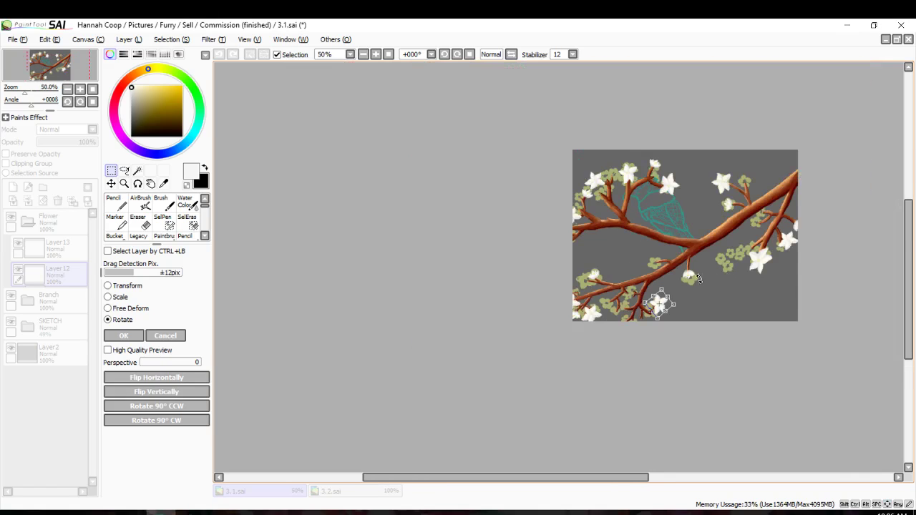
pyautogui.scroll(1, 689, 273)
pyautogui.scroll(3, 686, 271)
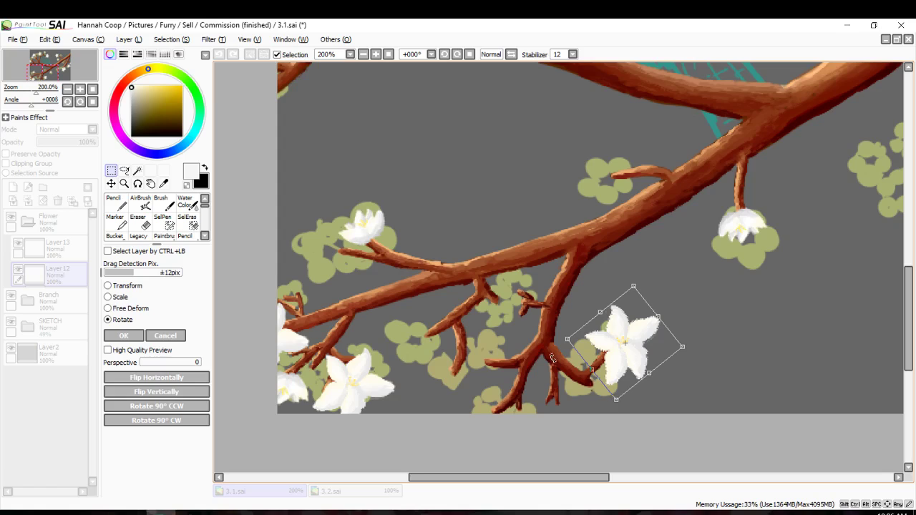
# Enlarge the rotated flower on the bottom forked twig slightly with Scale, apply the change and deselect.
pyautogui.click(108, 297)
pyautogui.moveTo(615, 399); pyautogui.dragTo(613, 410)
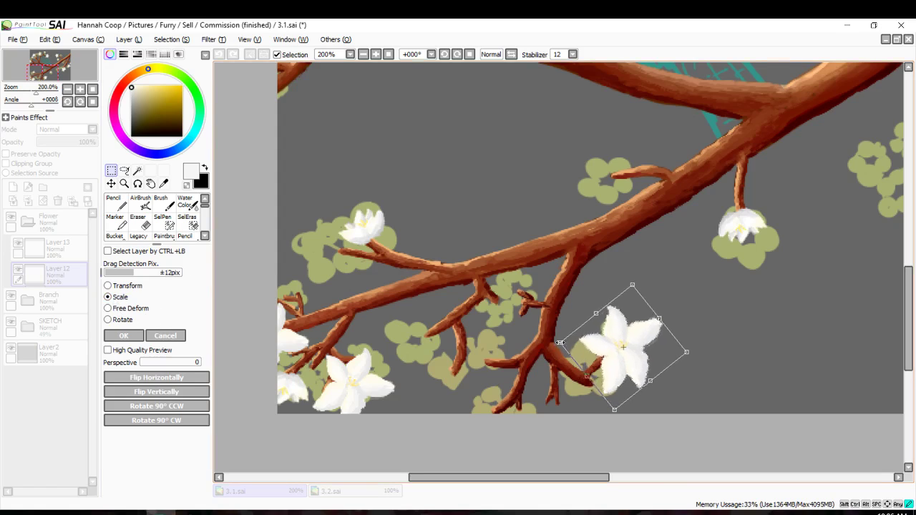
pyautogui.moveTo(561, 345); pyautogui.dragTo(554, 343)
pyautogui.click(123, 336)
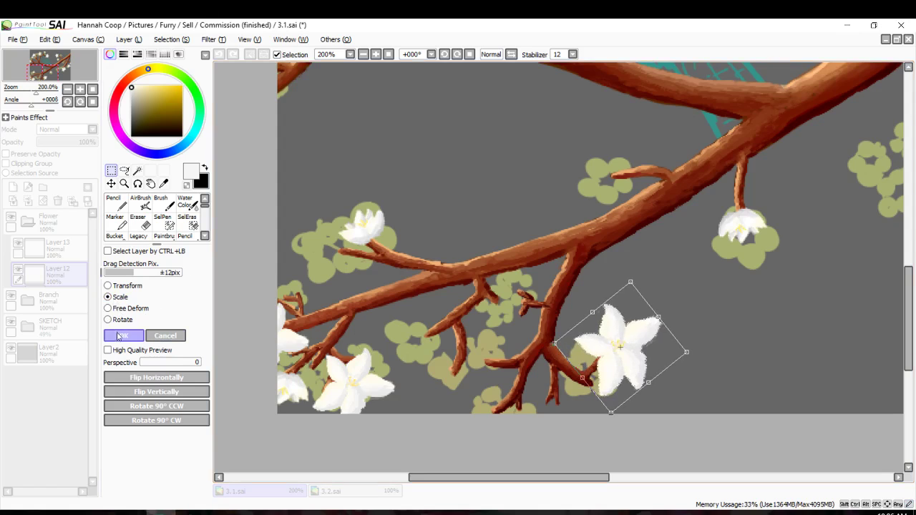
pyautogui.scroll(-1, 556, 337)
pyautogui.hotkey('ctrl', 'd')
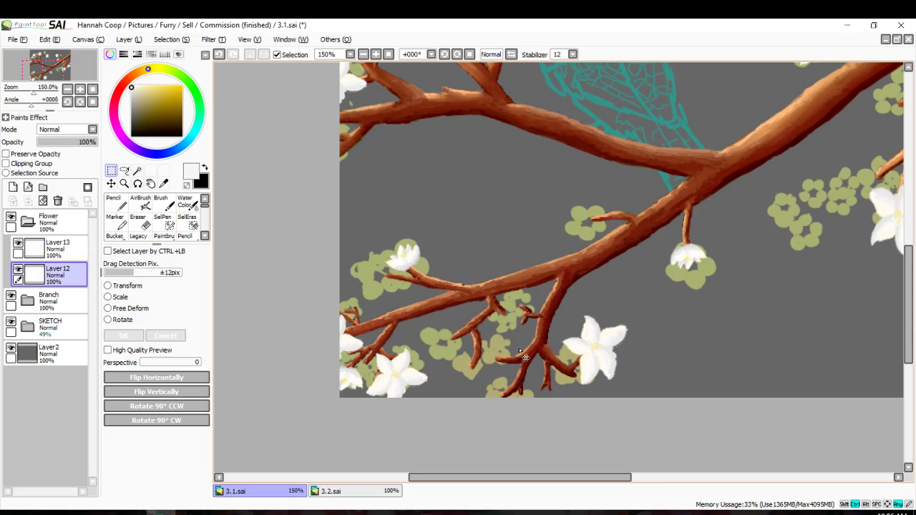
# Examine the balance of the blossoms across the branches with the whole painting in view.
pyautogui.scroll(-3, 529, 334)
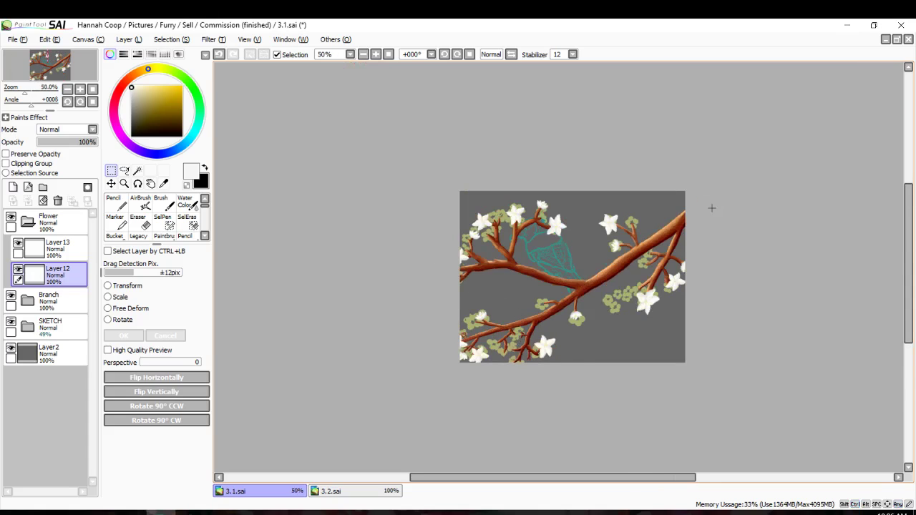
pyautogui.scroll(-1, 666, 255)
pyautogui.scroll(4, 558, 279)
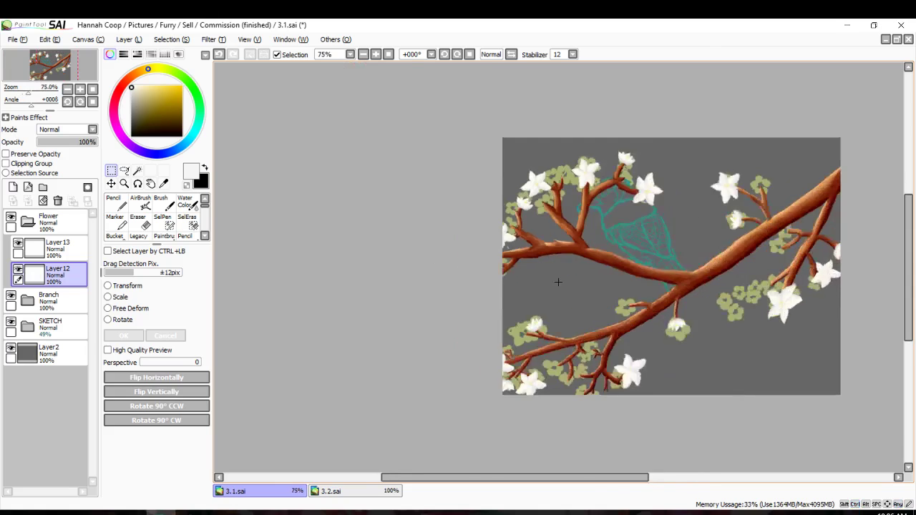
pyautogui.scroll(-3, 583, 280)
pyautogui.press('Right')
pyautogui.press('Right')
pyautogui.press('Right')
pyautogui.hscroll(1, 583, 281)
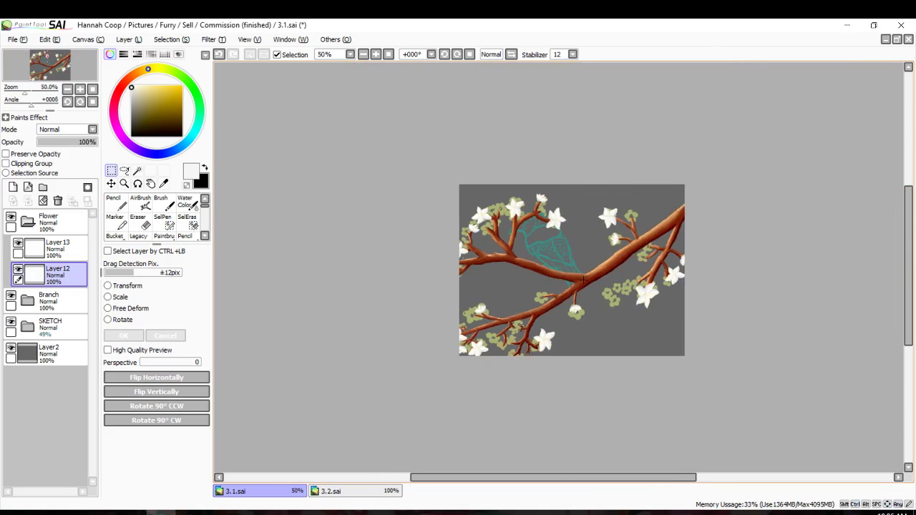
pyautogui.scroll(-1, 584, 281)
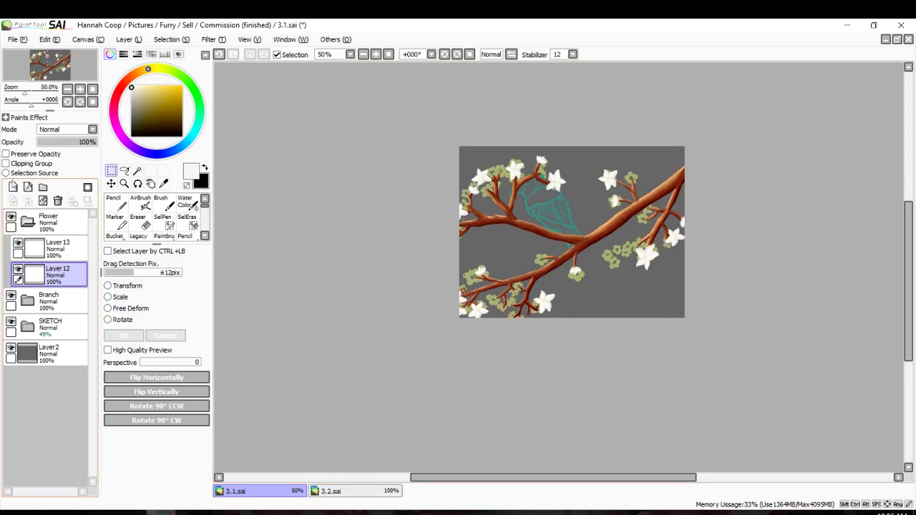
pyautogui.click(137, 170)
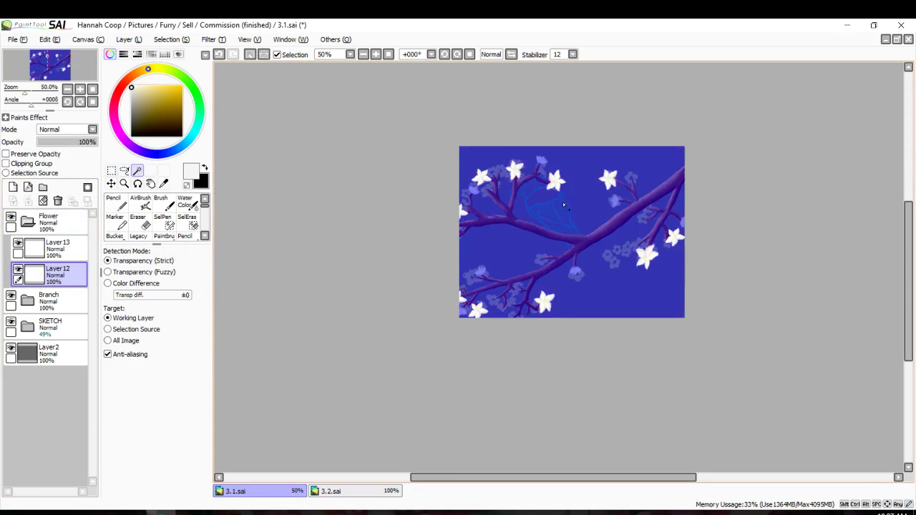
pyautogui.scroll(3, 571, 209)
pyautogui.click(53, 247)
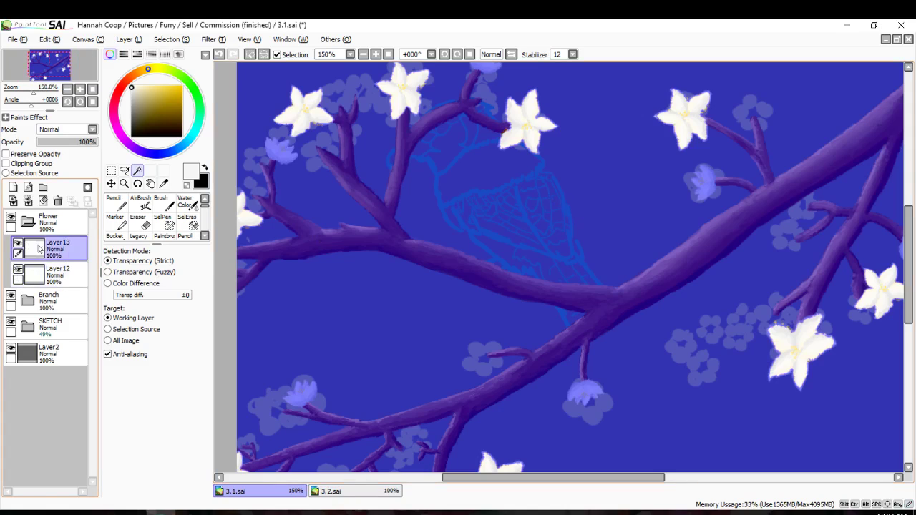
pyautogui.keyDown('ctrl'); pyautogui.click(459, 167); pyautogui.keyUp('ctrl')
pyautogui.scroll(-1, 501, 83)
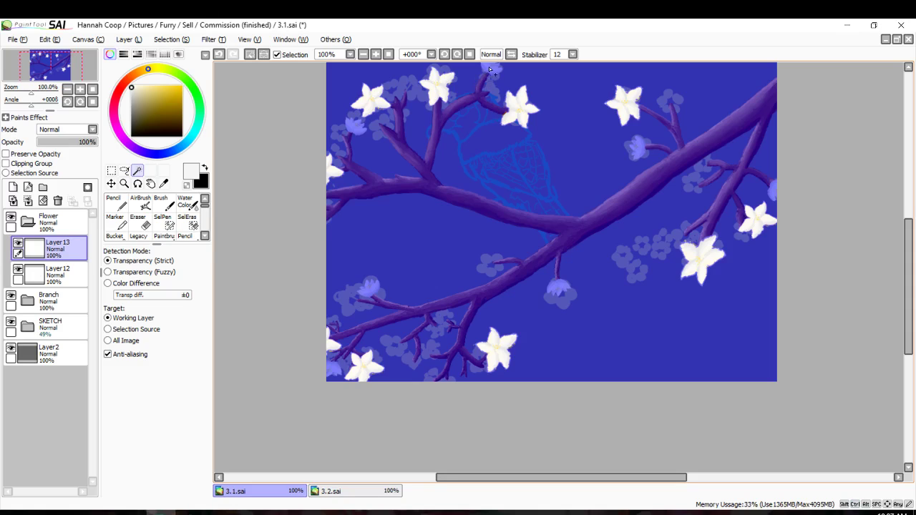
pyautogui.click(442, 88)
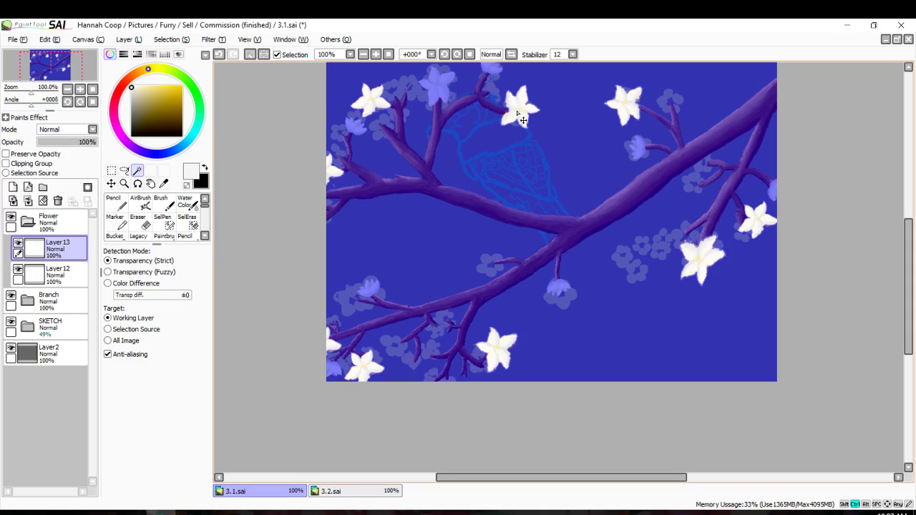
pyautogui.hotkey('ctrl', 'd')
pyautogui.scroll(-2, 405, 212)
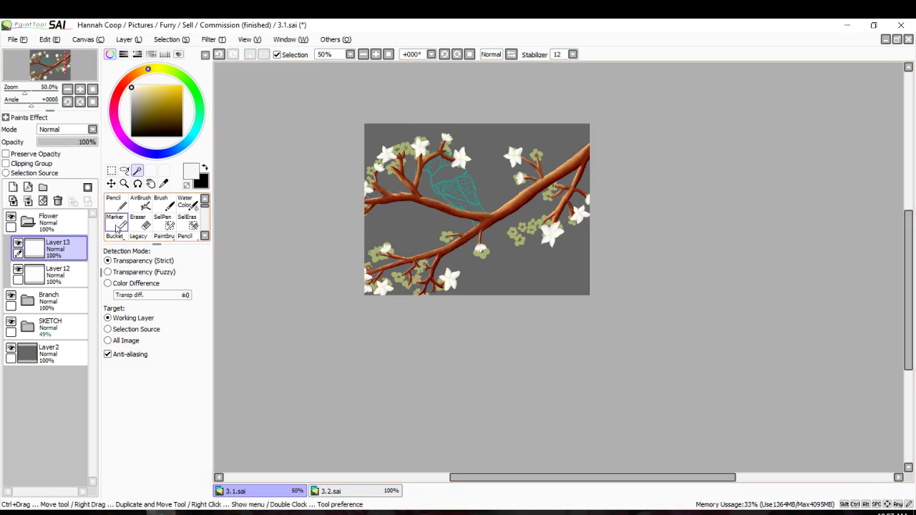
# Add a new layer above the existing blossom layers in the Flower folder.
pyautogui.click(13, 187)
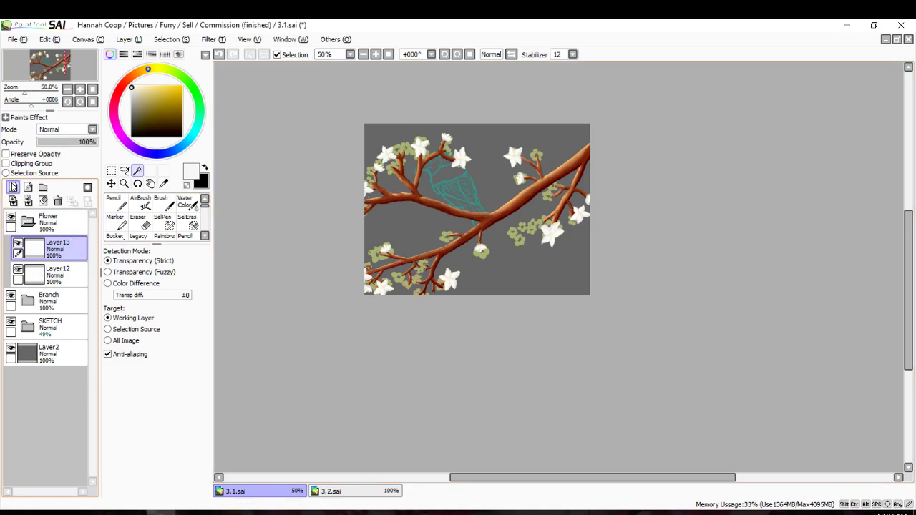
pyautogui.scroll(1, 536, 184)
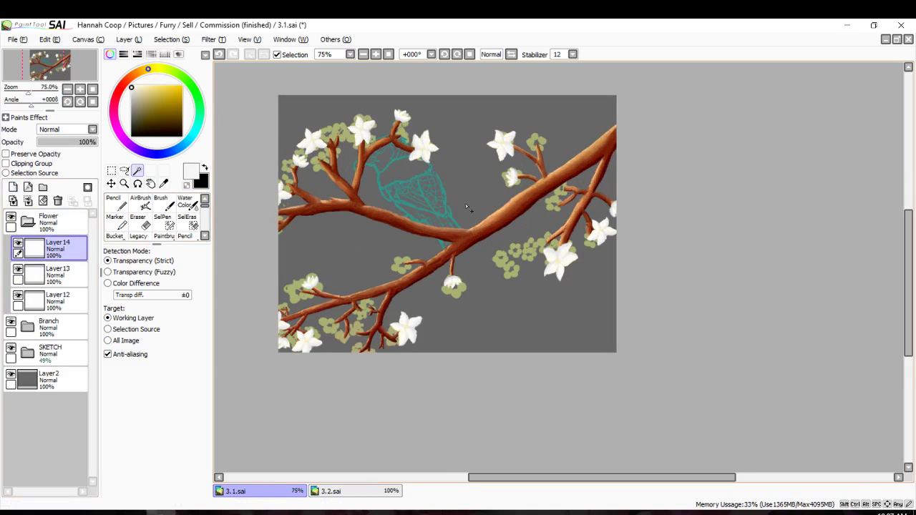
# Examine the twigs and green placeholder blossoms still without white flowers, both close up and with the whole painting in view.
pyautogui.scroll(2, 308, 173)
pyautogui.scroll(1, 325, 164)
pyautogui.scroll(-1, 324, 165)
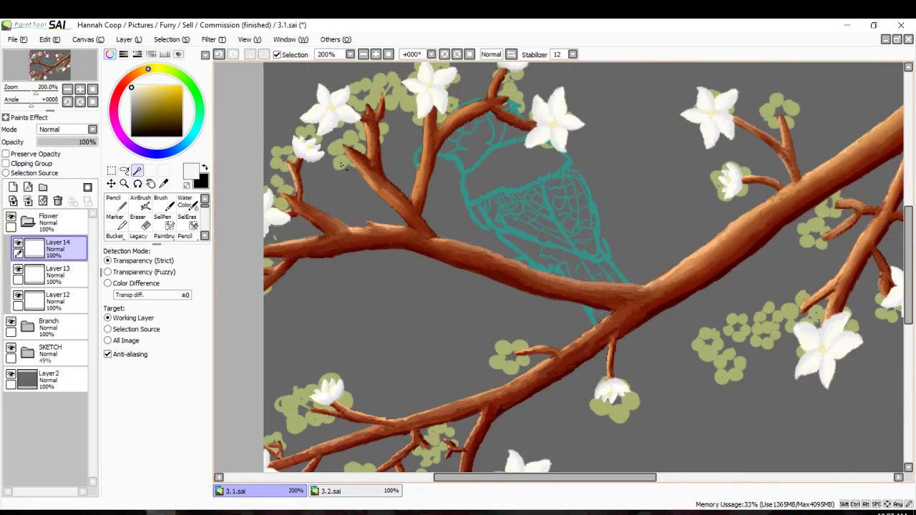
pyautogui.scroll(-2, 750, 189)
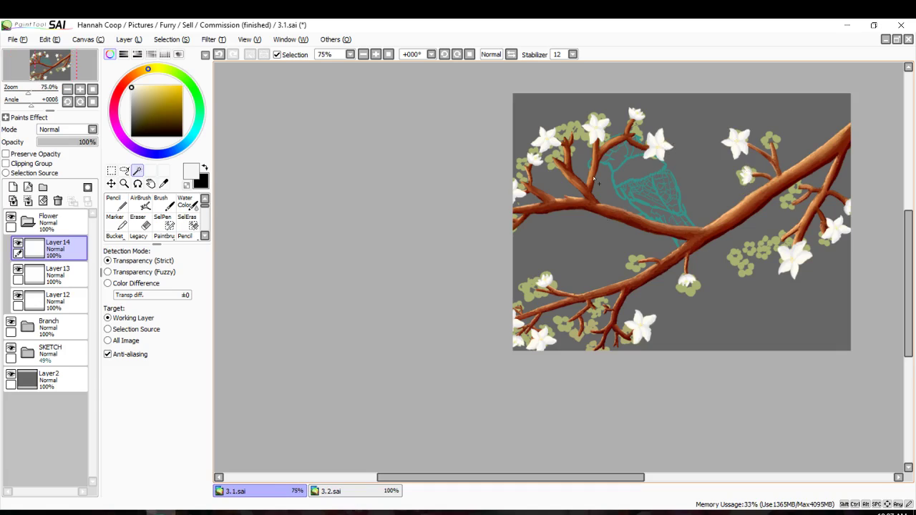
pyautogui.scroll(4, 816, 207)
pyautogui.scroll(-3, 738, 204)
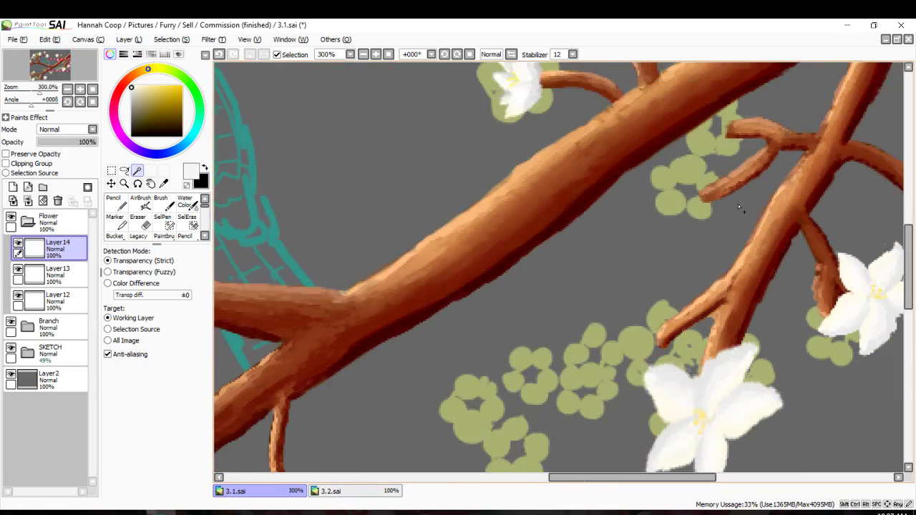
pyautogui.scroll(-3, 727, 224)
pyautogui.scroll(2, 628, 223)
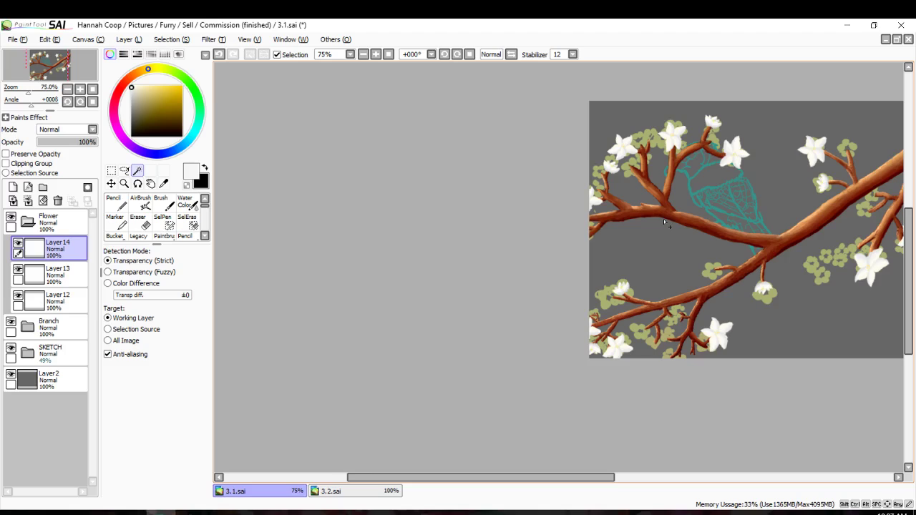
pyautogui.press('Right')
pyautogui.press('Right')
pyautogui.press('Right')
pyautogui.press('Right')
pyautogui.press('Right')
pyautogui.press('Right')
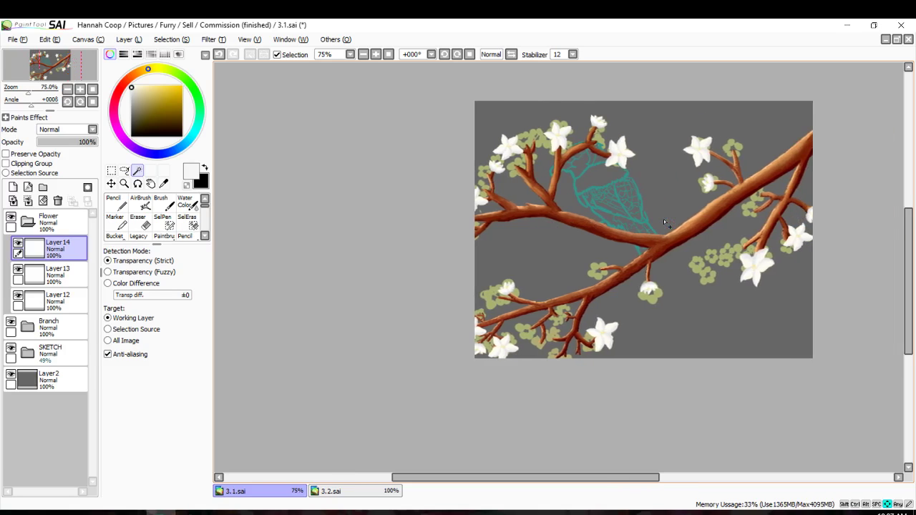
pyautogui.hscroll(2, 664, 223)
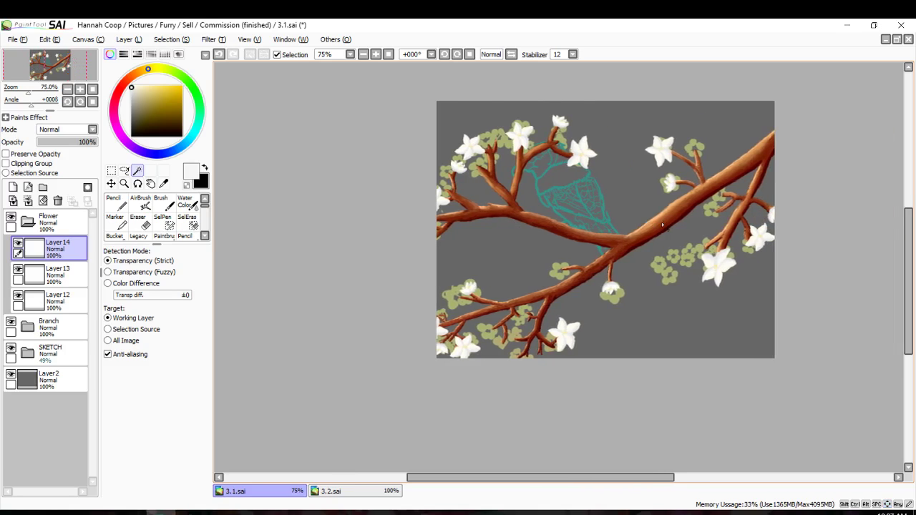
# Switch to Chrome and close the White-Dogwood image tab, returning to the dogwood tree image search.
pyautogui.click(131, 513)
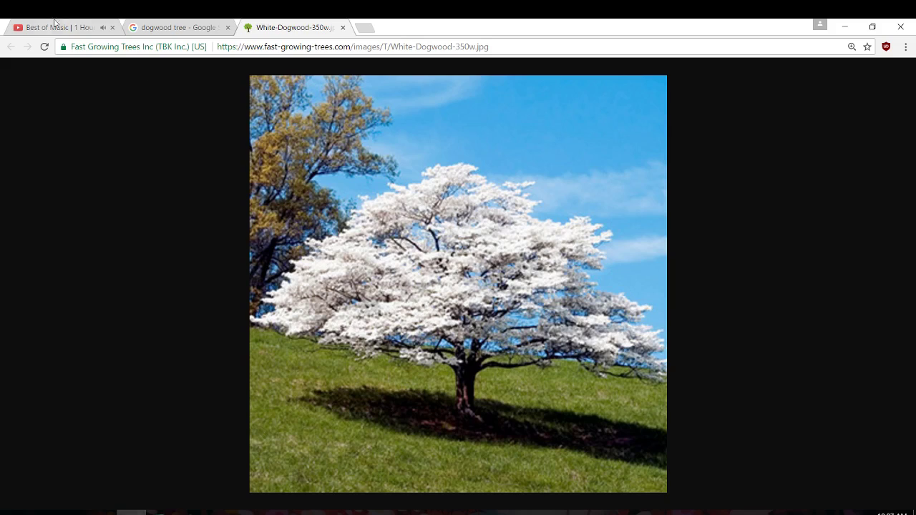
pyautogui.click(343, 28)
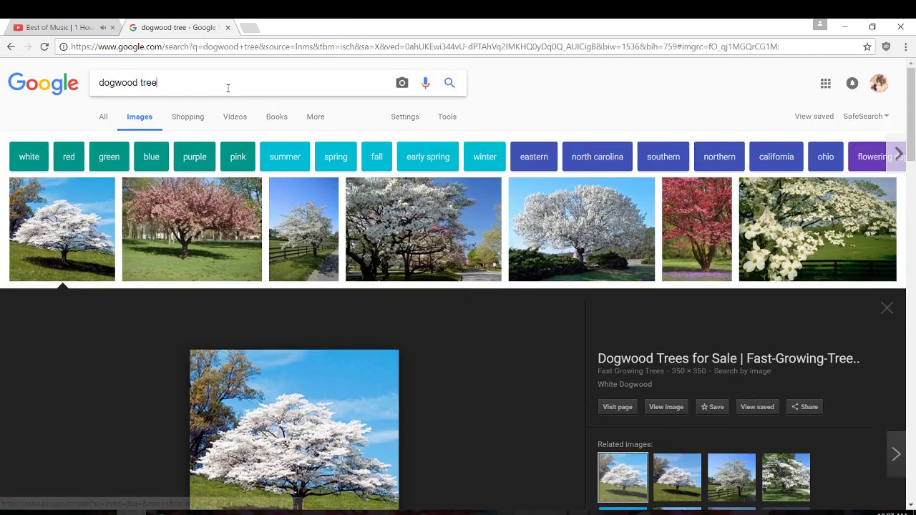
# Search Google Images for "dogwood tree flower".
pyautogui.write('f')
pyautogui.click(178, 116)
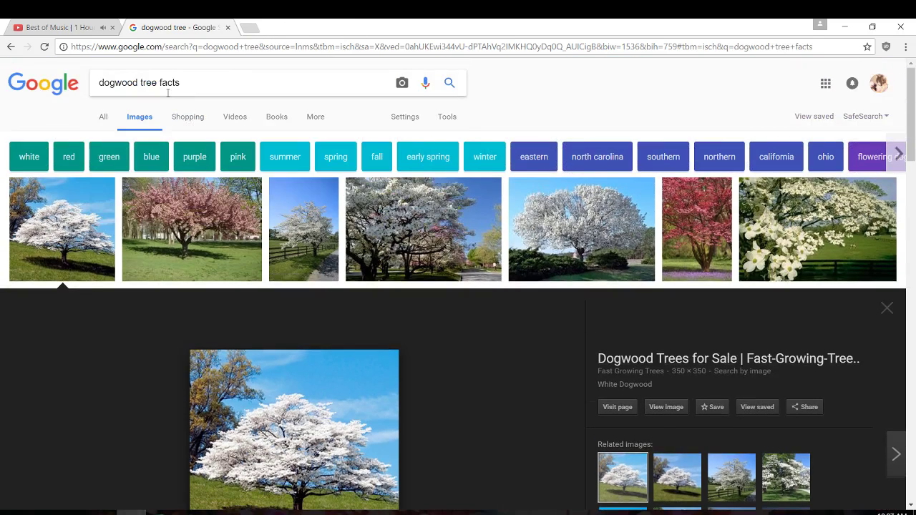
pyautogui.moveTo(180, 83); pyautogui.dragTo(159, 83)
pyautogui.write('f')
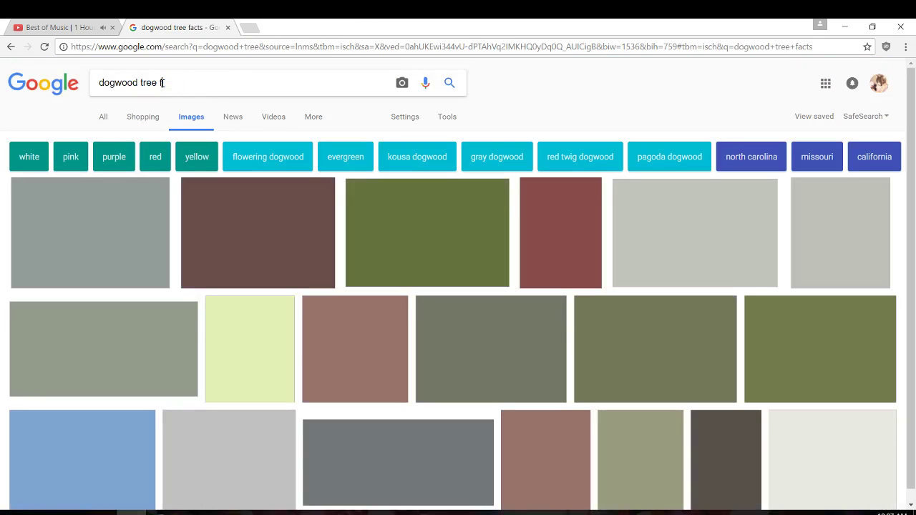
pyautogui.write('l')
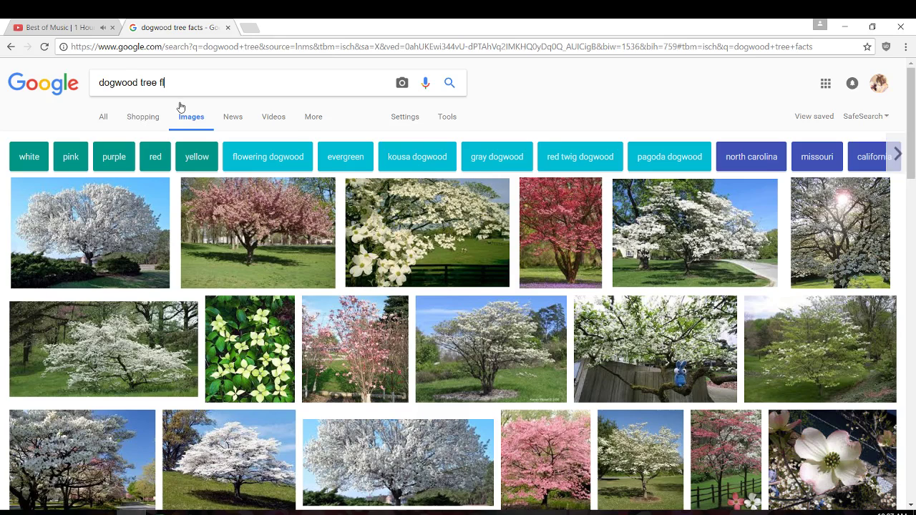
pyautogui.write('o')
pyautogui.click(180, 107)
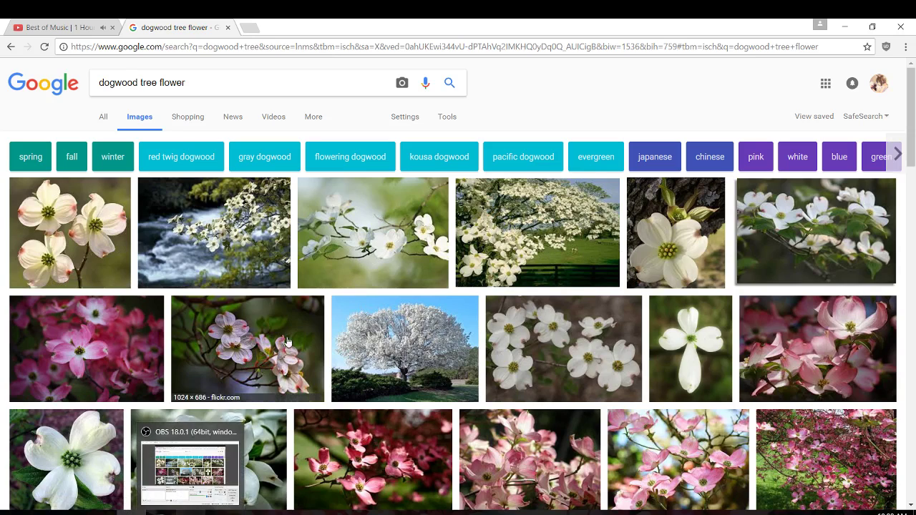
# From the photo of dogwood blossoms over a stream, open the related photo of dense white blossom clusters at full size.
pyautogui.click(272, 215)
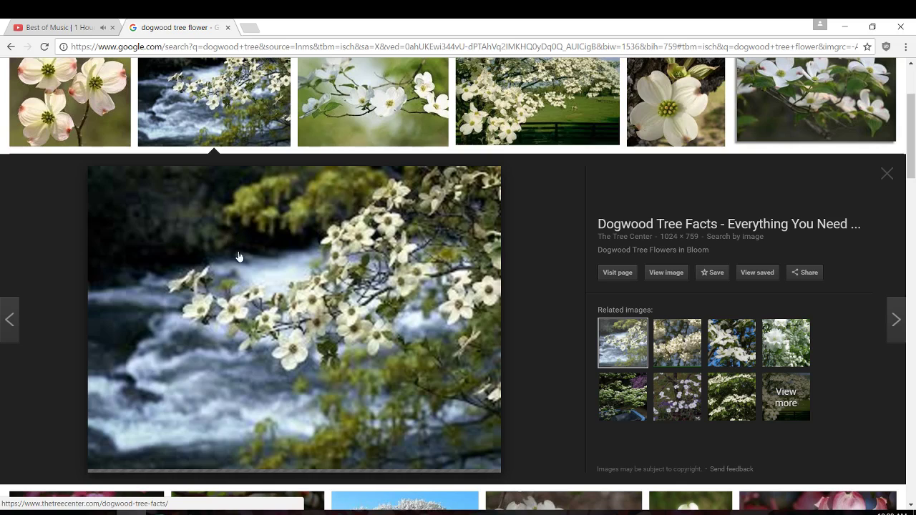
pyautogui.click(677, 344)
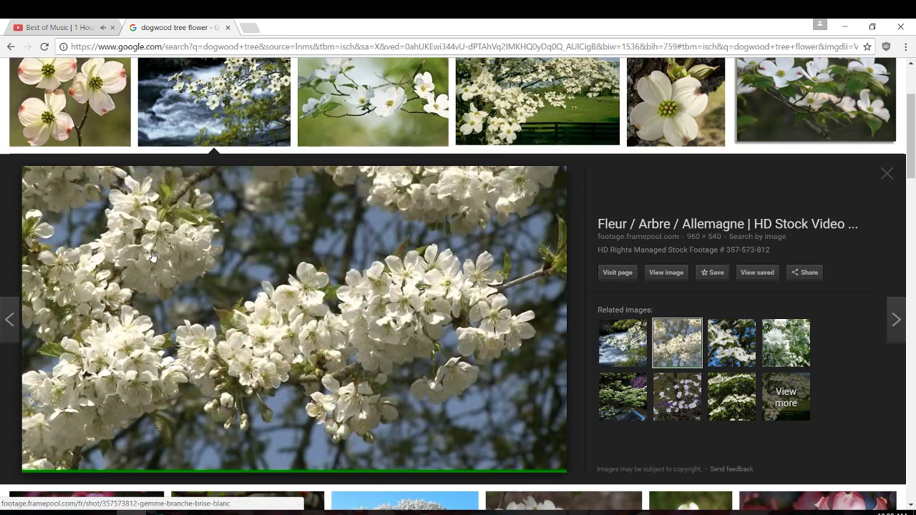
pyautogui.scroll(-1, 199, 387)
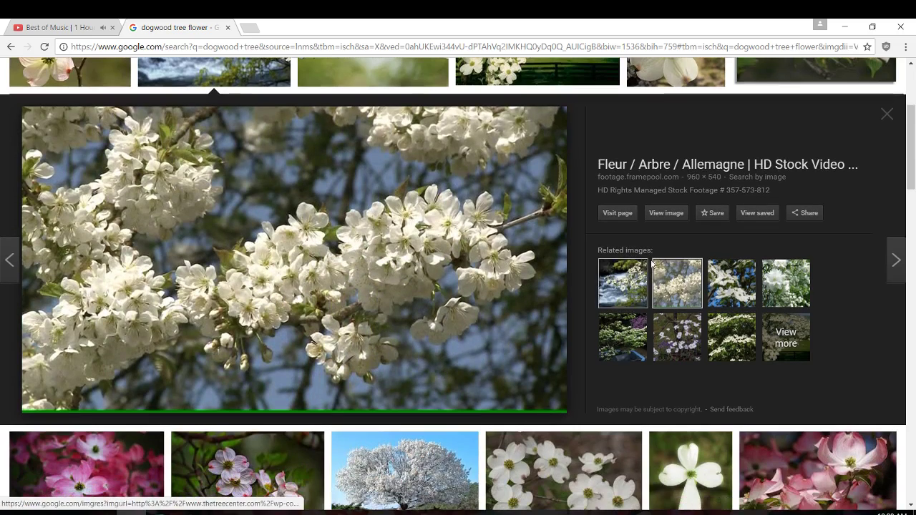
pyautogui.click(666, 213)
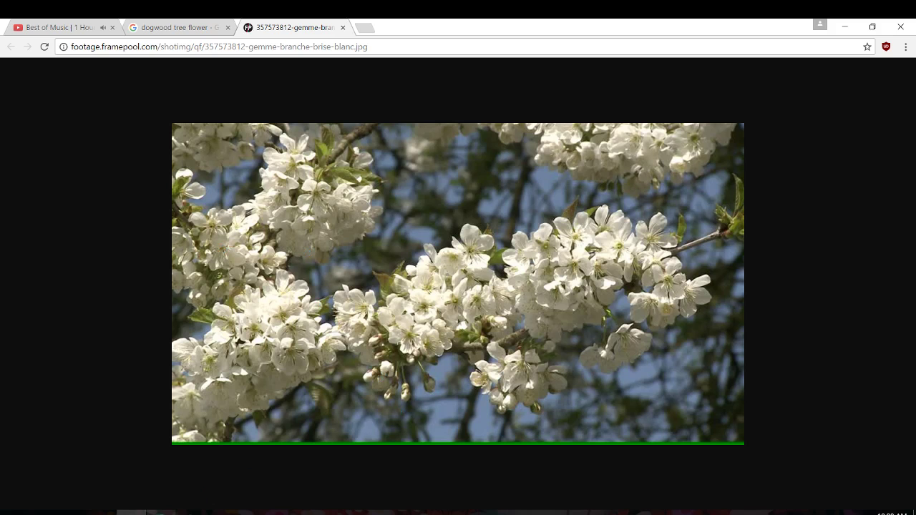
# Switch to PaintTool SAI and outline a small side-facing blossom's petals in white over the bare twig tip, using the Pencil at size 2.3.
pyautogui.click(163, 513)
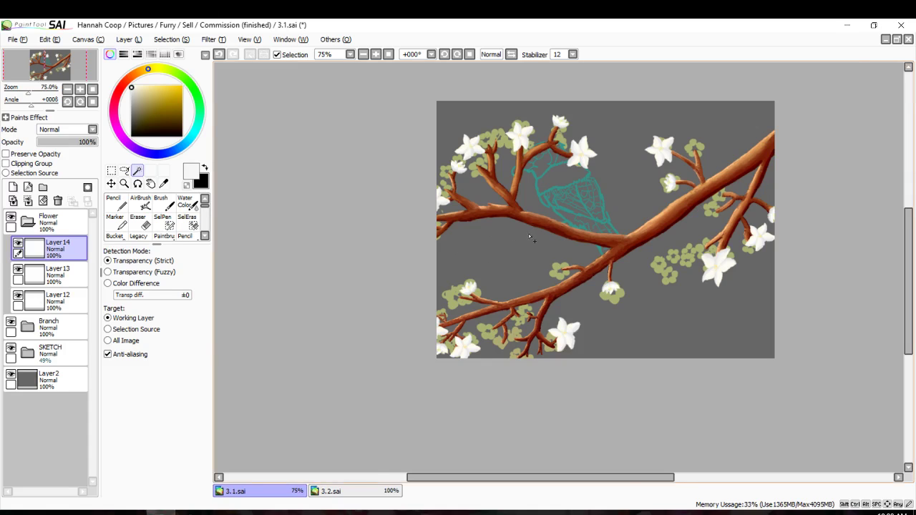
pyautogui.scroll(2, 530, 235)
pyautogui.scroll(-2, 527, 227)
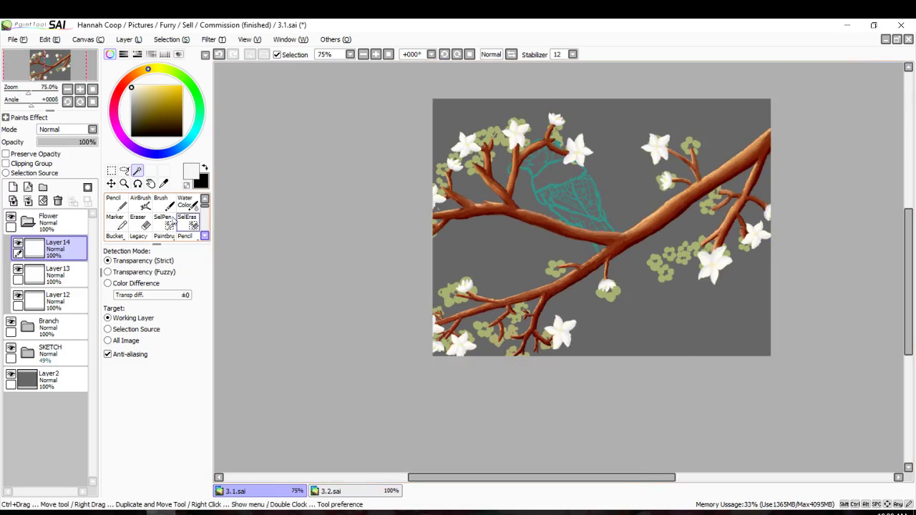
pyautogui.click(115, 202)
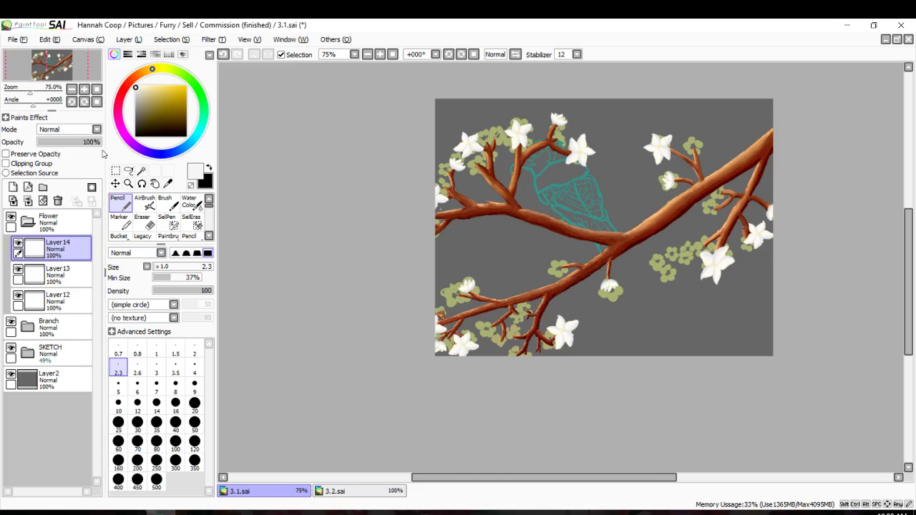
pyautogui.moveTo(104, 154); pyautogui.dragTo(76, 152)
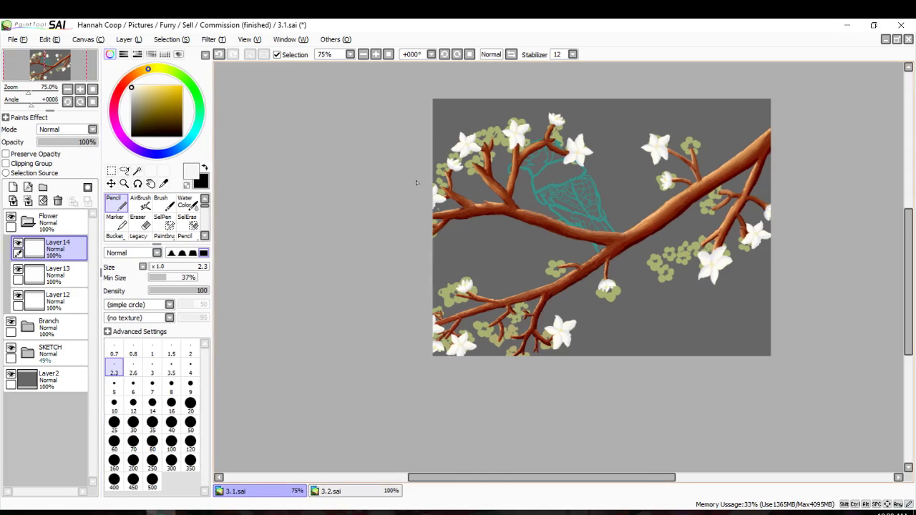
pyautogui.scroll(4, 416, 182)
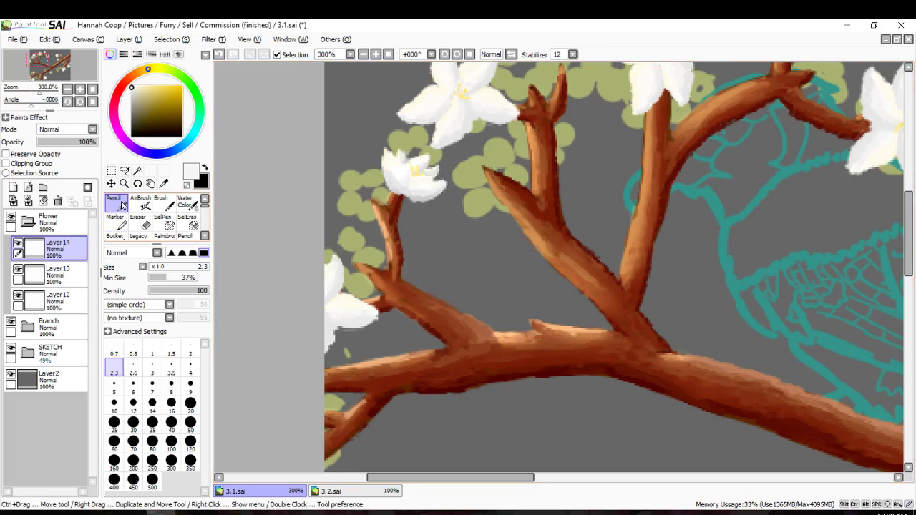
pyautogui.scroll(4, 563, 150)
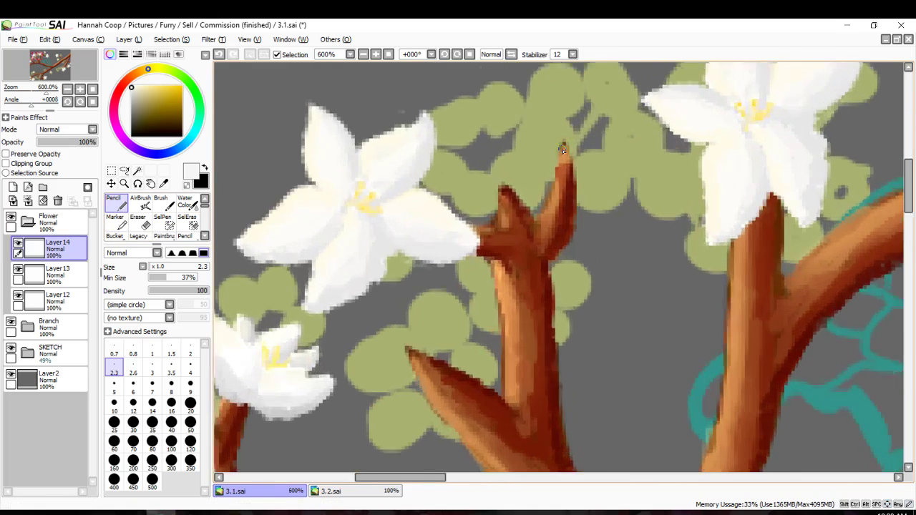
pyautogui.scroll(2, 563, 151)
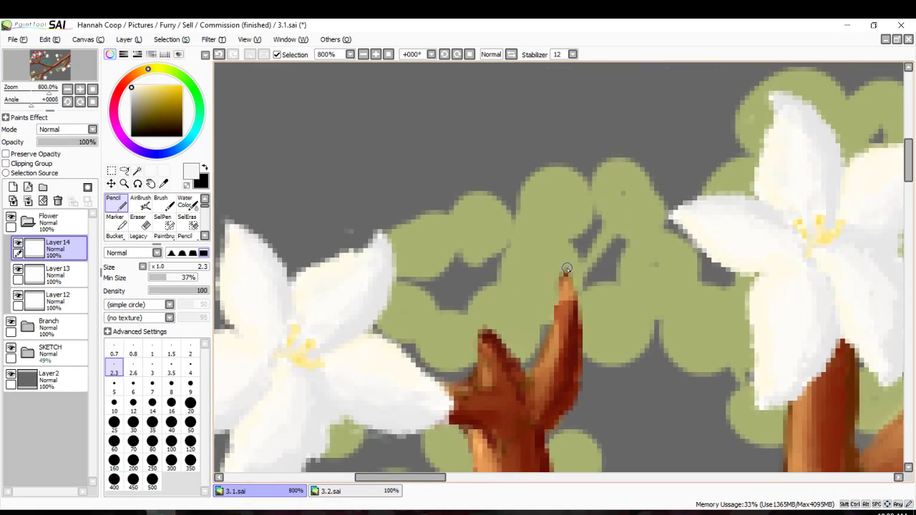
pyautogui.moveTo(563, 265)
pyautogui.mouseDown()
pyautogui.moveTo(530, 254)
pyautogui.moveTo(493, 258)
pyautogui.moveTo(504, 287)
pyautogui.moveTo(561, 296)
pyautogui.moveTo(552, 300)
pyautogui.moveTo(557, 276)
pyautogui.moveTo(518, 323)
pyautogui.moveTo(533, 343)
pyautogui.moveTo(569, 330)
pyautogui.moveTo(577, 313)
pyautogui.moveTo(565, 269)
pyautogui.moveTo(579, 252)
pyautogui.moveTo(582, 274)
pyautogui.moveTo(566, 284)
pyautogui.moveTo(606, 273)
pyautogui.moveTo(622, 298)
pyautogui.moveTo(572, 298)
pyautogui.moveTo(631, 310)
pyautogui.moveTo(577, 311)
pyautogui.moveTo(605, 271)
pyautogui.moveTo(573, 260)
pyautogui.moveTo(553, 251)
pyautogui.mouseUp()
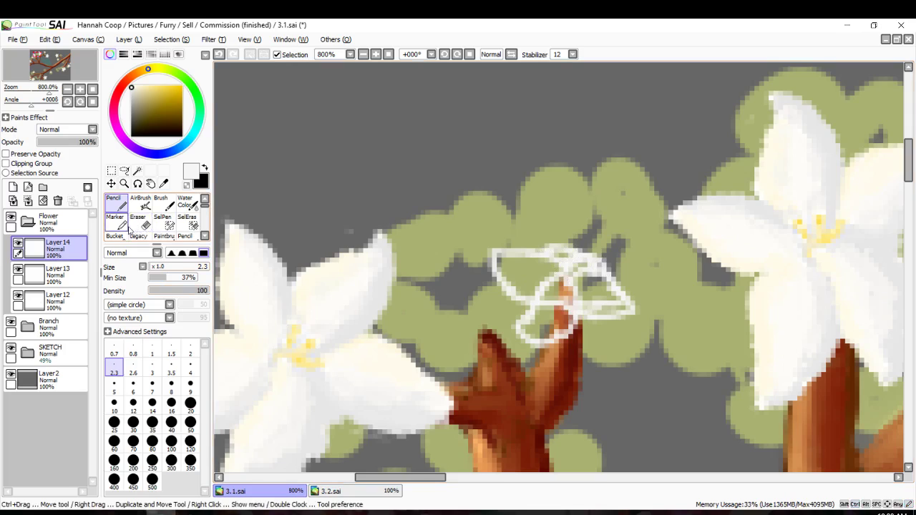
# Fill the outlined petals solid white, trim the lower petal's tip with the Eraser, and return to the Pencil.
pyautogui.moveTo(570, 261)
pyautogui.mouseDown()
pyautogui.moveTo(498, 254)
pyautogui.moveTo(493, 268)
pyautogui.moveTo(534, 295)
pyautogui.moveTo(551, 274)
pyautogui.moveTo(527, 289)
pyautogui.moveTo(529, 264)
pyautogui.moveTo(537, 252)
pyautogui.moveTo(548, 260)
pyautogui.moveTo(512, 261)
pyautogui.moveTo(537, 273)
pyautogui.moveTo(498, 265)
pyautogui.mouseUp()
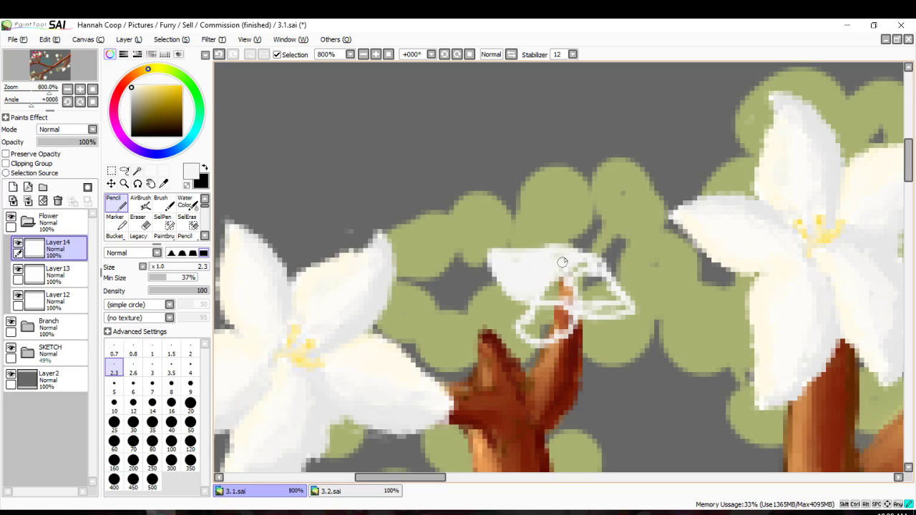
pyautogui.moveTo(555, 260)
pyautogui.mouseDown()
pyautogui.moveTo(585, 281)
pyautogui.moveTo(591, 307)
pyautogui.moveTo(609, 302)
pyautogui.moveTo(585, 279)
pyautogui.moveTo(584, 259)
pyautogui.moveTo(622, 306)
pyautogui.moveTo(561, 288)
pyautogui.moveTo(571, 306)
pyautogui.moveTo(560, 334)
pyautogui.moveTo(495, 341)
pyautogui.moveTo(536, 311)
pyautogui.moveTo(549, 325)
pyautogui.moveTo(545, 336)
pyautogui.moveTo(566, 290)
pyautogui.moveTo(559, 279)
pyautogui.moveTo(555, 335)
pyautogui.mouseUp()
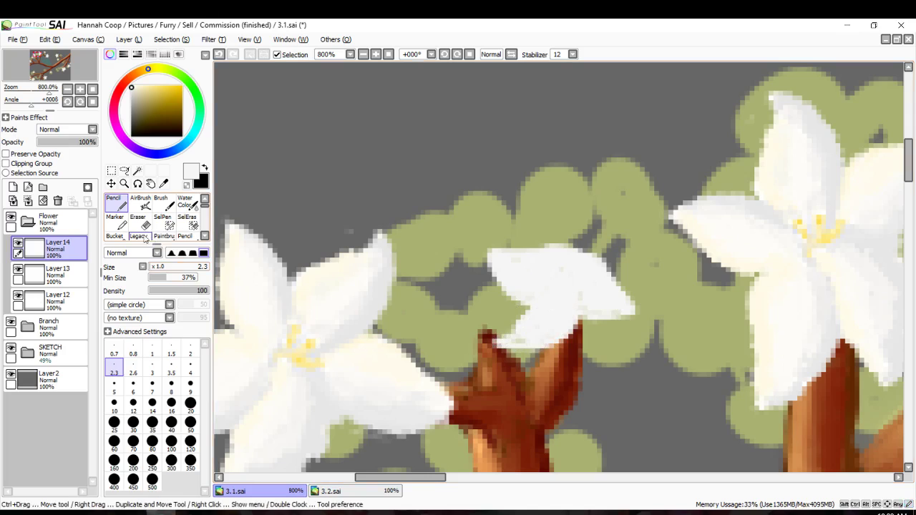
pyautogui.doubleClick(138, 222)
pyautogui.click(583, 288)
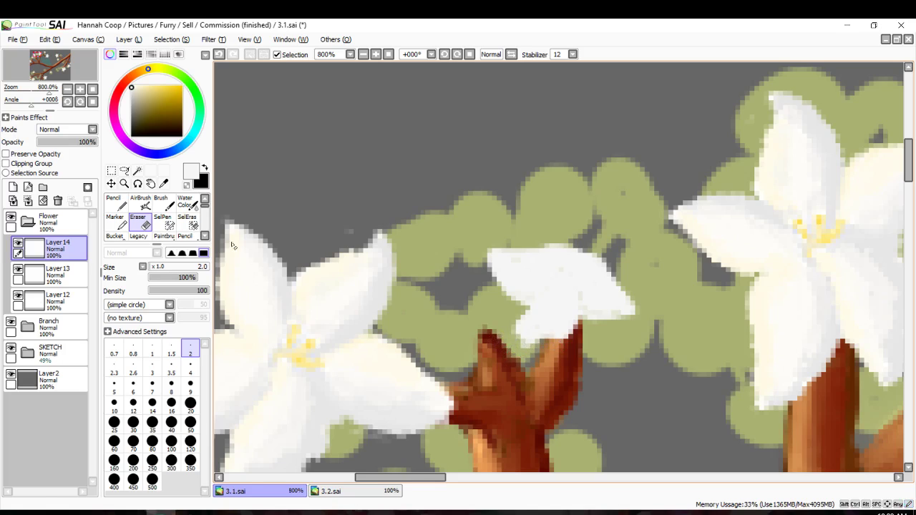
pyautogui.click(114, 203)
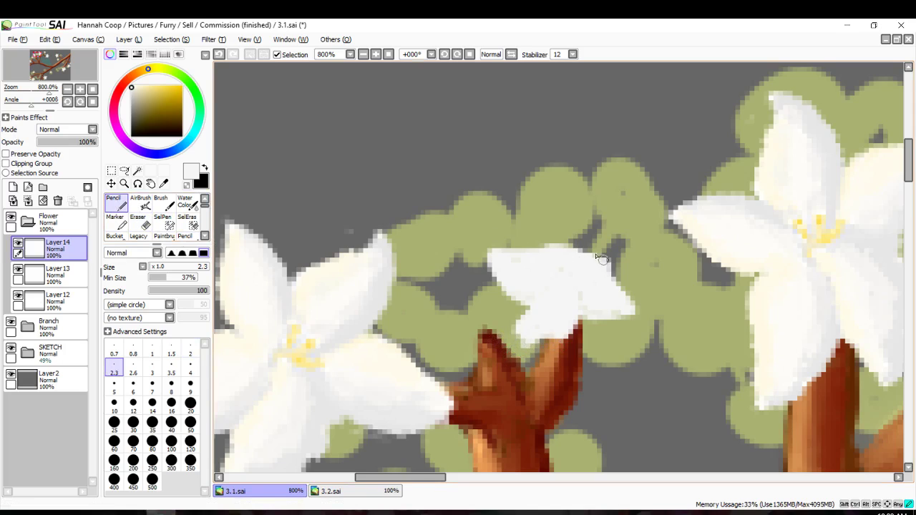
# Try to add extra white petal tips along the blossom's underside, and undo those strokes.
pyautogui.moveTo(595, 313)
pyautogui.mouseDown()
pyautogui.moveTo(589, 327)
pyautogui.moveTo(579, 319)
pyautogui.mouseUp()
pyautogui.moveTo(521, 295)
pyautogui.mouseDown()
pyautogui.moveTo(509, 319)
pyautogui.moveTo(516, 304)
pyautogui.mouseUp()
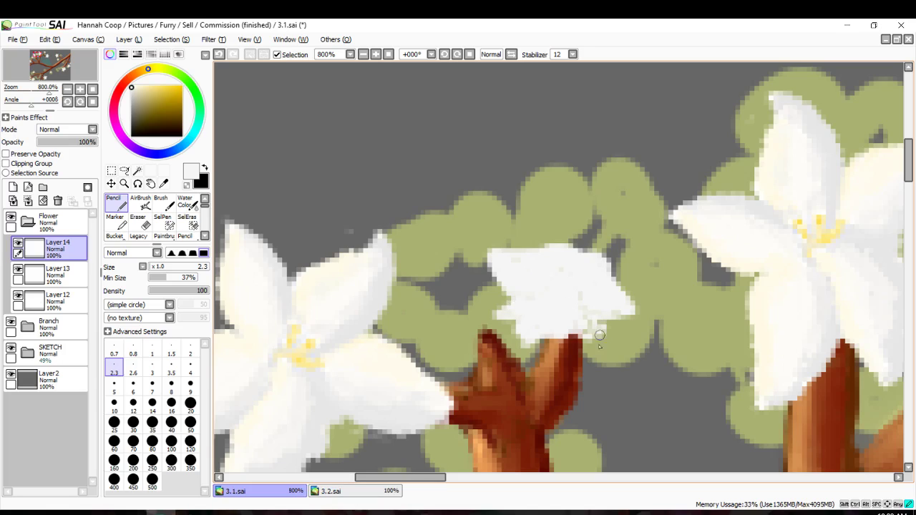
pyautogui.moveTo(600, 334); pyautogui.dragTo(589, 327)
pyautogui.hotkey('ctrl', 'z')
pyautogui.hotkey('ctrl', 'z')
pyautogui.hotkey('ctrl', 'z')
pyautogui.hotkey('ctrl', 'z')
pyautogui.hotkey('ctrl', 'z')
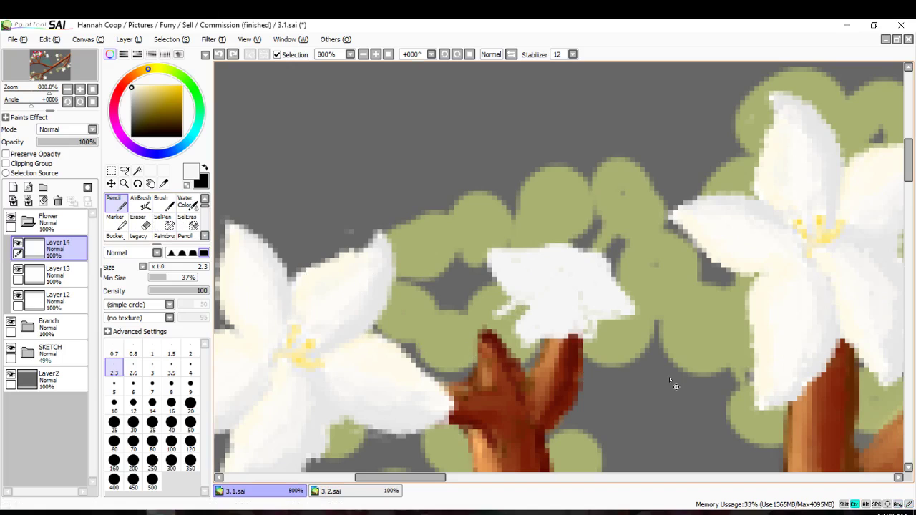
# Paint two short white petal tips on the underside of the new blossom, one on each side of the lower petal.
pyautogui.scroll(1, 626, 344)
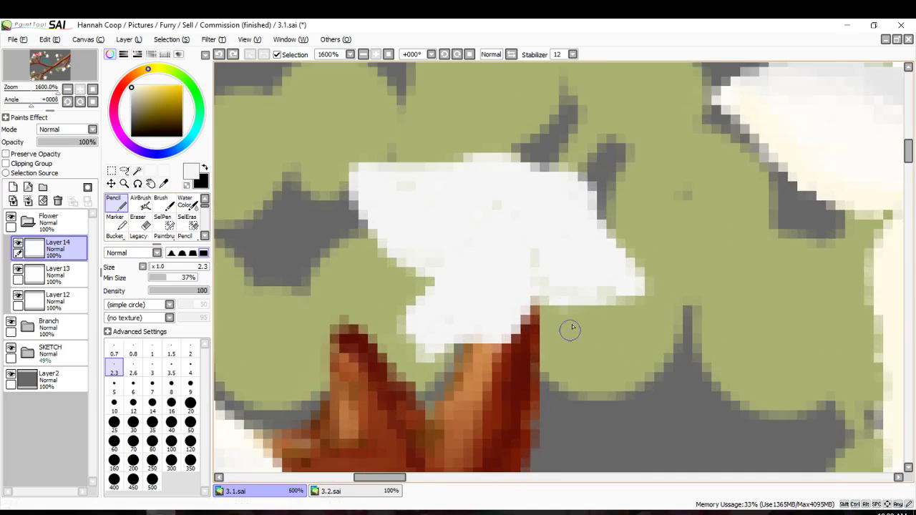
pyautogui.moveTo(571, 329); pyautogui.dragTo(537, 303)
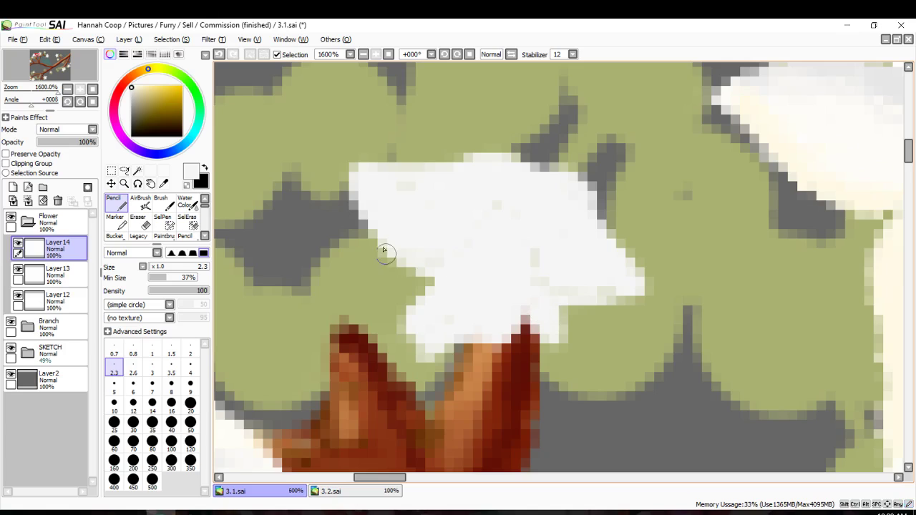
pyautogui.moveTo(386, 255)
pyautogui.mouseDown()
pyautogui.moveTo(378, 280)
pyautogui.moveTo(429, 272)
pyautogui.moveTo(401, 288)
pyautogui.mouseUp()
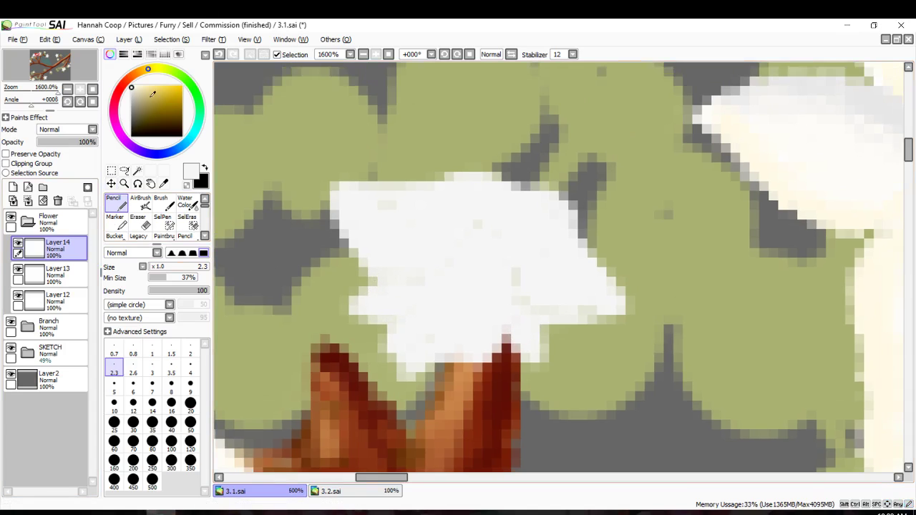
# Add a new layer above the blossom's white base and select the Charcoal brush with a light grey color for shading.
pyautogui.click(133, 95)
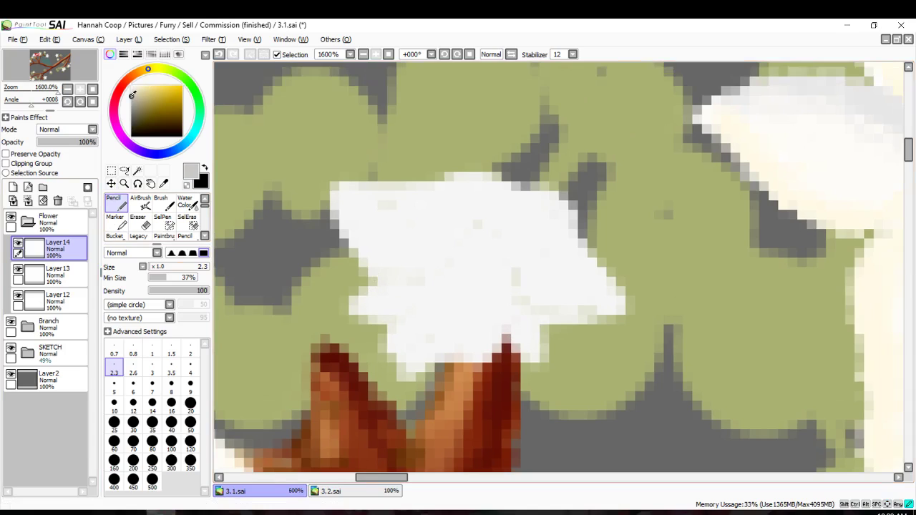
pyautogui.click(27, 187)
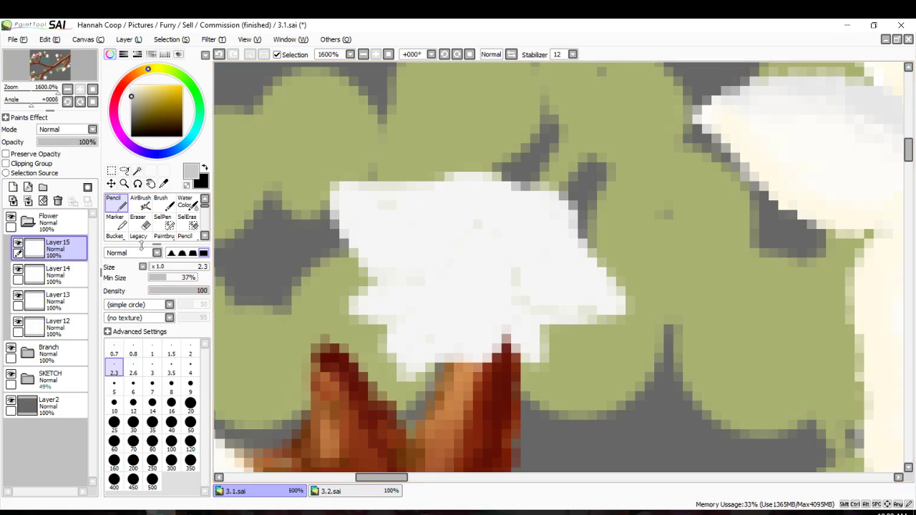
pyautogui.click(204, 235)
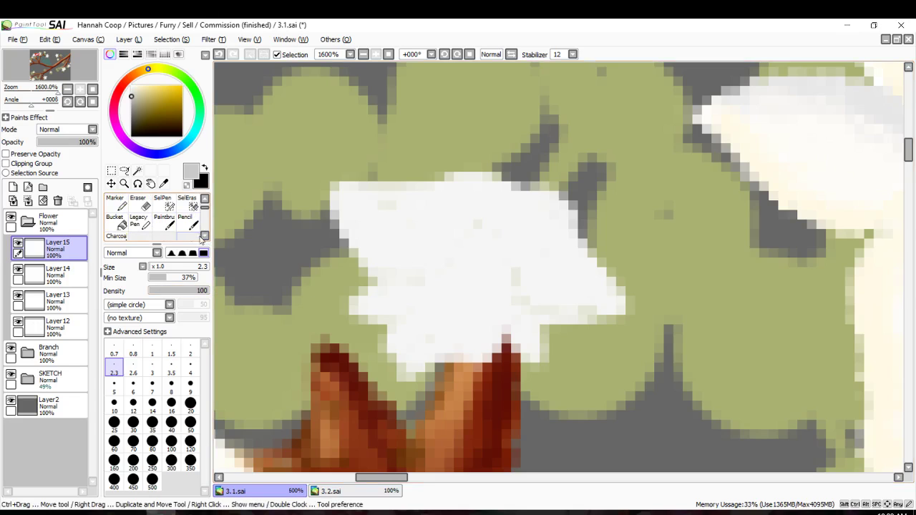
pyautogui.click(204, 235)
pyautogui.click(116, 221)
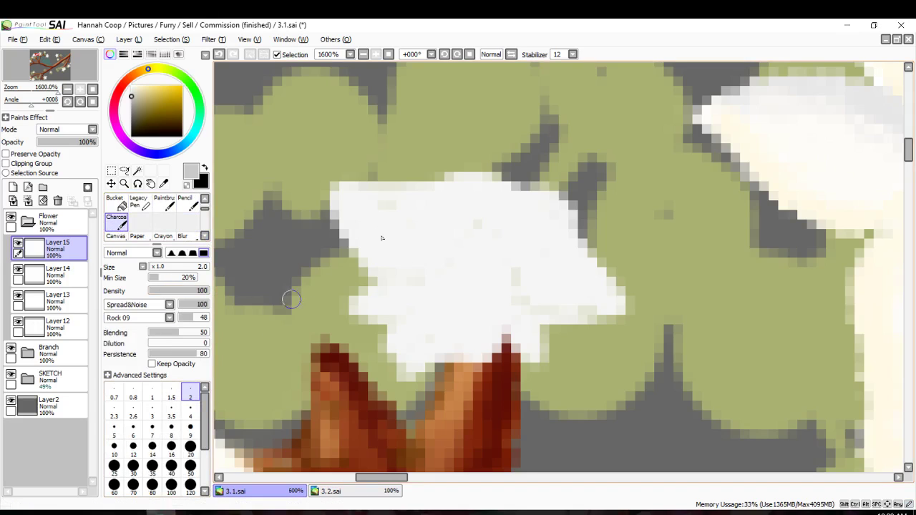
# Shade the new blossom in light grey along its petal edges, the folds between petals and its center.
pyautogui.moveTo(380, 314)
pyautogui.mouseDown()
pyautogui.moveTo(401, 307)
pyautogui.moveTo(417, 288)
pyautogui.mouseUp()
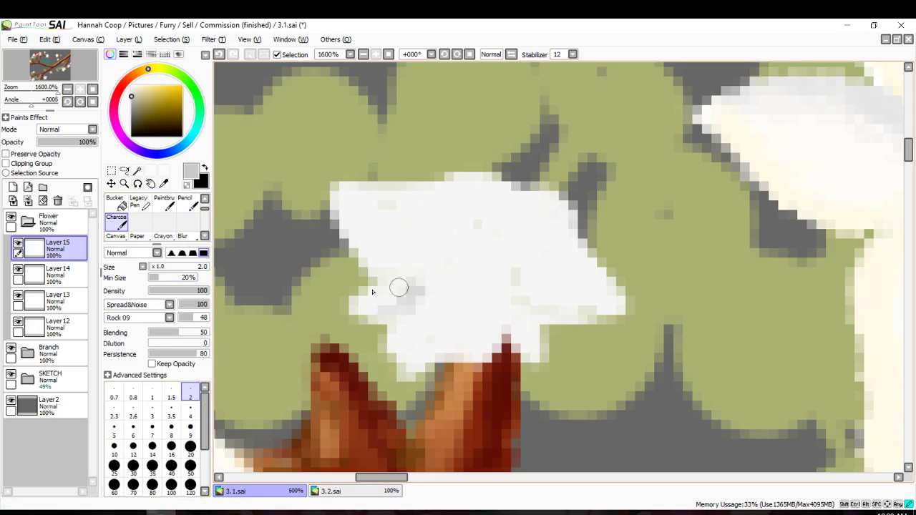
pyautogui.moveTo(505, 323)
pyautogui.mouseDown()
pyautogui.moveTo(537, 356)
pyautogui.moveTo(528, 328)
pyautogui.mouseUp()
pyautogui.moveTo(335, 197)
pyautogui.mouseDown()
pyautogui.moveTo(403, 279)
pyautogui.moveTo(440, 276)
pyautogui.moveTo(438, 267)
pyautogui.moveTo(481, 231)
pyautogui.moveTo(515, 287)
pyautogui.moveTo(513, 278)
pyautogui.moveTo(512, 309)
pyautogui.moveTo(445, 352)
pyautogui.mouseUp()
pyautogui.moveTo(523, 292)
pyautogui.mouseDown()
pyautogui.moveTo(562, 300)
pyautogui.moveTo(602, 302)
pyautogui.moveTo(518, 292)
pyautogui.moveTo(487, 337)
pyautogui.moveTo(409, 368)
pyautogui.moveTo(486, 361)
pyautogui.moveTo(511, 281)
pyautogui.moveTo(447, 366)
pyautogui.moveTo(427, 345)
pyautogui.moveTo(419, 370)
pyautogui.moveTo(395, 367)
pyautogui.moveTo(484, 317)
pyautogui.moveTo(414, 263)
pyautogui.moveTo(505, 200)
pyautogui.moveTo(489, 226)
pyautogui.moveTo(495, 179)
pyautogui.moveTo(460, 178)
pyautogui.moveTo(507, 202)
pyautogui.moveTo(503, 190)
pyautogui.moveTo(551, 192)
pyautogui.moveTo(558, 211)
pyautogui.moveTo(529, 191)
pyautogui.moveTo(555, 221)
pyautogui.moveTo(539, 224)
pyautogui.moveTo(568, 244)
pyautogui.moveTo(545, 219)
pyautogui.moveTo(601, 280)
pyautogui.moveTo(564, 248)
pyautogui.moveTo(593, 249)
pyautogui.moveTo(613, 281)
pyautogui.mouseUp()
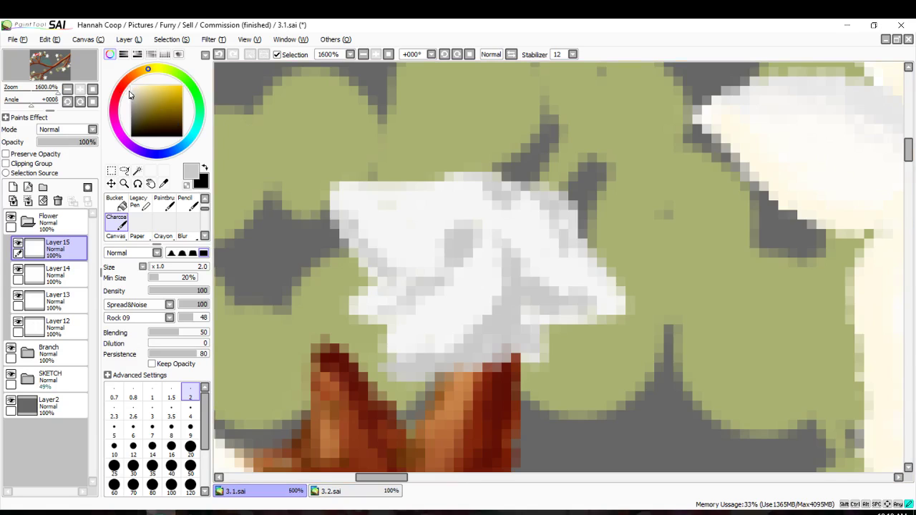
# Choose a near-white color and blend the grey shading into the blossom's left, lower and upper petals.
pyautogui.moveTo(129, 94); pyautogui.dragTo(131, 86)
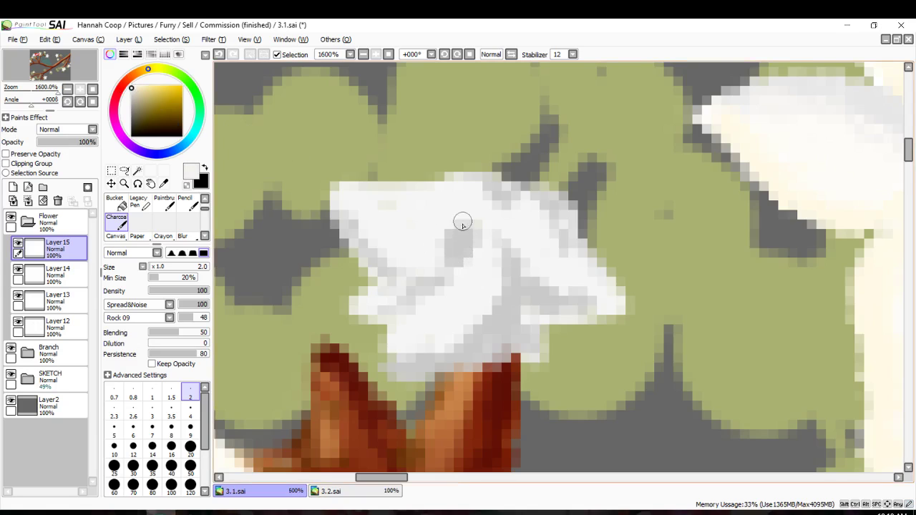
pyautogui.moveTo(463, 224)
pyautogui.mouseDown()
pyautogui.moveTo(421, 247)
pyautogui.moveTo(389, 242)
pyautogui.moveTo(372, 212)
pyautogui.moveTo(411, 263)
pyautogui.moveTo(418, 244)
pyautogui.moveTo(462, 233)
pyautogui.moveTo(404, 235)
pyautogui.moveTo(365, 217)
pyautogui.moveTo(429, 247)
pyautogui.moveTo(409, 250)
pyautogui.moveTo(370, 240)
pyautogui.moveTo(351, 219)
pyautogui.moveTo(415, 246)
pyautogui.moveTo(465, 231)
pyautogui.mouseUp()
pyautogui.moveTo(355, 223); pyautogui.dragTo(413, 243)
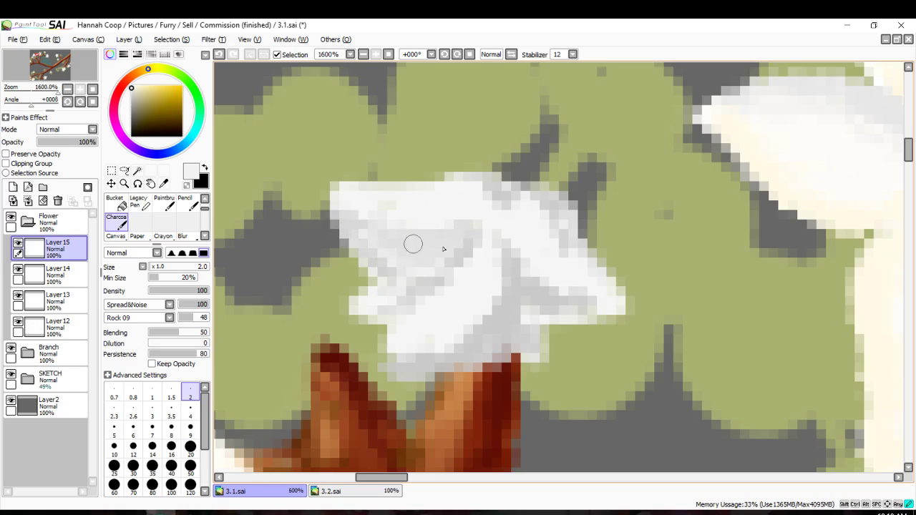
pyautogui.moveTo(491, 261)
pyautogui.mouseDown()
pyautogui.moveTo(493, 294)
pyautogui.moveTo(480, 320)
pyautogui.mouseUp()
pyautogui.moveTo(491, 255)
pyautogui.mouseDown()
pyautogui.moveTo(450, 322)
pyautogui.moveTo(493, 254)
pyautogui.moveTo(472, 319)
pyautogui.moveTo(455, 335)
pyautogui.moveTo(479, 321)
pyautogui.moveTo(433, 338)
pyautogui.moveTo(460, 338)
pyautogui.mouseUp()
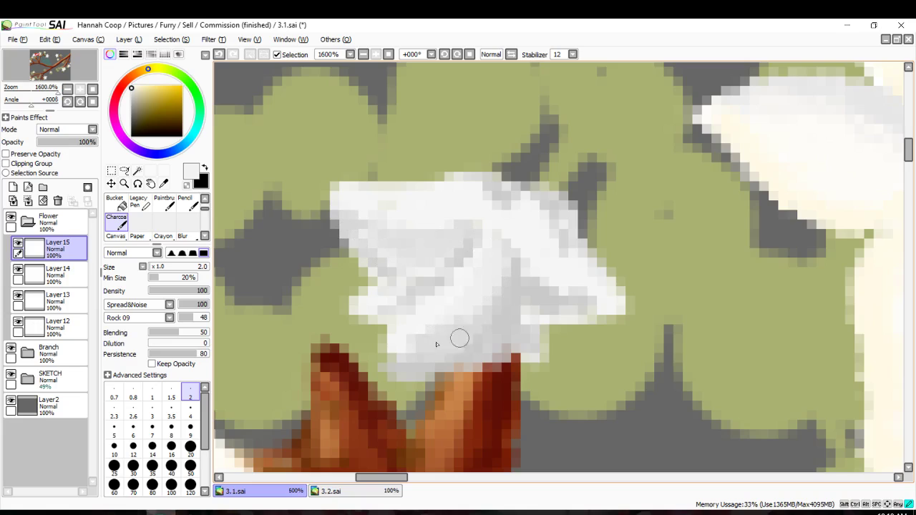
pyautogui.moveTo(405, 346)
pyautogui.mouseDown()
pyautogui.moveTo(520, 330)
pyautogui.moveTo(521, 266)
pyautogui.moveTo(561, 295)
pyautogui.moveTo(592, 285)
pyautogui.moveTo(609, 296)
pyautogui.moveTo(538, 270)
pyautogui.moveTo(534, 258)
pyautogui.moveTo(573, 296)
pyautogui.moveTo(604, 310)
pyautogui.moveTo(561, 277)
pyautogui.moveTo(524, 211)
pyautogui.mouseUp()
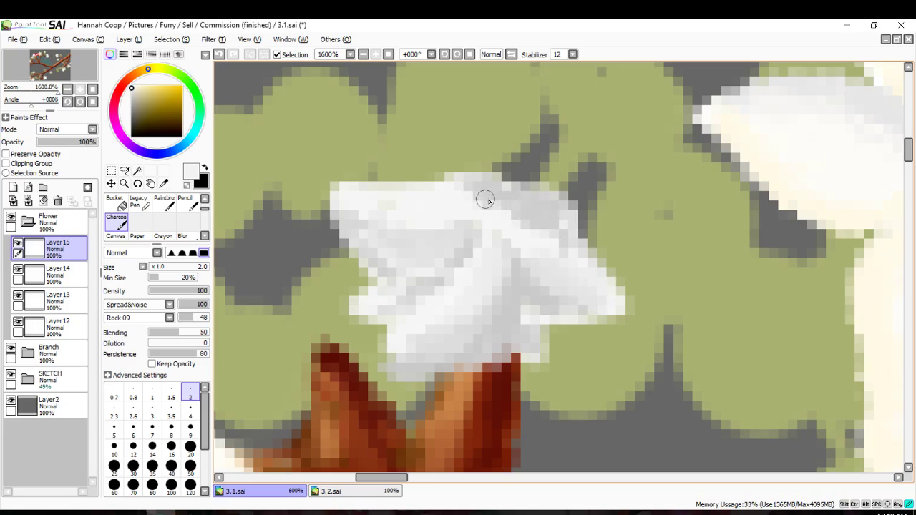
# Lighten the grey shading on the blossom's upper and upper-right petals with white, using the Charcoal brush.
pyautogui.click(131, 86)
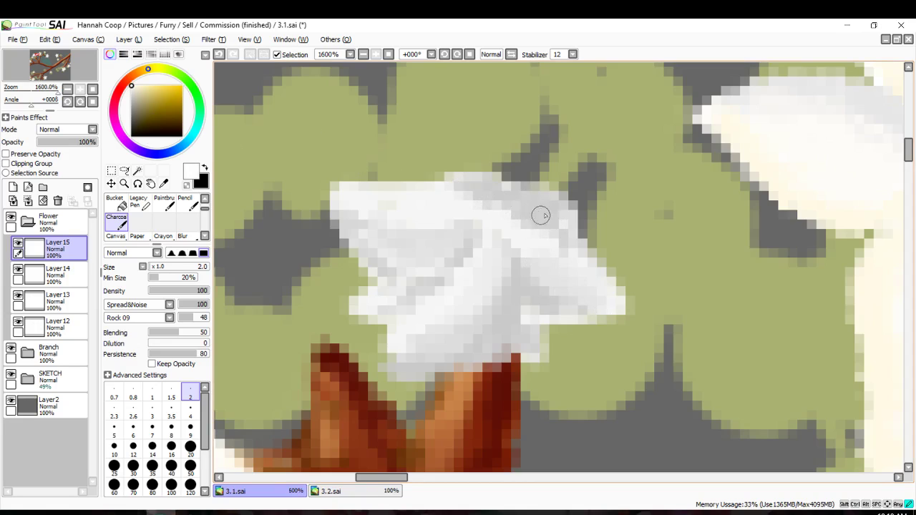
pyautogui.scroll(1, 136, 218)
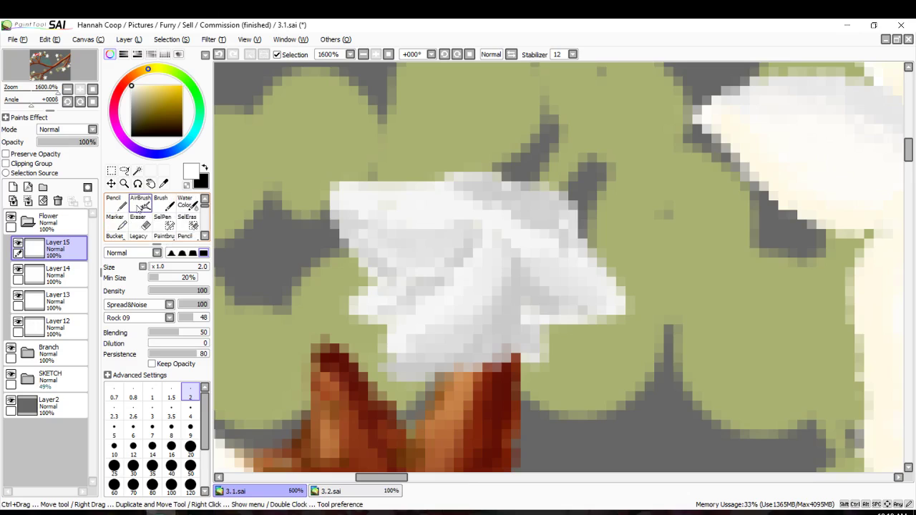
pyautogui.click(138, 204)
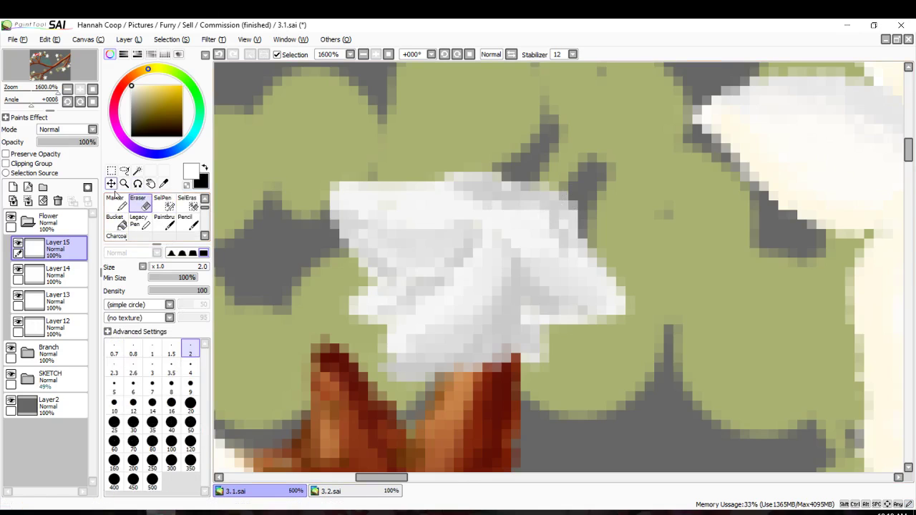
pyautogui.scroll(-2, 118, 208)
pyautogui.click(122, 222)
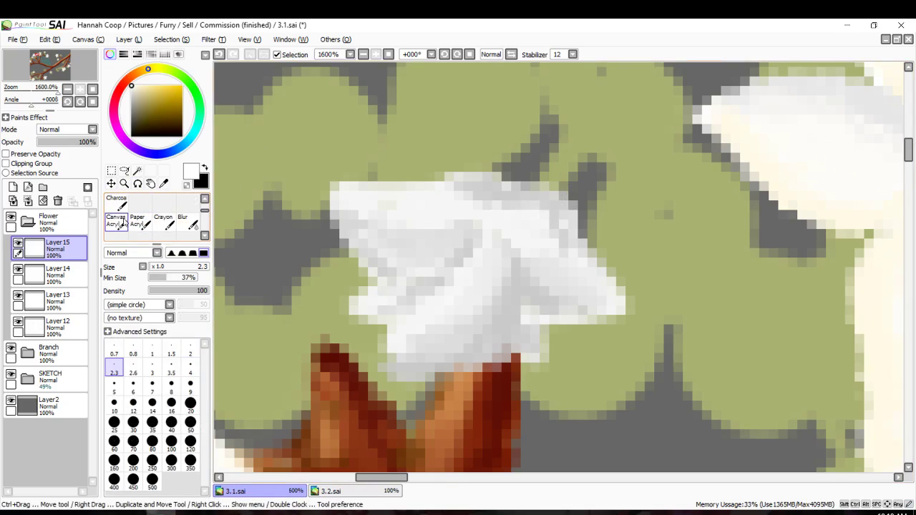
pyautogui.scroll(1, 118, 219)
pyautogui.click(116, 222)
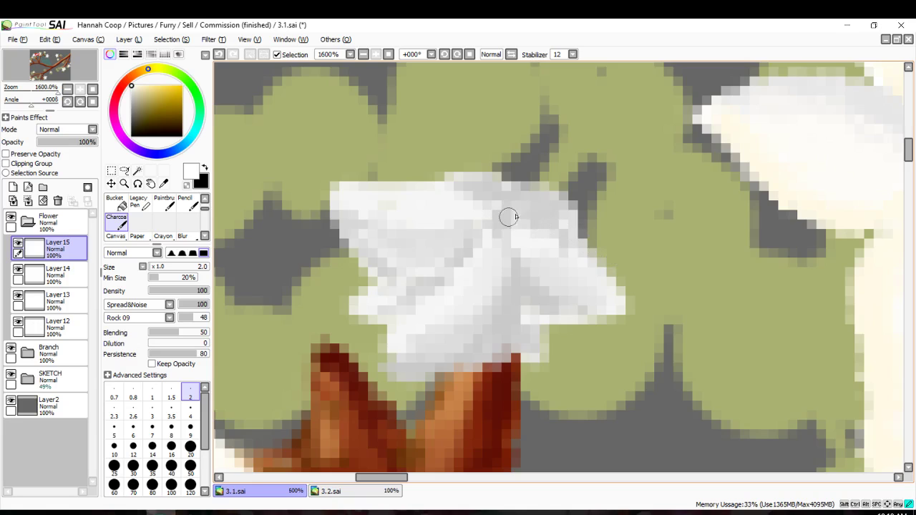
pyautogui.moveTo(436, 211)
pyautogui.mouseDown()
pyautogui.moveTo(539, 221)
pyautogui.moveTo(509, 206)
pyautogui.moveTo(533, 211)
pyautogui.moveTo(488, 207)
pyautogui.moveTo(483, 193)
pyautogui.moveTo(428, 214)
pyautogui.moveTo(458, 220)
pyautogui.moveTo(381, 225)
pyautogui.moveTo(410, 222)
pyautogui.moveTo(377, 201)
pyautogui.moveTo(429, 207)
pyautogui.moveTo(373, 211)
pyautogui.moveTo(491, 215)
pyautogui.moveTo(545, 255)
pyautogui.moveTo(538, 232)
pyautogui.moveTo(553, 259)
pyautogui.mouseUp()
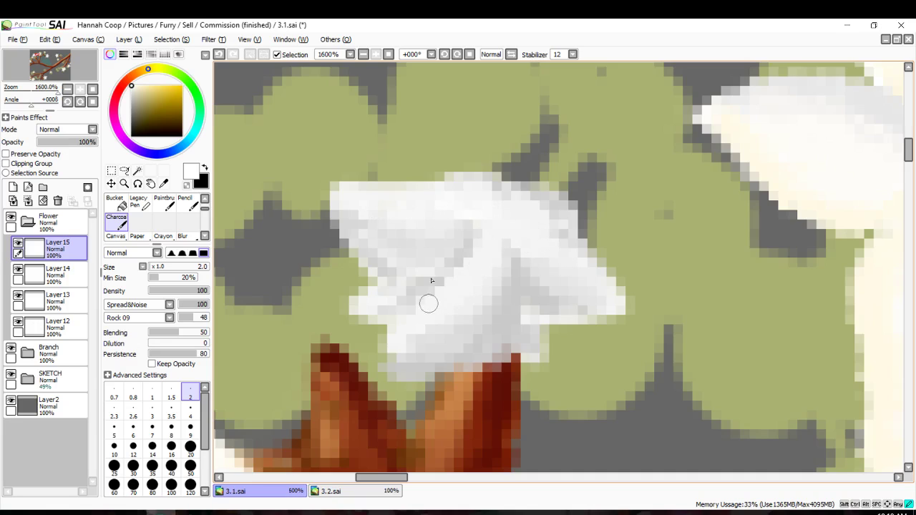
# Choose a near-white color and blend the shading around the blossom's center and petal folds.
pyautogui.moveTo(137, 96); pyautogui.dragTo(132, 86)
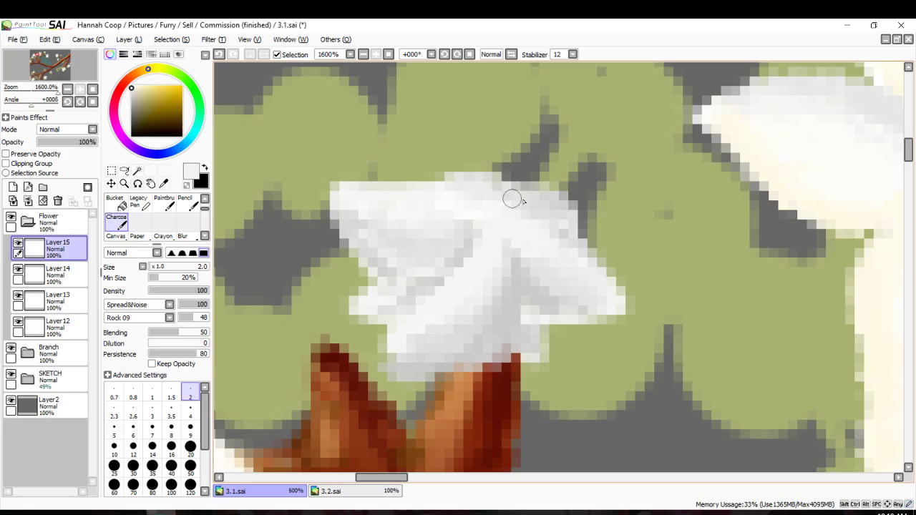
pyautogui.scroll(-1, 495, 246)
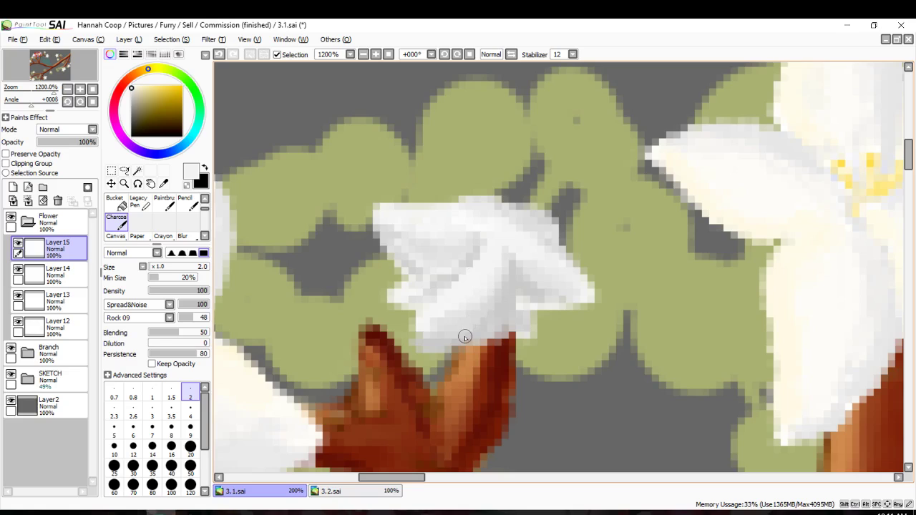
pyautogui.scroll(1, 455, 256)
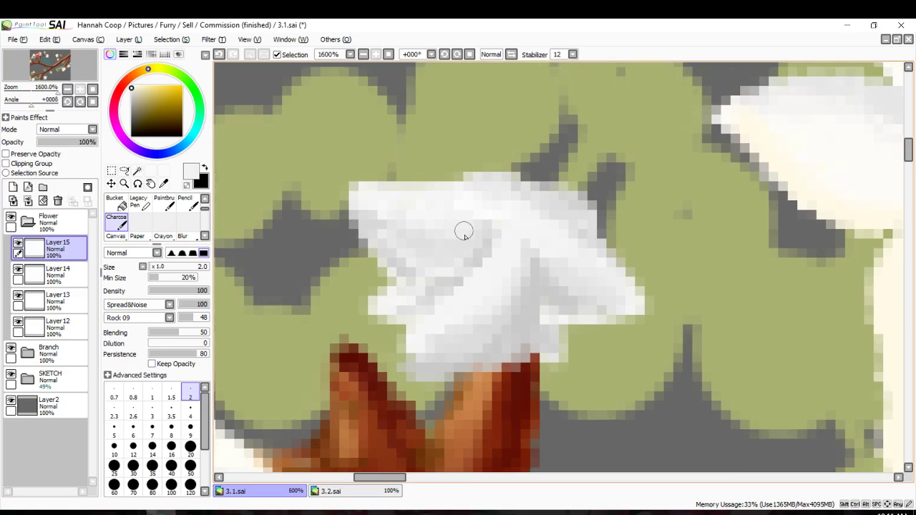
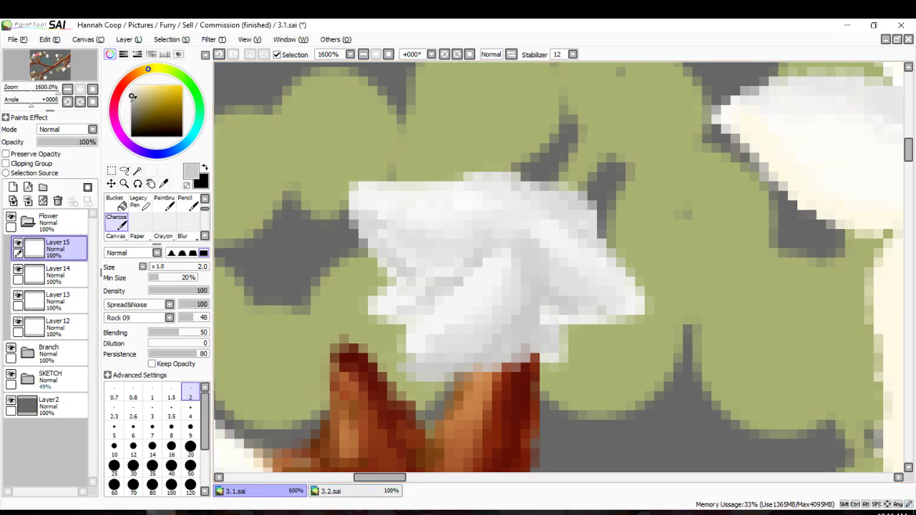
# Shade the blossom's underside where it meets the twig in light grey with the textured Pencil brush.
pyautogui.click(184, 203)
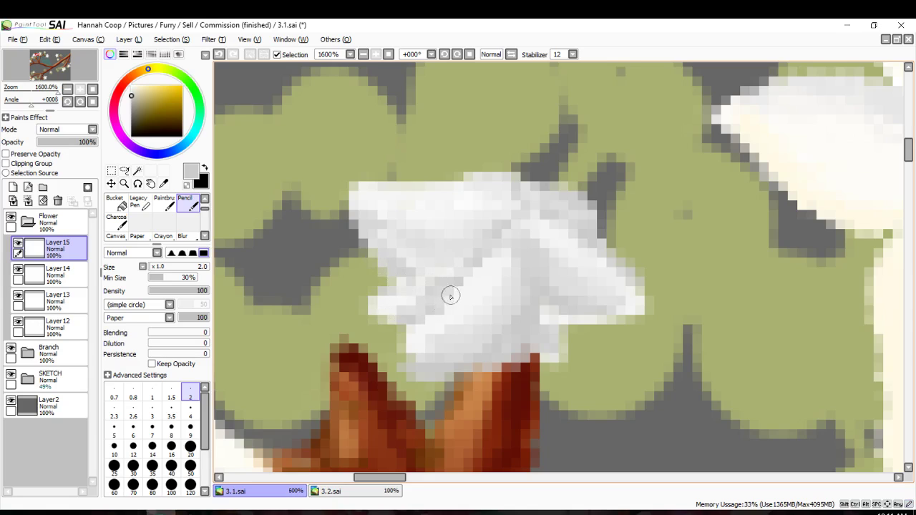
pyautogui.moveTo(493, 363); pyautogui.dragTo(452, 382)
pyautogui.moveTo(563, 342); pyautogui.dragTo(548, 358)
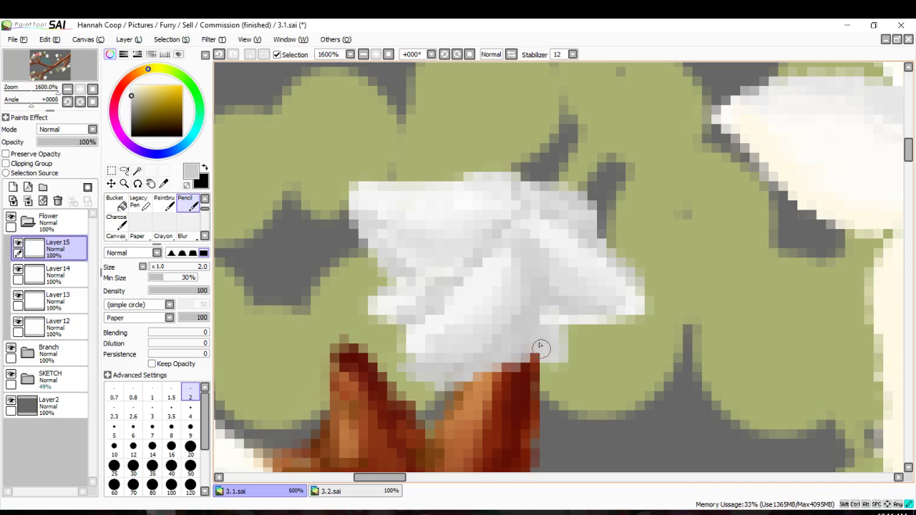
pyautogui.scroll(-3, 469, 322)
pyautogui.scroll(3, 446, 310)
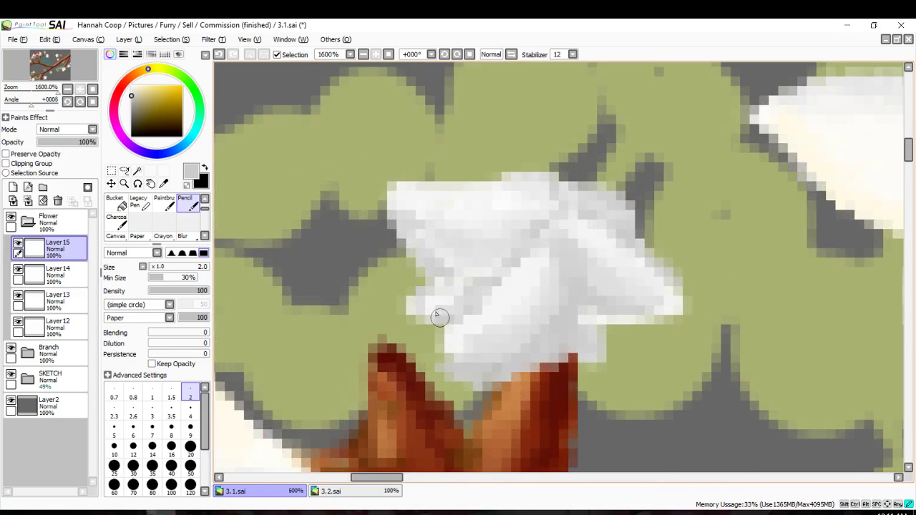
# Erase the outer end of the small lower-left petal tip on the blossom's white base layer.
pyautogui.scroll(2, 125, 210)
pyautogui.click(139, 222)
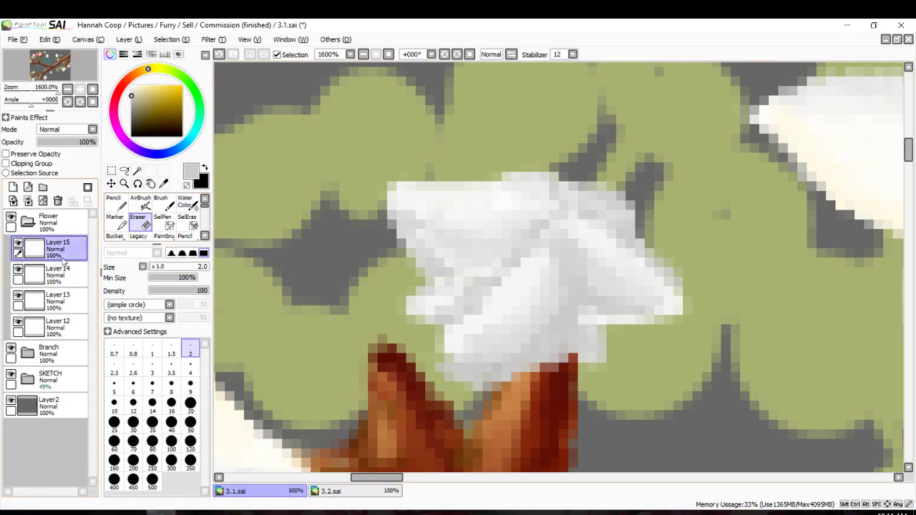
pyautogui.click(54, 275)
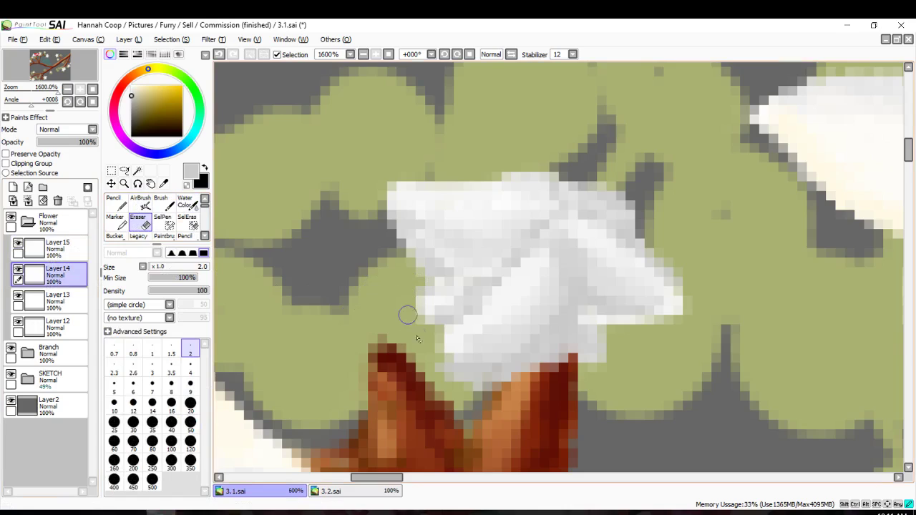
# Paint pale yellow stamens at the blossom's center on the shading layer with the textured Pencil brush.
pyautogui.click(53, 248)
pyautogui.click(133, 84)
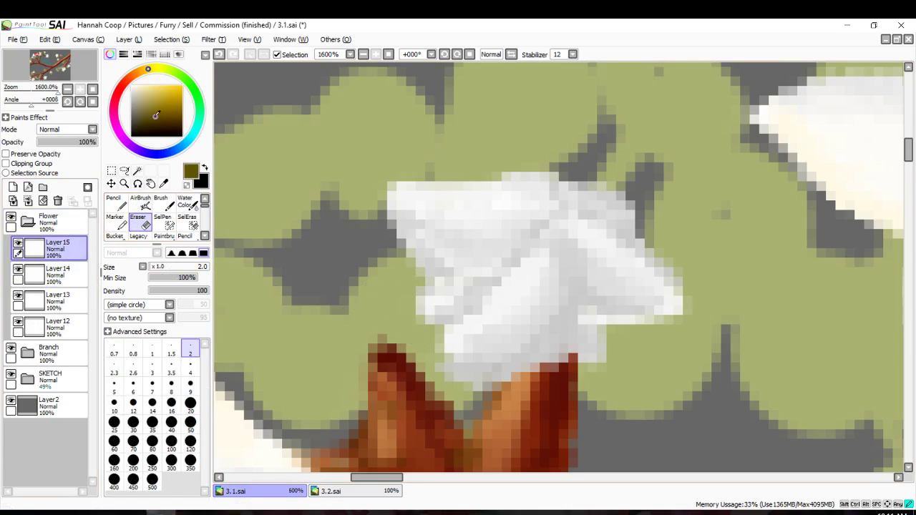
pyautogui.moveTo(133, 84); pyautogui.dragTo(146, 84)
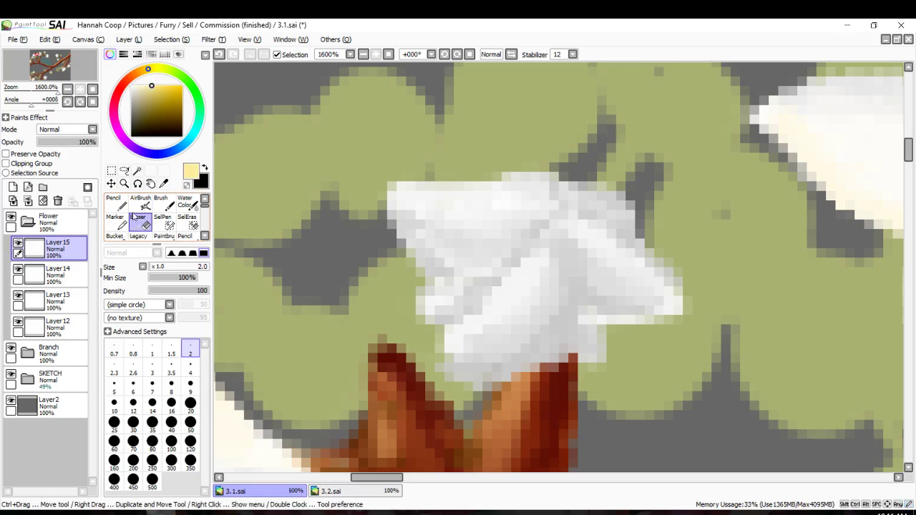
pyautogui.scroll(-1, 172, 225)
pyautogui.click(185, 222)
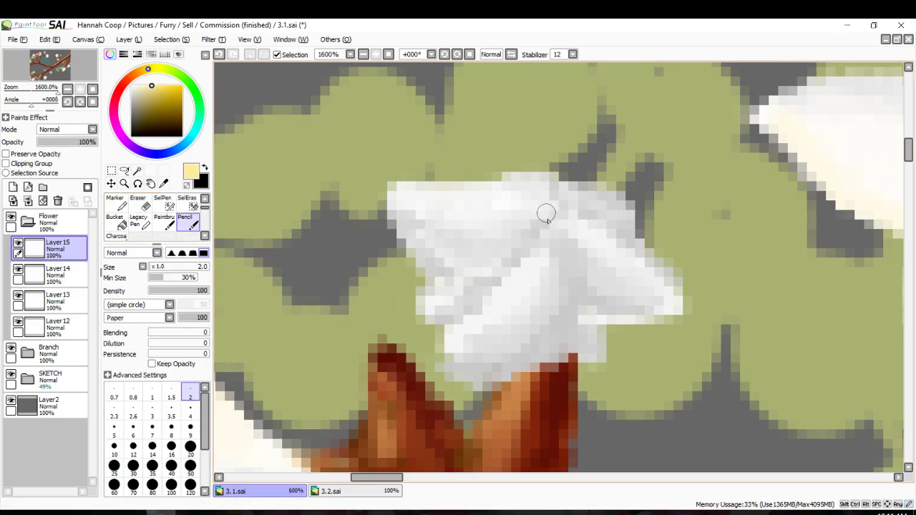
pyautogui.moveTo(521, 183); pyautogui.dragTo(550, 233)
pyautogui.moveTo(550, 219)
pyautogui.mouseDown()
pyautogui.moveTo(552, 168)
pyautogui.moveTo(553, 229)
pyautogui.moveTo(586, 172)
pyautogui.mouseUp()
pyautogui.click(508, 200)
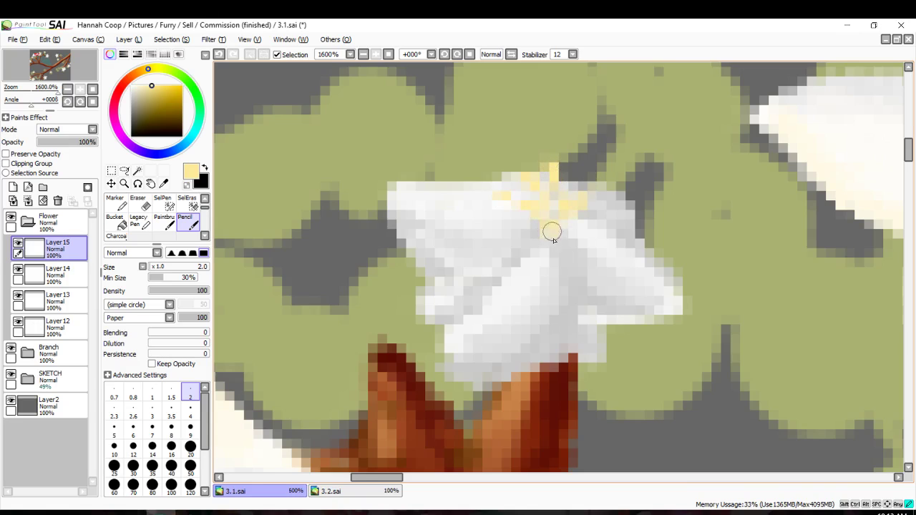
# Fill in the blossom's pale yellow center with the solid Pencil at size 2 and check it against the other blossoms.
pyautogui.scroll(1, 122, 205)
pyautogui.click(121, 205)
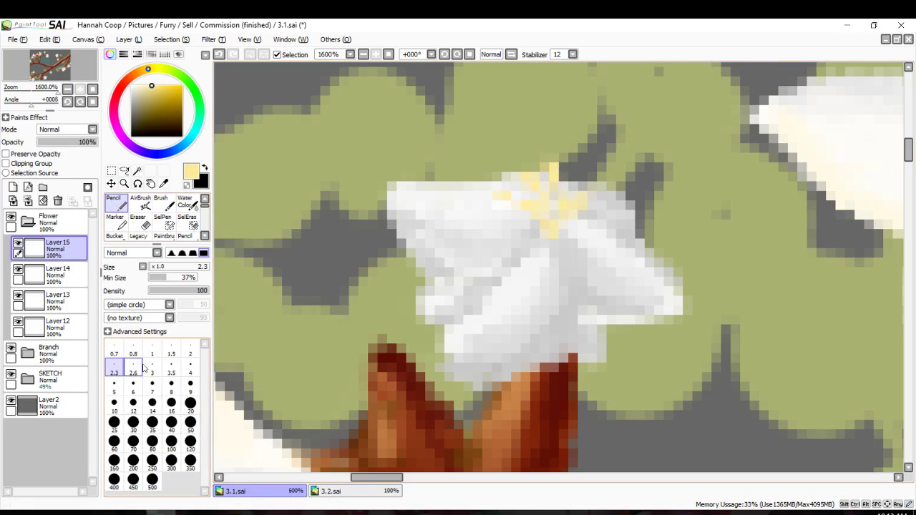
pyautogui.click(186, 352)
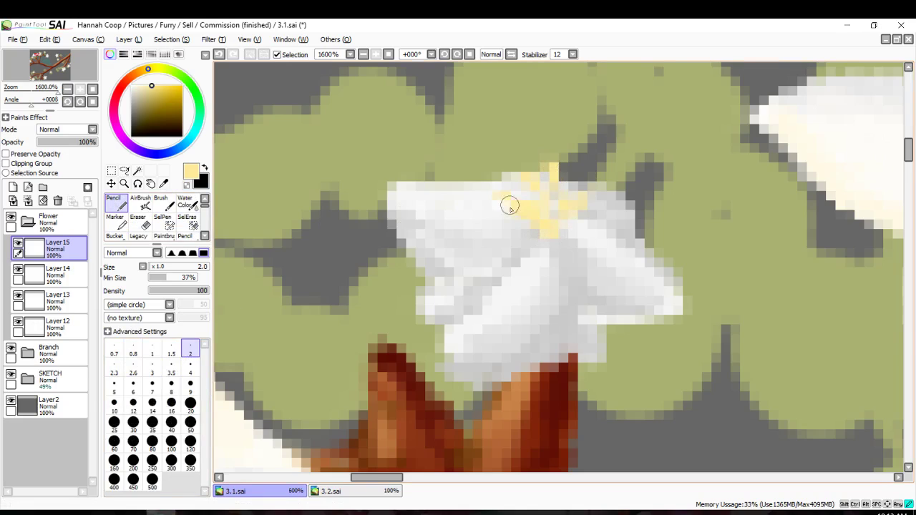
pyautogui.moveTo(510, 205); pyautogui.dragTo(552, 236)
pyautogui.moveTo(532, 189)
pyautogui.mouseDown()
pyautogui.moveTo(556, 225)
pyautogui.moveTo(548, 174)
pyautogui.moveTo(503, 252)
pyautogui.mouseUp()
pyautogui.scroll(-2, 518, 214)
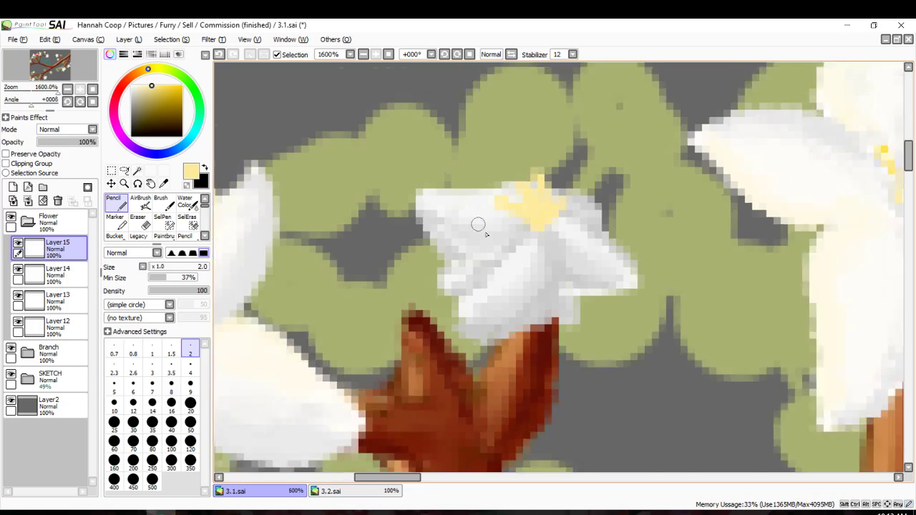
pyautogui.scroll(2, 415, 222)
pyautogui.scroll(-1, 225, 230)
pyautogui.scroll(-7, 387, 254)
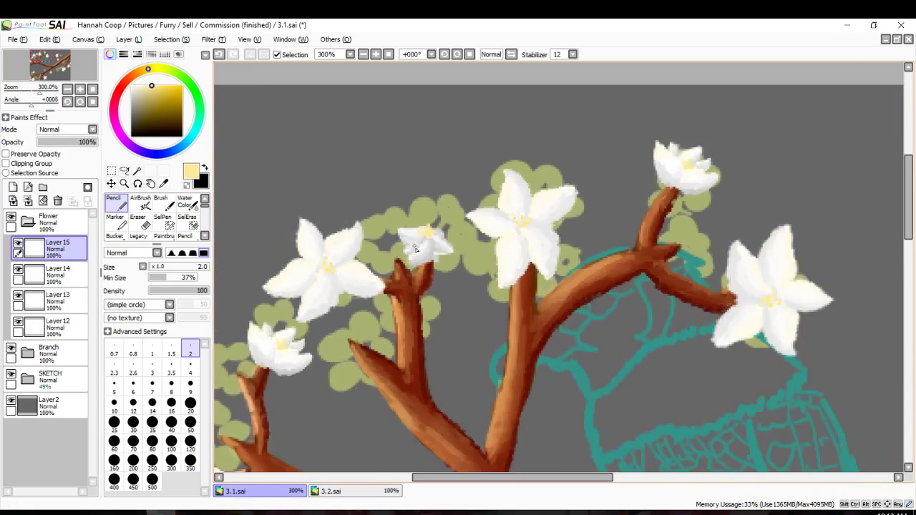
pyautogui.scroll(2, 340, 241)
pyautogui.scroll(-4, 135, 219)
pyautogui.scroll(2, 135, 218)
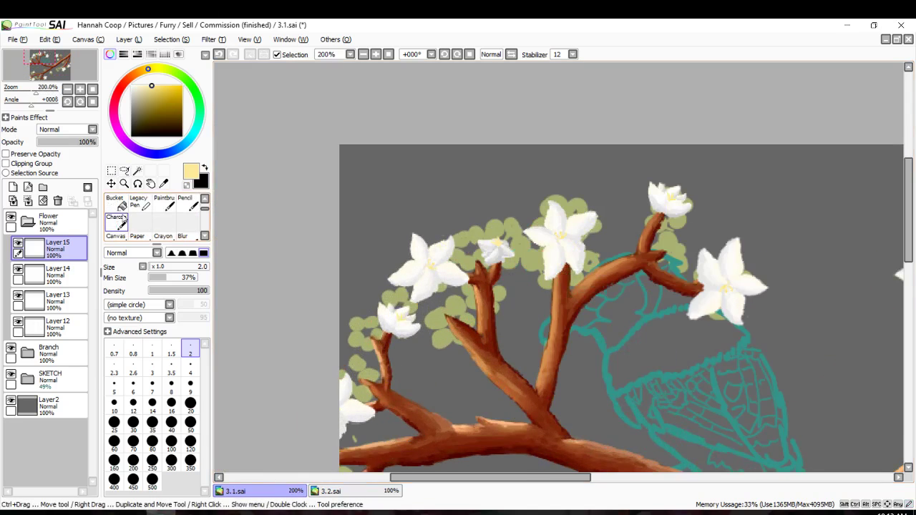
# Tint the upper edge of the left petal in pale cream on the white base layer, finishing with the Charcoal brush.
pyautogui.click(190, 206)
pyautogui.scroll(3, 524, 238)
pyautogui.scroll(2, 500, 238)
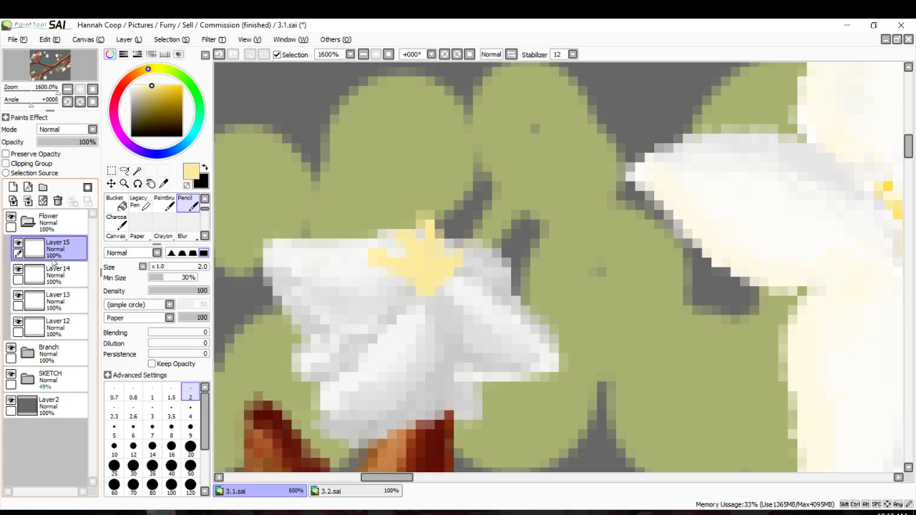
pyautogui.click(56, 272)
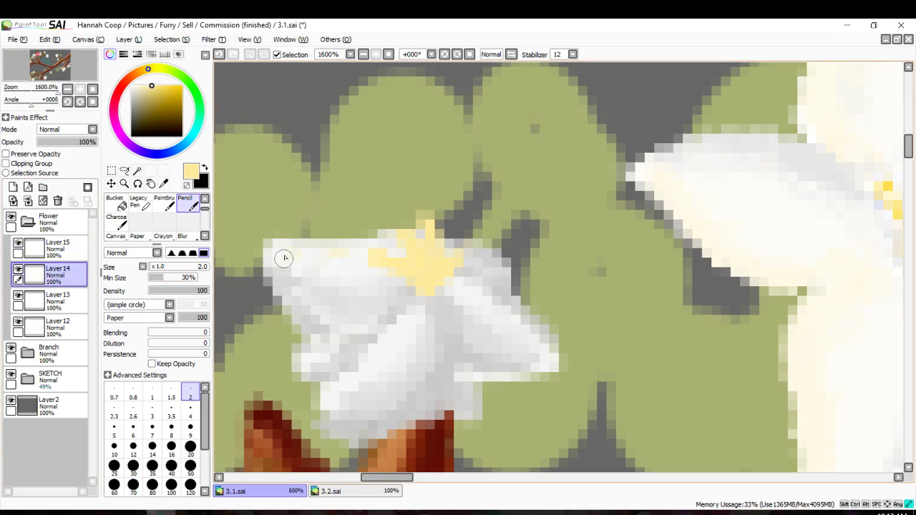
pyautogui.click(143, 85)
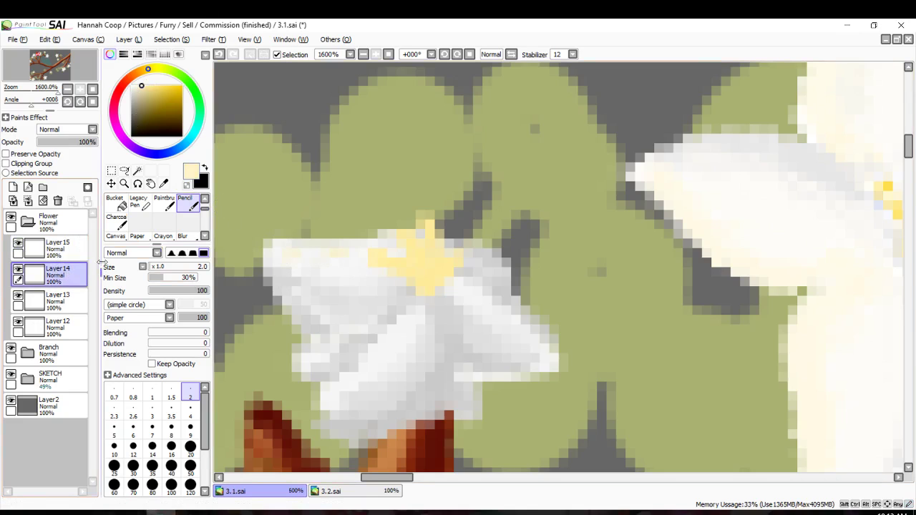
pyautogui.click(116, 223)
pyautogui.moveTo(320, 251); pyautogui.dragTo(280, 247)
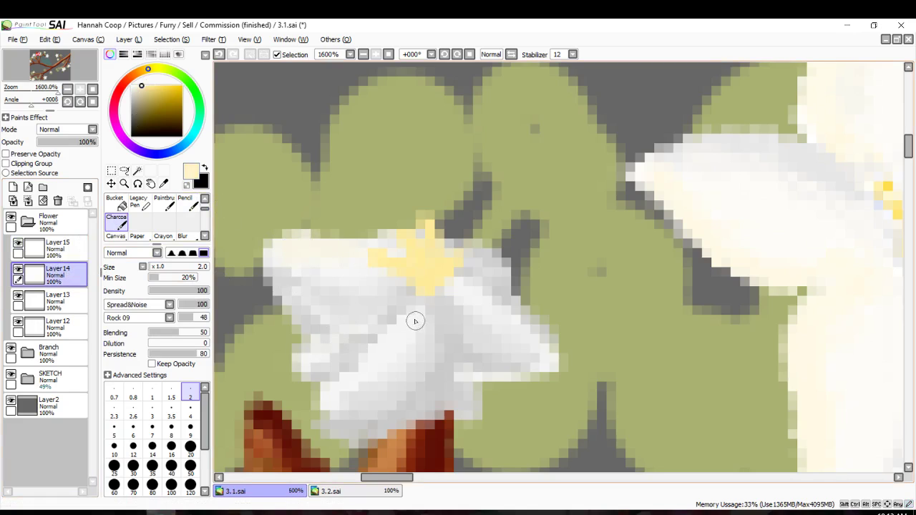
# Try to lengthen the lower petal over the twig with cream strokes on the base layer, checking it without the shading.
pyautogui.moveTo(318, 402); pyautogui.dragTo(331, 394)
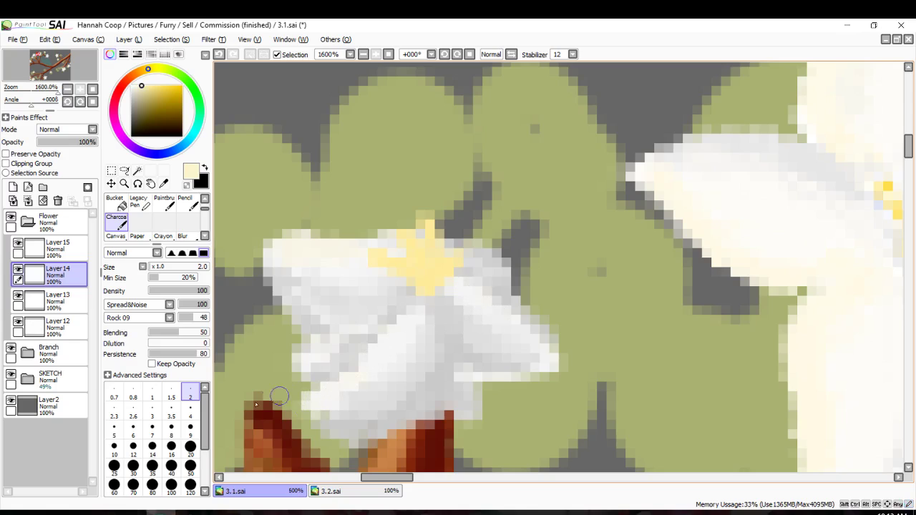
pyautogui.moveTo(256, 404)
pyautogui.mouseDown()
pyautogui.moveTo(296, 406)
pyautogui.moveTo(380, 356)
pyautogui.mouseUp()
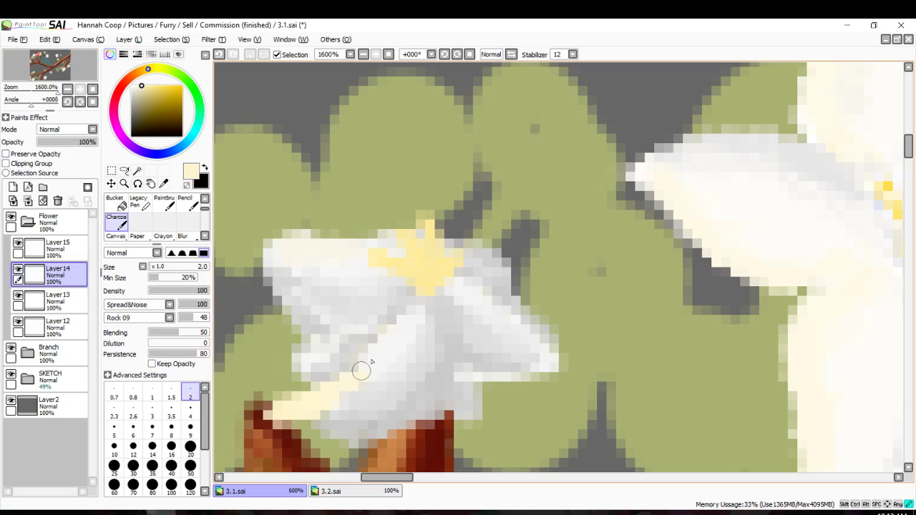
pyautogui.moveTo(242, 398); pyautogui.dragTo(303, 405)
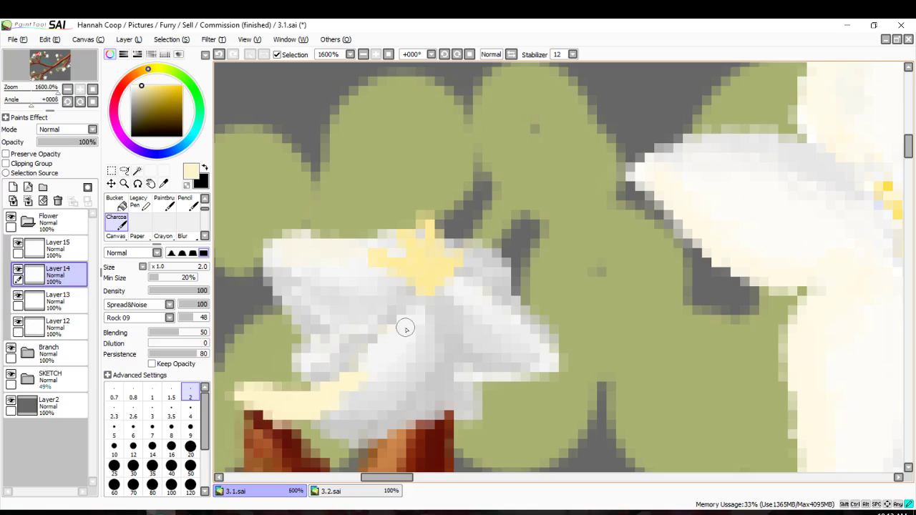
pyautogui.click(32, 251)
pyautogui.click(18, 243)
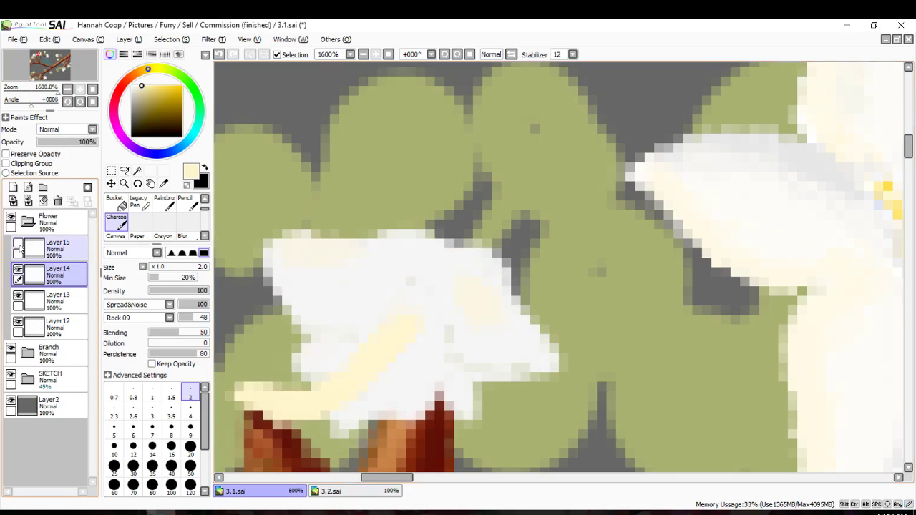
pyautogui.click(18, 244)
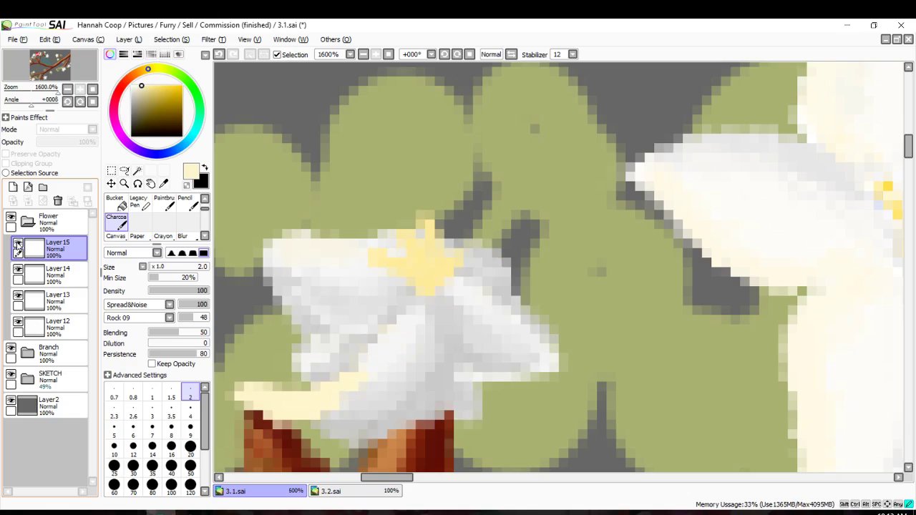
# Undo the cream strokes that extend the lower petal.
pyautogui.click(23, 277)
pyautogui.hotkey('ctrl', 'z')
pyautogui.hotkey('ctrl', 'z')
pyautogui.hotkey('ctrl', 'z')
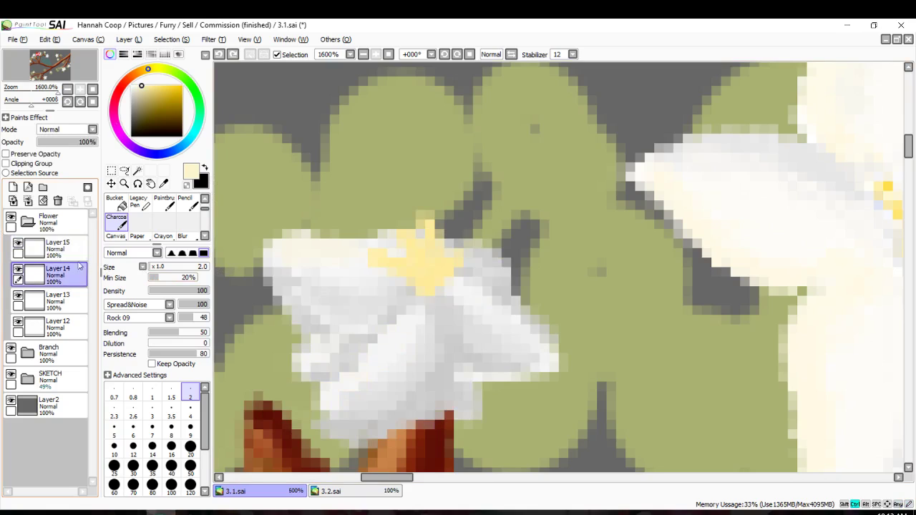
# Paint pale cream Charcoal strokes on Layer15 along the small blossom's lower petal and the upper edge of its left petal.
pyautogui.click(58, 247)
pyautogui.moveTo(349, 363)
pyautogui.mouseDown()
pyautogui.moveTo(368, 364)
pyautogui.moveTo(359, 360)
pyautogui.mouseUp()
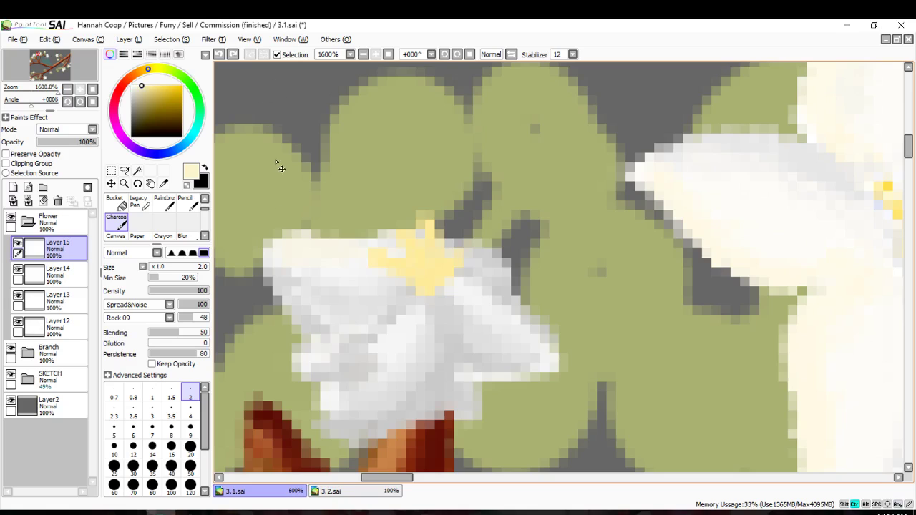
pyautogui.hotkey('ctrl', 'z')
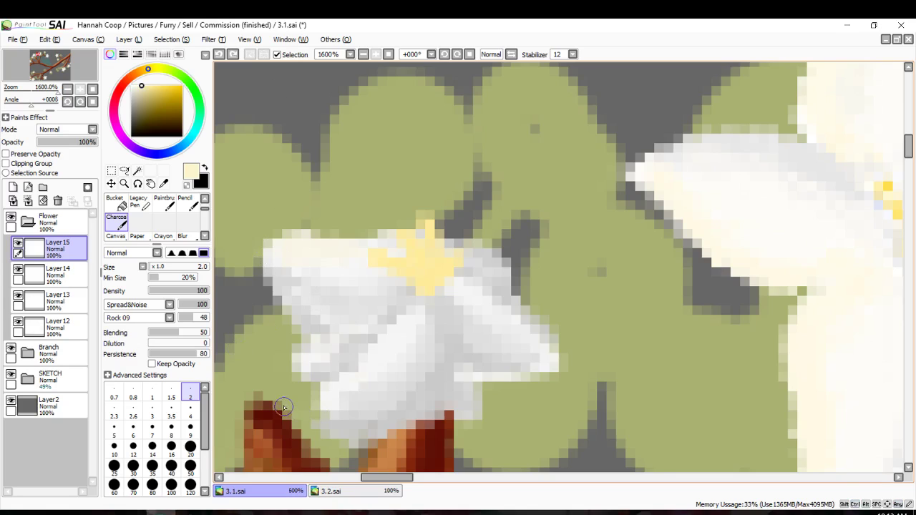
pyautogui.moveTo(283, 407); pyautogui.dragTo(342, 385)
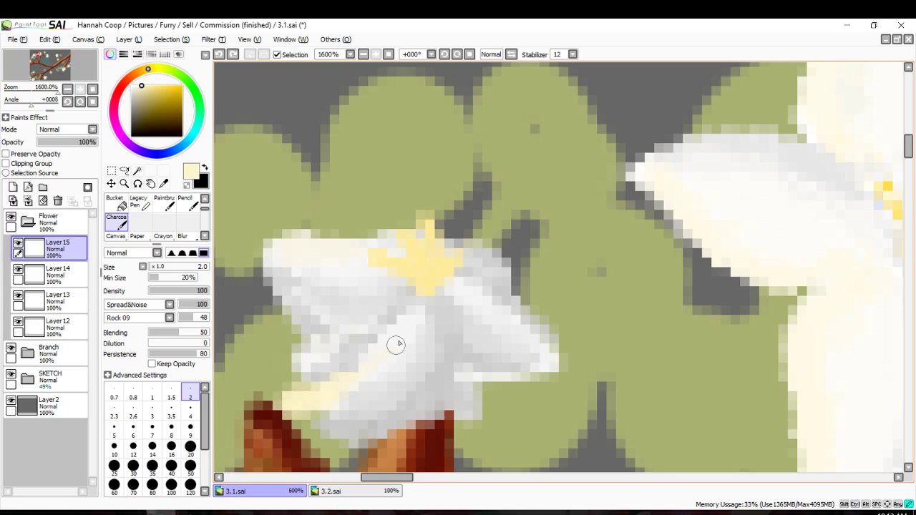
pyautogui.moveTo(396, 345); pyautogui.dragTo(407, 327)
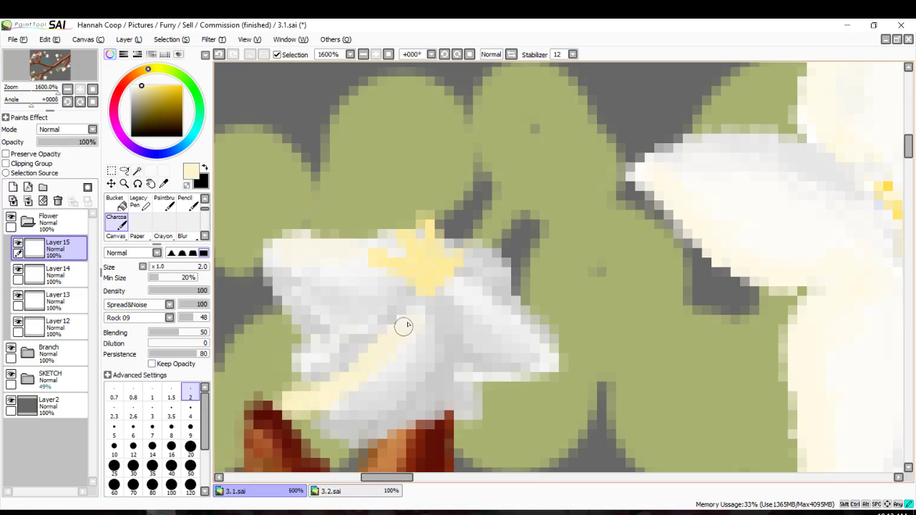
pyautogui.moveTo(247, 206); pyautogui.dragTo(337, 243)
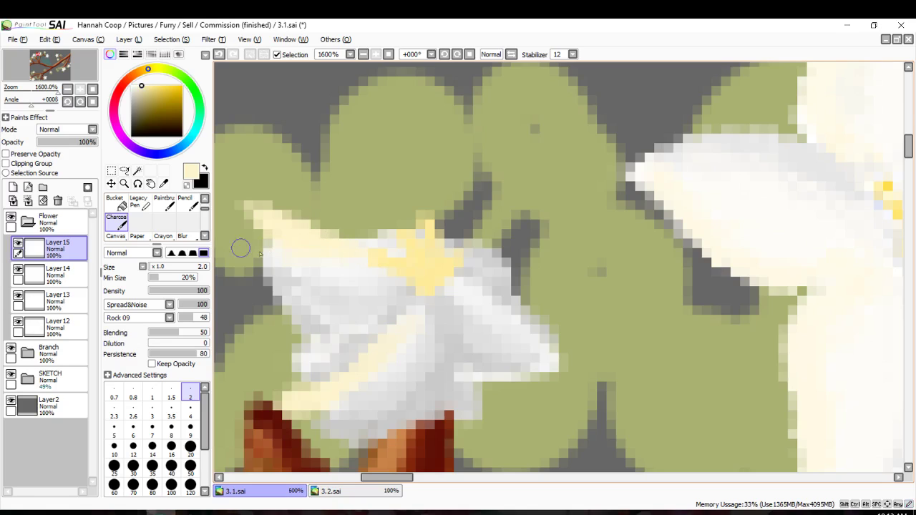
# Soften the cream streaks with white and erase the strokes that overhang the lower and left petals.
pyautogui.click(131, 86)
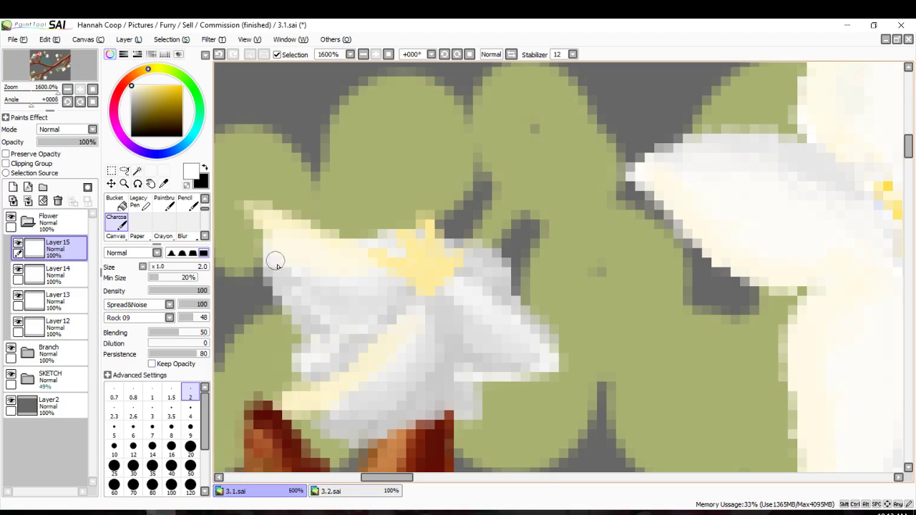
pyautogui.moveTo(243, 251)
pyautogui.mouseDown()
pyautogui.moveTo(278, 255)
pyautogui.moveTo(257, 248)
pyautogui.moveTo(307, 264)
pyautogui.mouseUp()
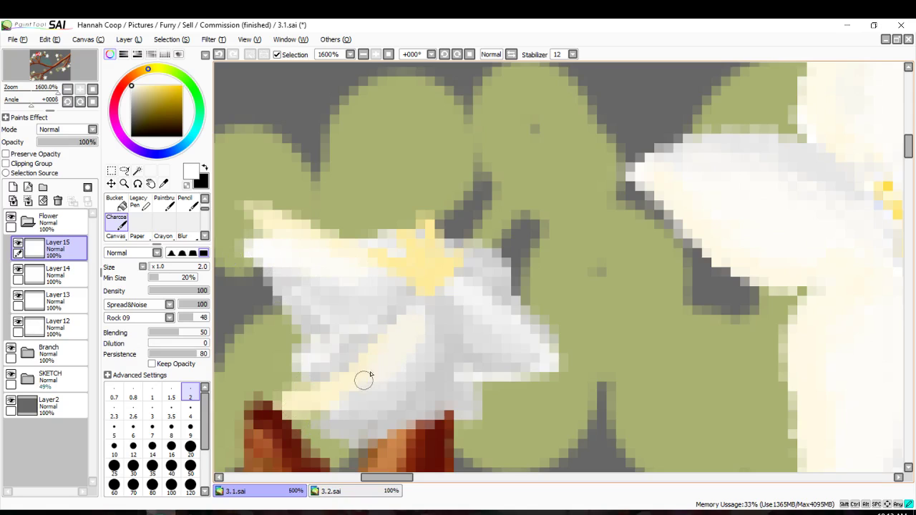
pyautogui.scroll(2, 154, 214)
pyautogui.click(138, 220)
pyautogui.moveTo(299, 393)
pyautogui.mouseDown()
pyautogui.moveTo(301, 408)
pyautogui.moveTo(268, 412)
pyautogui.mouseUp()
pyautogui.moveTo(225, 238)
pyautogui.mouseDown()
pyautogui.moveTo(321, 234)
pyautogui.moveTo(268, 211)
pyautogui.moveTo(331, 224)
pyautogui.mouseUp()
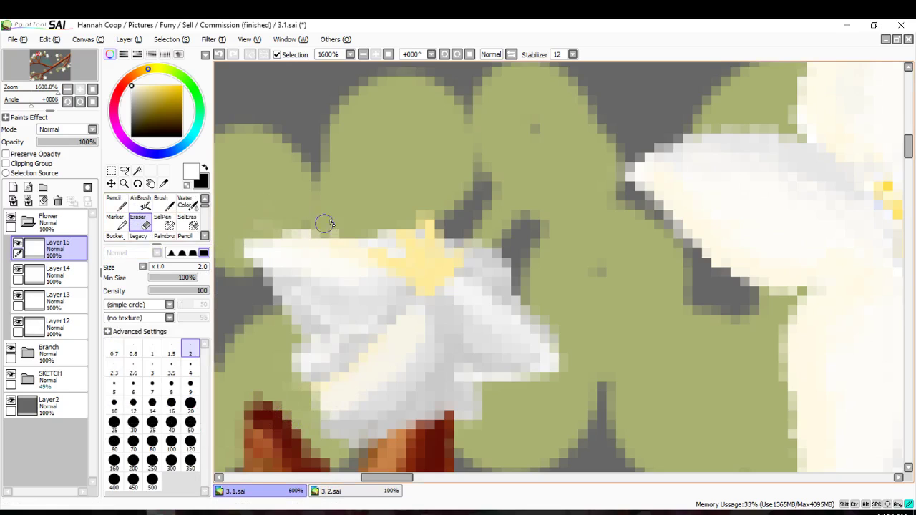
# Sample pale cream from the blossom and widen the left petal's upper edge on Layer15 with the Charcoal brush, blending in sampled off-white.
pyautogui.click(54, 276)
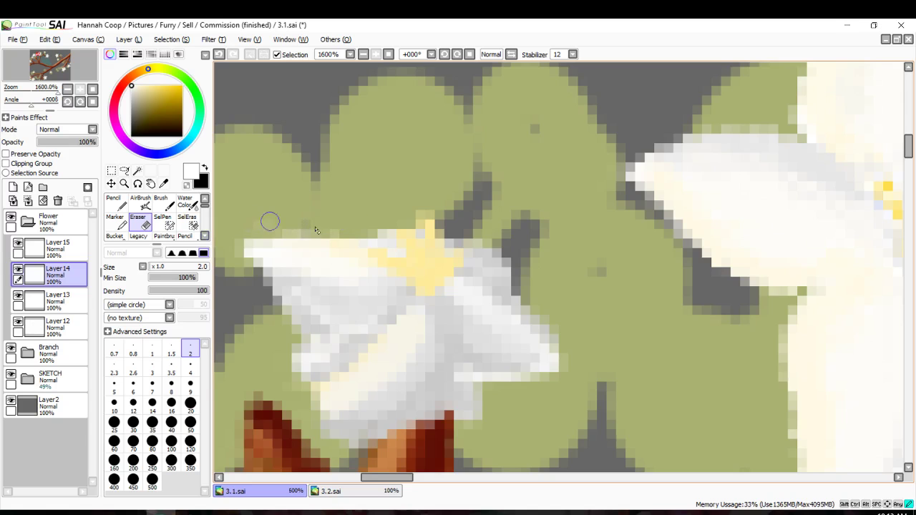
pyautogui.scroll(-3, 258, 220)
pyautogui.scroll(3, 267, 264)
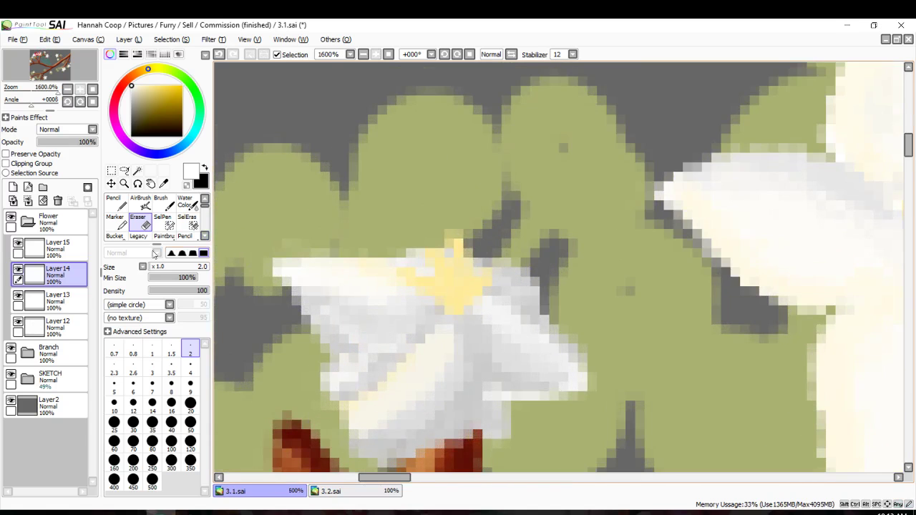
pyautogui.click(54, 247)
pyautogui.keyDown('alt'); pyautogui.click(224, 188); pyautogui.keyUp('alt')
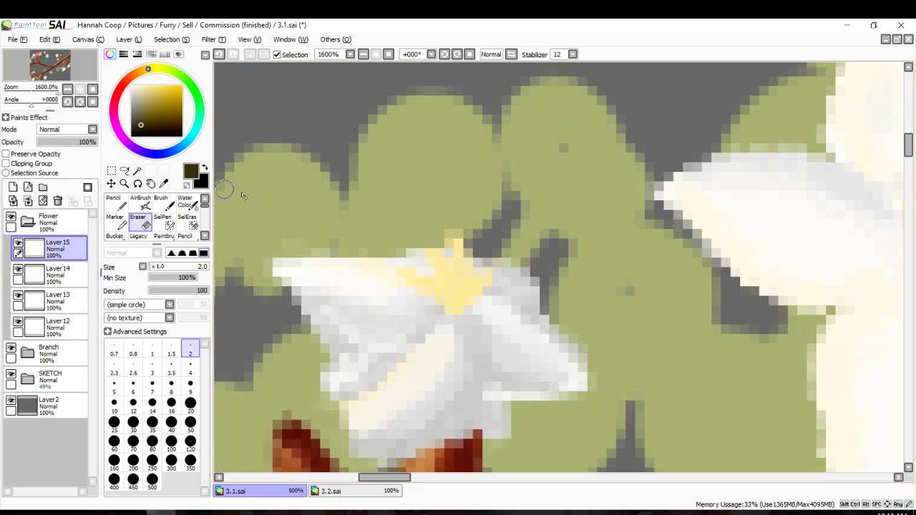
pyautogui.keyDown('alt'); pyautogui.click(361, 268); pyautogui.keyUp('alt')
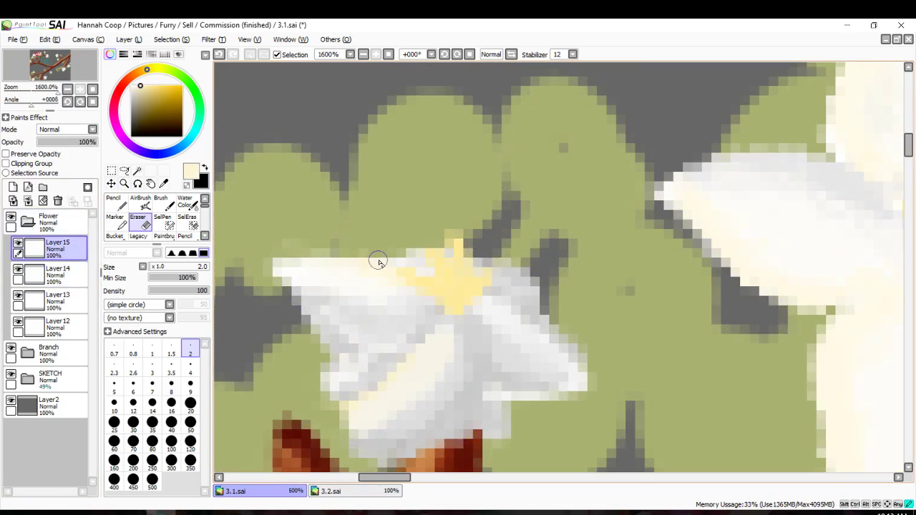
pyautogui.scroll(-2, 123, 241)
pyautogui.click(116, 221)
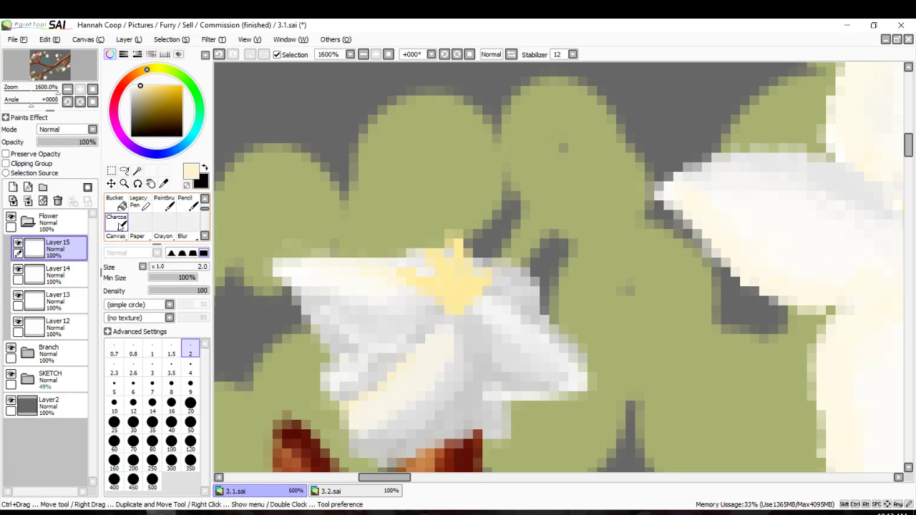
pyautogui.moveTo(380, 259)
pyautogui.mouseDown()
pyautogui.moveTo(349, 253)
pyautogui.moveTo(370, 261)
pyautogui.moveTo(297, 260)
pyautogui.moveTo(368, 256)
pyautogui.moveTo(386, 267)
pyautogui.moveTo(289, 265)
pyautogui.moveTo(351, 272)
pyautogui.moveTo(365, 256)
pyautogui.moveTo(406, 267)
pyautogui.moveTo(316, 252)
pyautogui.moveTo(365, 244)
pyautogui.moveTo(279, 266)
pyautogui.mouseUp()
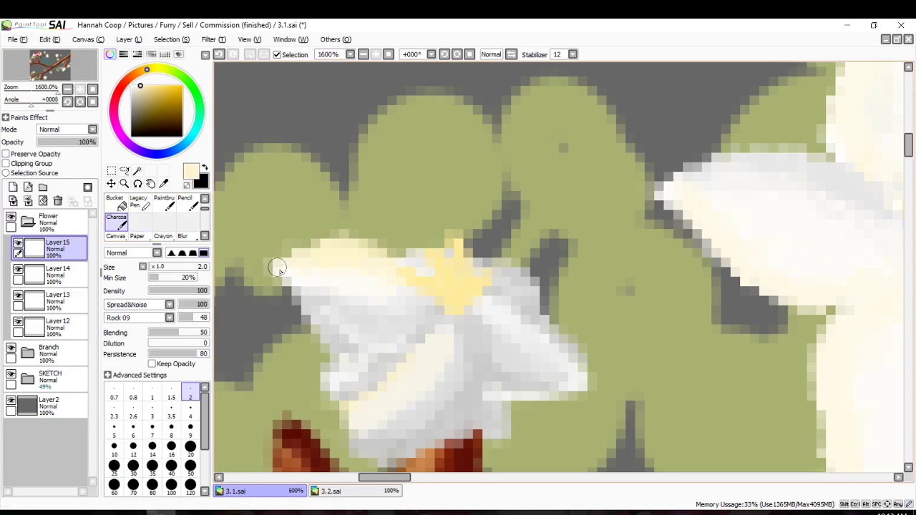
pyautogui.keyDown('alt'); pyautogui.click(325, 278); pyautogui.keyUp('alt')
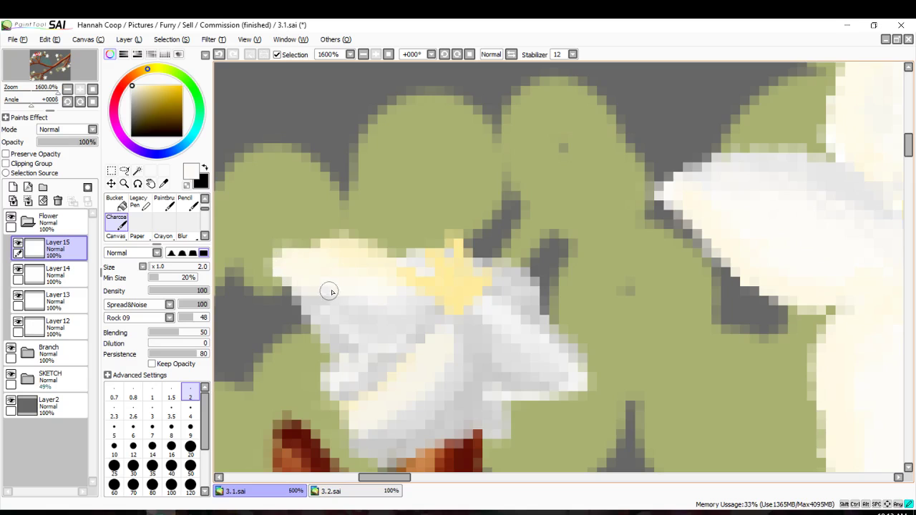
# Trim the left petal's upper edge with the Eraser and compare the small blossom with the others across the painting.
pyautogui.scroll(-1, 387, 268)
pyautogui.scroll(-3, 386, 269)
pyautogui.scroll(1, 153, 215)
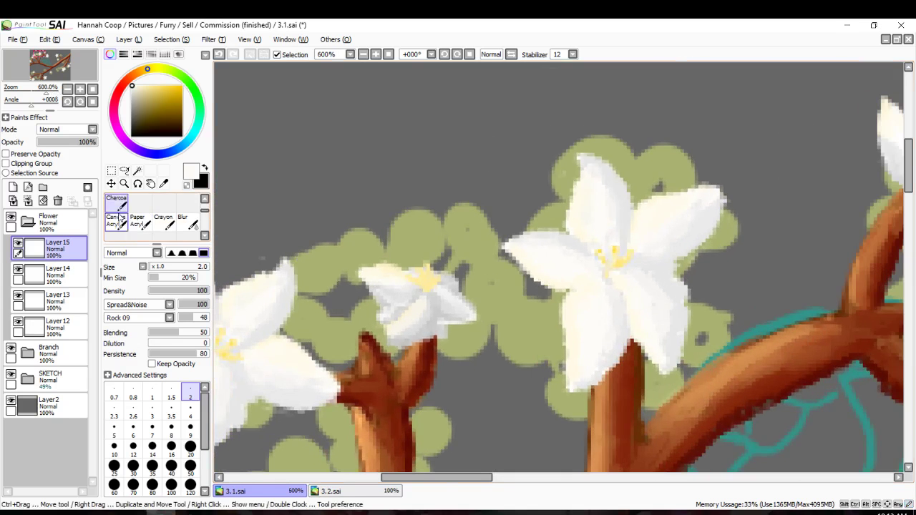
pyautogui.click(140, 206)
pyautogui.scroll(4, 387, 261)
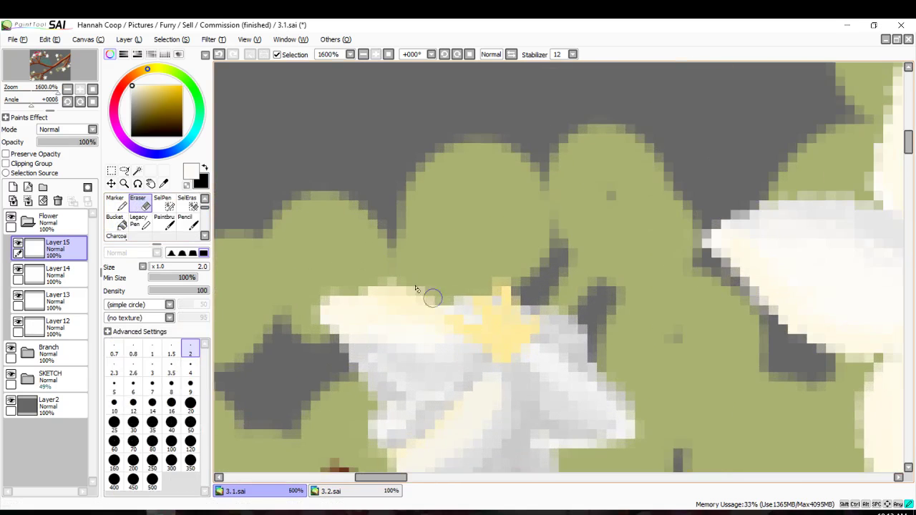
pyautogui.scroll(-4, 334, 270)
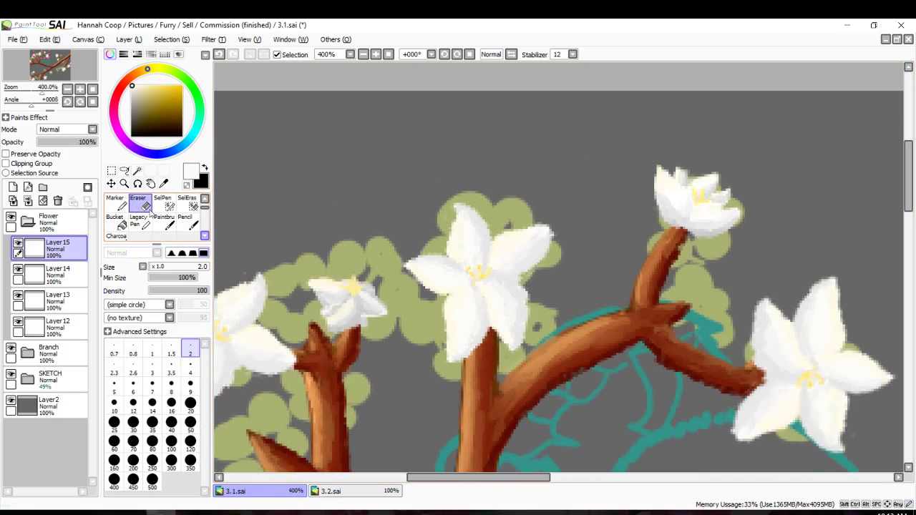
pyautogui.scroll(-3, 249, 279)
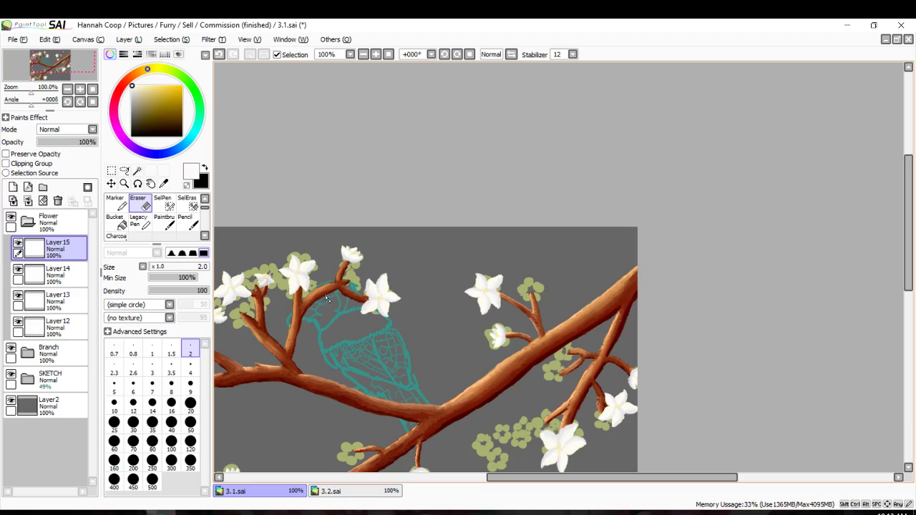
pyautogui.press('Down')
pyautogui.press('Left')
pyautogui.press('Left')
pyautogui.press('Left')
pyautogui.press('Left')
pyautogui.press('Left')
pyautogui.press('Left')
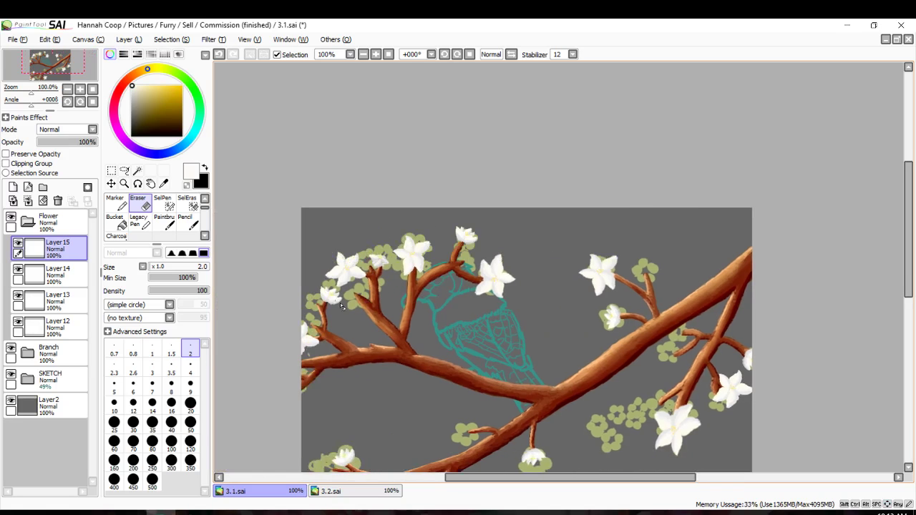
pyautogui.click(111, 172)
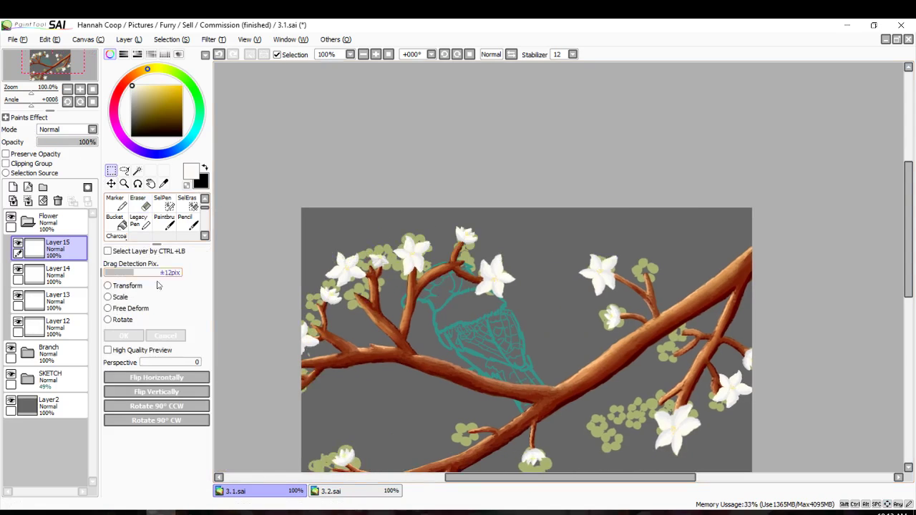
pyautogui.click(109, 297)
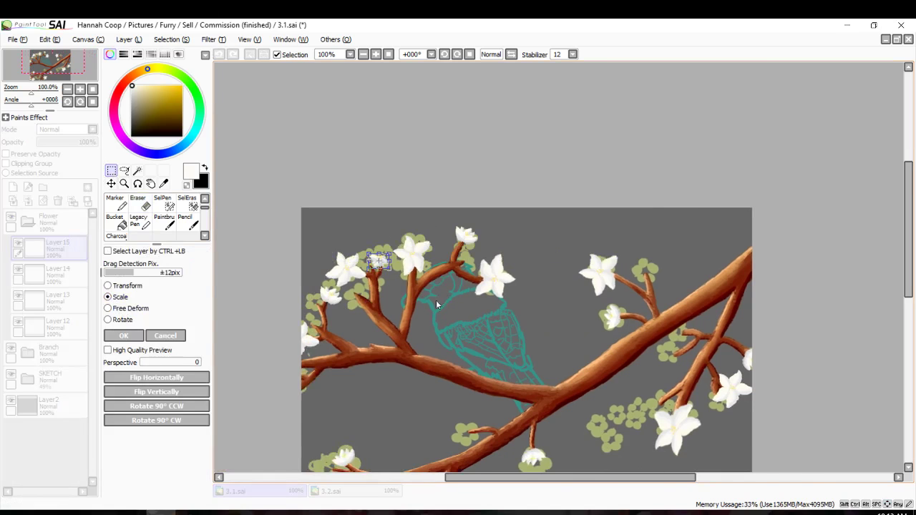
pyautogui.scroll(2, 422, 295)
pyautogui.scroll(-2, 322, 206)
pyautogui.moveTo(323, 207); pyautogui.dragTo(350, 247)
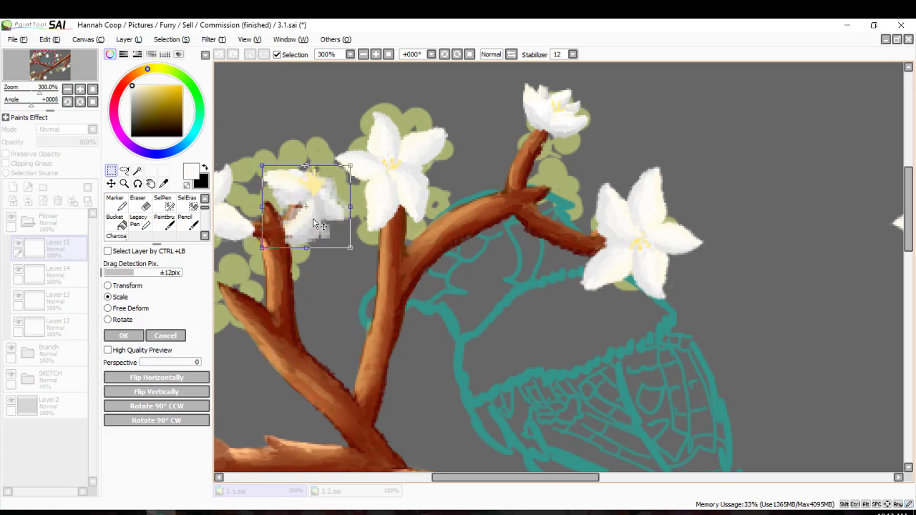
pyautogui.press('Return')
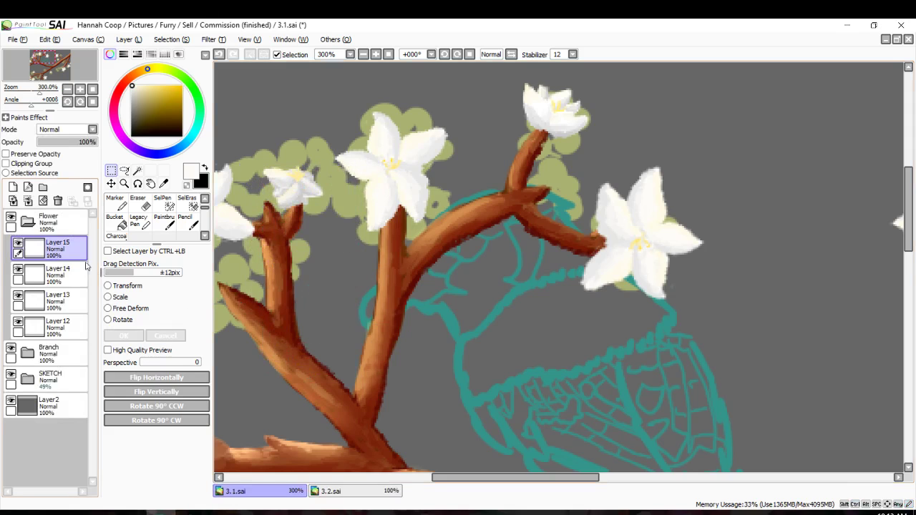
# Try to enlarge the small blossom on Layer14 with the Scale transform, then undo the scaling.
pyautogui.click(36, 273)
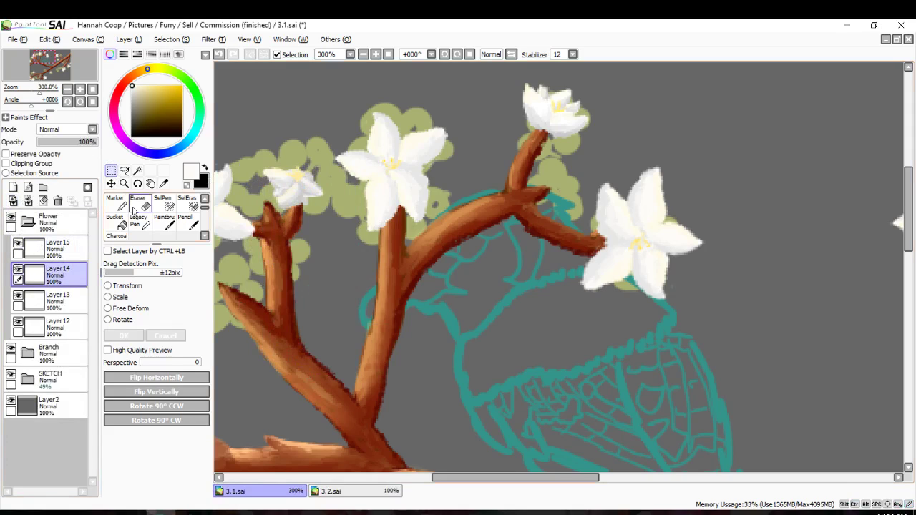
pyautogui.click(108, 297)
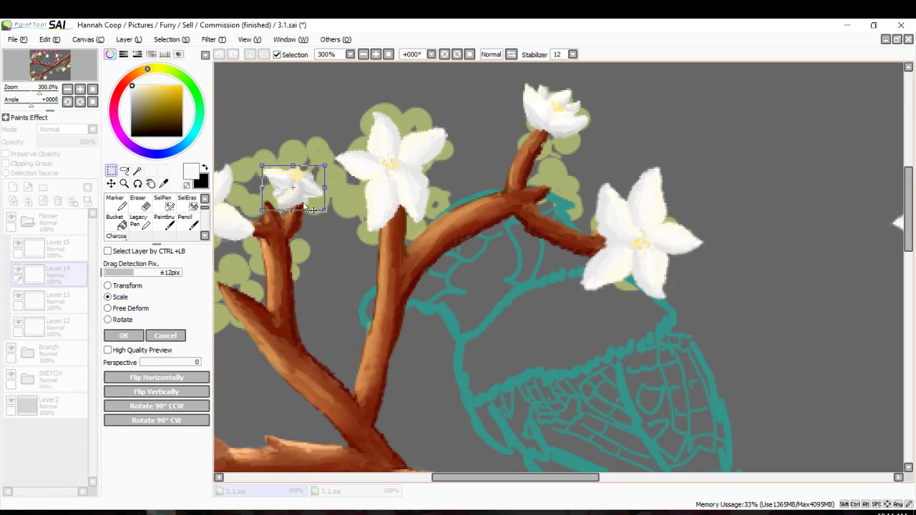
pyautogui.moveTo(304, 203); pyautogui.dragTo(329, 203)
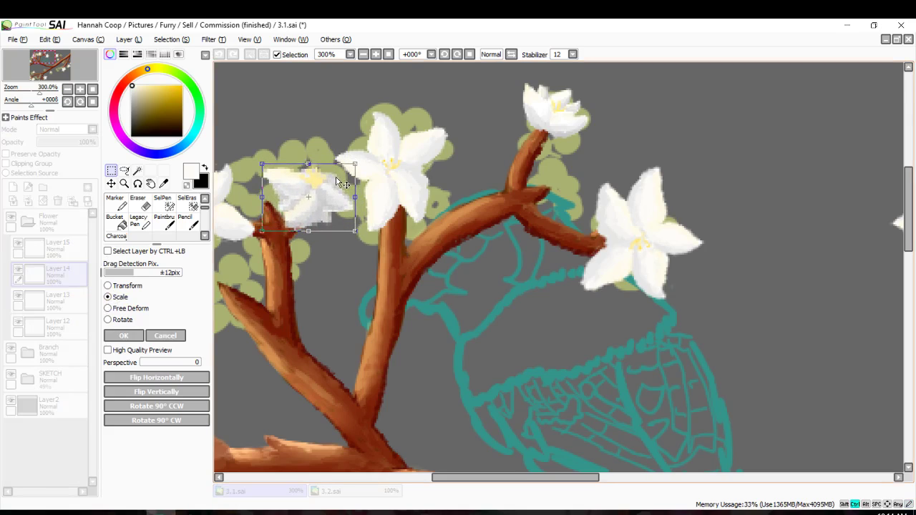
pyautogui.click(119, 336)
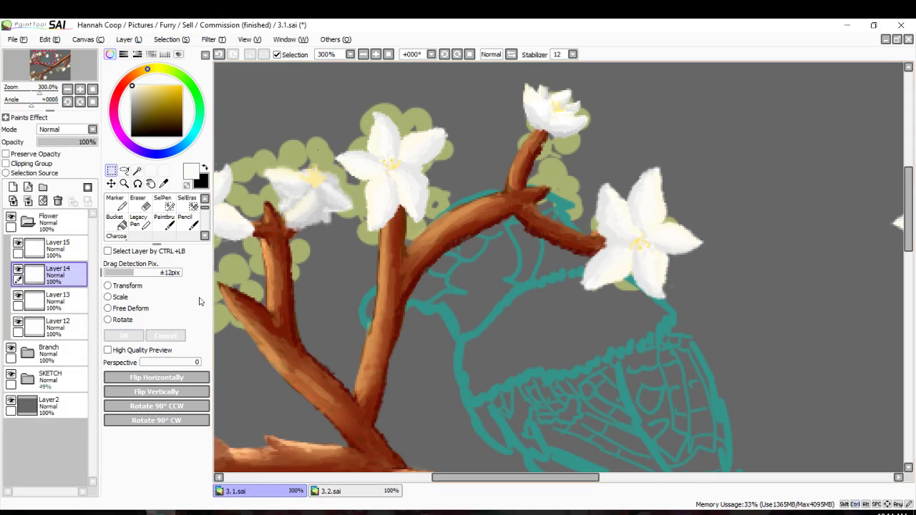
pyautogui.scroll(-3, 278, 256)
pyautogui.scroll(3, 285, 256)
pyautogui.hotkey('ctrl', 'z')
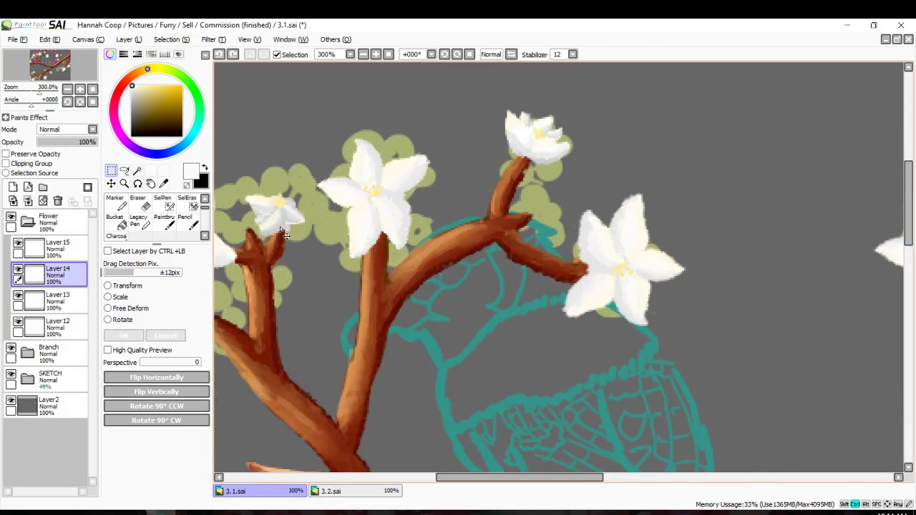
# Select the area around the small blossom on Layer14 and enlarge it slightly with the Scale transform.
pyautogui.moveTo(234, 180); pyautogui.dragTo(311, 247)
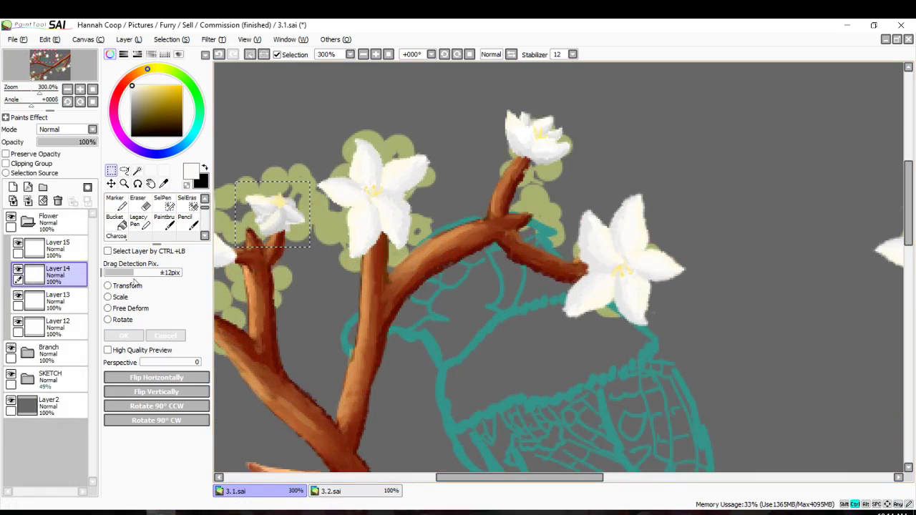
pyautogui.click(108, 296)
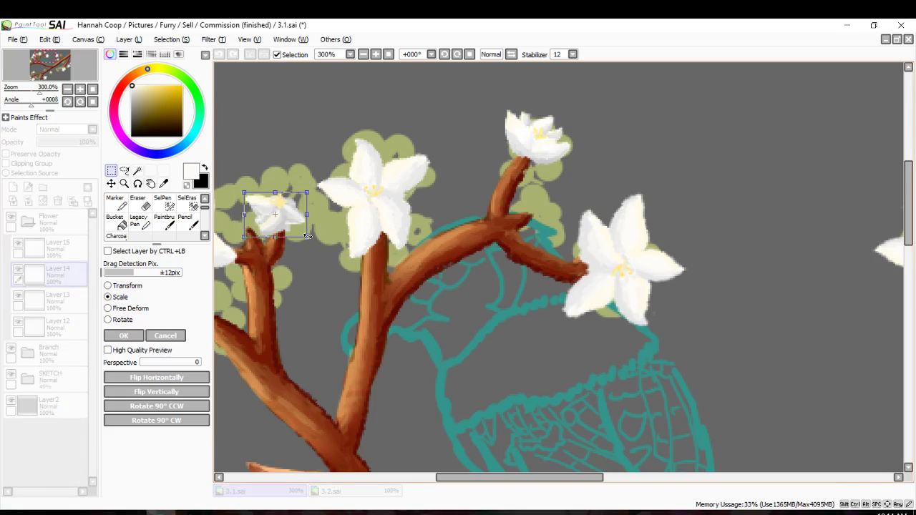
pyautogui.moveTo(307, 235); pyautogui.dragTo(323, 250)
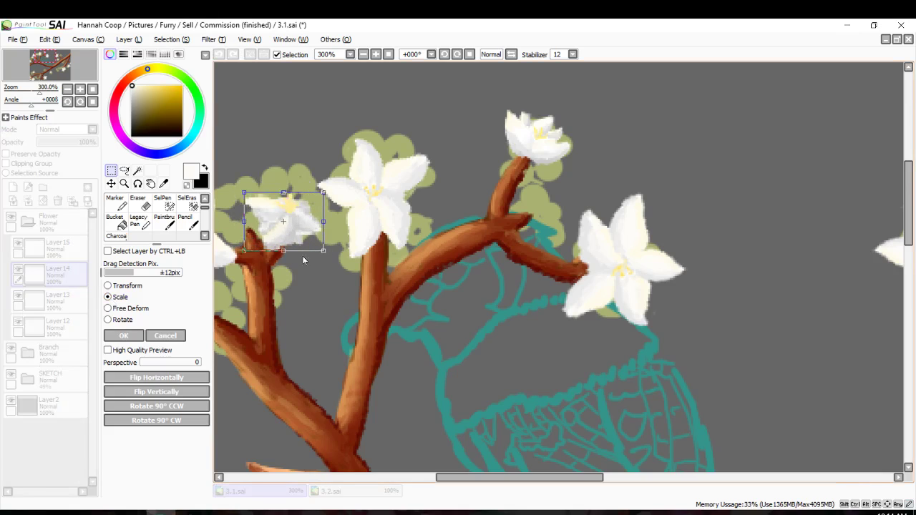
pyautogui.click(123, 336)
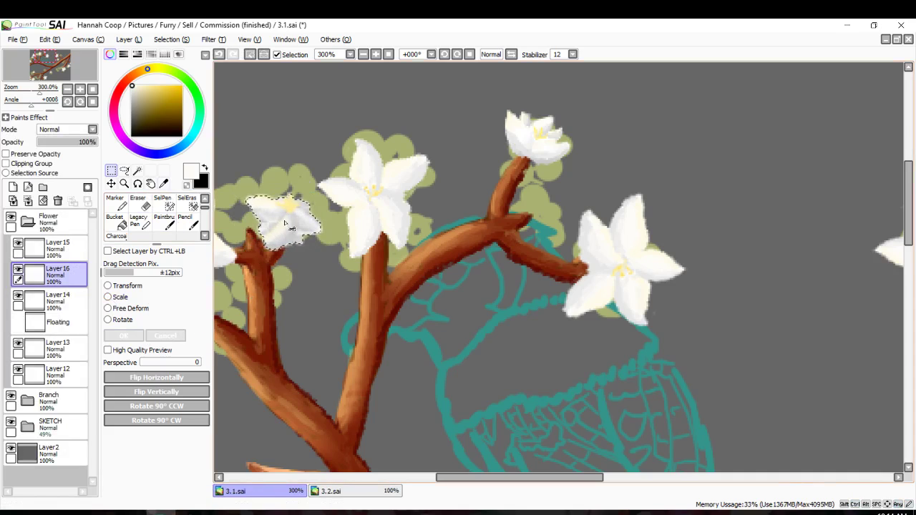
# Move the small blossom copy on Layer16 onto the twig beside the bird sketch's large blossom and rotate it clockwise.
pyautogui.click(112, 184)
pyautogui.moveTo(267, 229); pyautogui.dragTo(732, 214)
pyautogui.hotkey('ctrl', 't')
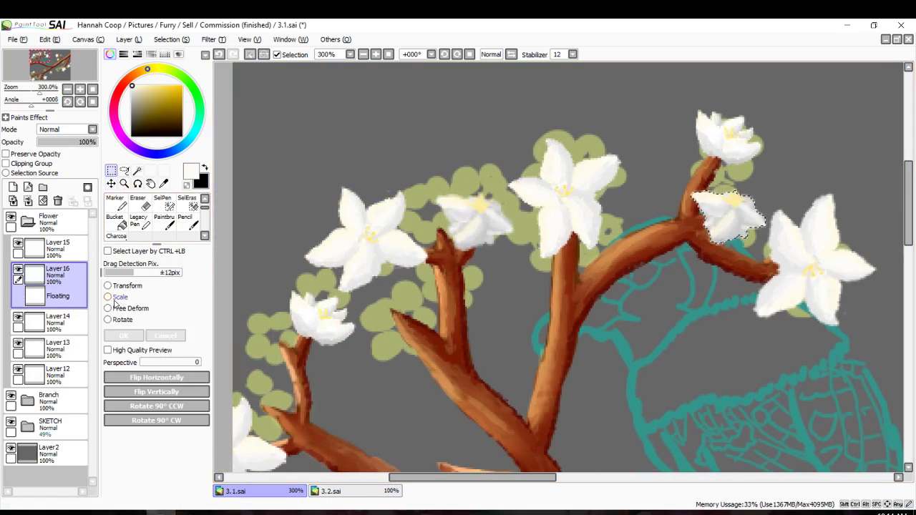
pyautogui.click(107, 320)
pyautogui.moveTo(676, 186); pyautogui.dragTo(723, 168)
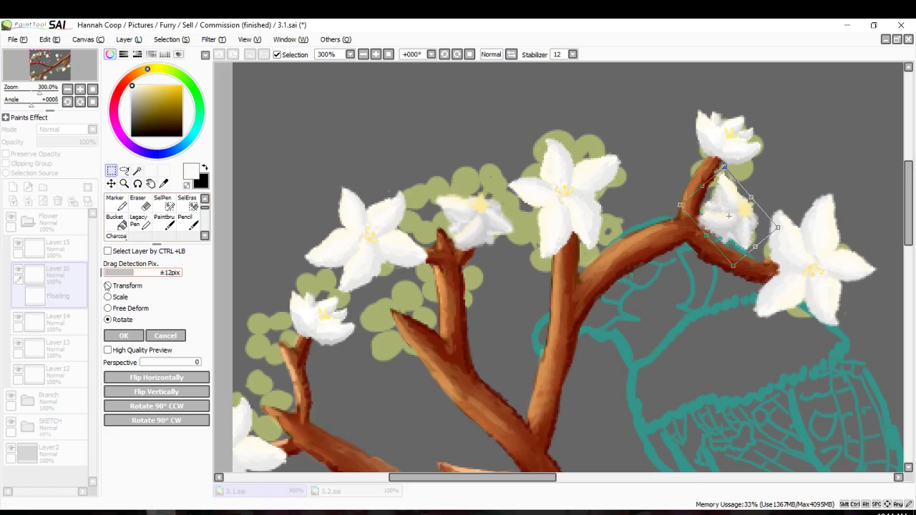
pyautogui.click(123, 336)
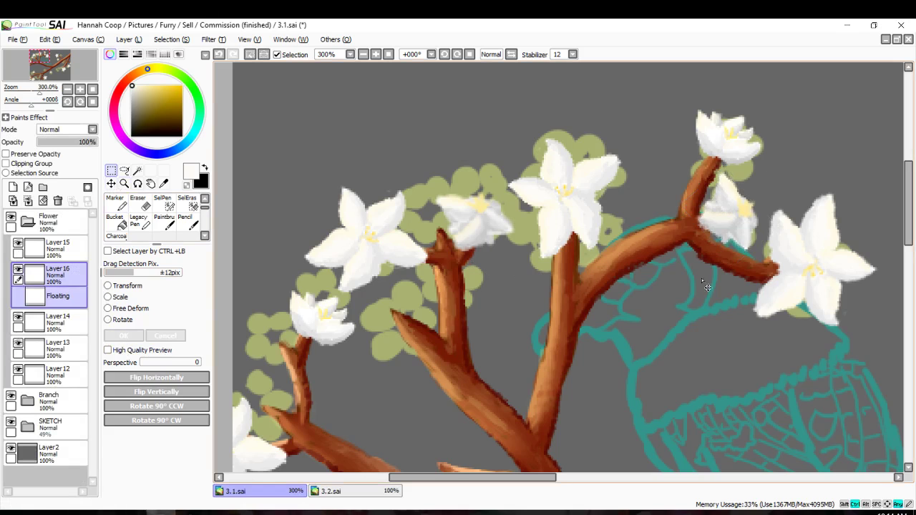
pyautogui.scroll(-2, 705, 279)
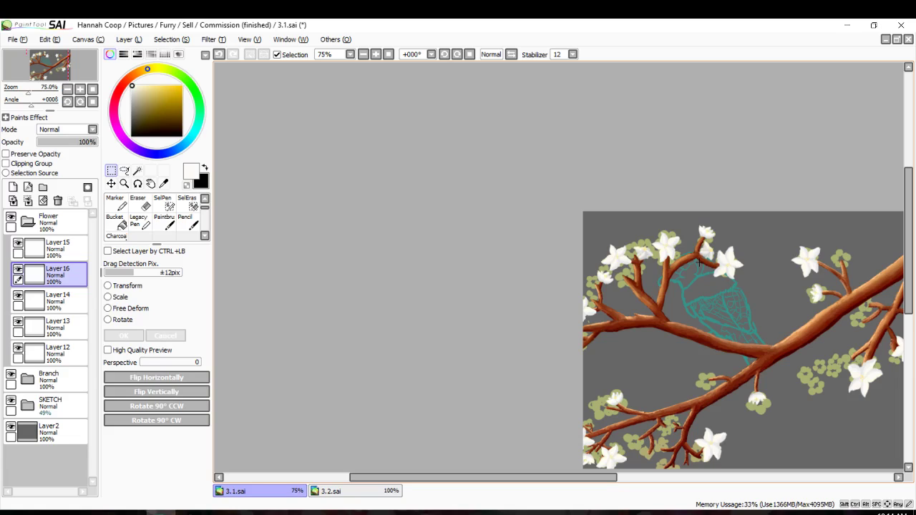
# Duplicate the small blossom onto a new layer above Layer16 and move the copy to the twig under the thick right-hand branch.
pyautogui.press('Right')
pyautogui.press('Right')
pyautogui.press('Right')
pyautogui.press('Right')
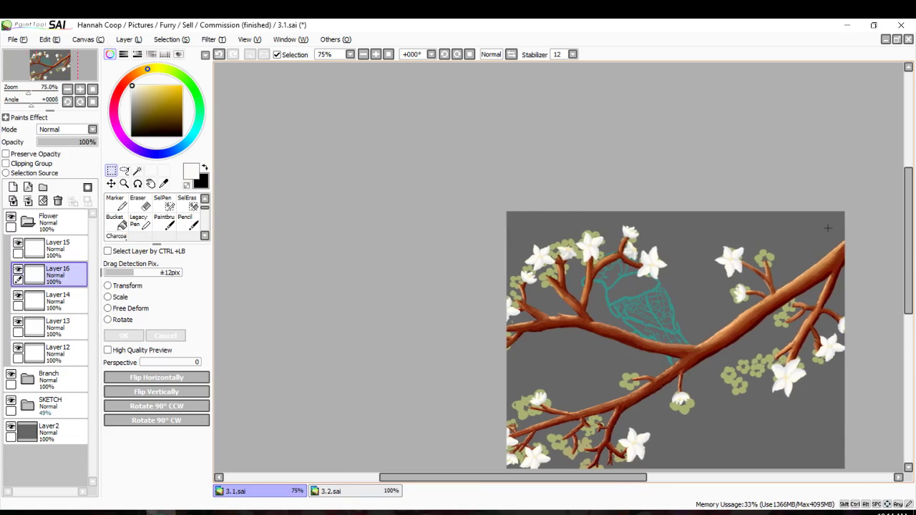
pyautogui.hotkey('ctrl', 'shift', 'n')
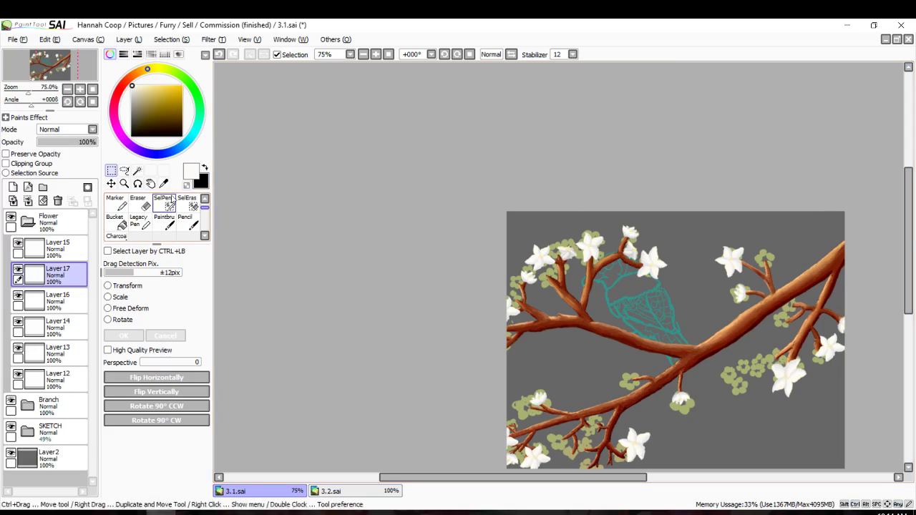
pyautogui.click(111, 183)
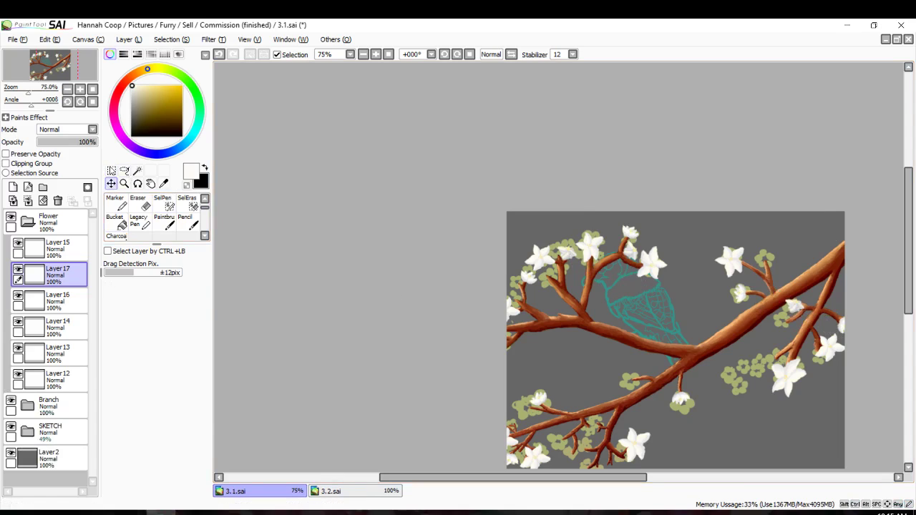
# Rotate the blossom copy on Layer17 about a quarter turn counterclockwise and shift it to the twig's end.
pyautogui.click(112, 171)
pyautogui.click(108, 320)
pyautogui.scroll(3, 841, 294)
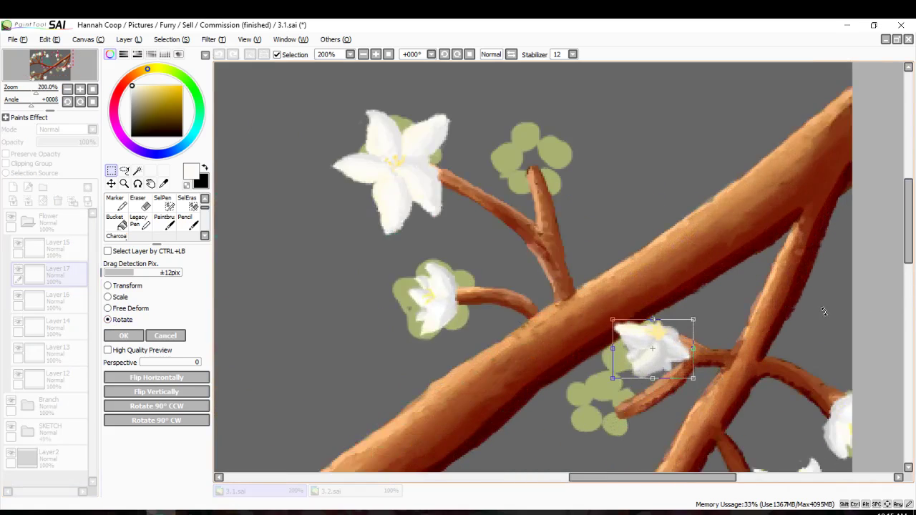
pyautogui.scroll(3, 680, 343)
pyautogui.scroll(-4, 547, 325)
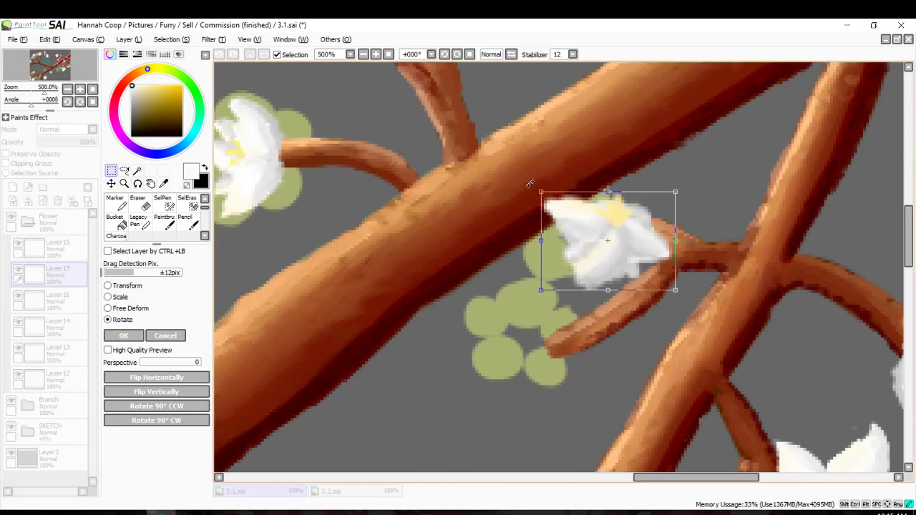
pyautogui.moveTo(513, 356); pyautogui.dragTo(530, 345)
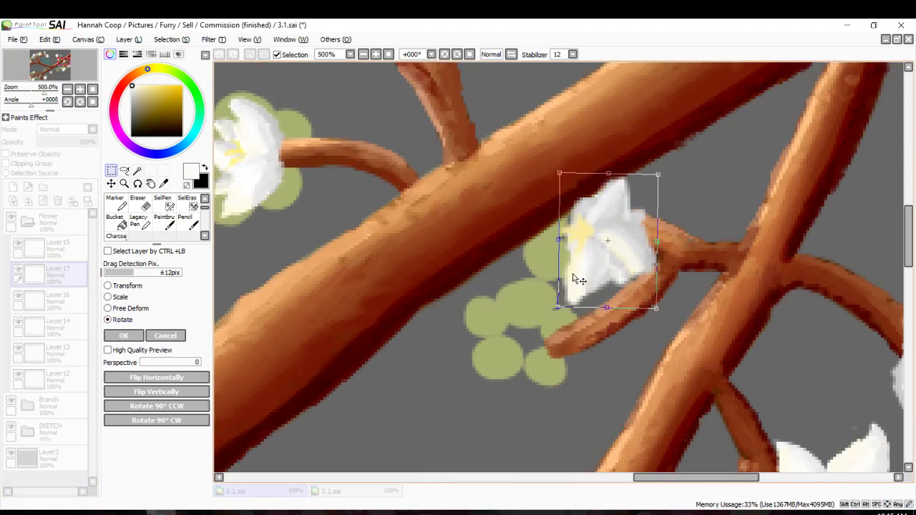
pyautogui.moveTo(603, 256); pyautogui.dragTo(593, 237)
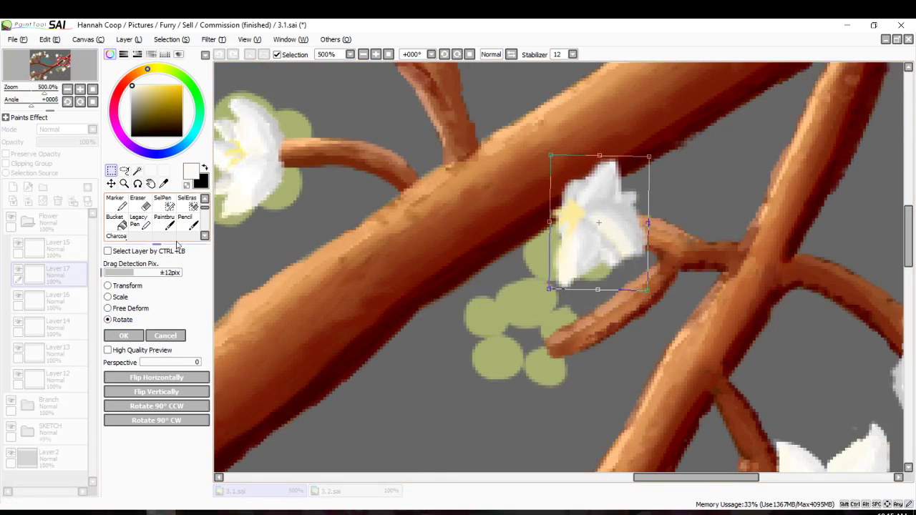
pyautogui.scroll(-4, 505, 191)
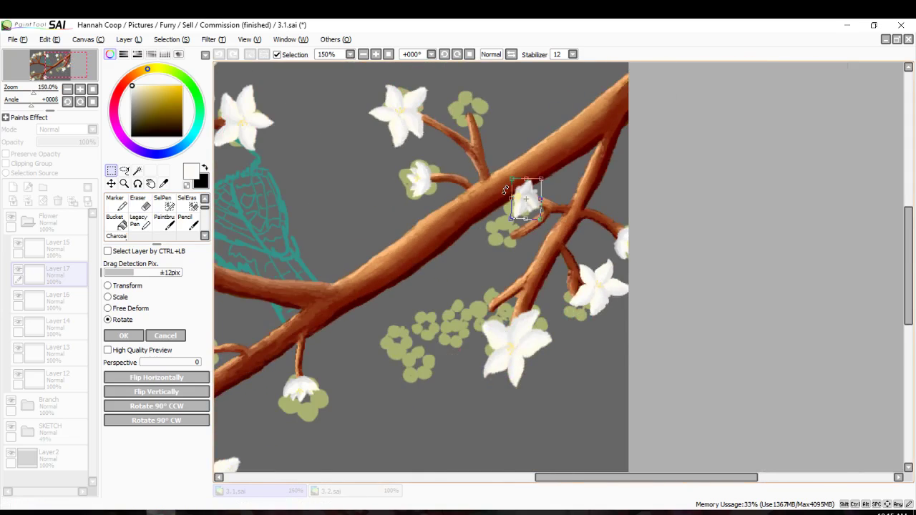
pyautogui.scroll(4, 505, 190)
pyautogui.scroll(-3, 497, 197)
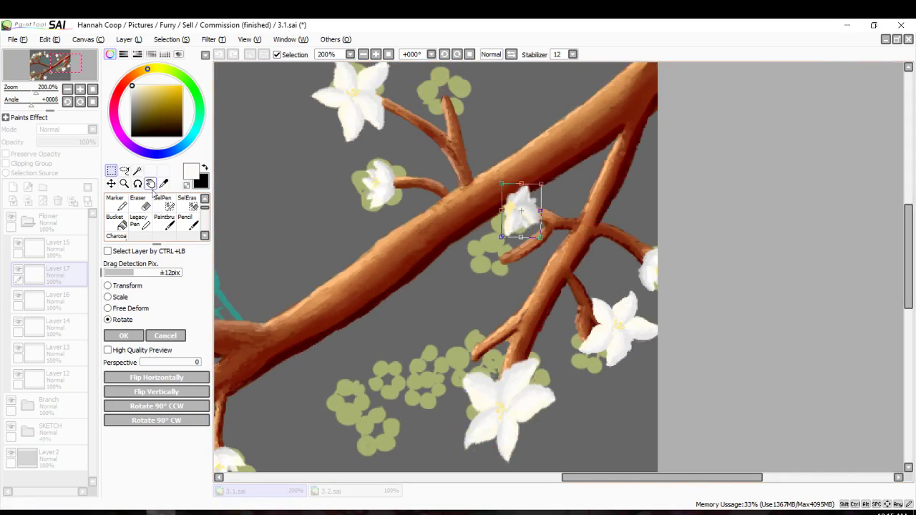
pyautogui.click(123, 335)
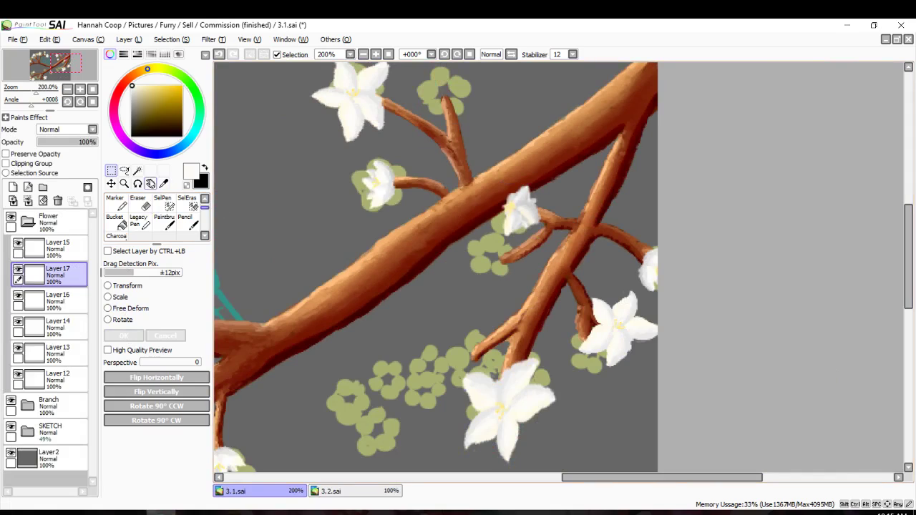
# Add a layer above Layer17 and make Layer15 with the small blossom active for moving.
pyautogui.click(13, 187)
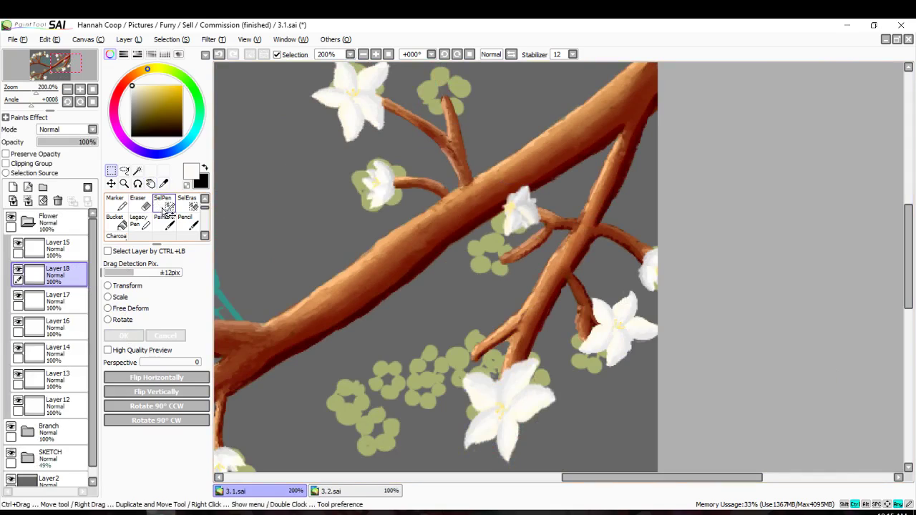
pyautogui.click(55, 253)
pyautogui.click(111, 184)
pyautogui.scroll(-3, 325, 240)
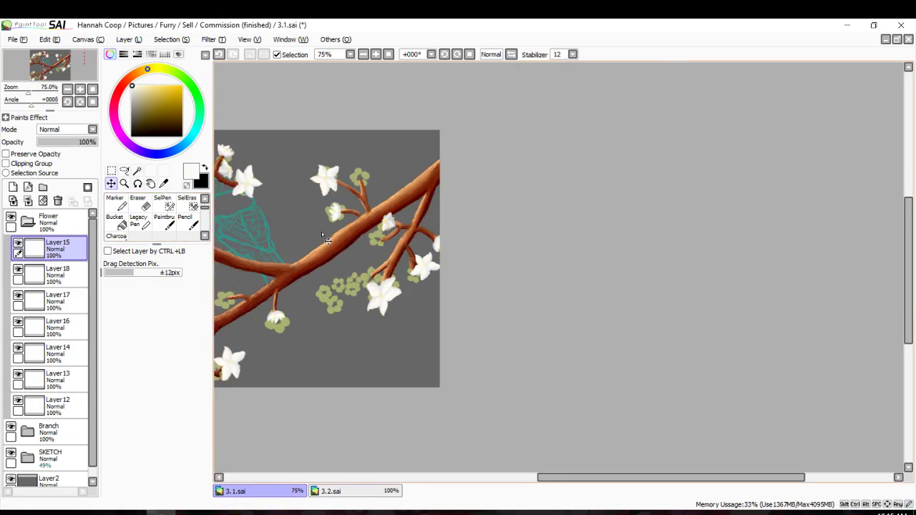
pyautogui.hscroll(-5, 278, 226)
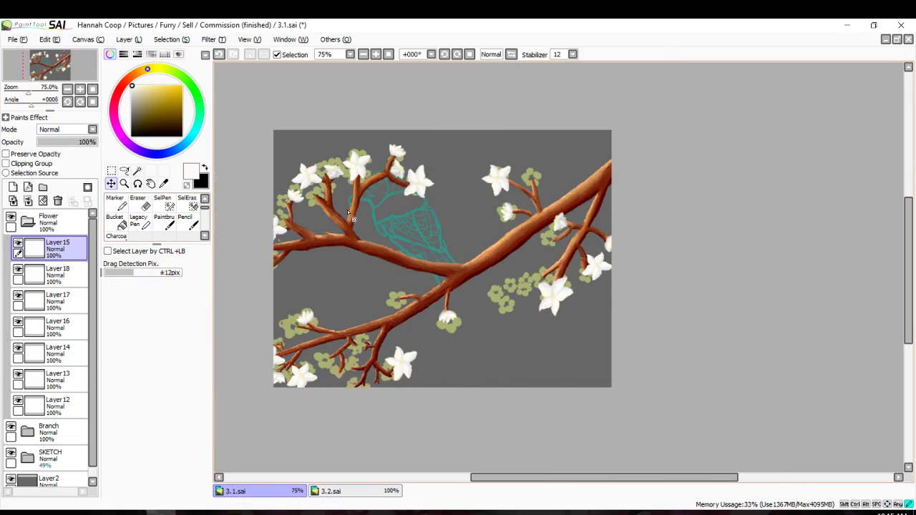
pyautogui.hotkey('ctrl', 'z')
pyautogui.click(333, 186)
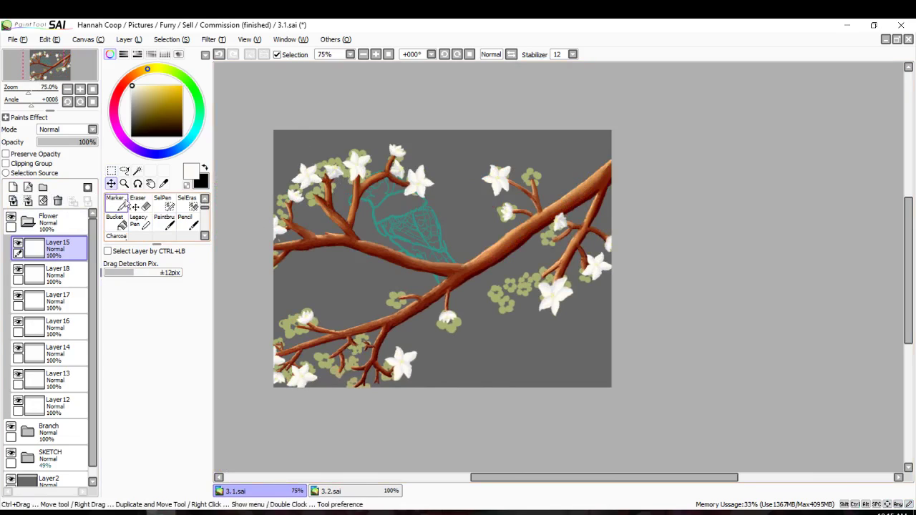
# Paste a copy of Layer15's small blossom and move it onto the lower-left twig below the half-open blossom.
pyautogui.hotkey('ctrl', 'c')
pyautogui.hotkey('ctrl', 'v')
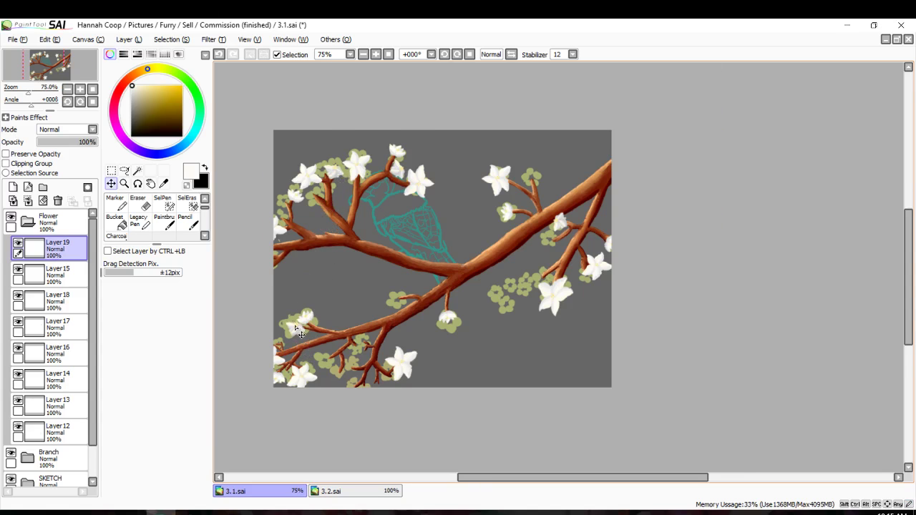
pyautogui.scroll(5, 301, 351)
pyautogui.press('Left')
pyautogui.press('Left')
pyautogui.press('Left')
pyautogui.press('Left')
pyautogui.press('Left')
pyautogui.press('Left')
pyautogui.press('Left')
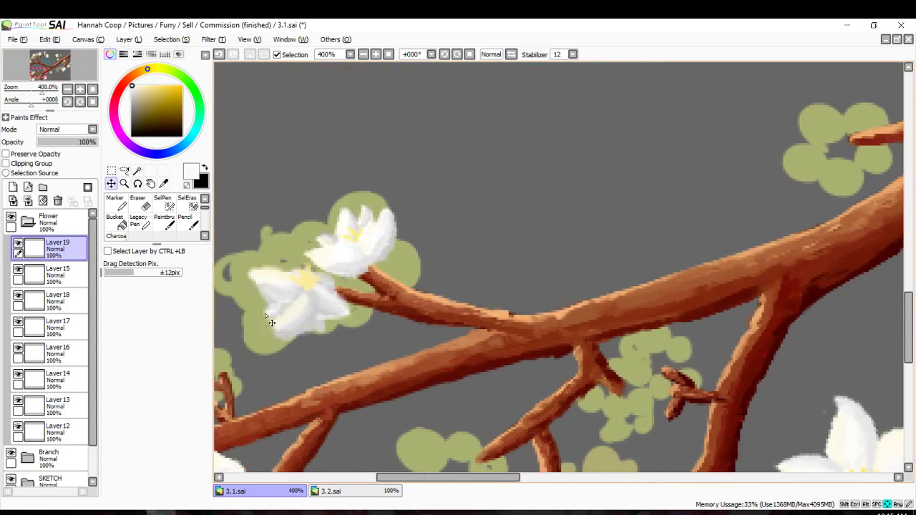
# Rotate the blossom copy on Layer19 nearly a quarter turn counterclockwise and shift it against the twig's tip.
pyautogui.hotkey('ctrl', 't')
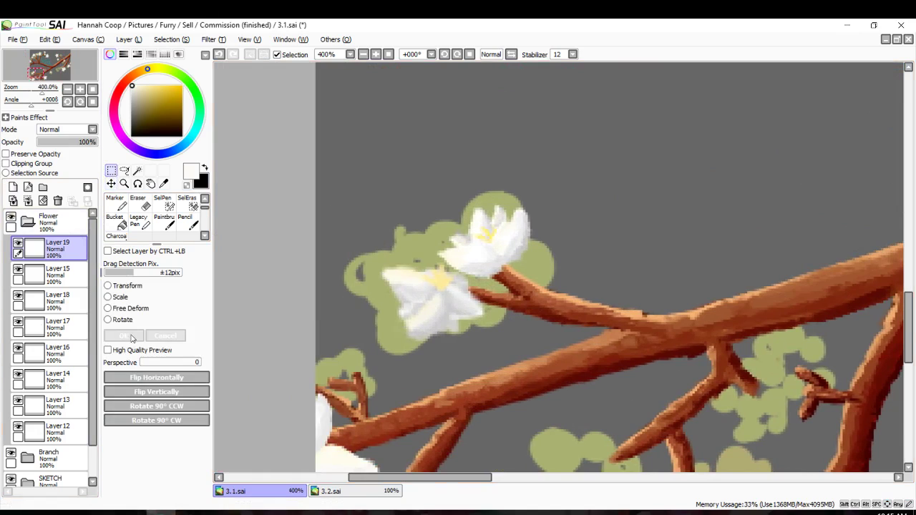
pyautogui.click(115, 321)
pyautogui.moveTo(307, 262); pyautogui.dragTo(399, 406)
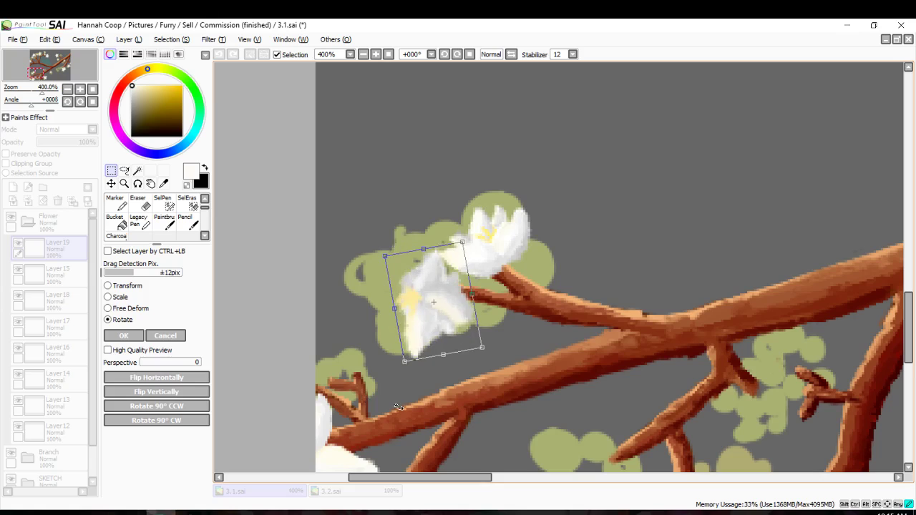
pyautogui.moveTo(434, 305); pyautogui.dragTo(444, 299)
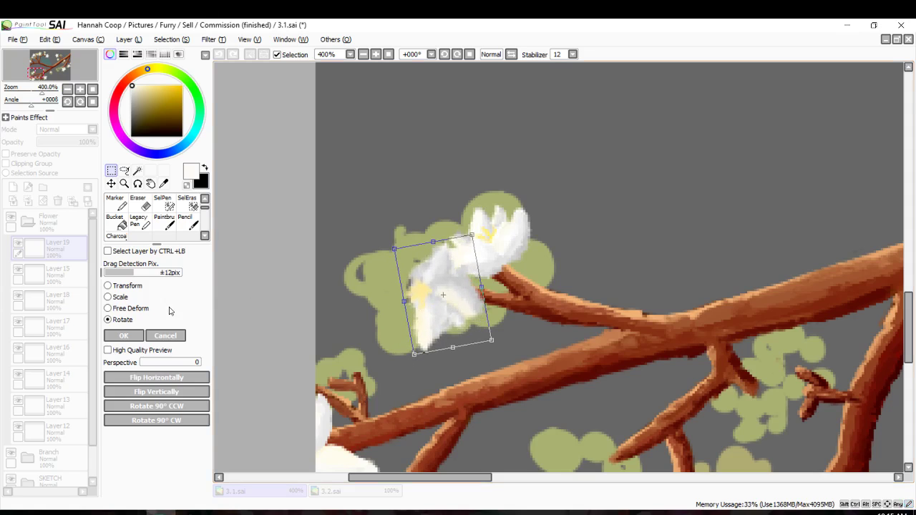
pyautogui.moveTo(390, 246); pyautogui.dragTo(398, 238)
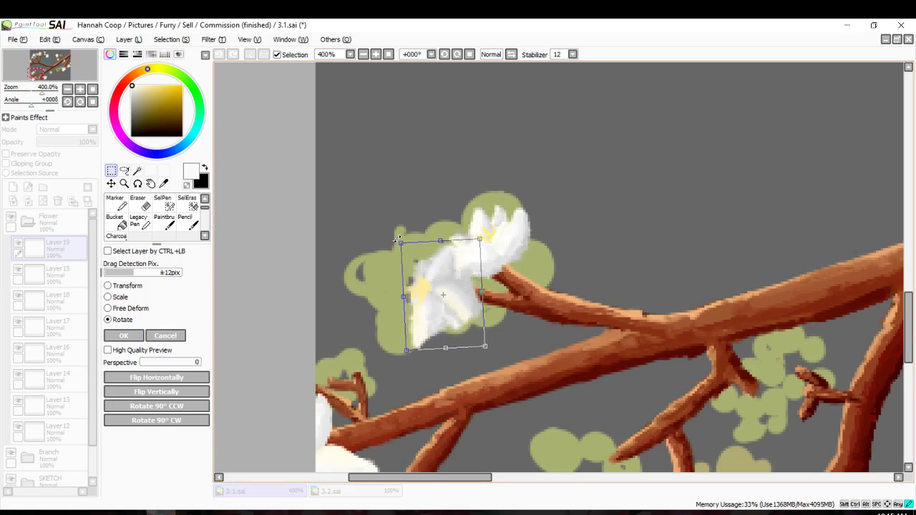
pyautogui.click(124, 332)
# Try to erase the copied blossom's overlap with the upper blossom using the Eraser, save the painting, and undo the erasing.
pyautogui.scroll(-1, 344, 308)
pyautogui.scroll(4, 346, 299)
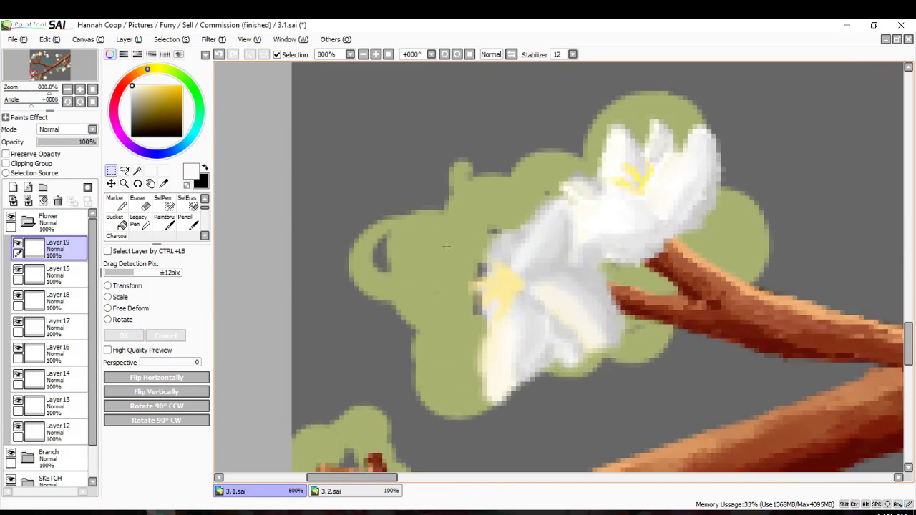
pyautogui.click(121, 222)
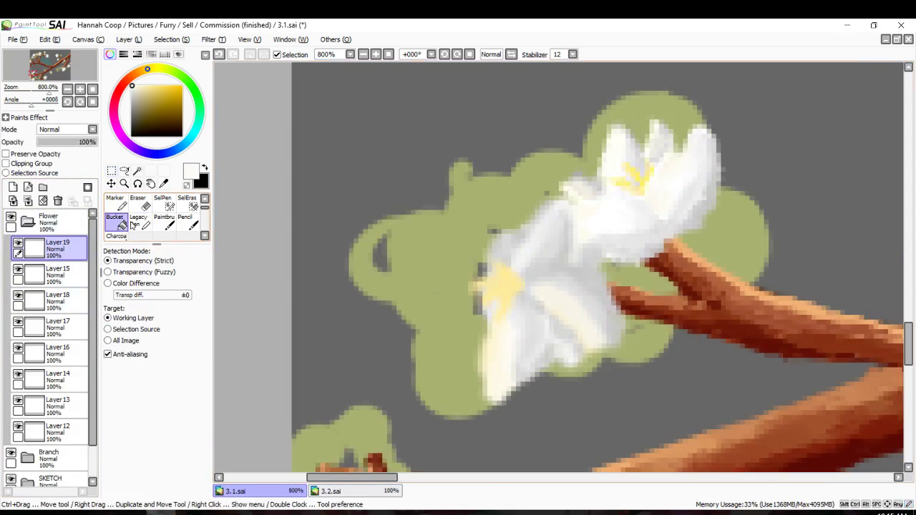
pyautogui.click(163, 205)
pyautogui.click(141, 204)
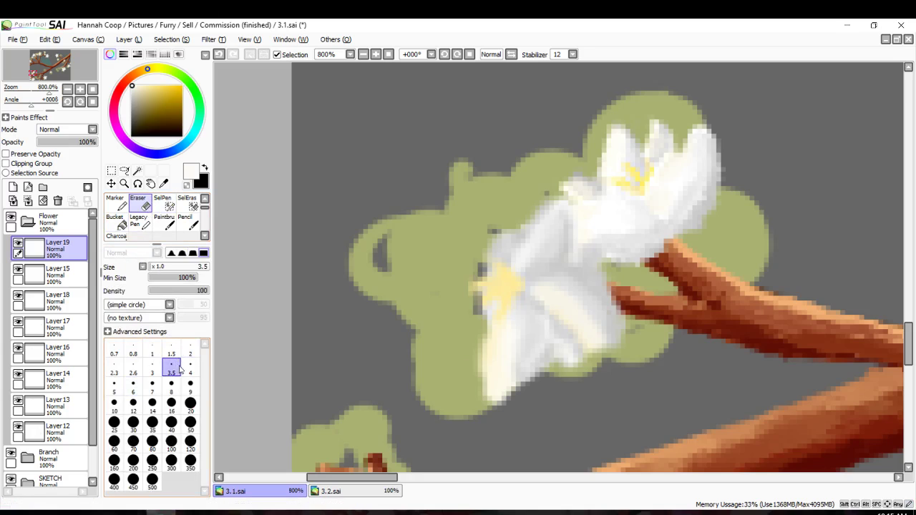
pyautogui.scroll(1, 730, 128)
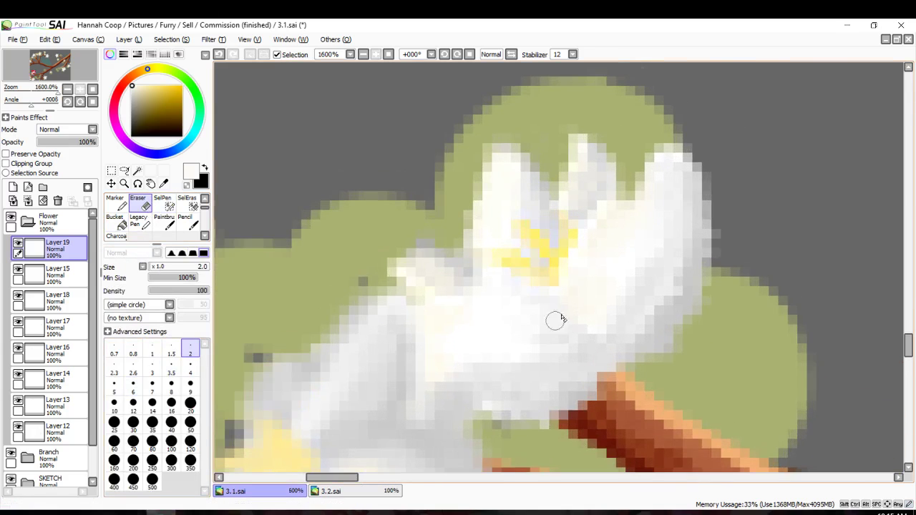
pyautogui.scroll(-4, 543, 315)
pyautogui.moveTo(461, 250)
pyautogui.mouseDown()
pyautogui.moveTo(417, 246)
pyautogui.moveTo(400, 221)
pyautogui.mouseUp()
pyautogui.hotkey('ctrl', 's')
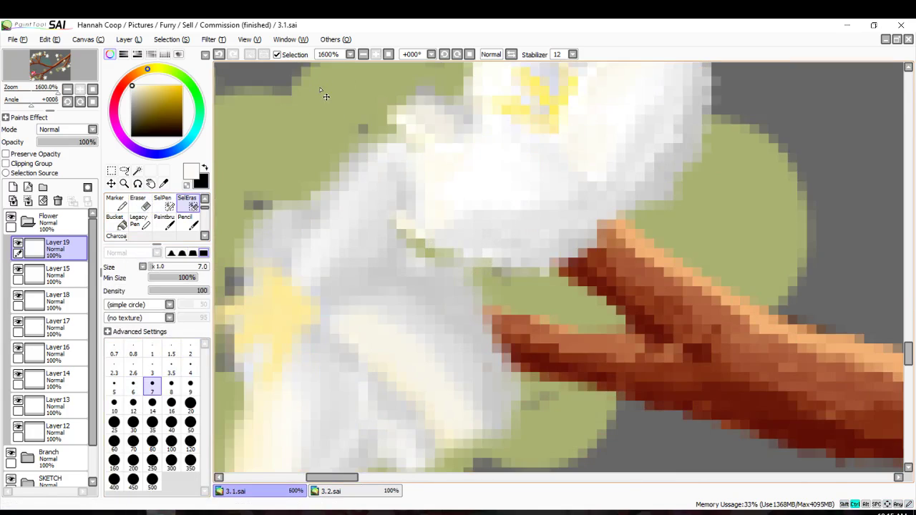
pyautogui.hotkey('ctrl', 'z')
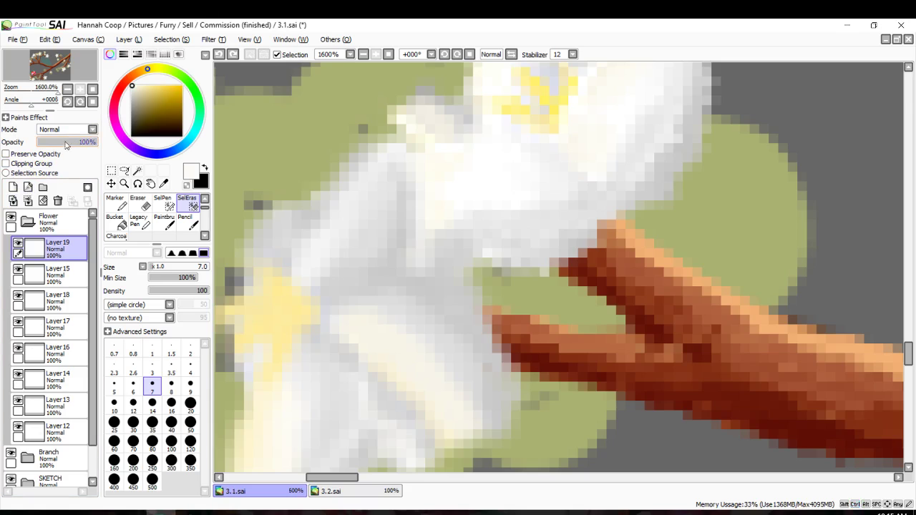
# Check the copied blossom's overlap by fading Layer19 to 45%, restoring it to 100%, and toggling its visibility, keeping Layer19 active.
pyautogui.moveTo(72, 141); pyautogui.dragTo(64, 142)
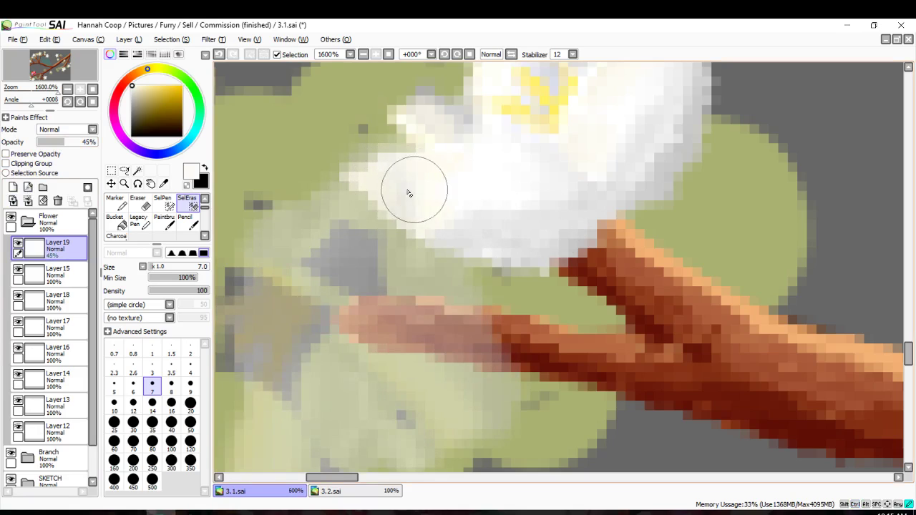
pyautogui.moveTo(59, 142); pyautogui.dragTo(97, 141)
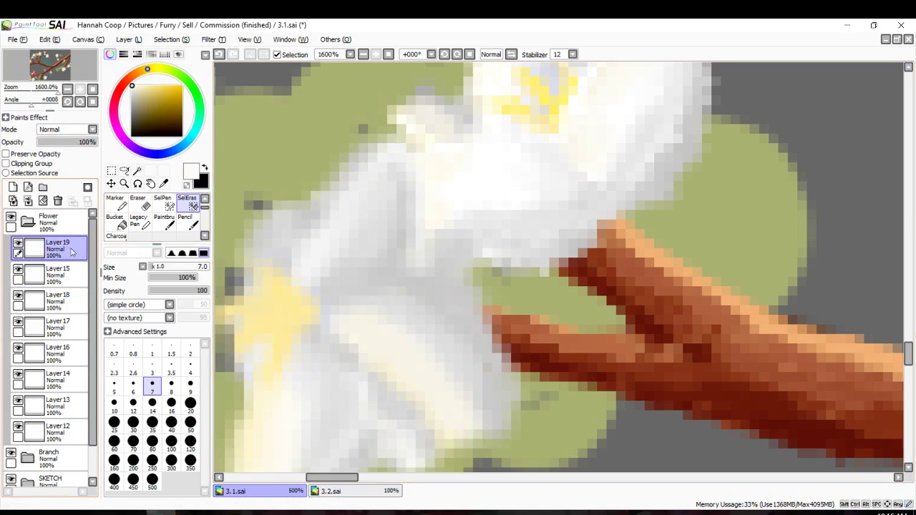
pyautogui.click(57, 274)
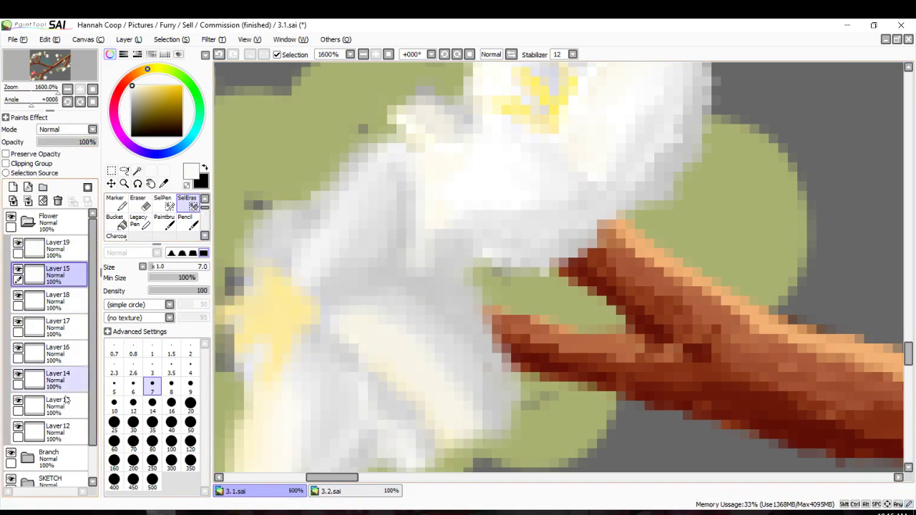
pyautogui.click(63, 429)
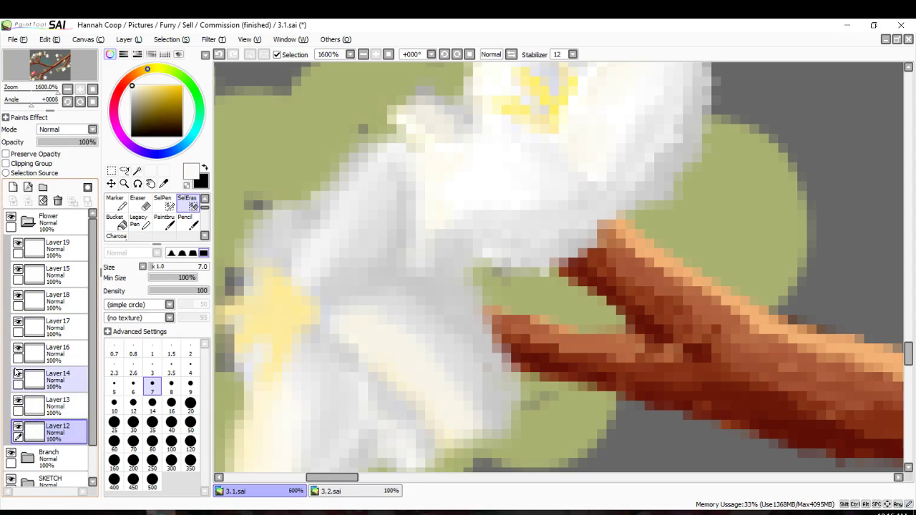
pyautogui.click(17, 299)
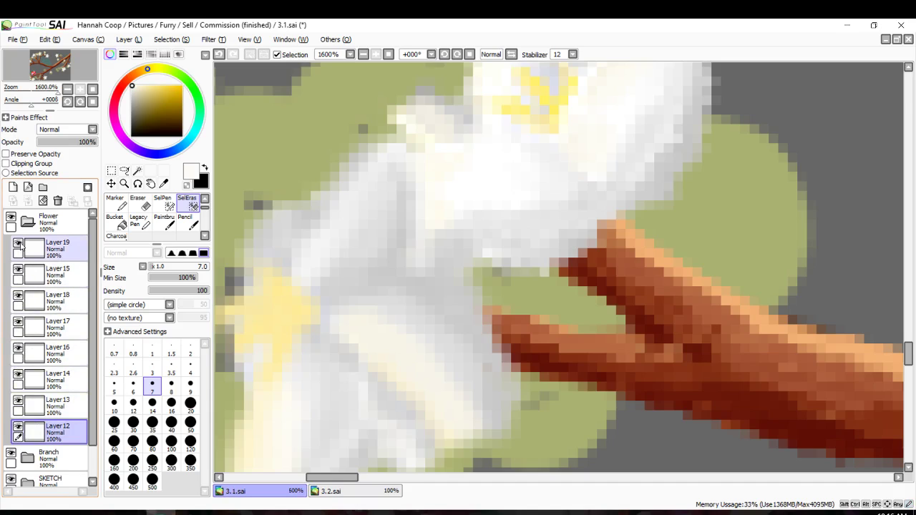
pyautogui.click(19, 244)
pyautogui.click(18, 244)
pyautogui.click(18, 243)
pyautogui.click(18, 244)
pyautogui.click(55, 251)
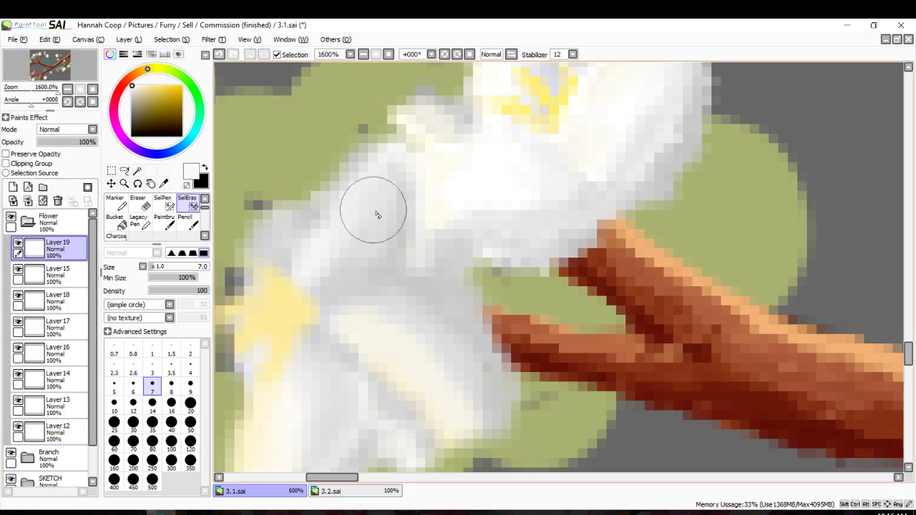
# Erase Layer19's overlap with the upper blossom's petal using the size 2 Eraser, fading the layer to 57% meanwhile and restoring 100% opacity.
pyautogui.scroll(1, 171, 216)
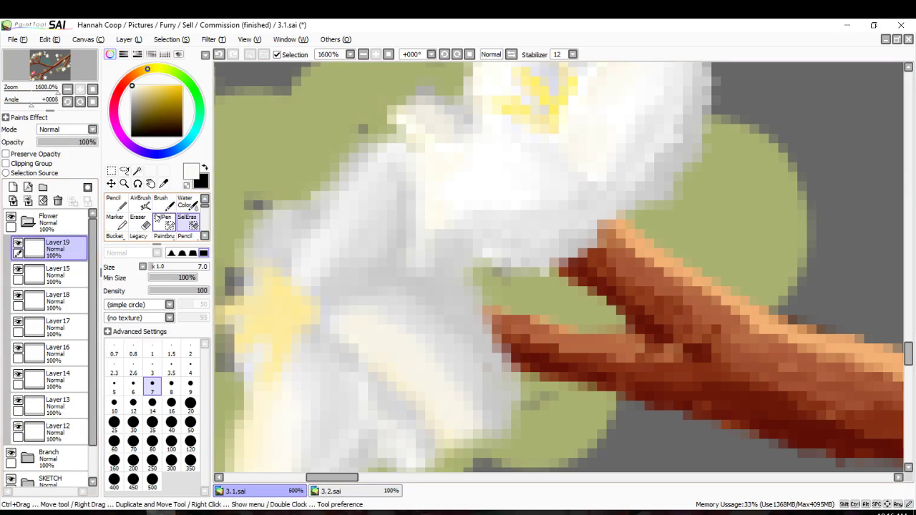
pyautogui.click(143, 223)
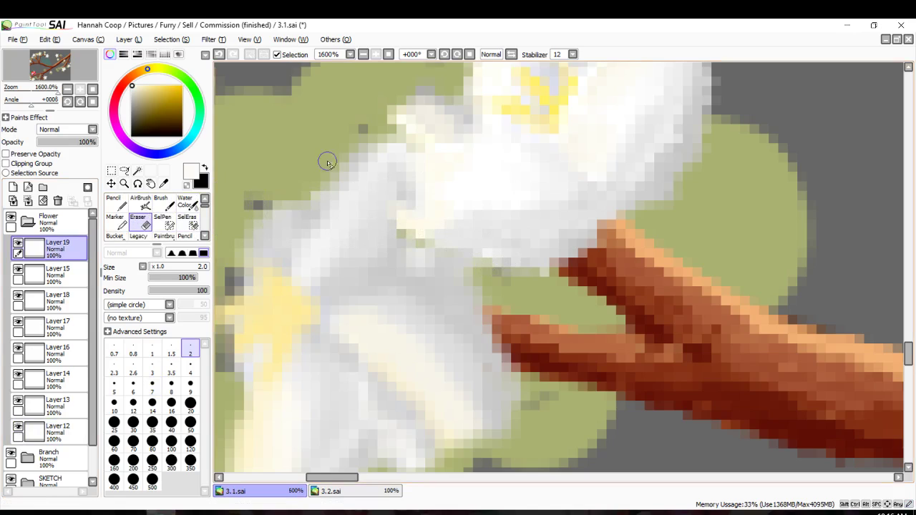
pyautogui.moveTo(75, 142); pyautogui.dragTo(72, 142)
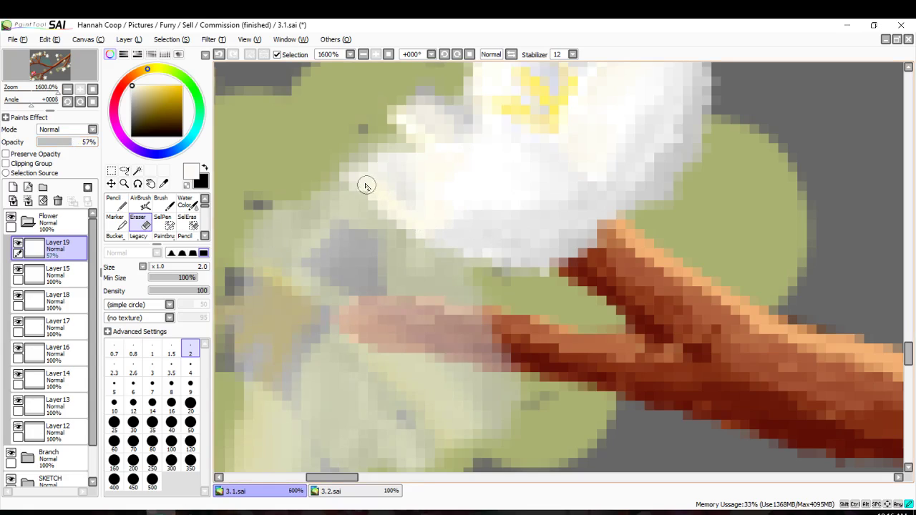
pyautogui.moveTo(361, 176)
pyautogui.mouseDown()
pyautogui.moveTo(424, 160)
pyautogui.moveTo(413, 195)
pyautogui.moveTo(423, 189)
pyautogui.moveTo(381, 169)
pyautogui.mouseUp()
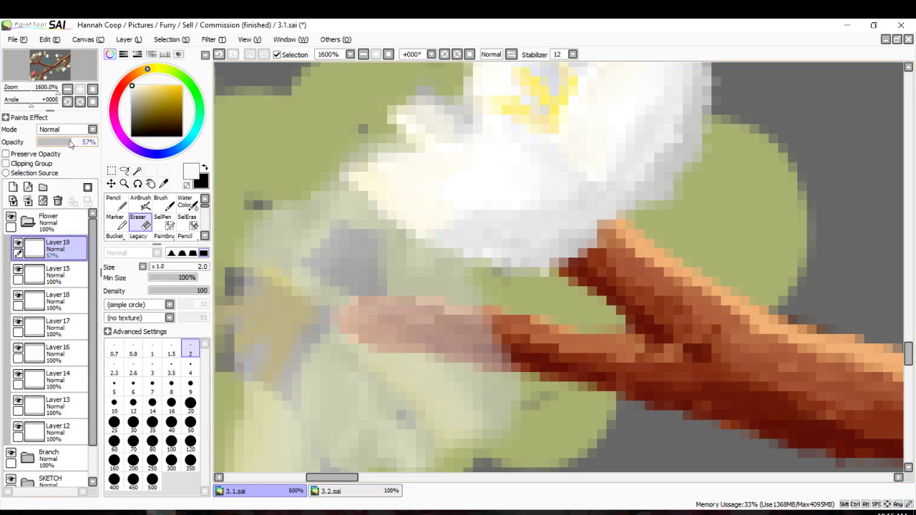
pyautogui.moveTo(70, 144); pyautogui.dragTo(103, 144)
pyautogui.scroll(-3, 409, 203)
pyautogui.scroll(3, 403, 205)
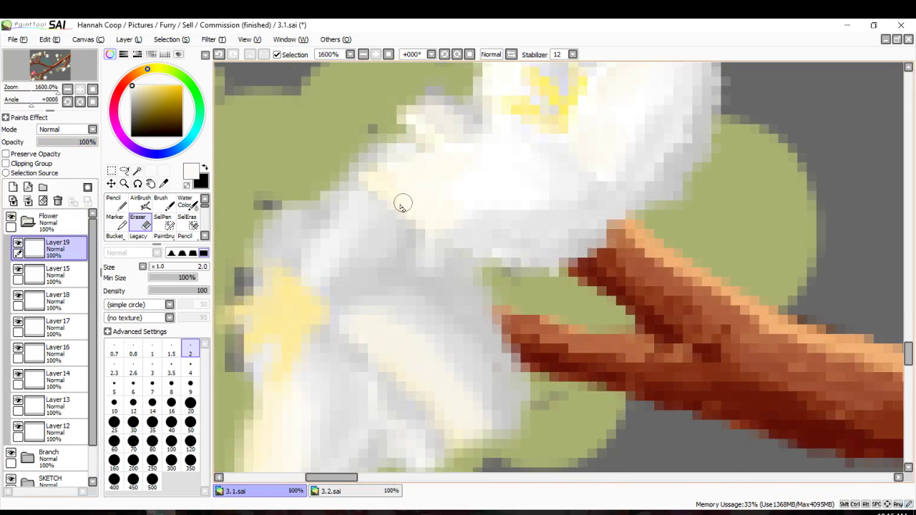
# Examine the painted flowers up close and across the whole canvas to judge their placement along the branches.
pyautogui.scroll(-5, 280, 218)
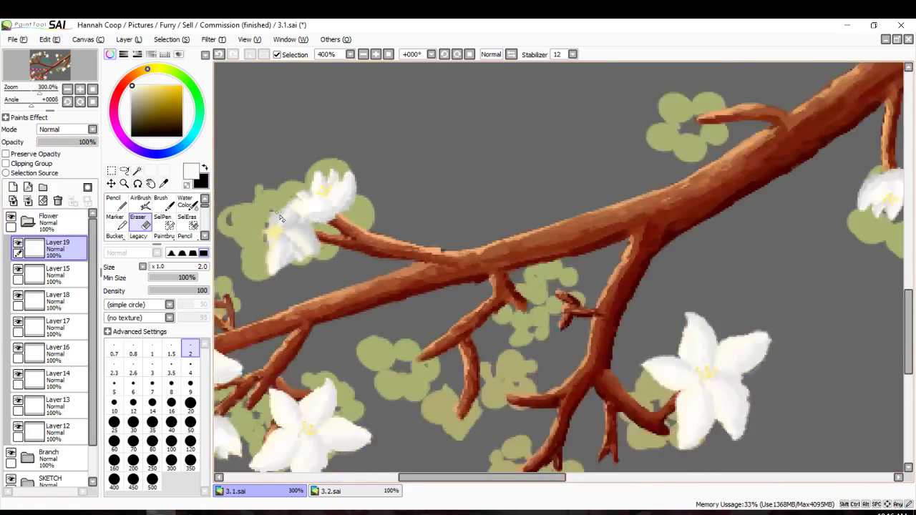
pyautogui.scroll(-1, 280, 219)
pyautogui.scroll(-2, 313, 229)
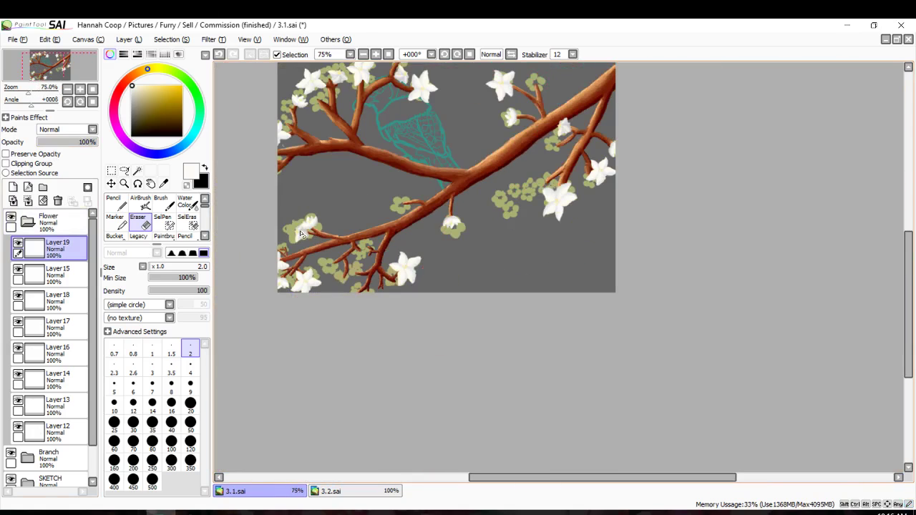
pyautogui.scroll(-2, 301, 234)
pyautogui.scroll(2, 330, 246)
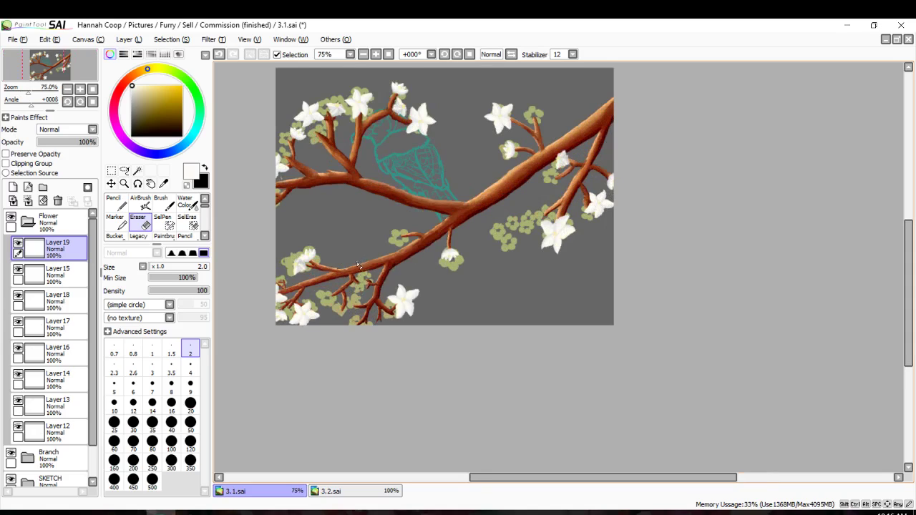
pyautogui.scroll(3, 302, 272)
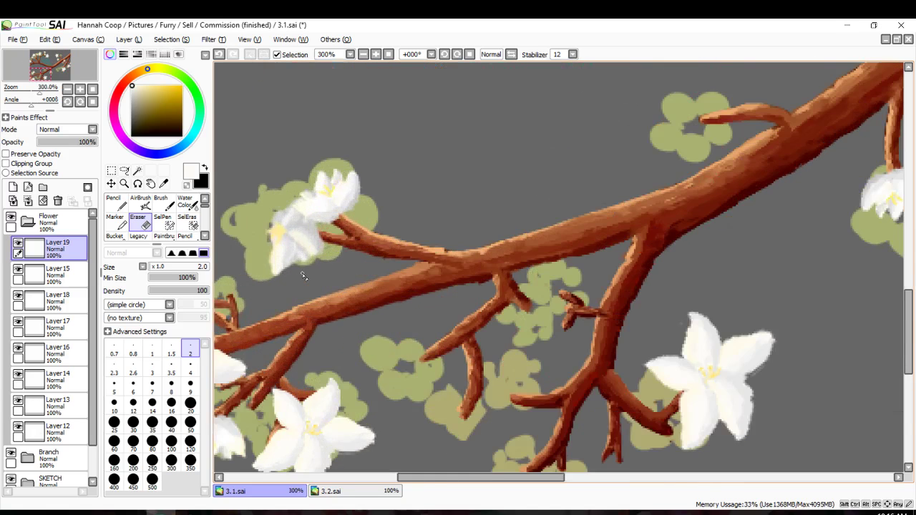
pyautogui.scroll(-1, 302, 273)
pyautogui.scroll(-4, 304, 279)
pyautogui.scroll(4, 306, 286)
pyautogui.scroll(-1, 308, 285)
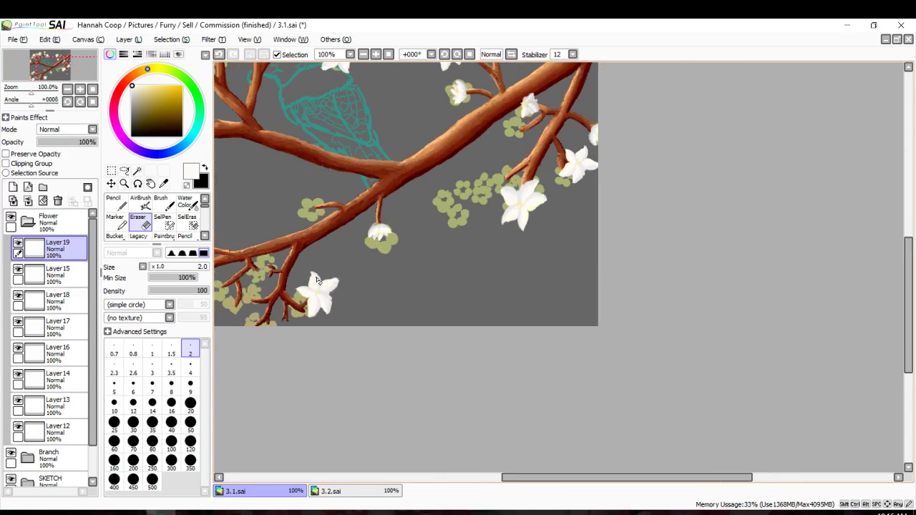
pyautogui.press('Up')
pyautogui.press('Up')
pyautogui.press('Up')
pyautogui.press('Up')
pyautogui.press('Up')
pyautogui.press('Up')
pyautogui.press('Up')
pyautogui.press('Left')
pyautogui.press('Left')
pyautogui.press('Left')
pyautogui.press('Left')
pyautogui.press('Left')
pyautogui.press('Left')
pyautogui.press('Left')
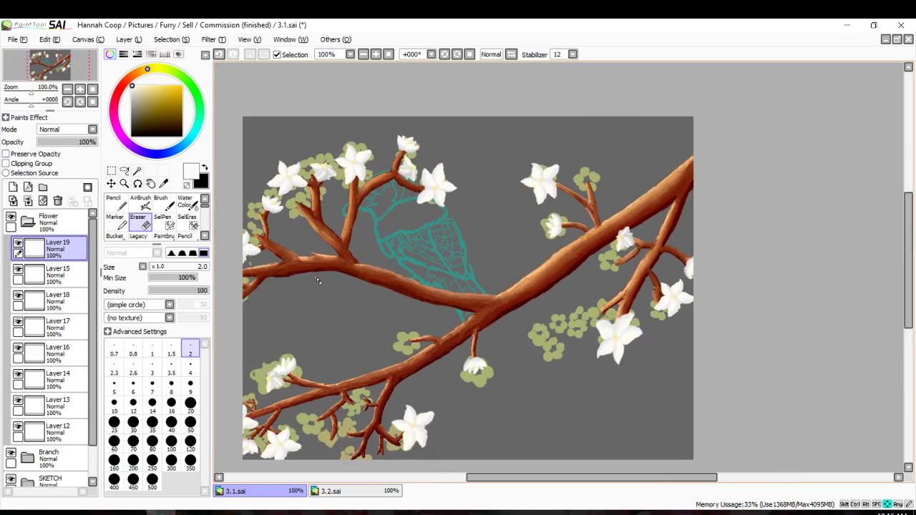
pyautogui.hscroll(-1, 318, 281)
pyautogui.scroll(-2, 318, 280)
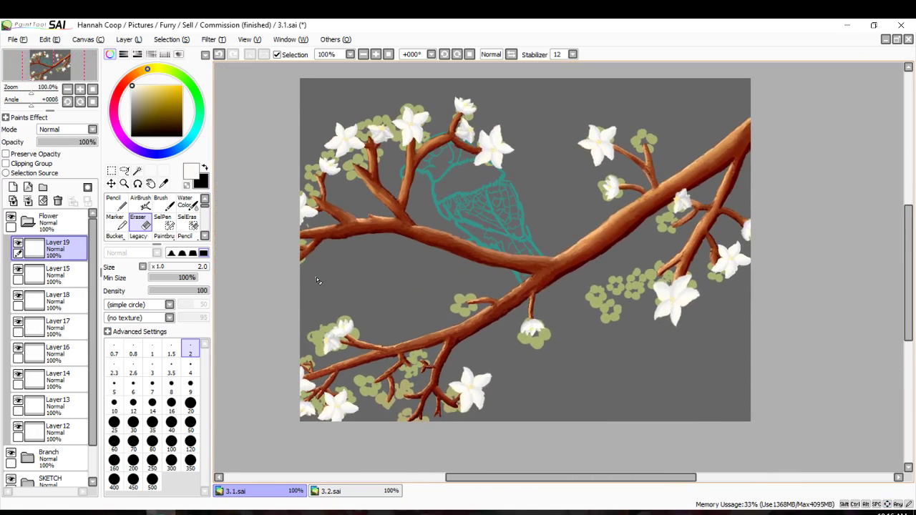
pyautogui.scroll(2, 383, 187)
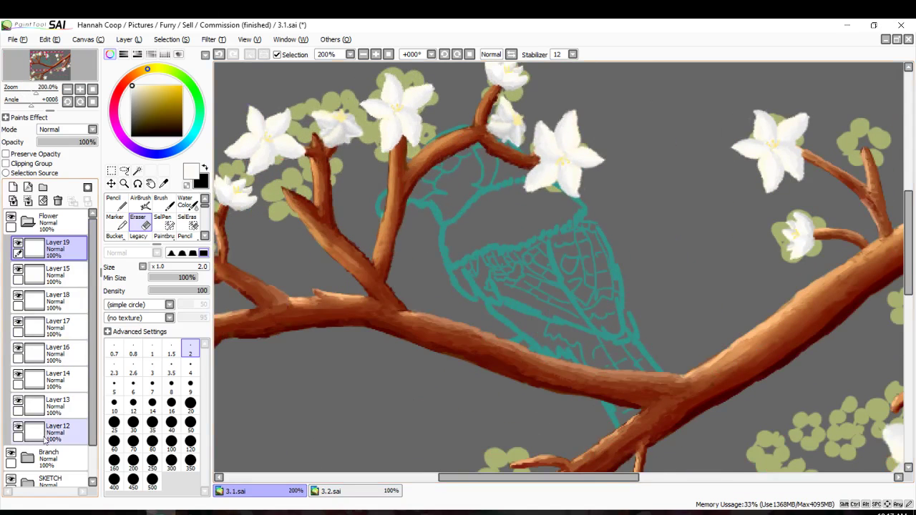
pyautogui.scroll(-3, 404, 374)
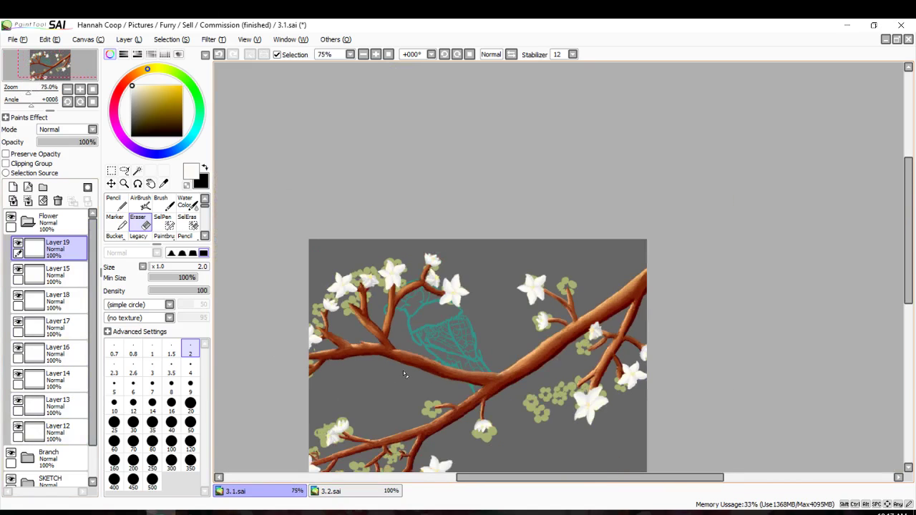
pyautogui.scroll(-7, 403, 370)
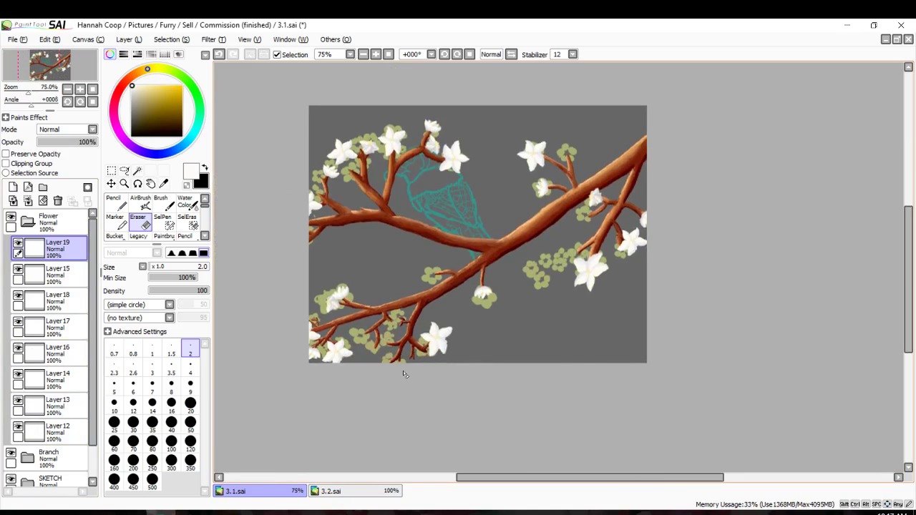
# On Layer12, lasso the open flower above the bird's head-side twig, move it to the branch tip at the canvas's left edge, and deselect.
pyautogui.click(75, 434)
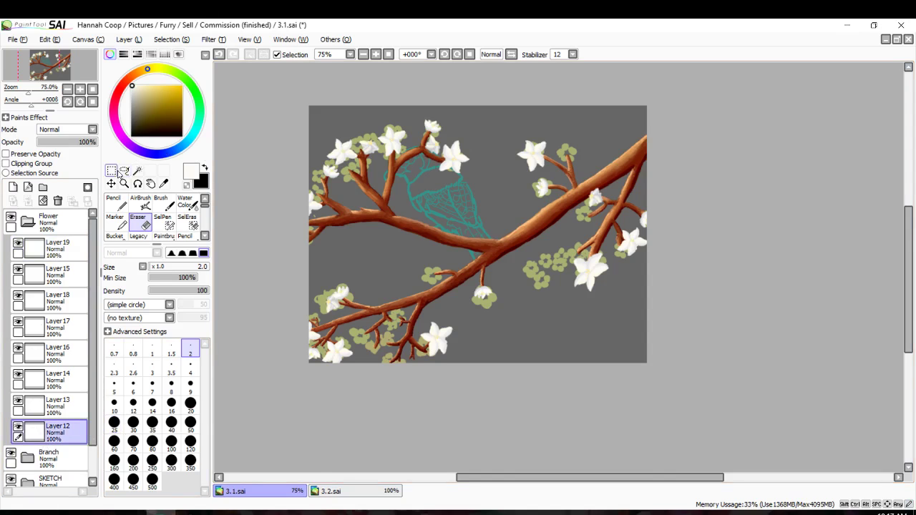
pyautogui.click(112, 171)
pyautogui.scroll(2, 376, 111)
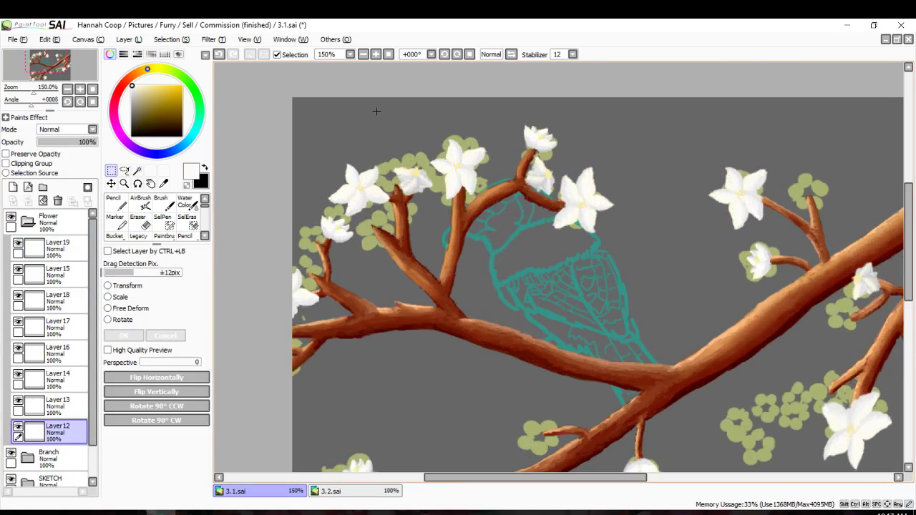
pyautogui.click(124, 172)
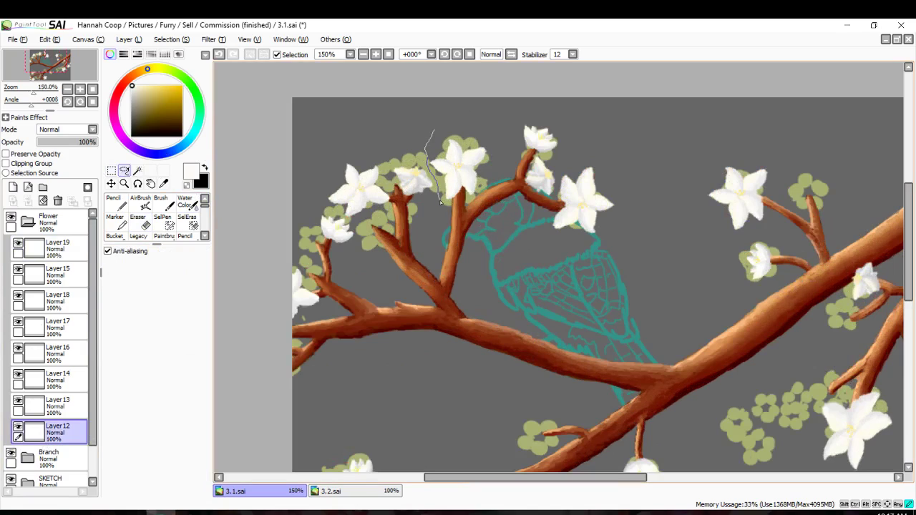
pyautogui.moveTo(462, 138); pyautogui.dragTo(437, 146)
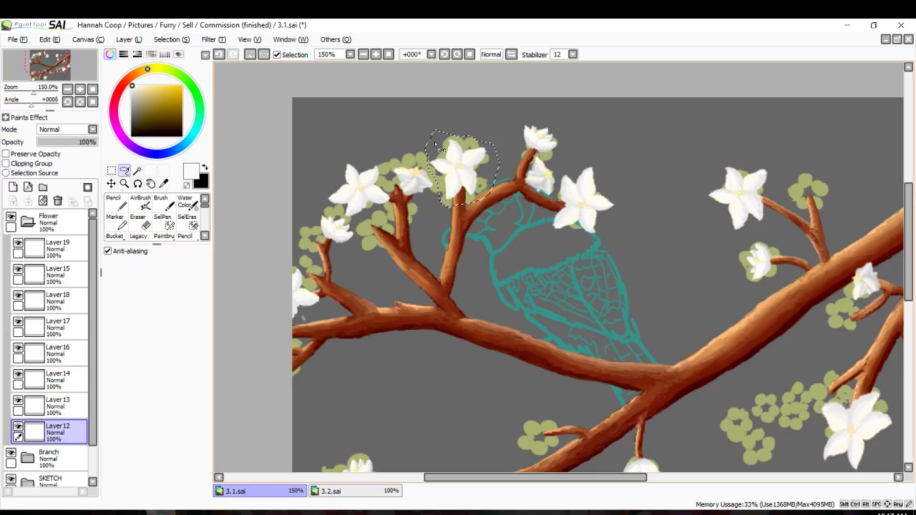
pyautogui.click(112, 184)
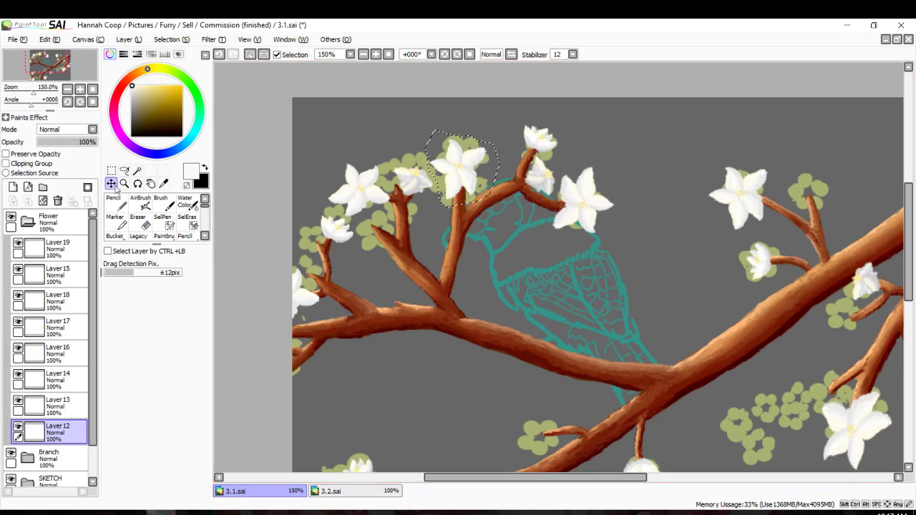
pyautogui.moveTo(491, 174)
pyautogui.mouseDown()
pyautogui.moveTo(290, 387)
pyautogui.moveTo(296, 377)
pyautogui.mouseUp()
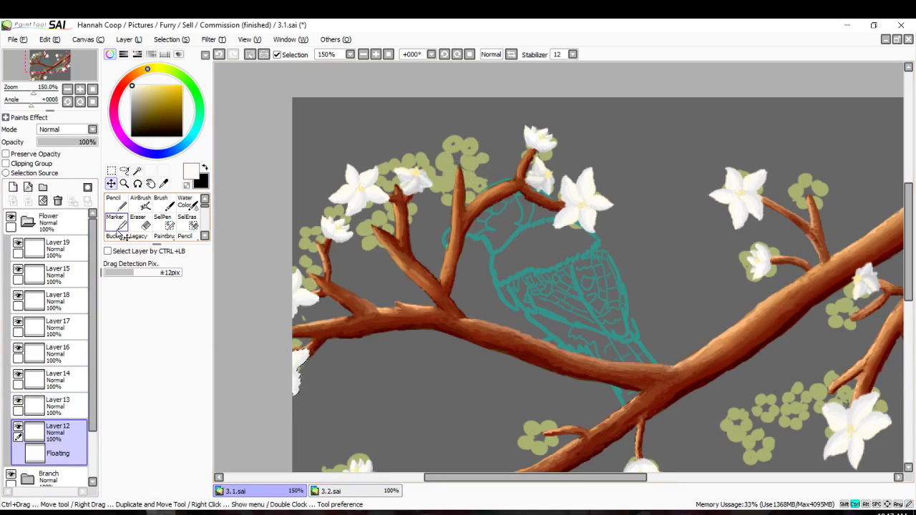
pyautogui.hotkey('ctrl', 'd')
pyautogui.scroll(-3, 326, 367)
pyautogui.scroll(4, 367, 344)
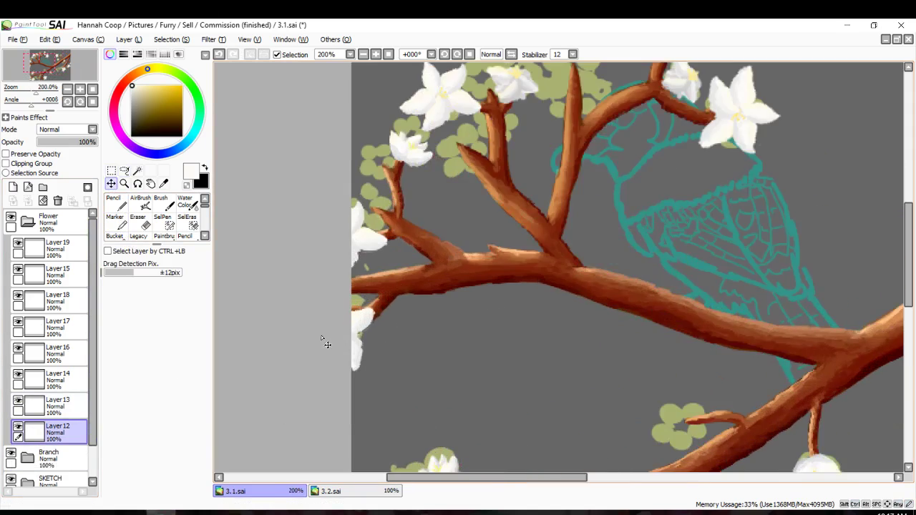
pyautogui.moveTo(369, 353)
pyautogui.mouseDown()
pyautogui.moveTo(360, 337)
pyautogui.moveTo(377, 342)
pyautogui.mouseUp()
pyautogui.scroll(-4, 476, 337)
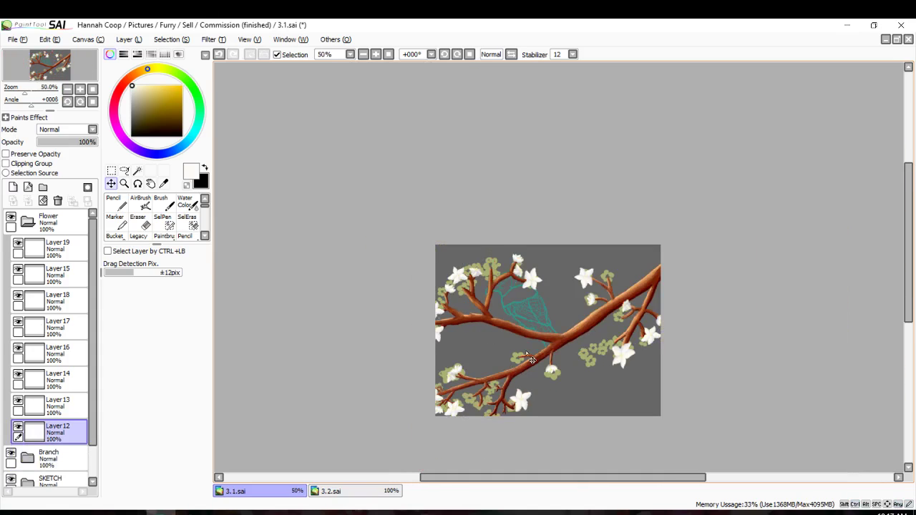
pyautogui.press('Down')
pyautogui.press('Down')
pyautogui.press('Down')
pyautogui.press('Right')
pyautogui.press('Right')
pyautogui.press('Right')
pyautogui.press('Right')
pyautogui.press('Right')
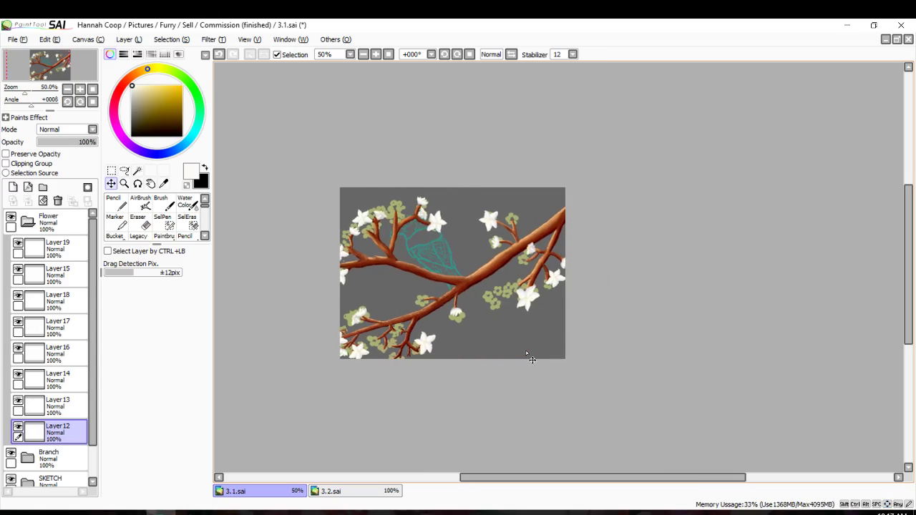
pyautogui.press('Down')
pyautogui.press('Down')
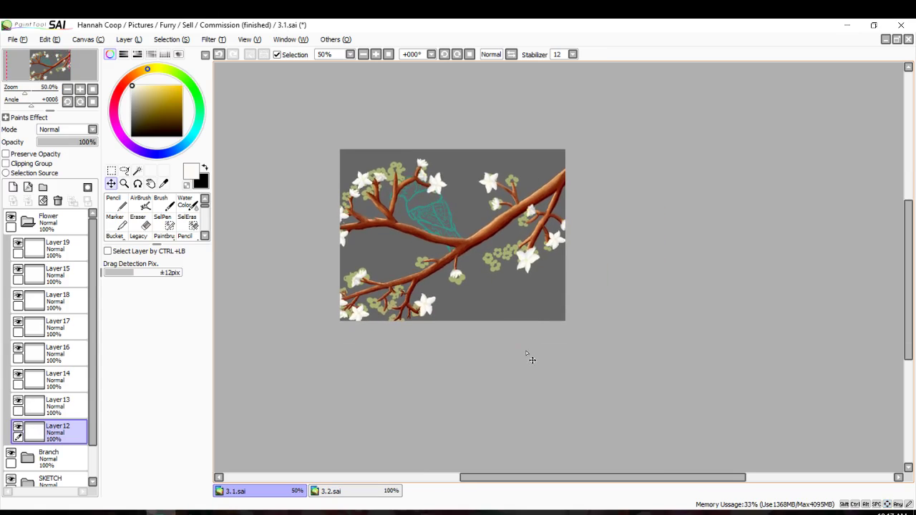
pyautogui.hotkey('ctrl', 'v')
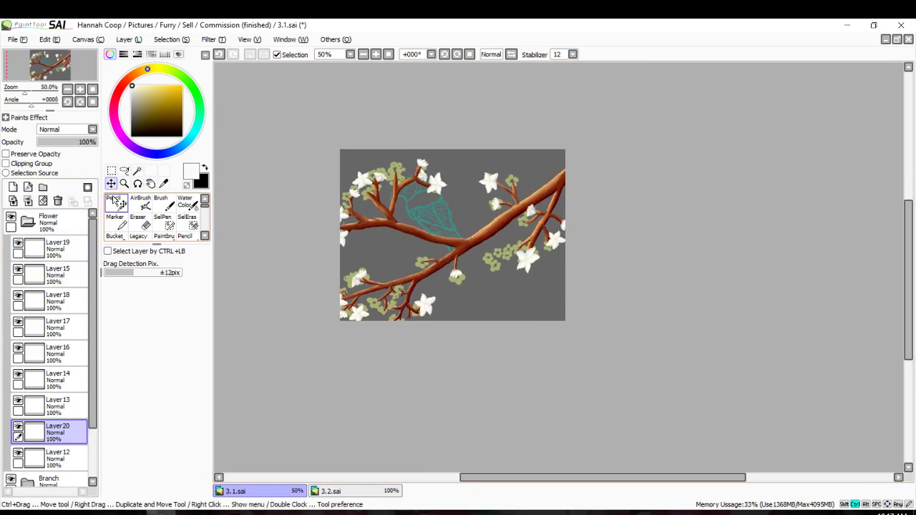
pyautogui.hotkey('ctrl', 'z')
# Paste the copied side-view flower above Layer19 and move it onto the small twig near the lower forked branches.
pyautogui.click(71, 242)
pyautogui.hotkey('ctrl', 'v')
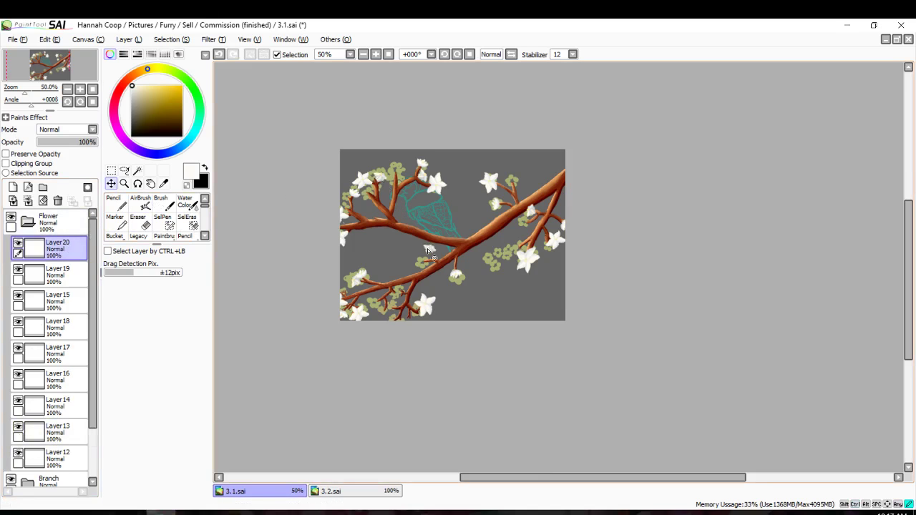
pyautogui.scroll(5, 408, 315)
pyautogui.moveTo(412, 327); pyautogui.dragTo(413, 215)
# Rotate the pasted flower beside the lower forked branches counterclockwise so its yellow centre faces left, and apply the rotation.
pyautogui.click(111, 169)
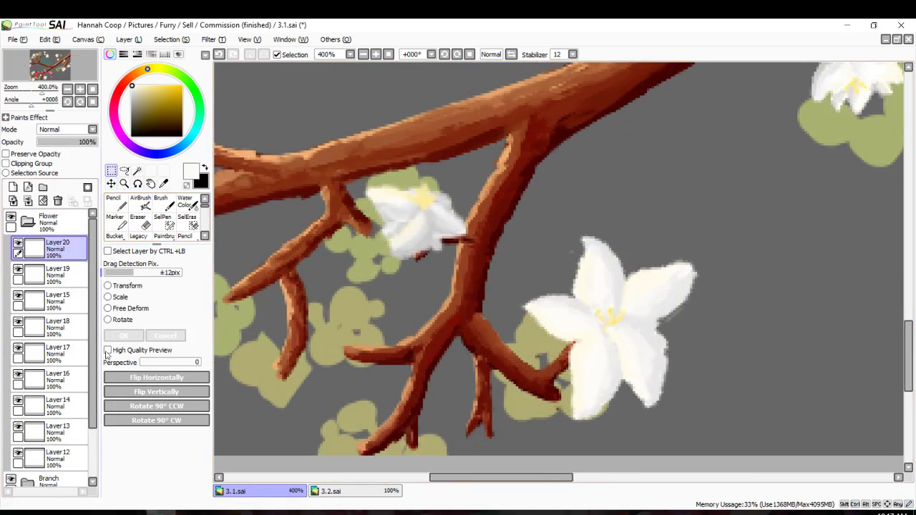
pyautogui.click(110, 320)
pyautogui.moveTo(418, 229); pyautogui.dragTo(401, 248)
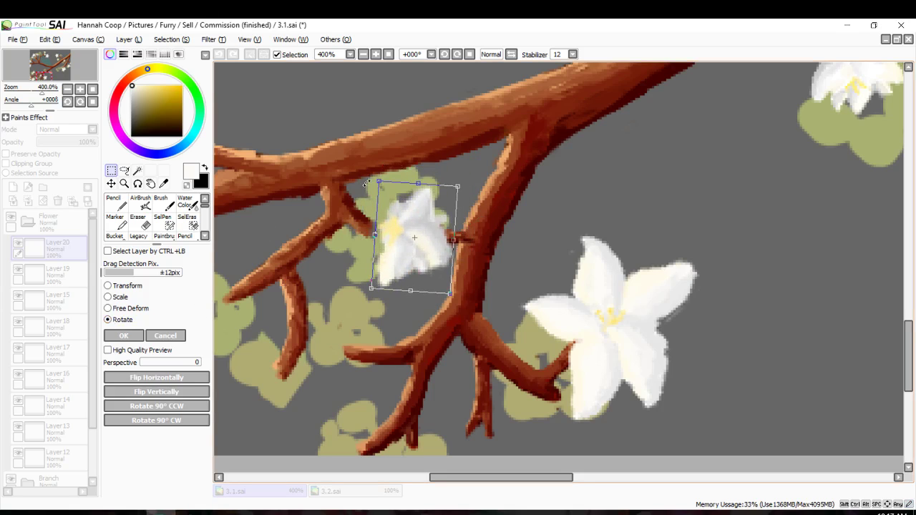
pyautogui.moveTo(366, 184); pyautogui.dragTo(361, 198)
pyautogui.click(124, 335)
pyautogui.scroll(-4, 385, 299)
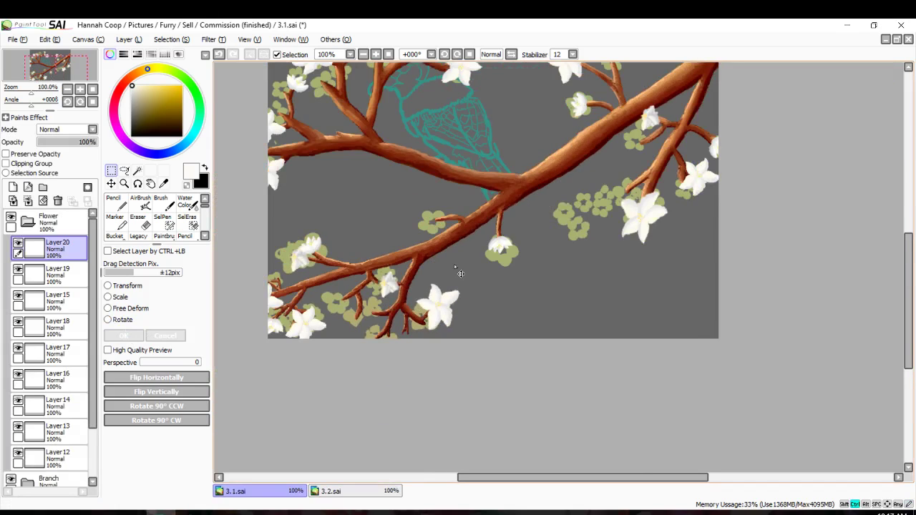
# Paste another copy of the side-view flower and move it to the tip of the short twig above the lower main branch.
pyautogui.hotkey('ctrl', 'v')
pyautogui.scroll(-2, 418, 122)
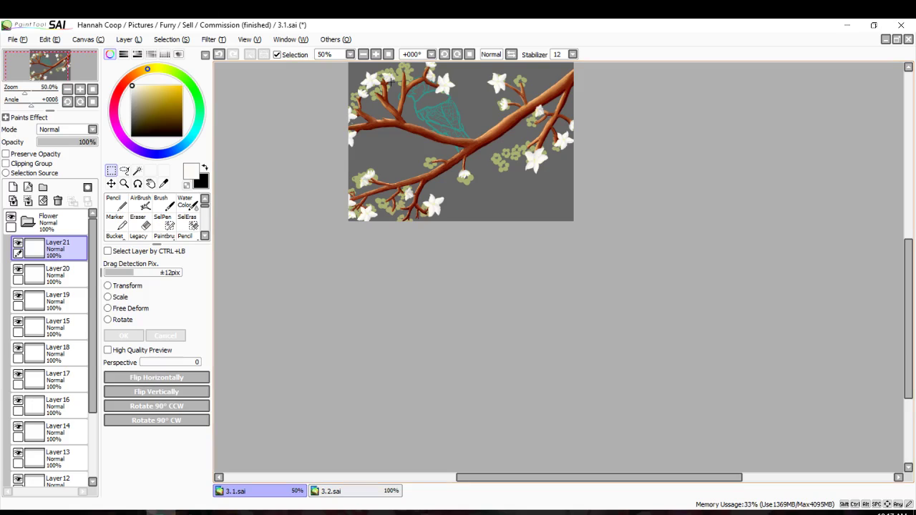
pyautogui.click(110, 187)
pyautogui.scroll(-1, 309, 152)
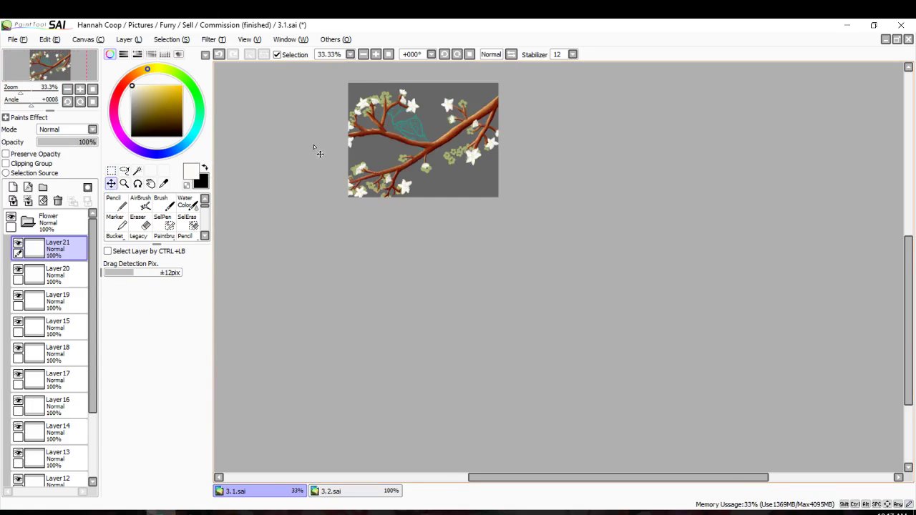
pyautogui.scroll(2, 331, 137)
pyautogui.scroll(3, 369, 129)
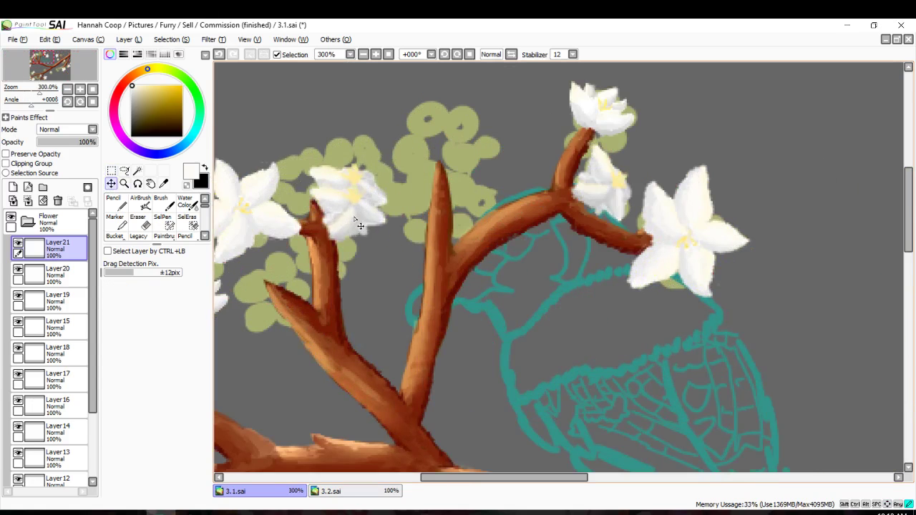
pyautogui.scroll(-10, 580, 443)
pyautogui.moveTo(580, 443); pyautogui.dragTo(630, 342)
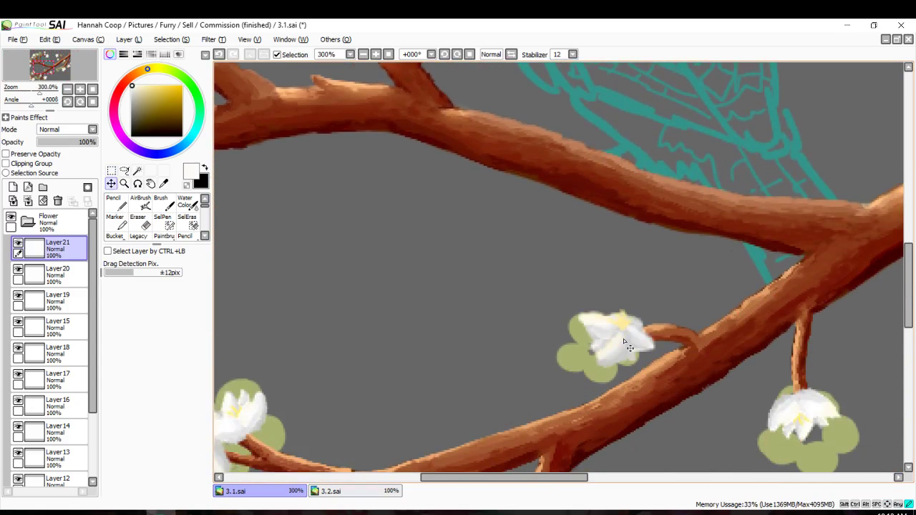
# Rotate the flower on the short twig counterclockwise so its yellow centre faces away from the twig, and apply the rotation.
pyautogui.click(112, 171)
pyautogui.click(133, 319)
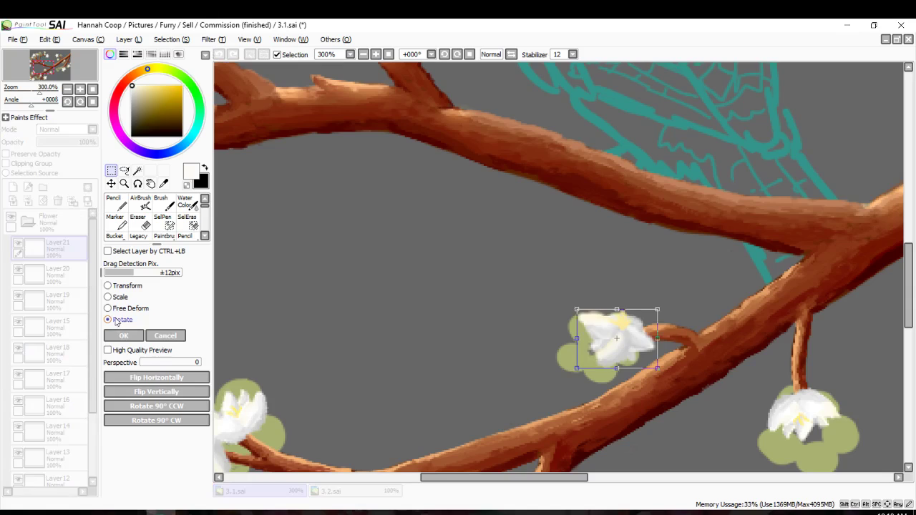
pyautogui.moveTo(559, 272); pyautogui.dragTo(566, 420)
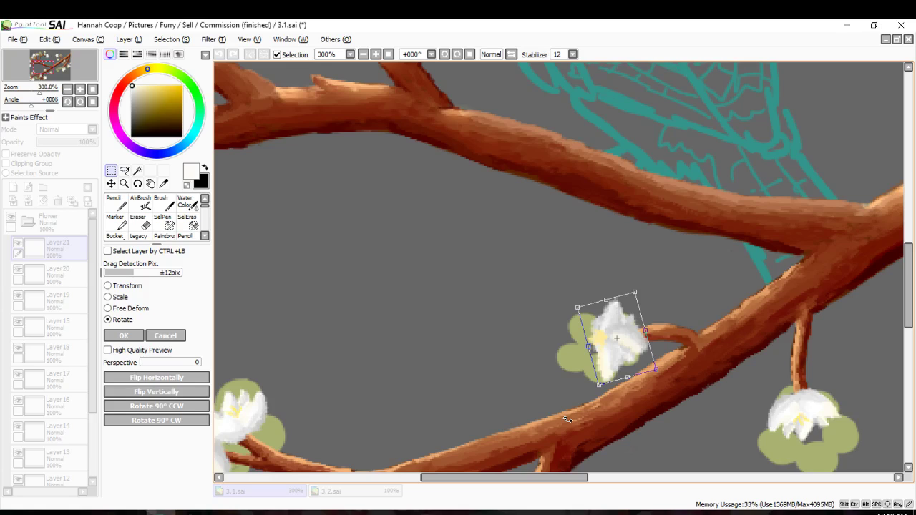
pyautogui.click(124, 336)
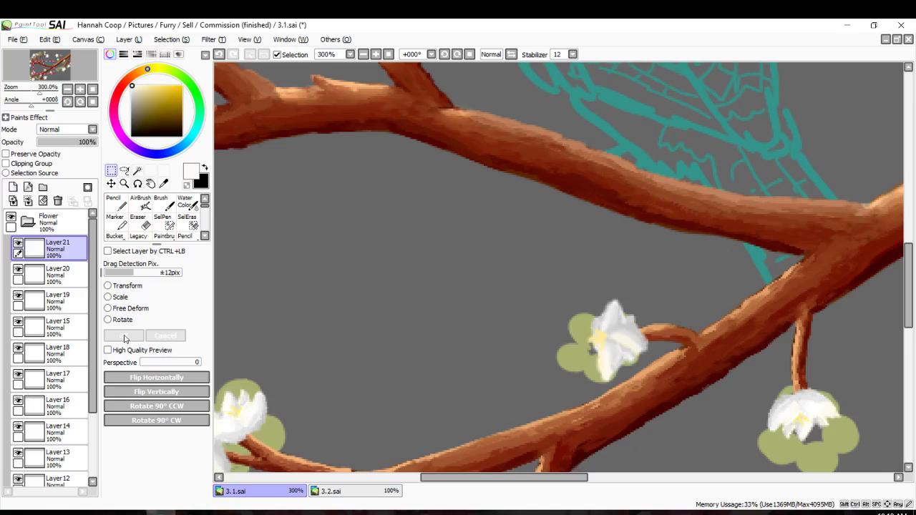
# Review the full composition with the newly placed flowers and the green sketch spots without finished flowers.
pyautogui.scroll(-3, 228, 390)
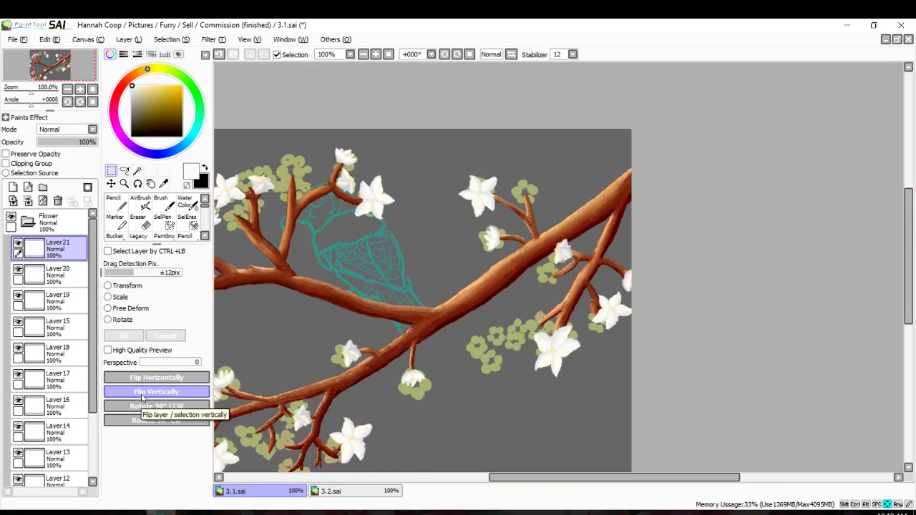
pyautogui.press('Down')
pyautogui.press('Down')
pyautogui.press('Down')
pyautogui.press('Down')
pyautogui.press('Down')
pyautogui.press('Down')
pyautogui.press('Down')
pyautogui.press('Left')
pyautogui.press('Left')
pyautogui.press('Left')
pyautogui.press('Left')
pyautogui.press('Up')
pyautogui.press('Up')
pyautogui.press('Left')
pyautogui.press('Up')
pyautogui.press('Right')
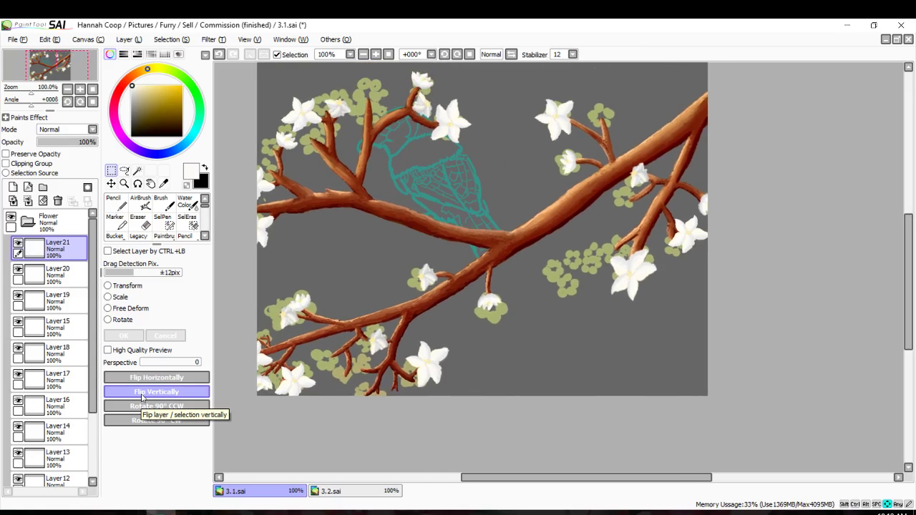
pyautogui.press('Left')
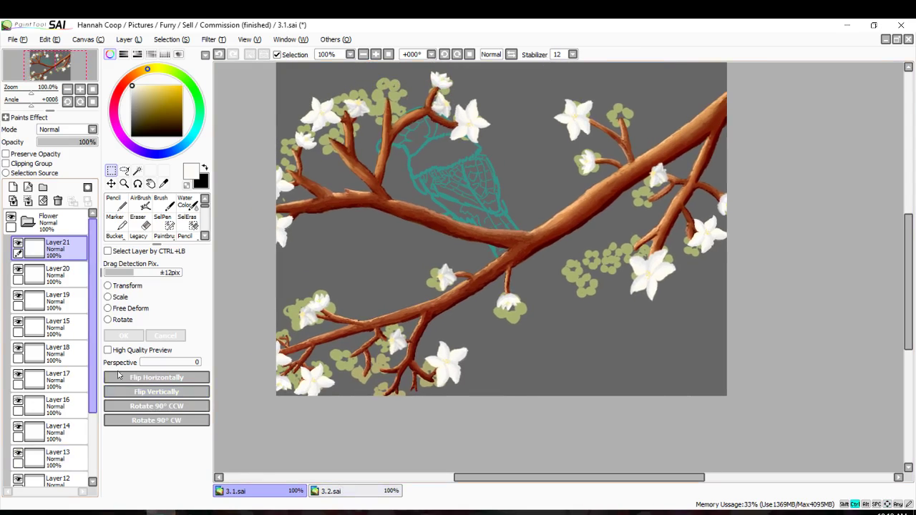
# Paste another copy of the side-view flower and move it onto the small twig hanging below the lower-left branch.
pyautogui.hotkey('ctrl', 'v')
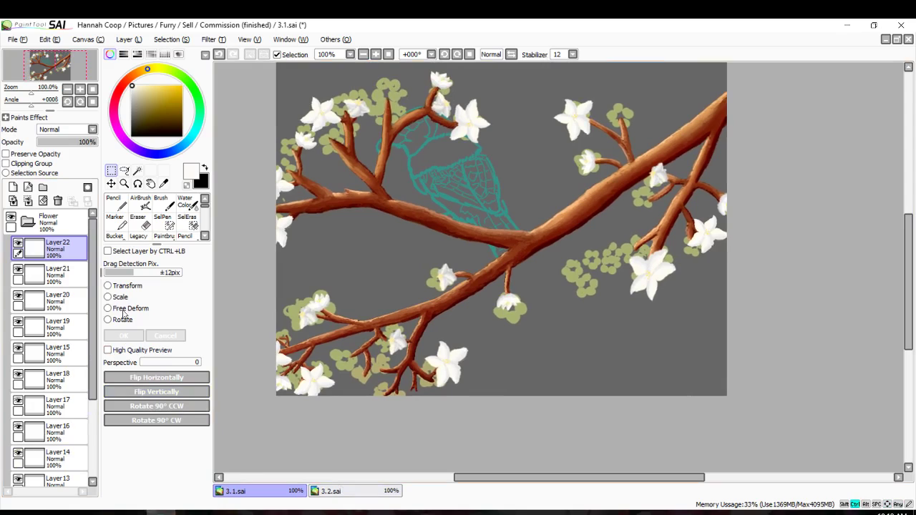
pyautogui.click(111, 184)
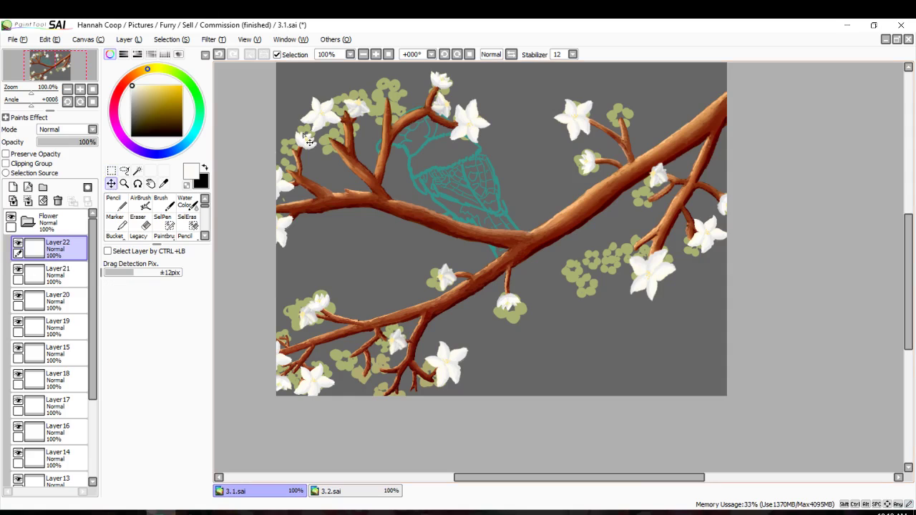
pyautogui.moveTo(349, 111); pyautogui.dragTo(356, 366)
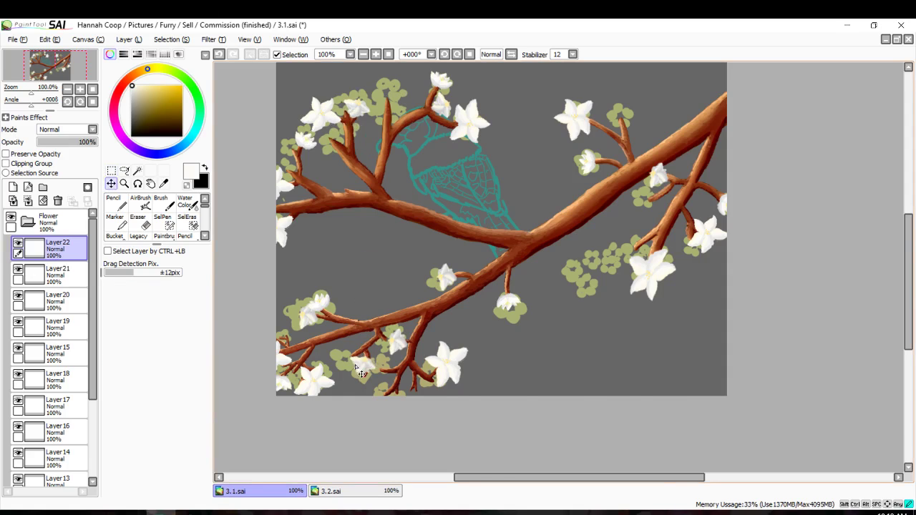
# Rotate the flower on the small lower twig so its yellow centre faces down, place it under the twig's tip, and apply the rotation.
pyautogui.scroll(5, 345, 358)
pyautogui.press('Down')
pyautogui.press('Down')
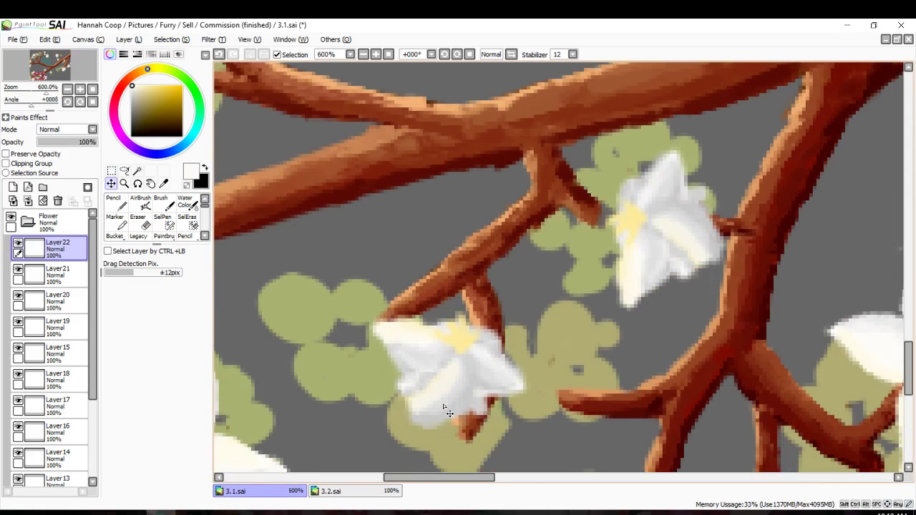
pyautogui.click(111, 170)
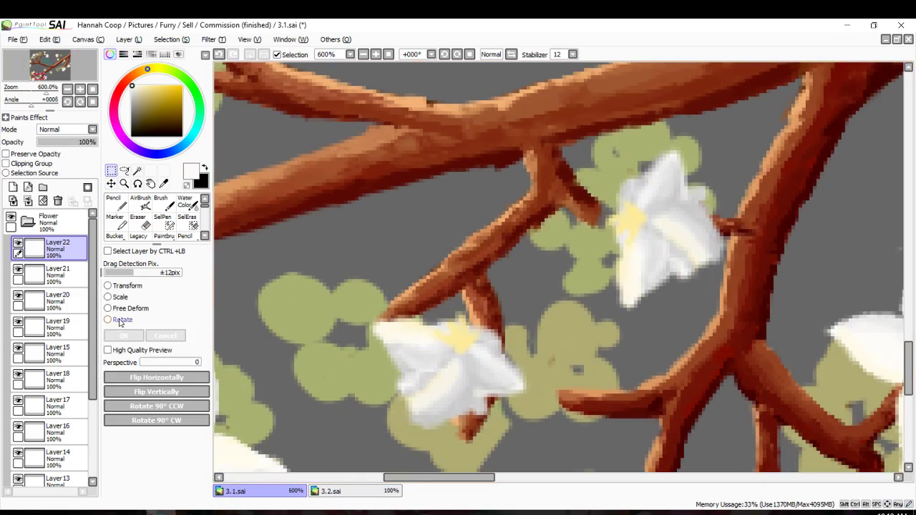
pyautogui.click(120, 322)
pyautogui.moveTo(307, 282); pyautogui.dragTo(428, 450)
pyautogui.moveTo(448, 407); pyautogui.dragTo(325, 268)
pyautogui.moveTo(379, 305); pyautogui.dragTo(423, 423)
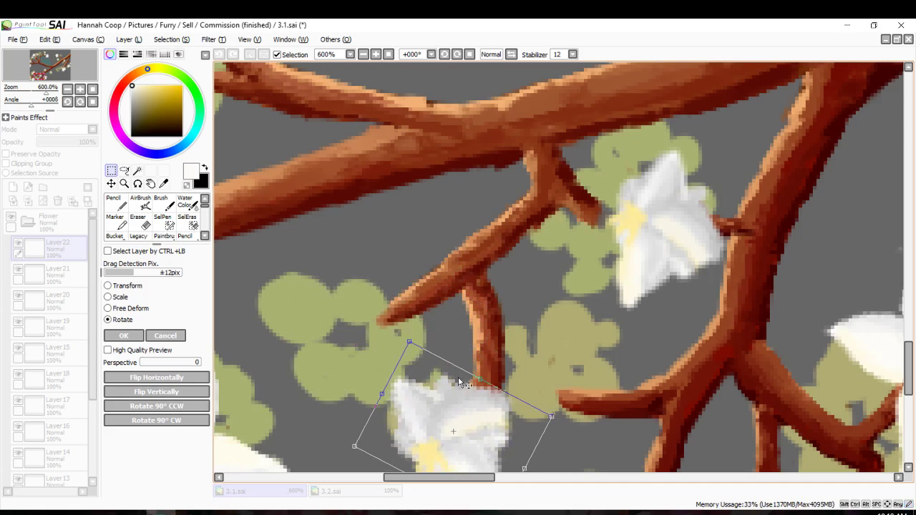
pyautogui.scroll(-1, 461, 383)
pyautogui.click(118, 336)
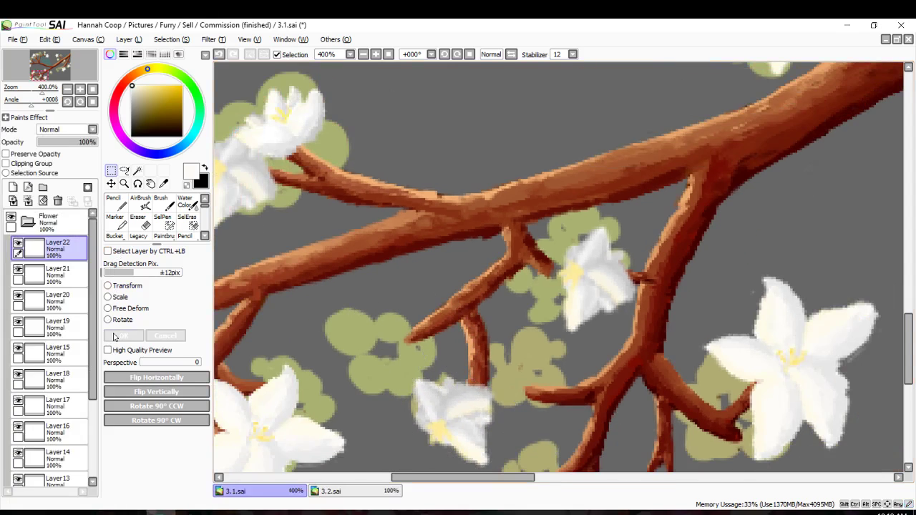
# Combine the pasted-flower layers from Layer22 down to Layer16 into Layer14, removing the emptied layers from the Flower folder.
pyautogui.scroll(-1, 222, 340)
pyautogui.scroll(-2, 292, 342)
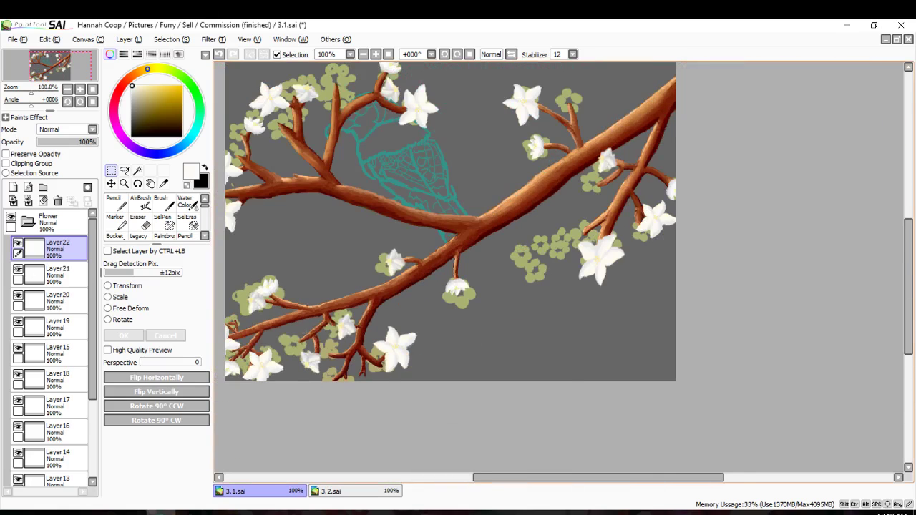
pyautogui.scroll(-1, 305, 333)
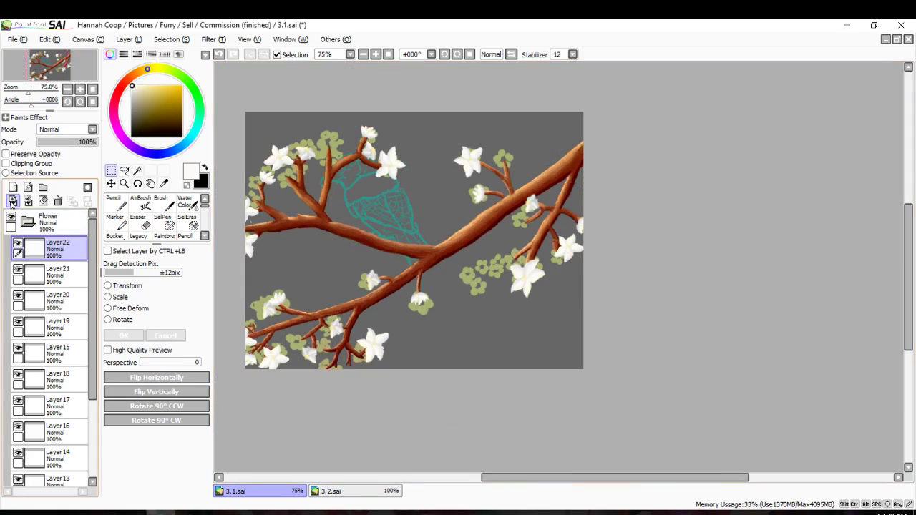
pyautogui.click(58, 201)
pyautogui.click(58, 201)
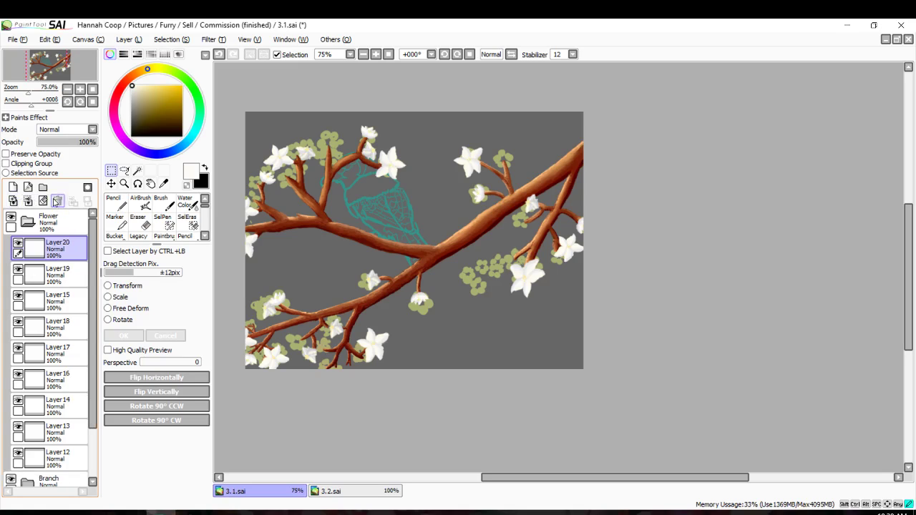
pyautogui.click(57, 200)
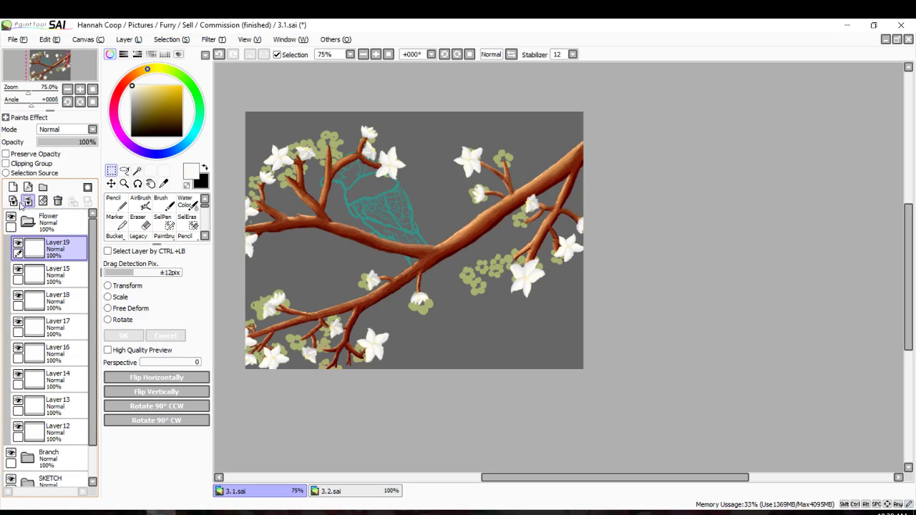
pyautogui.click(57, 200)
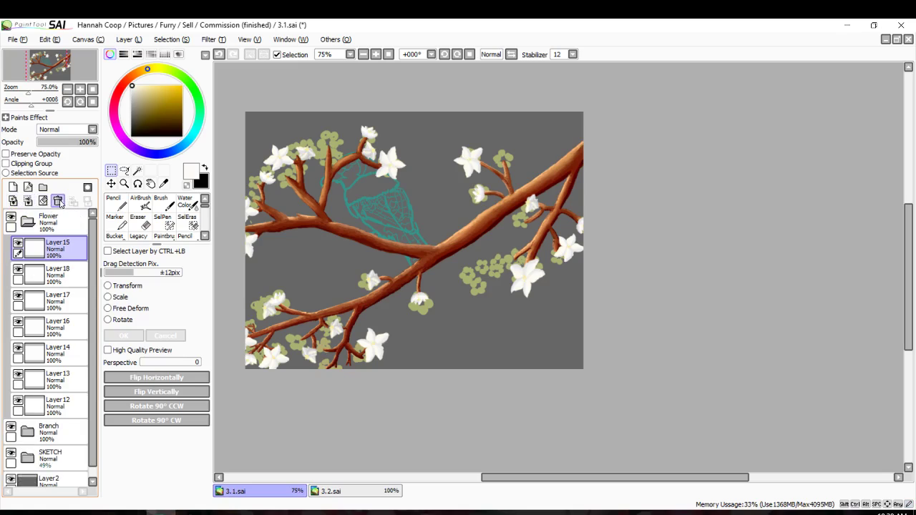
pyautogui.click(58, 201)
pyautogui.click(58, 200)
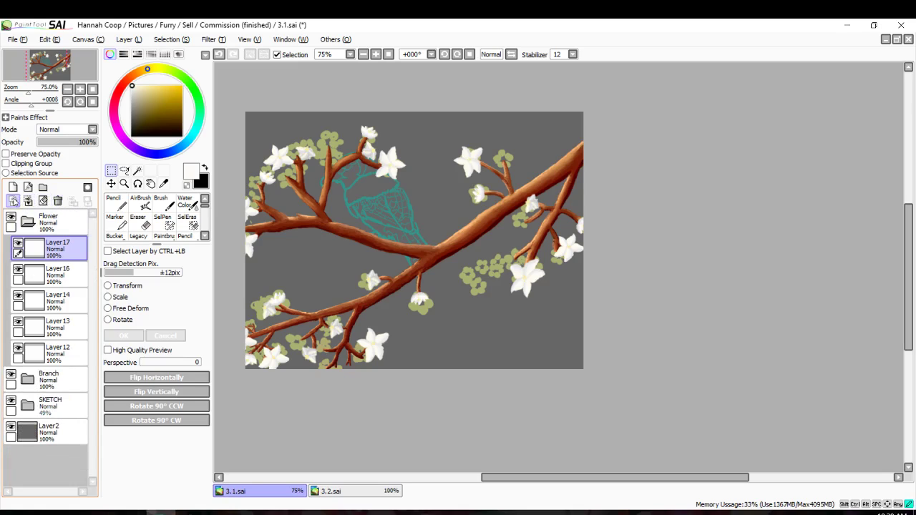
pyautogui.click(57, 200)
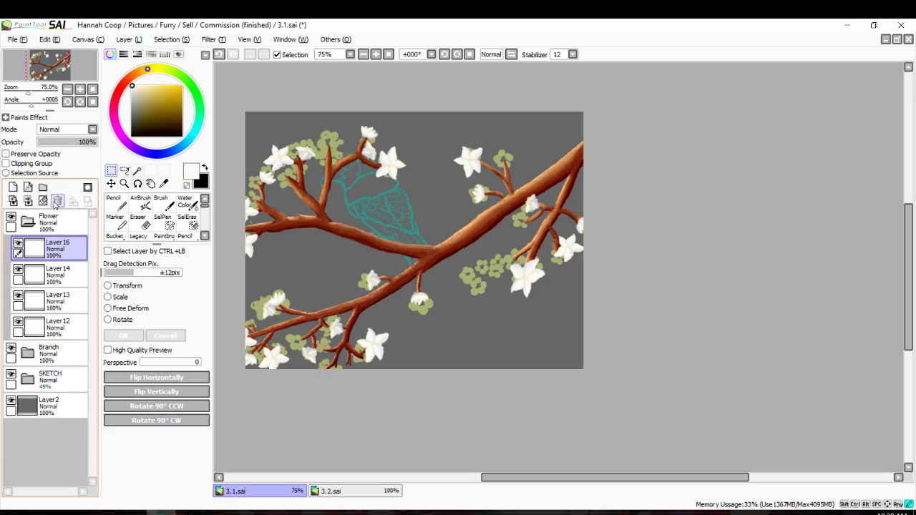
pyautogui.click(57, 200)
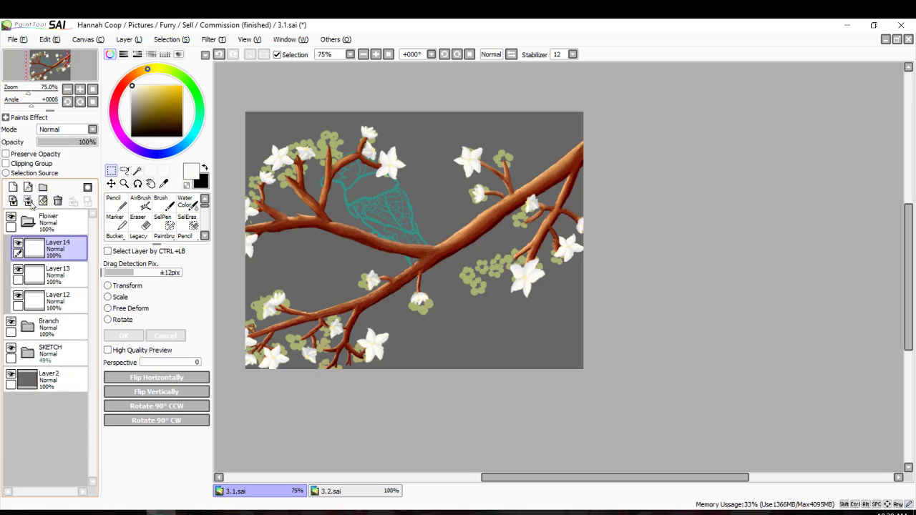
# Toggle the visibility of Layer14, Layer13 and Layer12 to check which flowers each layer holds.
pyautogui.click(18, 243)
pyautogui.click(18, 245)
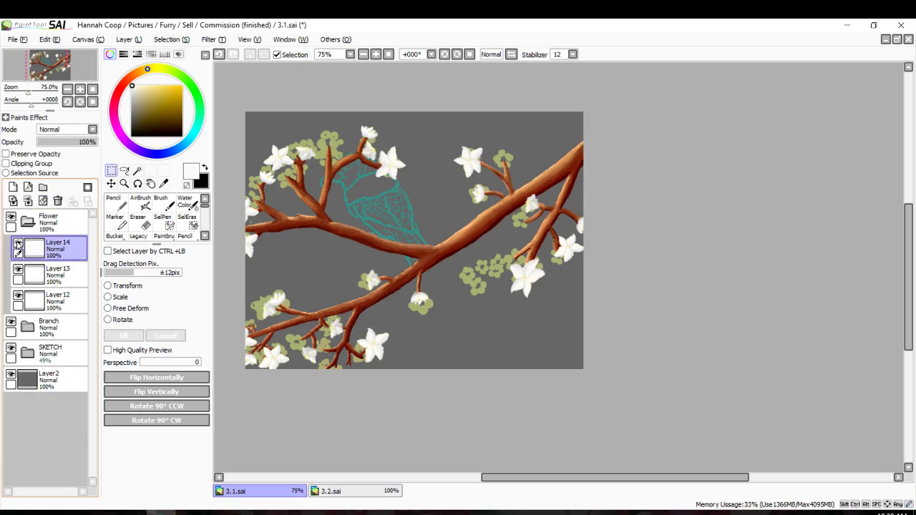
pyautogui.click(18, 270)
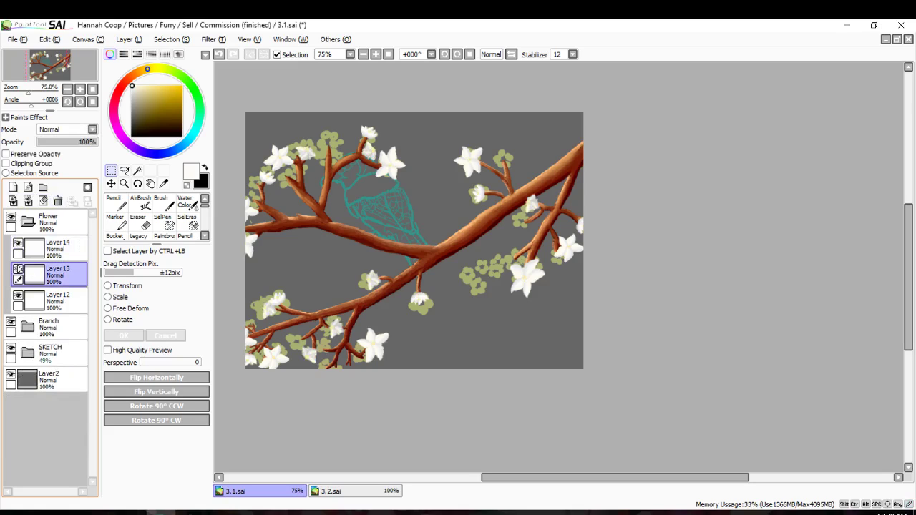
pyautogui.click(18, 270)
pyautogui.click(18, 270)
pyautogui.click(18, 295)
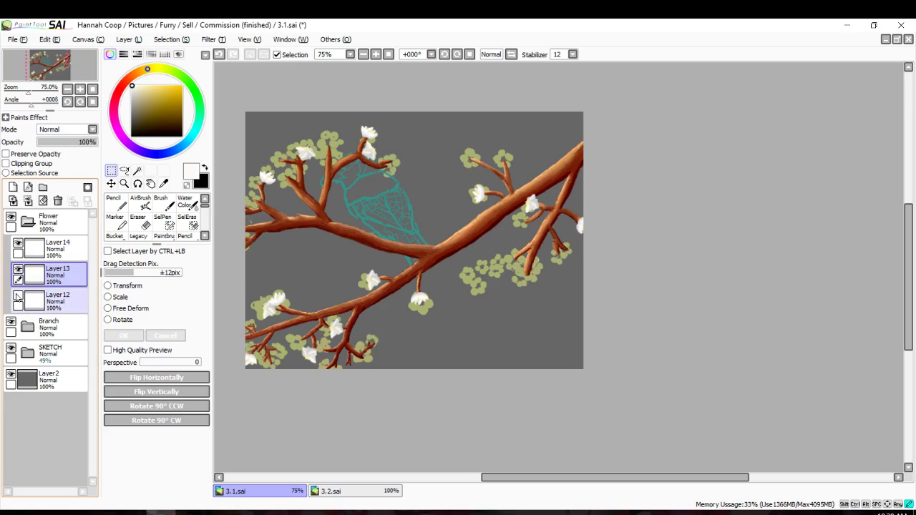
pyautogui.click(18, 295)
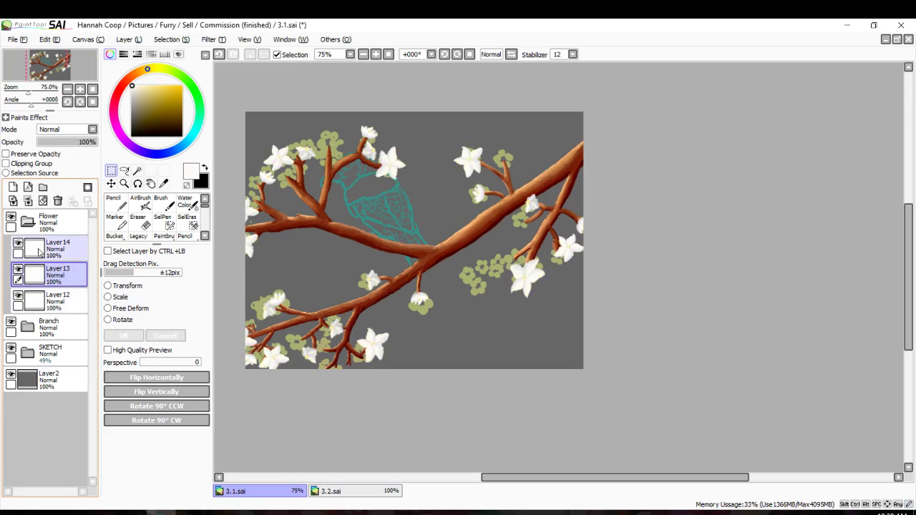
# Add a new layer above Layer14 in the Flower folder and choose the Pencil tool.
pyautogui.click(34, 254)
pyautogui.click(13, 187)
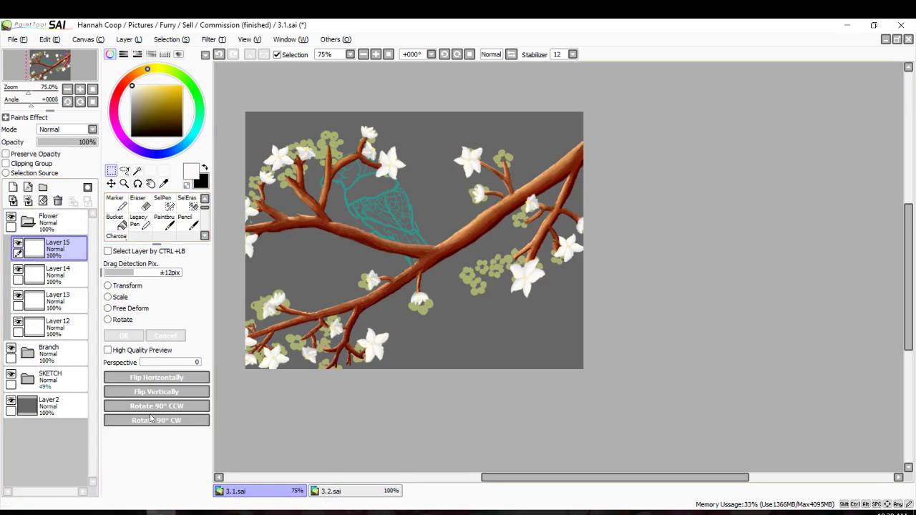
pyautogui.click(121, 208)
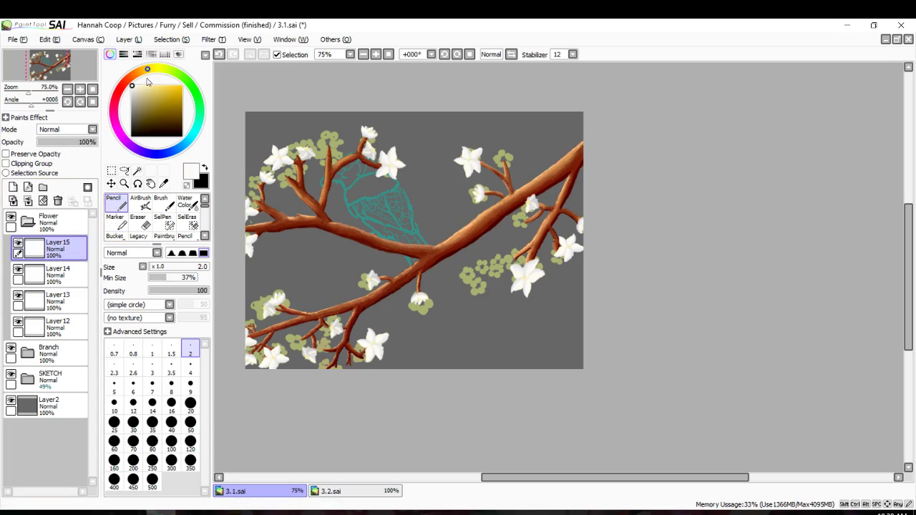
pyautogui.scroll(6, 332, 148)
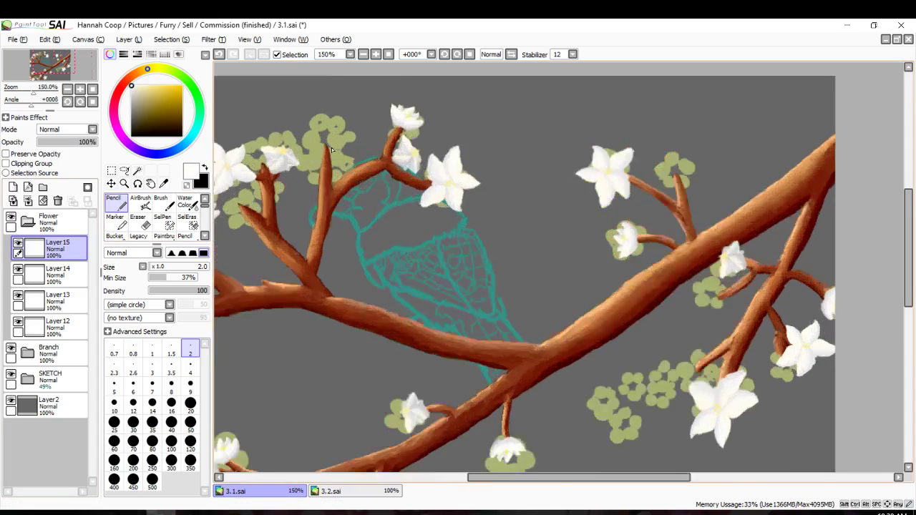
pyautogui.scroll(-7, 435, 195)
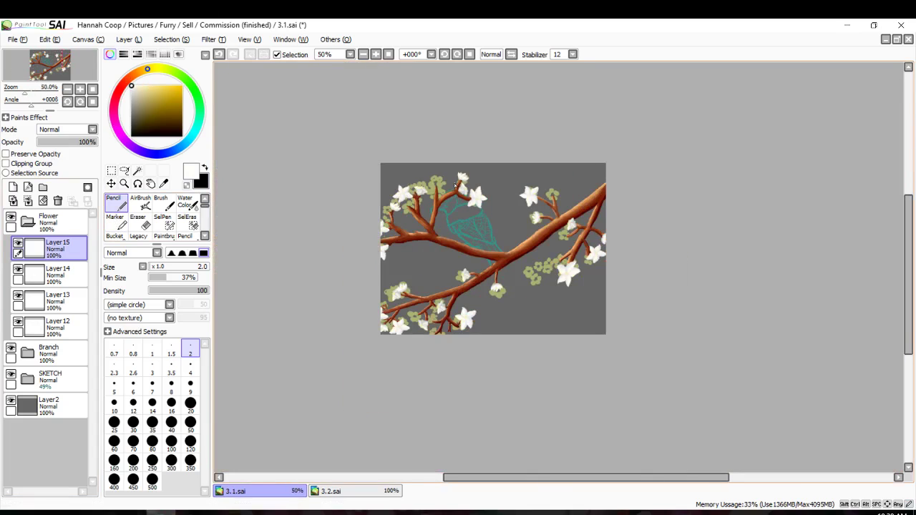
# Switch to the browser to view the white blossom reference photo, and return to the painting in SAI.
pyautogui.click(132, 512)
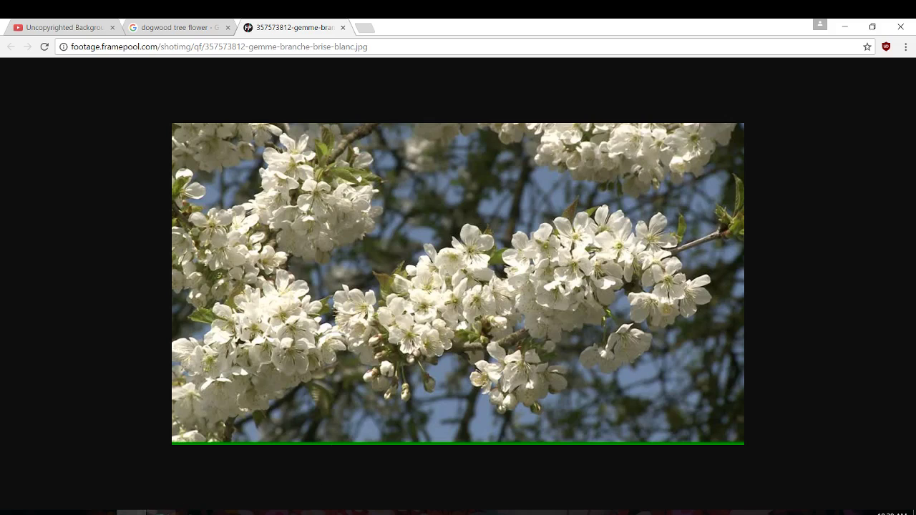
pyautogui.moveTo(161, 513)
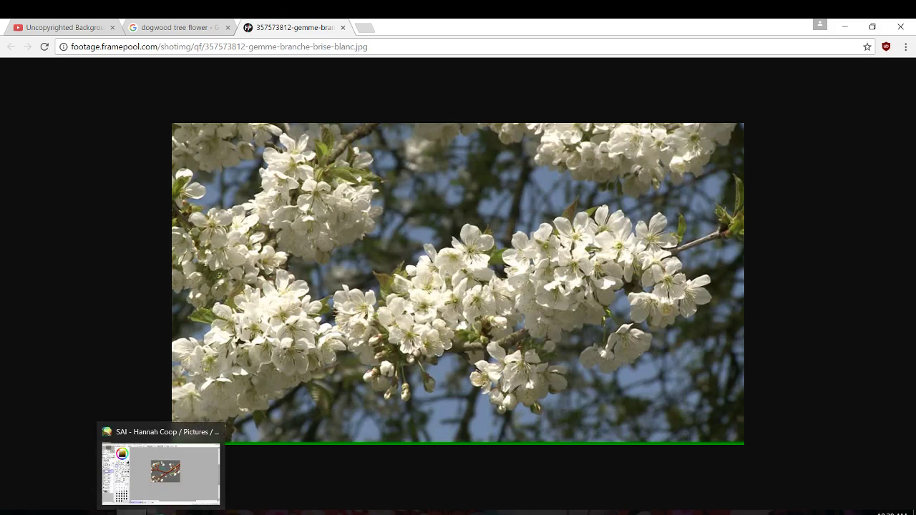
pyautogui.click(161, 513)
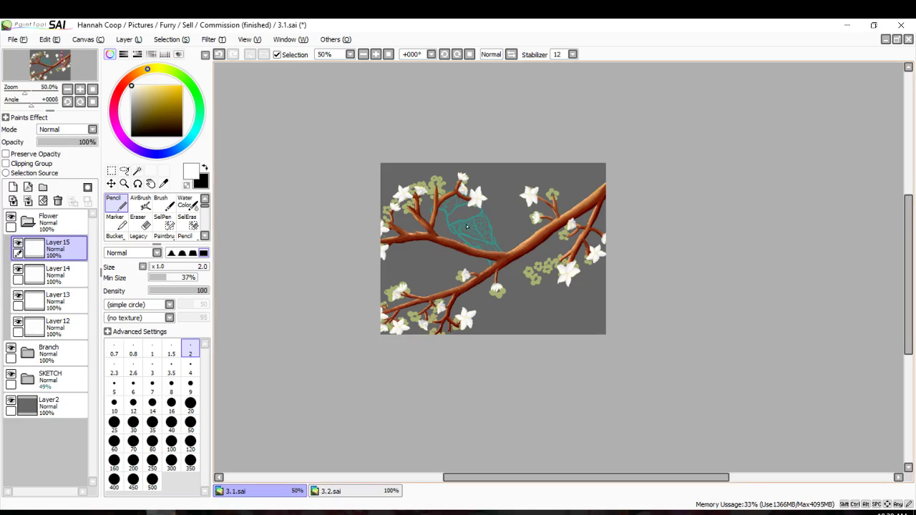
# Set the Pencil to size 3 and outline the lower petals of a new white flower around the tip of the upright upper-left twig.
pyautogui.scroll(-3, 436, 196)
pyautogui.scroll(5, 440, 207)
pyautogui.scroll(1, 439, 207)
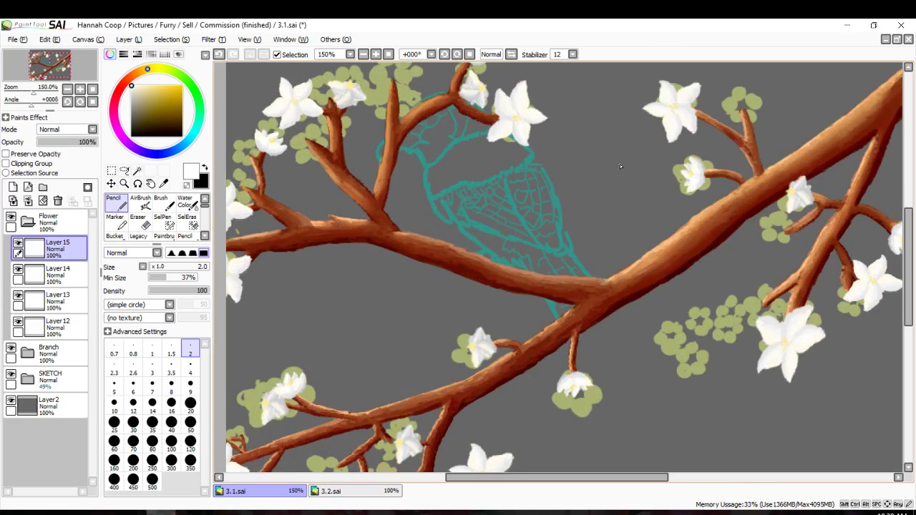
pyautogui.press('Up')
pyautogui.press('Up')
pyautogui.press('Up')
pyautogui.press('Up')
pyautogui.press('Up')
pyautogui.press('Left')
pyautogui.press('Left')
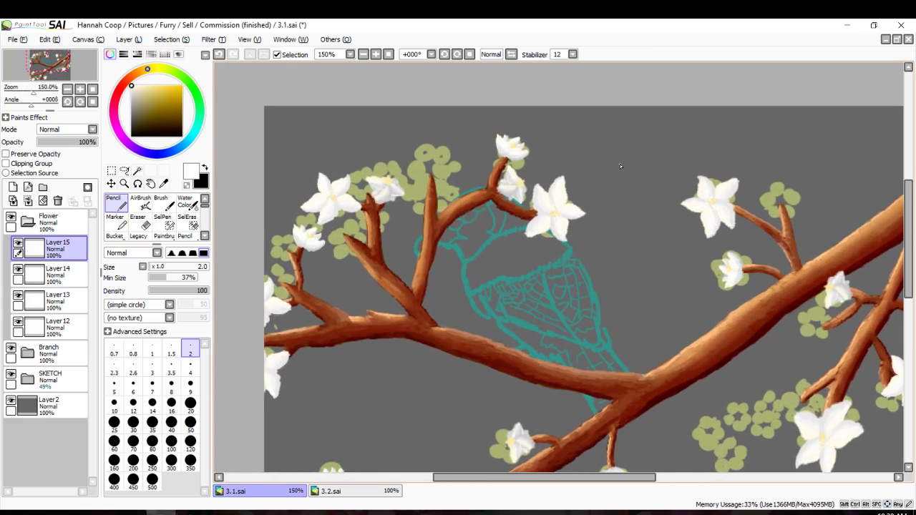
pyautogui.click(152, 368)
pyautogui.scroll(5, 424, 187)
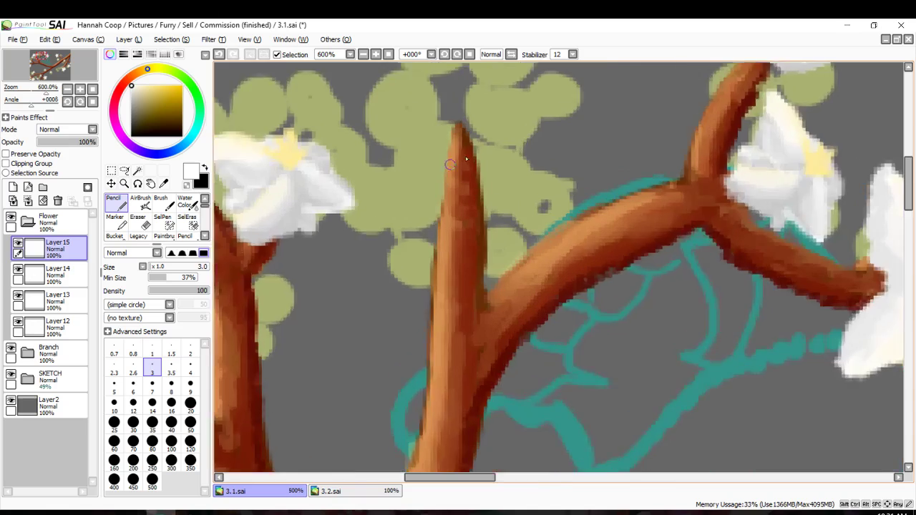
pyautogui.press('Up')
pyautogui.press('Up')
pyautogui.press('Up')
pyautogui.press('Up')
pyautogui.press('Up')
pyautogui.press('Up')
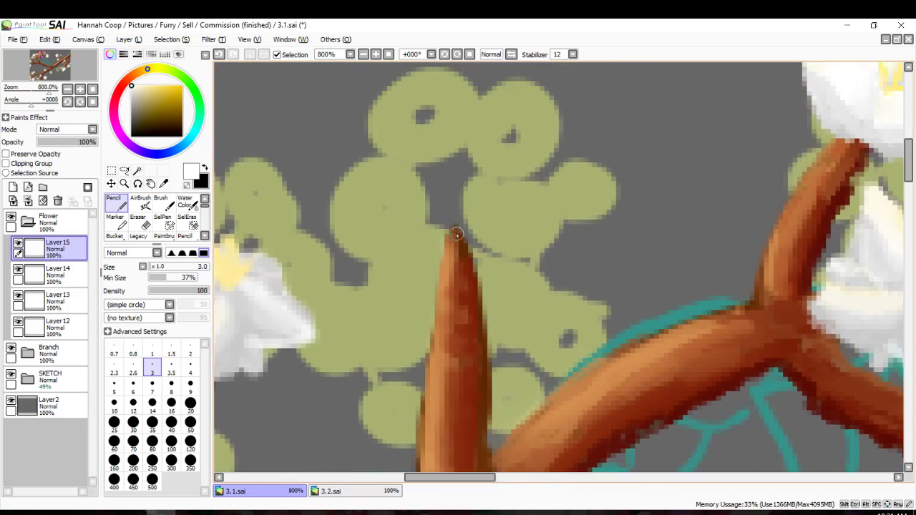
pyautogui.moveTo(449, 229)
pyautogui.mouseDown()
pyautogui.moveTo(403, 200)
pyautogui.moveTo(385, 225)
pyautogui.mouseUp()
pyautogui.moveTo(453, 227)
pyautogui.mouseDown()
pyautogui.moveTo(361, 181)
pyautogui.moveTo(371, 236)
pyautogui.moveTo(392, 252)
pyautogui.moveTo(435, 244)
pyautogui.moveTo(446, 228)
pyautogui.moveTo(426, 201)
pyautogui.moveTo(367, 176)
pyautogui.moveTo(348, 191)
pyautogui.moveTo(352, 211)
pyautogui.moveTo(415, 257)
pyautogui.moveTo(466, 231)
pyautogui.moveTo(452, 224)
pyautogui.moveTo(373, 259)
pyautogui.moveTo(401, 282)
pyautogui.moveTo(447, 278)
pyautogui.moveTo(468, 245)
pyautogui.moveTo(455, 221)
pyautogui.moveTo(533, 238)
pyautogui.moveTo(541, 249)
pyautogui.moveTo(530, 263)
pyautogui.moveTo(473, 266)
pyautogui.mouseUp()
pyautogui.moveTo(527, 267)
pyautogui.mouseDown()
pyautogui.moveTo(485, 278)
pyautogui.moveTo(464, 239)
pyautogui.mouseUp()
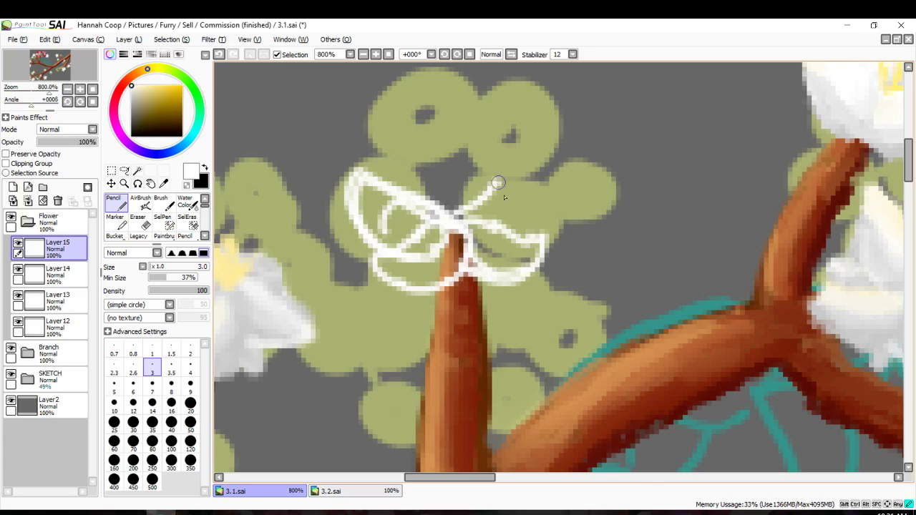
# Outline the pointed upper petals and the outer side petals of the new flower on the upright twig in white.
pyautogui.moveTo(498, 184); pyautogui.dragTo(494, 223)
pyautogui.moveTo(427, 163)
pyautogui.mouseDown()
pyautogui.moveTo(425, 210)
pyautogui.moveTo(472, 201)
pyautogui.moveTo(441, 127)
pyautogui.moveTo(402, 169)
pyautogui.moveTo(412, 156)
pyautogui.moveTo(424, 209)
pyautogui.mouseUp()
pyautogui.moveTo(485, 174)
pyautogui.mouseDown()
pyautogui.moveTo(557, 140)
pyautogui.moveTo(543, 190)
pyautogui.moveTo(490, 230)
pyautogui.moveTo(456, 224)
pyautogui.moveTo(583, 249)
pyautogui.moveTo(504, 285)
pyautogui.mouseUp()
pyautogui.moveTo(443, 237)
pyautogui.mouseDown()
pyautogui.moveTo(332, 253)
pyautogui.moveTo(393, 289)
pyautogui.moveTo(424, 295)
pyautogui.moveTo(452, 287)
pyautogui.moveTo(459, 227)
pyautogui.moveTo(432, 198)
pyautogui.moveTo(341, 167)
pyautogui.moveTo(329, 207)
pyautogui.mouseUp()
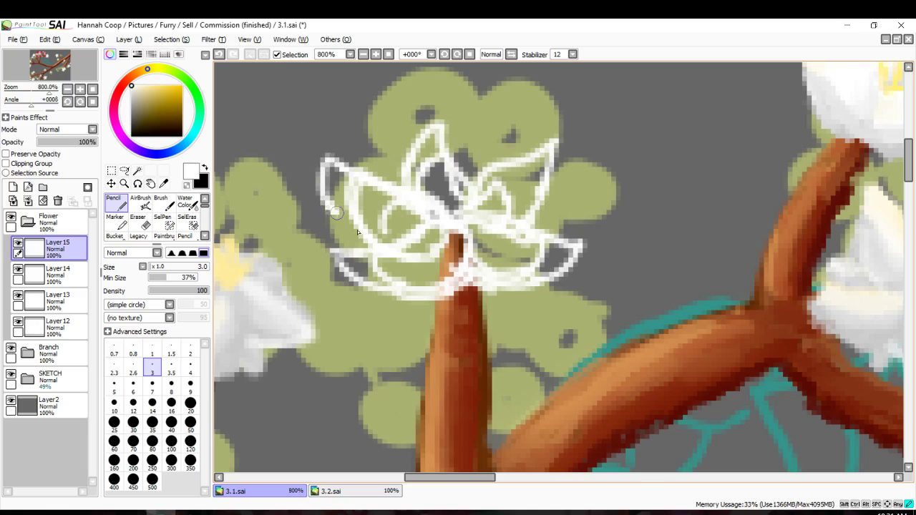
pyautogui.scroll(-6, 325, 211)
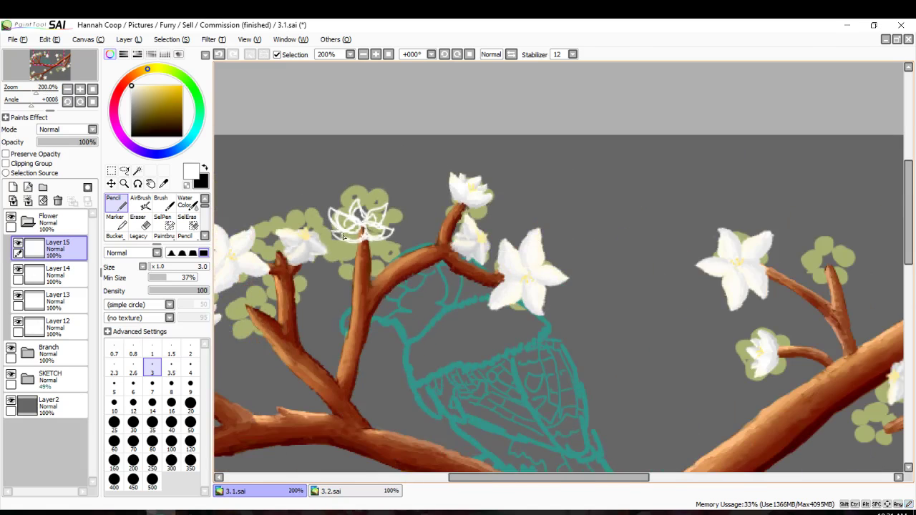
pyautogui.scroll(1, 347, 256)
pyautogui.scroll(5, 347, 256)
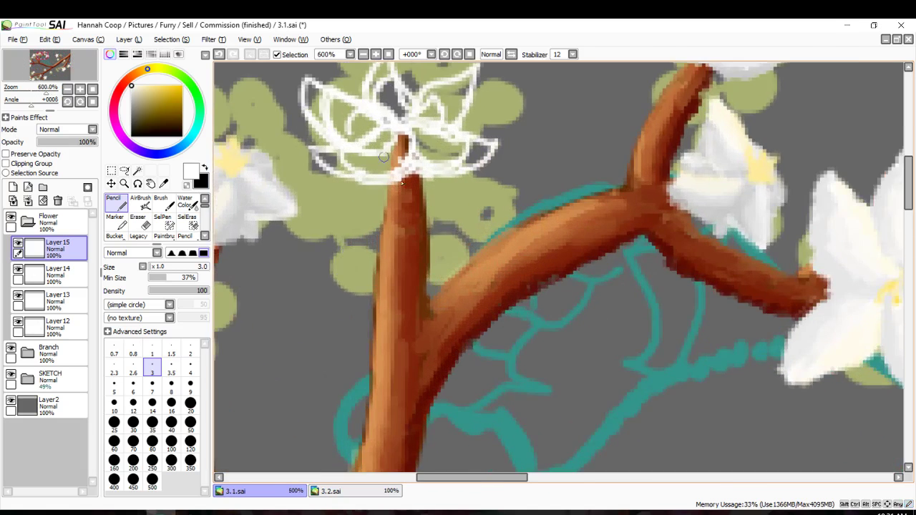
pyautogui.scroll(4, 403, 142)
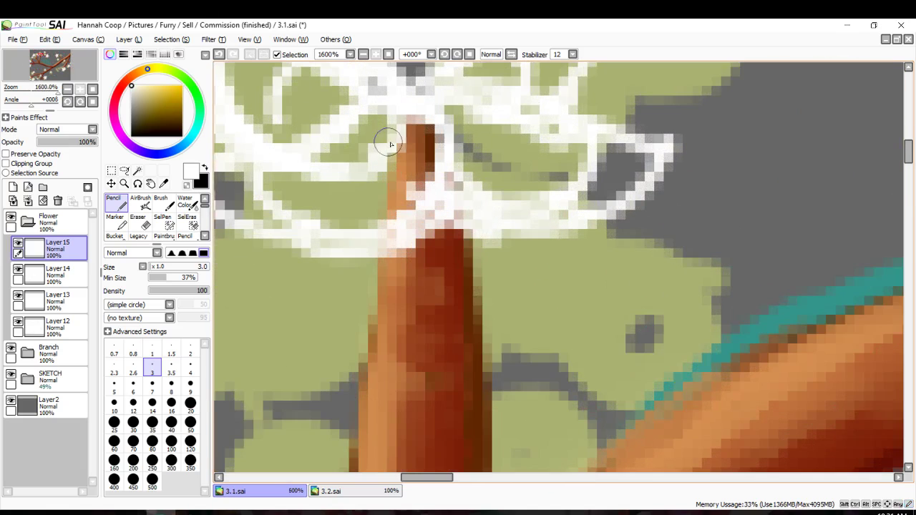
# Add a new layer above Layer15 and choose the Charcoal brush at size 2 with a light grey colour.
pyautogui.moveTo(355, 154); pyautogui.dragTo(393, 211)
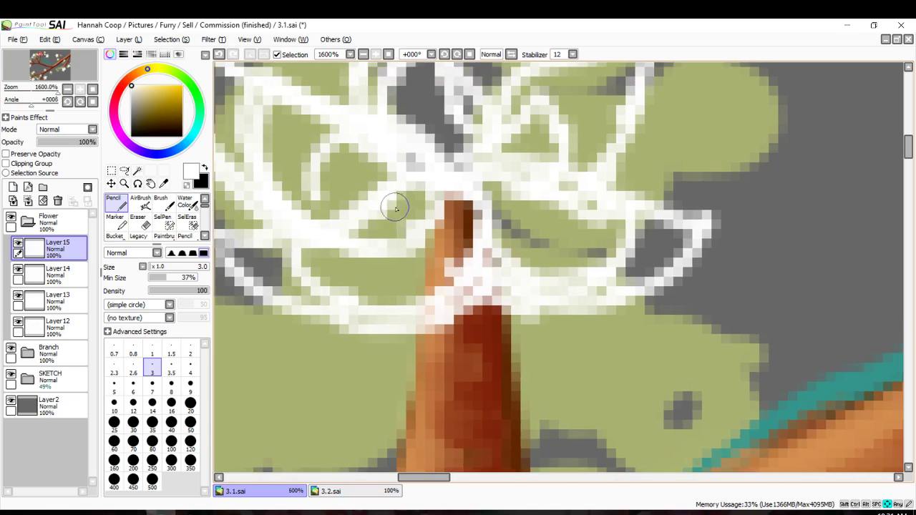
pyautogui.moveTo(274, 261); pyautogui.dragTo(350, 261)
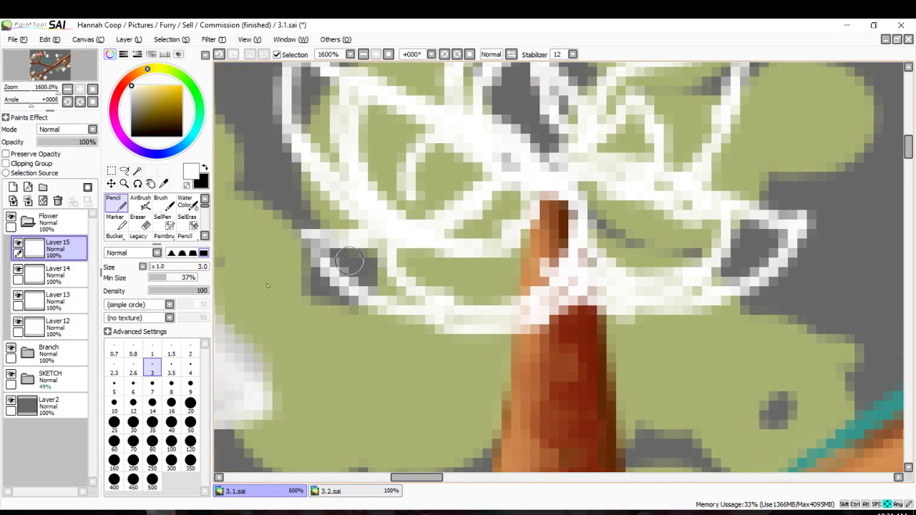
pyautogui.click(13, 187)
pyautogui.moveTo(132, 87); pyautogui.dragTo(131, 93)
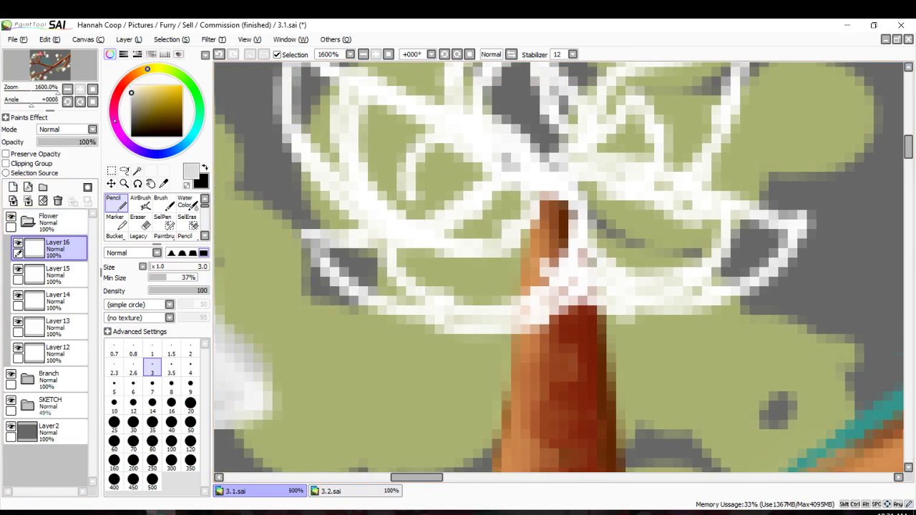
pyautogui.scroll(-1, 125, 240)
pyautogui.click(116, 222)
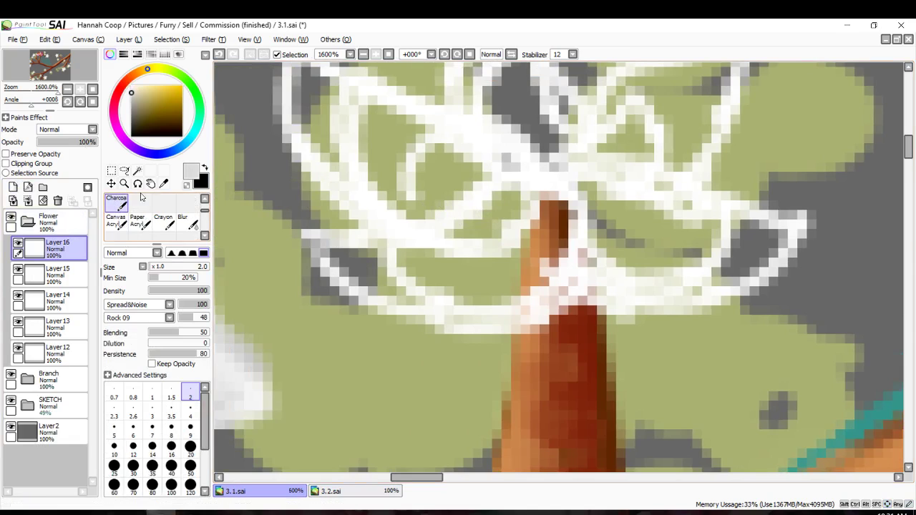
# Paint light grey shading along the petal undersides and around the centre of the new flower on the upright twig.
pyautogui.moveTo(563, 214)
pyautogui.mouseDown()
pyautogui.moveTo(526, 286)
pyautogui.moveTo(558, 236)
pyautogui.moveTo(531, 293)
pyautogui.moveTo(513, 295)
pyautogui.moveTo(576, 225)
pyautogui.moveTo(388, 307)
pyautogui.moveTo(320, 262)
pyautogui.mouseUp()
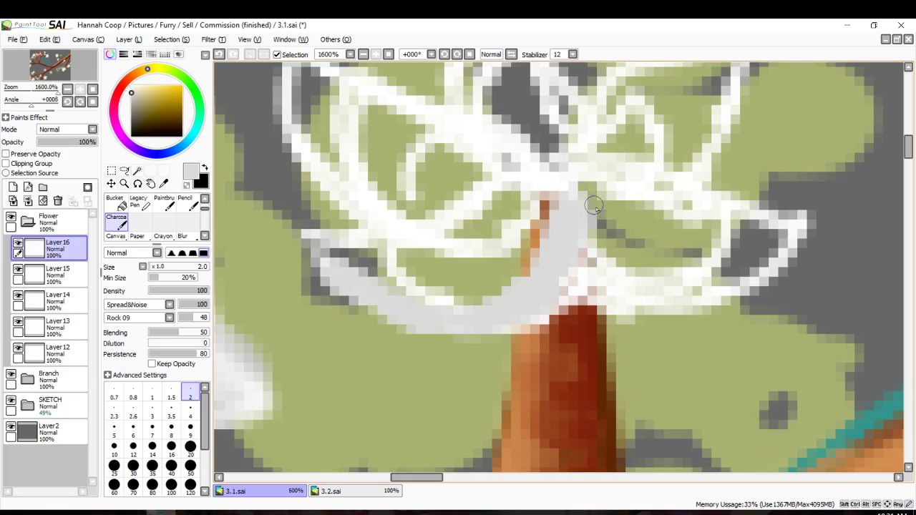
pyautogui.moveTo(594, 241)
pyautogui.mouseDown()
pyautogui.moveTo(566, 178)
pyautogui.moveTo(616, 168)
pyautogui.moveTo(750, 219)
pyautogui.moveTo(702, 279)
pyautogui.moveTo(622, 285)
pyautogui.moveTo(724, 263)
pyautogui.moveTo(767, 231)
pyautogui.mouseUp()
pyautogui.scroll(2, 767, 231)
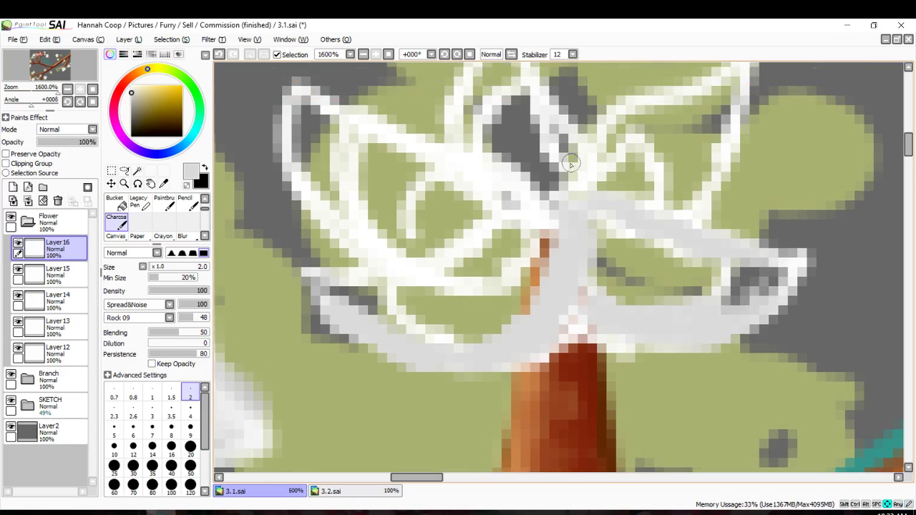
pyautogui.moveTo(590, 212)
pyautogui.mouseDown()
pyautogui.moveTo(682, 203)
pyautogui.moveTo(737, 118)
pyautogui.moveTo(723, 180)
pyautogui.moveTo(576, 265)
pyautogui.mouseUp()
pyautogui.moveTo(316, 226)
pyautogui.mouseDown()
pyautogui.moveTo(394, 272)
pyautogui.moveTo(435, 265)
pyautogui.moveTo(538, 230)
pyautogui.moveTo(555, 211)
pyautogui.moveTo(487, 186)
pyautogui.moveTo(558, 206)
pyautogui.moveTo(567, 159)
pyautogui.moveTo(519, 169)
pyautogui.moveTo(533, 200)
pyautogui.moveTo(619, 192)
pyautogui.moveTo(608, 180)
pyautogui.moveTo(607, 207)
pyautogui.moveTo(592, 222)
pyautogui.moveTo(603, 239)
pyautogui.moveTo(596, 295)
pyautogui.mouseUp()
pyautogui.moveTo(538, 247)
pyautogui.mouseDown()
pyautogui.moveTo(518, 300)
pyautogui.moveTo(511, 256)
pyautogui.mouseUp()
# Switch the colour to white and fill the two lower petals, blending them into the grey shading.
pyautogui.click(131, 85)
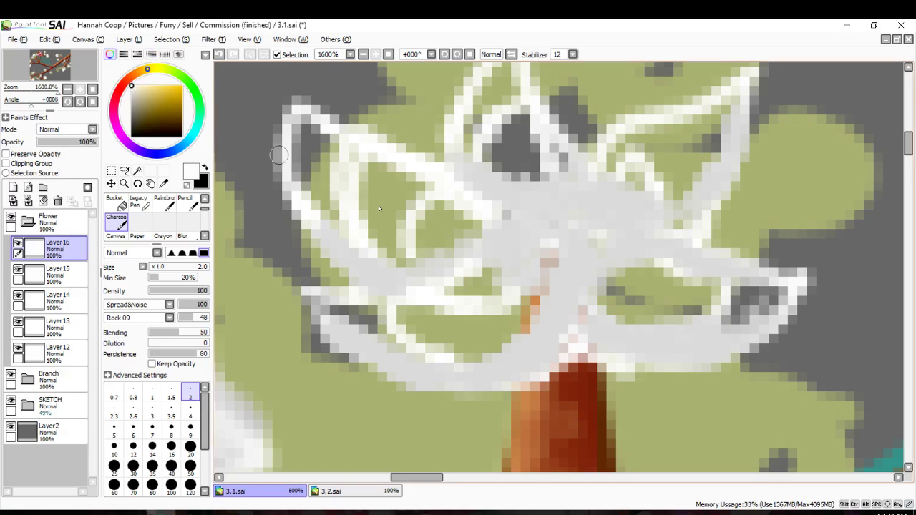
pyautogui.moveTo(465, 278)
pyautogui.mouseDown()
pyautogui.moveTo(535, 245)
pyautogui.moveTo(542, 262)
pyautogui.moveTo(500, 345)
pyautogui.moveTo(367, 324)
pyautogui.moveTo(352, 312)
pyautogui.moveTo(405, 330)
pyautogui.moveTo(482, 321)
pyautogui.moveTo(446, 295)
pyautogui.moveTo(453, 315)
pyautogui.moveTo(526, 261)
pyautogui.moveTo(485, 303)
pyautogui.moveTo(407, 326)
pyautogui.moveTo(349, 314)
pyautogui.moveTo(488, 286)
pyautogui.moveTo(492, 266)
pyautogui.moveTo(478, 315)
pyautogui.mouseUp()
pyautogui.moveTo(501, 268)
pyautogui.mouseDown()
pyautogui.moveTo(502, 313)
pyautogui.moveTo(478, 340)
pyautogui.moveTo(489, 323)
pyautogui.moveTo(373, 305)
pyautogui.moveTo(432, 298)
pyautogui.moveTo(518, 267)
pyautogui.moveTo(458, 287)
pyautogui.mouseUp()
pyautogui.moveTo(265, 288)
pyautogui.mouseDown()
pyautogui.moveTo(296, 286)
pyautogui.moveTo(369, 310)
pyautogui.mouseUp()
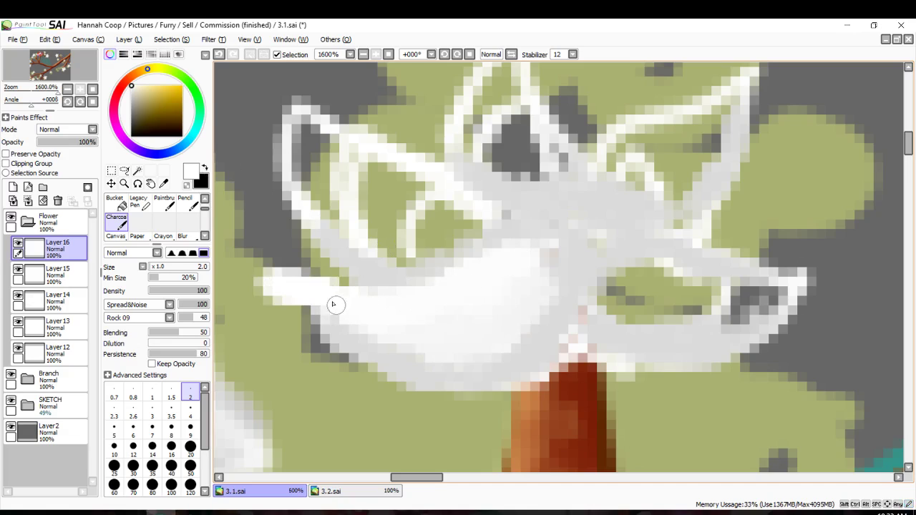
pyautogui.moveTo(441, 314)
pyautogui.mouseDown()
pyautogui.moveTo(448, 341)
pyautogui.moveTo(537, 275)
pyautogui.moveTo(543, 254)
pyautogui.moveTo(512, 323)
pyautogui.moveTo(453, 345)
pyautogui.moveTo(471, 347)
pyautogui.moveTo(332, 319)
pyautogui.moveTo(323, 308)
pyautogui.moveTo(400, 355)
pyautogui.moveTo(469, 337)
pyautogui.mouseUp()
pyautogui.moveTo(556, 279)
pyautogui.mouseDown()
pyautogui.moveTo(515, 335)
pyautogui.moveTo(414, 362)
pyautogui.moveTo(506, 347)
pyautogui.mouseUp()
pyautogui.moveTo(614, 296)
pyautogui.mouseDown()
pyautogui.moveTo(757, 298)
pyautogui.moveTo(680, 295)
pyautogui.moveTo(610, 312)
pyautogui.moveTo(648, 289)
pyautogui.moveTo(652, 299)
pyautogui.moveTo(722, 307)
pyautogui.moveTo(664, 305)
pyautogui.moveTo(725, 312)
pyautogui.moveTo(790, 294)
pyautogui.moveTo(675, 270)
pyautogui.moveTo(617, 285)
pyautogui.moveTo(609, 304)
pyautogui.moveTo(612, 321)
pyautogui.moveTo(677, 324)
pyautogui.moveTo(668, 334)
pyautogui.moveTo(604, 325)
pyautogui.moveTo(711, 327)
pyautogui.moveTo(786, 299)
pyautogui.moveTo(656, 315)
pyautogui.moveTo(594, 234)
pyautogui.moveTo(613, 318)
pyautogui.moveTo(621, 308)
pyautogui.moveTo(583, 237)
pyautogui.mouseUp()
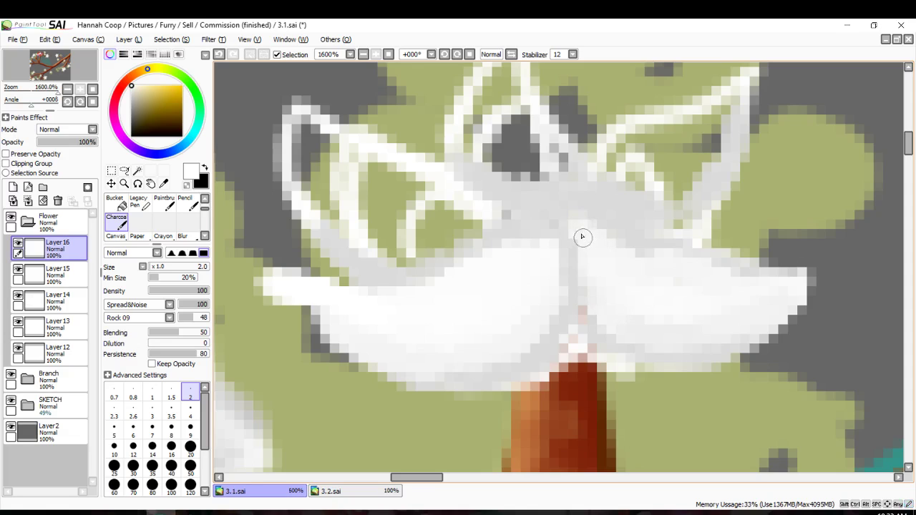
pyautogui.moveTo(528, 271)
pyautogui.mouseDown()
pyautogui.moveTo(552, 233)
pyautogui.moveTo(509, 253)
pyautogui.mouseUp()
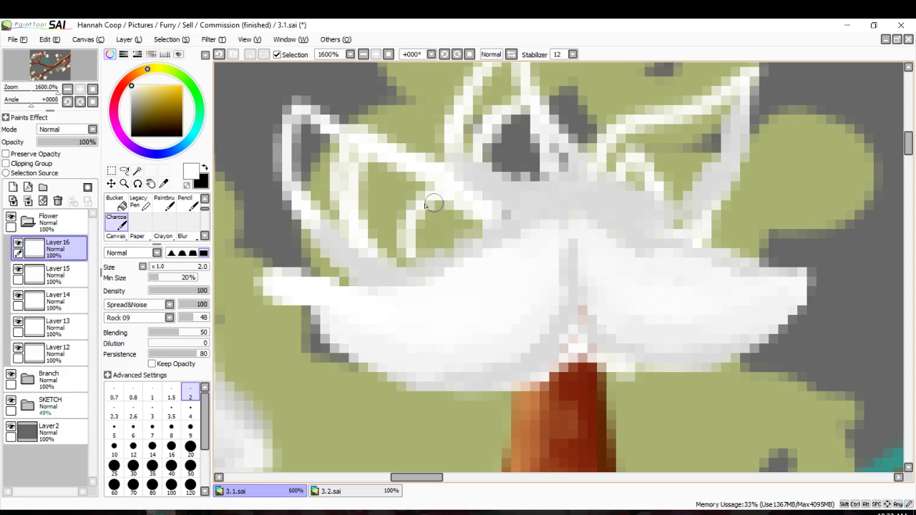
# Fill the upper-left, top and upper-right petals with white, leaving grey shading at their bases.
pyautogui.moveTo(304, 148)
pyautogui.mouseDown()
pyautogui.moveTo(338, 221)
pyautogui.moveTo(393, 235)
pyautogui.moveTo(459, 228)
pyautogui.moveTo(533, 204)
pyautogui.mouseUp()
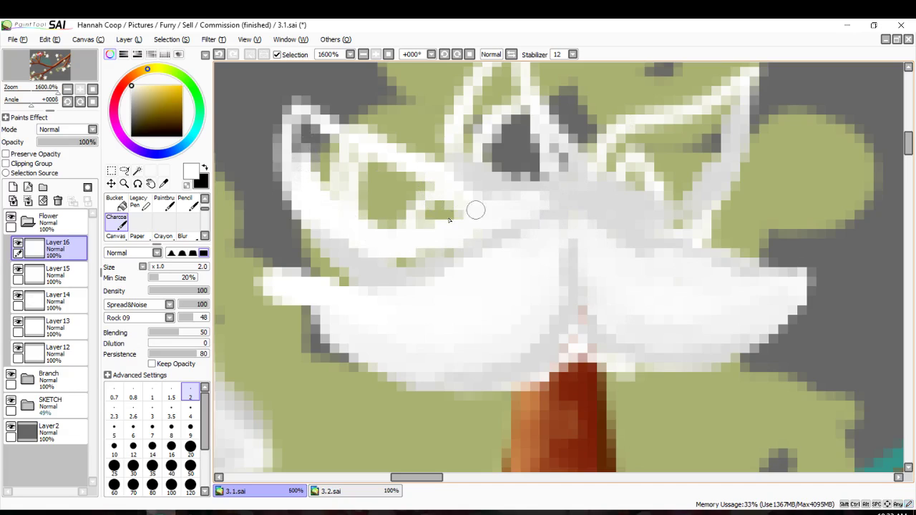
pyautogui.moveTo(475, 208)
pyautogui.mouseDown()
pyautogui.moveTo(390, 229)
pyautogui.moveTo(418, 251)
pyautogui.moveTo(504, 215)
pyautogui.moveTo(364, 185)
pyautogui.moveTo(454, 205)
pyautogui.moveTo(316, 122)
pyautogui.moveTo(339, 202)
pyautogui.moveTo(320, 141)
pyautogui.moveTo(305, 123)
pyautogui.moveTo(323, 177)
pyautogui.moveTo(312, 119)
pyautogui.moveTo(322, 180)
pyautogui.moveTo(382, 226)
pyautogui.moveTo(382, 189)
pyautogui.moveTo(440, 193)
pyautogui.moveTo(359, 162)
pyautogui.moveTo(338, 167)
pyautogui.moveTo(440, 211)
pyautogui.mouseUp()
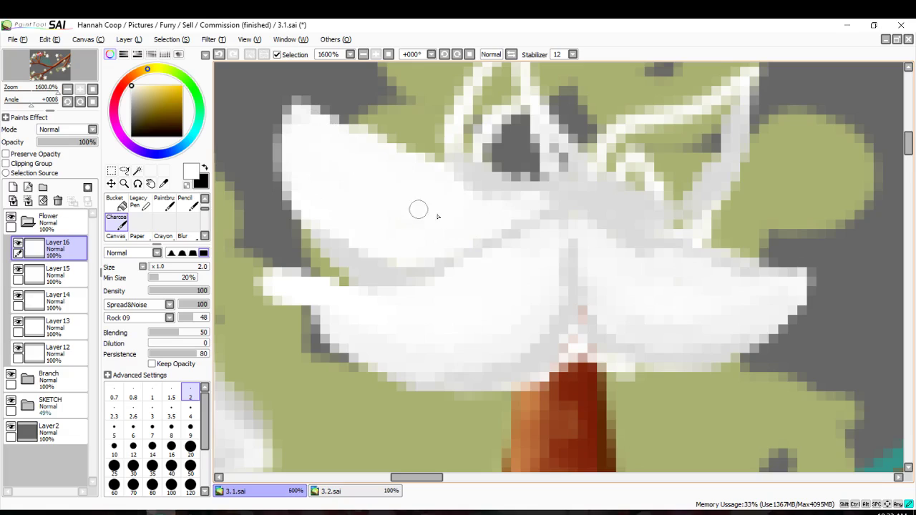
pyautogui.scroll(1, 389, 218)
pyautogui.moveTo(494, 143)
pyautogui.mouseDown()
pyautogui.moveTo(523, 148)
pyautogui.moveTo(553, 200)
pyautogui.moveTo(472, 181)
pyautogui.moveTo(502, 203)
pyautogui.moveTo(550, 207)
pyautogui.moveTo(489, 172)
pyautogui.moveTo(498, 115)
pyautogui.moveTo(478, 160)
pyautogui.mouseUp()
pyautogui.moveTo(665, 176)
pyautogui.mouseDown()
pyautogui.moveTo(601, 212)
pyautogui.moveTo(635, 228)
pyautogui.moveTo(718, 170)
pyautogui.moveTo(698, 213)
pyautogui.moveTo(711, 195)
pyautogui.moveTo(656, 232)
pyautogui.moveTo(721, 173)
pyautogui.moveTo(713, 191)
pyautogui.moveTo(728, 128)
pyautogui.moveTo(666, 211)
pyautogui.moveTo(622, 222)
pyautogui.moveTo(620, 198)
pyautogui.mouseUp()
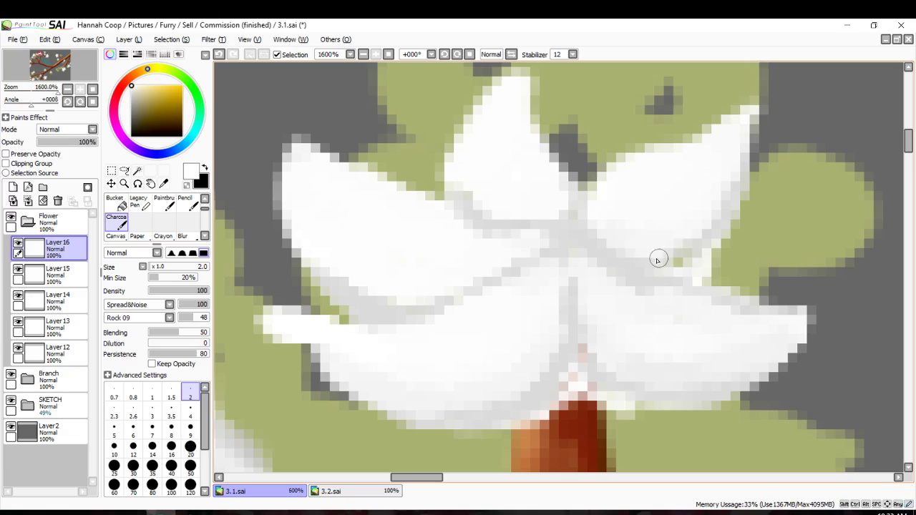
pyautogui.click(54, 275)
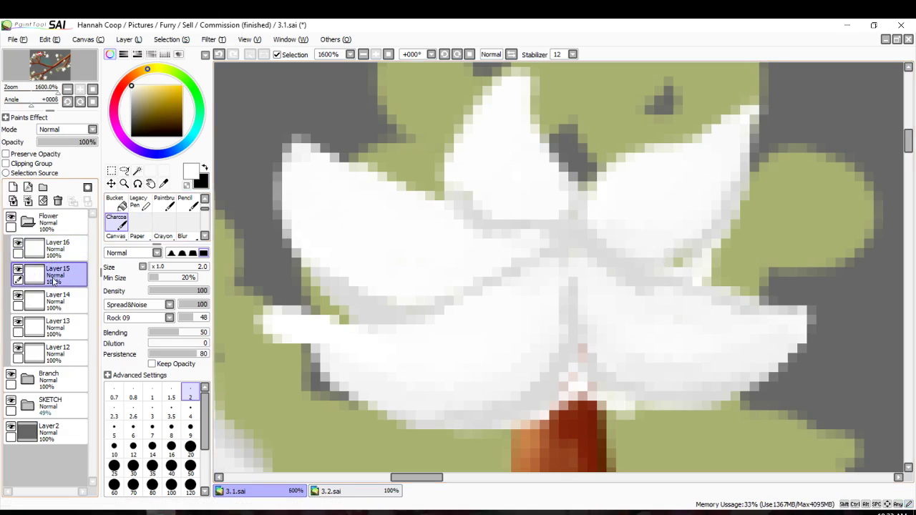
pyautogui.scroll(2, 118, 209)
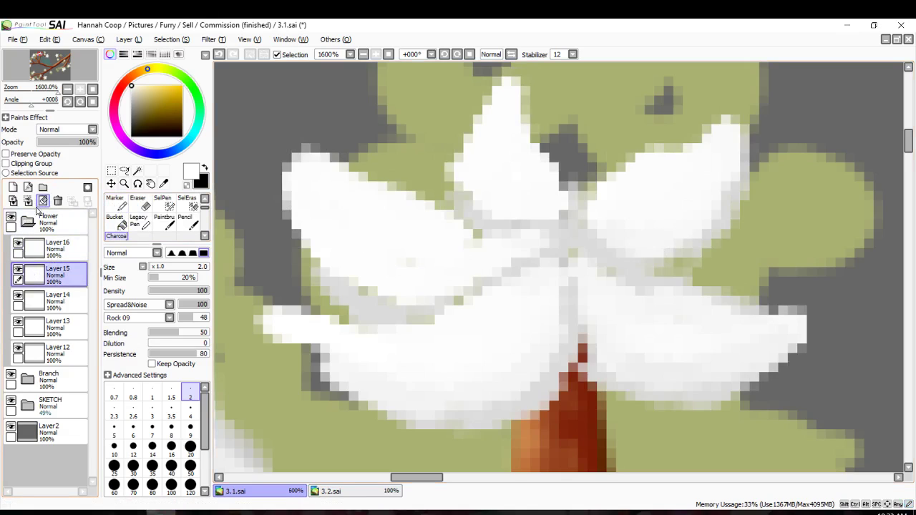
pyautogui.hotkey('ctrl', 'z')
pyautogui.hotkey('ctrl', 'y')
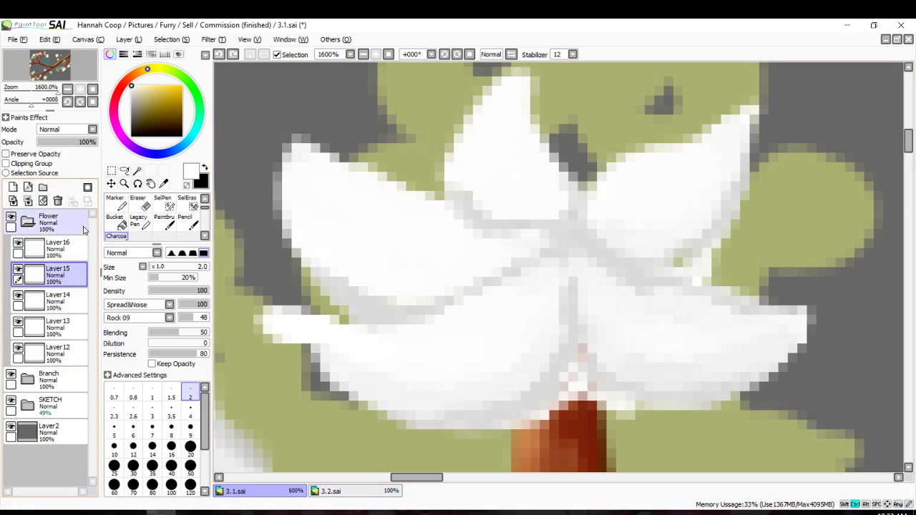
# Erase the stray outline strokes on Layer15 around the twig tip and beneath the upper-right petal.
pyautogui.click(139, 203)
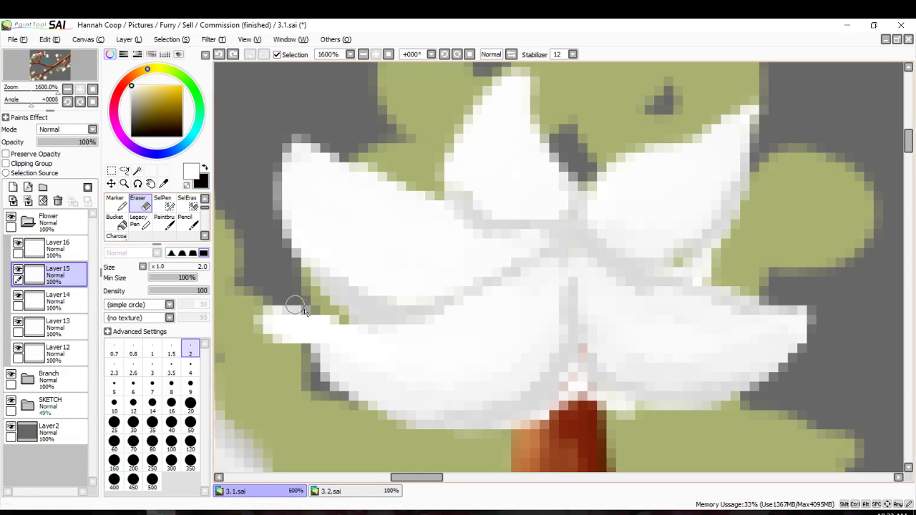
pyautogui.moveTo(496, 450)
pyautogui.mouseDown()
pyautogui.moveTo(543, 433)
pyautogui.moveTo(522, 438)
pyautogui.moveTo(572, 380)
pyautogui.moveTo(625, 417)
pyautogui.mouseUp()
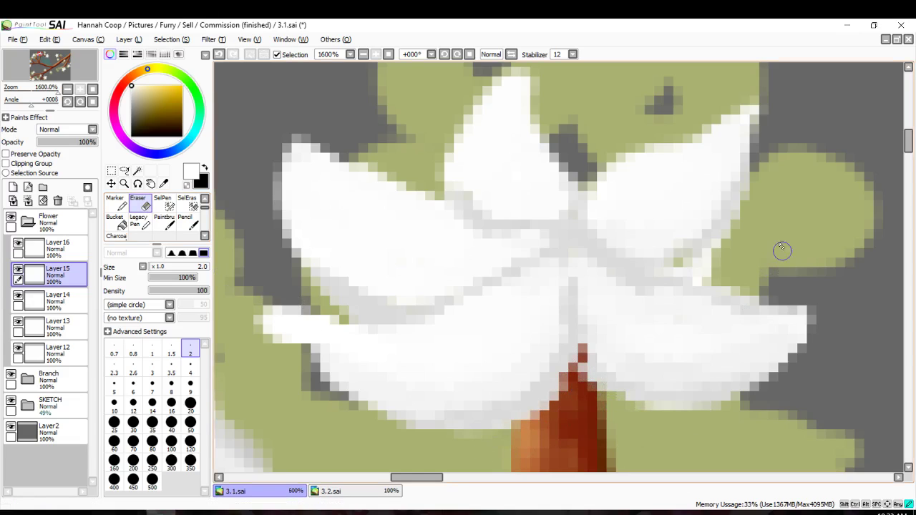
pyautogui.moveTo(725, 250)
pyautogui.mouseDown()
pyautogui.moveTo(711, 272)
pyautogui.moveTo(634, 265)
pyautogui.mouseUp()
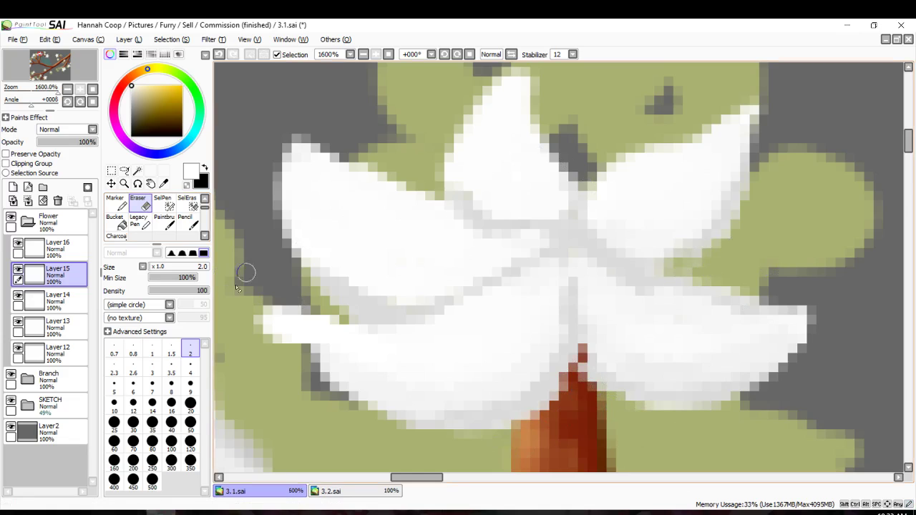
# Compare the fill with the outline by toggling Layer16, and erase the white overshoot at the lower-left petal's tip on Layer16.
pyautogui.click(18, 243)
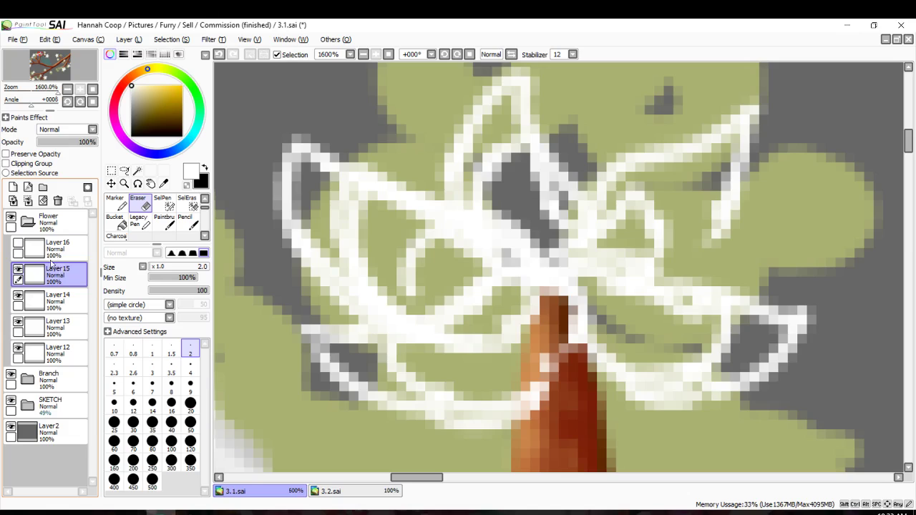
pyautogui.click(50, 247)
pyautogui.click(17, 243)
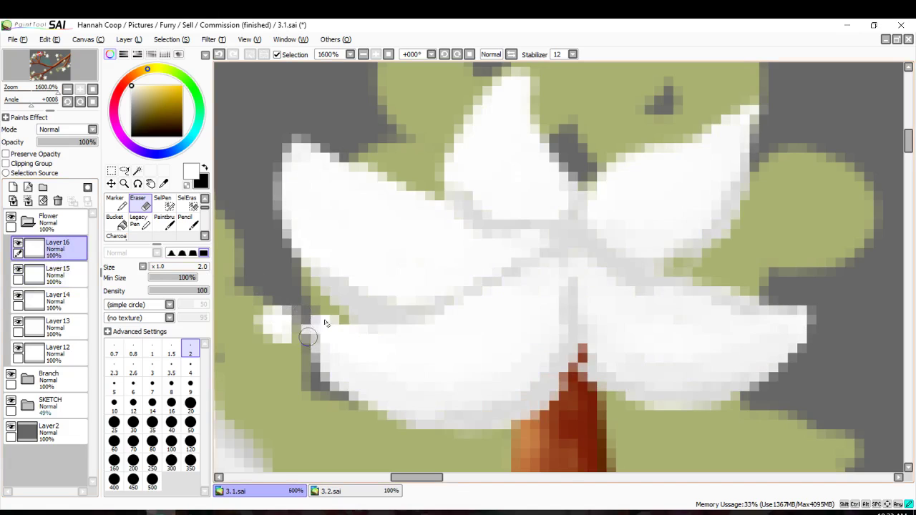
pyautogui.moveTo(319, 325); pyautogui.dragTo(259, 319)
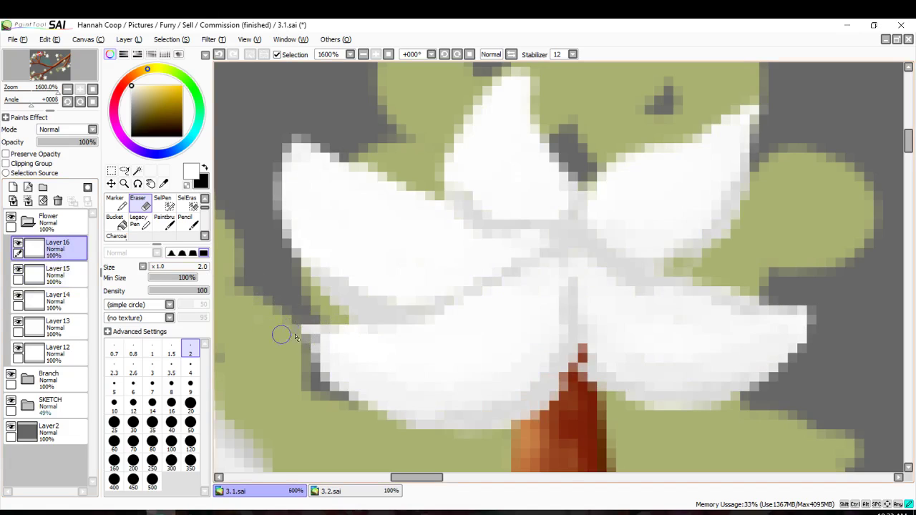
# Choose a pale cream yellow for the Charcoal brush and make Layer16 the active layer.
pyautogui.click(50, 222)
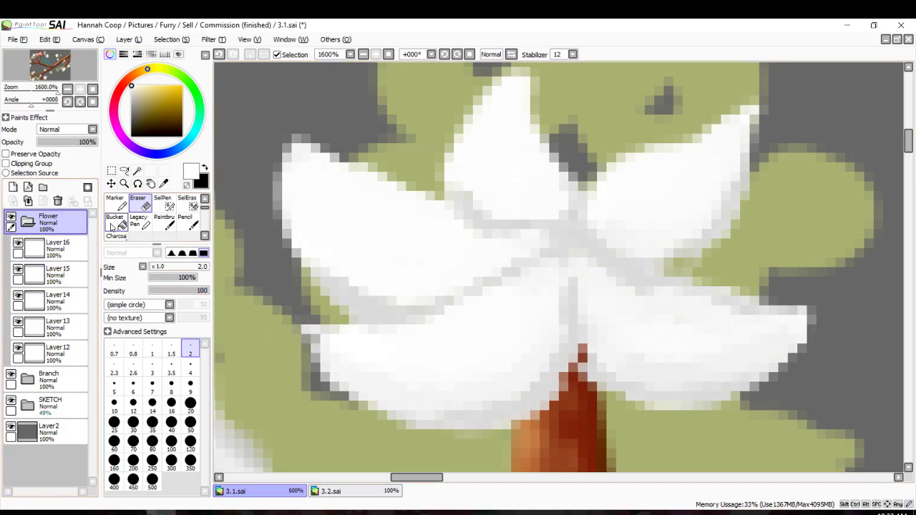
pyautogui.moveTo(128, 131); pyautogui.dragTo(143, 86)
pyautogui.scroll(-2, 161, 214)
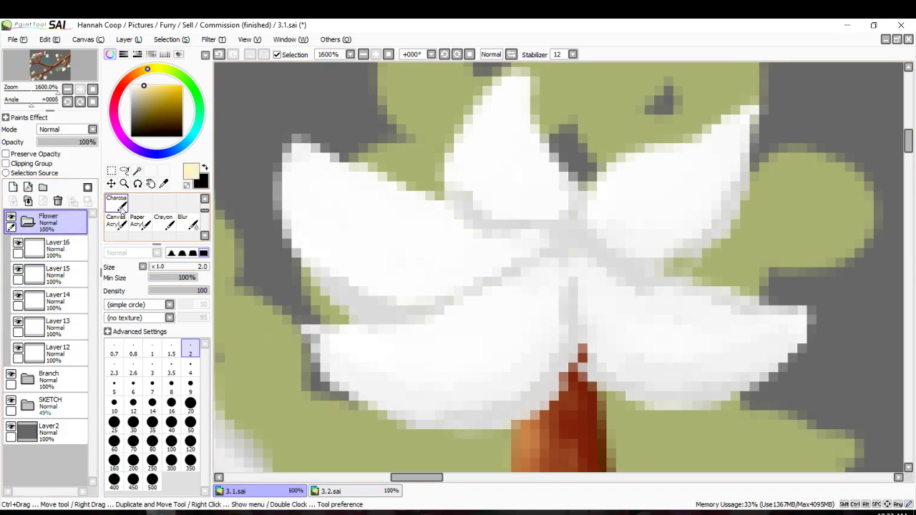
pyautogui.click(164, 226)
pyautogui.scroll(2, 161, 218)
pyautogui.click(116, 236)
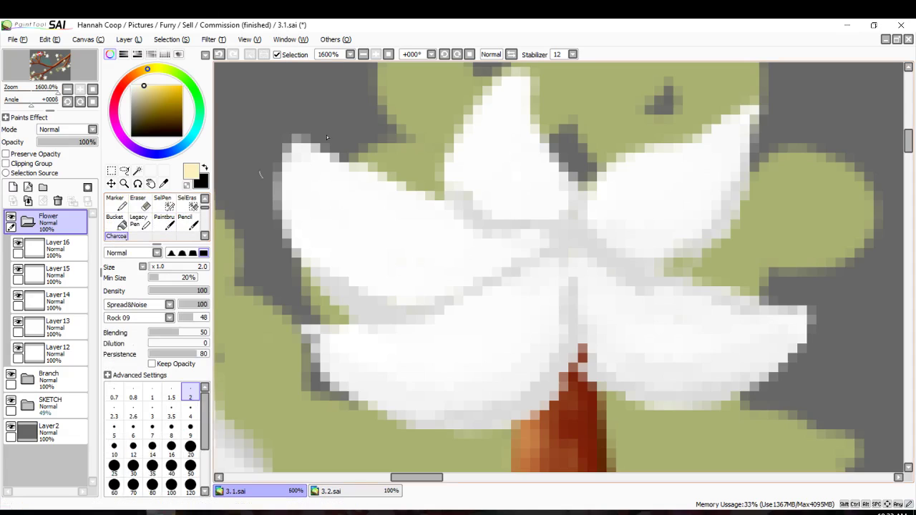
pyautogui.click(53, 247)
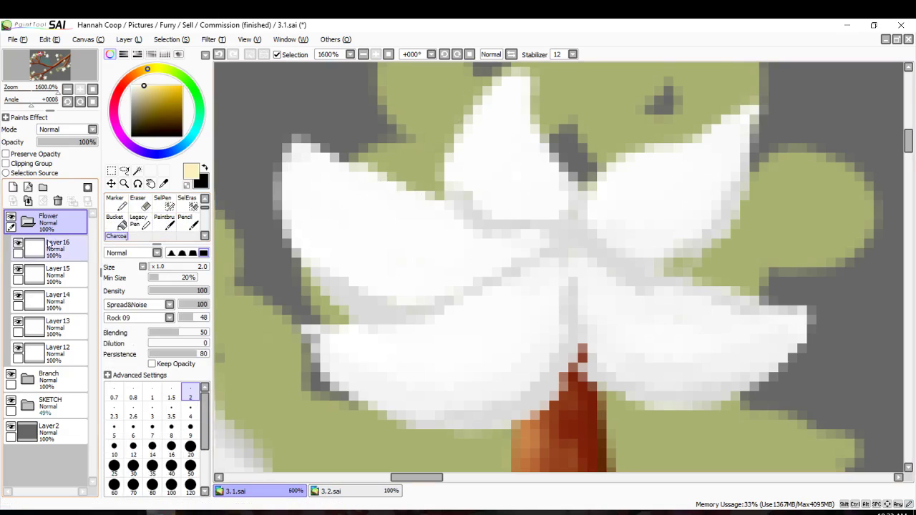
# Tint the upper edge of the upper-left petal and the left side of the top petal with pale cream.
pyautogui.moveTo(394, 203); pyautogui.dragTo(313, 165)
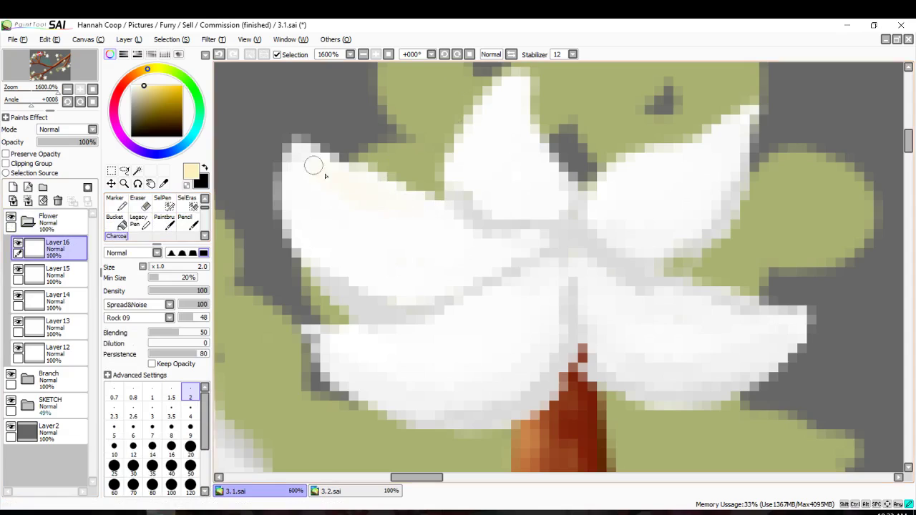
pyautogui.moveTo(444, 224); pyautogui.dragTo(530, 240)
pyautogui.moveTo(304, 148)
pyautogui.mouseDown()
pyautogui.moveTo(360, 187)
pyautogui.moveTo(445, 220)
pyautogui.mouseUp()
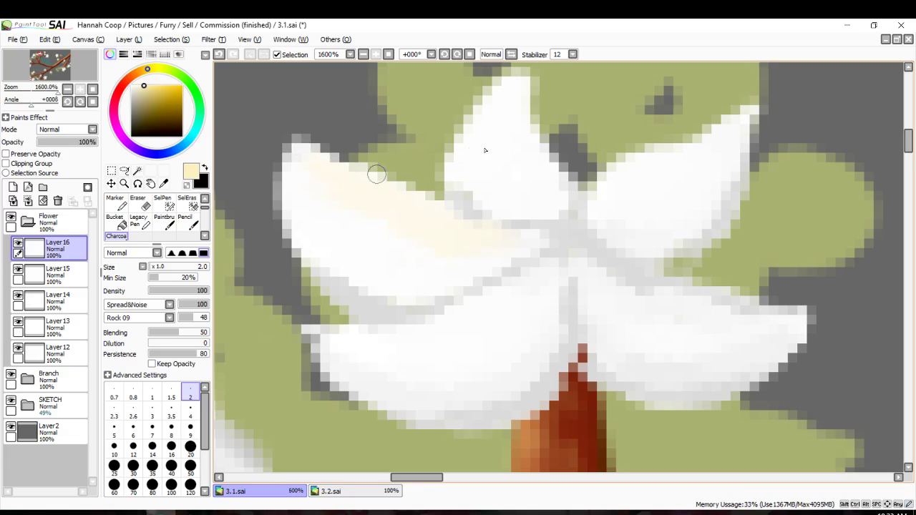
pyautogui.moveTo(507, 87); pyautogui.dragTo(466, 153)
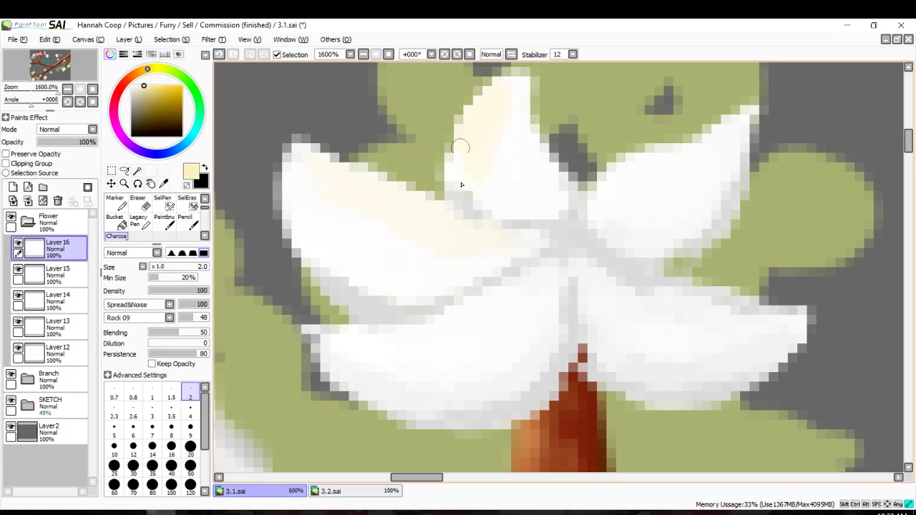
pyautogui.moveTo(461, 185); pyautogui.dragTo(510, 125)
# Extend the cream tint over the tip and middle of the upper-left petal and blend it towards the flower's centre.
pyautogui.moveTo(325, 261)
pyautogui.mouseDown()
pyautogui.moveTo(303, 172)
pyautogui.moveTo(341, 232)
pyautogui.moveTo(304, 220)
pyautogui.moveTo(334, 192)
pyautogui.mouseUp()
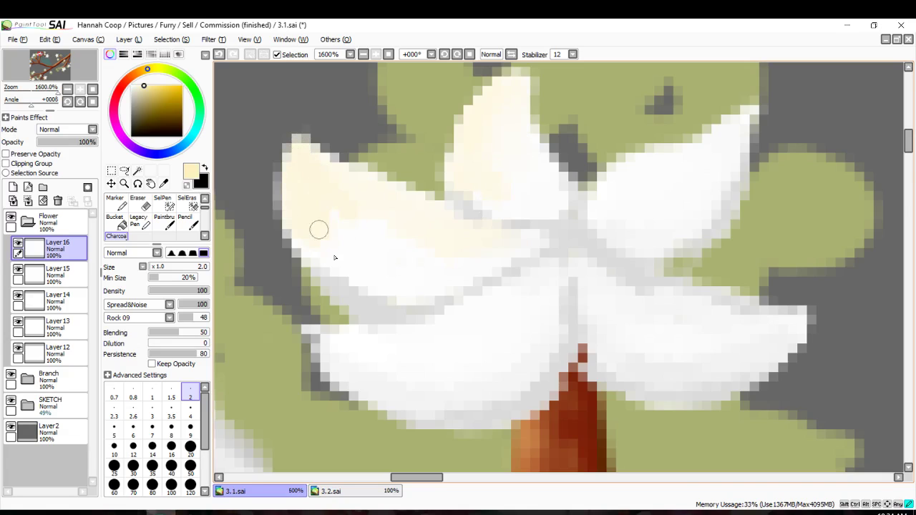
pyautogui.moveTo(354, 224); pyautogui.dragTo(373, 233)
pyautogui.moveTo(323, 209); pyautogui.dragTo(389, 238)
pyautogui.moveTo(472, 253); pyautogui.dragTo(431, 246)
pyautogui.moveTo(326, 228); pyautogui.dragTo(299, 212)
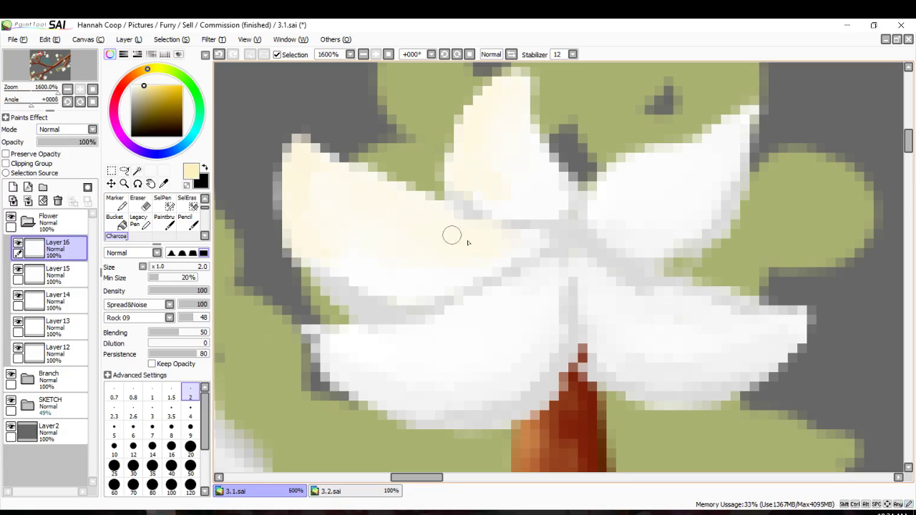
pyautogui.moveTo(516, 237); pyautogui.dragTo(419, 234)
pyautogui.moveTo(500, 245)
pyautogui.mouseDown()
pyautogui.moveTo(408, 243)
pyautogui.moveTo(484, 255)
pyautogui.mouseUp()
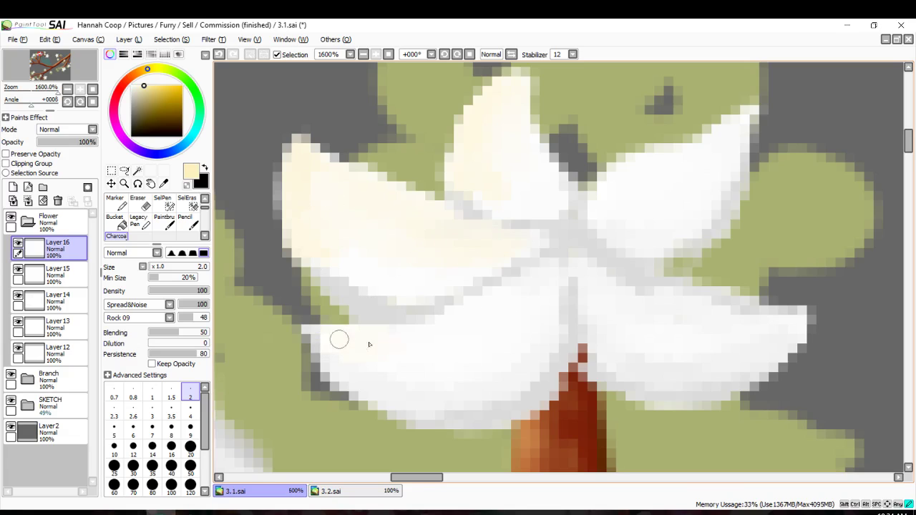
# Tint the upper part of the lower-left petal with pale cream and check the flower within the whole painting.
pyautogui.moveTo(369, 344); pyautogui.dragTo(384, 347)
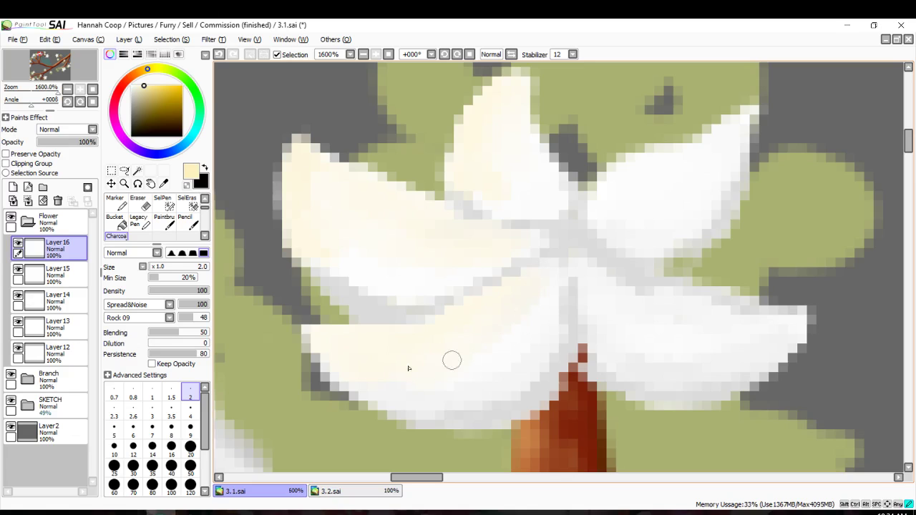
pyautogui.scroll(-8, 348, 351)
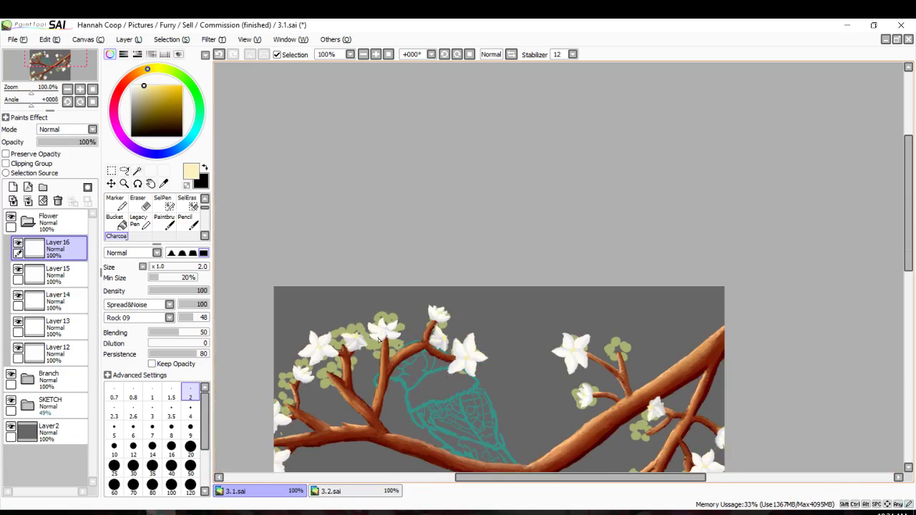
pyautogui.scroll(8, 379, 342)
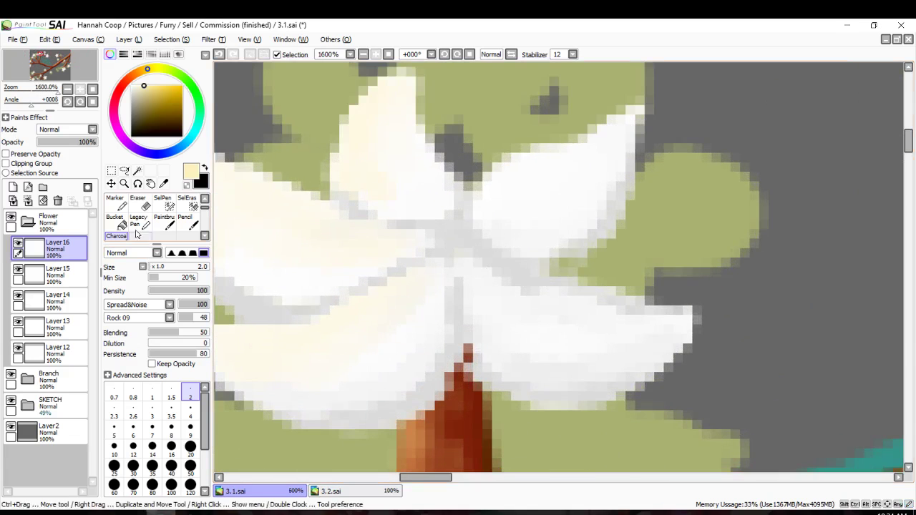
# Tint the lower-right petal and the upper edge of the upper-right petal with pale cream using the Paintbrush.
pyautogui.click(164, 222)
pyautogui.moveTo(463, 281); pyautogui.dragTo(483, 299)
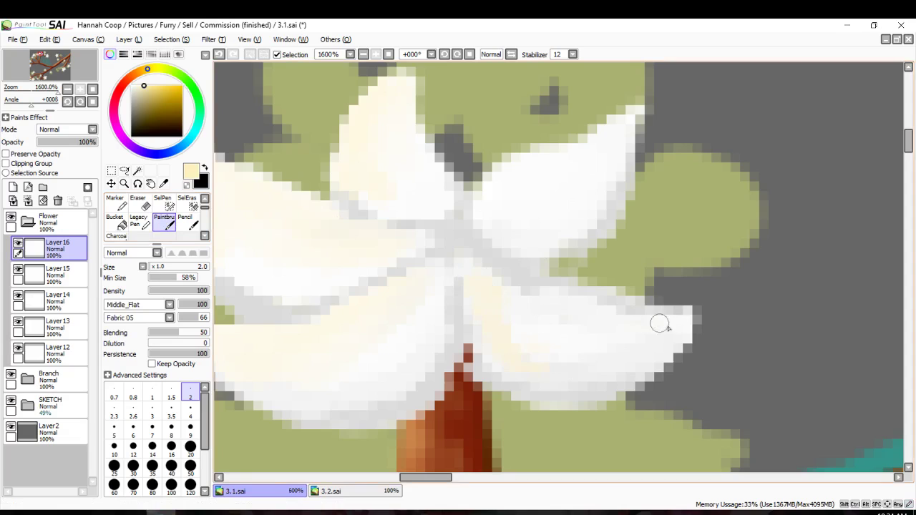
pyautogui.moveTo(659, 324); pyautogui.dragTo(671, 316)
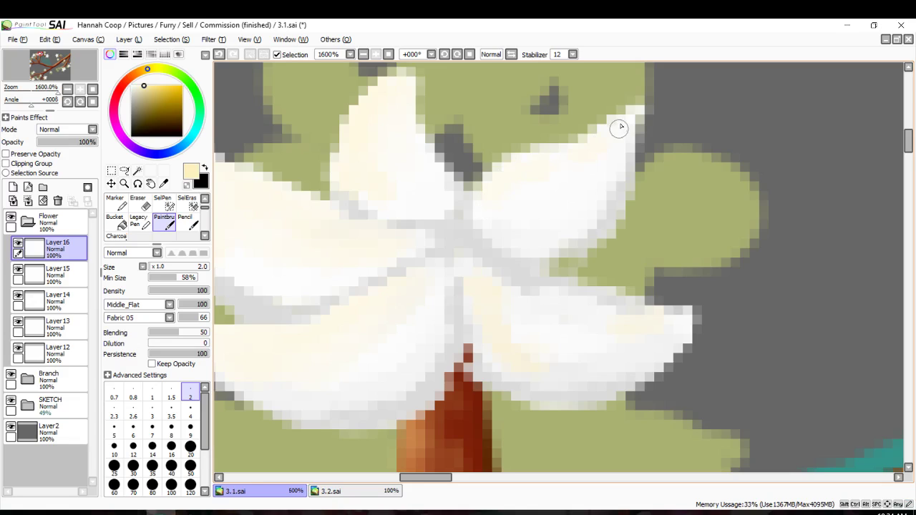
pyautogui.moveTo(488, 211); pyautogui.dragTo(530, 185)
# Shade the base of the top petal in light grey and soften it with near-white.
pyautogui.moveTo(124, 118); pyautogui.dragTo(129, 84)
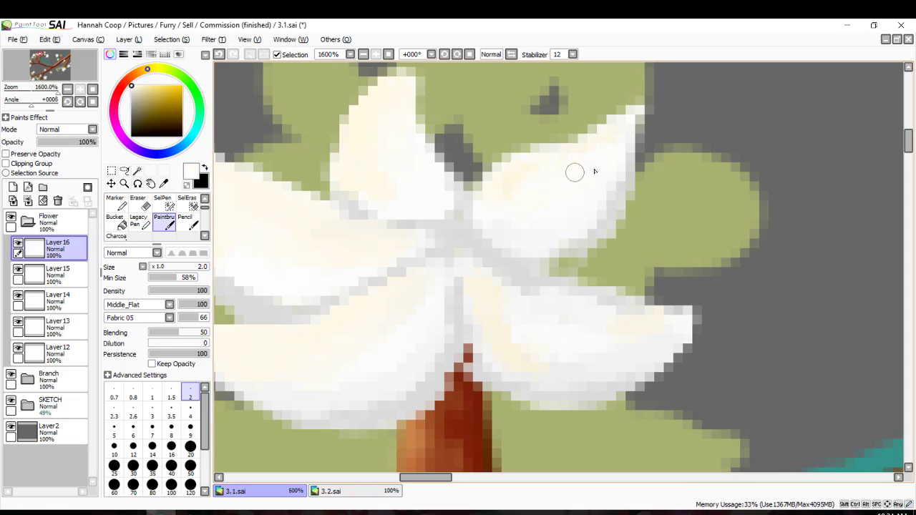
pyautogui.click(139, 97)
pyautogui.moveTo(139, 96)
pyautogui.mouseDown()
pyautogui.moveTo(130, 90)
pyautogui.moveTo(131, 98)
pyautogui.mouseUp()
pyautogui.moveTo(446, 203)
pyautogui.mouseDown()
pyautogui.moveTo(399, 215)
pyautogui.moveTo(370, 209)
pyautogui.moveTo(390, 220)
pyautogui.moveTo(354, 204)
pyautogui.moveTo(415, 216)
pyautogui.moveTo(435, 207)
pyautogui.moveTo(391, 206)
pyautogui.moveTo(419, 208)
pyautogui.mouseUp()
pyautogui.moveTo(132, 96); pyautogui.dragTo(131, 88)
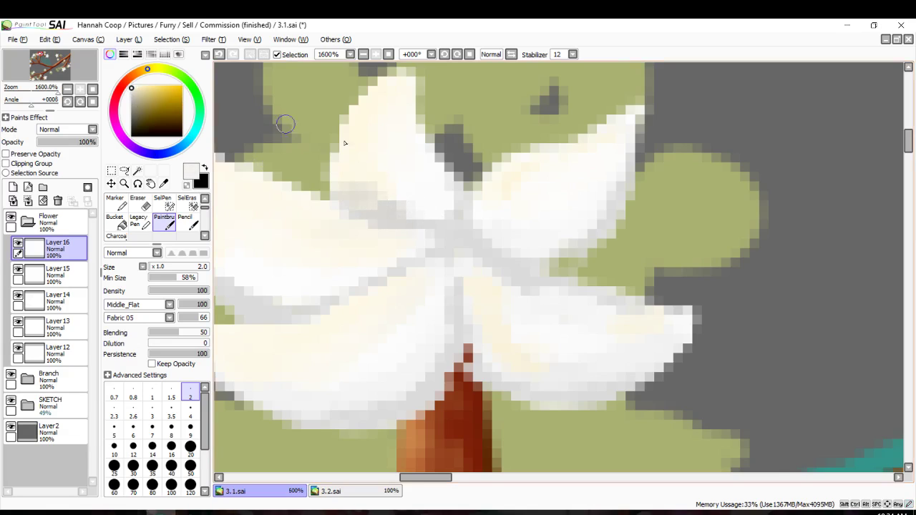
pyautogui.moveTo(419, 199); pyautogui.dragTo(360, 191)
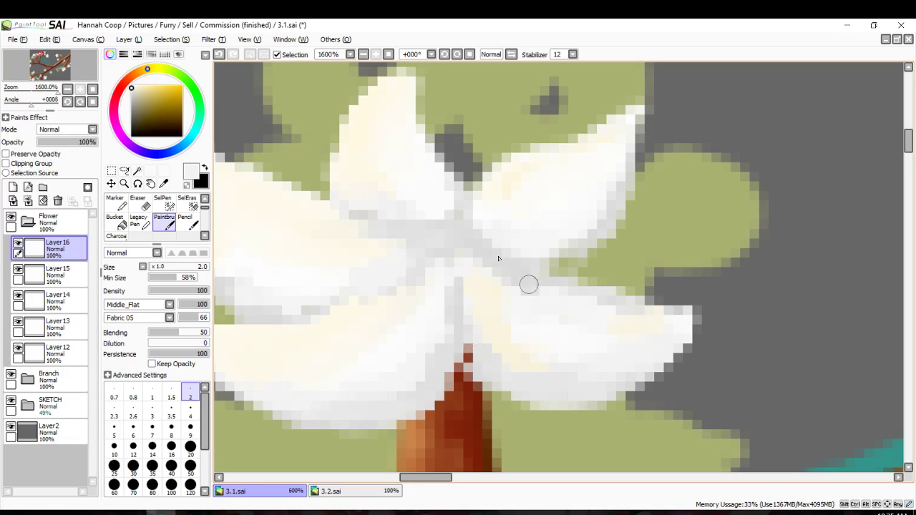
# Paint a pale cream centre with stamens in the middle of the flower using the Pencil at size 1.5.
pyautogui.scroll(-6, 446, 231)
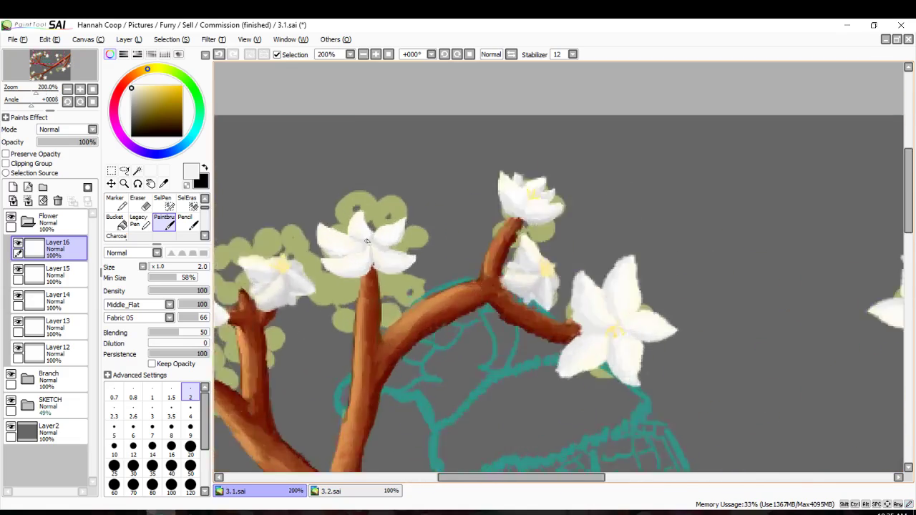
pyautogui.scroll(4, 367, 241)
pyautogui.scroll(-7, 376, 270)
pyautogui.scroll(3, 302, 306)
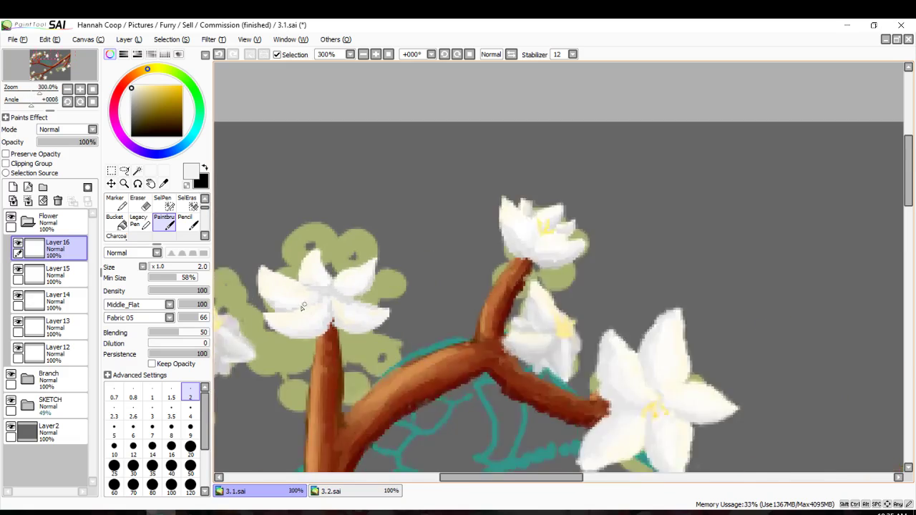
pyautogui.scroll(3, 302, 307)
pyautogui.moveTo(170, 95)
pyautogui.mouseDown()
pyautogui.moveTo(163, 78)
pyautogui.moveTo(144, 85)
pyautogui.mouseUp()
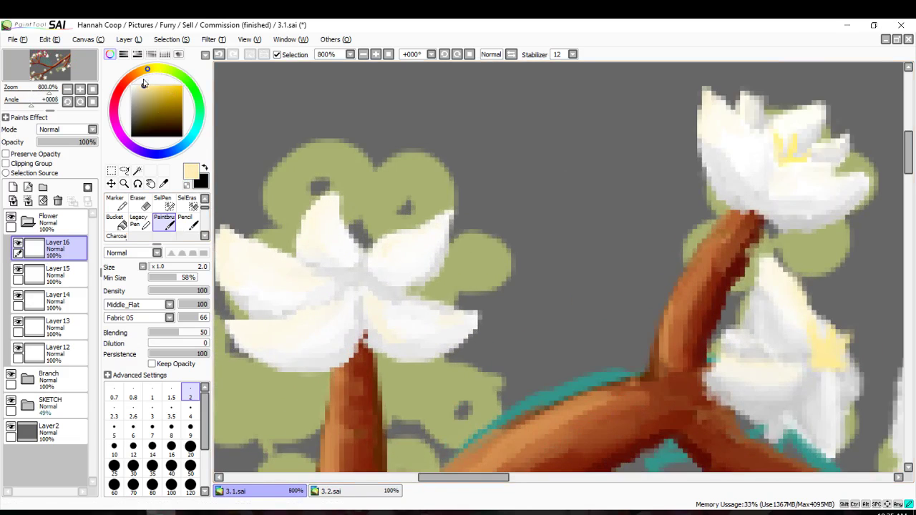
pyautogui.click(187, 223)
pyautogui.scroll(1, 136, 206)
pyautogui.click(115, 203)
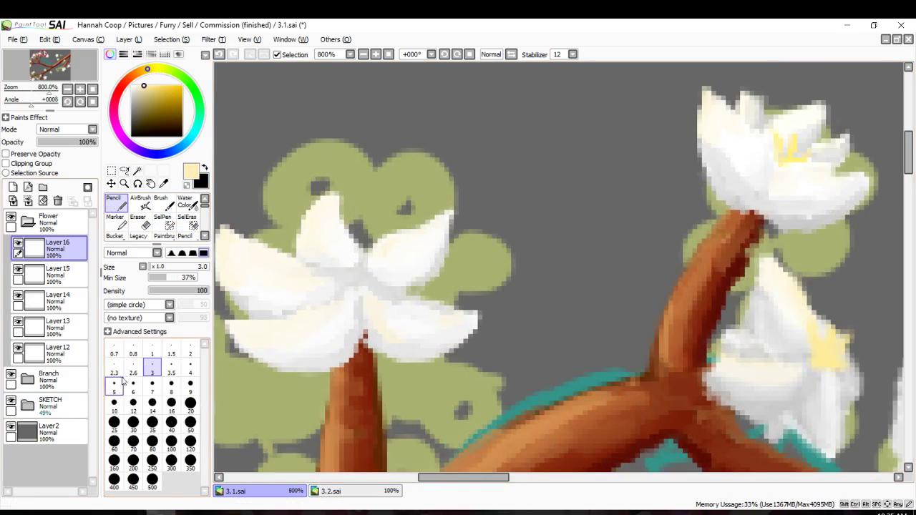
pyautogui.click(171, 349)
pyautogui.scroll(2, 360, 261)
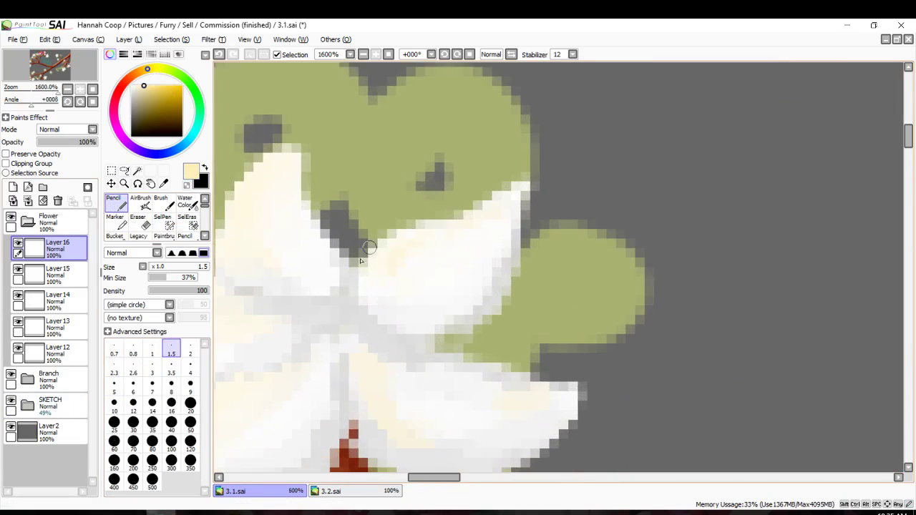
pyautogui.moveTo(332, 317)
pyautogui.mouseDown()
pyautogui.moveTo(276, 273)
pyautogui.moveTo(338, 317)
pyautogui.moveTo(333, 274)
pyautogui.moveTo(340, 316)
pyautogui.moveTo(356, 309)
pyautogui.moveTo(326, 323)
pyautogui.moveTo(348, 308)
pyautogui.moveTo(353, 276)
pyautogui.moveTo(322, 336)
pyautogui.moveTo(336, 327)
pyautogui.moveTo(286, 296)
pyautogui.mouseUp()
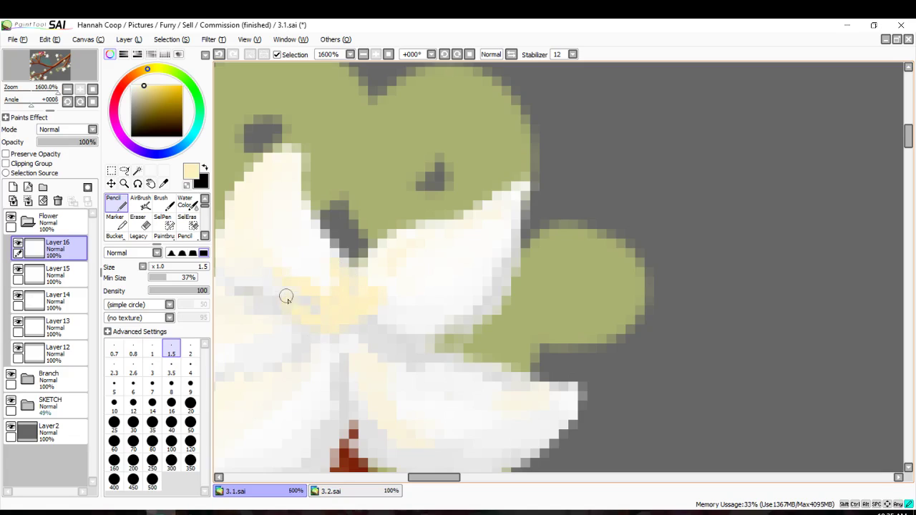
pyautogui.moveTo(337, 316)
pyautogui.mouseDown()
pyautogui.moveTo(383, 333)
pyautogui.moveTo(351, 311)
pyautogui.moveTo(369, 123)
pyautogui.moveTo(448, 139)
pyautogui.mouseUp()
pyautogui.scroll(-8, 355, 331)
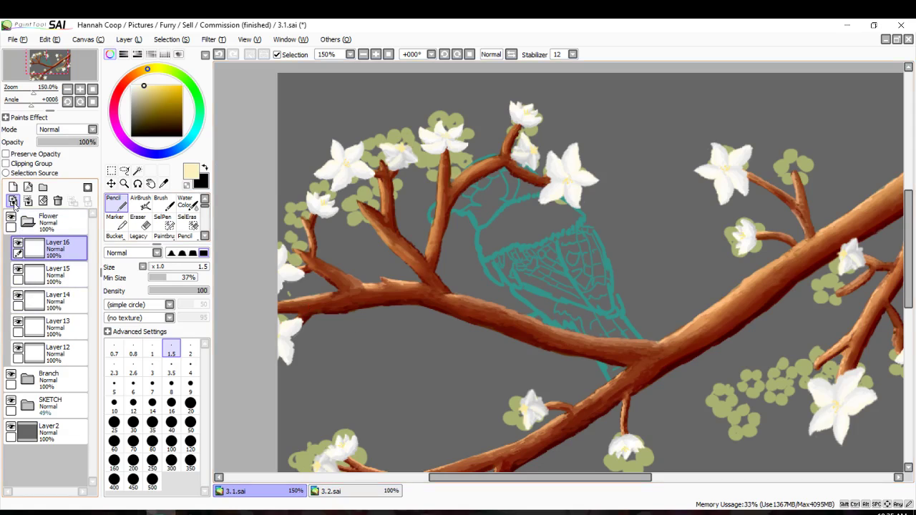
pyautogui.click(113, 173)
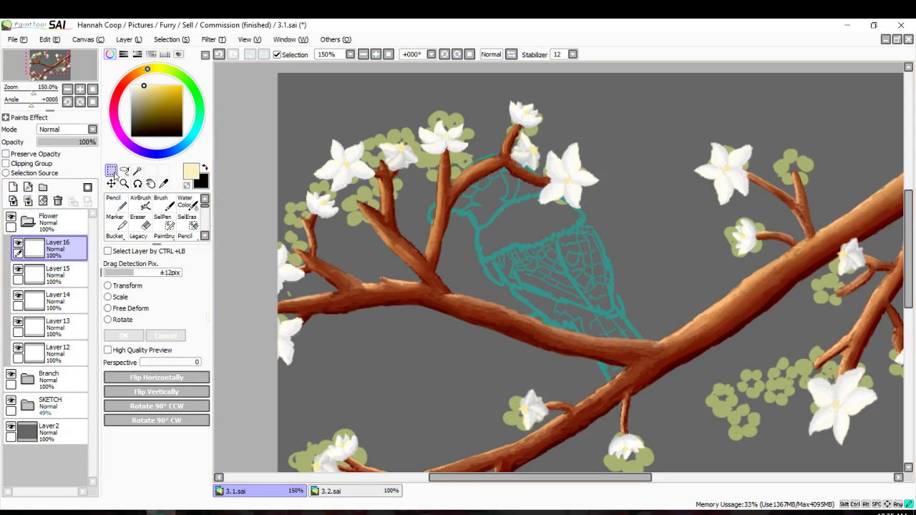
pyautogui.click(124, 172)
pyautogui.click(113, 171)
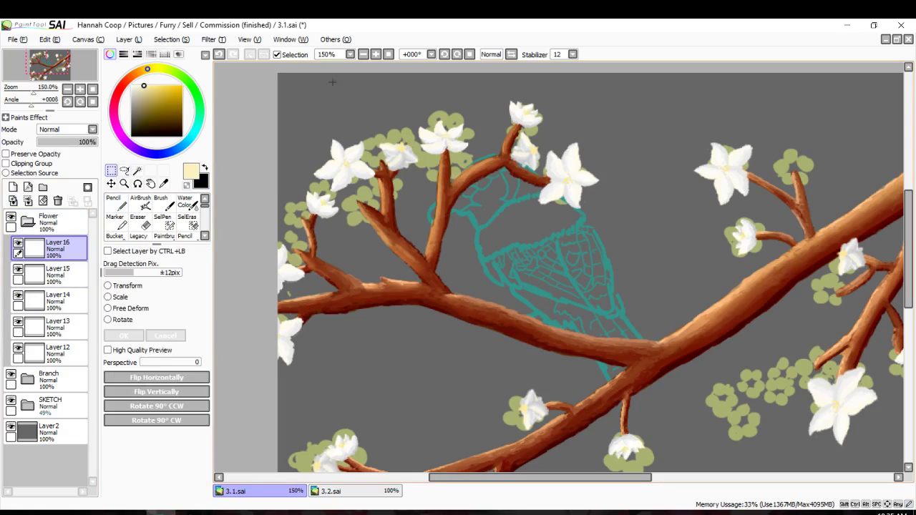
pyautogui.click(108, 296)
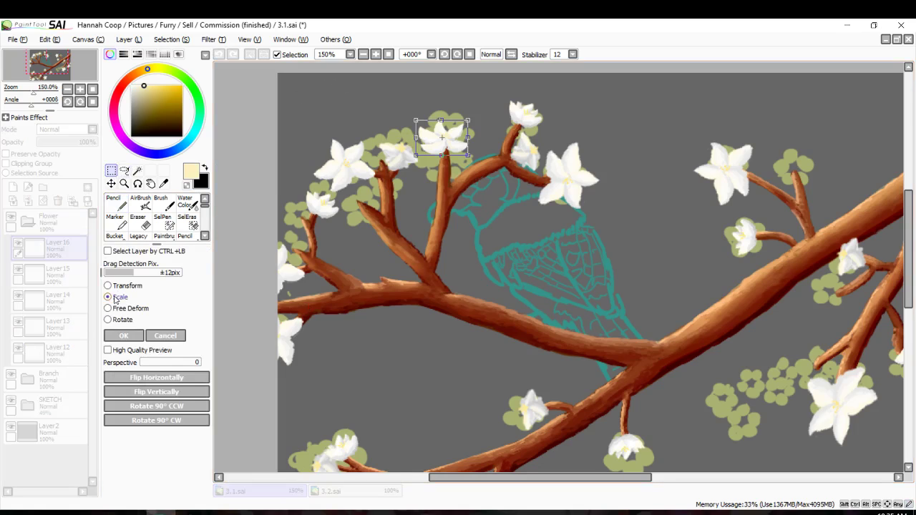
pyautogui.click(164, 336)
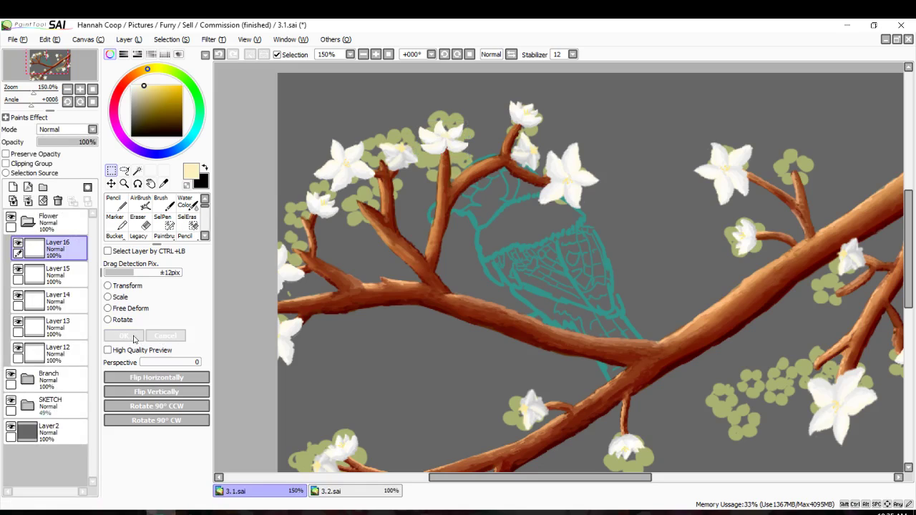
pyautogui.click(126, 299)
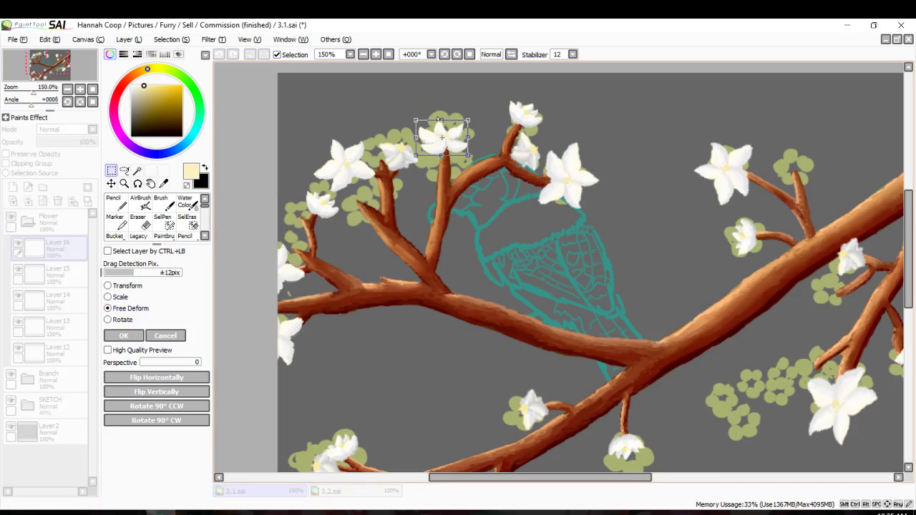
pyautogui.scroll(-1, 438, 121)
pyautogui.scroll(4, 429, 125)
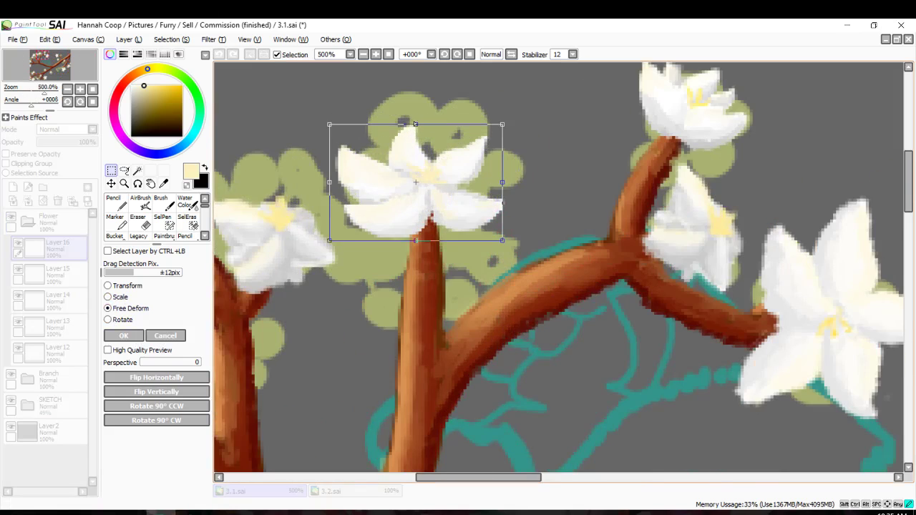
pyautogui.moveTo(415, 124); pyautogui.dragTo(415, 106)
pyautogui.moveTo(415, 240); pyautogui.dragTo(404, 308)
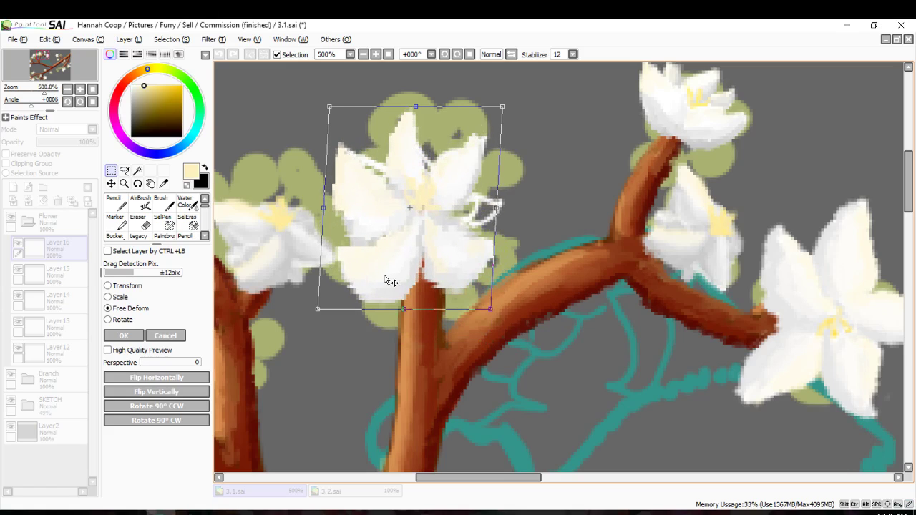
pyautogui.click(172, 336)
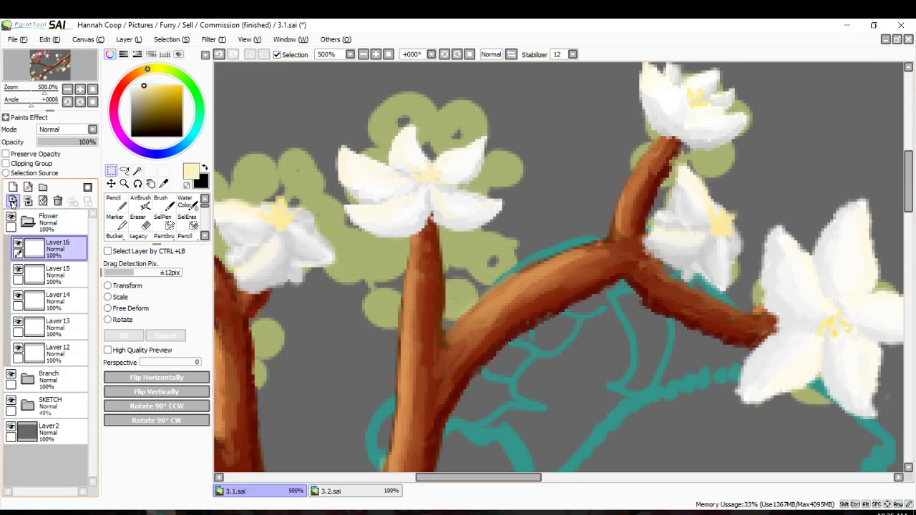
# Consolidate Layer16 into Layer15, deleting Layer16, and stretch the upright twig's blossom taller and slightly wider with Free Deform.
pyautogui.click(57, 202)
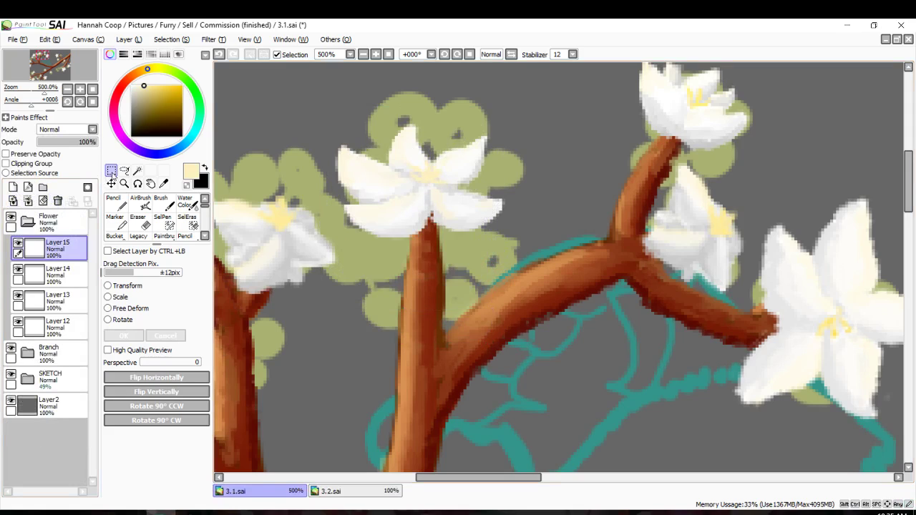
pyautogui.click(108, 308)
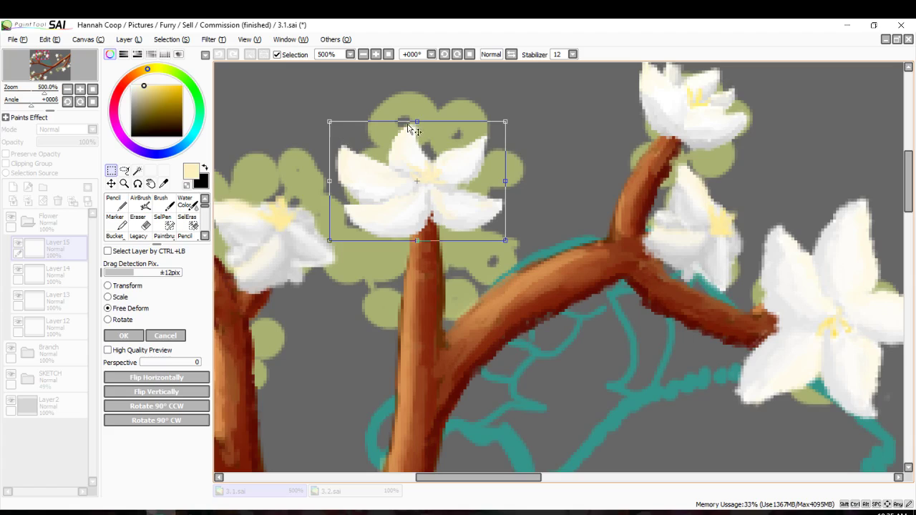
pyautogui.moveTo(417, 123); pyautogui.dragTo(418, 91)
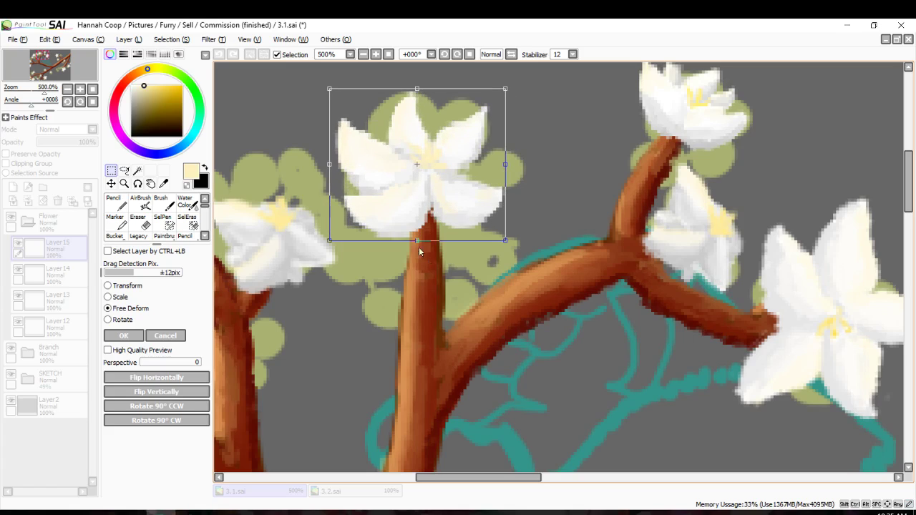
pyautogui.moveTo(419, 247); pyautogui.dragTo(414, 262)
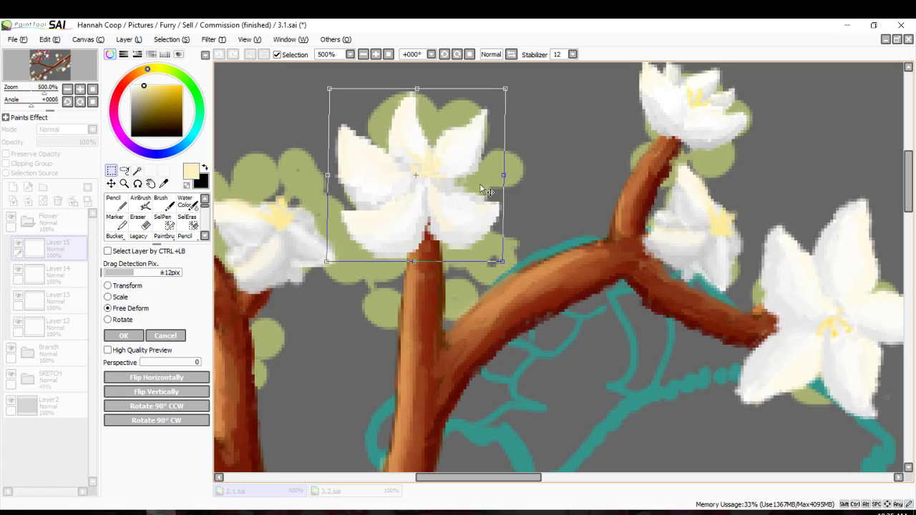
pyautogui.moveTo(504, 174); pyautogui.dragTo(512, 177)
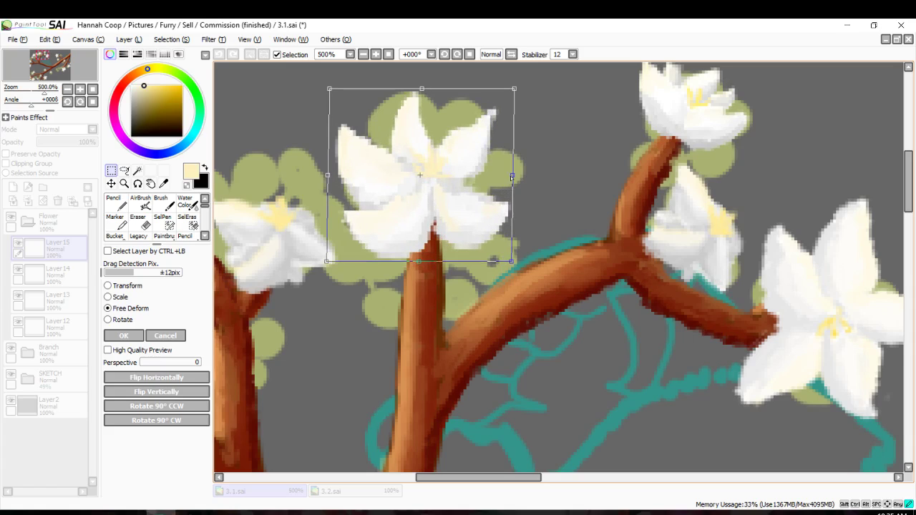
pyautogui.click(123, 336)
pyautogui.scroll(-1, 264, 282)
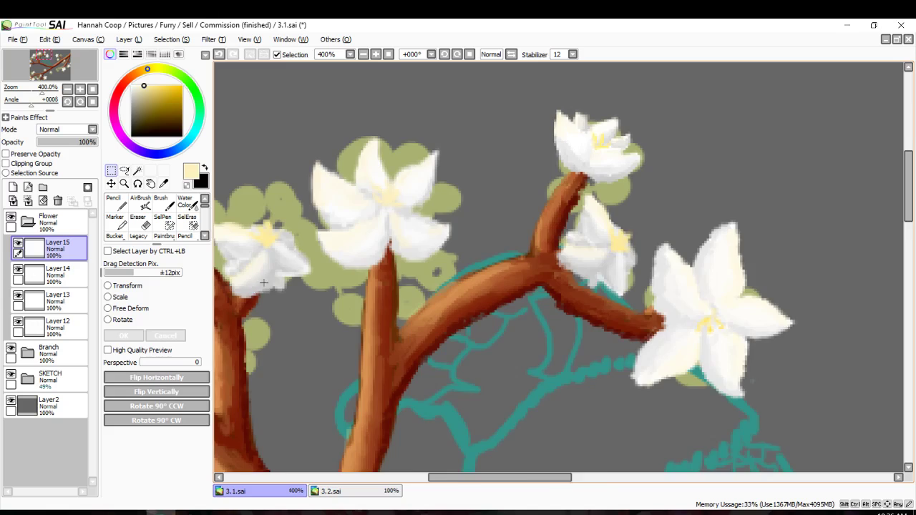
pyautogui.scroll(-4, 265, 281)
pyautogui.scroll(4, 287, 257)
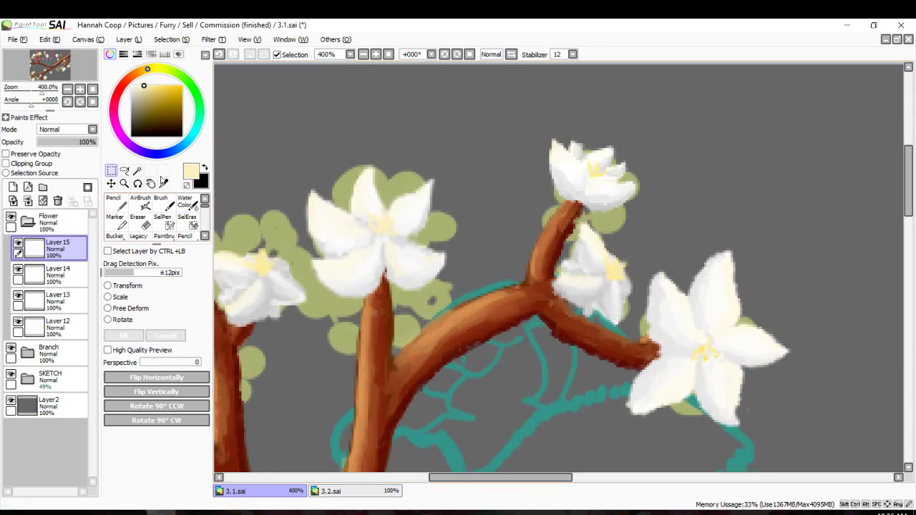
# Lasso the enlarged blossom, paste a copy on a new layer and move it onto the bare twig end below the upper-left flower.
pyautogui.click(124, 171)
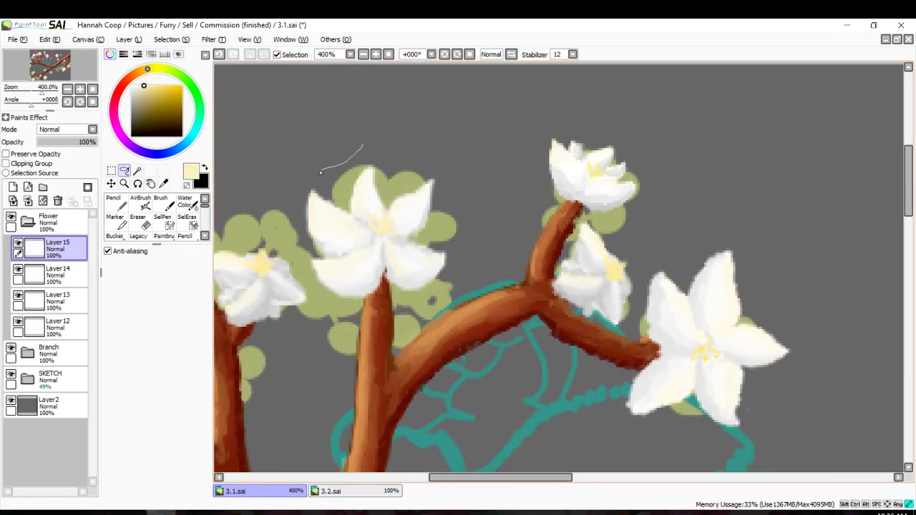
pyautogui.moveTo(475, 203); pyautogui.dragTo(436, 149)
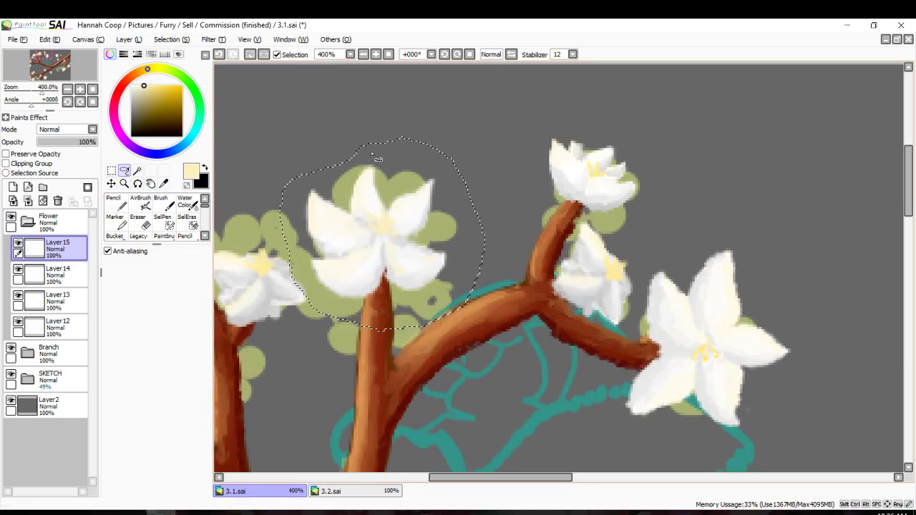
pyautogui.scroll(-3, 410, 161)
pyautogui.scroll(-3, 385, 146)
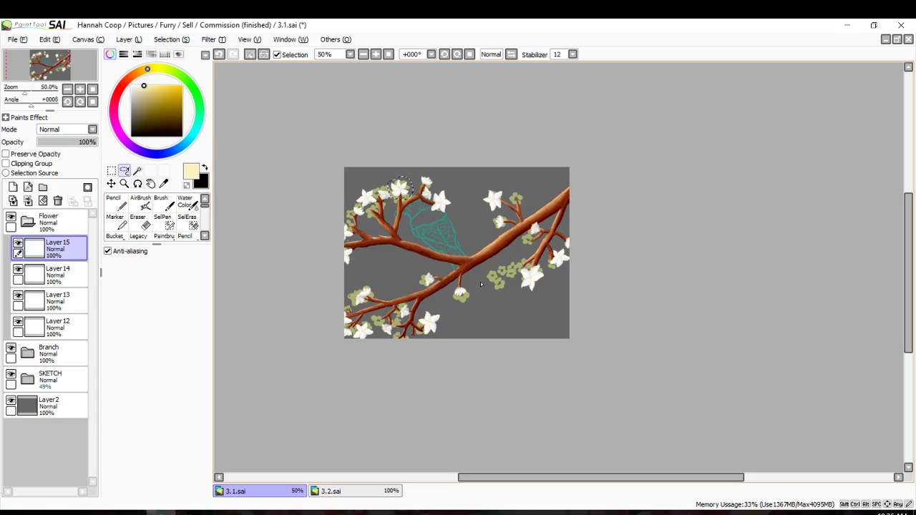
pyautogui.hotkey('ctrl', 'v')
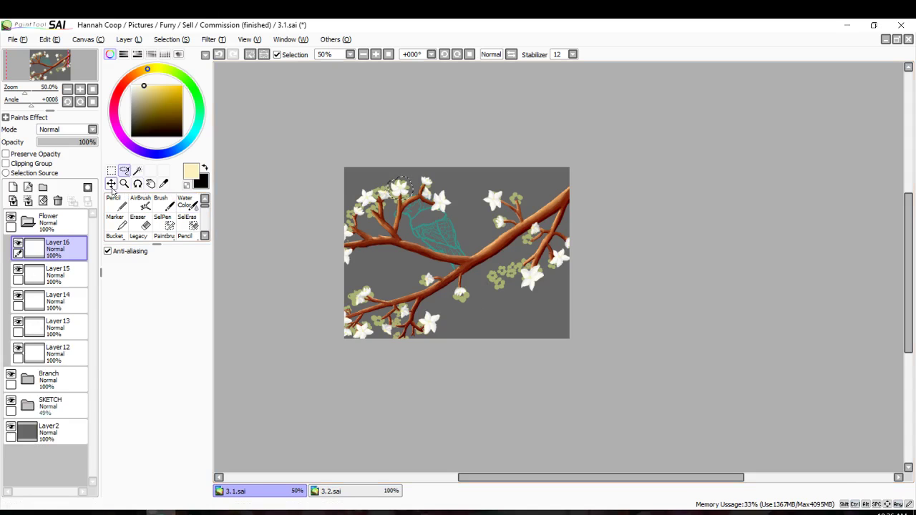
pyautogui.click(111, 184)
pyautogui.scroll(2, 372, 208)
pyautogui.moveTo(460, 186); pyautogui.dragTo(395, 226)
# Rotate the pasted blossom about 45 degrees counterclockwise and nudge it onto the twig end.
pyautogui.click(111, 171)
pyautogui.hotkey('ctrl', 't')
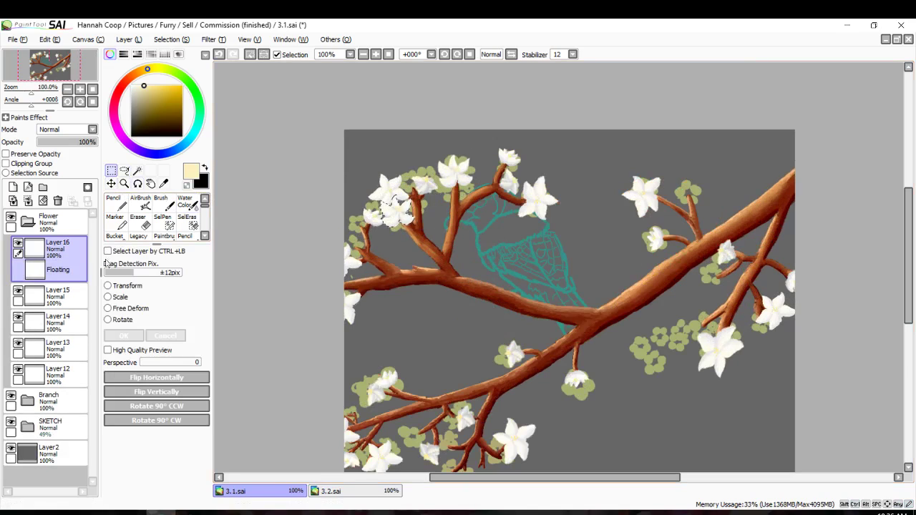
pyautogui.click(108, 319)
pyautogui.scroll(3, 351, 180)
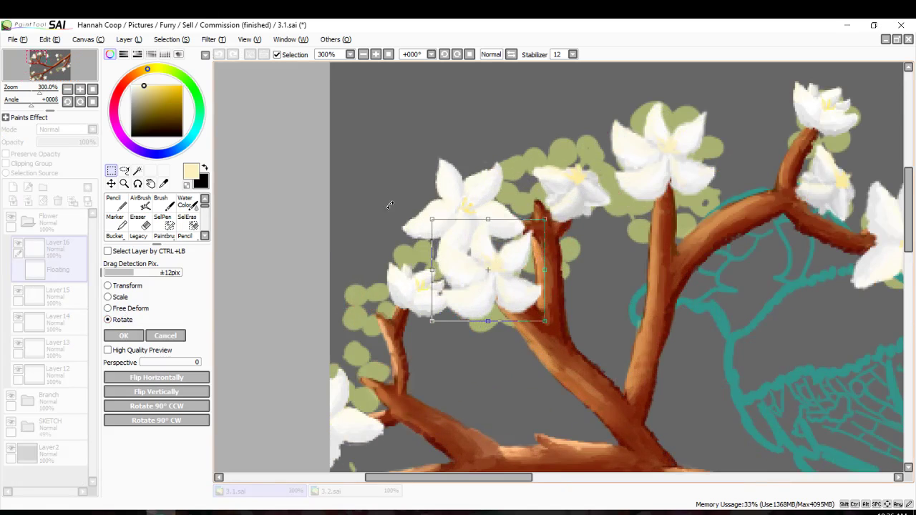
pyautogui.moveTo(439, 290); pyautogui.dragTo(514, 298)
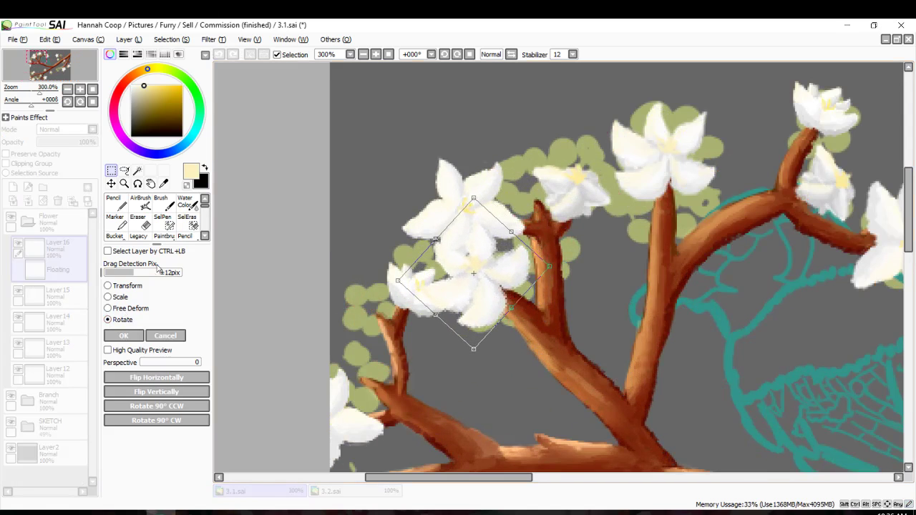
pyautogui.click(121, 334)
pyautogui.scroll(-1, 375, 302)
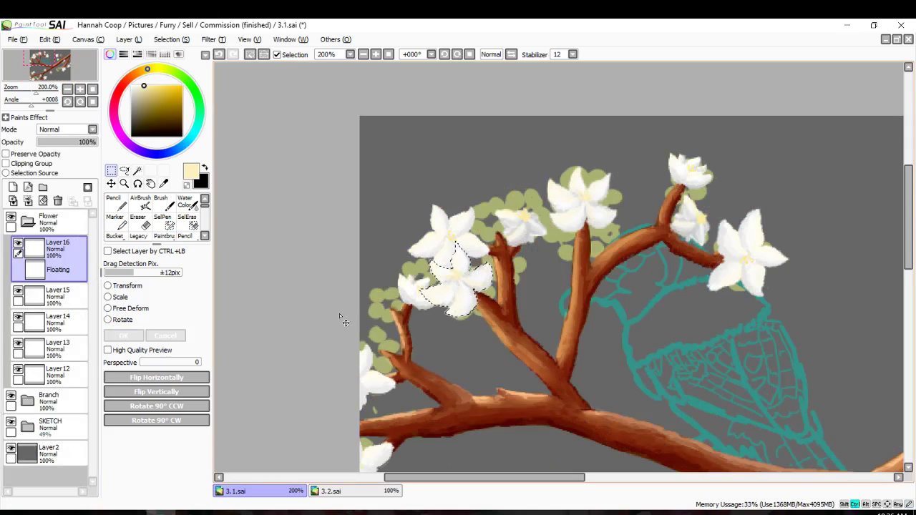
# Deselect the rotated blossom copy and lower the opacity of Layer16 to 46%.
pyautogui.scroll(1, 422, 292)
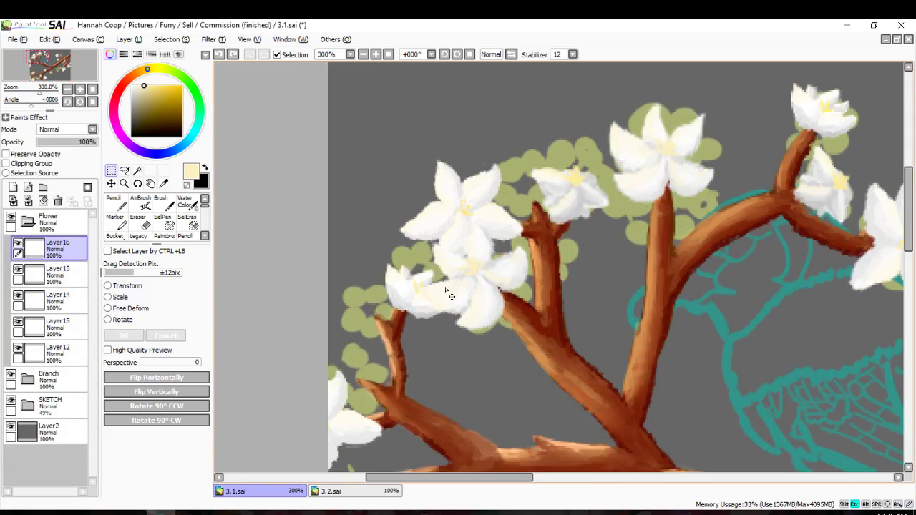
pyautogui.hotkey('ctrl', 'z')
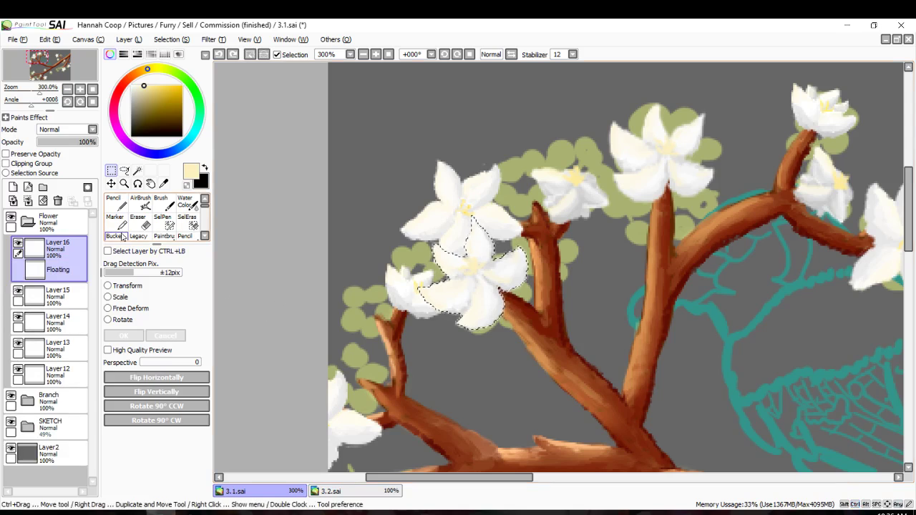
pyautogui.hotkey('ctrl', 'd')
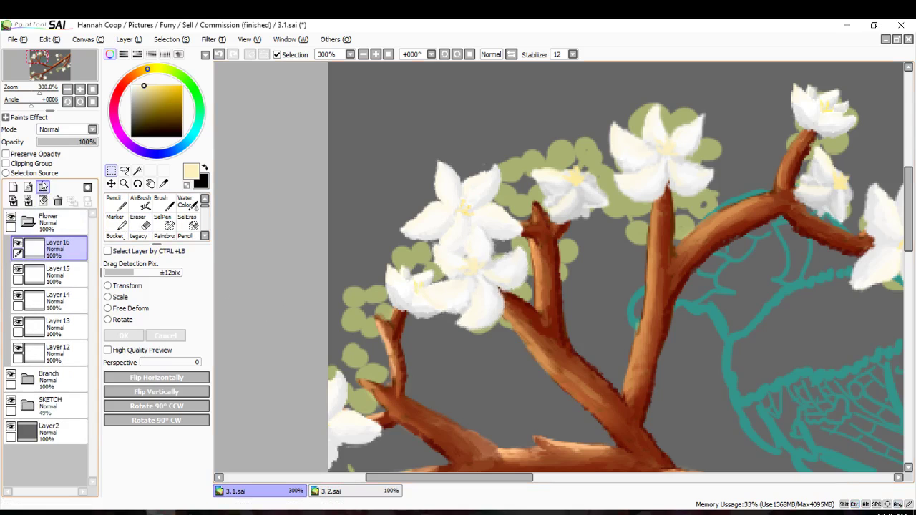
pyautogui.click(63, 142)
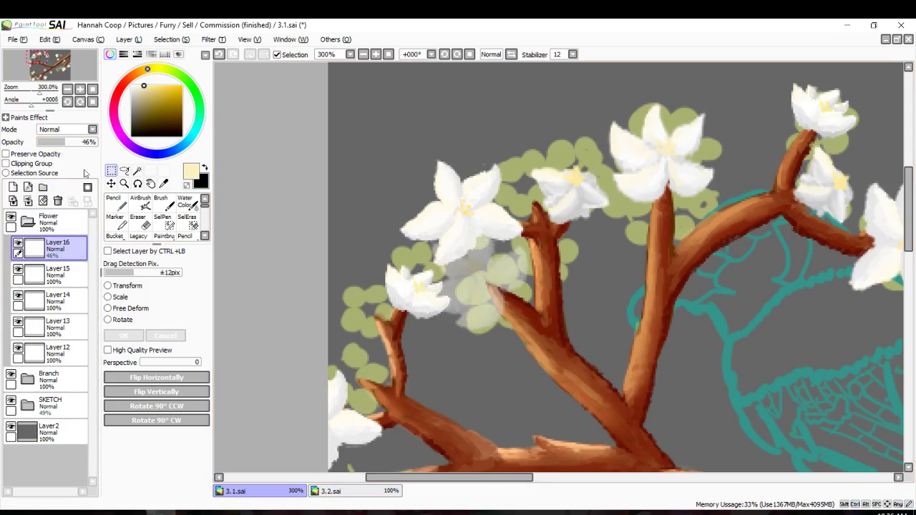
# Erase the part of the blossom copy that overlaps the upper-left flower's lower petal, using the Eraser at size 8.
pyautogui.click(138, 216)
pyautogui.scroll(5, 480, 197)
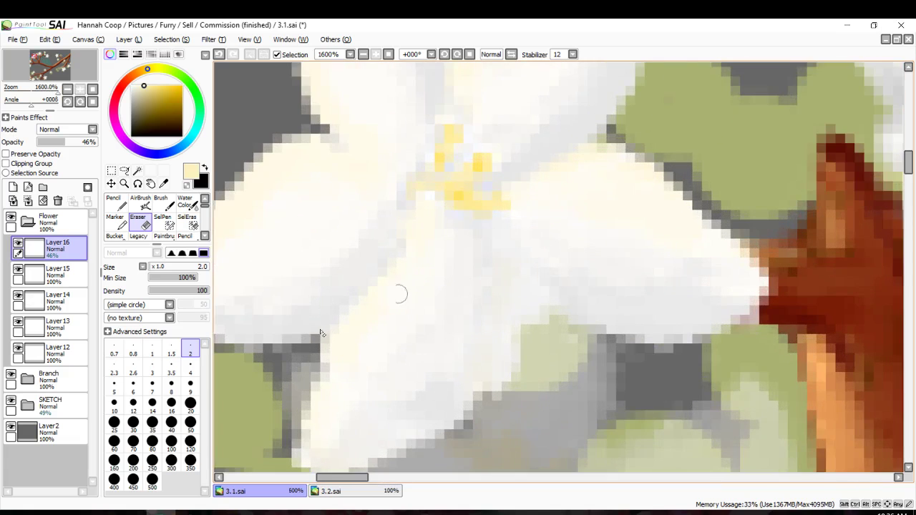
pyautogui.click(153, 403)
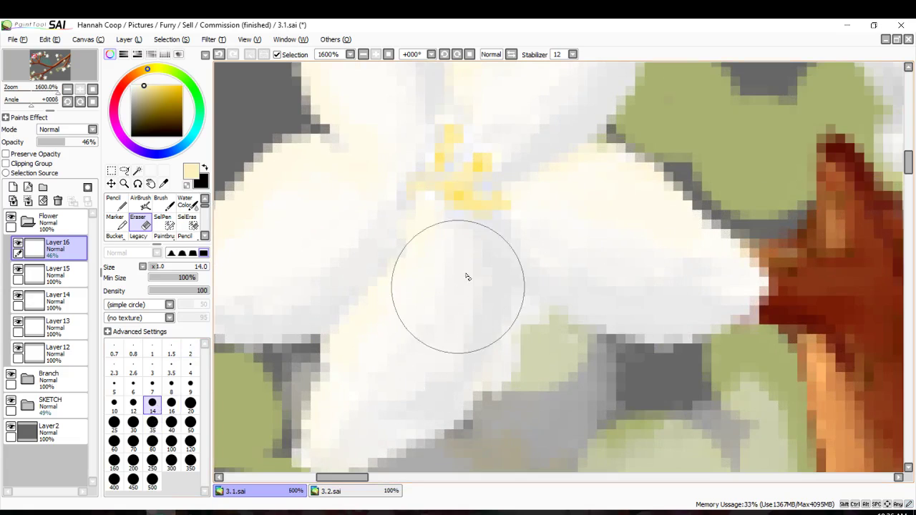
pyautogui.click(171, 387)
pyautogui.scroll(-1, 337, 358)
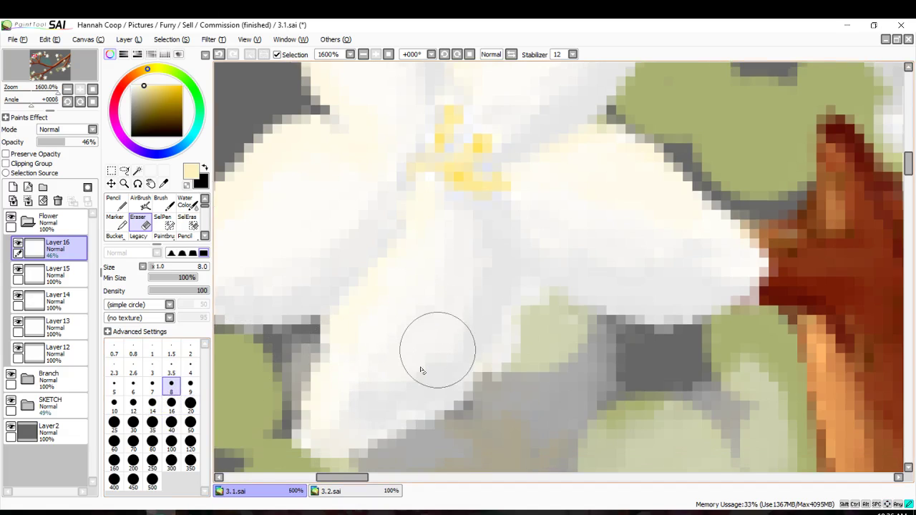
# Erase the copy's overlap along the small neighbouring blossom's petals with the Eraser at size 2, and restore Layer16's opacity to 100%.
pyautogui.press('Left')
pyautogui.press('Left')
pyautogui.press('Left')
pyautogui.press('Left')
pyautogui.press('Left')
pyautogui.press('Left')
pyautogui.press('Left')
pyautogui.press('Left')
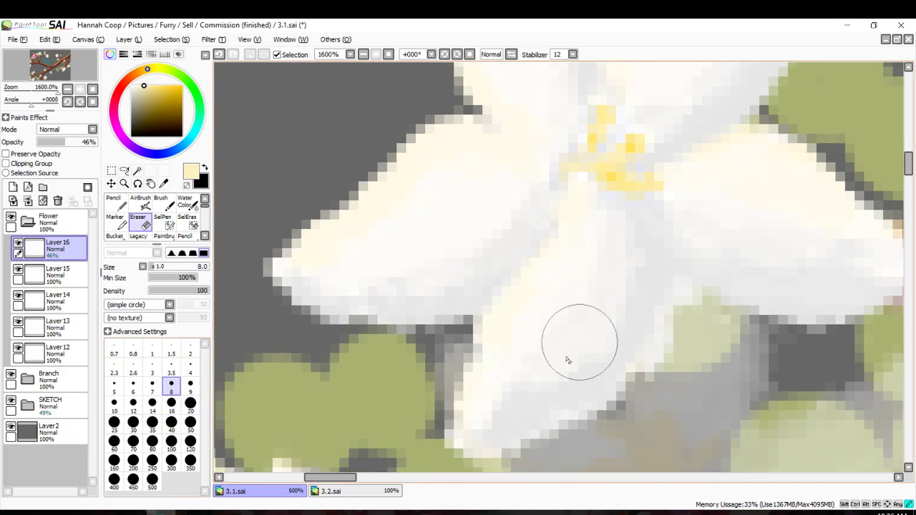
pyautogui.press('Down')
pyautogui.press('Down')
pyautogui.press('Down')
pyautogui.press('Down')
pyautogui.press('Down')
pyautogui.press('Down')
pyautogui.press('Down')
pyautogui.press('Down')
pyautogui.press('Down')
pyautogui.press('Down')
pyautogui.press('Down')
pyautogui.press('Down')
pyautogui.press('Down')
pyautogui.press('Down')
pyautogui.press('Down')
pyautogui.press('Down')
pyautogui.press('Down')
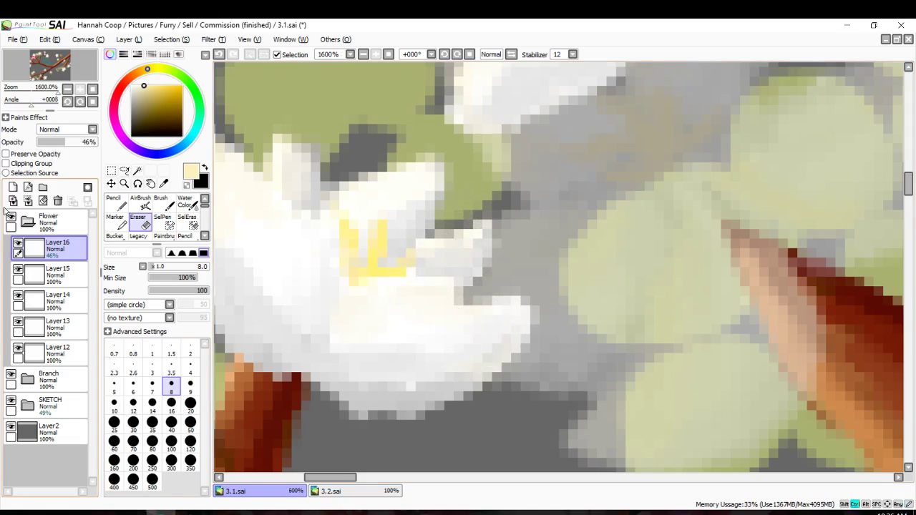
pyautogui.hotkey('ctrl', 'z')
pyautogui.click(190, 349)
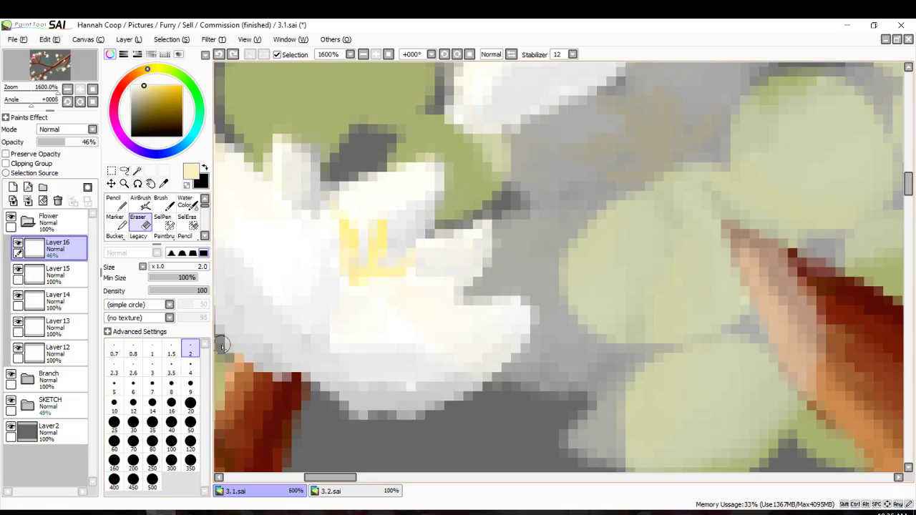
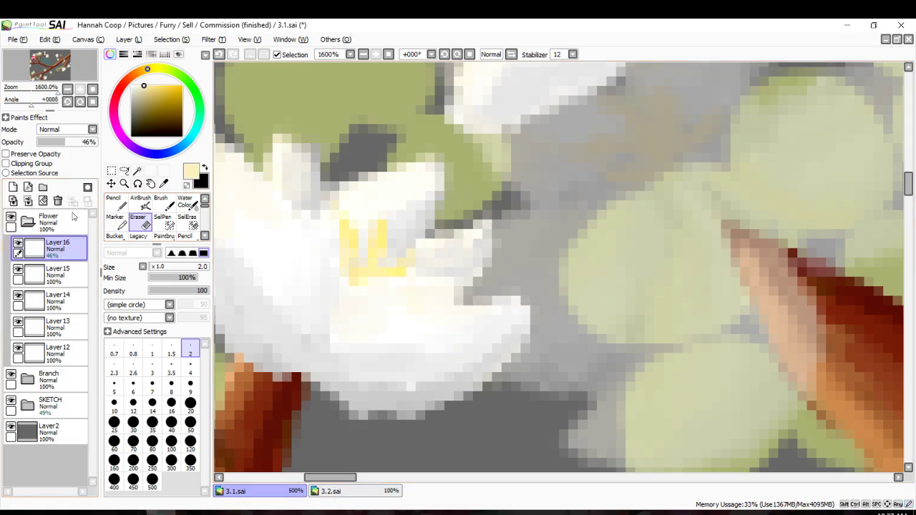
pyautogui.moveTo(84, 142); pyautogui.dragTo(106, 149)
pyautogui.scroll(-4, 438, 274)
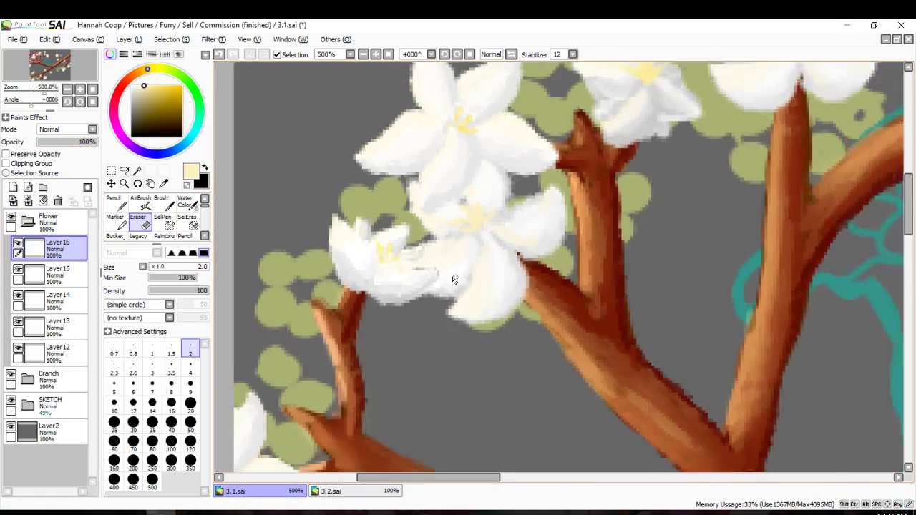
# Shade the blossom copy's petal edges and its border with the small blossom in light grey, using the textured Pencil at size 2.
pyautogui.scroll(4, 451, 280)
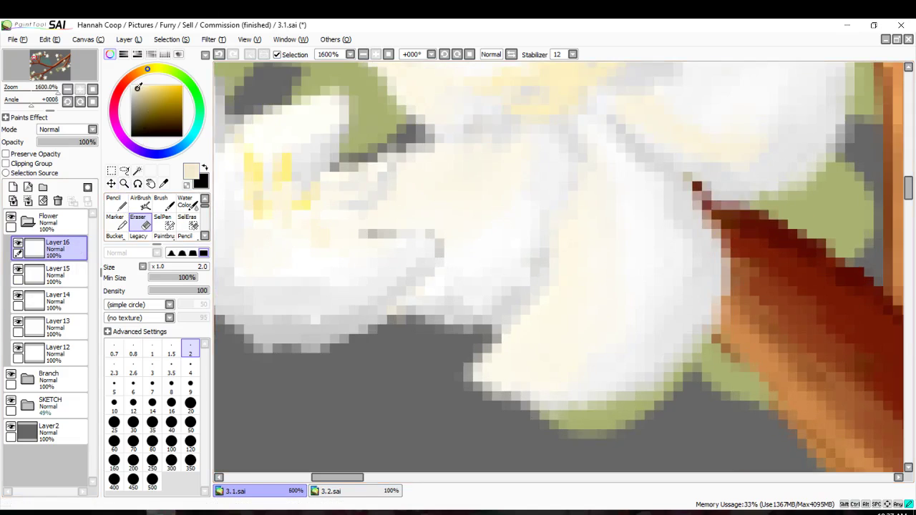
pyautogui.moveTo(138, 87); pyautogui.dragTo(130, 92)
pyautogui.scroll(-2, 179, 224)
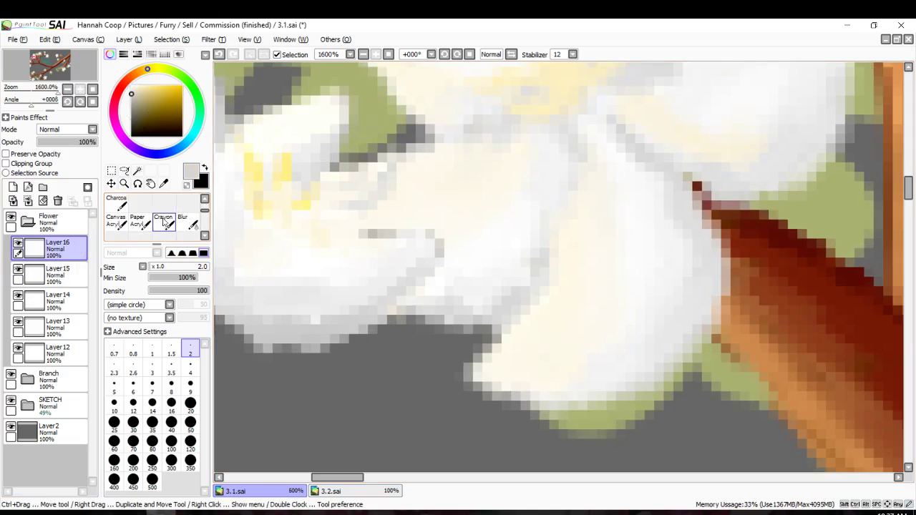
pyautogui.click(185, 204)
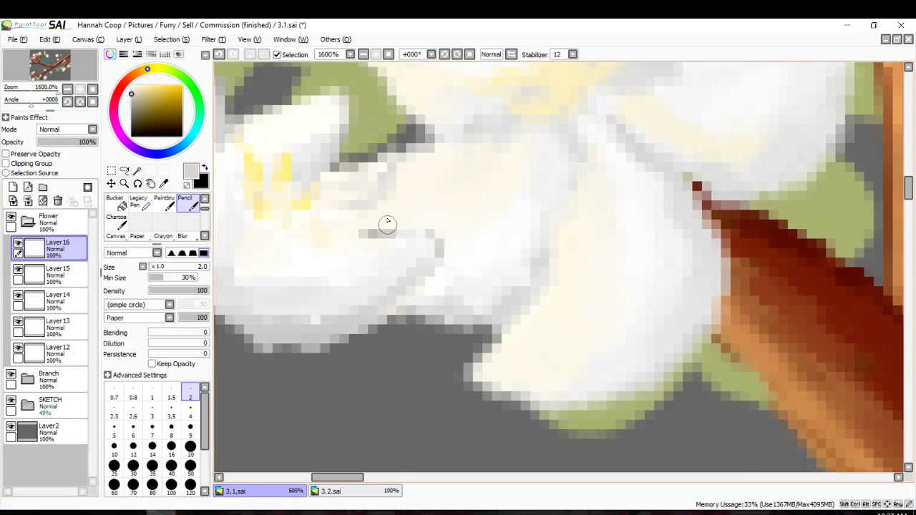
pyautogui.scroll(-1, 387, 220)
pyautogui.scroll(1, 388, 208)
pyautogui.rightClick(400, 192)
pyautogui.moveTo(373, 226); pyautogui.dragTo(397, 247)
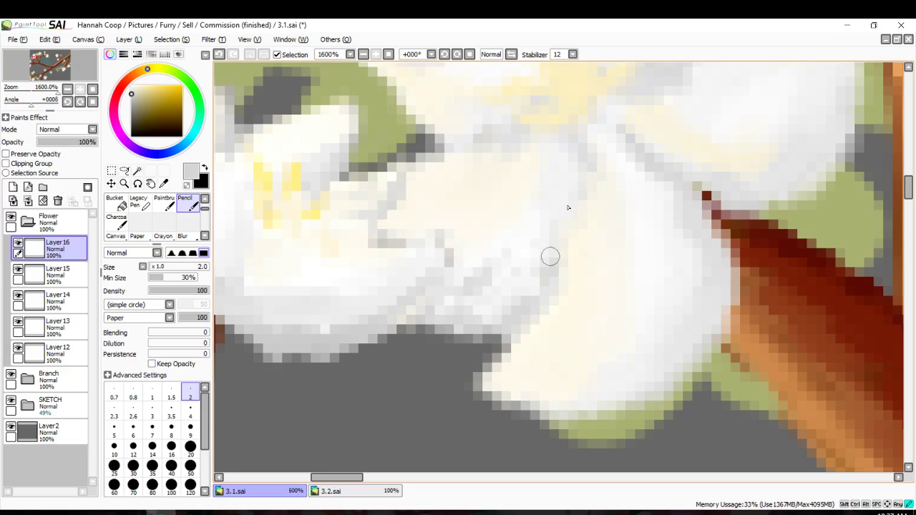
pyautogui.moveTo(573, 166); pyautogui.dragTo(536, 282)
pyautogui.scroll(-1, 564, 297)
pyautogui.scroll(1, 622, 190)
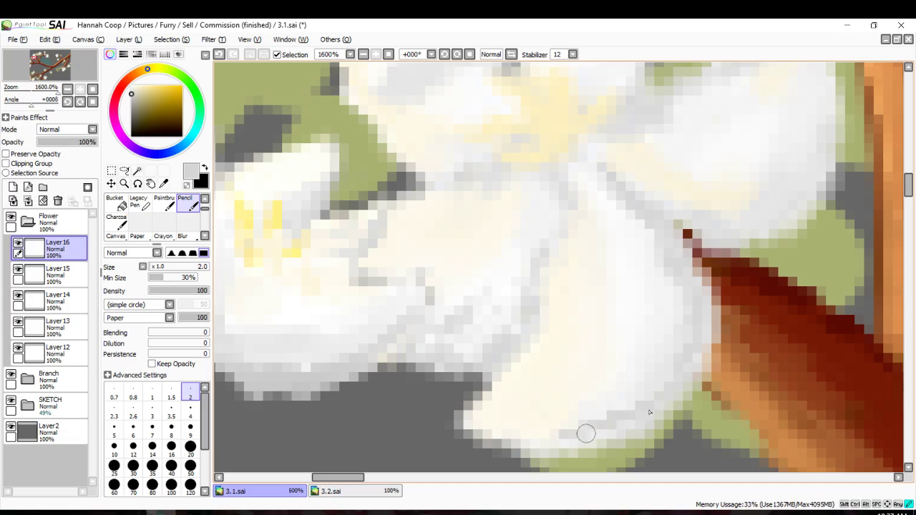
pyautogui.scroll(-2, 684, 258)
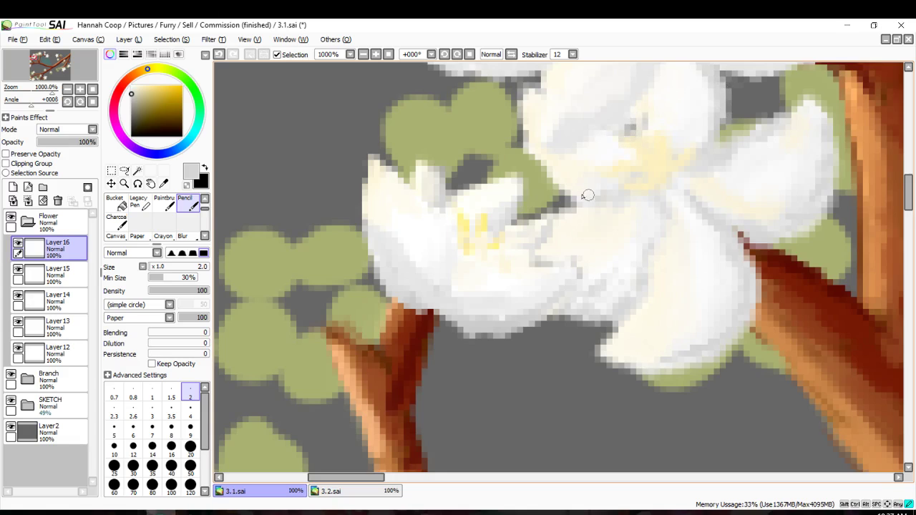
# Examine the whole painting for the balance of the blossoms and the green sketch spots still to fill.
pyautogui.scroll(-10, 589, 192)
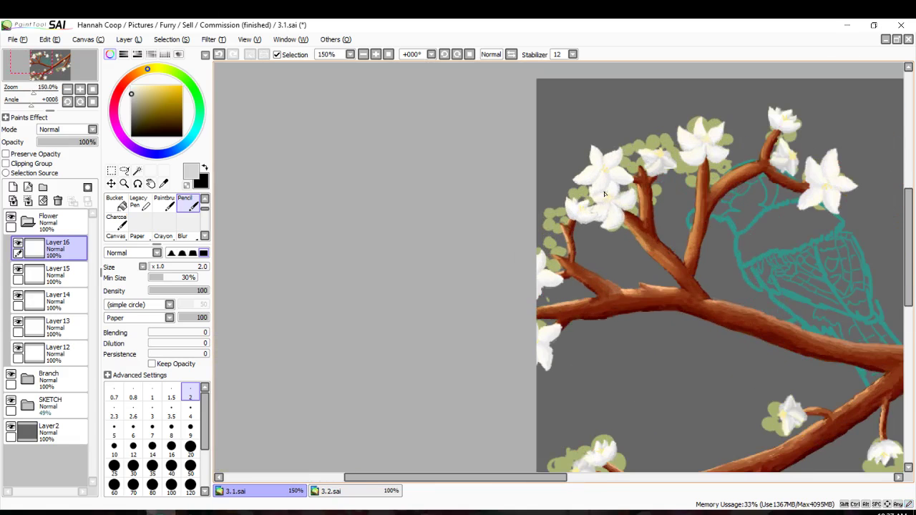
pyautogui.scroll(-4, 570, 246)
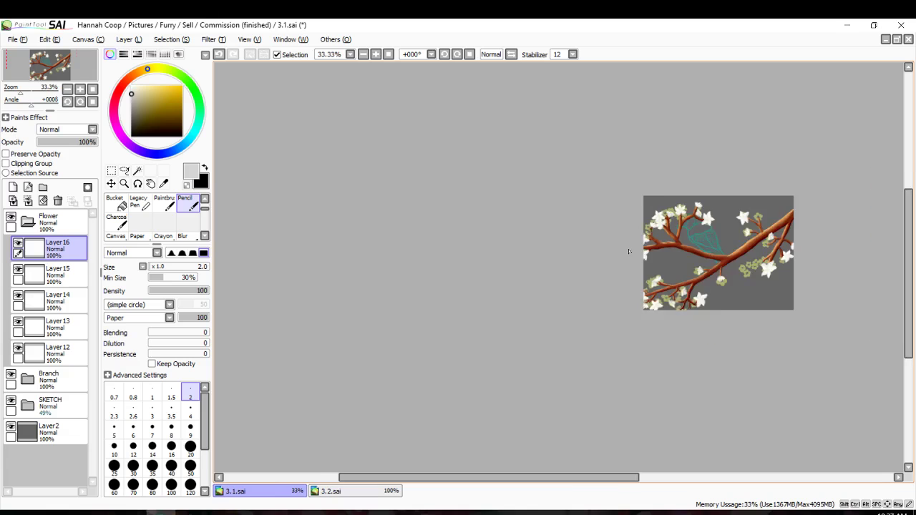
pyautogui.scroll(4, 729, 181)
pyautogui.scroll(-3, 727, 183)
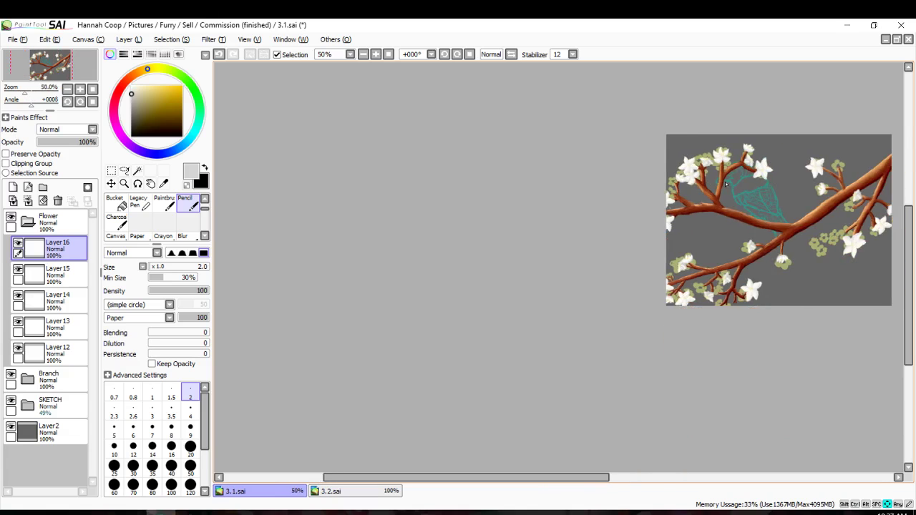
pyautogui.press('Right')
pyautogui.press('Right')
pyautogui.press('Right')
pyautogui.press('Right')
pyautogui.press('Right')
pyautogui.press('Right')
pyautogui.press('Right')
pyautogui.press('Right')
pyautogui.press('Right')
pyautogui.press('Right')
pyautogui.press('Up')
pyautogui.press('Up')
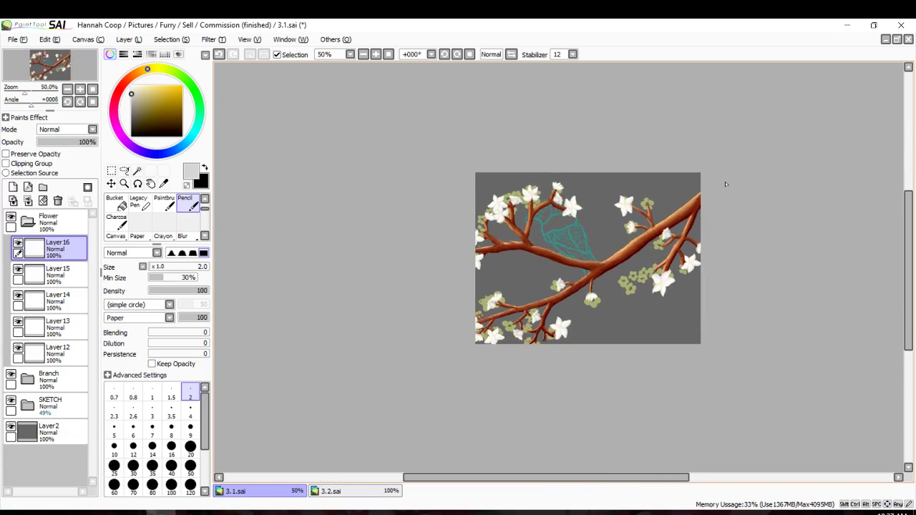
pyautogui.scroll(6, 504, 215)
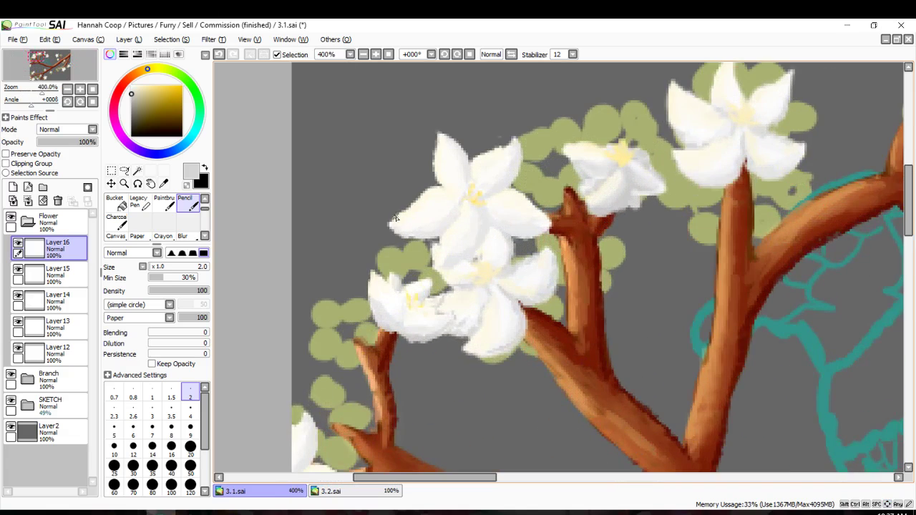
# Paste another blossom copy on new Layer17 and move it onto the forked twig between the upper-left flower and the upright twig.
pyautogui.click(13, 187)
pyautogui.scroll(-1, 687, 183)
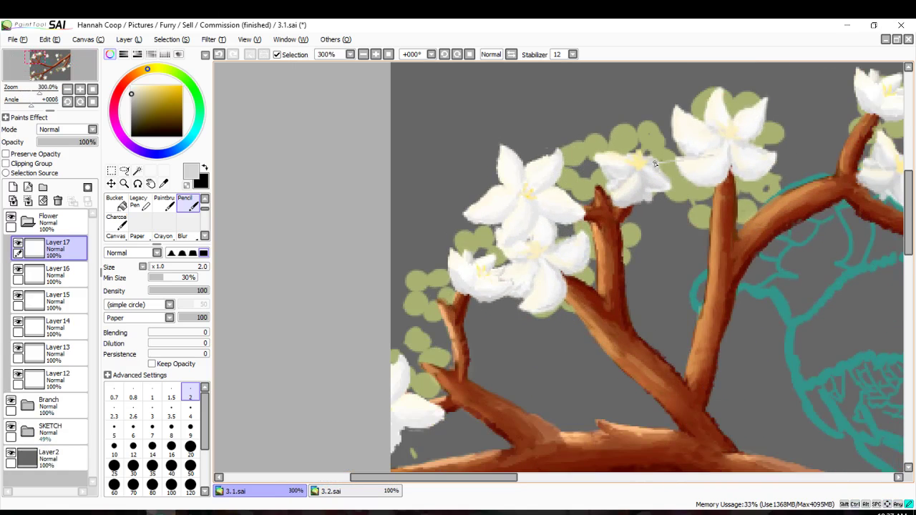
pyautogui.hotkey('ctrl', 'z')
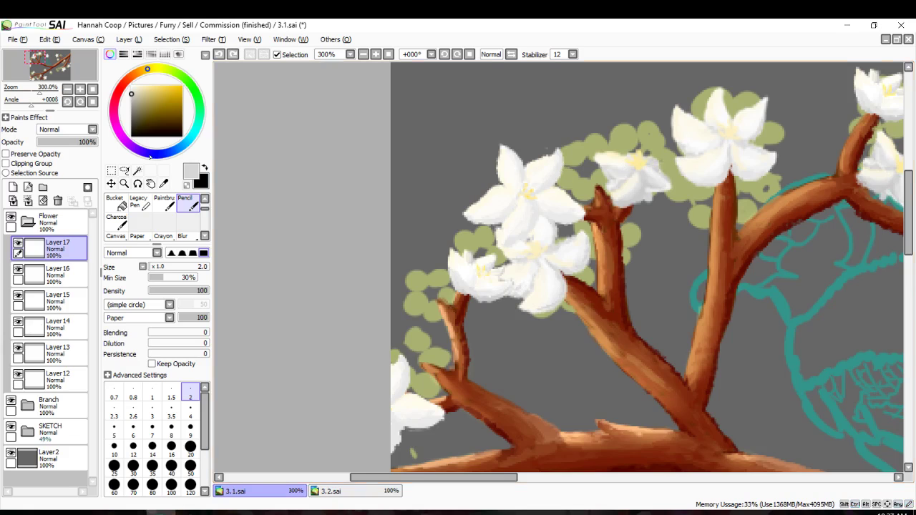
pyautogui.click(112, 184)
pyautogui.moveTo(759, 151); pyautogui.dragTo(576, 185)
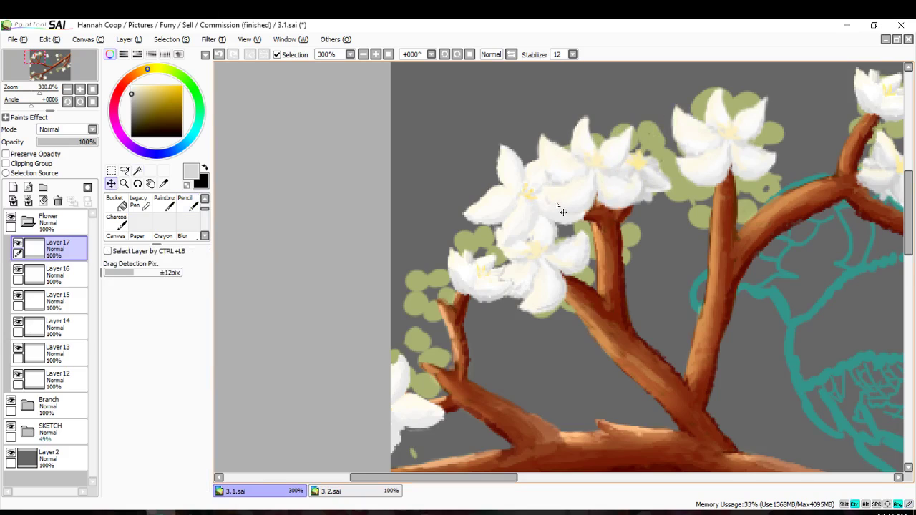
# Rotate the Layer17 blossom about 25 degrees counterclockwise.
pyautogui.scroll(-4, 562, 212)
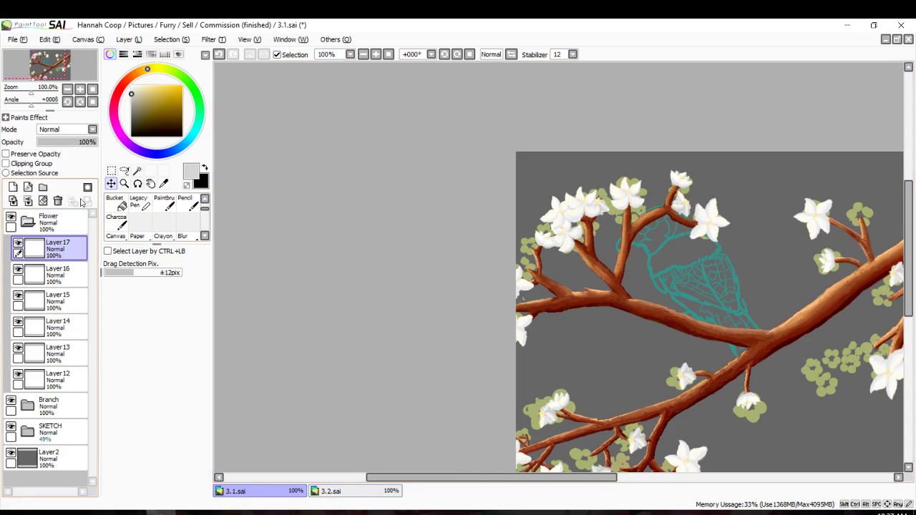
pyautogui.hotkey('ctrl', 't')
pyautogui.click(108, 320)
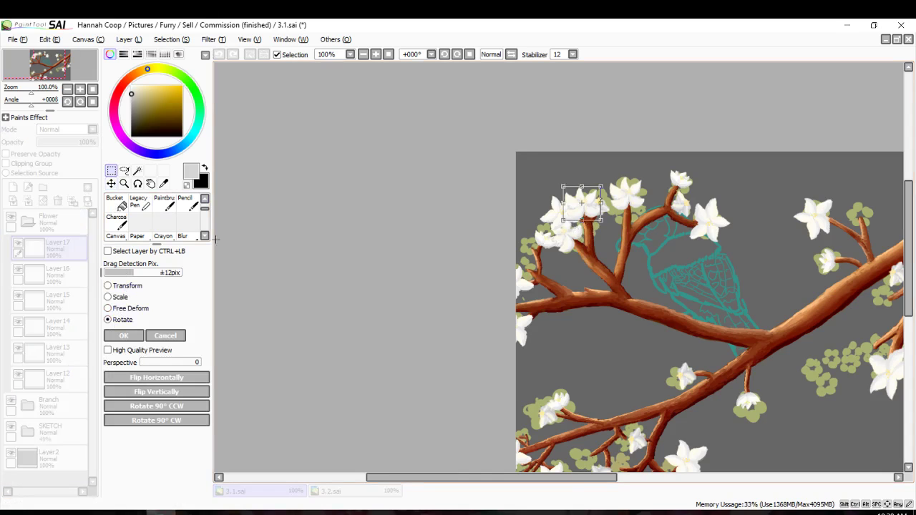
pyautogui.scroll(3, 646, 262)
pyautogui.moveTo(662, 255); pyautogui.dragTo(653, 285)
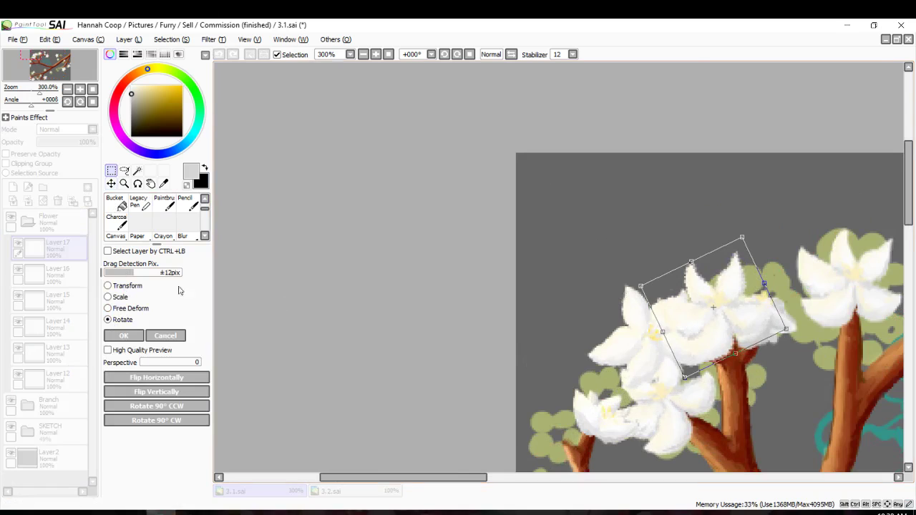
pyautogui.click(123, 336)
pyautogui.scroll(-2, 502, 324)
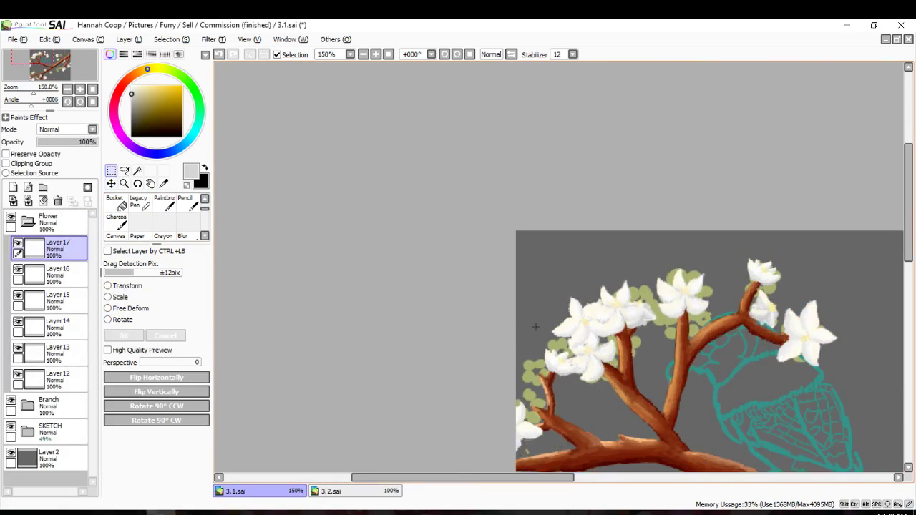
# Paste another blossom copy on new Layer18 and move it onto the bare twig end beside the upper-right flower.
pyautogui.scroll(-3, 535, 326)
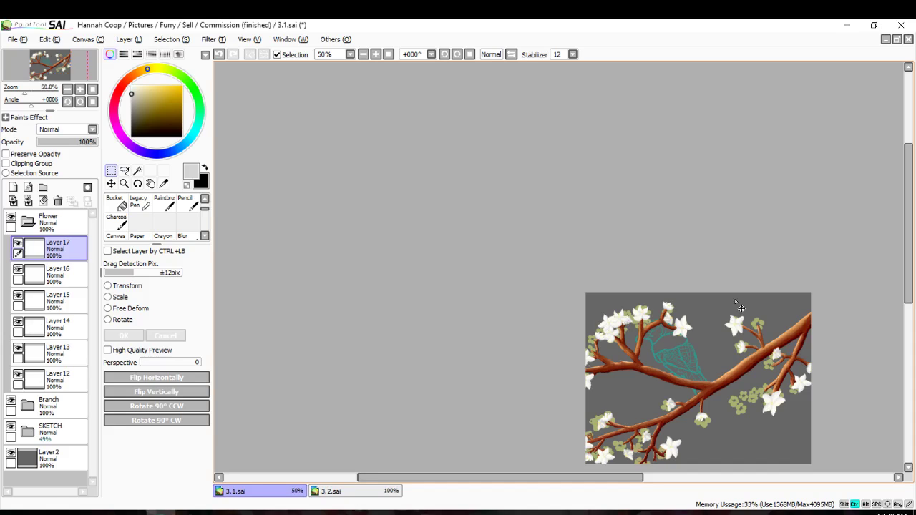
pyautogui.hotkey('ctrl', 'v')
pyautogui.scroll(2, 603, 319)
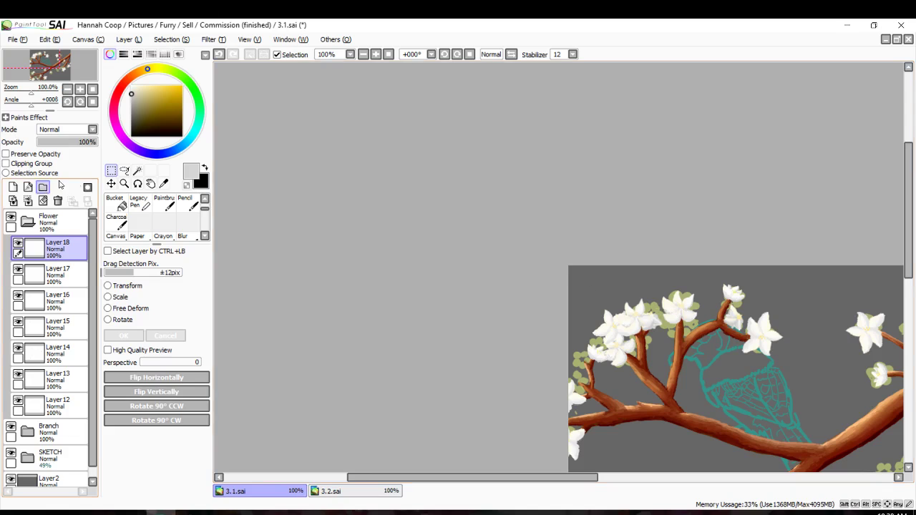
pyautogui.scroll(-5, 637, 363)
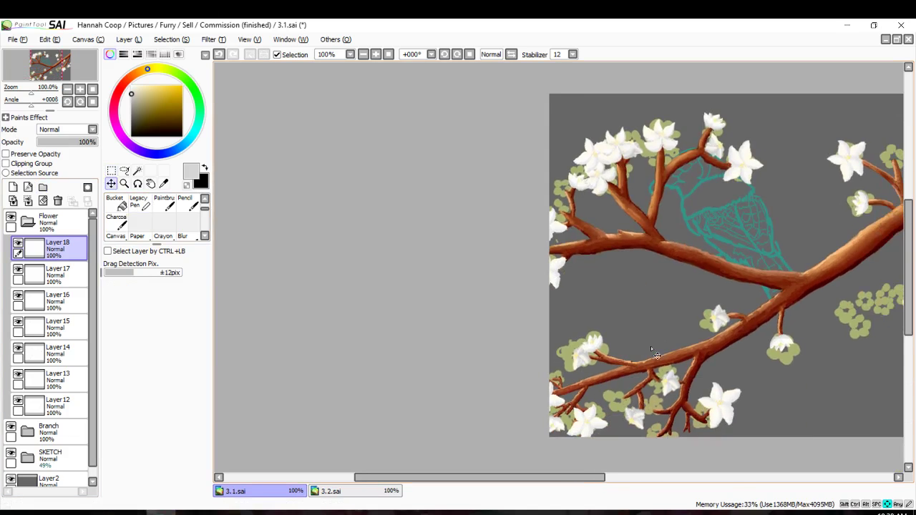
pyautogui.hscroll(3, 651, 345)
pyautogui.hscroll(2, 642, 128)
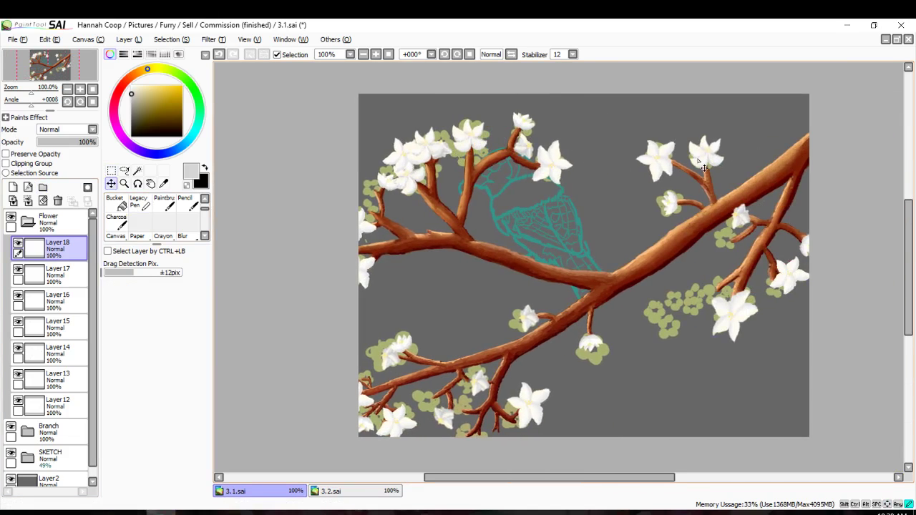
pyautogui.hotkey('ctrl', 't')
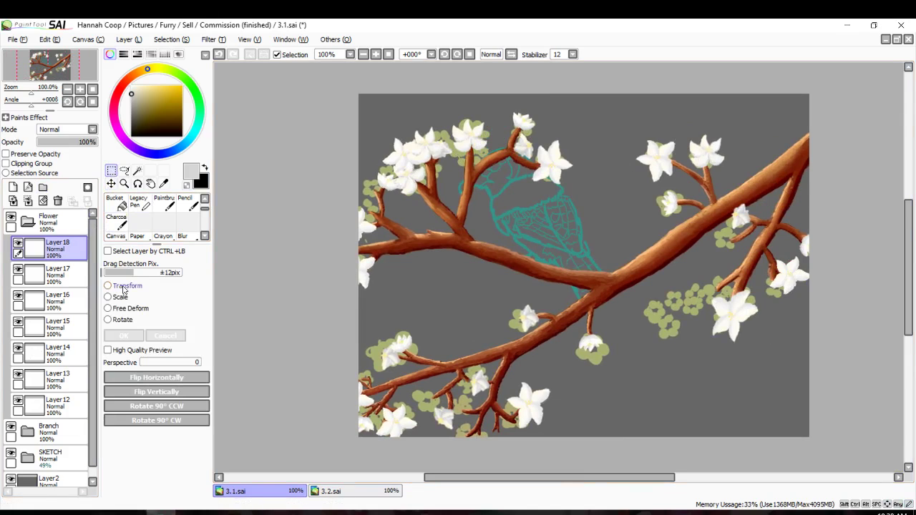
# Rotate the Layer18 blossom about 15 degrees counterclockwise and shift it over the twig end beside the upper-right flower.
pyautogui.click(111, 320)
pyautogui.scroll(2, 604, 171)
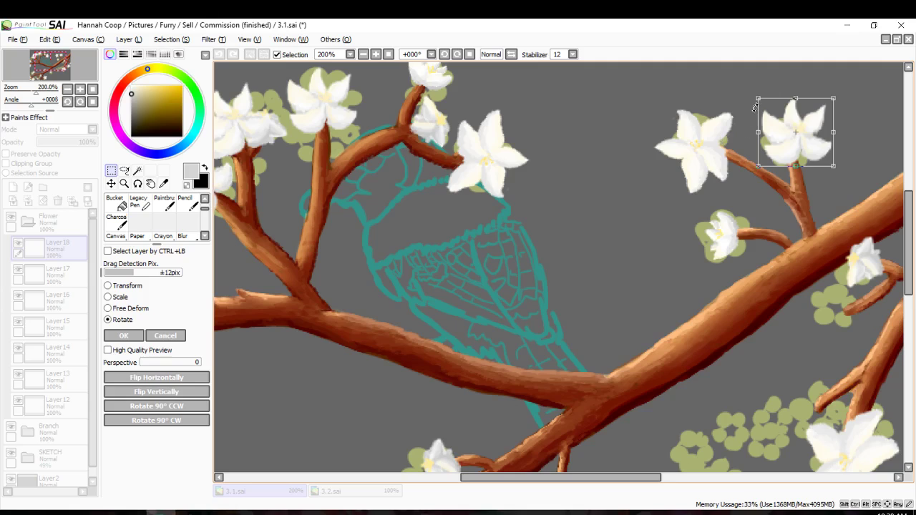
pyautogui.moveTo(755, 107); pyautogui.dragTo(776, 88)
pyautogui.moveTo(781, 138)
pyautogui.mouseDown()
pyautogui.moveTo(773, 124)
pyautogui.moveTo(763, 140)
pyautogui.mouseUp()
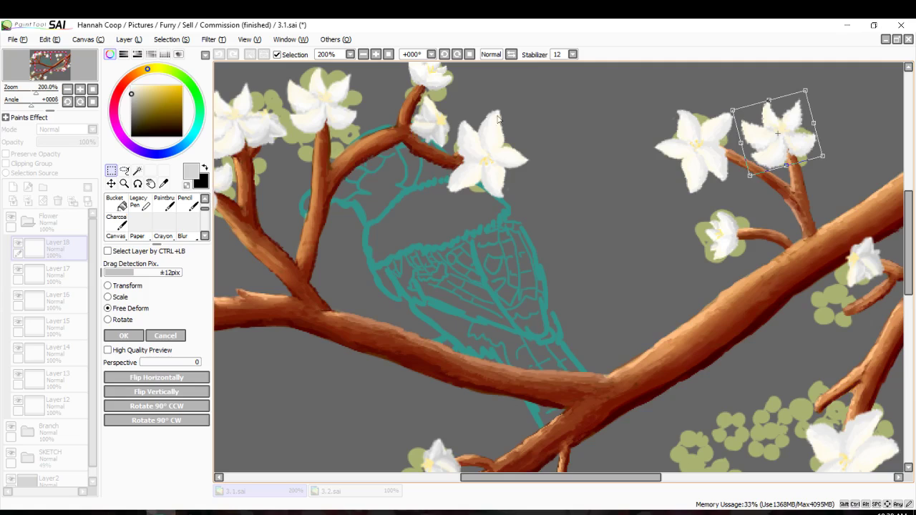
# Flatten the Layer18 blossom slightly from its upper edge with Free Deform and apply the transformation.
pyautogui.moveTo(770, 100); pyautogui.dragTo(772, 112)
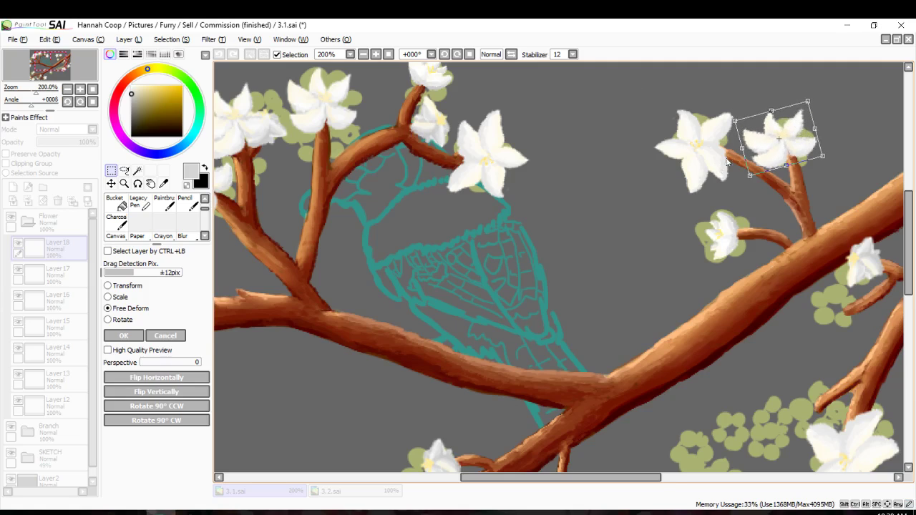
pyautogui.click(129, 338)
pyautogui.scroll(-3, 466, 365)
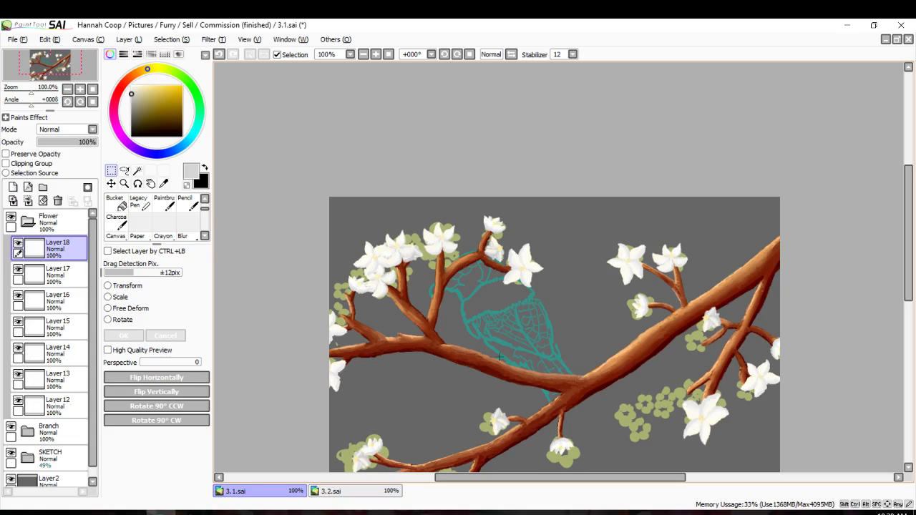
# Paste another blossom copy on new Layer19 and move it onto the bare forked twig near the canvas's left edge.
pyautogui.scroll(-3, 502, 357)
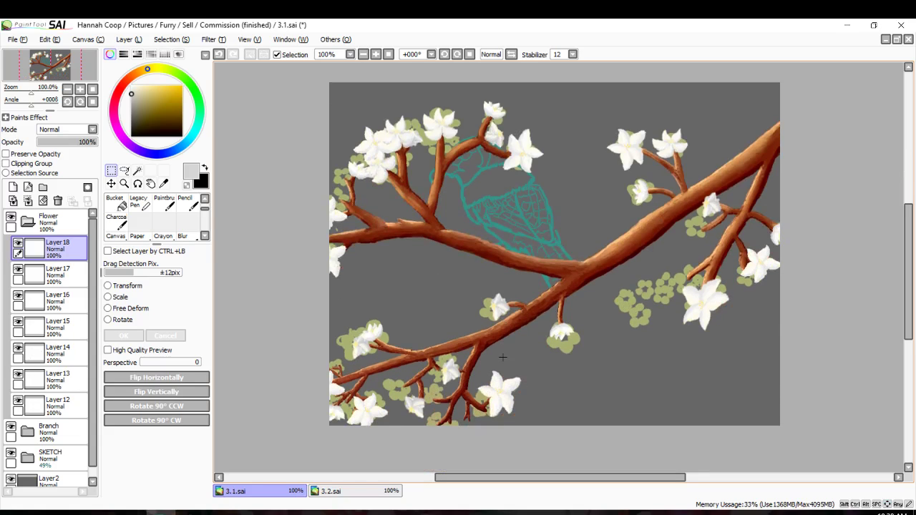
pyautogui.scroll(-1, 503, 357)
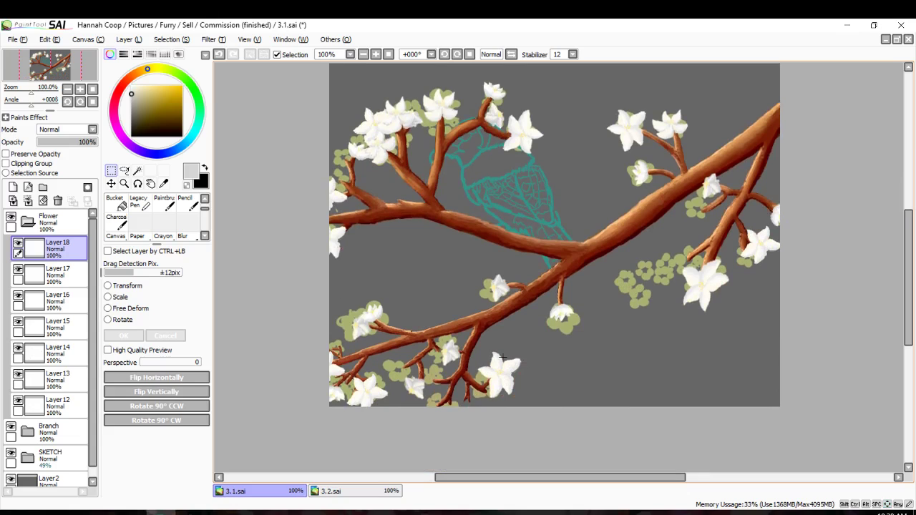
pyautogui.scroll(-1, 502, 357)
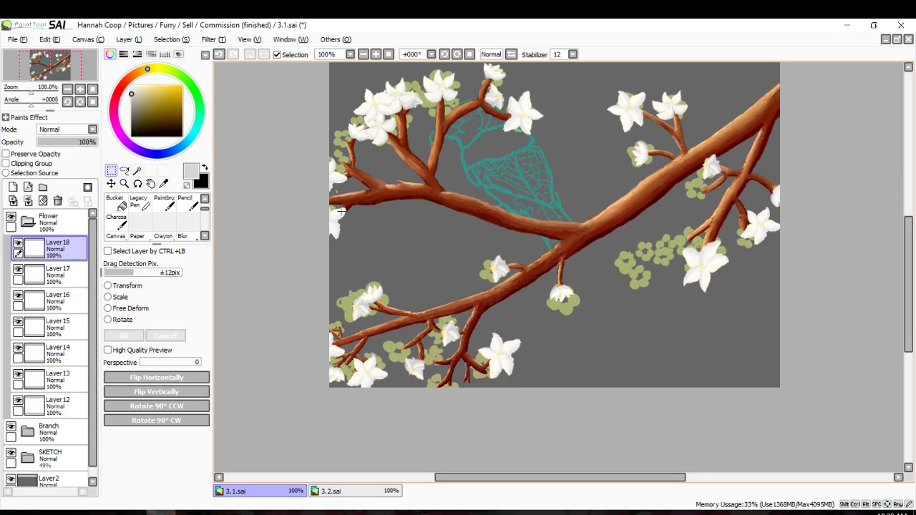
pyautogui.scroll(5, 342, 138)
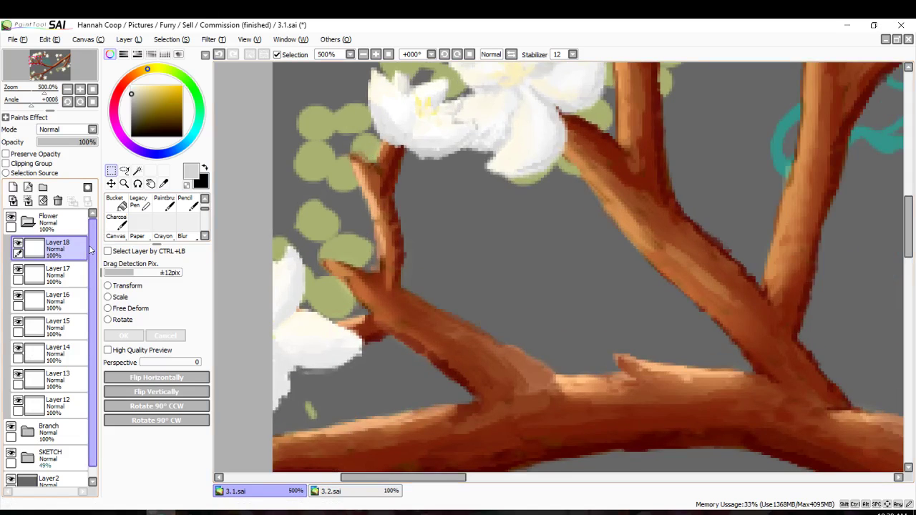
pyautogui.hotkey('ctrl', 'v')
pyautogui.scroll(-4, 482, 187)
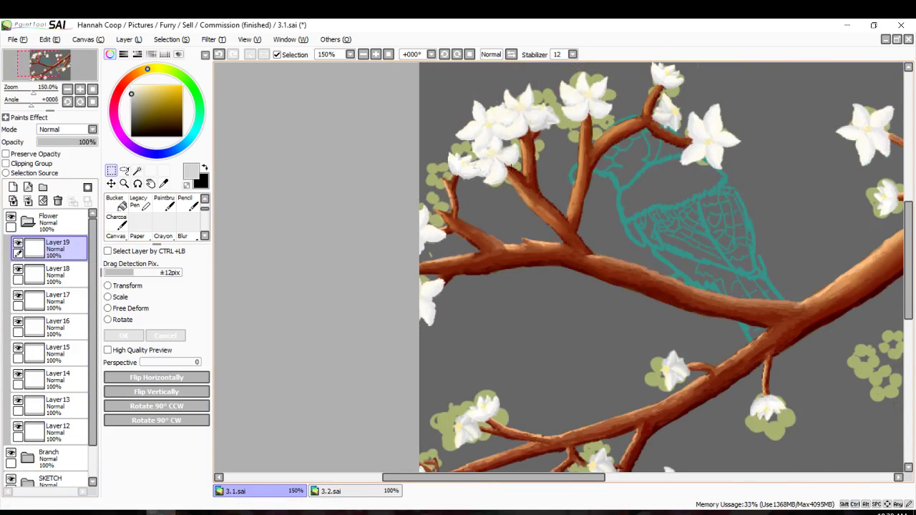
pyautogui.click(112, 184)
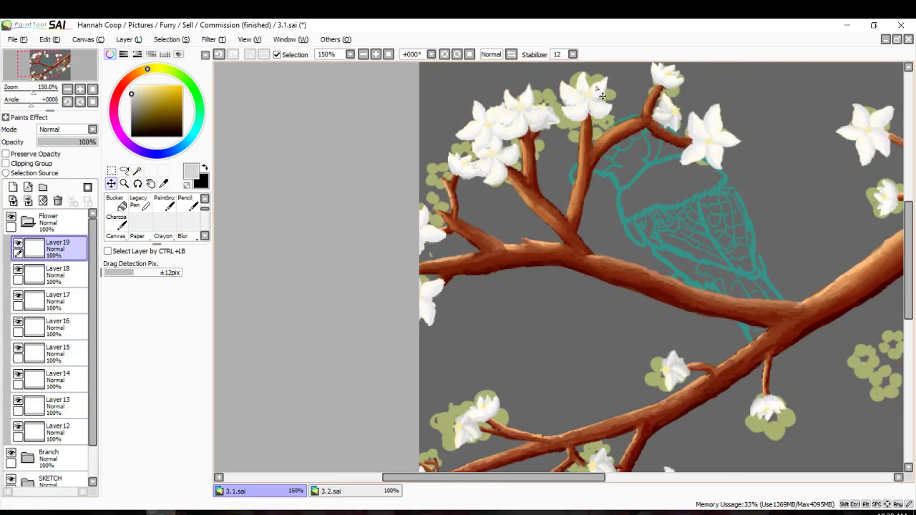
pyautogui.scroll(4, 558, 108)
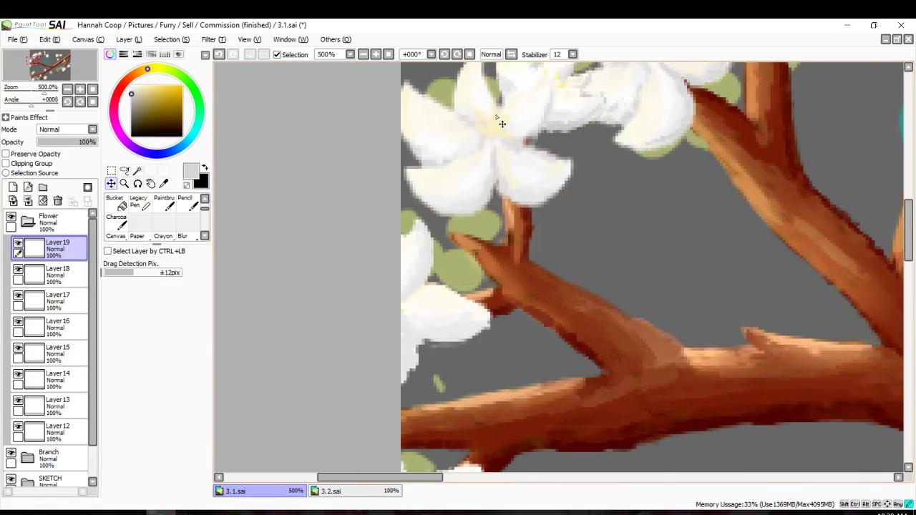
pyautogui.moveTo(501, 124); pyautogui.dragTo(483, 126)
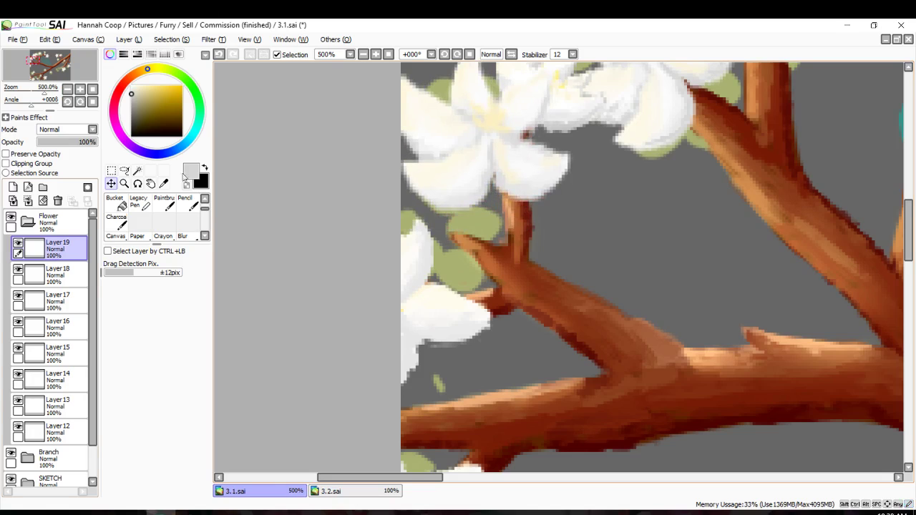
# Try to rotate the Layer19 blossom about 50 degrees counterclockwise and nudge it over the twig.
pyautogui.click(111, 171)
pyautogui.click(120, 320)
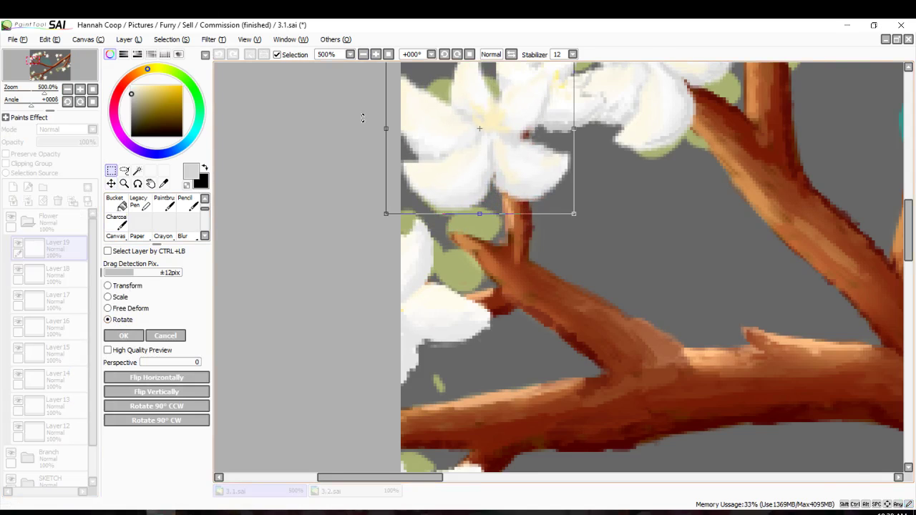
pyautogui.scroll(-1, 362, 118)
pyautogui.moveTo(367, 163); pyautogui.dragTo(394, 280)
pyautogui.moveTo(420, 150)
pyautogui.mouseDown()
pyautogui.moveTo(403, 153)
pyautogui.moveTo(411, 145)
pyautogui.mouseUp()
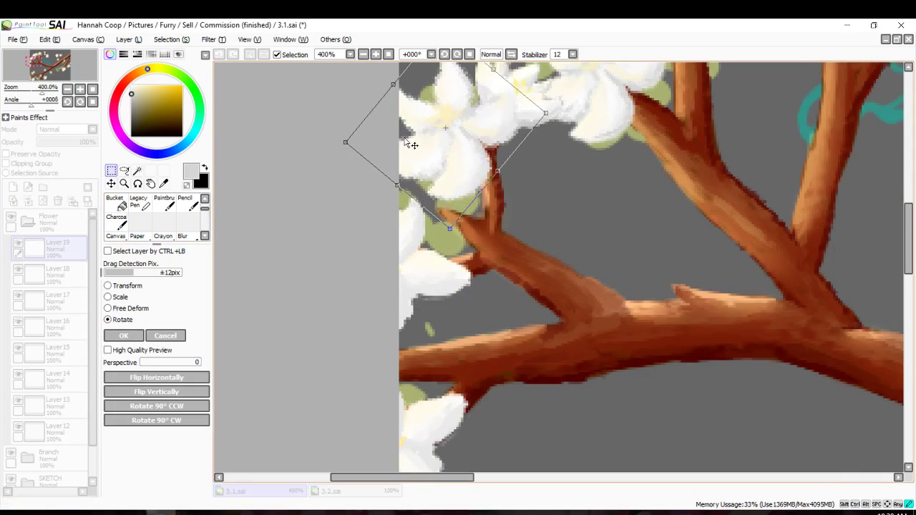
pyautogui.click(123, 336)
pyautogui.scroll(-3, 300, 261)
pyautogui.scroll(3, 302, 261)
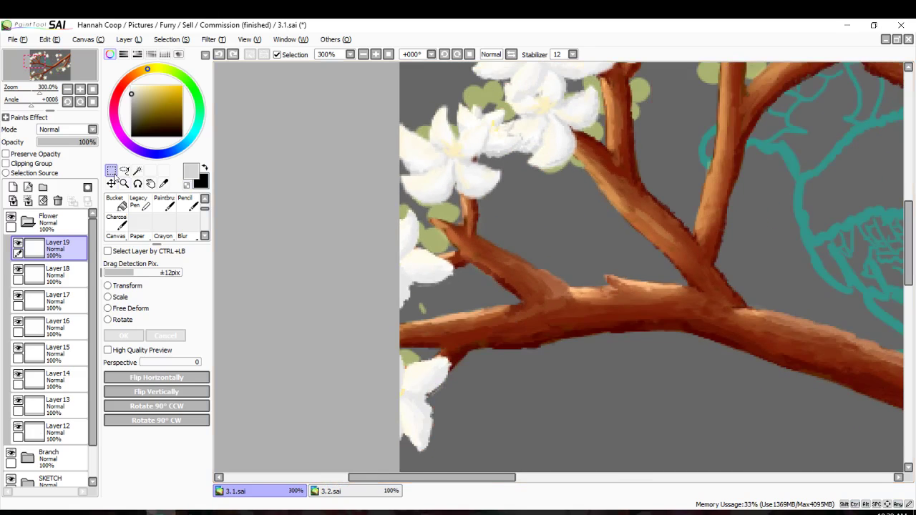
# Flip the Layer19 blossom horizontally and rotate it about 5 degrees counterclockwise over the forked twig.
pyautogui.click(127, 377)
pyautogui.click(109, 320)
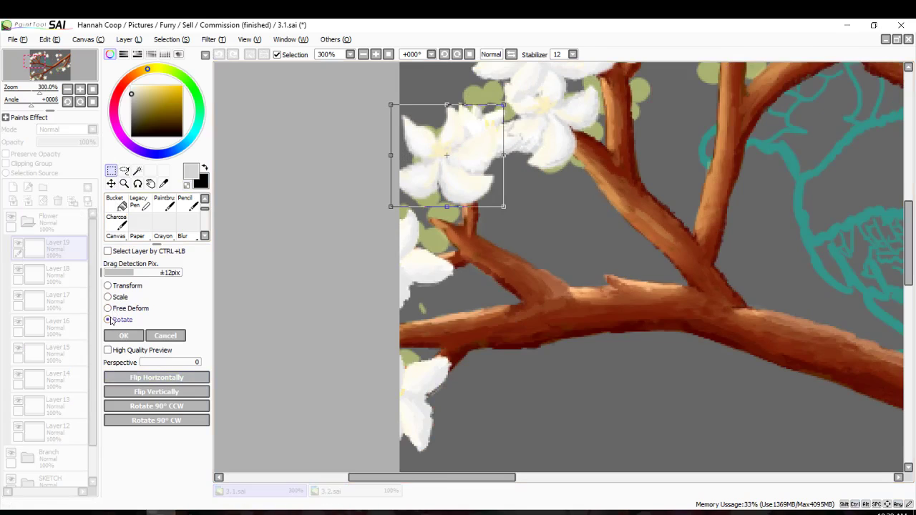
pyautogui.moveTo(380, 94); pyautogui.dragTo(425, 168)
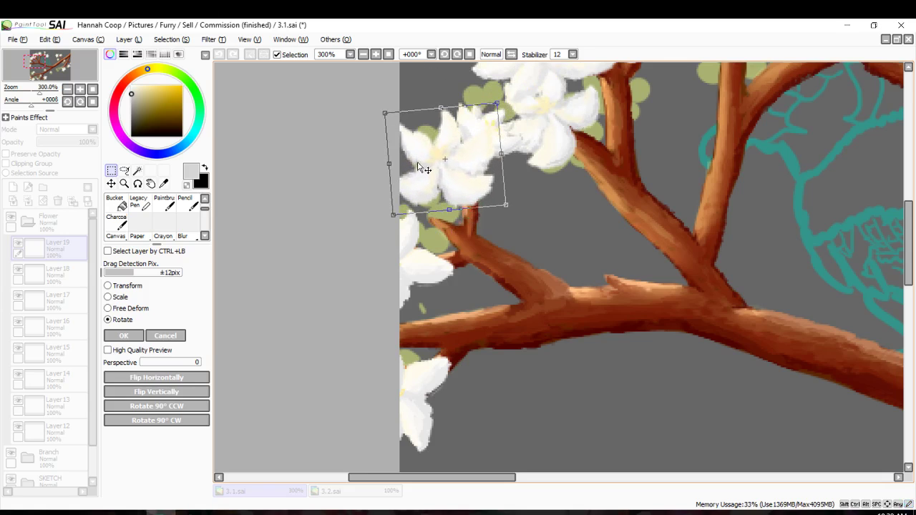
pyautogui.click(133, 336)
pyautogui.scroll(-3, 317, 272)
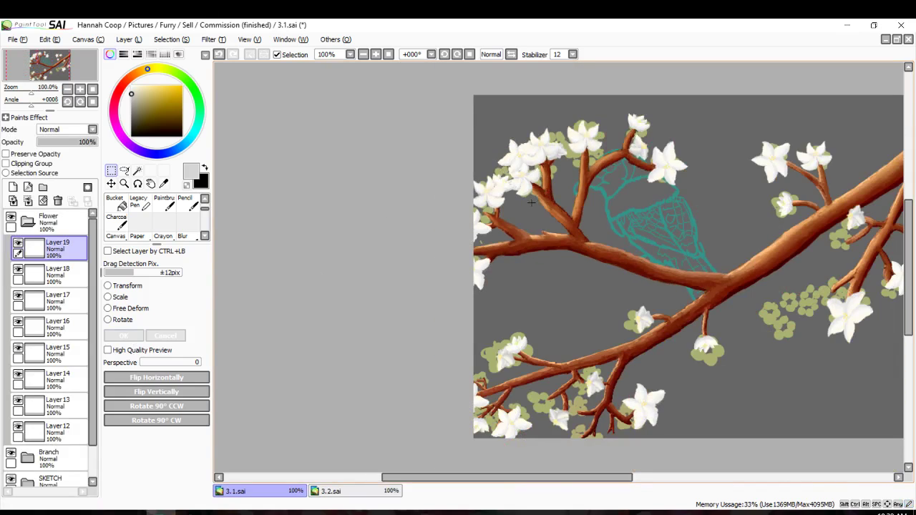
# Paste another blossom copy on new Layer20 and move it onto the bare hanging twig beside the large lower-left flower.
pyautogui.scroll(-1, 540, 198)
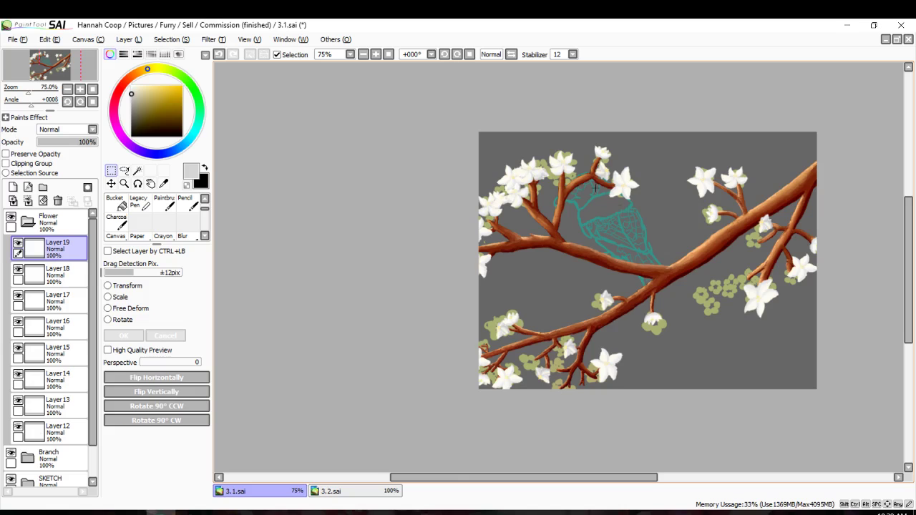
pyautogui.scroll(1, 561, 234)
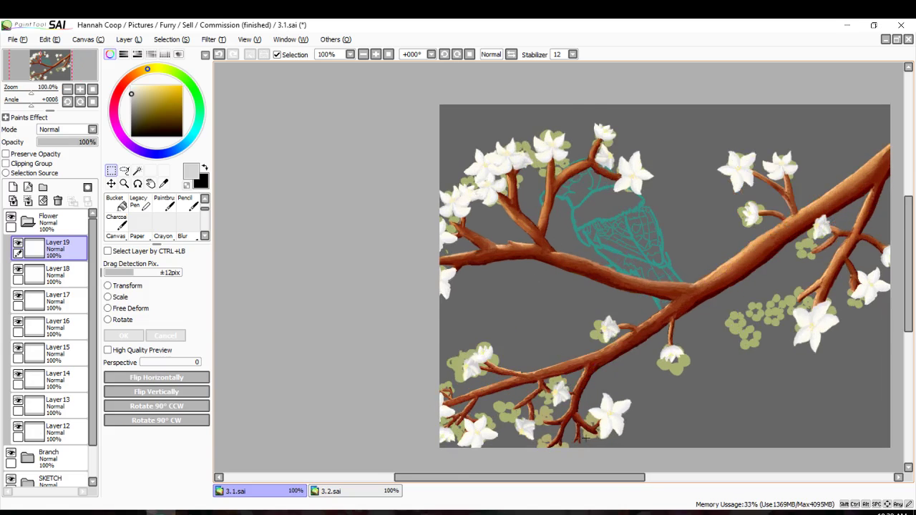
pyautogui.scroll(4, 585, 438)
pyautogui.scroll(-8, 615, 338)
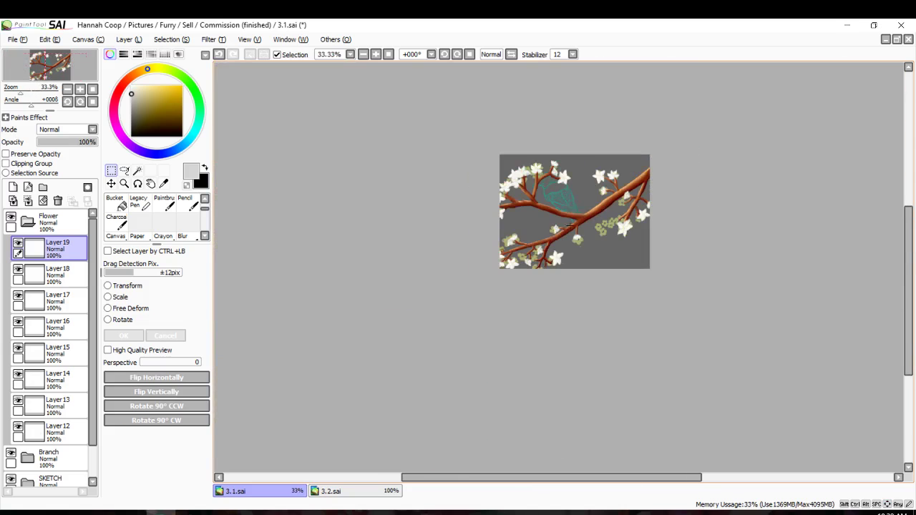
pyautogui.hotkey('ctrl', 'v')
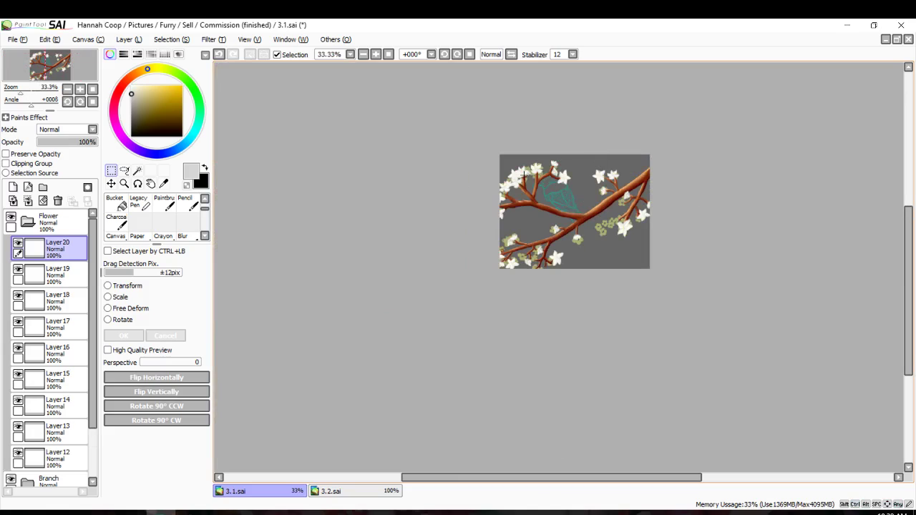
pyautogui.click(111, 184)
pyautogui.scroll(1, 531, 186)
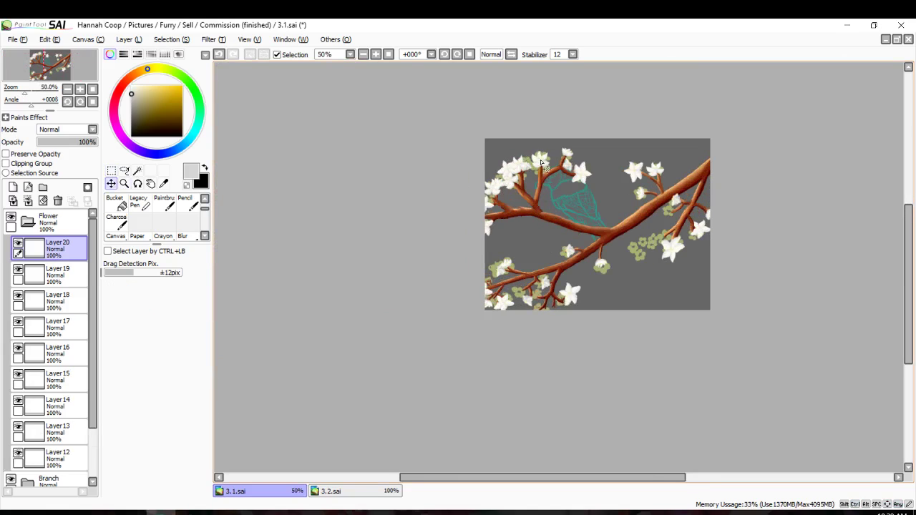
pyautogui.scroll(7, 550, 304)
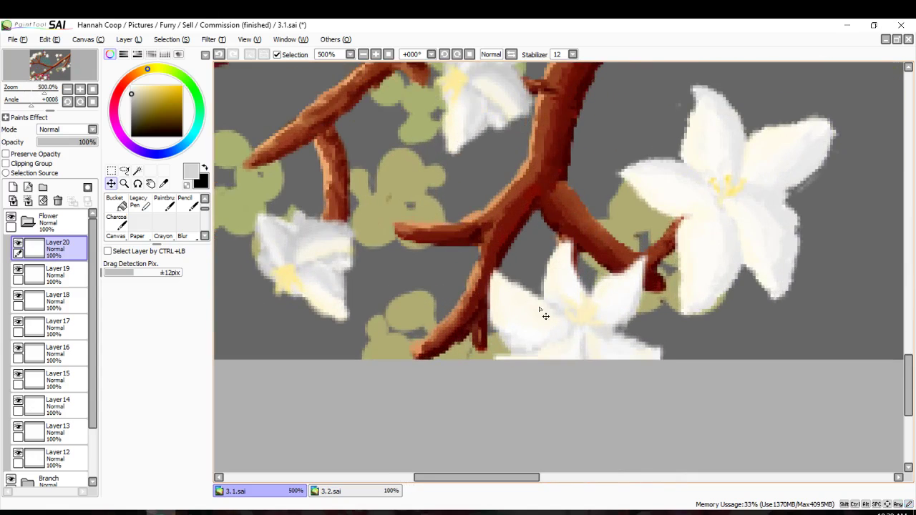
# Flip the Layer20 blossom vertically, and try a horizontal flip before flipping it back.
pyautogui.click(112, 171)
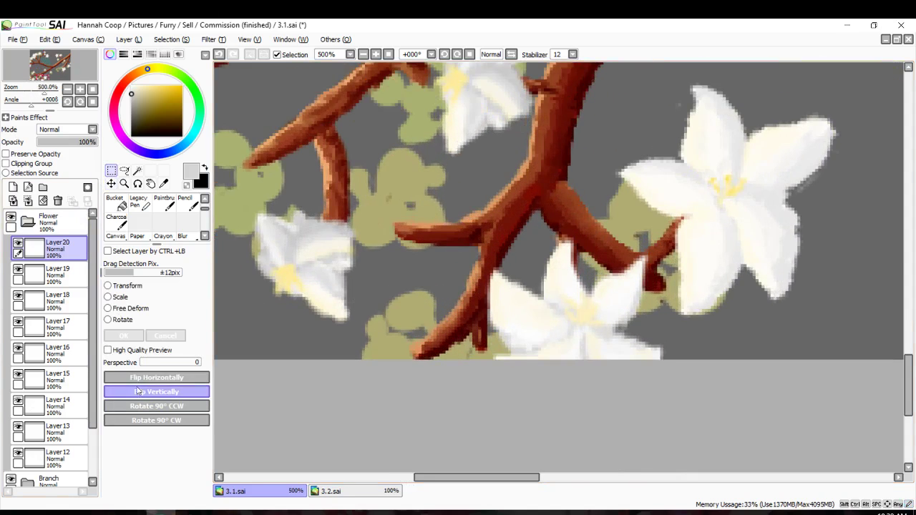
pyautogui.click(138, 391)
pyautogui.click(144, 380)
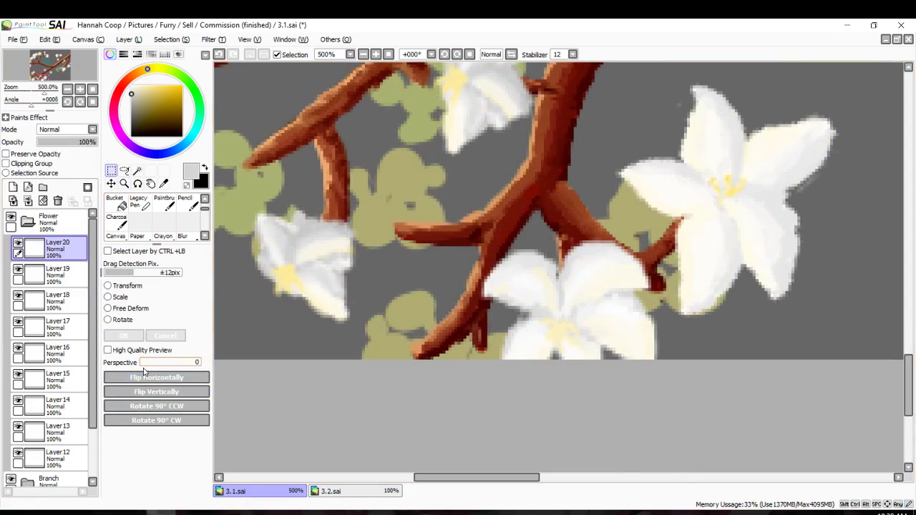
pyautogui.click(144, 376)
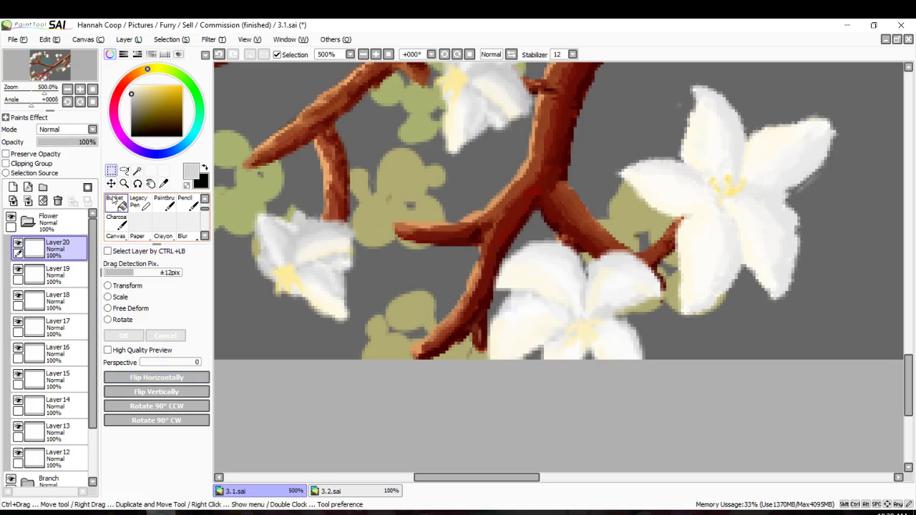
# Rotate the Layer20 blossom about 14 degrees counterclockwise and position it under the hanging twig at the canvas's lower edge.
pyautogui.click(109, 319)
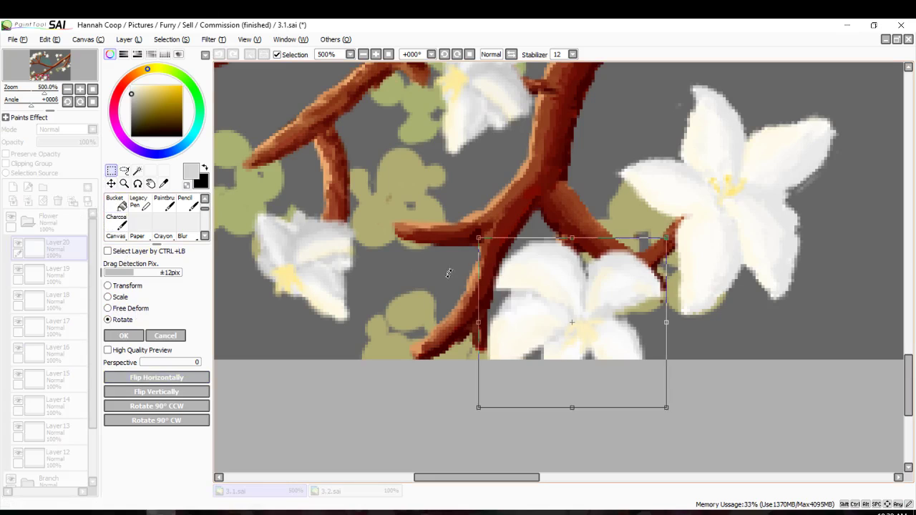
pyautogui.moveTo(450, 272); pyautogui.dragTo(468, 514)
pyautogui.moveTo(526, 514); pyautogui.dragTo(532, 331)
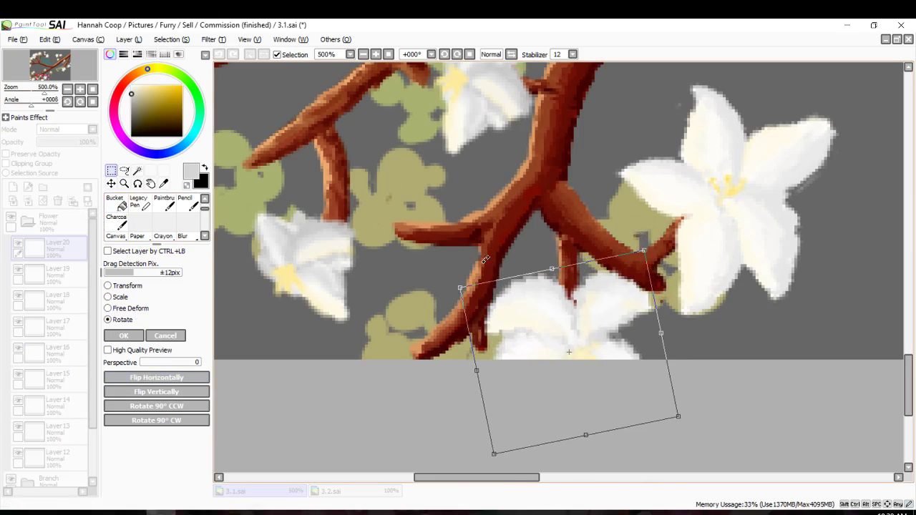
pyautogui.moveTo(439, 274); pyautogui.dragTo(436, 281)
pyautogui.moveTo(551, 316); pyautogui.dragTo(566, 306)
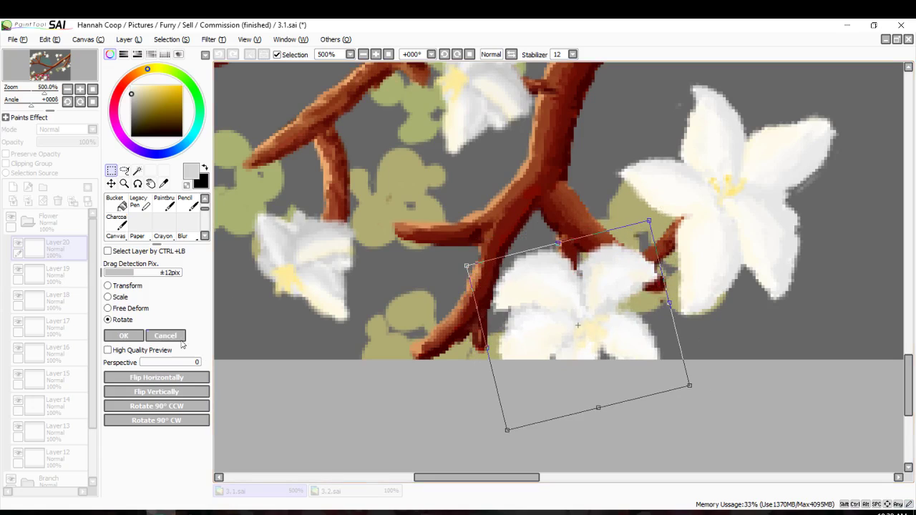
pyautogui.click(136, 335)
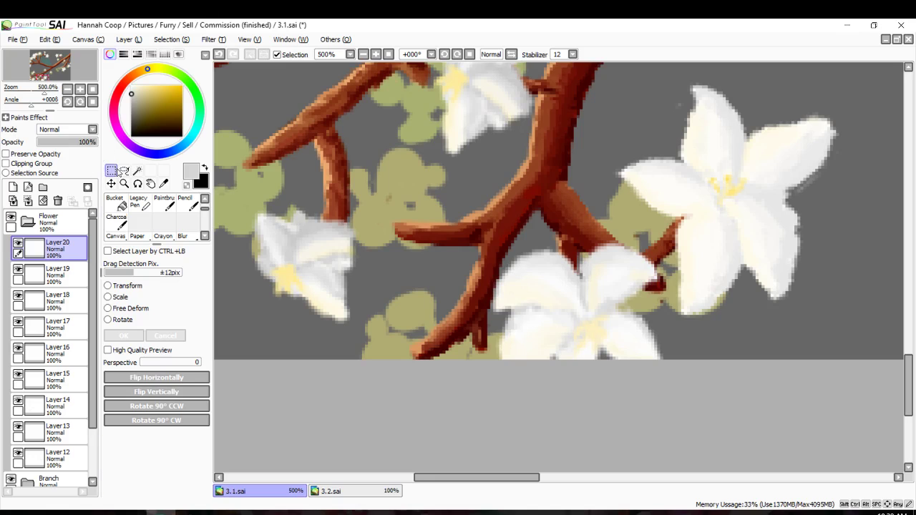
# Paste another blossom copy on new Layer21 and move it beside the upside-down flower at the canvas's lower edge.
pyautogui.hotkey('ctrl', 'v')
pyautogui.scroll(-9, 329, 163)
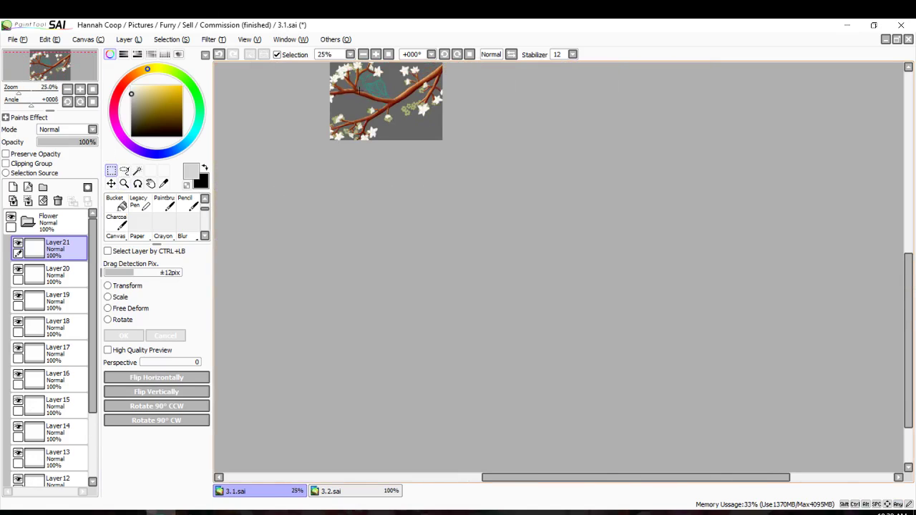
pyautogui.scroll(1, 356, 69)
pyautogui.scroll(4, 297, 112)
pyautogui.hscroll(-1, 276, 115)
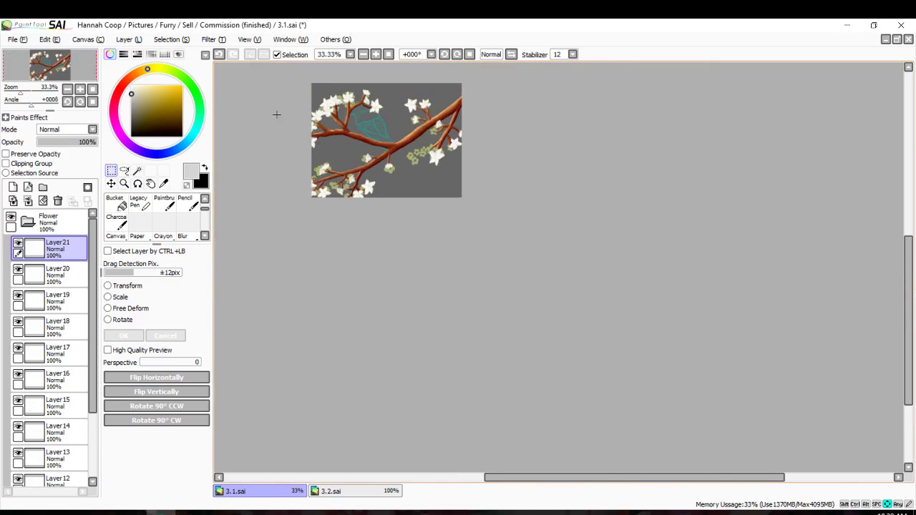
pyautogui.click(113, 184)
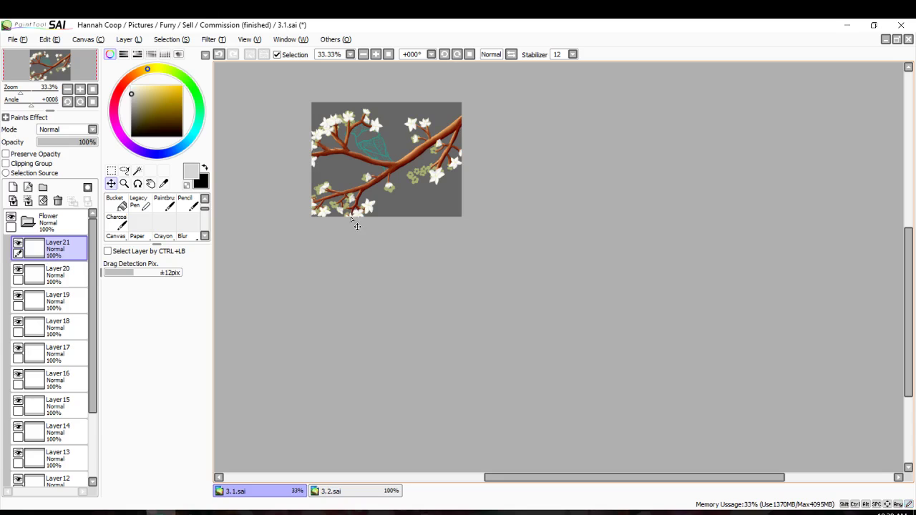
pyautogui.scroll(6, 354, 222)
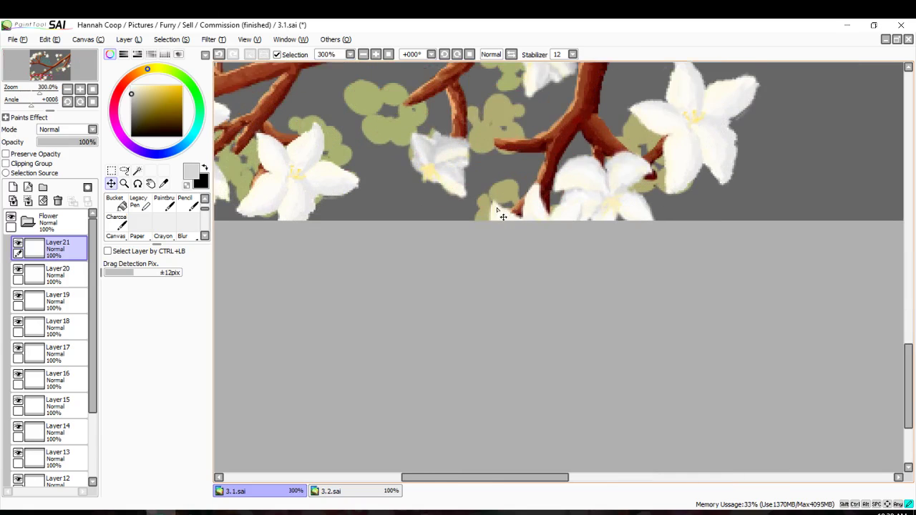
pyautogui.moveTo(503, 216); pyautogui.dragTo(506, 172)
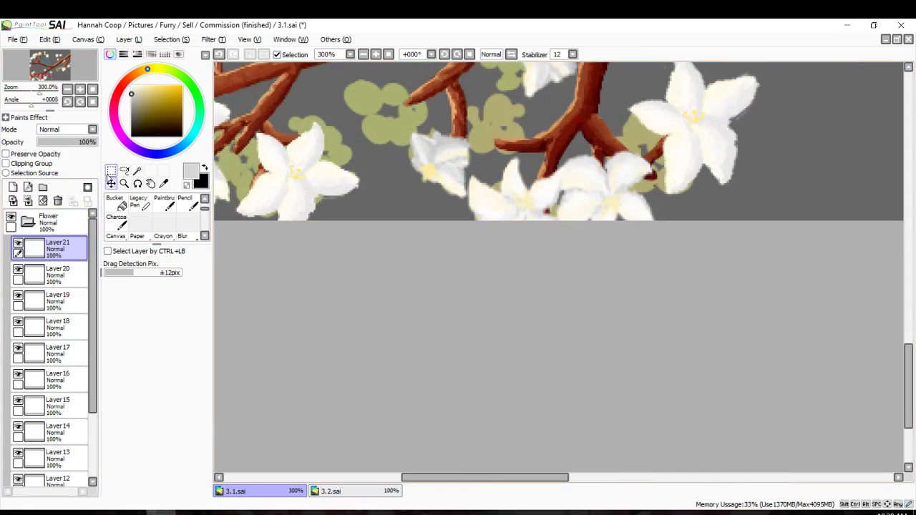
# Flip the Layer21 blossom vertically and horizontally, rotate it about 30 degrees clockwise, and nudge it lower under the forked twig.
pyautogui.hotkey('ctrl', 't')
pyautogui.click(170, 378)
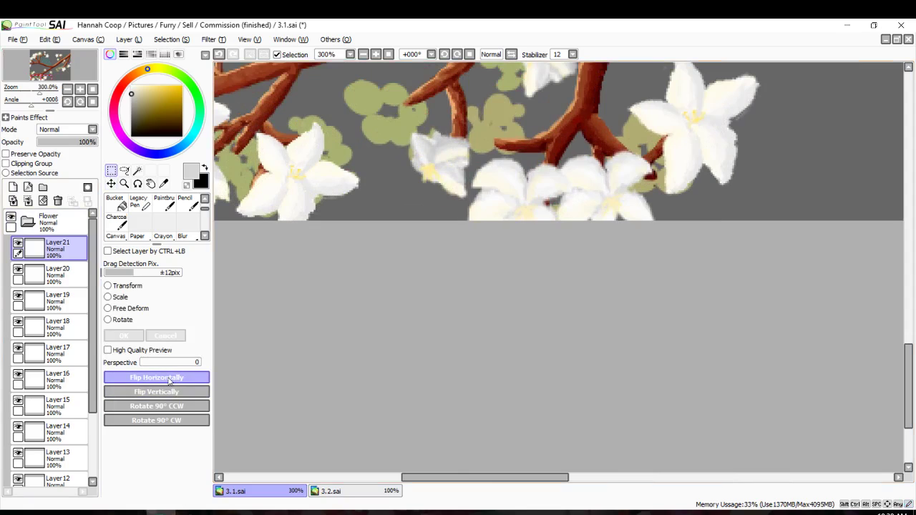
pyautogui.click(169, 379)
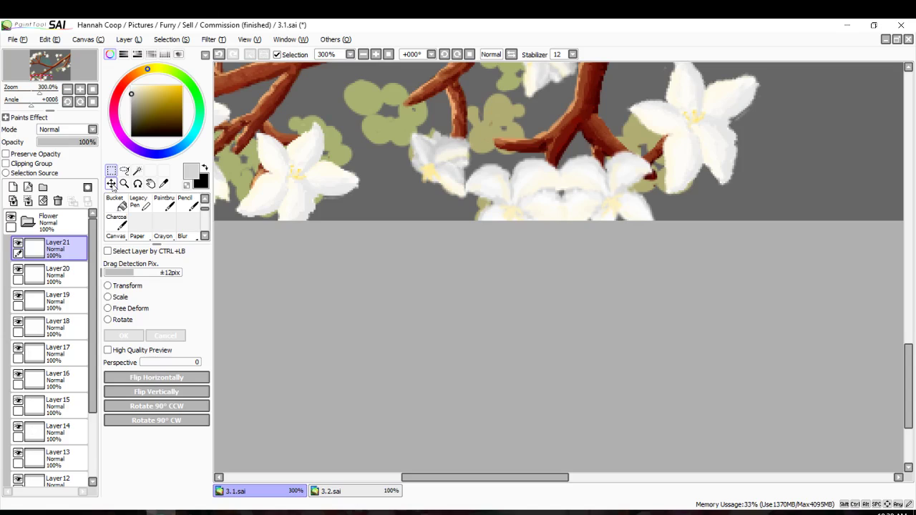
pyautogui.click(107, 320)
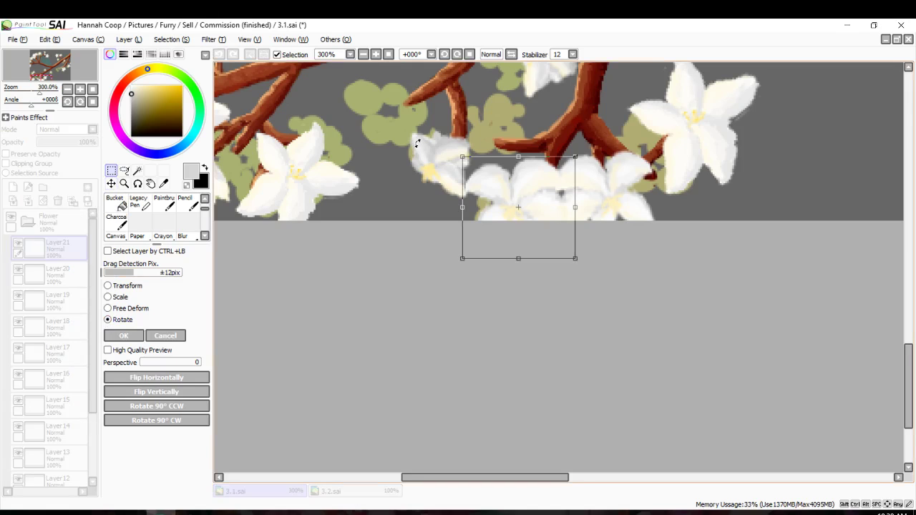
pyautogui.moveTo(435, 147); pyautogui.dragTo(480, 126)
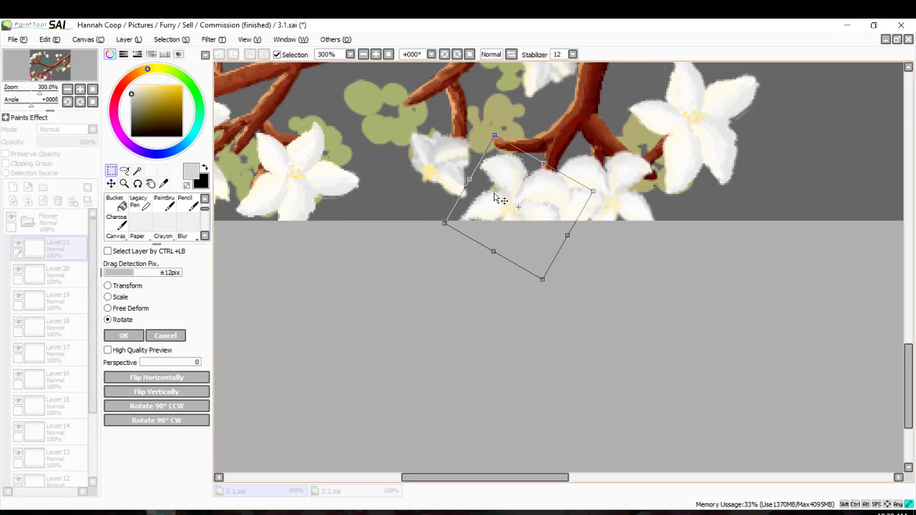
pyautogui.moveTo(496, 198)
pyautogui.mouseDown()
pyautogui.moveTo(472, 254)
pyautogui.moveTo(511, 203)
pyautogui.moveTo(493, 221)
pyautogui.moveTo(493, 206)
pyautogui.mouseUp()
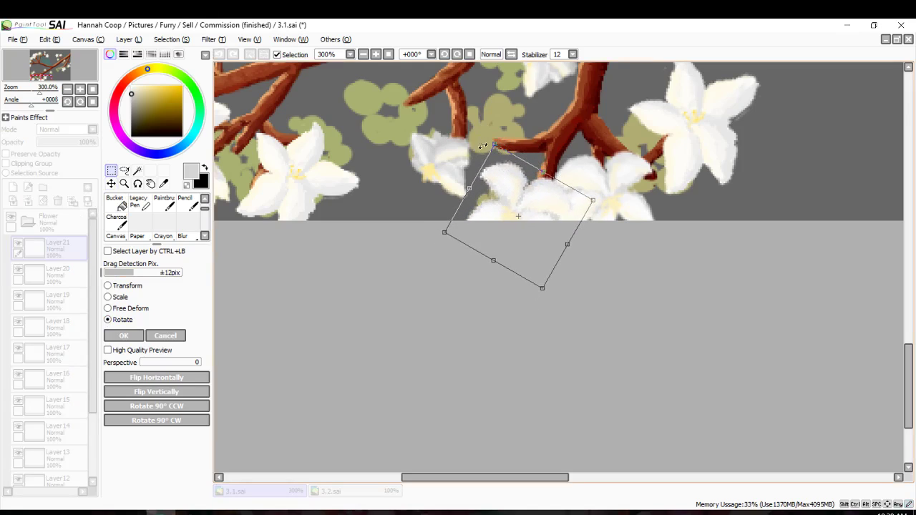
pyautogui.moveTo(495, 144); pyautogui.dragTo(499, 170)
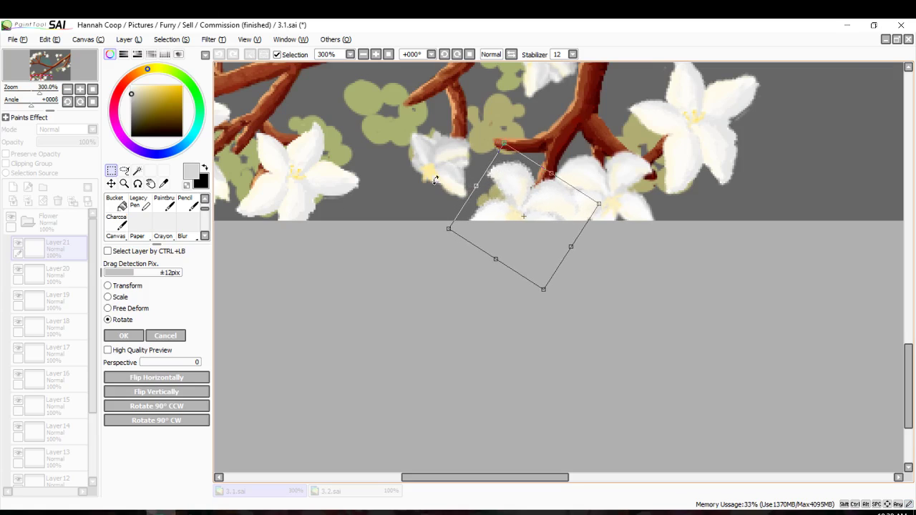
pyautogui.click(124, 337)
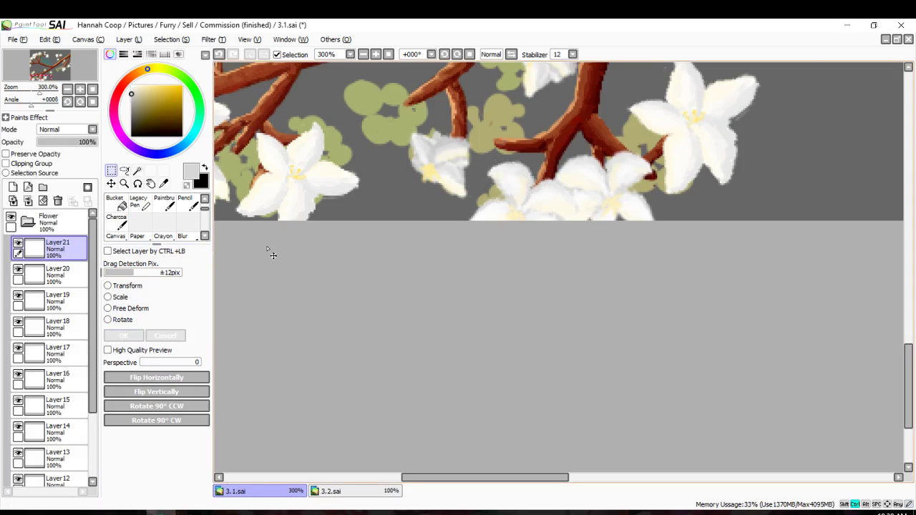
# Paste another blossom copy on new Layer22 and move it onto the short twig above the small drooping flower.
pyautogui.scroll(-5, 538, 233)
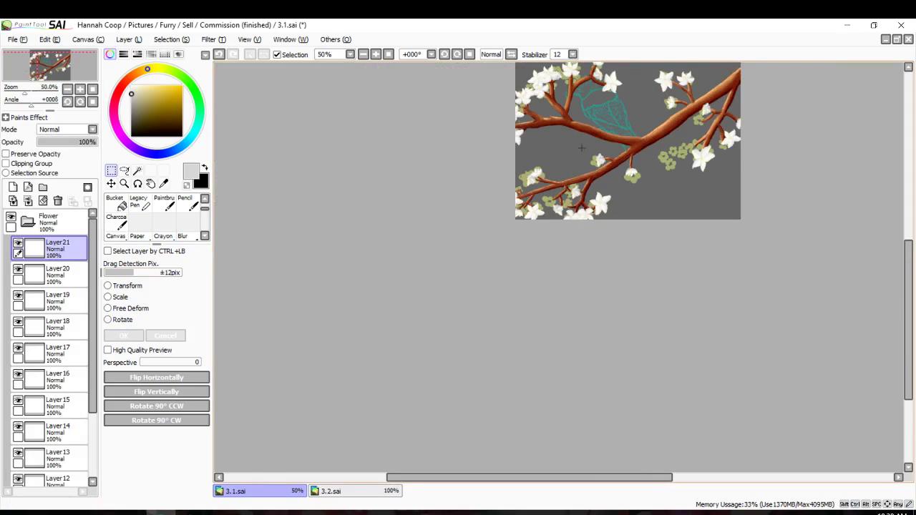
pyautogui.scroll(6, 538, 209)
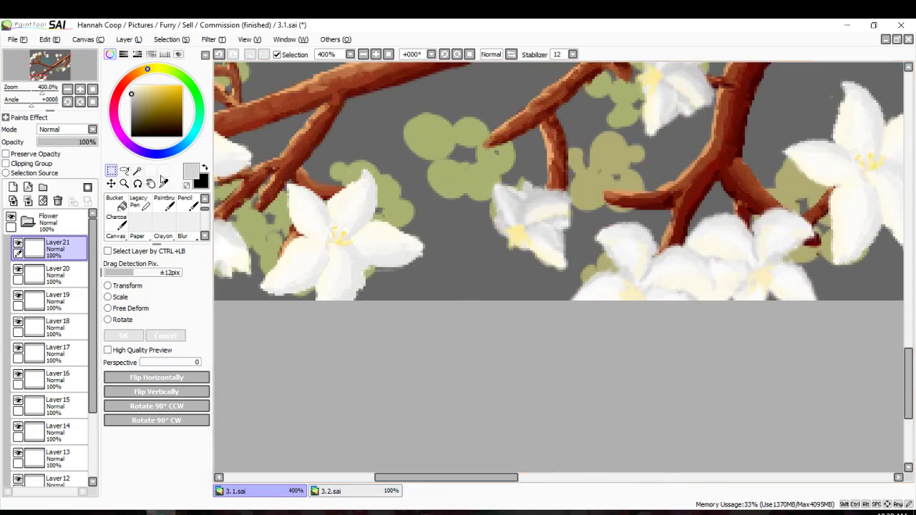
pyautogui.scroll(-5, 502, 124)
pyautogui.scroll(3, 490, 80)
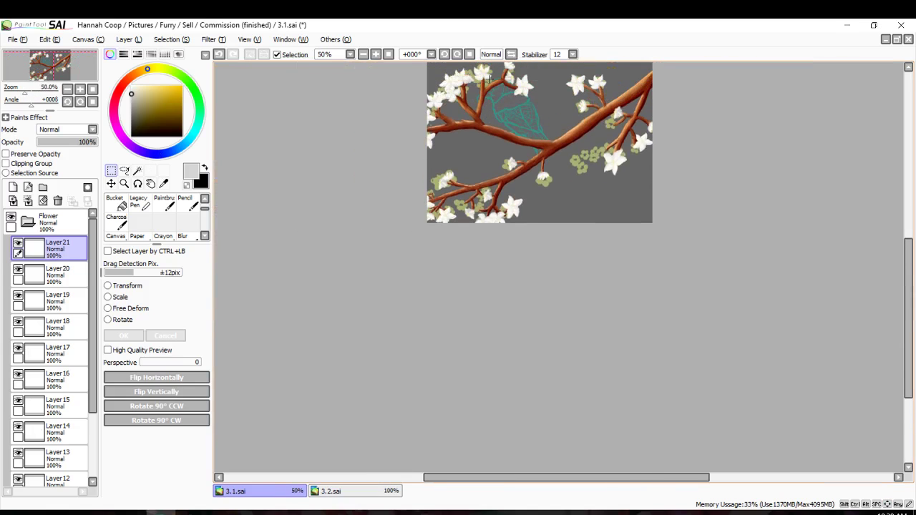
pyautogui.hotkey('ctrl', 'v')
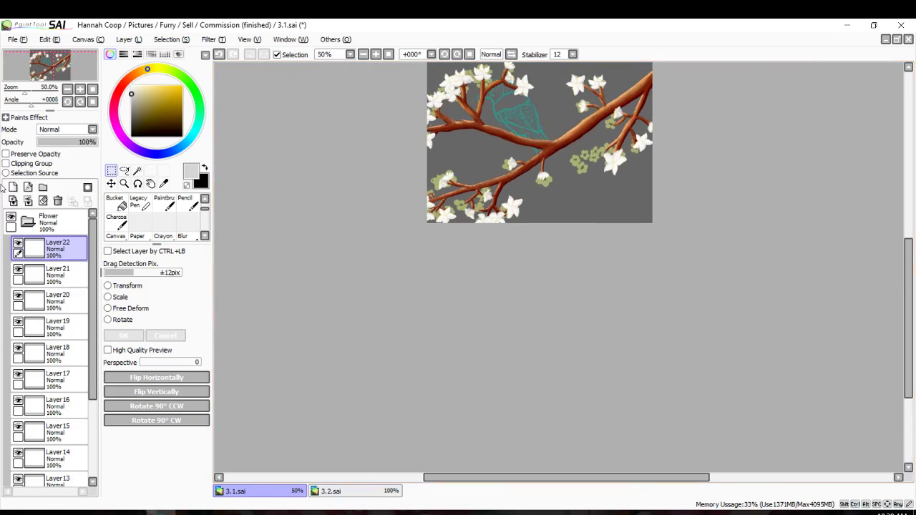
pyautogui.click(111, 184)
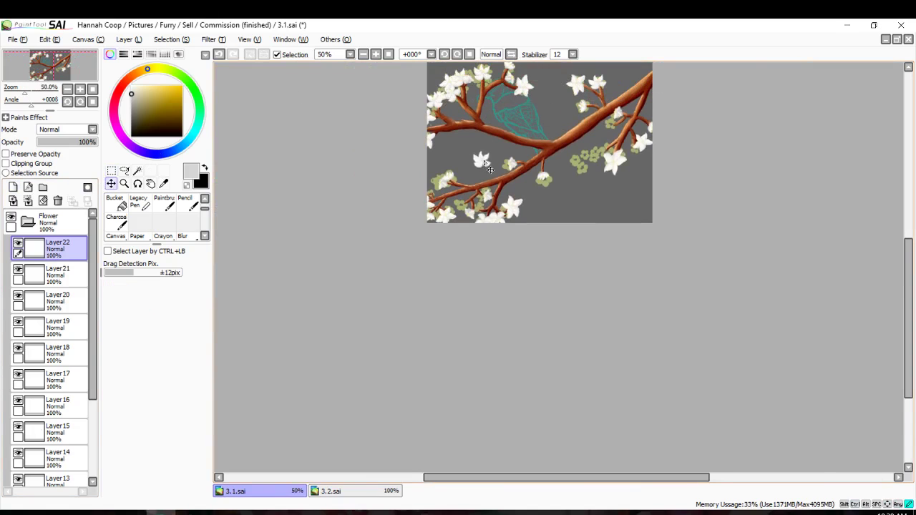
pyautogui.scroll(10, 487, 204)
pyautogui.moveTo(506, 260); pyautogui.dragTo(457, 212)
pyautogui.scroll(-2, 462, 217)
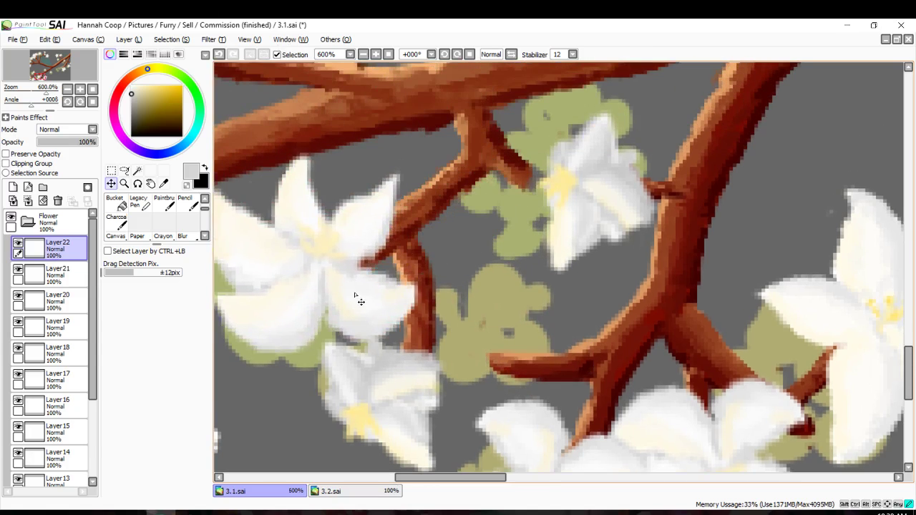
pyautogui.scroll(-2, 282, 303)
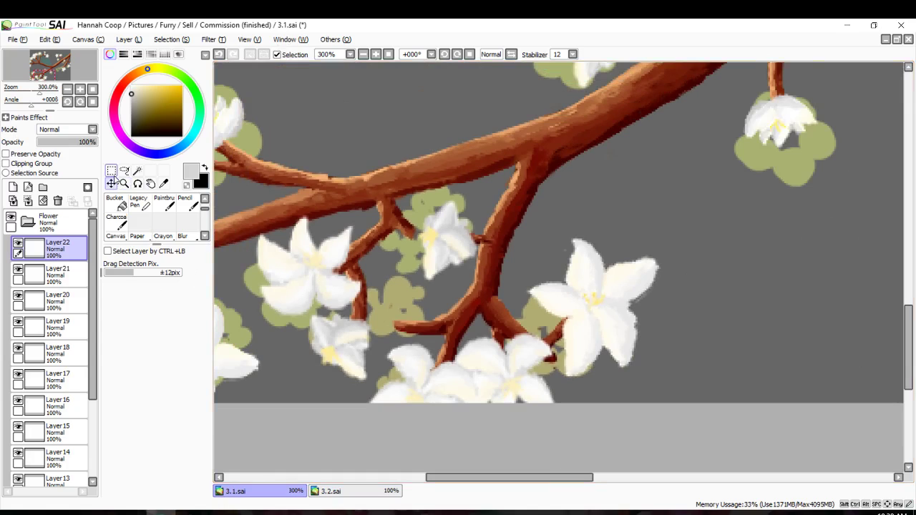
# Flip the Layer22 blossom horizontally, trying a vertical flip and flipping it back.
pyautogui.hotkey('ctrl', 't')
pyautogui.click(147, 399)
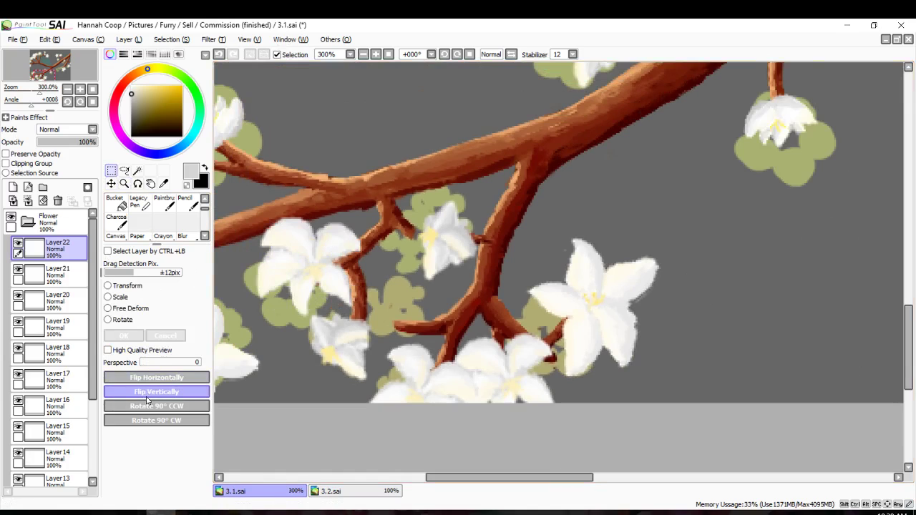
pyautogui.click(158, 377)
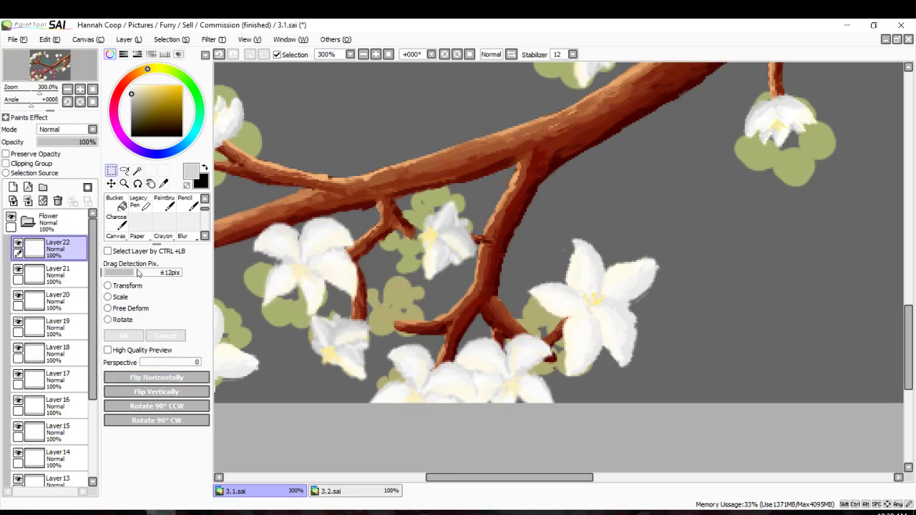
pyautogui.click(156, 392)
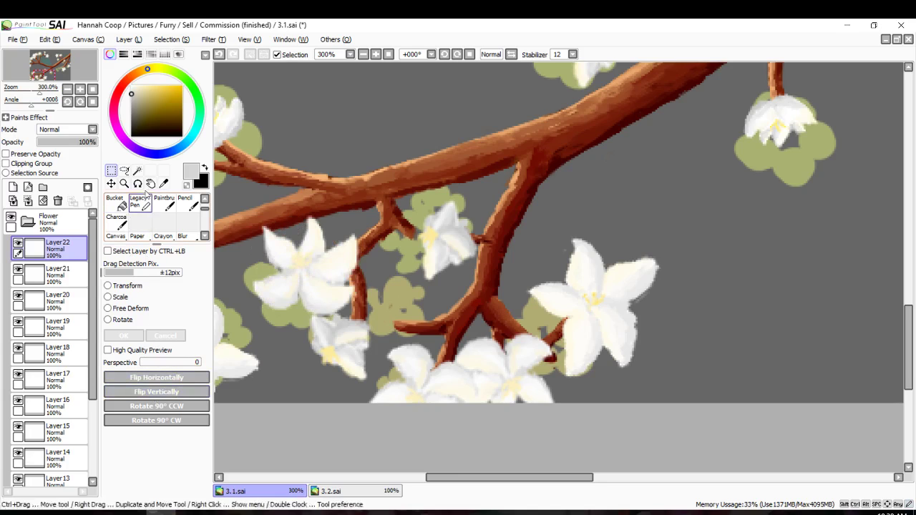
# Try shifting and rotating the Layer22 blossom on its twig with a further vertical flip.
pyautogui.click(109, 321)
pyautogui.moveTo(256, 220)
pyautogui.mouseDown()
pyautogui.moveTo(256, 230)
pyautogui.moveTo(260, 214)
pyautogui.mouseUp()
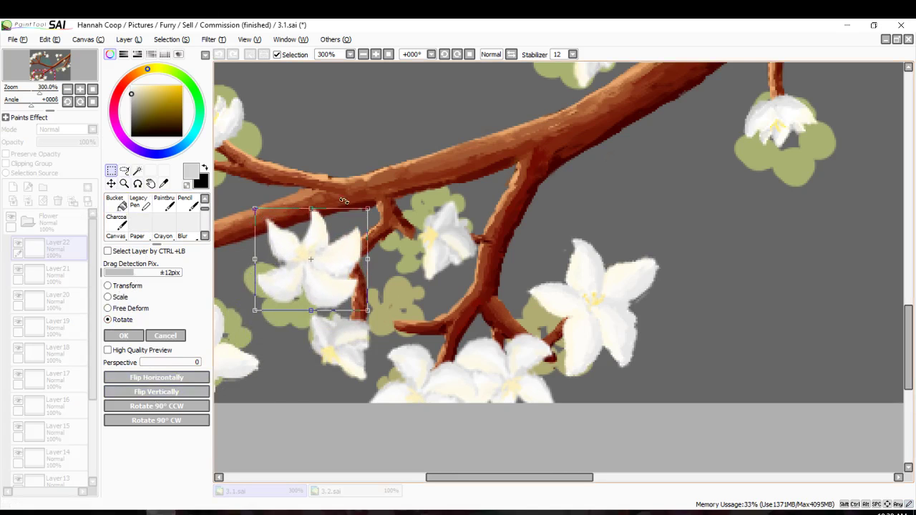
pyautogui.moveTo(344, 201); pyautogui.dragTo(198, 158)
pyautogui.click(129, 338)
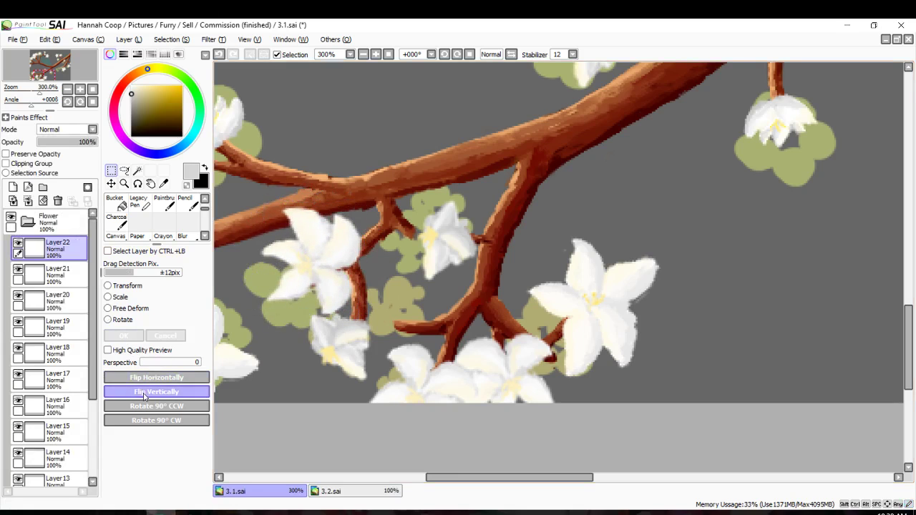
pyautogui.click(143, 393)
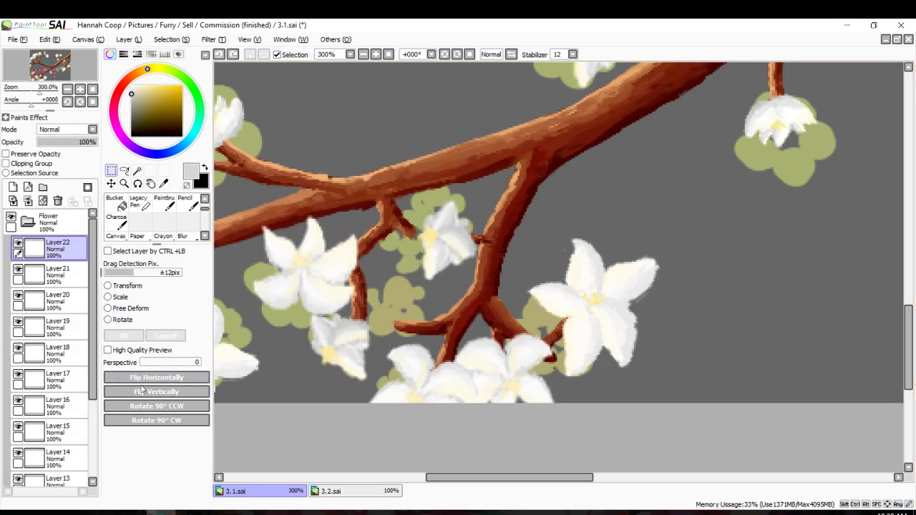
# Compare repeated vertical and horizontal flips of the Layer22 blossom, leaving it flipped both ways from the pasted original.
pyautogui.click(142, 391)
pyautogui.click(143, 391)
pyautogui.click(144, 392)
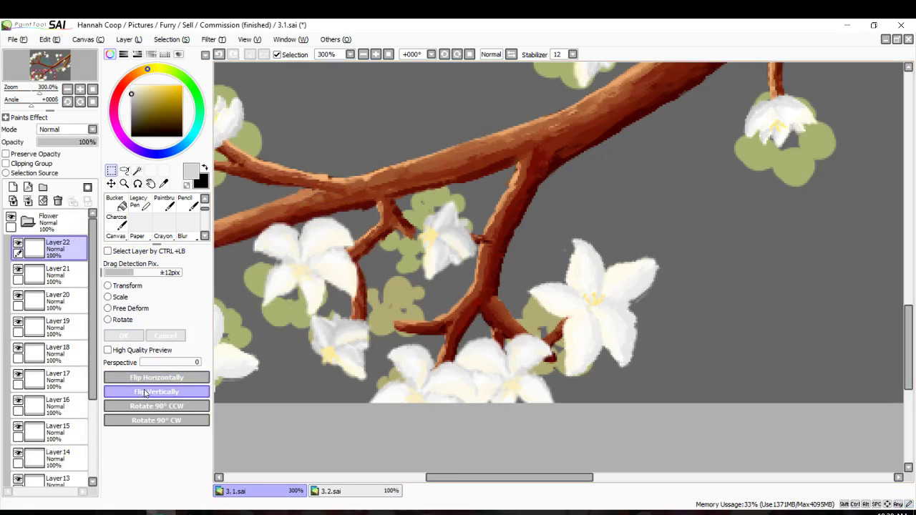
pyautogui.click(144, 392)
pyautogui.click(138, 378)
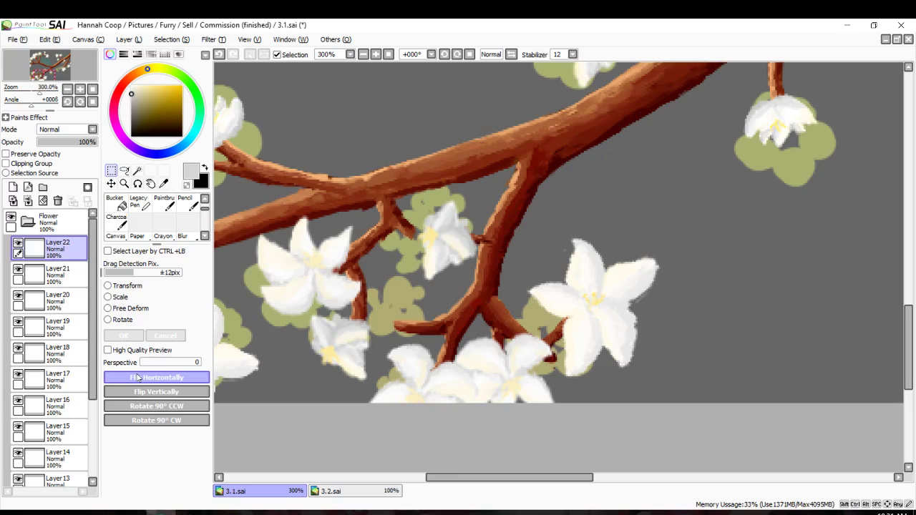
pyautogui.click(142, 392)
pyautogui.click(143, 392)
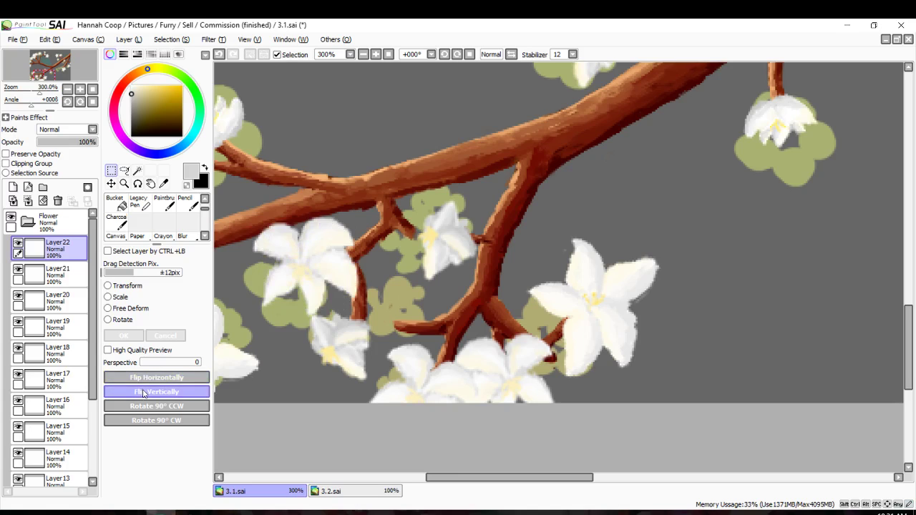
pyautogui.click(142, 392)
pyautogui.click(142, 392)
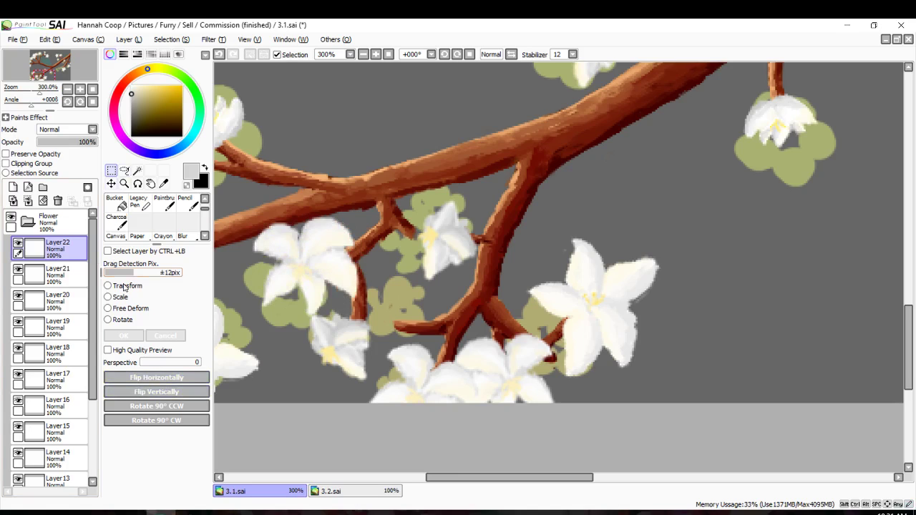
# Rotate the Layer22 blossom clockwise and shift it so it covers the green spot at the twig's tip.
pyautogui.click(109, 320)
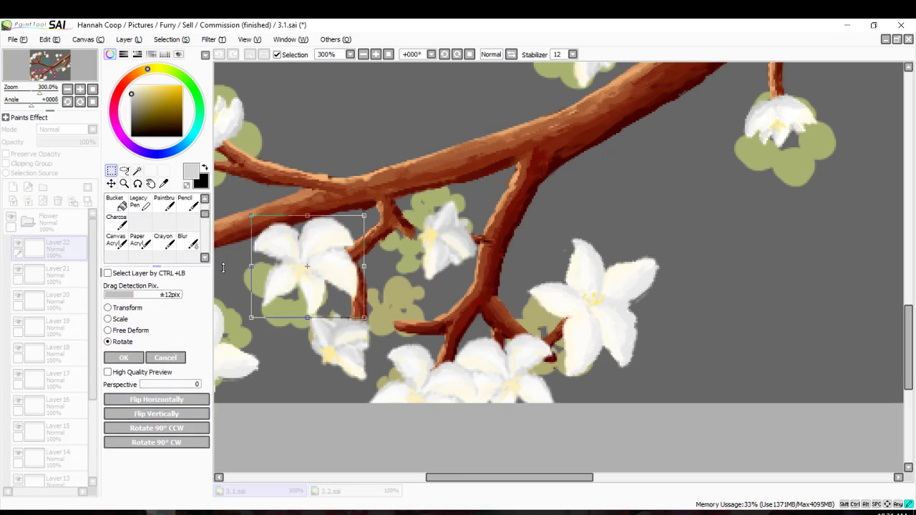
pyautogui.moveTo(224, 267); pyautogui.dragTo(214, 293)
pyautogui.moveTo(248, 211); pyautogui.dragTo(333, 217)
pyautogui.scroll(1, 302, 270)
pyautogui.moveTo(293, 278); pyautogui.dragTo(274, 305)
pyautogui.moveTo(344, 177); pyautogui.dragTo(356, 204)
pyautogui.click(115, 385)
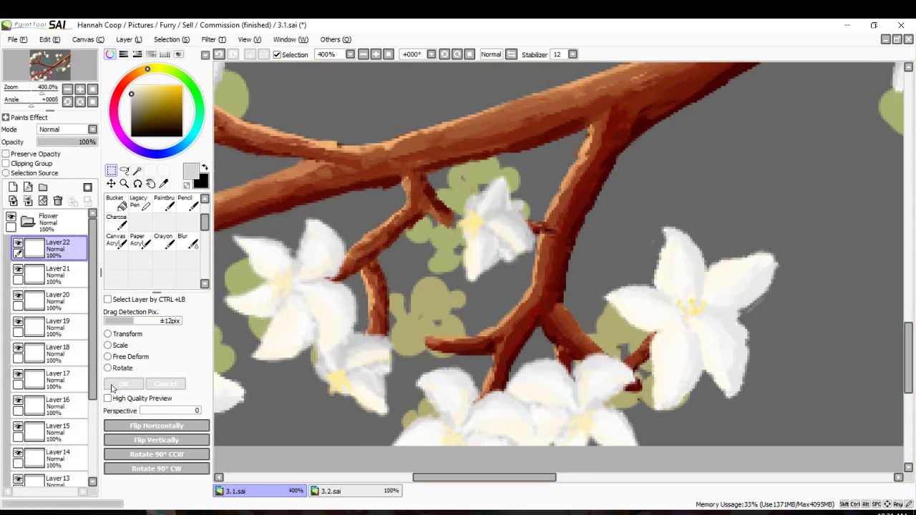
# Examine the whole painting for sketched blossom spots that still need flowers.
pyautogui.scroll(-6, 313, 330)
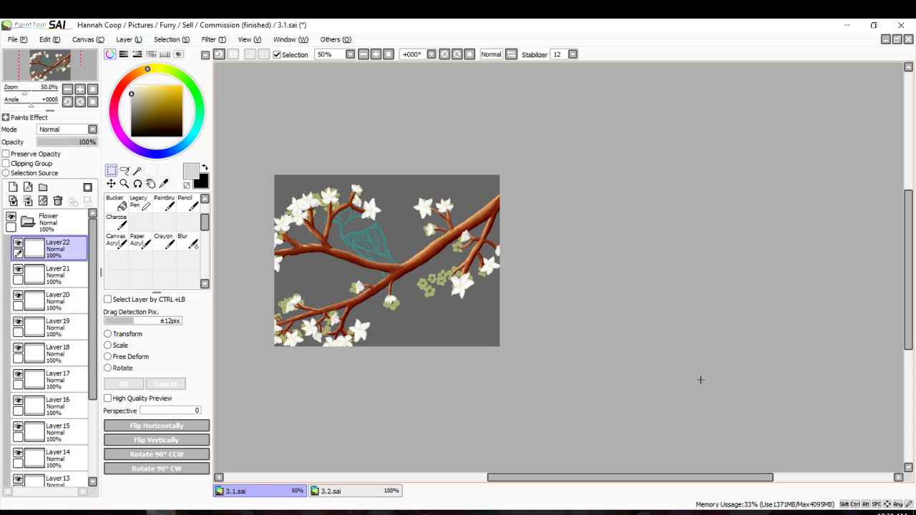
pyautogui.scroll(2, 475, 296)
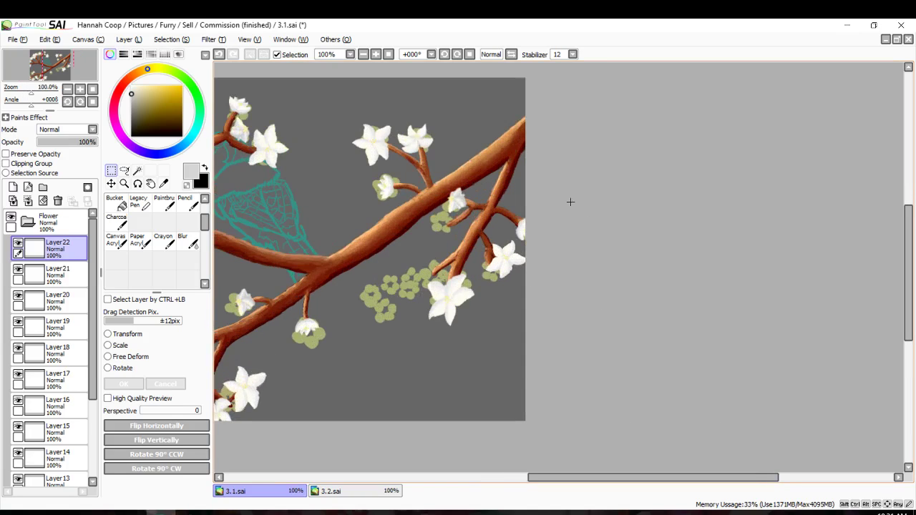
pyautogui.press('Down')
pyautogui.press('Left')
pyautogui.press('Left')
pyautogui.press('Left')
pyautogui.press('Left')
pyautogui.press('Left')
pyautogui.press('Left')
pyautogui.press('Left')
pyautogui.press('Left')
pyautogui.press('Left')
pyautogui.press('Left')
pyautogui.press('Left')
pyautogui.press('Left')
pyautogui.press('Left')
pyautogui.press('Left')
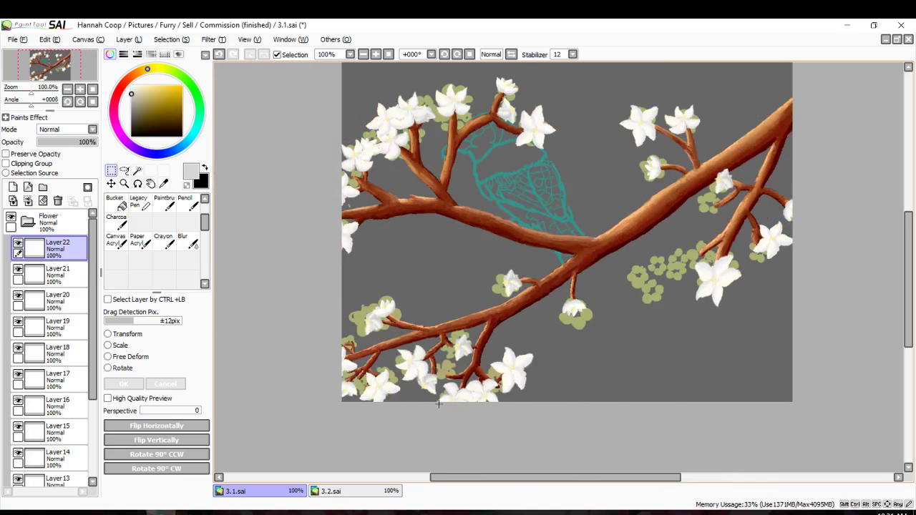
pyautogui.scroll(2, 423, 374)
pyautogui.scroll(-3, 501, 324)
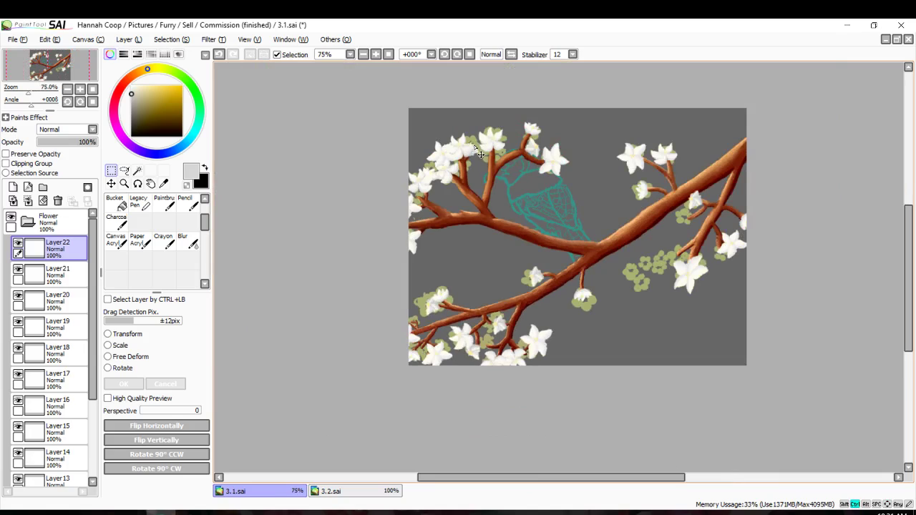
# Paste another copy of the blossom onto a new layer and move it over the green spot on the small twig below the main branch's upper end.
pyautogui.hotkey('ctrl', 'v')
pyautogui.moveTo(499, 145); pyautogui.dragTo(506, 158)
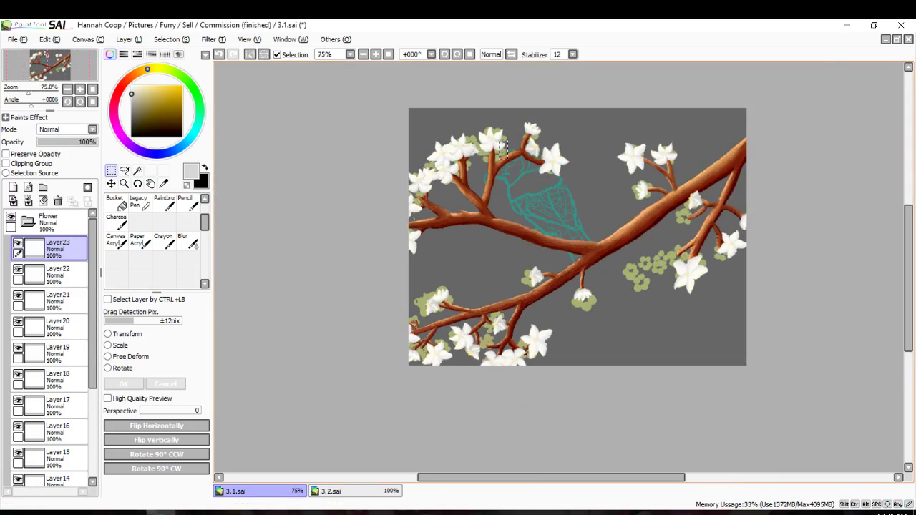
pyautogui.hotkey('ctrl', 'z')
pyautogui.click(111, 184)
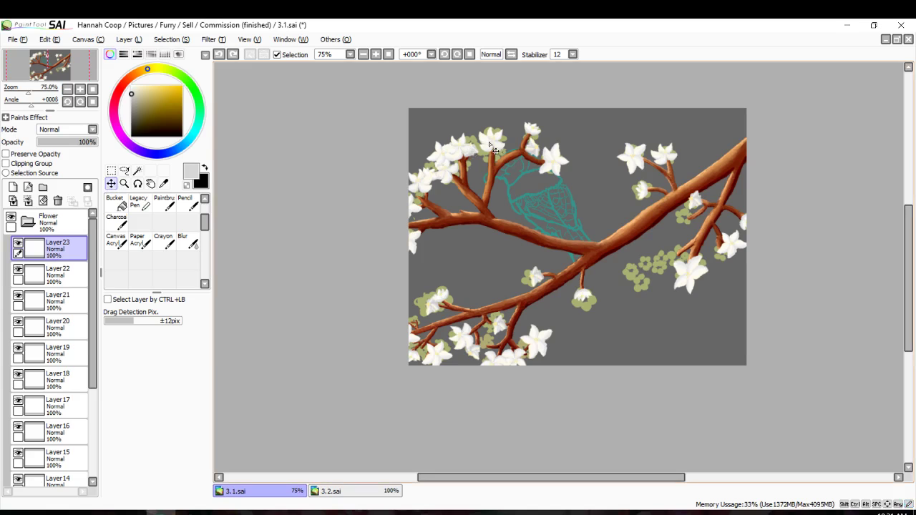
pyautogui.scroll(4, 661, 230)
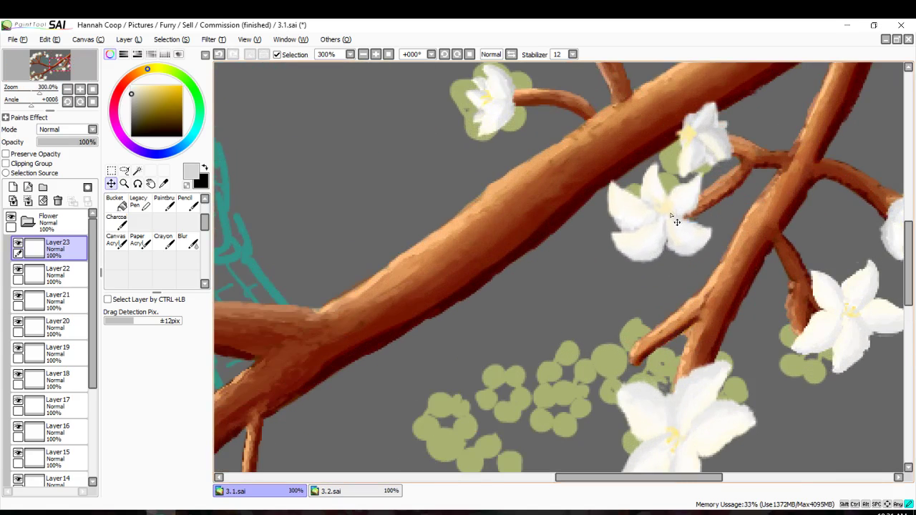
pyautogui.moveTo(676, 222); pyautogui.dragTo(674, 214)
pyautogui.scroll(-1, 658, 313)
pyautogui.scroll(2, 652, 315)
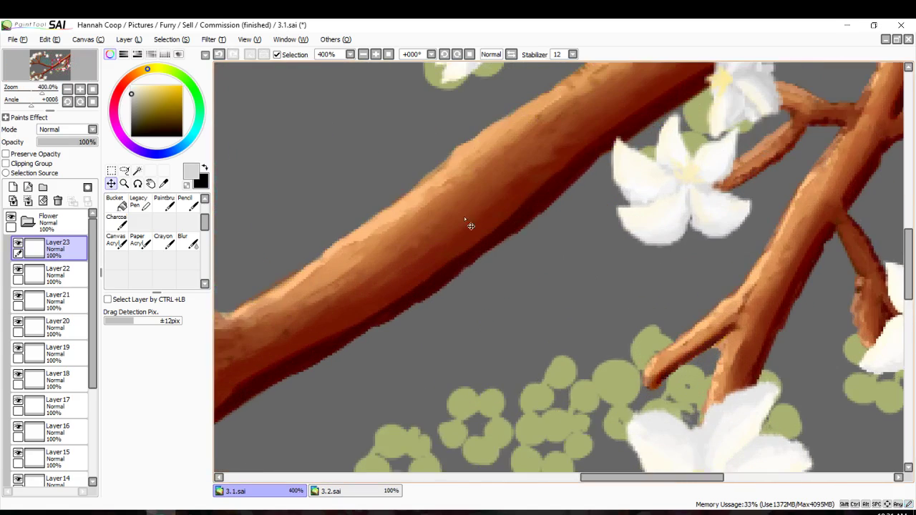
# Rotate the Layer23 blossom and shift it slightly so it sits against its twig beside the small half-open flower.
pyautogui.hotkey('ctrl', 't')
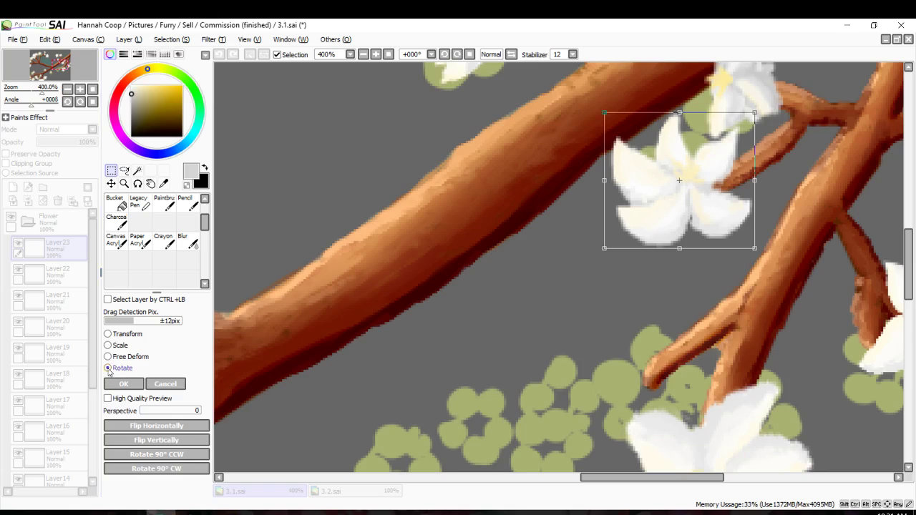
pyautogui.moveTo(423, 286); pyautogui.dragTo(620, 269)
pyautogui.scroll(-8, 581, 274)
pyautogui.scroll(5, 564, 293)
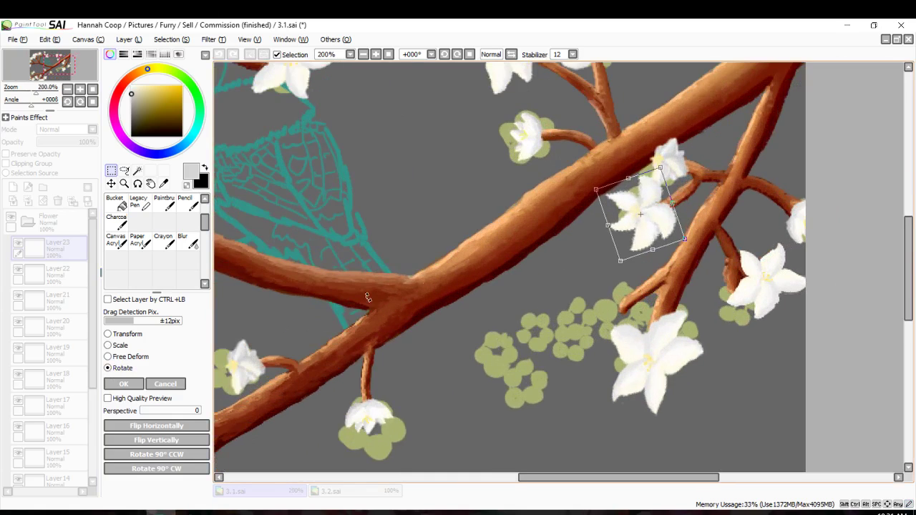
pyautogui.click(149, 384)
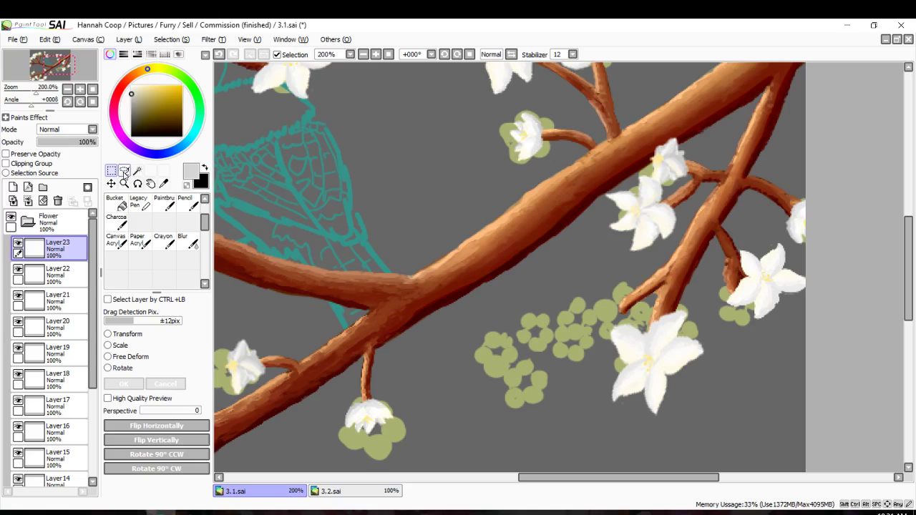
pyautogui.click(111, 184)
pyautogui.moveTo(626, 235); pyautogui.dragTo(642, 237)
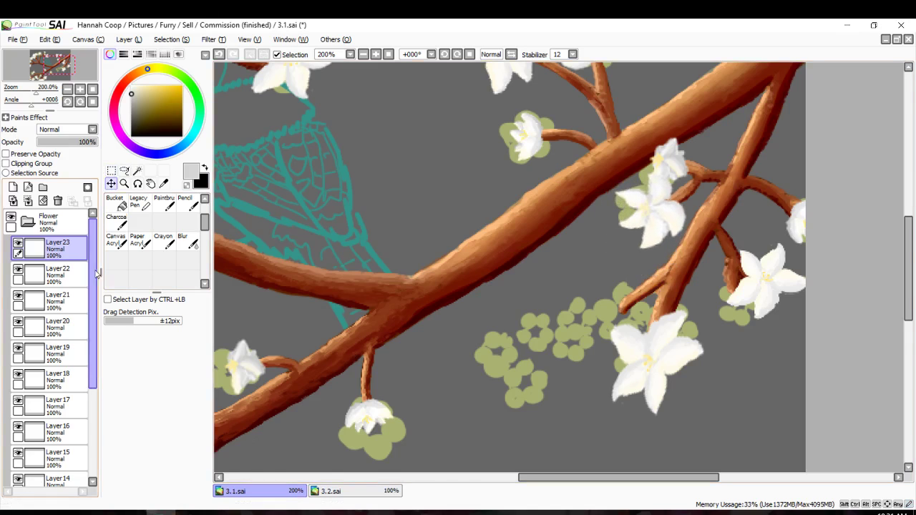
# Examine the branches and twigs across the whole painting for green sketched spots that still lack blossoms.
pyautogui.scroll(-2, 364, 316)
pyautogui.press('Left')
pyautogui.press('Left')
pyautogui.press('Left')
pyautogui.press('Down')
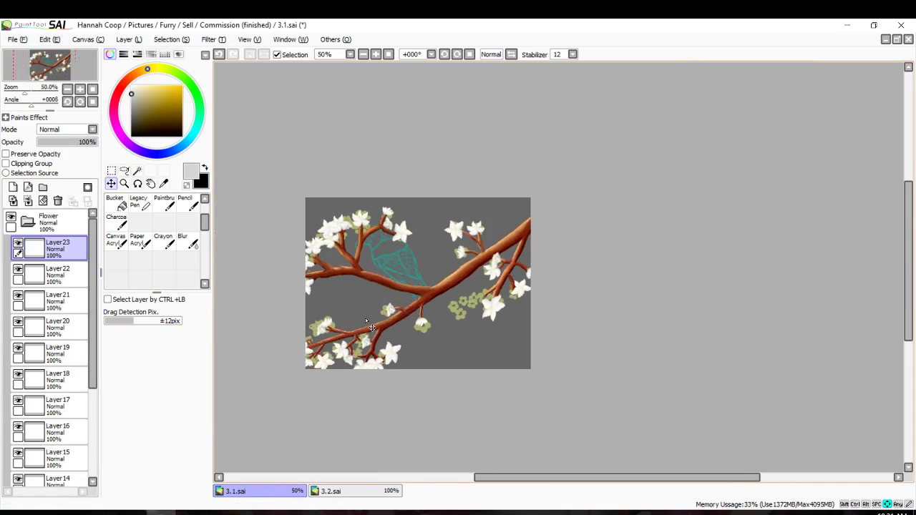
pyautogui.press('Left')
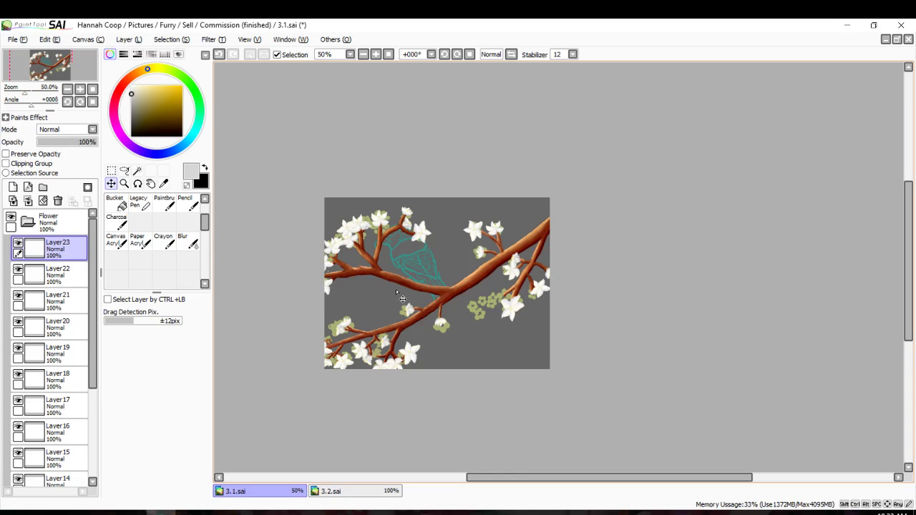
pyautogui.scroll(5, 386, 346)
pyautogui.scroll(-4, 410, 340)
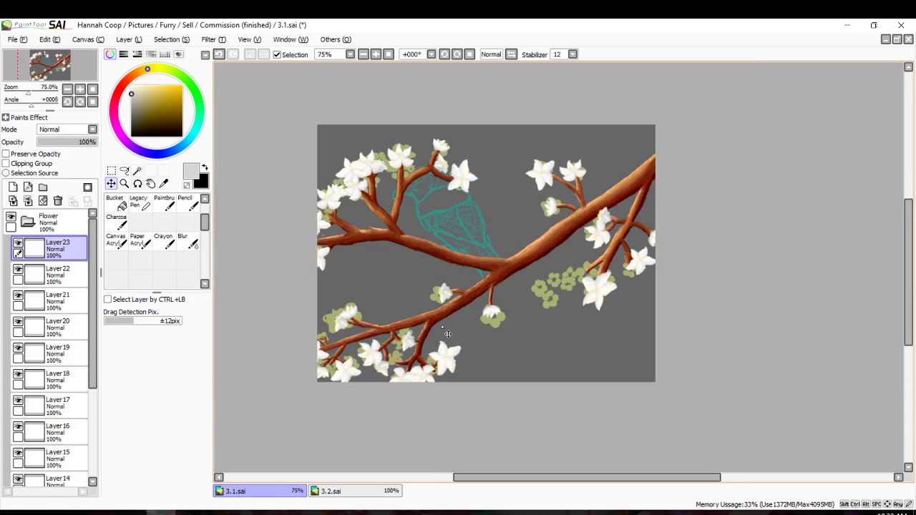
pyautogui.scroll(1, 583, 267)
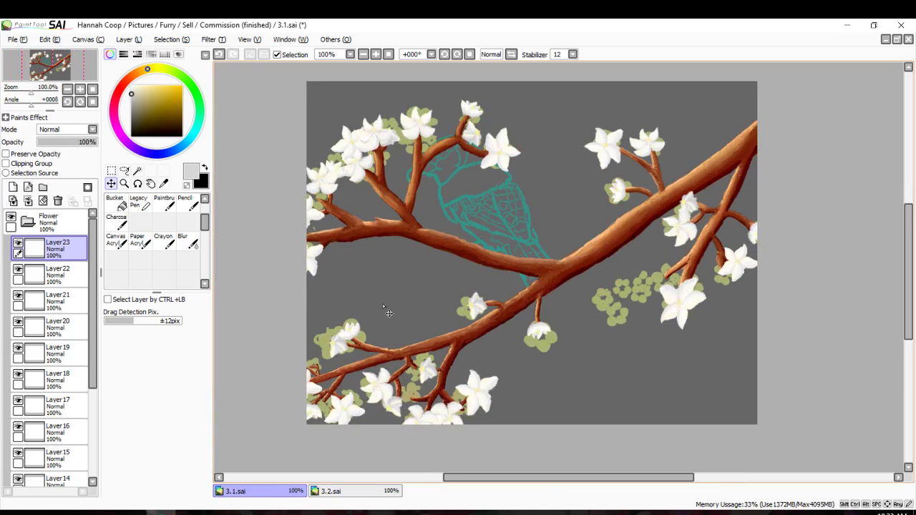
pyautogui.scroll(3, 410, 369)
pyautogui.scroll(-3, 441, 367)
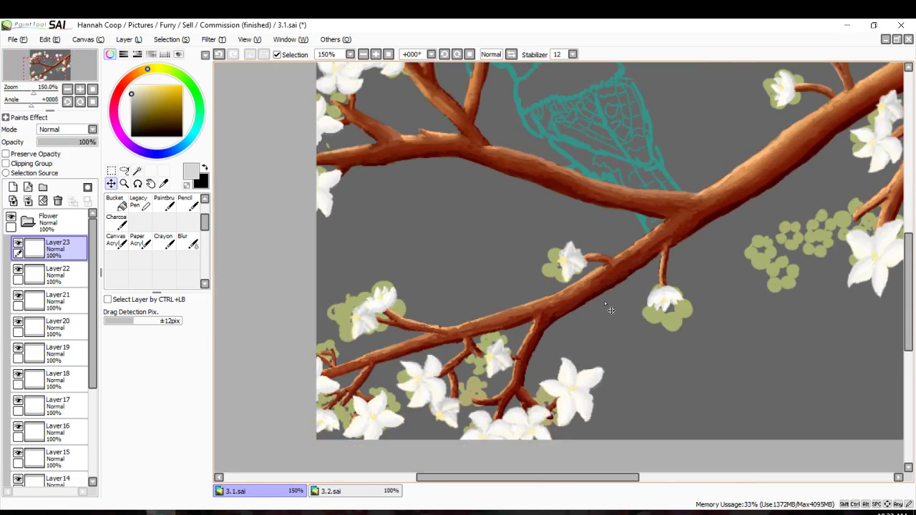
pyautogui.scroll(-1, 770, 238)
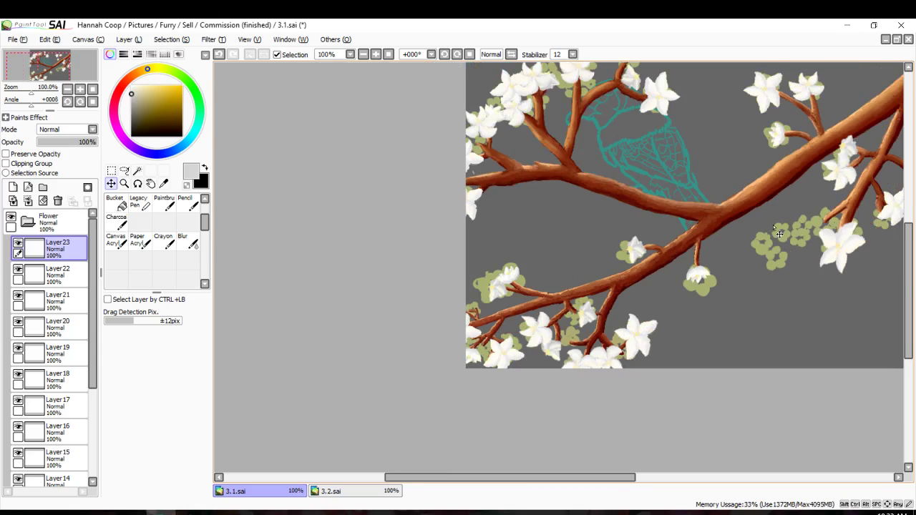
pyautogui.scroll(-1, 778, 234)
pyautogui.hscroll(3, 778, 234)
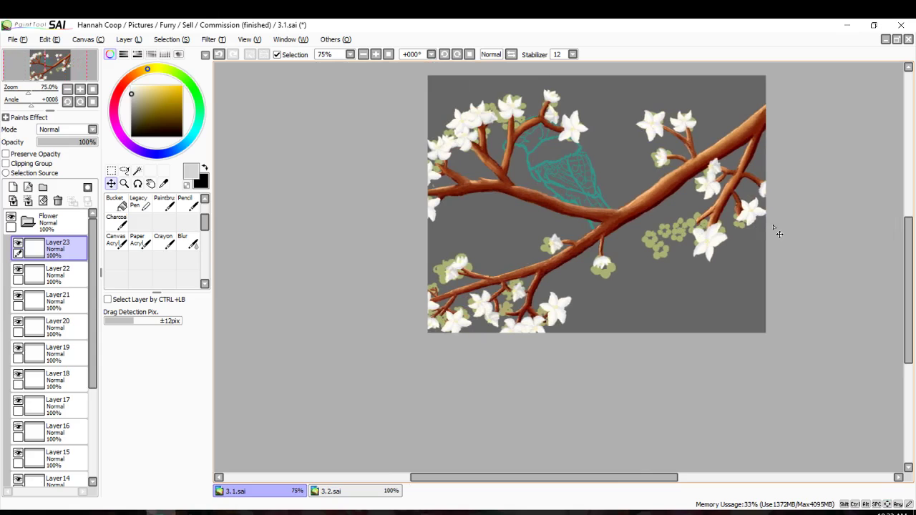
pyautogui.scroll(2, 469, 315)
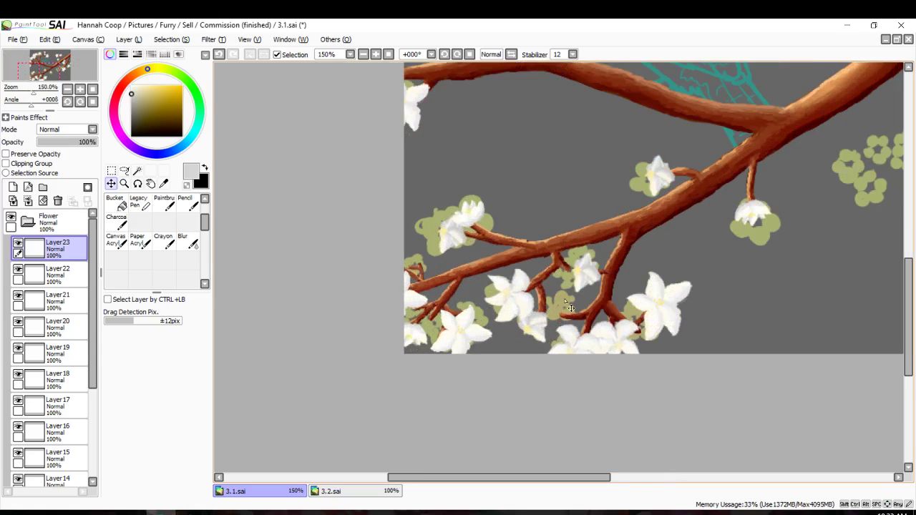
pyautogui.scroll(-3, 758, 219)
pyautogui.scroll(5, 831, 180)
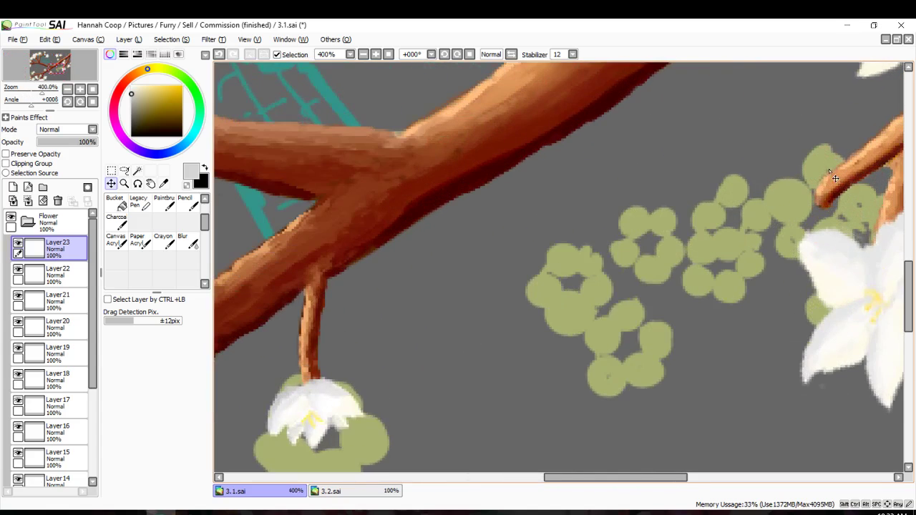
pyautogui.scroll(-5, 838, 189)
pyautogui.hscroll(3, 838, 190)
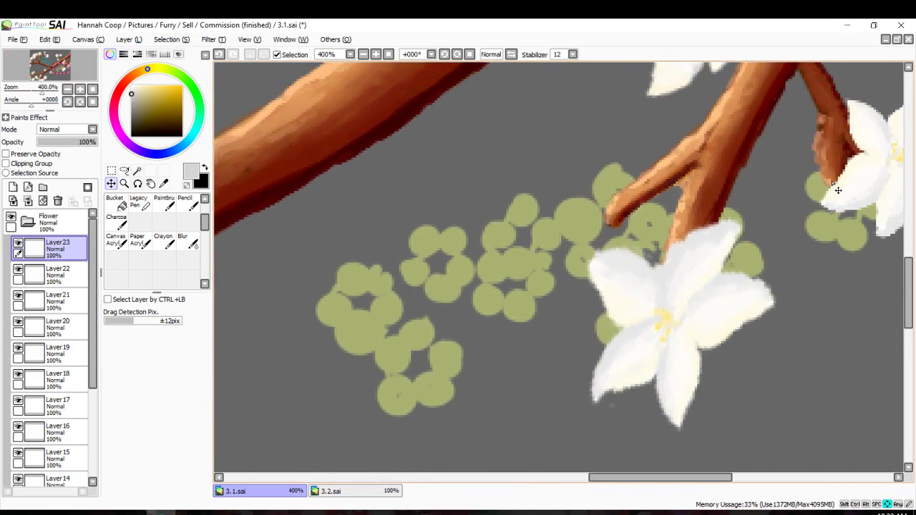
pyautogui.scroll(-2, 838, 189)
pyautogui.hscroll(4, 838, 189)
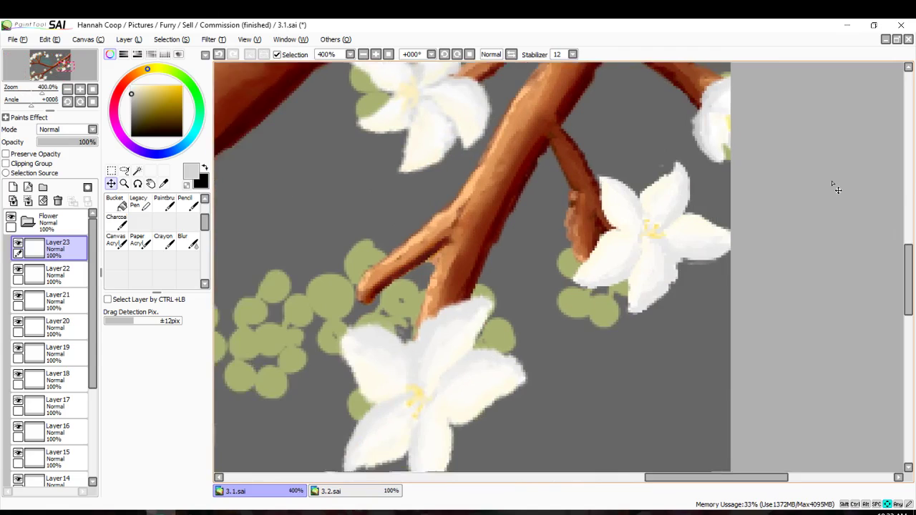
pyautogui.hscroll(-3, 838, 189)
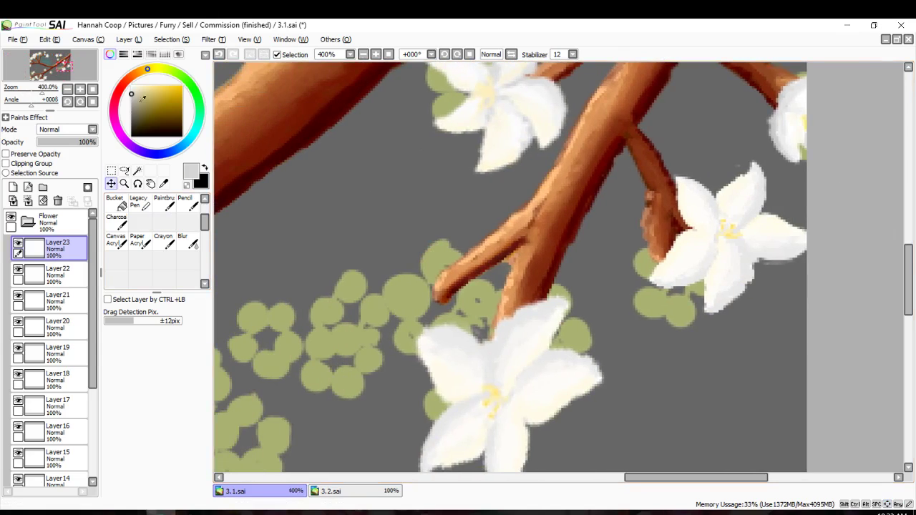
# Set the drawing colour to white.
pyautogui.moveTo(142, 98); pyautogui.dragTo(130, 85)
pyautogui.scroll(1, 438, 263)
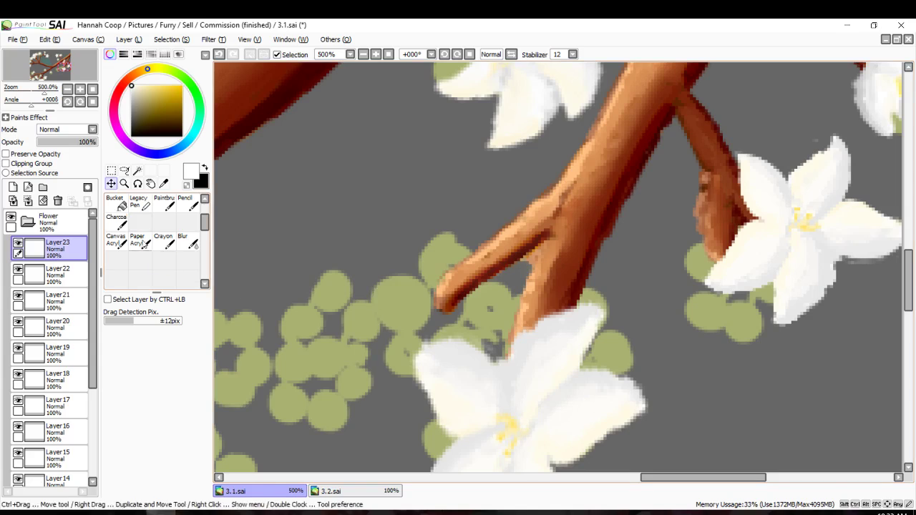
# Transfer the Layer23 blossom down layer by layer until everything is combined in Layer18, deleting each emptied layer.
pyautogui.click(57, 201)
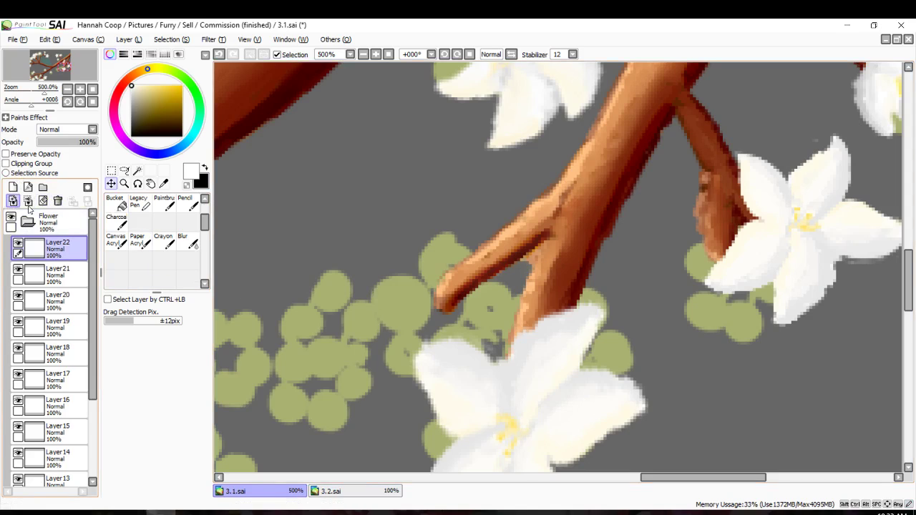
pyautogui.click(58, 203)
pyautogui.click(12, 204)
pyautogui.click(57, 204)
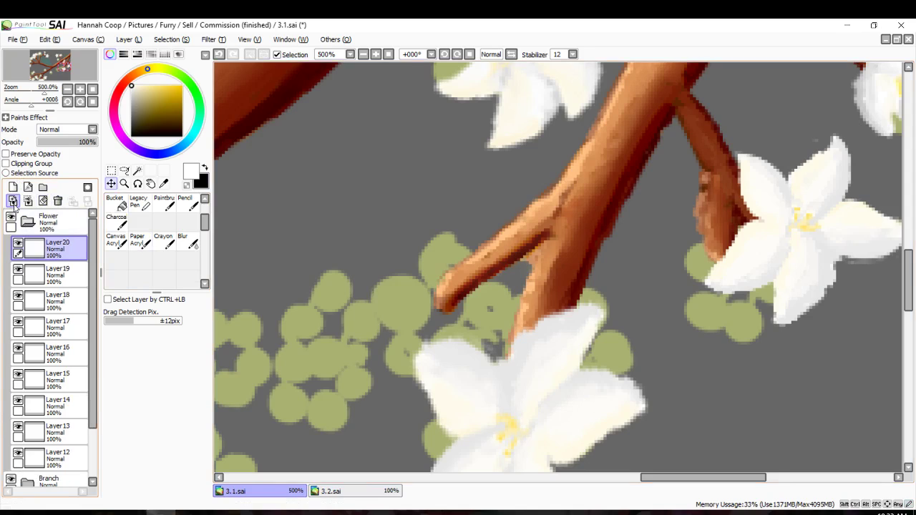
pyautogui.click(28, 201)
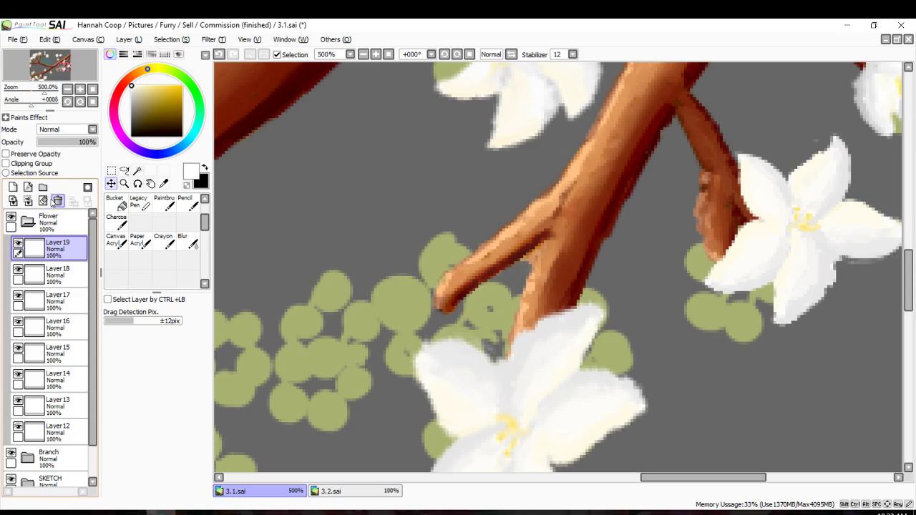
pyautogui.click(57, 201)
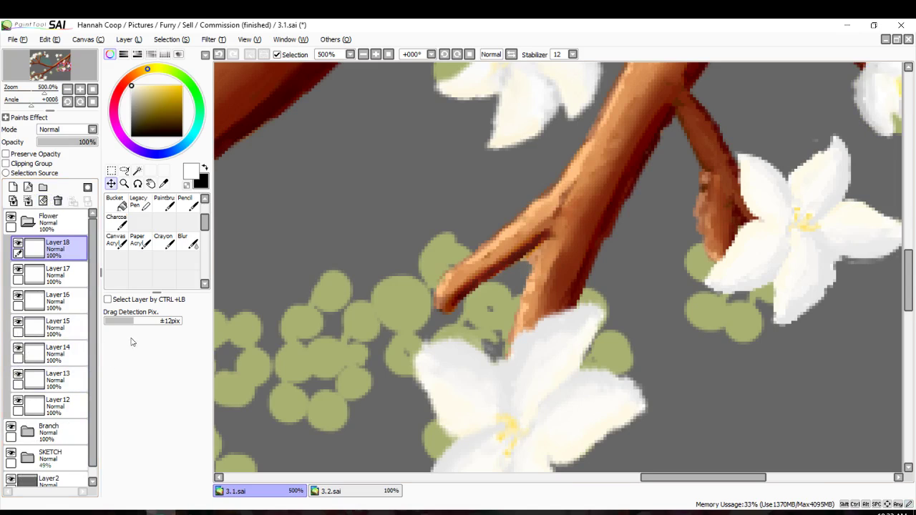
# Check the lower flower layers, then combine the Layer18 and Layer17 blossoms into Layer16, deleting the emptied layers.
pyautogui.scroll(-6, 297, 263)
pyautogui.click(20, 374)
pyautogui.click(20, 374)
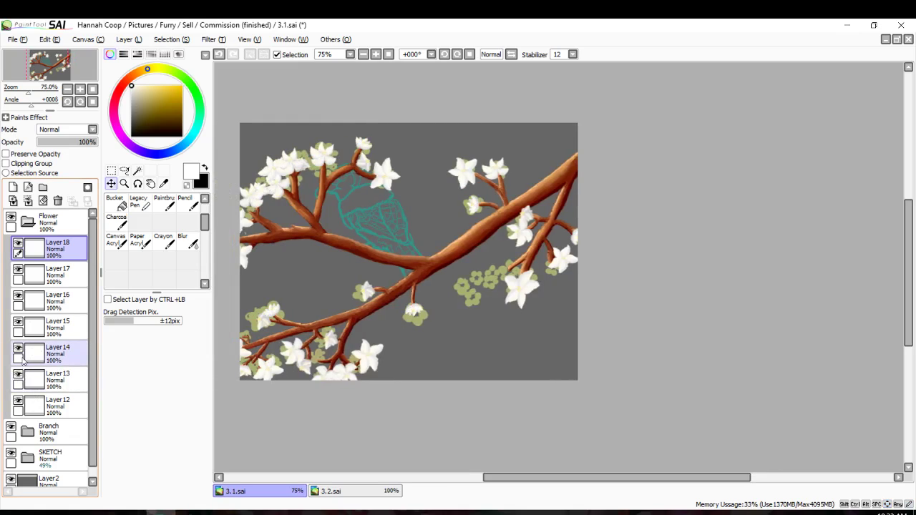
pyautogui.click(53, 324)
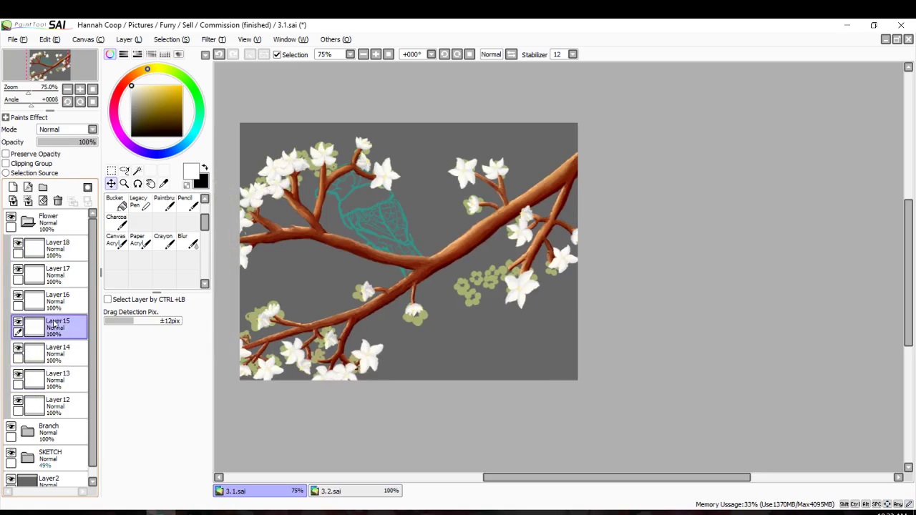
pyautogui.click(56, 247)
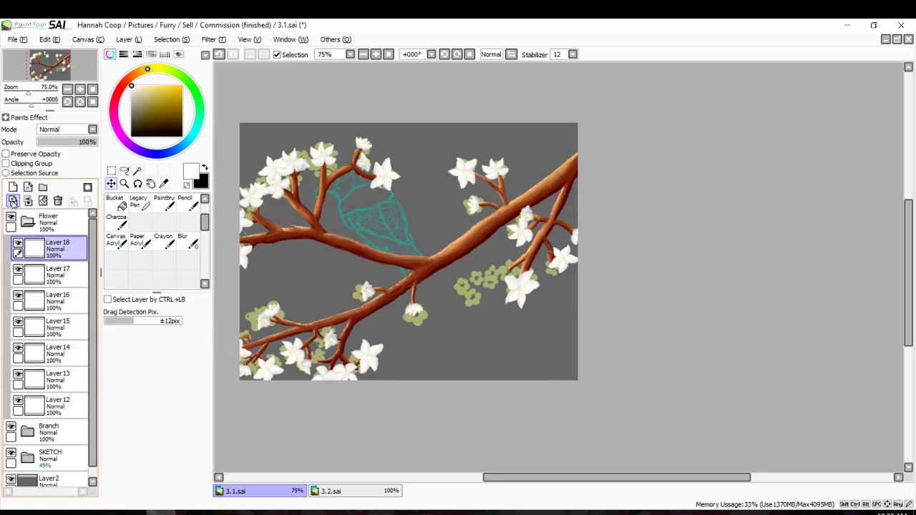
pyautogui.click(58, 201)
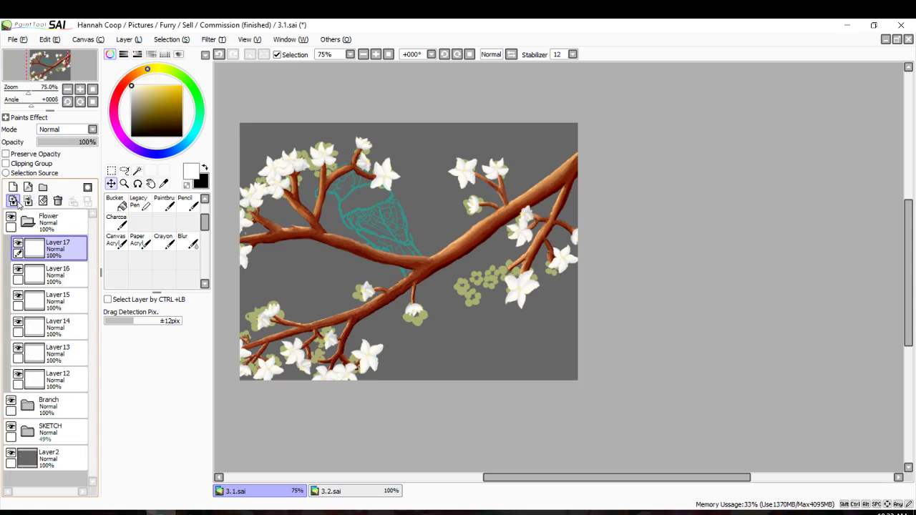
pyautogui.click(58, 200)
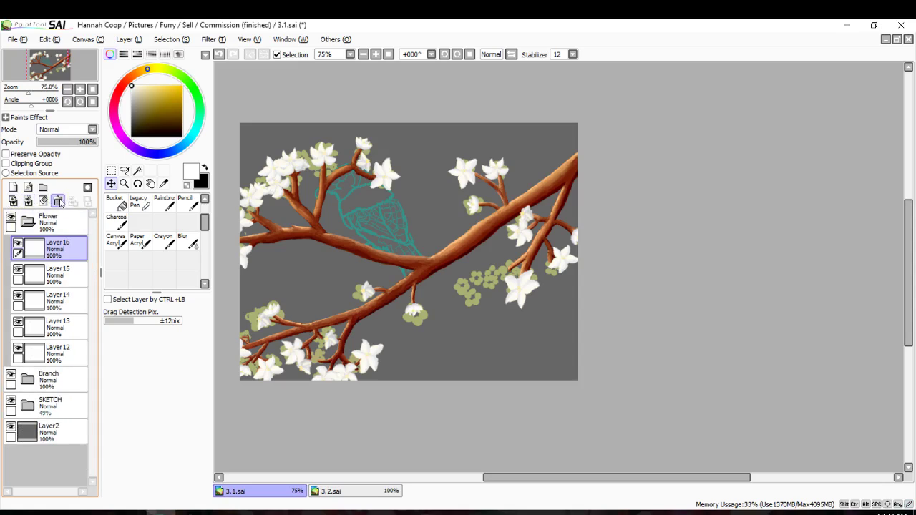
# Toggle the visibility of Layer16 and Layer15 in turn to examine which blossoms each layer holds.
pyautogui.click(18, 243)
pyautogui.click(19, 244)
pyautogui.click(18, 244)
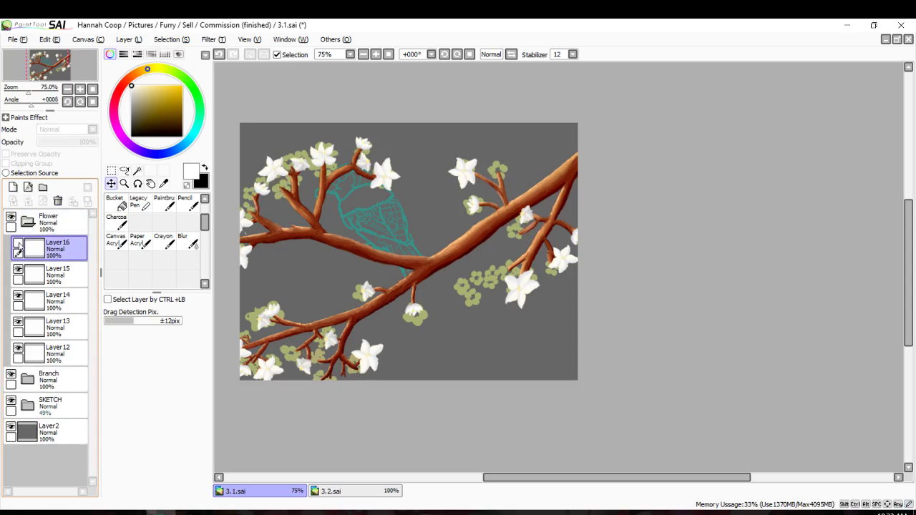
pyautogui.click(19, 244)
pyautogui.click(19, 244)
pyautogui.click(17, 243)
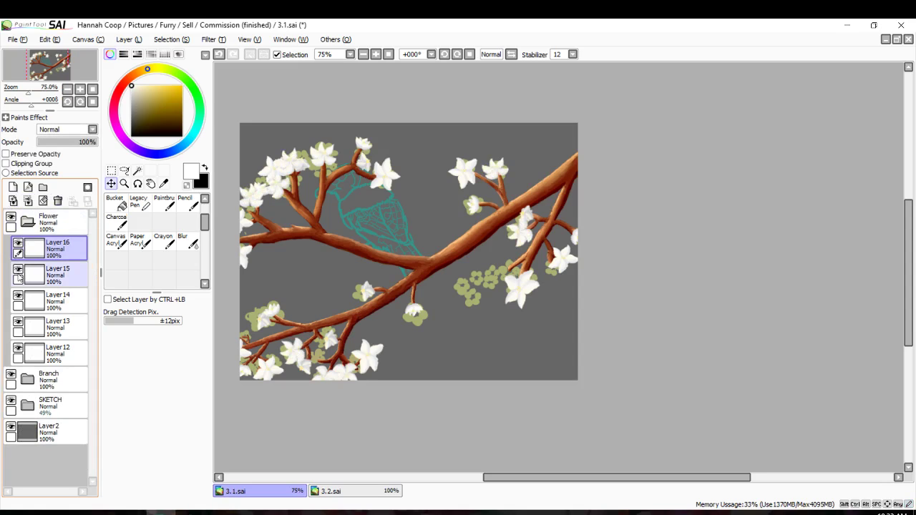
pyautogui.click(18, 279)
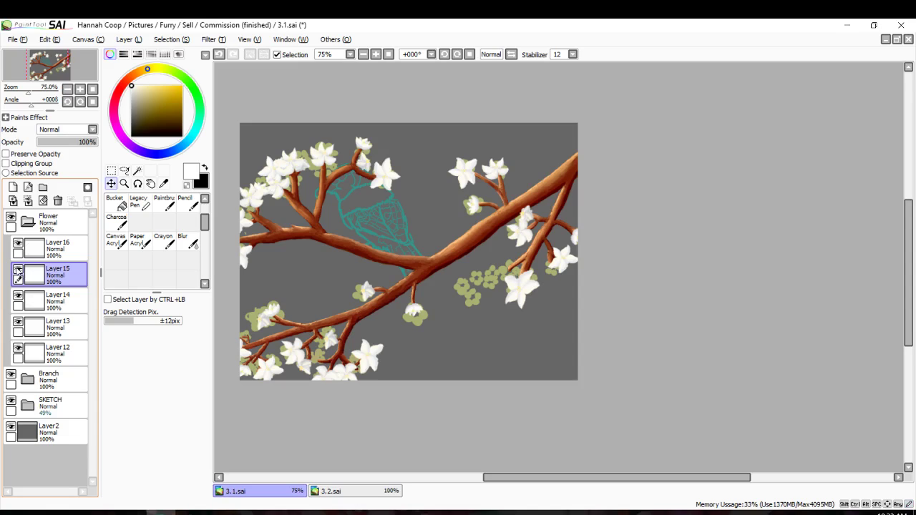
pyautogui.click(18, 270)
pyautogui.click(18, 270)
pyautogui.click(18, 270)
pyautogui.click(18, 270)
# Combine the Layer16 blossoms into Layer15, delete the emptied layer, and hide Layer15 to check its contents.
pyautogui.click(60, 244)
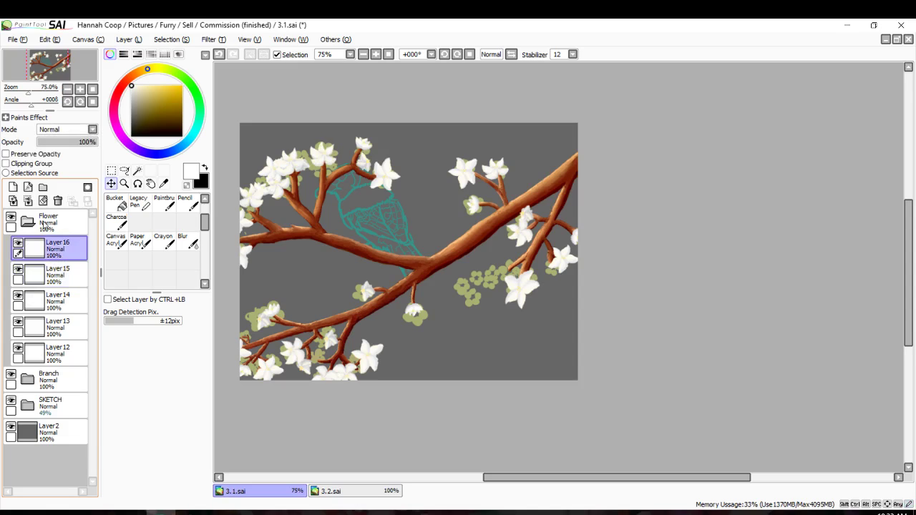
pyautogui.click(58, 201)
pyautogui.click(18, 245)
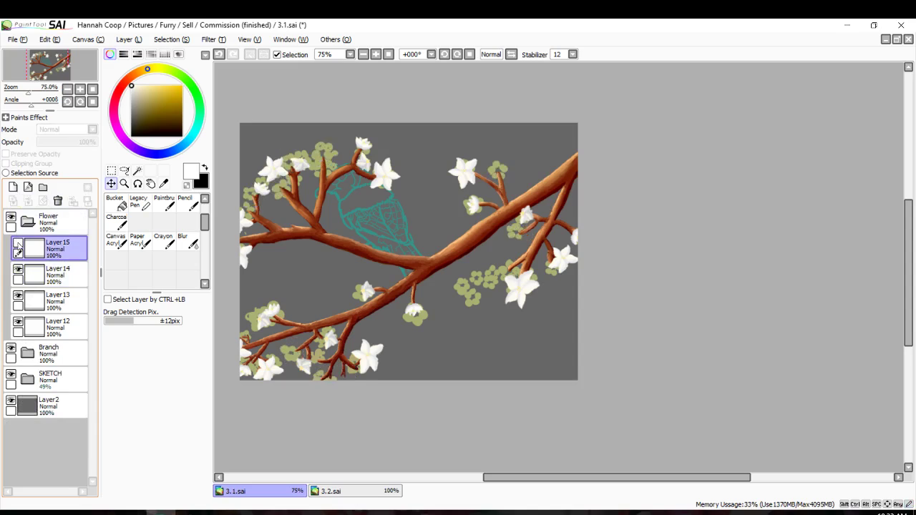
# Show Layer15 again and briefly toggle the visibility of Layer14 and Layer12 to check which blossoms they hold.
pyautogui.click(18, 245)
pyautogui.click(18, 272)
pyautogui.click(18, 272)
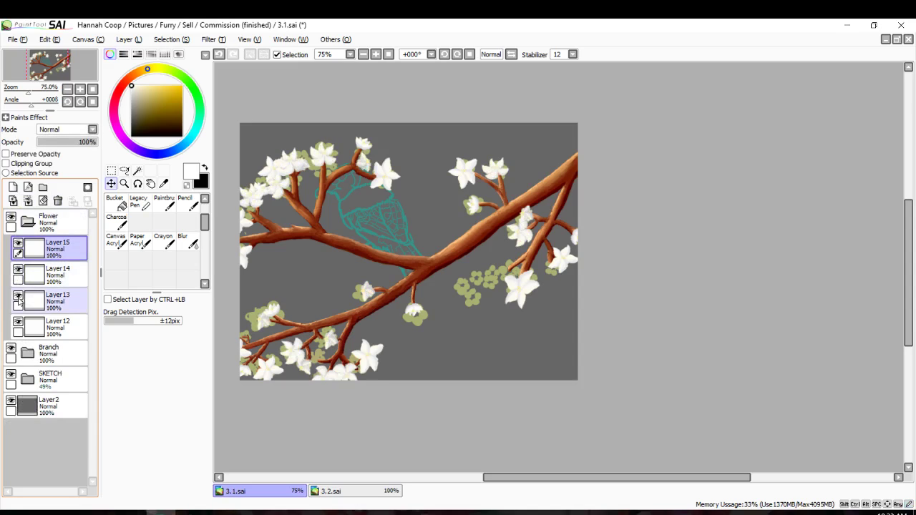
pyautogui.click(19, 322)
pyautogui.click(19, 322)
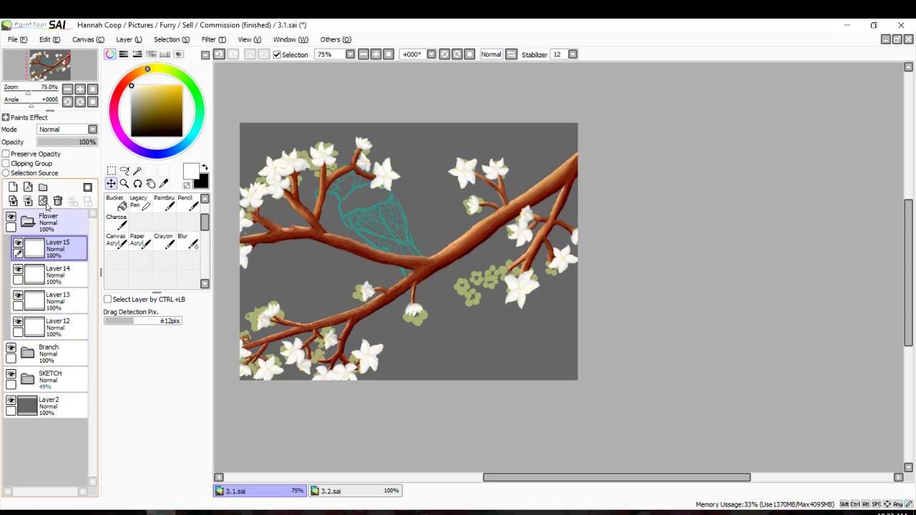
# Add a new layer at the top of the Flower folder and set the Pencil to size 2 for painting there.
pyautogui.click(12, 187)
pyautogui.scroll(4, 527, 257)
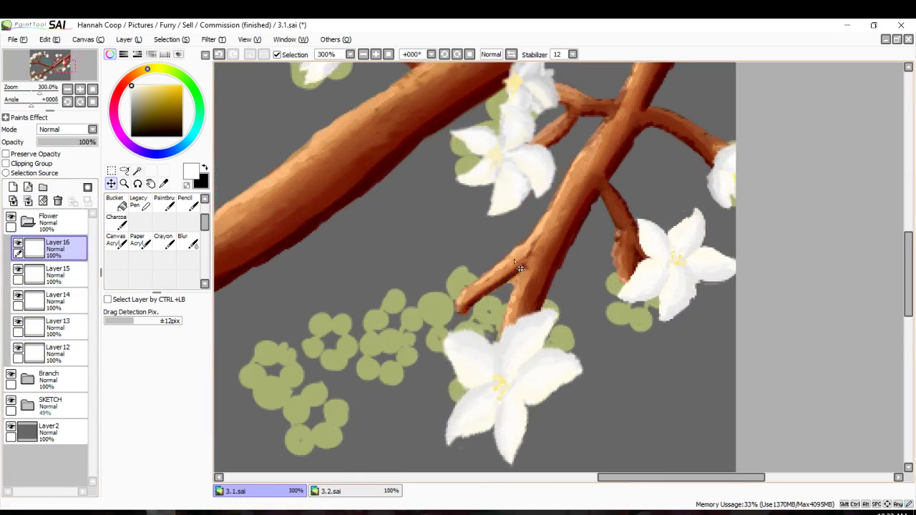
pyautogui.scroll(2, 117, 211)
pyautogui.click(115, 211)
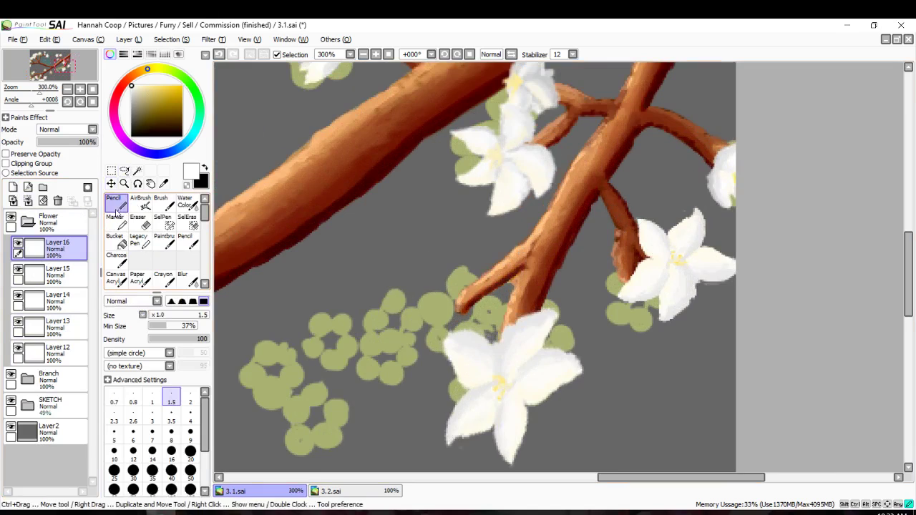
pyautogui.scroll(5, 464, 363)
pyautogui.scroll(-3, 467, 320)
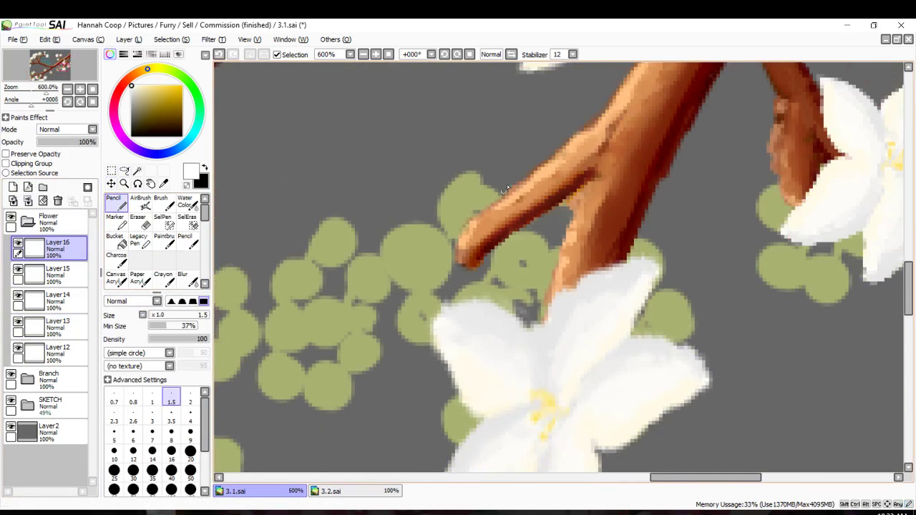
pyautogui.scroll(2, 405, 246)
pyautogui.click(191, 397)
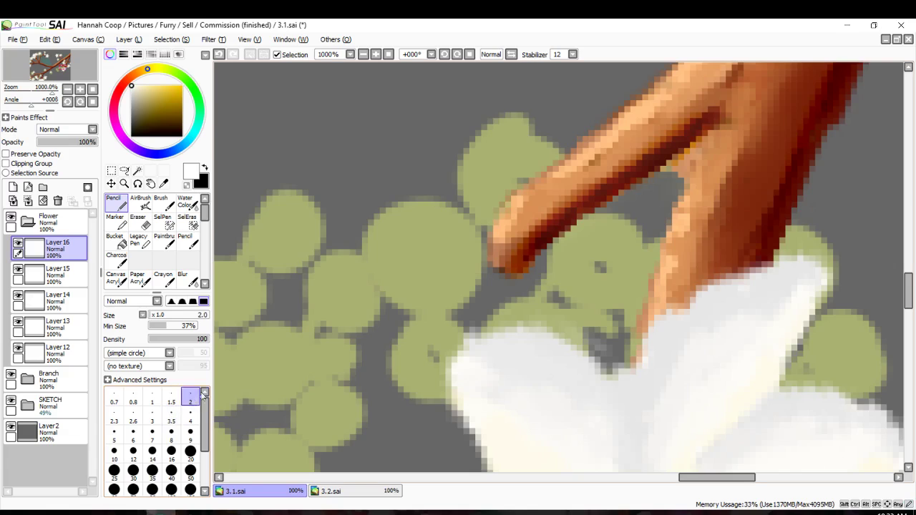
# Try to outline a closed white bud hanging from the short twig's tip and bucket-fill it with white.
pyautogui.moveTo(502, 225); pyautogui.dragTo(466, 227)
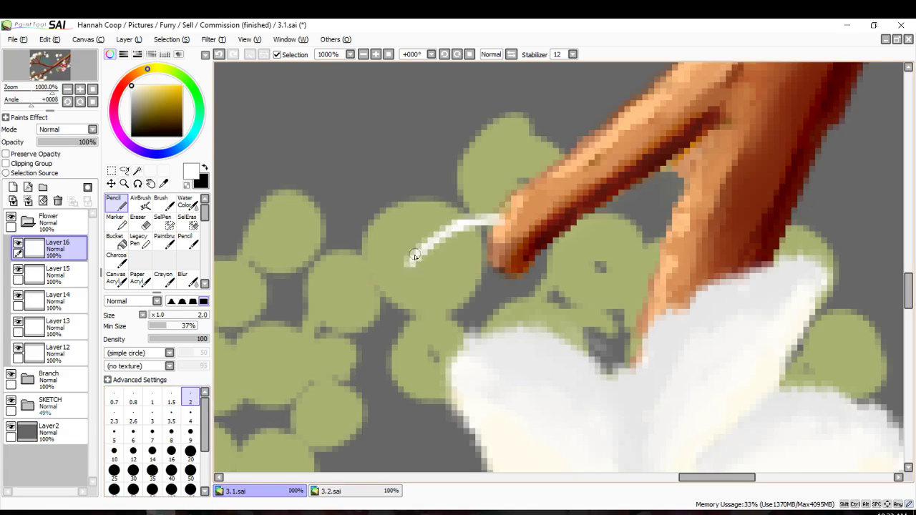
pyautogui.moveTo(414, 256)
pyautogui.mouseDown()
pyautogui.moveTo(376, 318)
pyautogui.moveTo(366, 377)
pyautogui.mouseUp()
pyautogui.moveTo(526, 263)
pyautogui.mouseDown()
pyautogui.moveTo(520, 337)
pyautogui.moveTo(496, 379)
pyautogui.moveTo(441, 414)
pyautogui.moveTo(371, 437)
pyautogui.moveTo(378, 433)
pyautogui.moveTo(365, 382)
pyautogui.moveTo(342, 414)
pyautogui.moveTo(348, 423)
pyautogui.moveTo(375, 414)
pyautogui.moveTo(357, 432)
pyautogui.moveTo(392, 438)
pyautogui.moveTo(418, 415)
pyautogui.moveTo(429, 419)
pyautogui.moveTo(379, 445)
pyautogui.mouseUp()
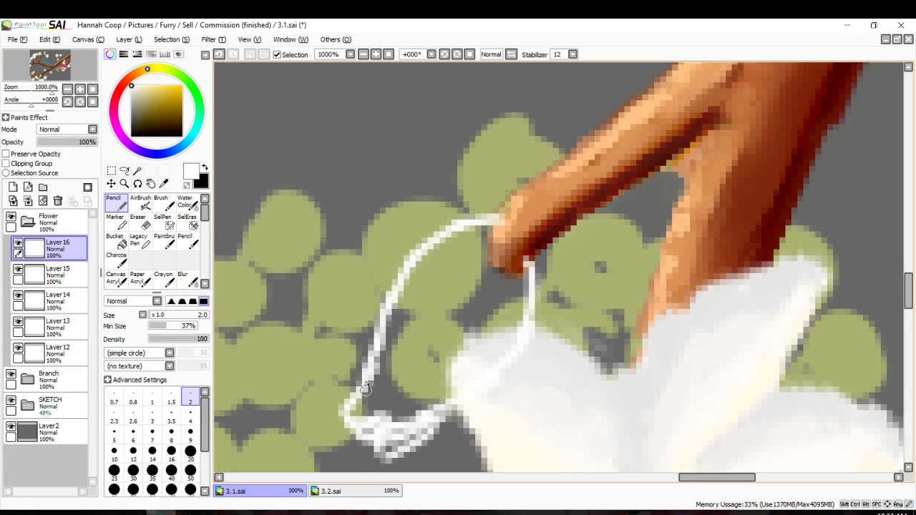
pyautogui.moveTo(366, 386)
pyautogui.mouseDown()
pyautogui.moveTo(335, 398)
pyautogui.moveTo(345, 406)
pyautogui.mouseUp()
pyautogui.scroll(-1, 502, 259)
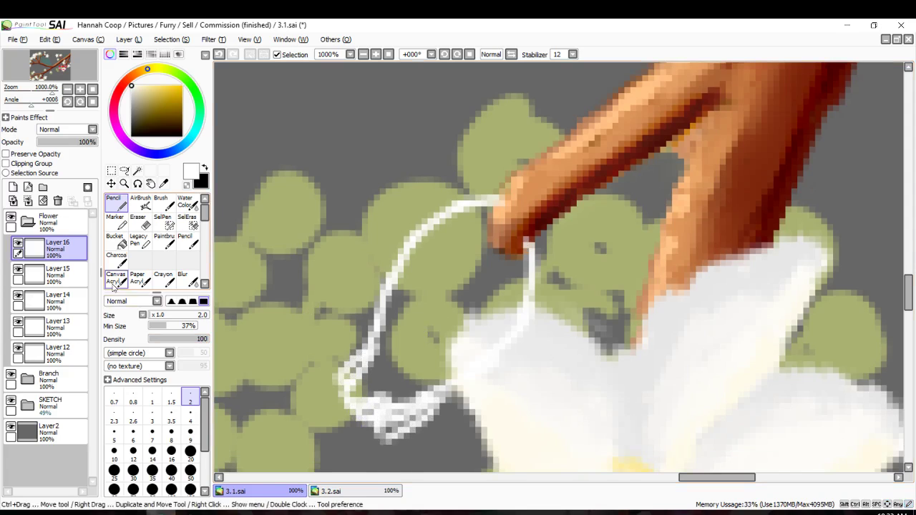
pyautogui.click(114, 239)
pyautogui.click(411, 306)
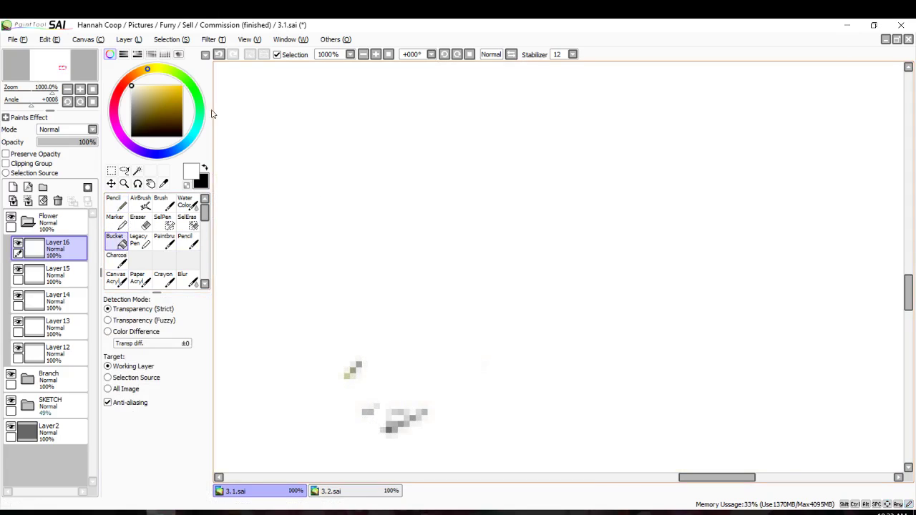
# Undo the bucket fill and the white bud outline strokes.
pyautogui.hotkey('ctrl', 'z')
pyautogui.hotkey('ctrl', 'z')
pyautogui.hotkey('ctrl', 'z')
pyautogui.hotkey('ctrl', 'z')
pyautogui.hotkey('ctrl', 'z')
pyautogui.hotkey('ctrl', 'z')
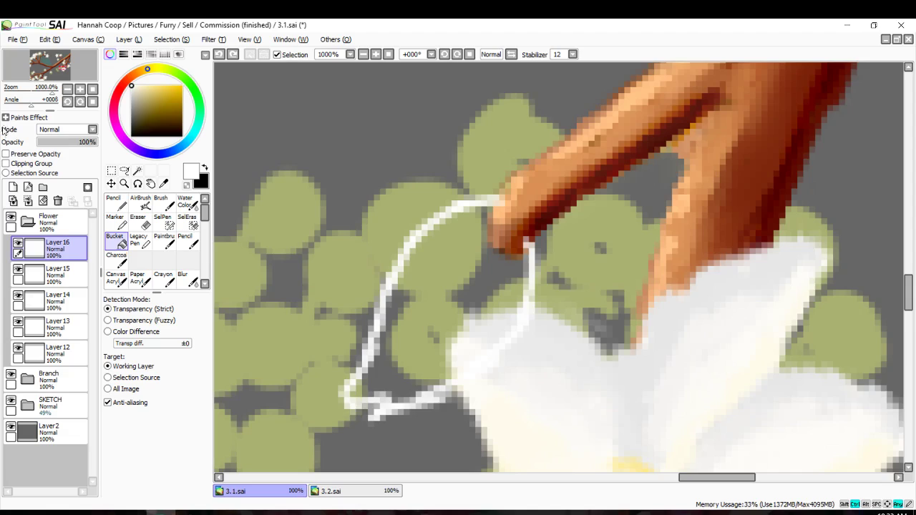
pyautogui.hotkey('ctrl', 'z')
pyautogui.hotkey('ctrl', 'z')
pyautogui.hotkey('ctrl', 'z')
pyautogui.hotkey('ctrl', 'z')
pyautogui.hotkey('ctrl', 'z')
pyautogui.hotkey('ctrl', 'z')
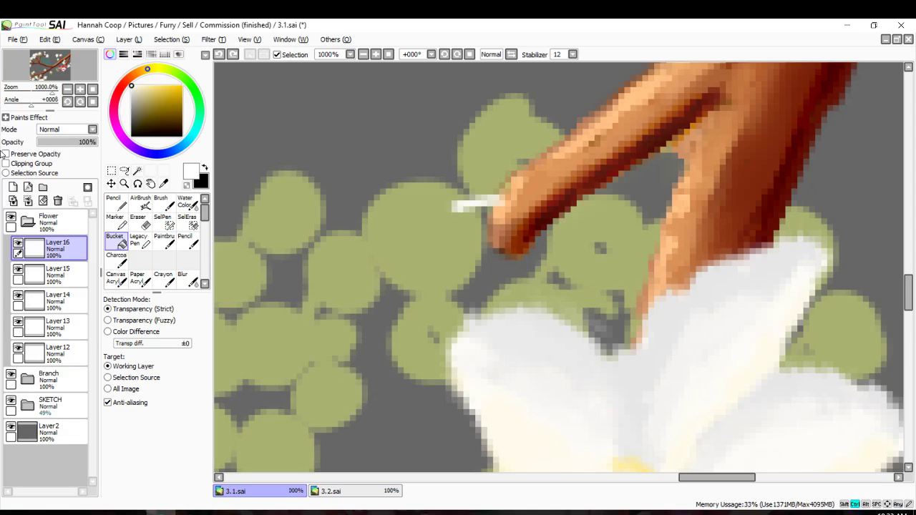
# Redraw the bud as a closed white Pencil outline over the short twig's tip and bucket-fill its interior white.
pyautogui.click(116, 203)
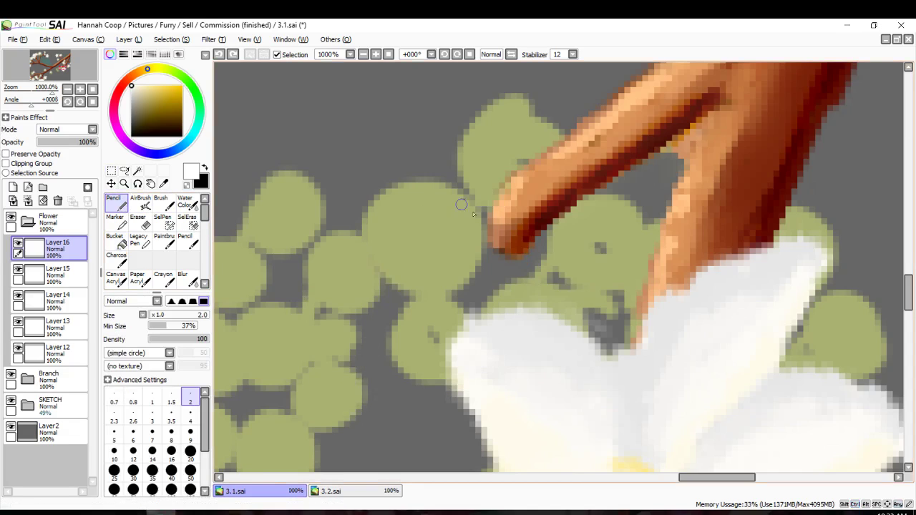
pyautogui.moveTo(492, 211)
pyautogui.mouseDown()
pyautogui.moveTo(394, 316)
pyautogui.moveTo(366, 361)
pyautogui.moveTo(385, 362)
pyautogui.moveTo(361, 391)
pyautogui.moveTo(383, 383)
pyautogui.moveTo(384, 405)
pyautogui.moveTo(399, 387)
pyautogui.moveTo(392, 410)
pyautogui.moveTo(405, 383)
pyautogui.moveTo(432, 377)
pyautogui.moveTo(489, 332)
pyautogui.moveTo(511, 254)
pyautogui.mouseUp()
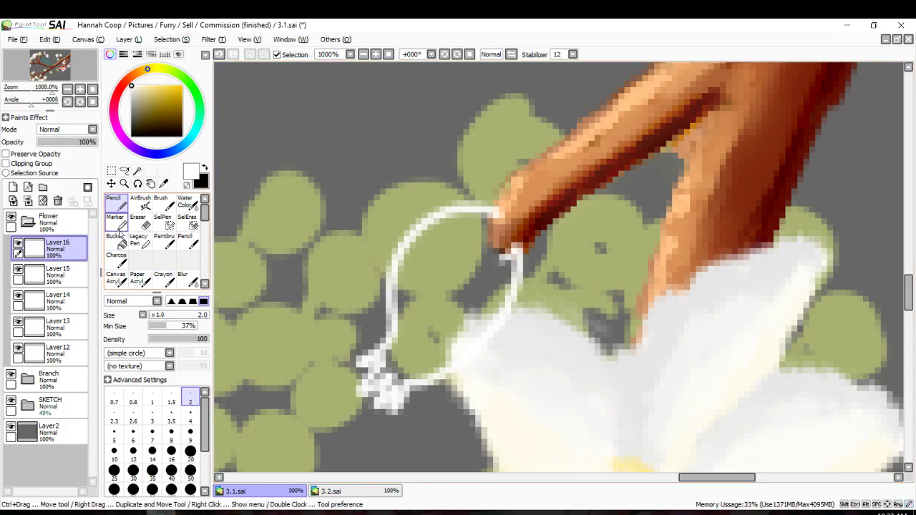
pyautogui.moveTo(517, 253); pyautogui.dragTo(485, 214)
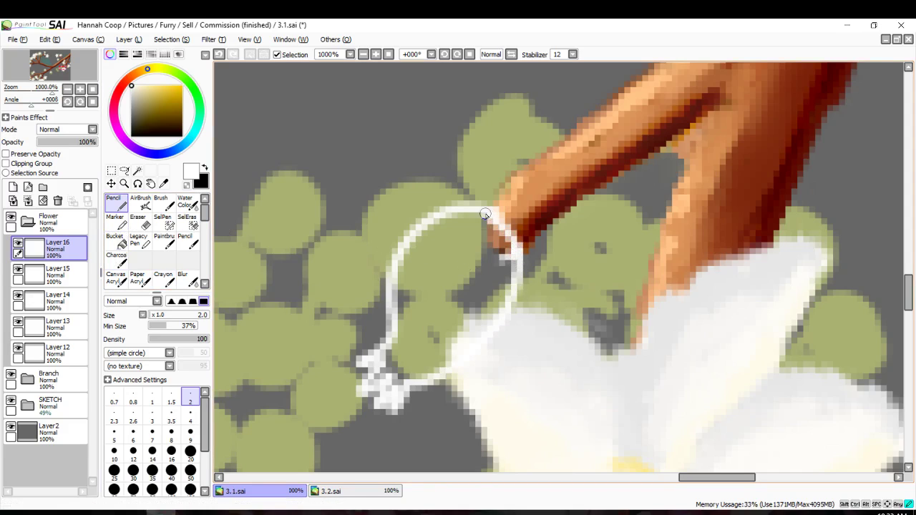
pyautogui.click(114, 240)
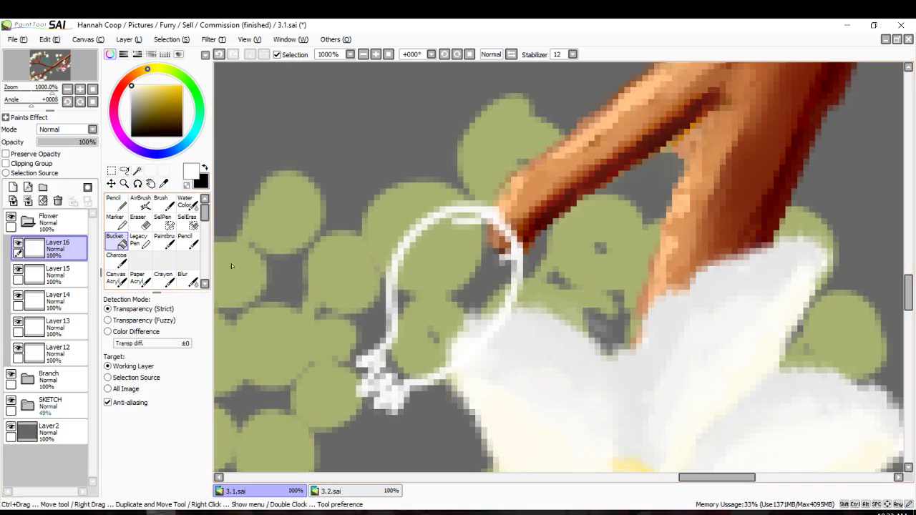
pyautogui.click(430, 288)
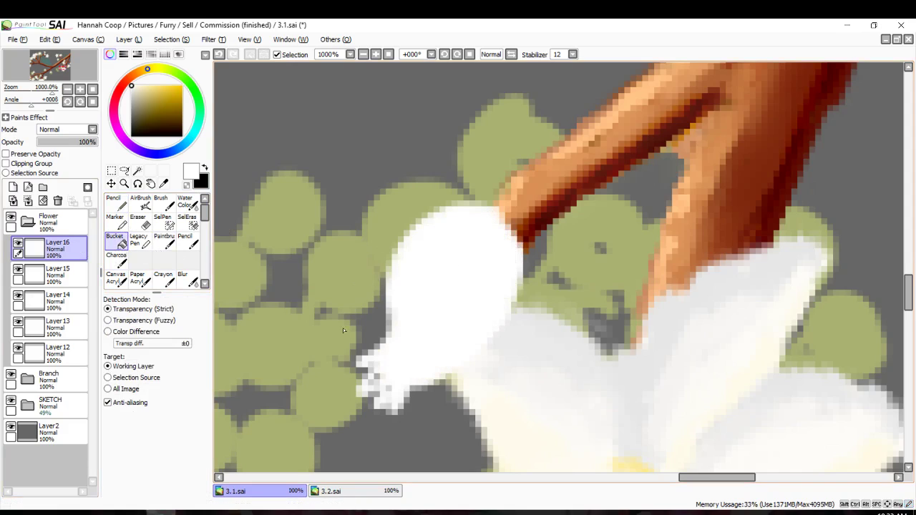
# Fill the gaps in the bud's lower tip and sides with white Pencil strokes.
pyautogui.scroll(-1, 343, 328)
pyautogui.scroll(-1, 111, 204)
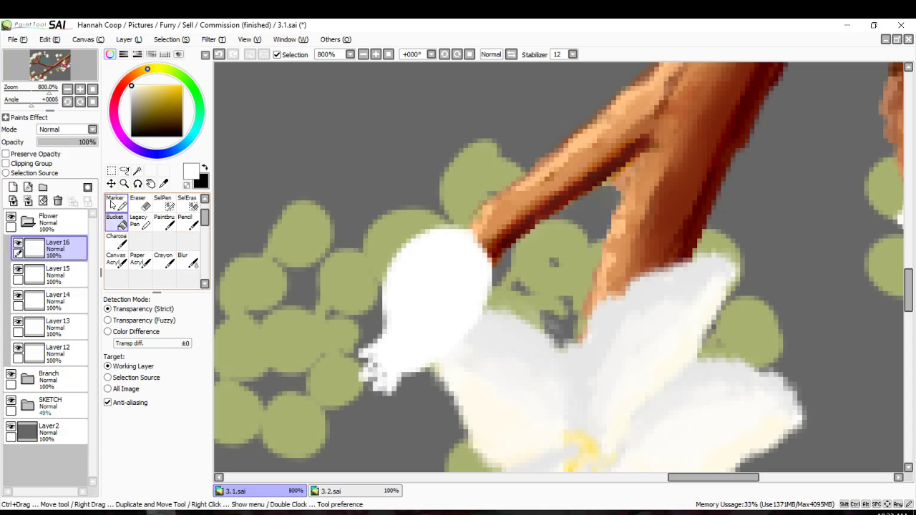
pyautogui.scroll(1, 111, 204)
pyautogui.click(114, 204)
pyautogui.scroll(3, 412, 311)
pyautogui.moveTo(434, 290)
pyautogui.mouseDown()
pyautogui.moveTo(407, 383)
pyautogui.moveTo(379, 411)
pyautogui.moveTo(347, 401)
pyautogui.mouseUp()
pyautogui.scroll(-1, 467, 394)
pyautogui.moveTo(461, 408)
pyautogui.mouseDown()
pyautogui.moveTo(404, 449)
pyautogui.moveTo(382, 385)
pyautogui.moveTo(411, 393)
pyautogui.mouseUp()
# Erase the bud's edges to a slimmer teardrop shape, then fill the remaining holes in its forked tip with white.
pyautogui.click(142, 224)
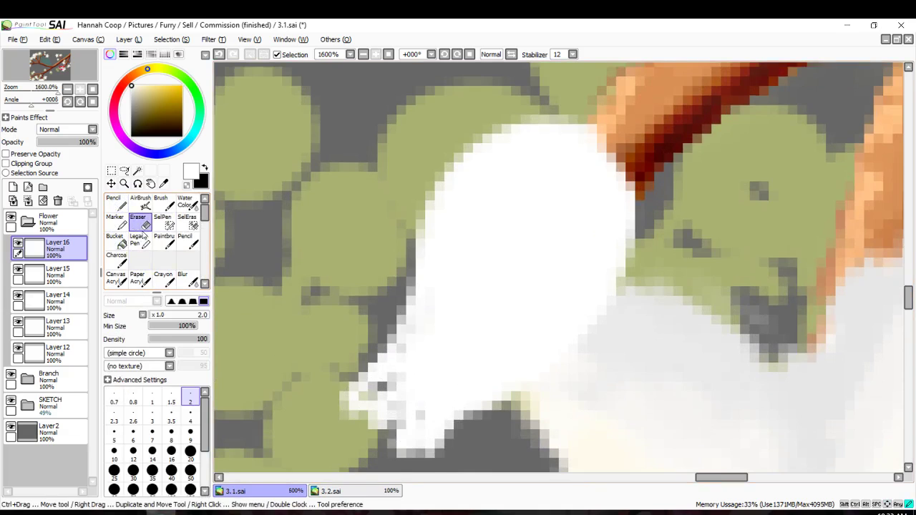
pyautogui.moveTo(366, 426)
pyautogui.mouseDown()
pyautogui.moveTo(387, 413)
pyautogui.moveTo(392, 442)
pyautogui.moveTo(434, 448)
pyautogui.moveTo(515, 395)
pyautogui.mouseUp()
pyautogui.moveTo(584, 331)
pyautogui.mouseDown()
pyautogui.moveTo(626, 229)
pyautogui.moveTo(624, 201)
pyautogui.moveTo(593, 143)
pyautogui.moveTo(575, 137)
pyautogui.moveTo(645, 215)
pyautogui.moveTo(635, 265)
pyautogui.moveTo(606, 129)
pyautogui.moveTo(603, 140)
pyautogui.moveTo(631, 174)
pyautogui.moveTo(637, 276)
pyautogui.moveTo(632, 315)
pyautogui.moveTo(613, 344)
pyautogui.moveTo(626, 169)
pyautogui.moveTo(560, 132)
pyautogui.moveTo(433, 191)
pyautogui.moveTo(412, 238)
pyautogui.mouseUp()
pyautogui.moveTo(436, 180)
pyautogui.mouseDown()
pyautogui.moveTo(544, 127)
pyautogui.moveTo(581, 125)
pyautogui.moveTo(465, 131)
pyautogui.mouseUp()
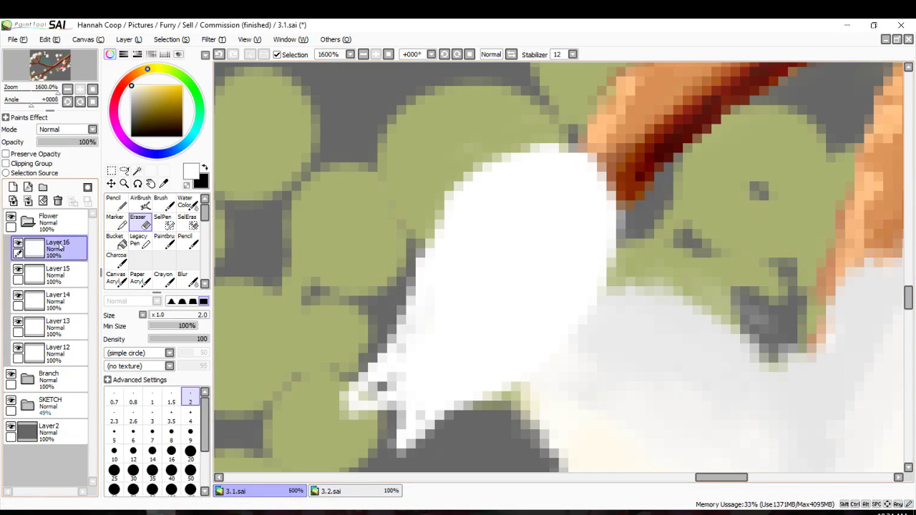
pyautogui.click(115, 203)
pyautogui.moveTo(396, 381)
pyautogui.mouseDown()
pyautogui.moveTo(368, 427)
pyautogui.moveTo(415, 394)
pyautogui.moveTo(400, 361)
pyautogui.moveTo(353, 397)
pyautogui.moveTo(389, 387)
pyautogui.mouseUp()
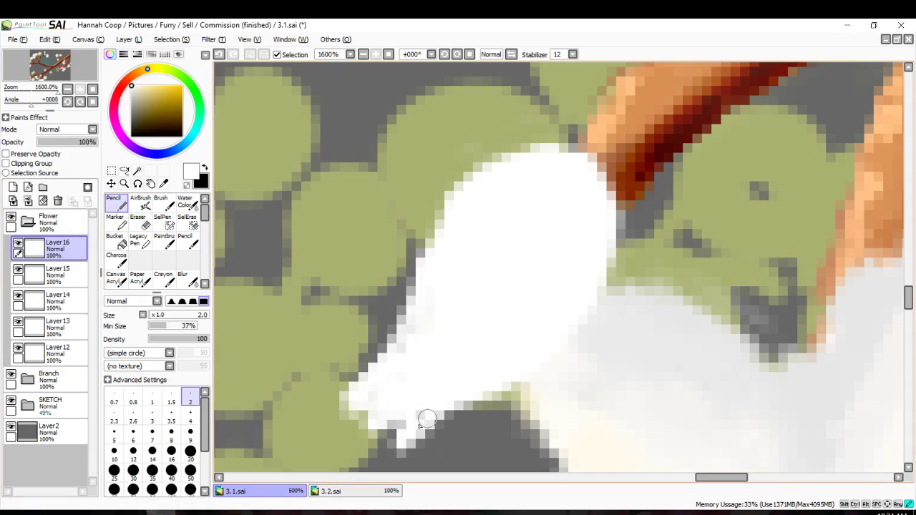
pyautogui.moveTo(427, 417); pyautogui.dragTo(452, 404)
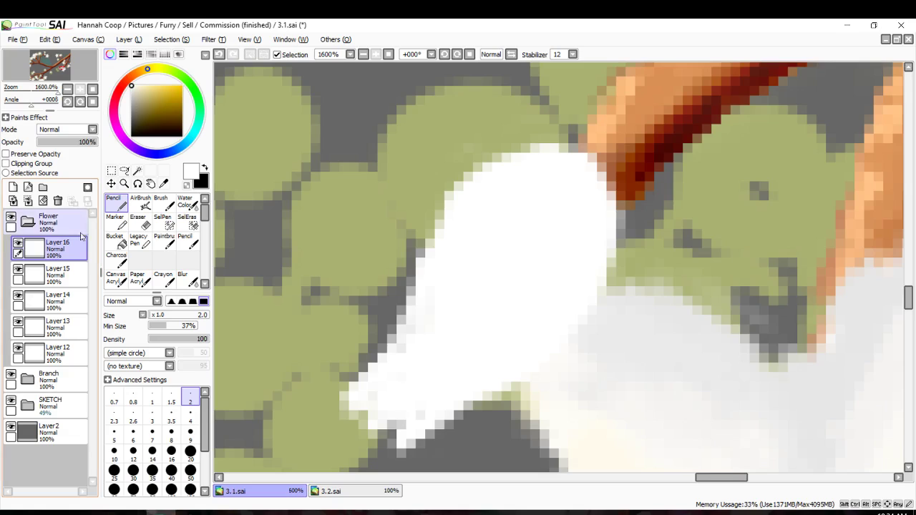
# Shade the bud's branch-side edge, underside and forked tip in light grey with the Charcoal brush at size 2.
pyautogui.click(131, 99)
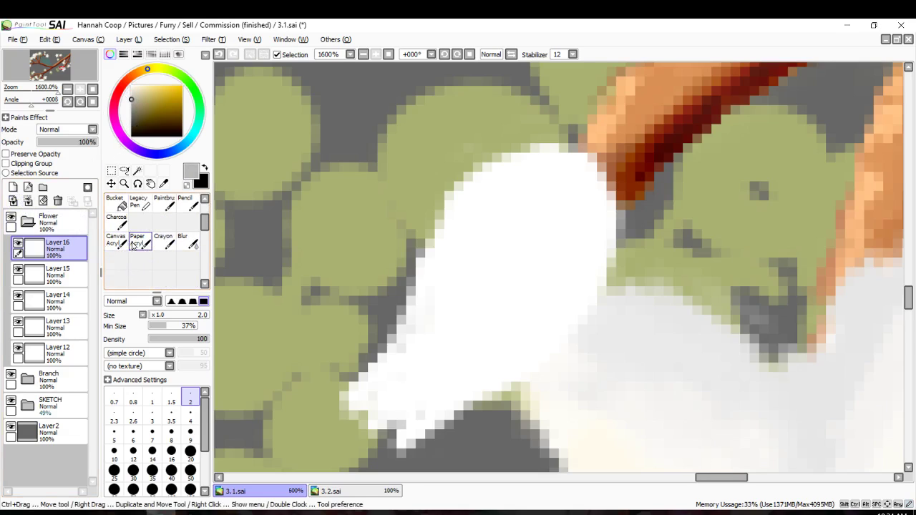
pyautogui.click(116, 259)
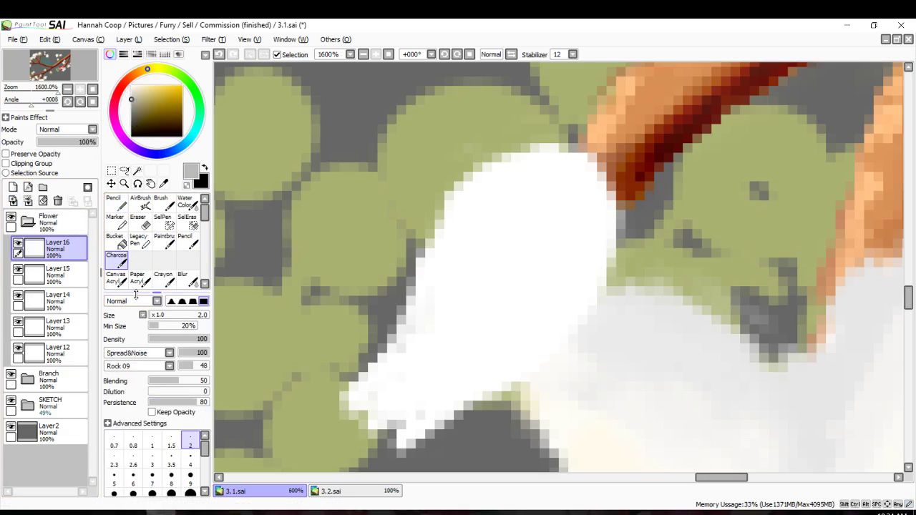
pyautogui.moveTo(133, 293); pyautogui.dragTo(130, 282)
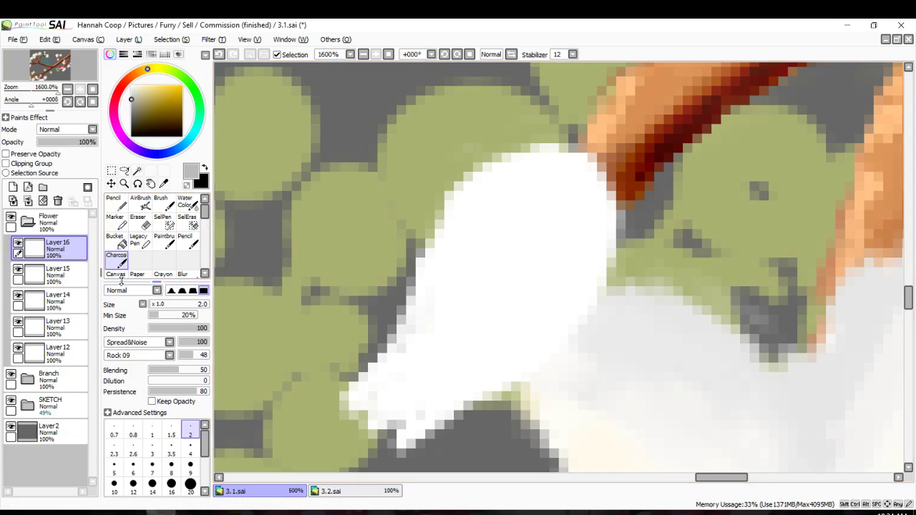
pyautogui.moveTo(121, 281); pyautogui.dragTo(122, 244)
pyautogui.scroll(-1, 120, 227)
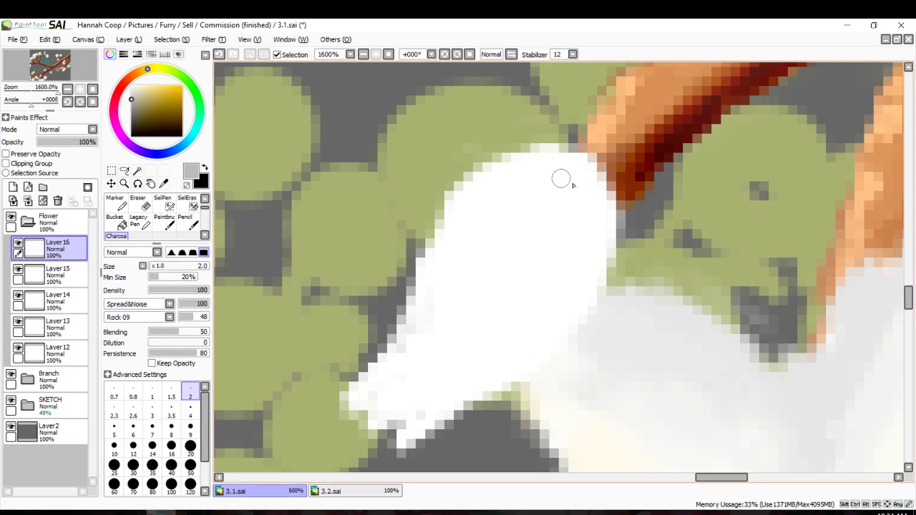
pyautogui.moveTo(592, 181)
pyautogui.mouseDown()
pyautogui.moveTo(596, 272)
pyautogui.moveTo(597, 199)
pyautogui.moveTo(571, 308)
pyautogui.moveTo(600, 258)
pyautogui.moveTo(539, 342)
pyautogui.moveTo(595, 297)
pyautogui.moveTo(547, 345)
pyautogui.moveTo(463, 395)
pyautogui.moveTo(505, 373)
pyautogui.moveTo(378, 422)
pyautogui.moveTo(452, 400)
pyautogui.moveTo(449, 393)
pyautogui.moveTo(552, 348)
pyautogui.mouseUp()
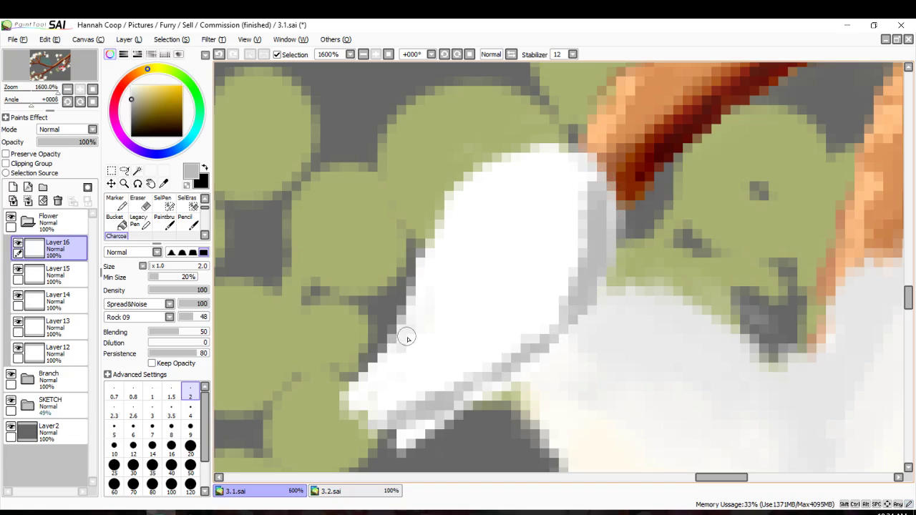
pyautogui.moveTo(408, 339)
pyautogui.mouseDown()
pyautogui.moveTo(366, 401)
pyautogui.moveTo(430, 420)
pyautogui.moveTo(448, 415)
pyautogui.moveTo(408, 447)
pyautogui.mouseUp()
# Deepen the shading along the bud's edges and tip with a darker grey, then blend white over its inner side.
pyautogui.click(132, 102)
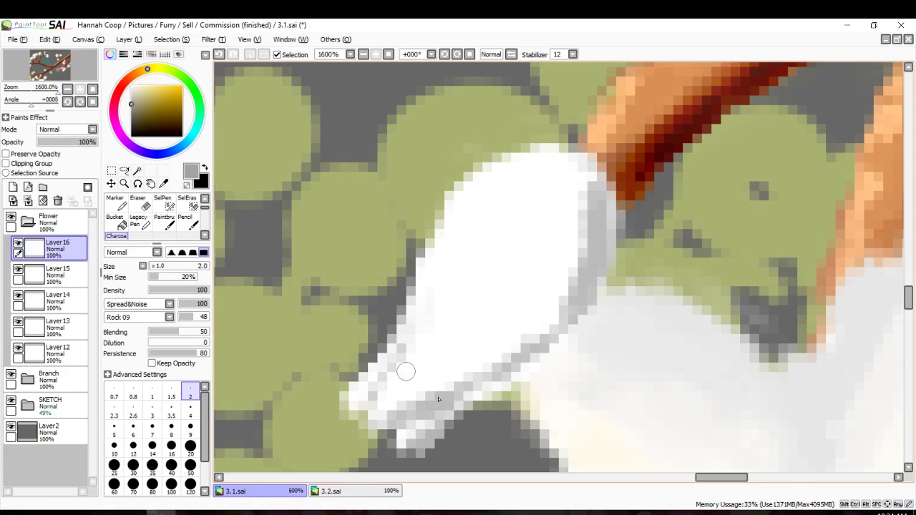
pyautogui.moveTo(454, 419)
pyautogui.mouseDown()
pyautogui.moveTo(408, 443)
pyautogui.moveTo(411, 410)
pyautogui.mouseUp()
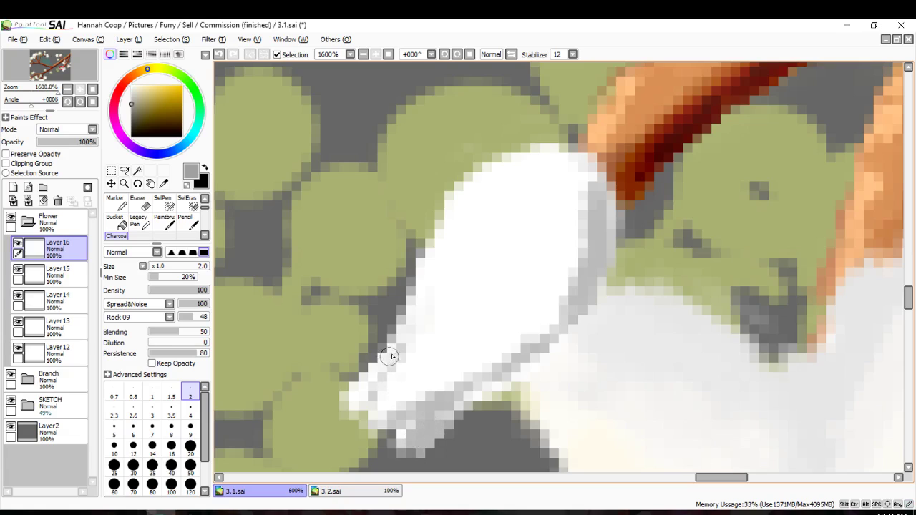
pyautogui.moveTo(390, 356)
pyautogui.mouseDown()
pyautogui.moveTo(362, 401)
pyautogui.moveTo(434, 388)
pyautogui.moveTo(533, 326)
pyautogui.moveTo(578, 205)
pyautogui.moveTo(543, 307)
pyautogui.moveTo(501, 337)
pyautogui.mouseUp()
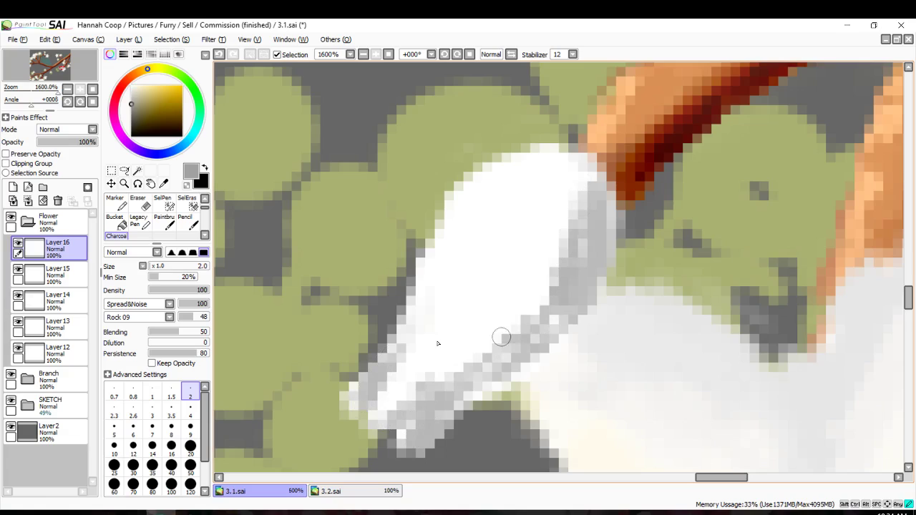
pyautogui.moveTo(131, 95); pyautogui.dragTo(131, 86)
pyautogui.moveTo(546, 208)
pyautogui.mouseDown()
pyautogui.moveTo(567, 175)
pyautogui.moveTo(575, 283)
pyautogui.moveTo(582, 203)
pyautogui.moveTo(588, 227)
pyautogui.moveTo(482, 362)
pyautogui.moveTo(577, 212)
pyautogui.moveTo(582, 264)
pyautogui.moveTo(558, 296)
pyautogui.moveTo(477, 359)
pyautogui.moveTo(561, 267)
pyautogui.moveTo(553, 289)
pyautogui.moveTo(563, 284)
pyautogui.moveTo(399, 405)
pyautogui.moveTo(425, 392)
pyautogui.mouseUp()
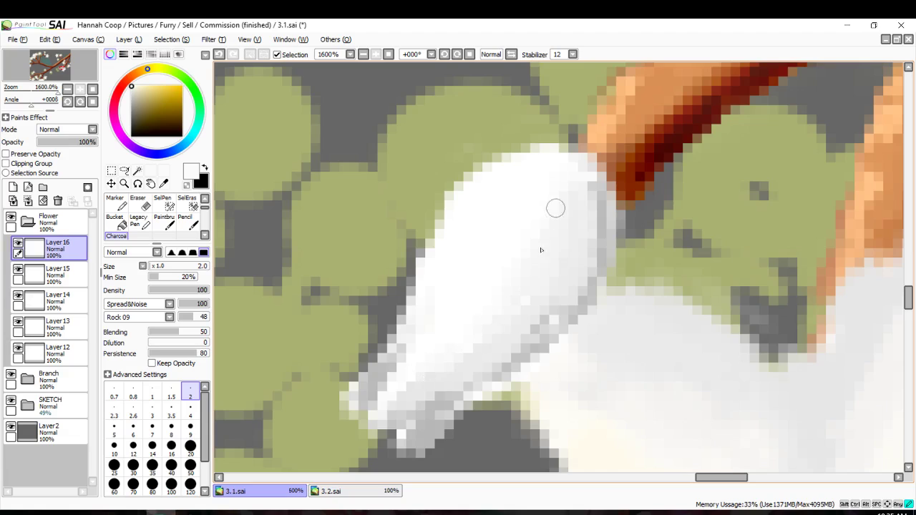
# Add white textured Pencil highlights to the bud's petal tips and erase the stray pixels at the lower end.
pyautogui.click(187, 222)
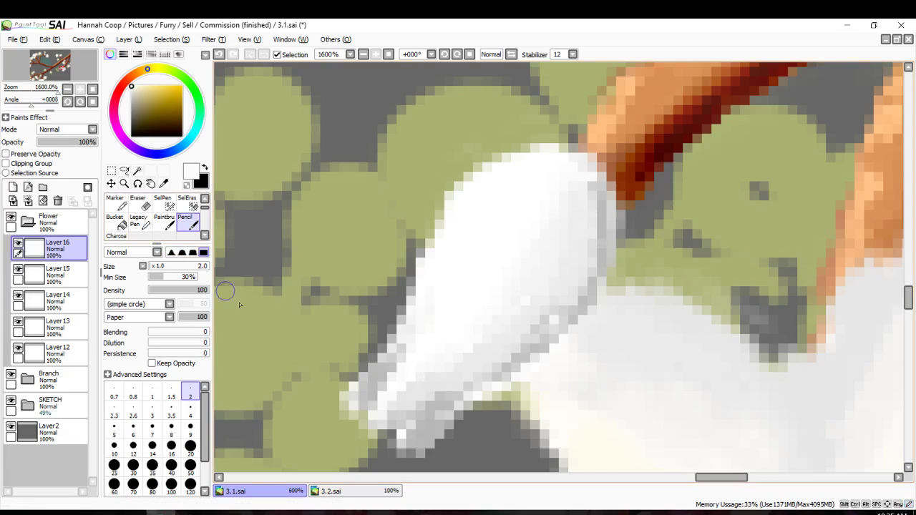
pyautogui.moveTo(403, 441)
pyautogui.mouseDown()
pyautogui.moveTo(445, 416)
pyautogui.moveTo(405, 440)
pyautogui.moveTo(407, 450)
pyautogui.moveTo(432, 448)
pyautogui.moveTo(450, 422)
pyautogui.mouseUp()
pyautogui.moveTo(357, 392); pyautogui.dragTo(377, 367)
pyautogui.click(145, 209)
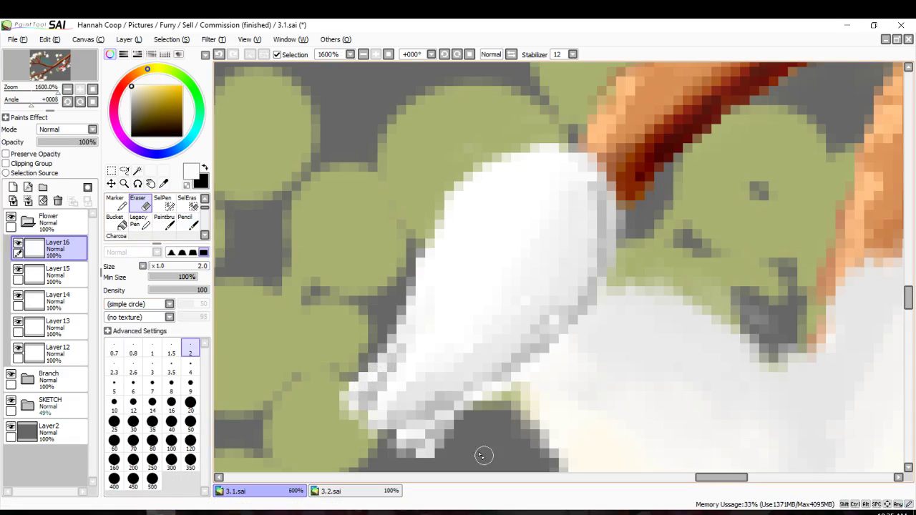
pyautogui.moveTo(444, 440); pyautogui.dragTo(429, 454)
pyautogui.scroll(-5, 334, 360)
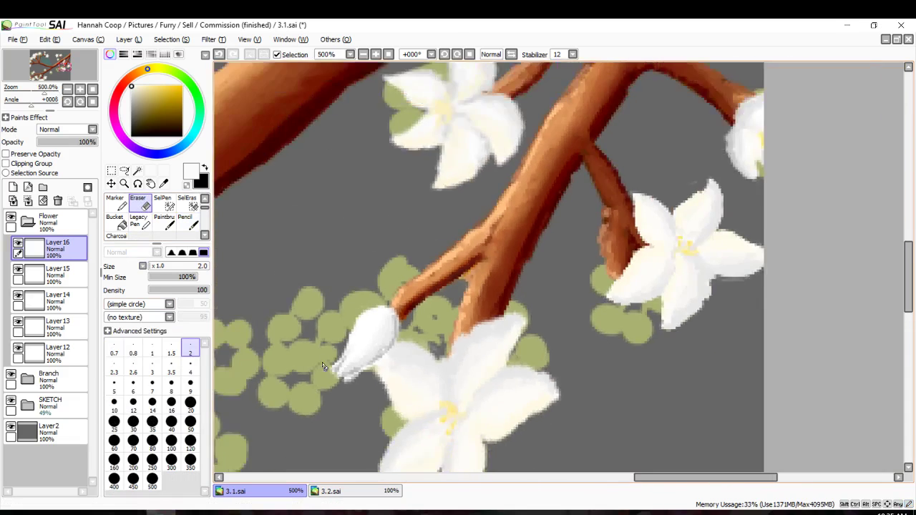
# Choose a pale cream yellow and the Charcoal brush at size 2 for tinting the bud.
pyautogui.scroll(4, 334, 360)
pyautogui.moveTo(154, 87); pyautogui.dragTo(143, 85)
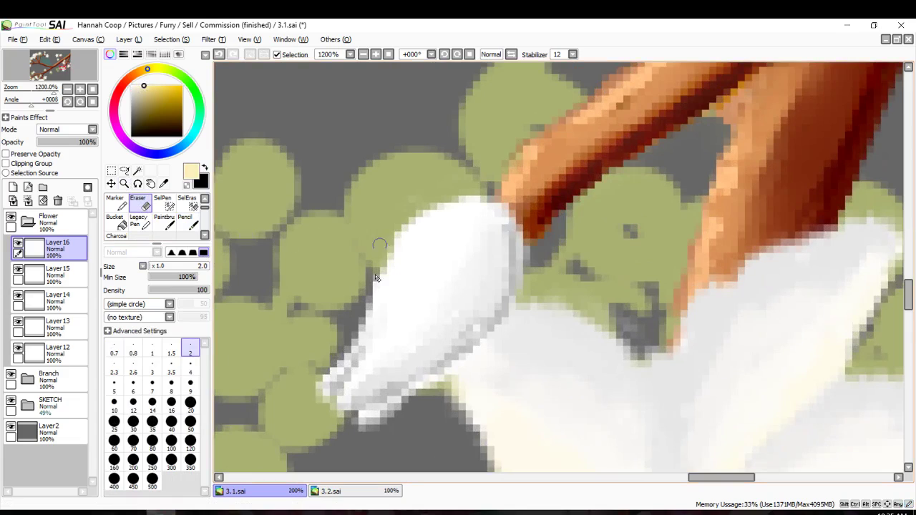
pyautogui.scroll(-2, 164, 219)
pyautogui.click(163, 220)
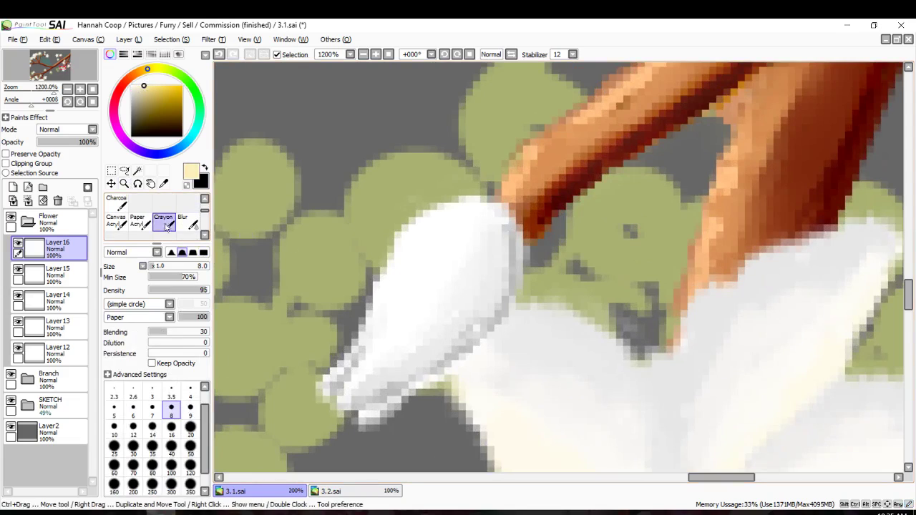
pyautogui.click(120, 205)
pyautogui.scroll(-2, 235, 221)
pyautogui.scroll(2, 382, 225)
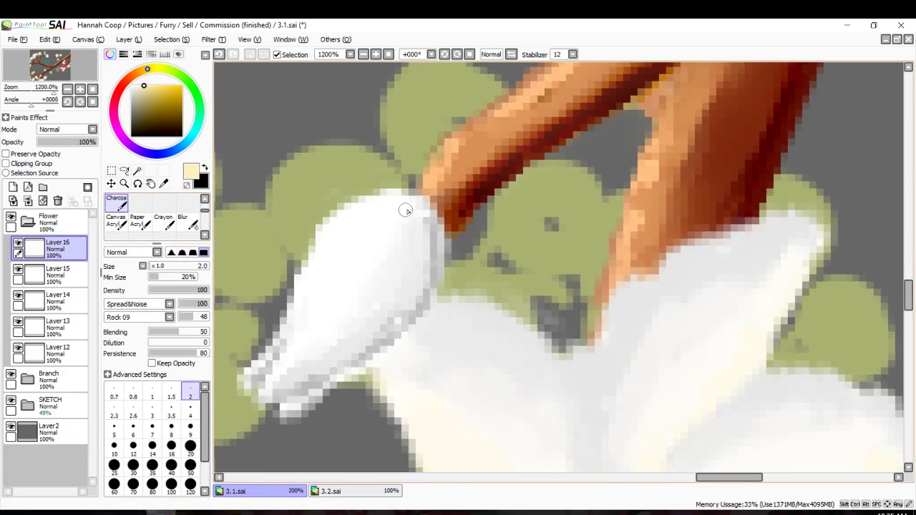
# Paint cream shading along the outer edge of the white bud with the Charcoal brush at size 2.
pyautogui.moveTo(349, 219); pyautogui.dragTo(311, 305)
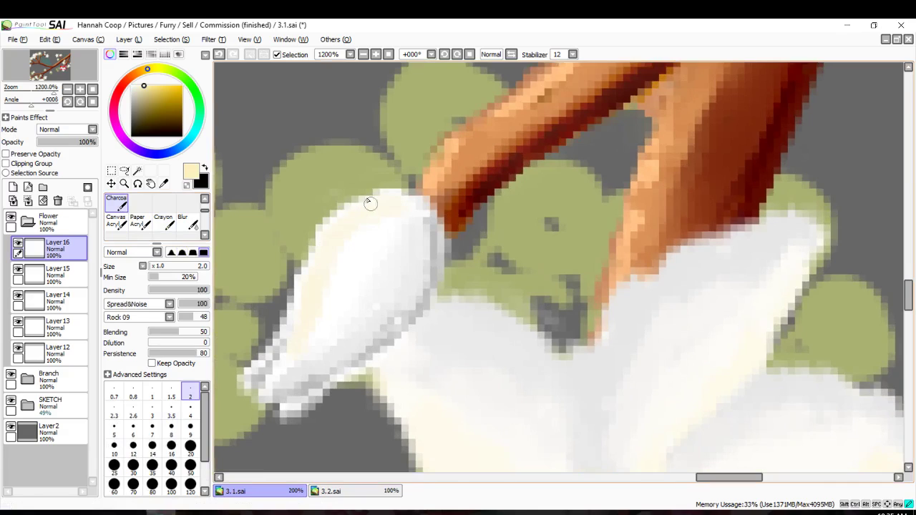
pyautogui.moveTo(369, 203)
pyautogui.mouseDown()
pyautogui.moveTo(329, 222)
pyautogui.moveTo(309, 276)
pyautogui.mouseUp()
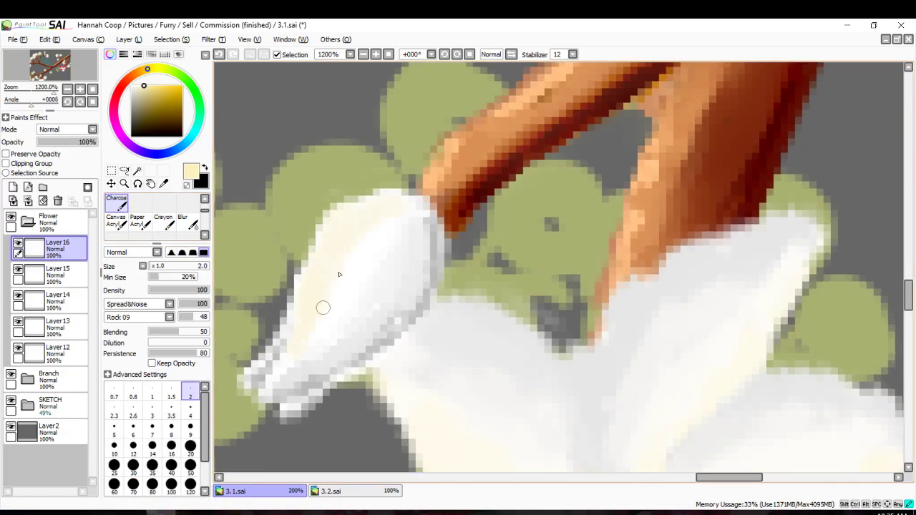
pyautogui.moveTo(353, 261); pyautogui.dragTo(318, 326)
# Pick near-white and soften the cream shading into the middle of the bud with the Charcoal brush.
pyautogui.click(135, 84)
pyautogui.moveTo(301, 345)
pyautogui.mouseDown()
pyautogui.moveTo(291, 361)
pyautogui.moveTo(294, 354)
pyautogui.mouseUp()
pyautogui.scroll(1, 265, 164)
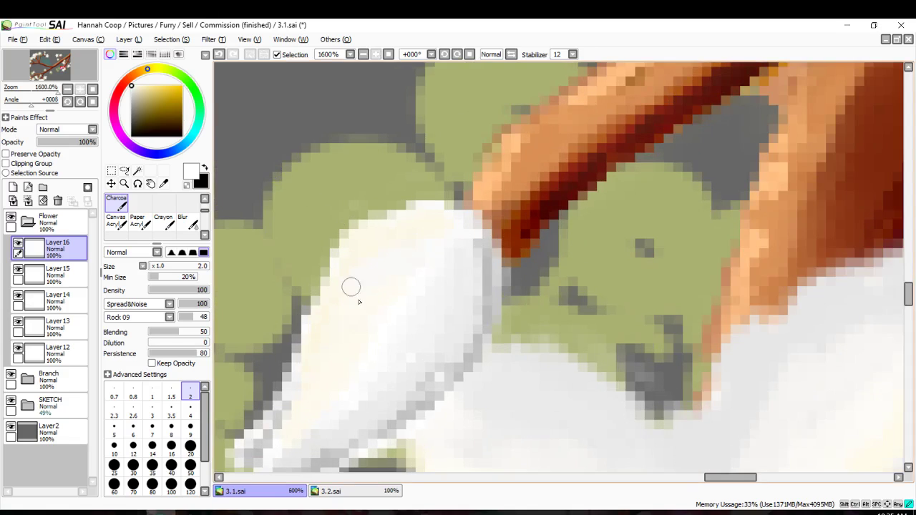
pyautogui.moveTo(355, 349)
pyautogui.mouseDown()
pyautogui.moveTo(362, 333)
pyautogui.moveTo(340, 389)
pyautogui.moveTo(368, 311)
pyautogui.mouseUp()
pyautogui.press('Left')
pyautogui.hscroll(-3, 334, 360)
pyautogui.scroll(-1, 411, 350)
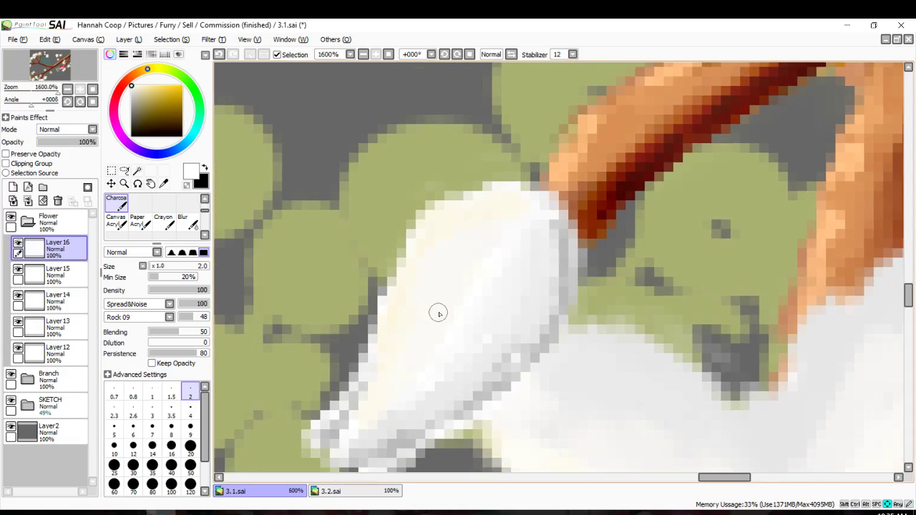
# Add pale cream texture along the bud's edge and tip with the Pencil at size 2.
pyautogui.scroll(2, 189, 227)
pyautogui.click(189, 223)
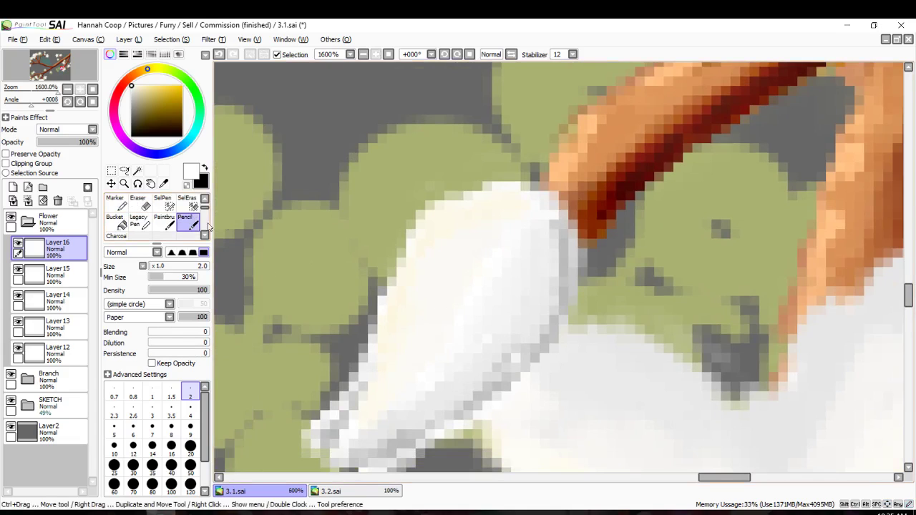
pyautogui.click(141, 87)
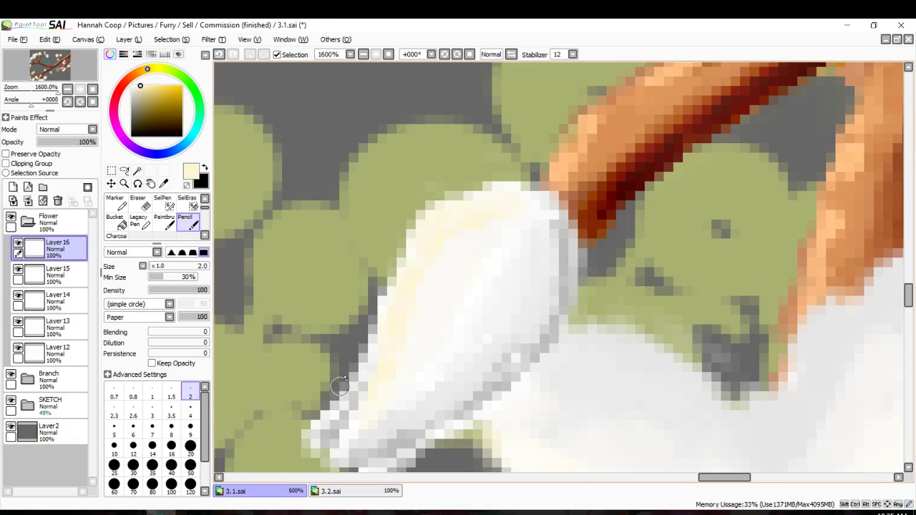
pyautogui.scroll(-1, 368, 401)
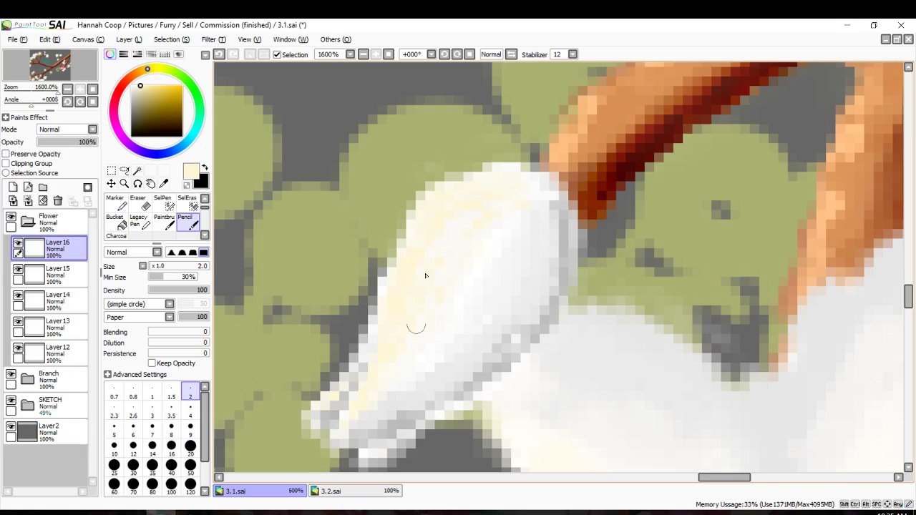
# Examine how the painted bud fits in with the surrounding blossoms and the whole branch.
pyautogui.scroll(-8, 396, 336)
pyautogui.scroll(-1, 401, 363)
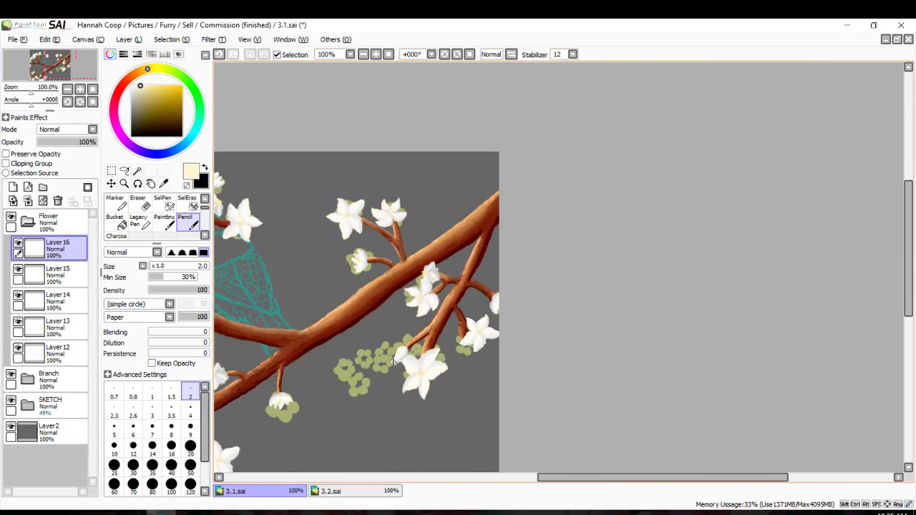
pyautogui.scroll(3, 328, 319)
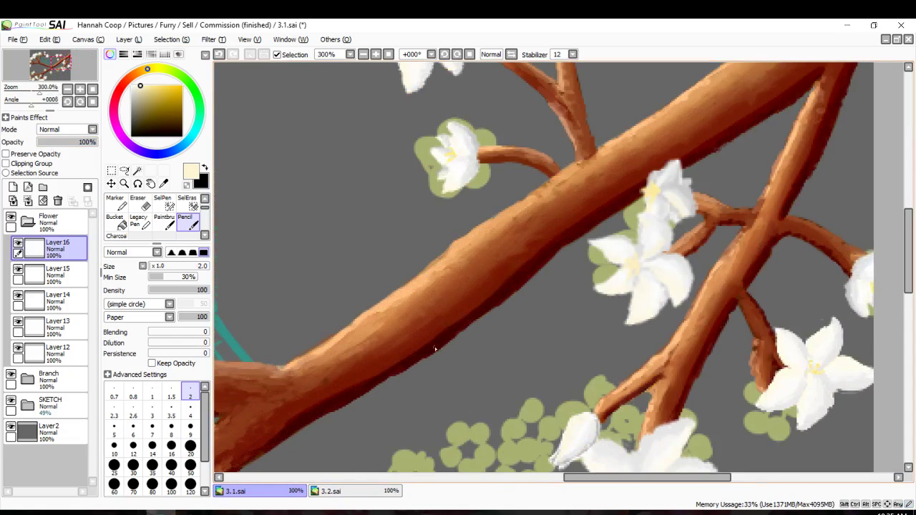
pyautogui.scroll(-3, 436, 349)
pyautogui.press('Left')
pyautogui.press('Left')
pyautogui.press('Left')
pyautogui.press('Left')
pyautogui.press('Left')
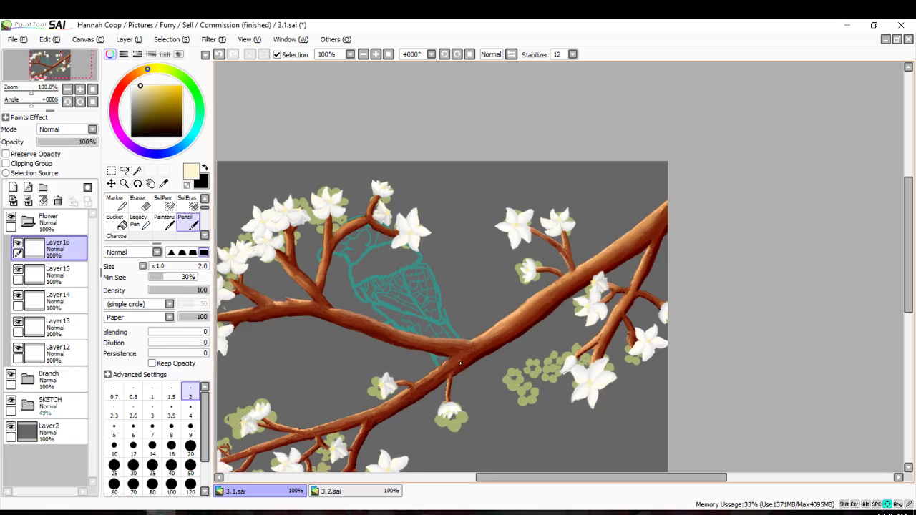
pyautogui.click(138, 172)
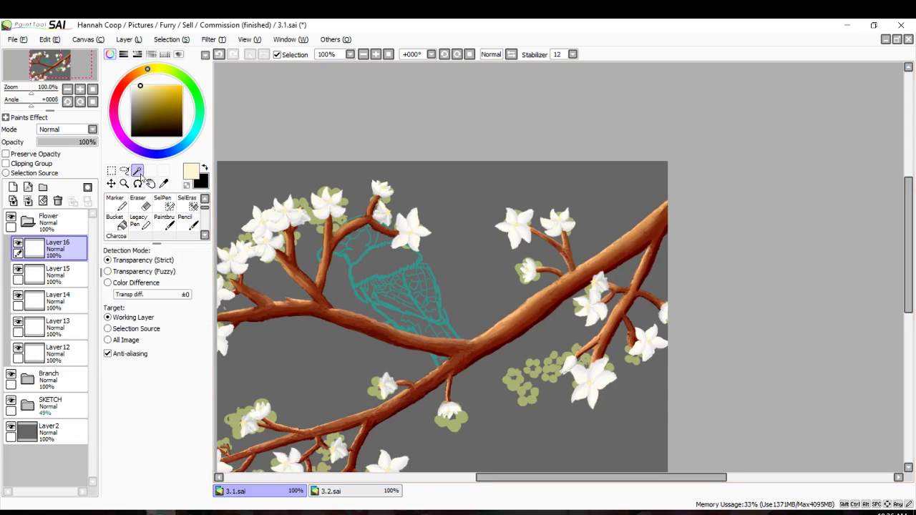
pyautogui.scroll(2, 556, 381)
pyautogui.click(550, 359)
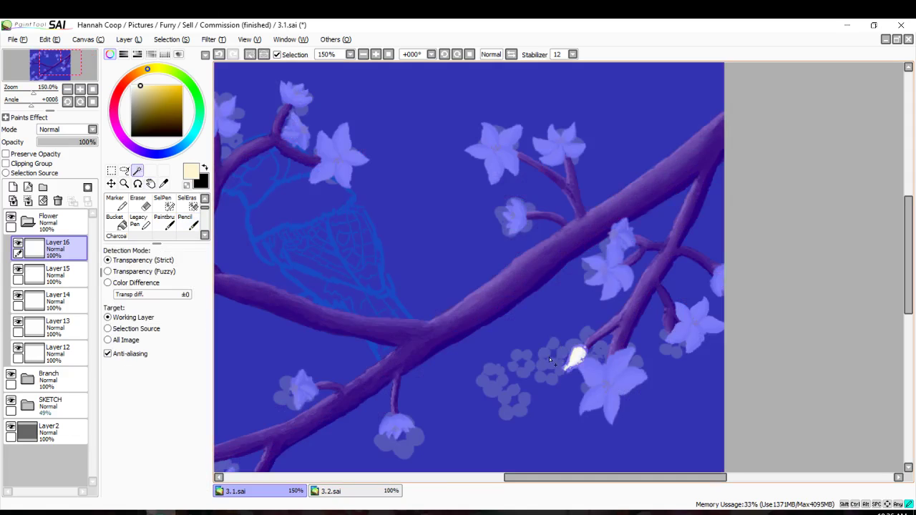
pyautogui.hotkey('ctrl', 'd')
pyautogui.click(114, 183)
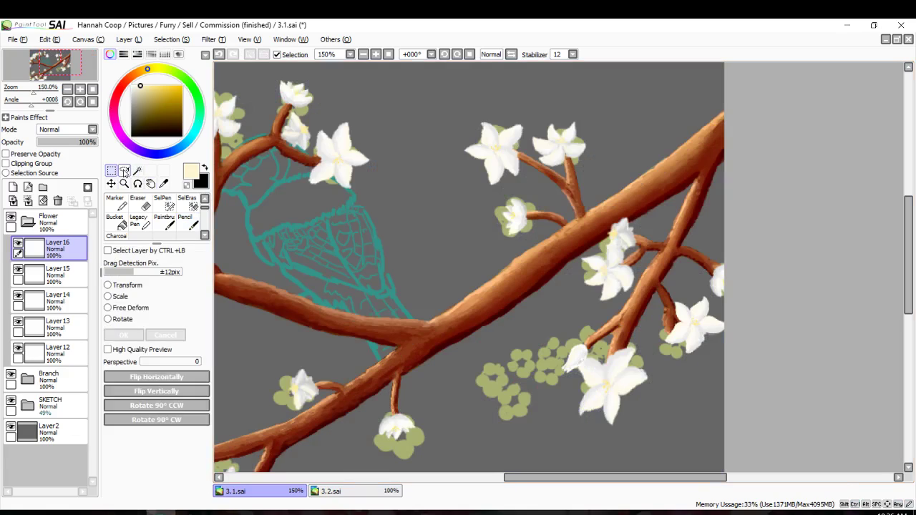
# Try copying the lassoed bud onto a new layer and merging that copy down into Layer16.
pyautogui.click(124, 172)
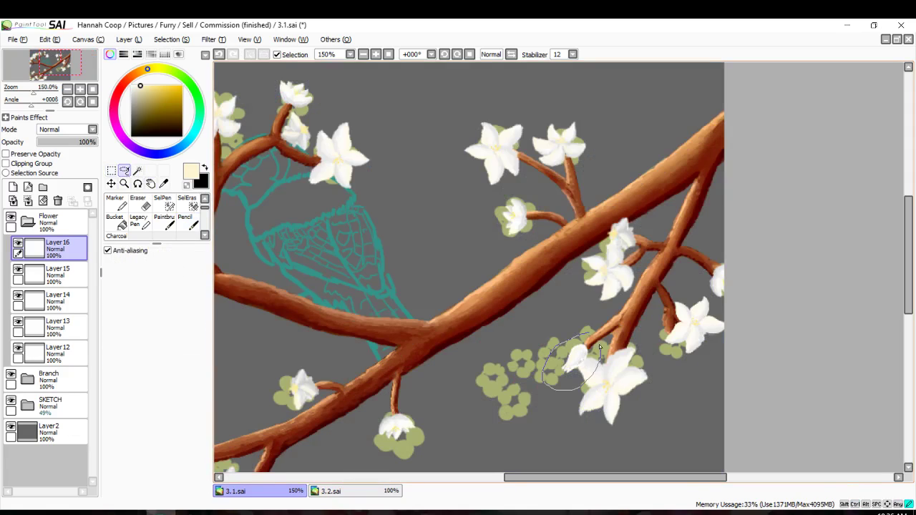
pyautogui.moveTo(600, 347); pyautogui.dragTo(598, 345)
pyautogui.hotkey('ctrl', 'c')
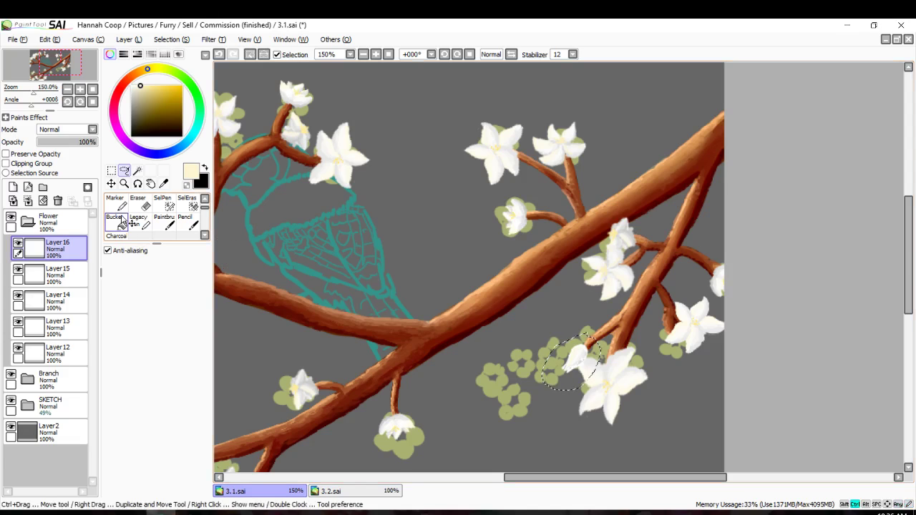
pyautogui.hotkey('ctrl', 'v')
pyautogui.moveTo(582, 349); pyautogui.dragTo(596, 326)
pyautogui.hotkey('ctrl', 'z')
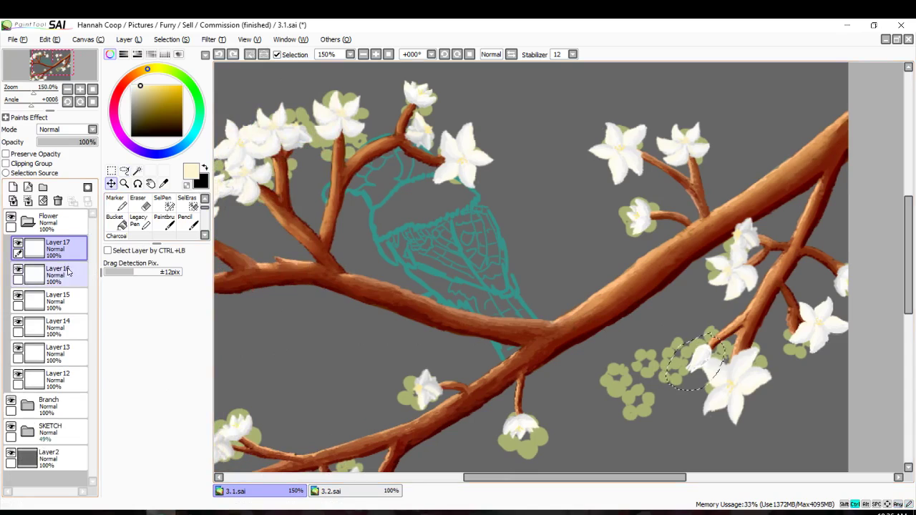
pyautogui.hotkey('ctrl', 'd')
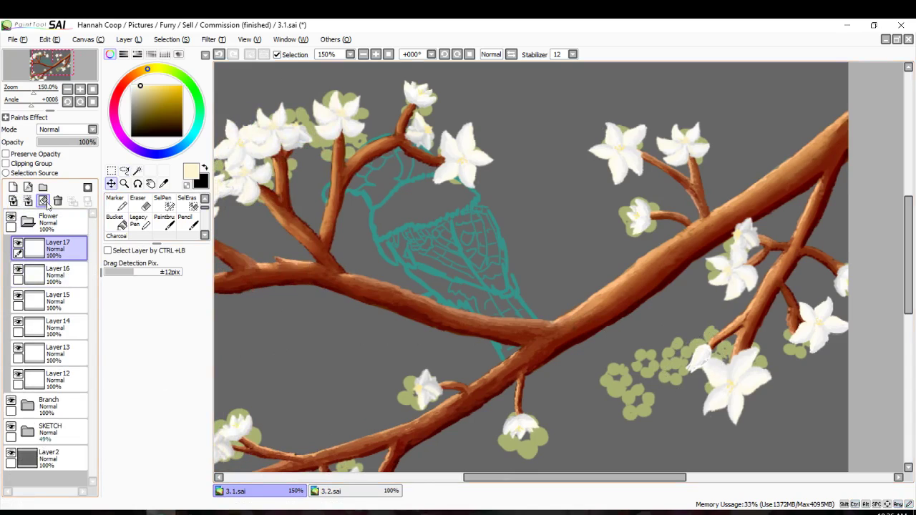
pyautogui.click(13, 201)
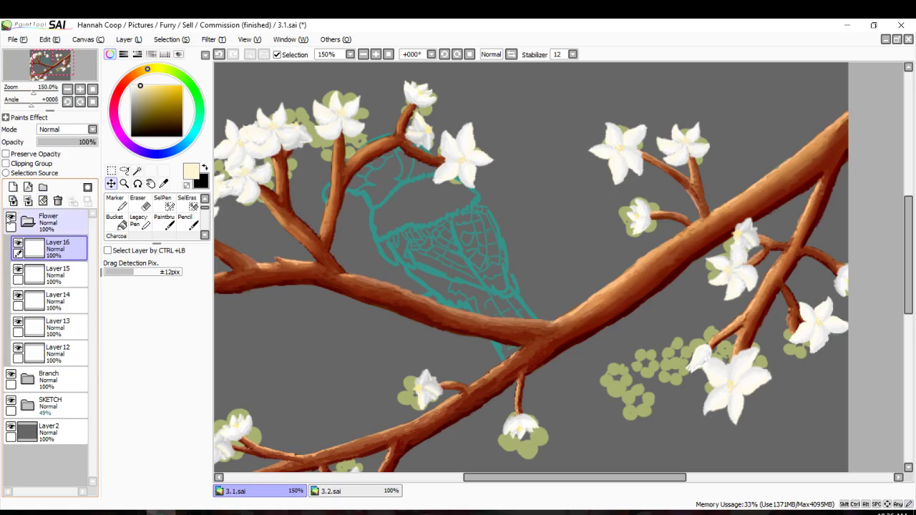
# Toggle the visibility of Layer15 to check which blossoms and bud parts it holds.
pyautogui.click(18, 271)
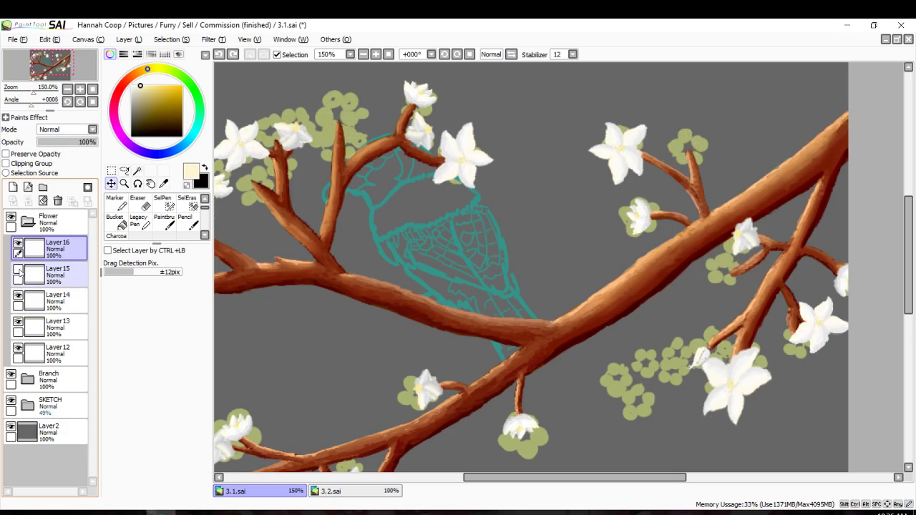
pyautogui.click(19, 270)
pyautogui.click(19, 271)
pyautogui.click(19, 270)
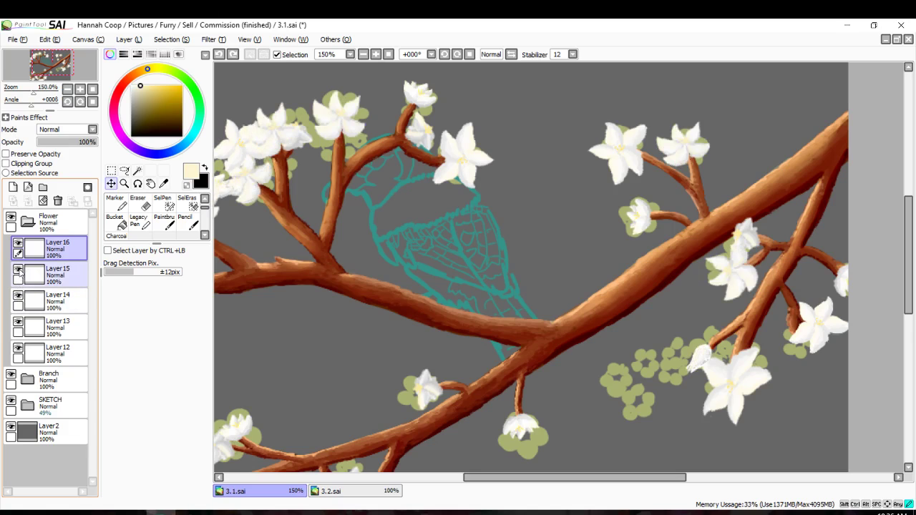
pyautogui.scroll(2, 472, 342)
pyautogui.scroll(-2, 708, 377)
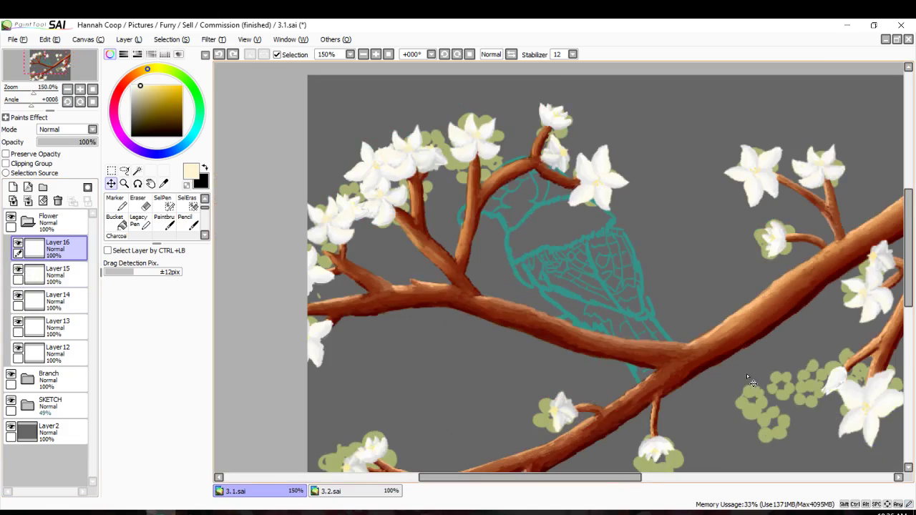
pyautogui.scroll(2, 759, 377)
pyautogui.moveTo(887, 408); pyautogui.dragTo(731, 390)
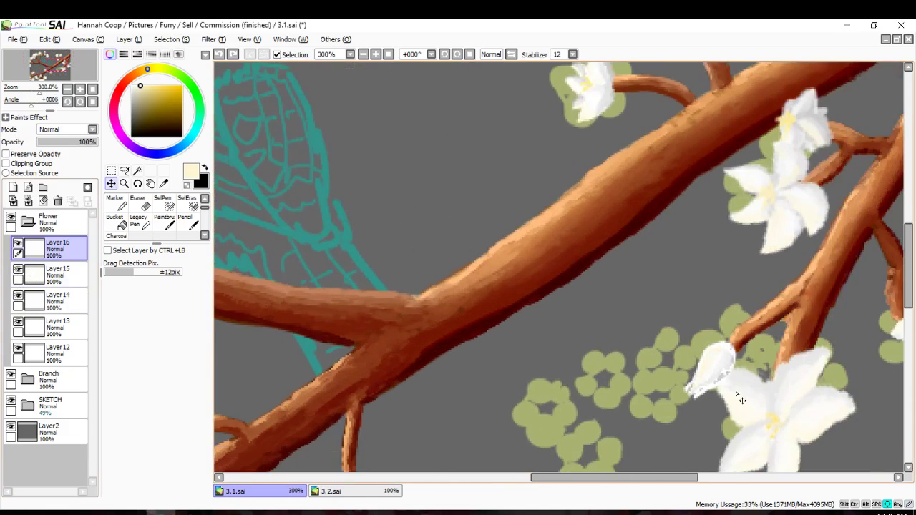
# Try a separate layer above Layer16 and toggle the visibility of both layers to compare the bud.
pyautogui.scroll(3, 737, 392)
pyautogui.hotkey('ctrl', 'shift', 'n')
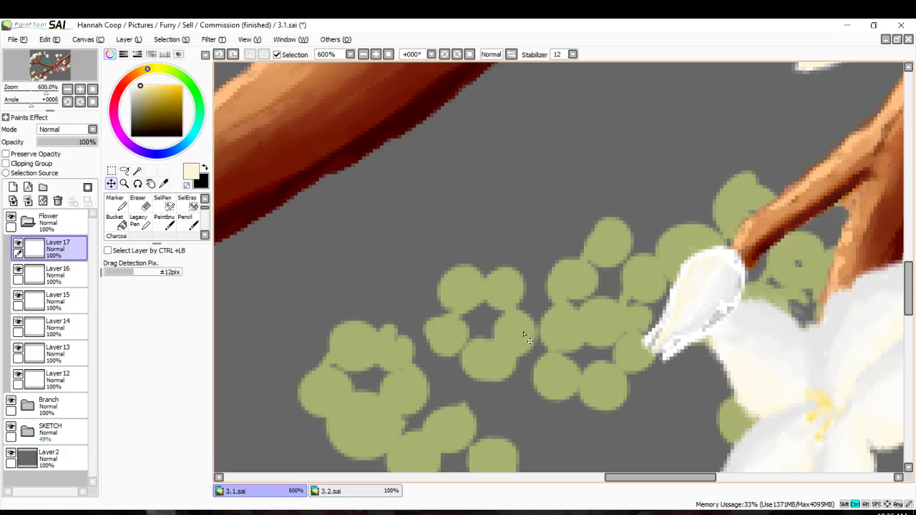
pyautogui.click(18, 246)
pyautogui.click(18, 245)
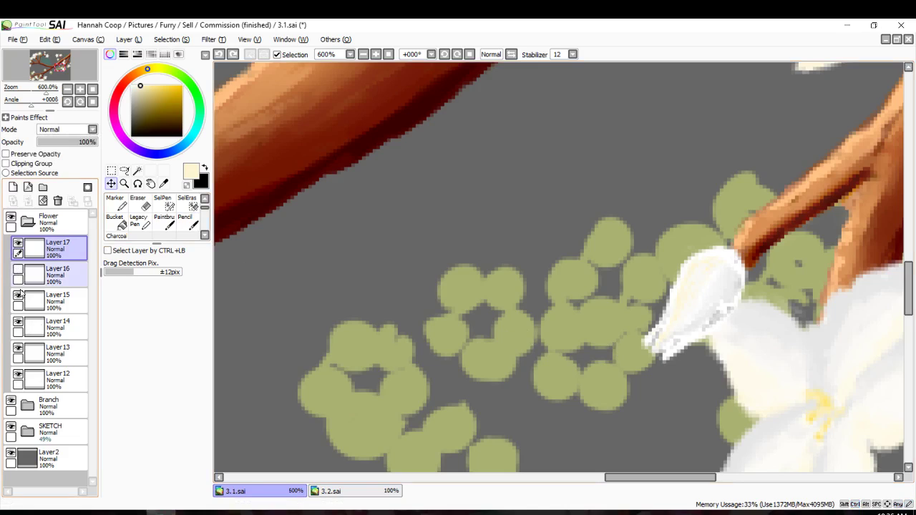
pyautogui.click(18, 271)
pyautogui.click(18, 271)
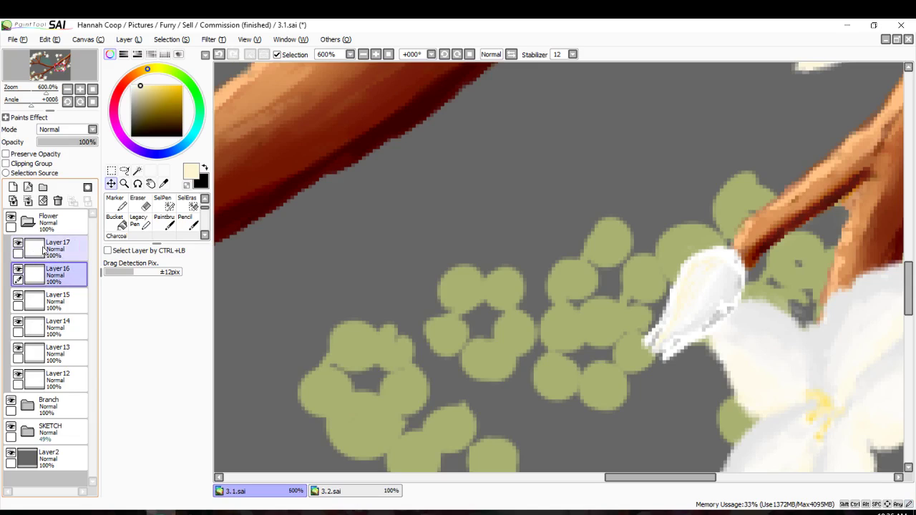
# Undo the extra bud layer and the lasso selection around the bud.
pyautogui.hotkey('ctrl', 'z')
pyautogui.hotkey('ctrl', 'z')
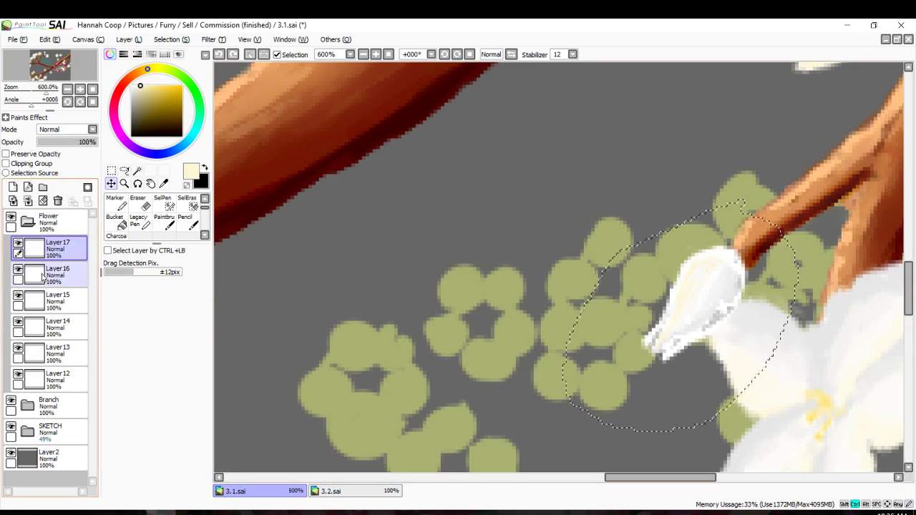
pyautogui.hotkey('ctrl', 'z')
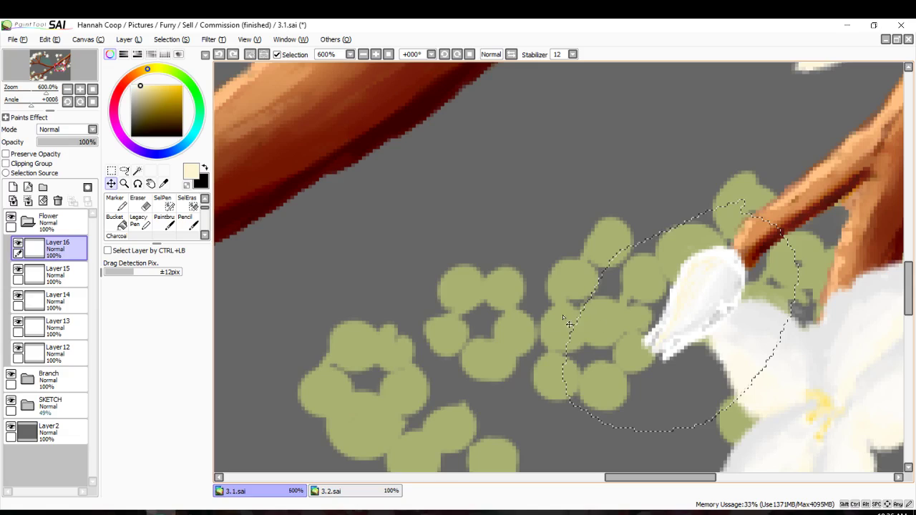
pyautogui.hotkey('ctrl', 'z')
pyautogui.hotkey('ctrl', 'z')
pyautogui.hotkey('ctrl', 'z')
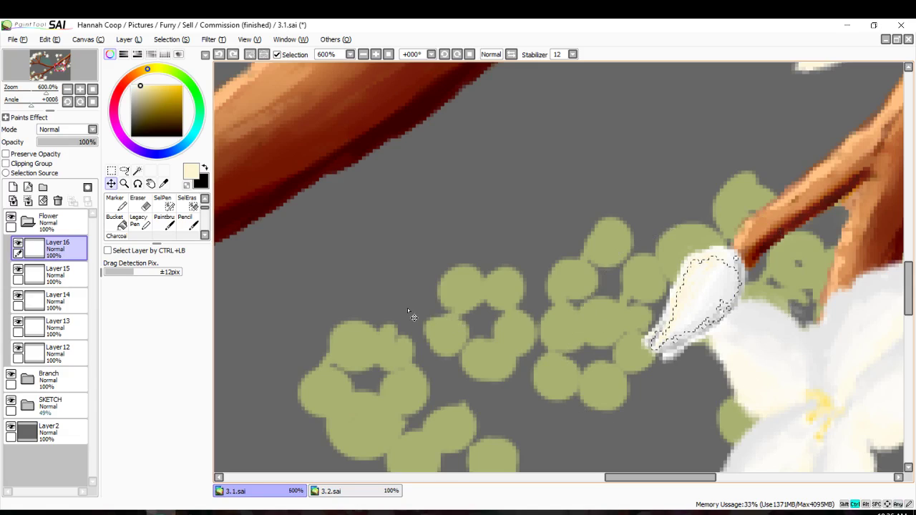
# Copy a rectangular area around the bud from Layer15 onto a new layer and hide Layer15.
pyautogui.click(17, 271)
pyautogui.click(17, 272)
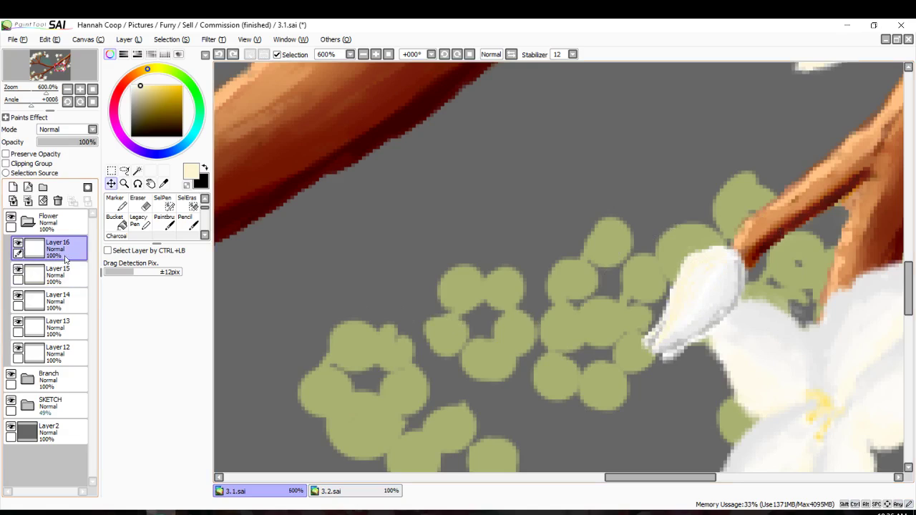
pyautogui.click(45, 275)
pyautogui.click(110, 171)
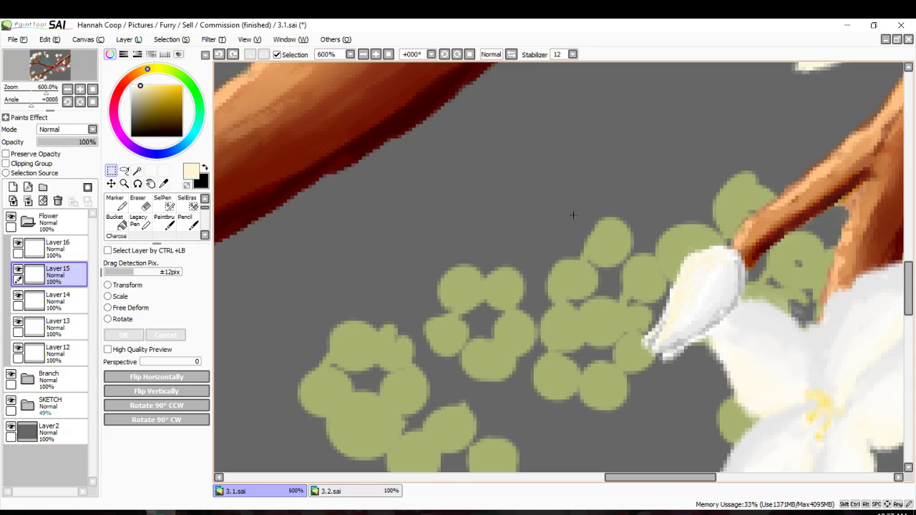
pyautogui.moveTo(531, 218); pyautogui.dragTo(758, 381)
pyautogui.hotkey('ctrl', 'c')
pyautogui.hotkey('ctrl', 'v')
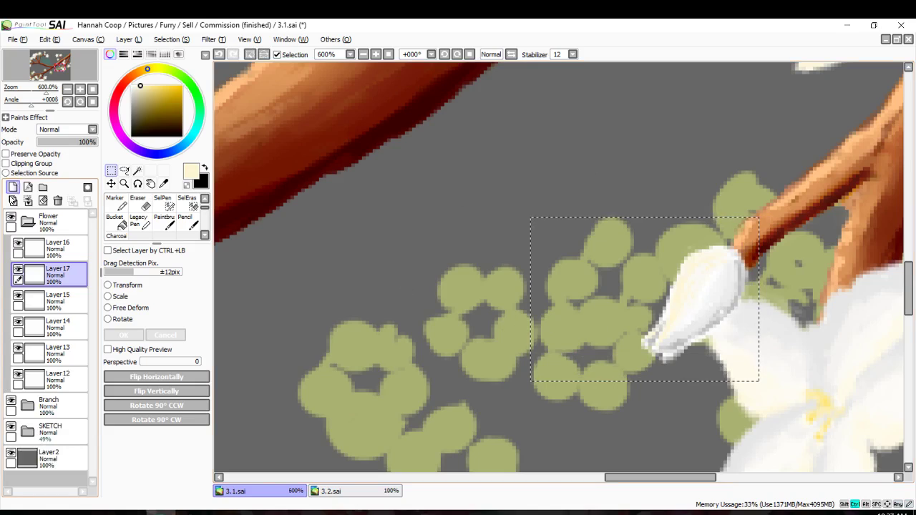
pyautogui.click(17, 295)
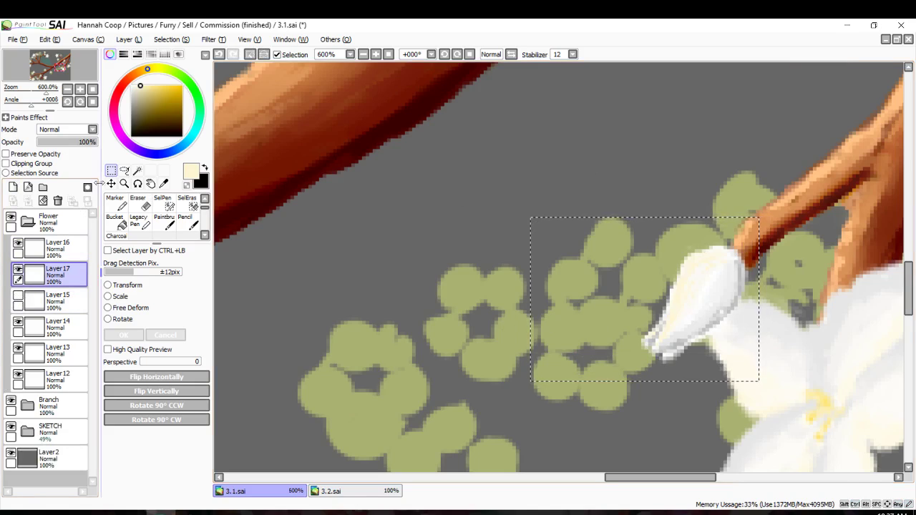
# Try erasing strokes across the bud copy on Layer17 with a size 8 Eraser, and undo them.
pyautogui.click(136, 207)
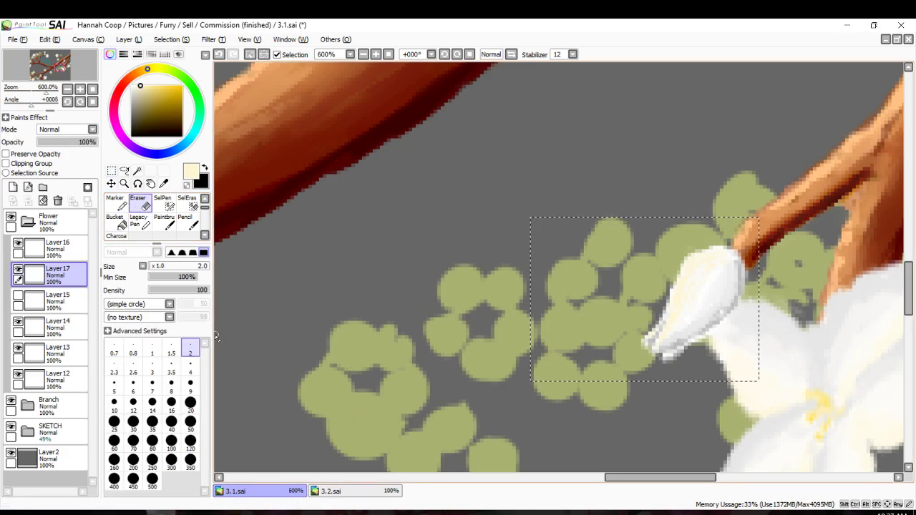
pyautogui.moveTo(735, 291); pyautogui.dragTo(692, 346)
pyautogui.moveTo(725, 256); pyautogui.dragTo(686, 326)
pyautogui.moveTo(687, 264)
pyautogui.mouseDown()
pyautogui.moveTo(646, 349)
pyautogui.moveTo(620, 365)
pyautogui.mouseUp()
pyautogui.hotkey('ctrl', 'd')
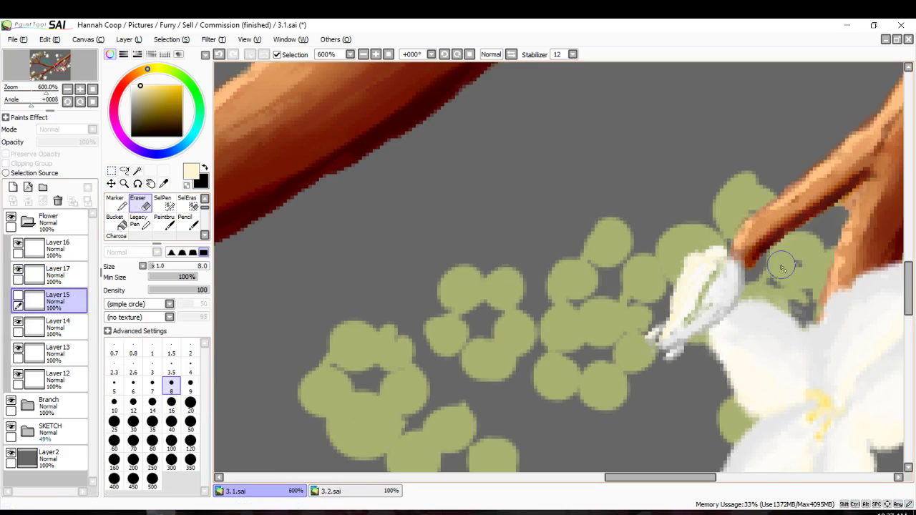
pyautogui.hotkey('ctrl', 'z')
pyautogui.hotkey('ctrl', 'z')
pyautogui.moveTo(737, 285)
pyautogui.mouseDown()
pyautogui.moveTo(645, 379)
pyautogui.moveTo(731, 284)
pyautogui.moveTo(709, 305)
pyautogui.mouseUp()
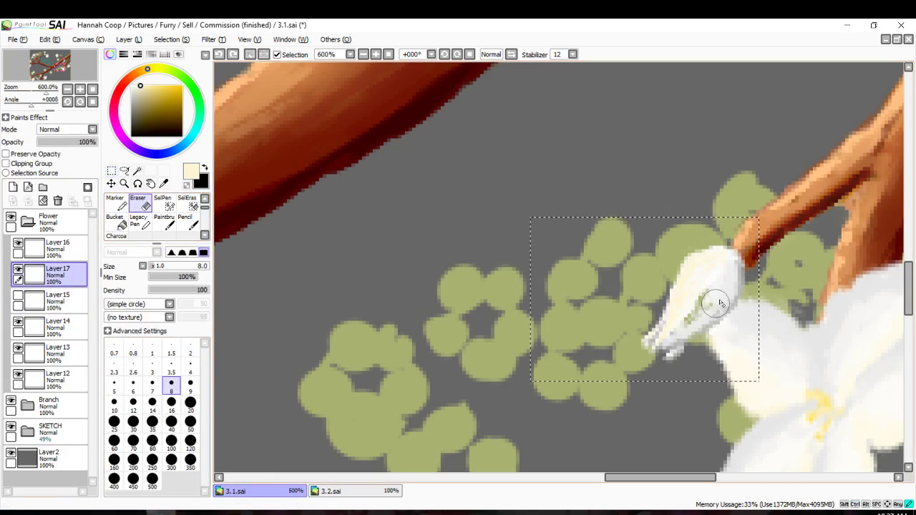
pyautogui.hotkey('ctrl', 'z')
pyautogui.hotkey('ctrl', 'z')
# Show Layer15 again, move Layer17 beneath it, and clear the rectangular selection.
pyautogui.click(17, 298)
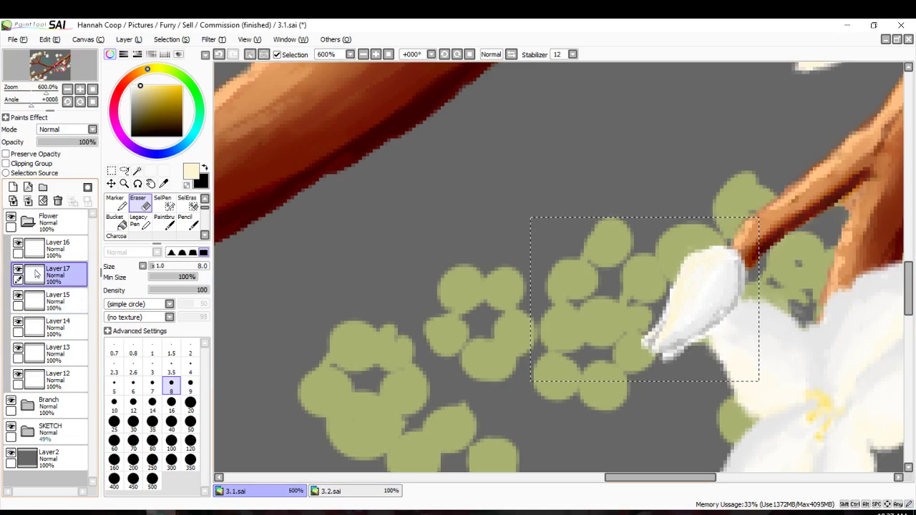
pyautogui.moveTo(35, 273); pyautogui.dragTo(35, 303)
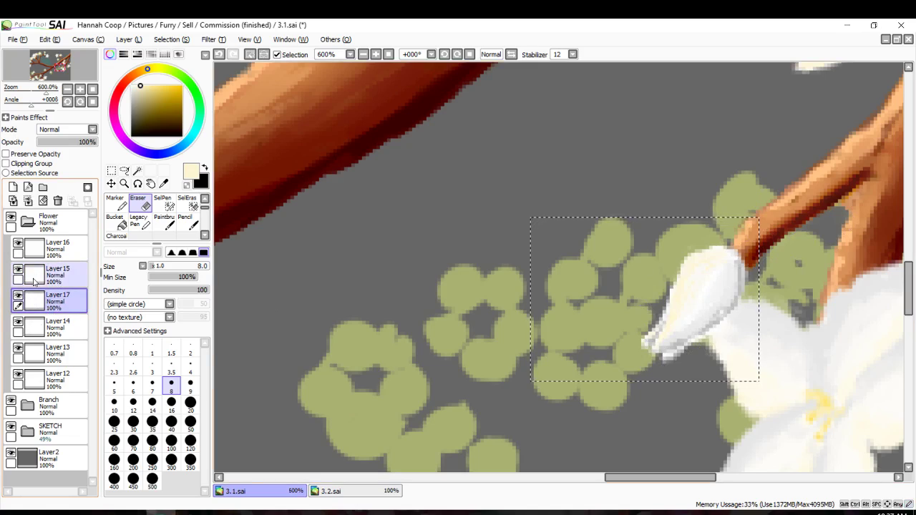
pyautogui.hotkey('ctrl', 'd')
pyautogui.scroll(-3, 380, 274)
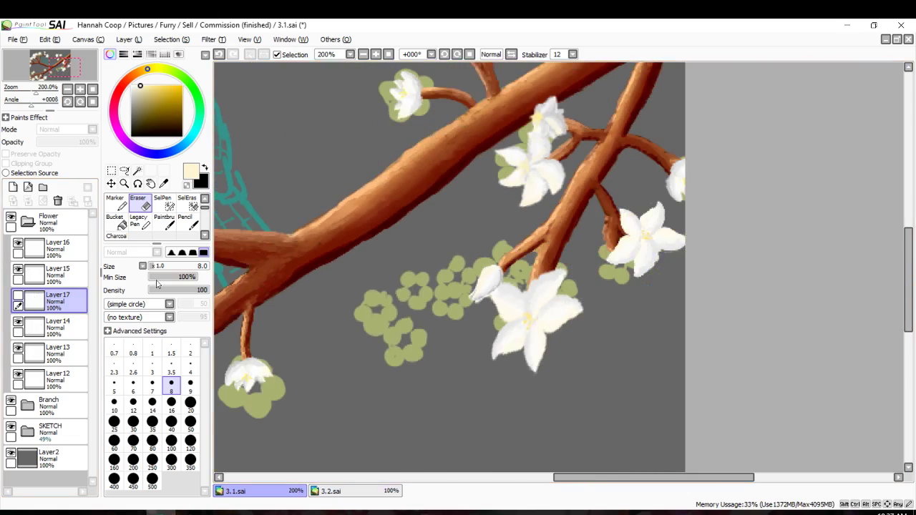
# Toggle the visibility of Layer17 and Layer15 in turn to compare the bud on each layer.
pyautogui.click(18, 296)
pyautogui.click(18, 297)
pyautogui.click(18, 297)
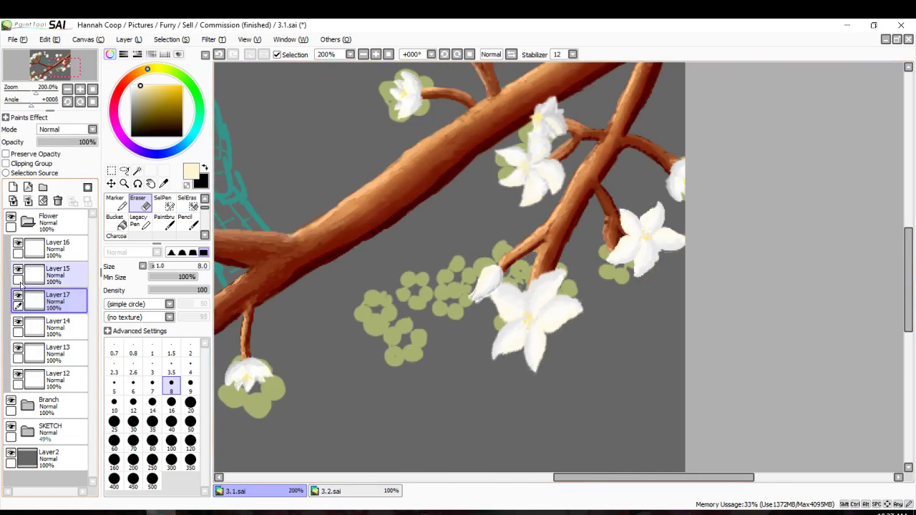
pyautogui.click(18, 272)
pyautogui.click(18, 271)
pyautogui.click(17, 271)
pyautogui.click(17, 271)
# Undo the deselection, the layer reordering and the pasted bud layer.
pyautogui.hotkey('ctrl', 'z')
pyautogui.hotkey('ctrl', 'z')
pyautogui.hotkey('ctrl', 'z')
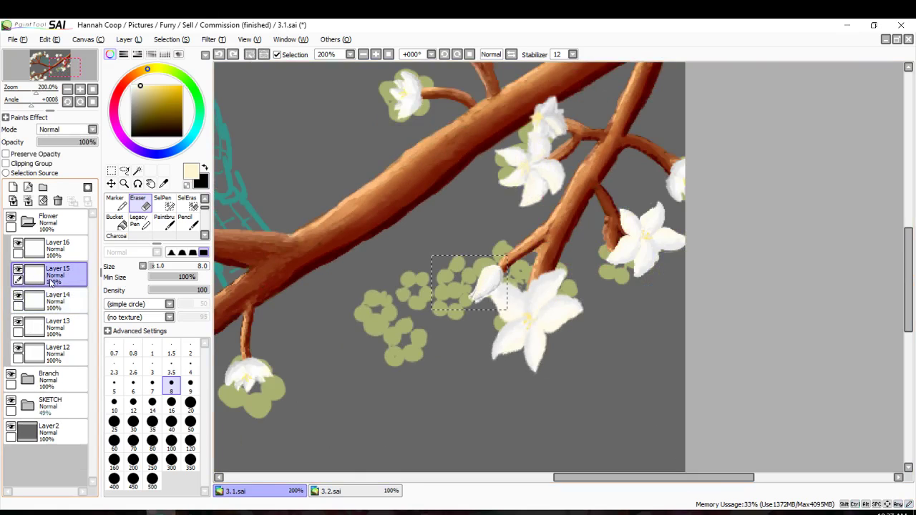
pyautogui.scroll(3, 232, 292)
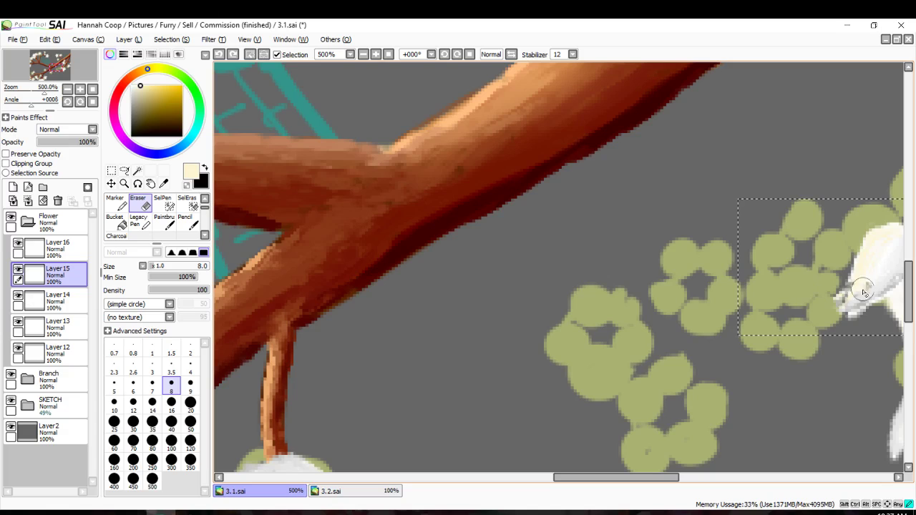
pyautogui.scroll(-4, 271, 291)
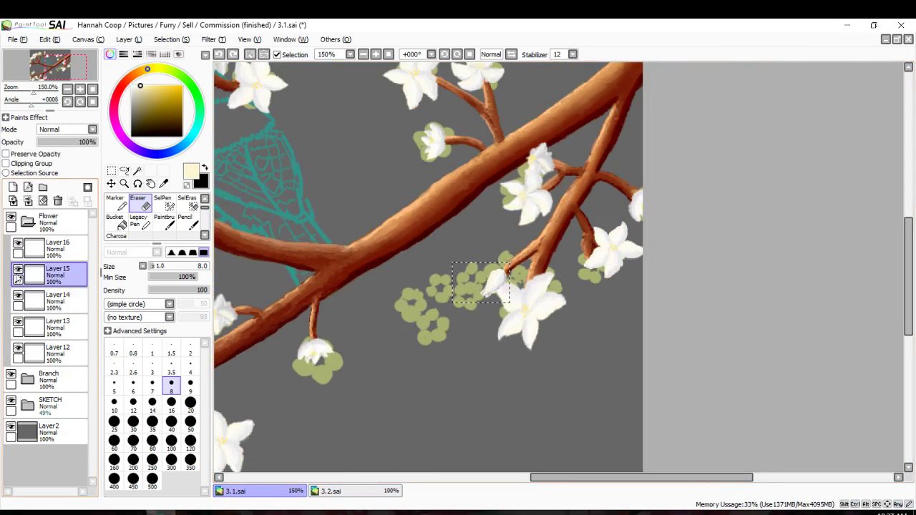
# Put the rectangular bud selection from Layer15 onto its own new layer, check it with Layer15 hidden, and deselect.
pyautogui.click(32, 306)
pyautogui.scroll(4, 374, 317)
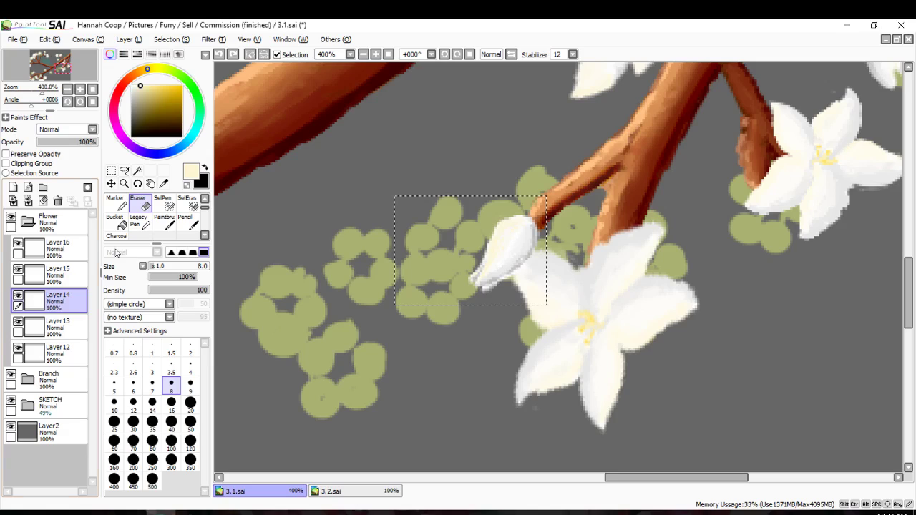
pyautogui.click(54, 277)
pyautogui.hotkey('ctrl', 'c')
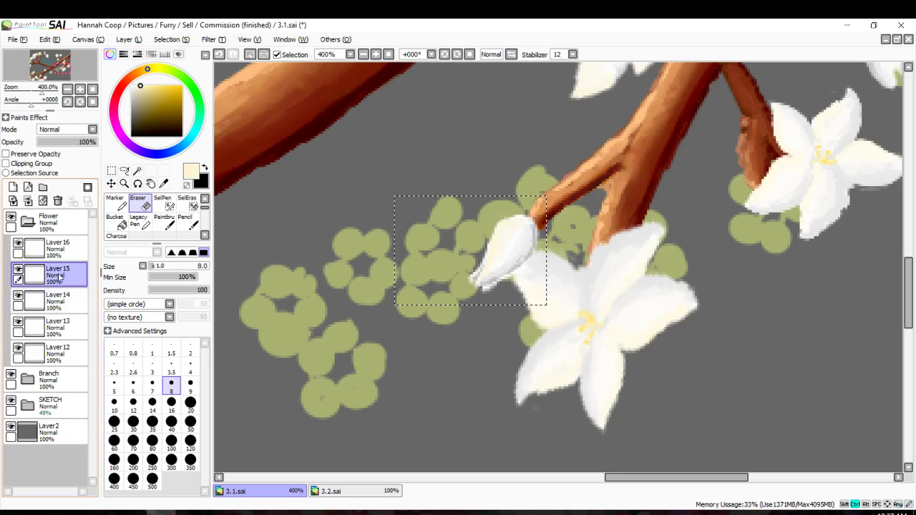
pyautogui.hotkey('ctrl', 'v')
pyautogui.click(63, 297)
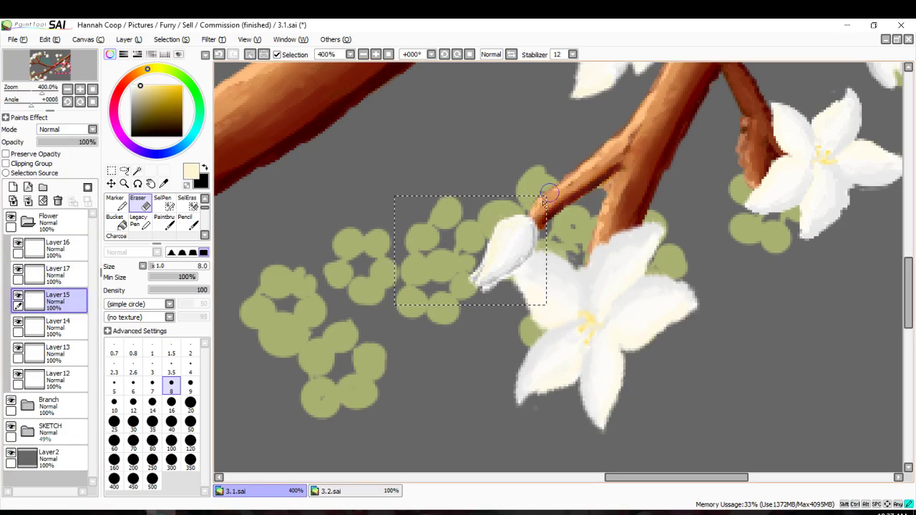
pyautogui.click(19, 296)
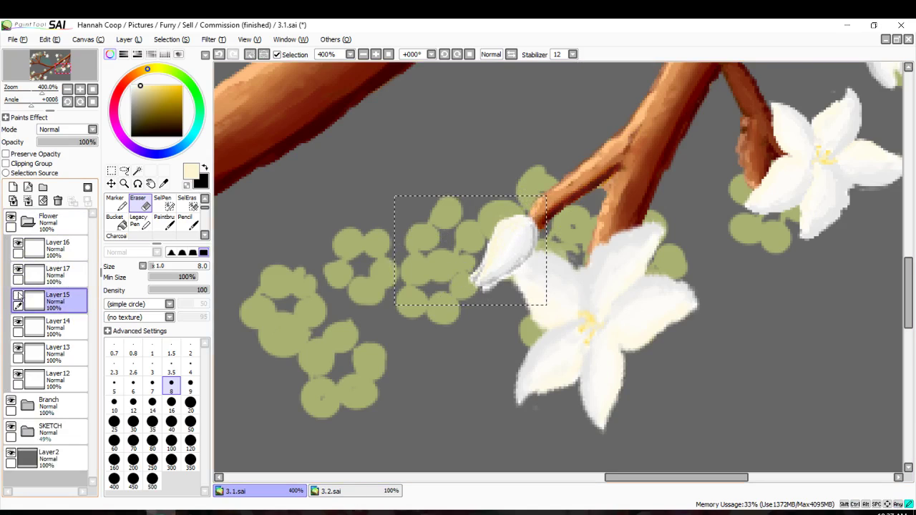
pyautogui.click(19, 295)
pyautogui.hotkey('ctrl', 'd')
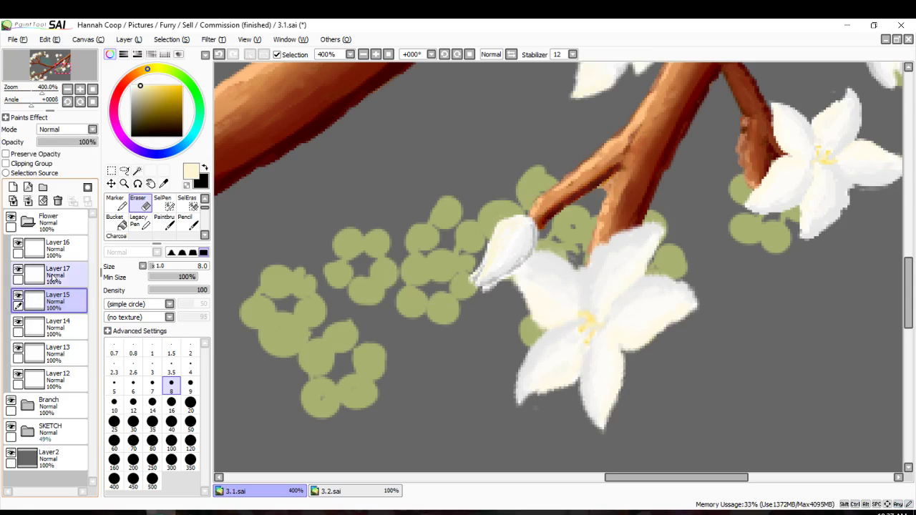
# Delete Layer16 from the Flower folder.
pyautogui.click(51, 275)
pyautogui.click(44, 250)
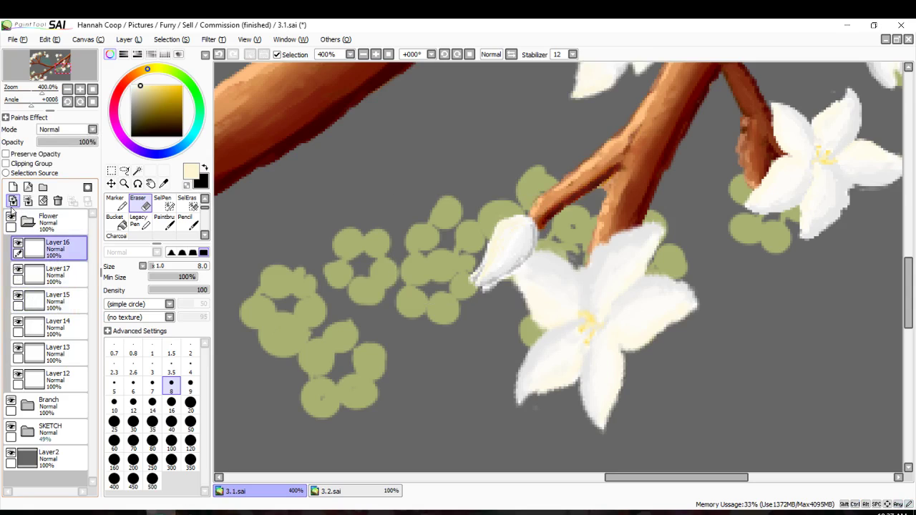
pyautogui.click(58, 204)
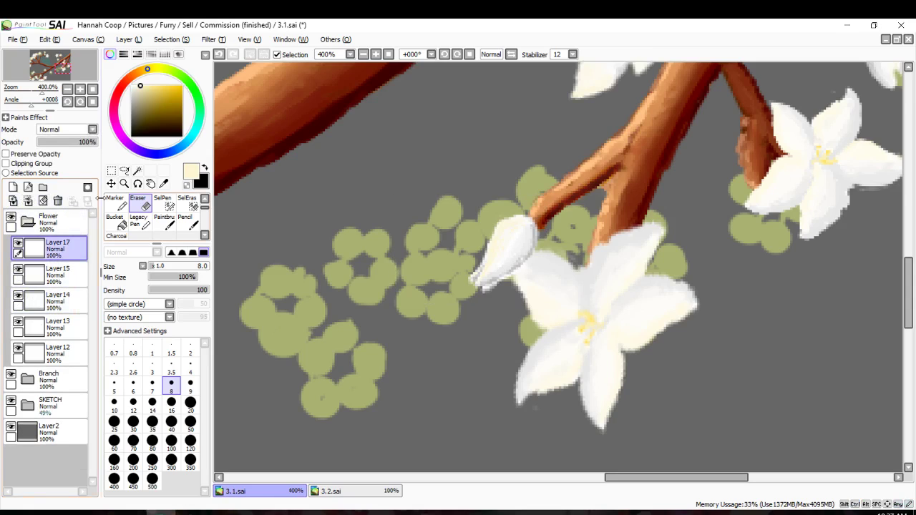
# Lasso the bud on Layer17 and paste a copy of it onto a new layer.
pyautogui.click(137, 171)
pyautogui.click(126, 171)
pyautogui.scroll(2, 504, 250)
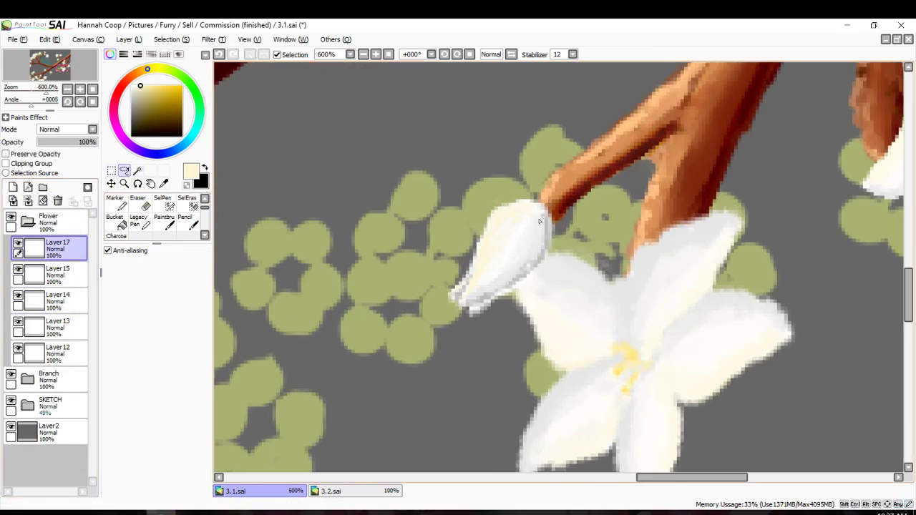
pyautogui.moveTo(548, 175); pyautogui.dragTo(432, 229)
pyautogui.moveTo(546, 179); pyautogui.dragTo(548, 175)
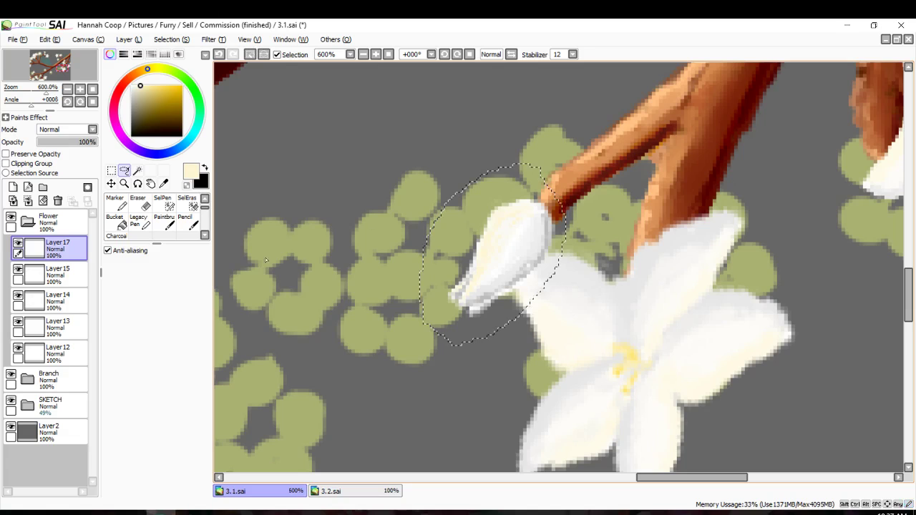
pyautogui.scroll(1, 157, 214)
pyautogui.scroll(-3, 351, 274)
pyautogui.hotkey('ctrl', 'v')
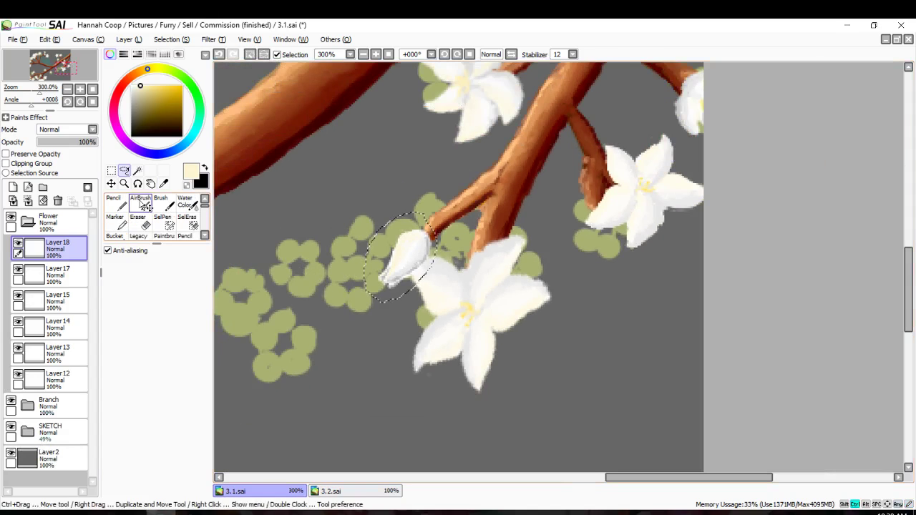
# Move the bud copy to the lower-left blossom cluster of the illustration and rotate it counter-clockwise.
pyautogui.click(112, 184)
pyautogui.scroll(-1, 290, 242)
pyautogui.moveTo(371, 248); pyautogui.dragTo(328, 369)
pyautogui.scroll(4, 327, 370)
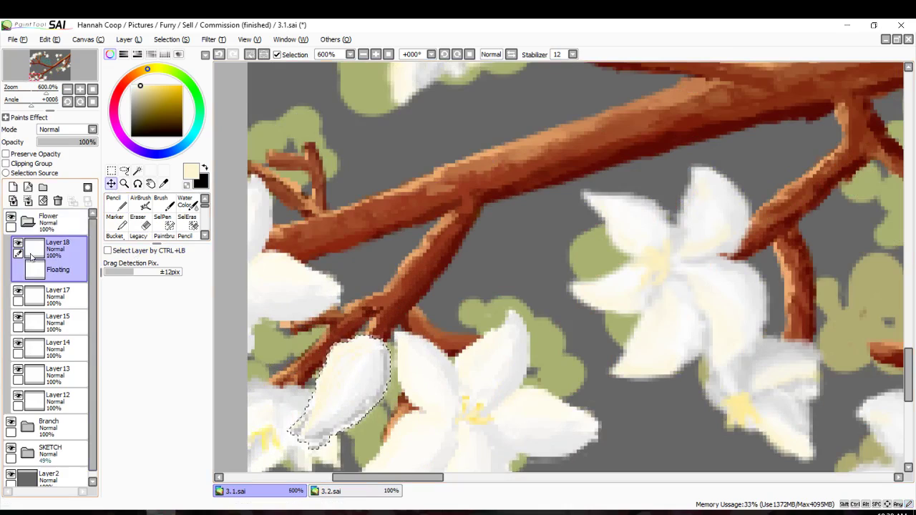
pyautogui.click(111, 171)
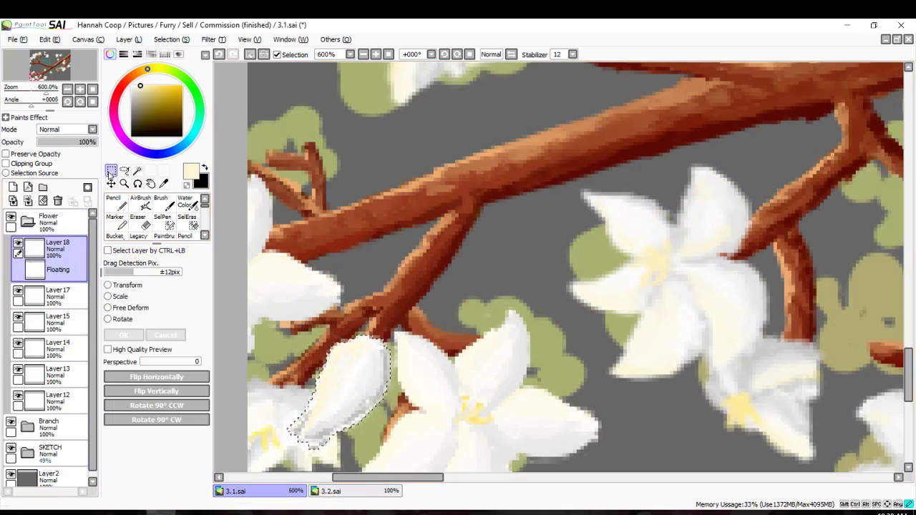
pyautogui.click(108, 319)
pyautogui.moveTo(285, 313); pyautogui.dragTo(262, 337)
# Try flipping the bud copy horizontally and vertically, and return it to its unflipped orientation.
pyautogui.click(157, 380)
pyautogui.click(158, 392)
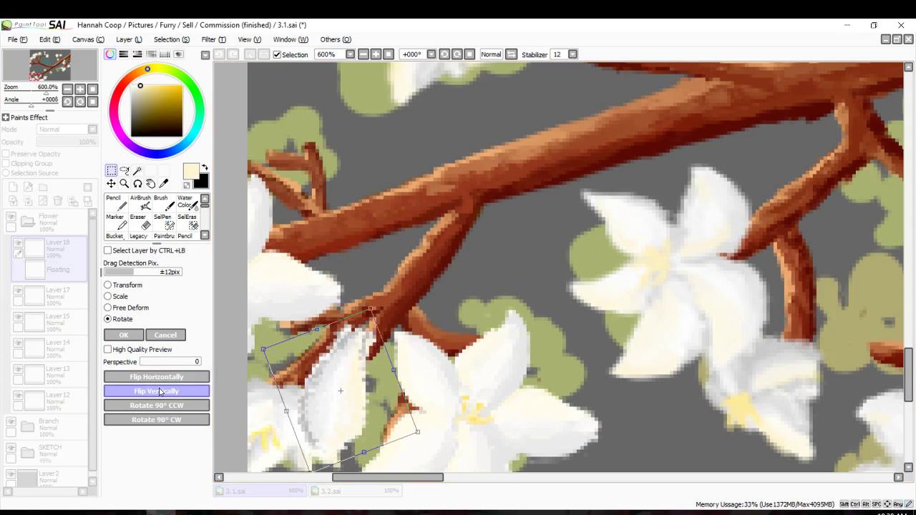
pyautogui.click(157, 379)
pyautogui.click(158, 391)
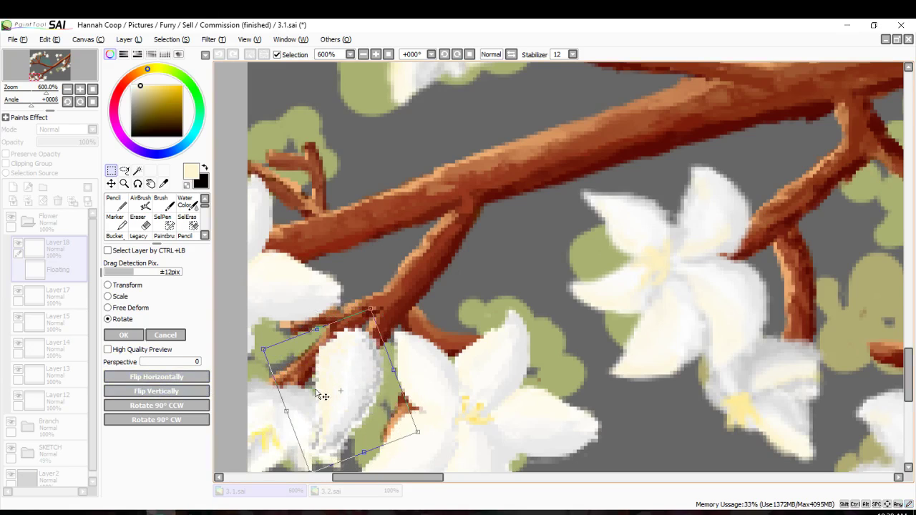
# Place the bud copy at the end of the twig between the two blossoms, reduce its tilt slightly and apply the transformation.
pyautogui.moveTo(313, 389); pyautogui.dragTo(387, 421)
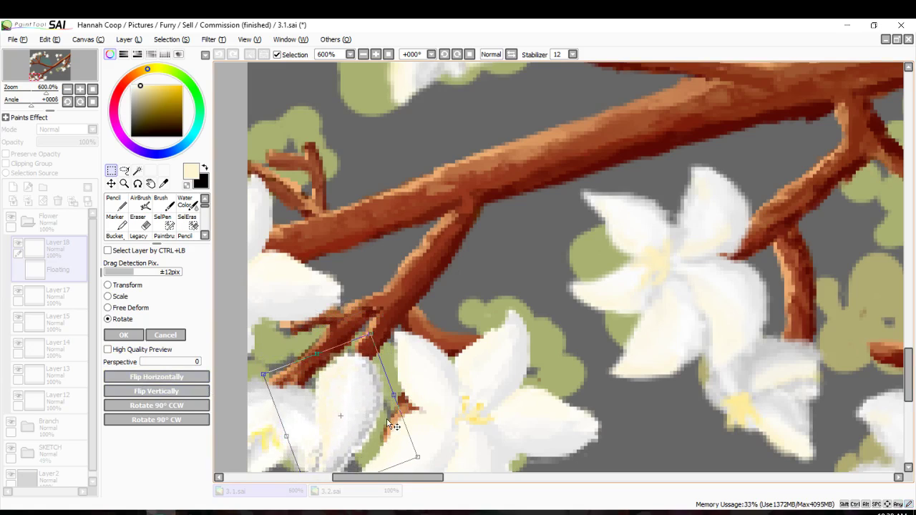
pyautogui.moveTo(388, 324); pyautogui.dragTo(406, 337)
pyautogui.moveTo(313, 432); pyautogui.dragTo(305, 421)
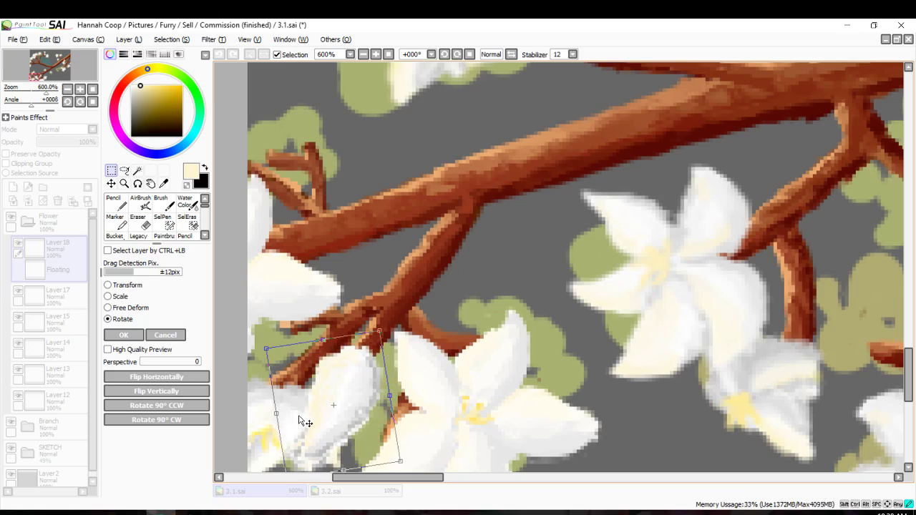
pyautogui.click(123, 335)
# Choose the Eraser and lower Layer18's opacity to 41% to reveal the blossom beneath the bud.
pyautogui.click(137, 222)
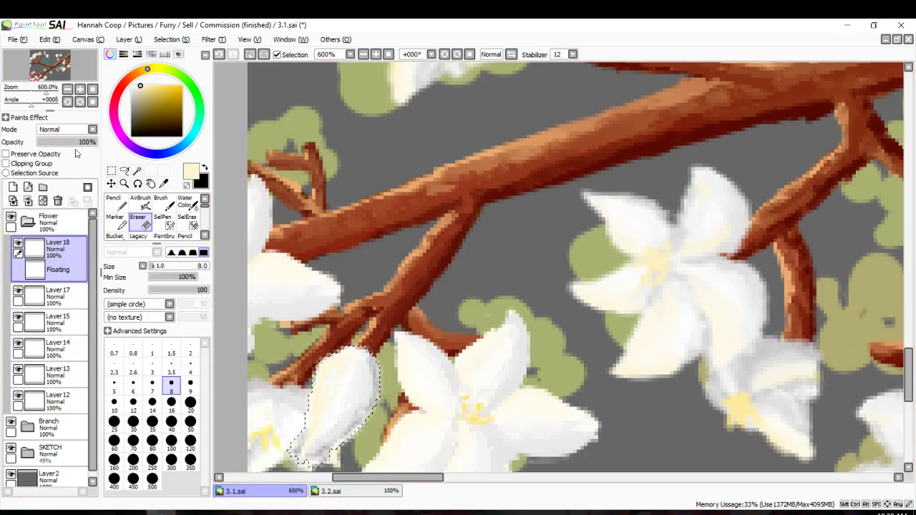
pyautogui.moveTo(69, 146); pyautogui.dragTo(63, 144)
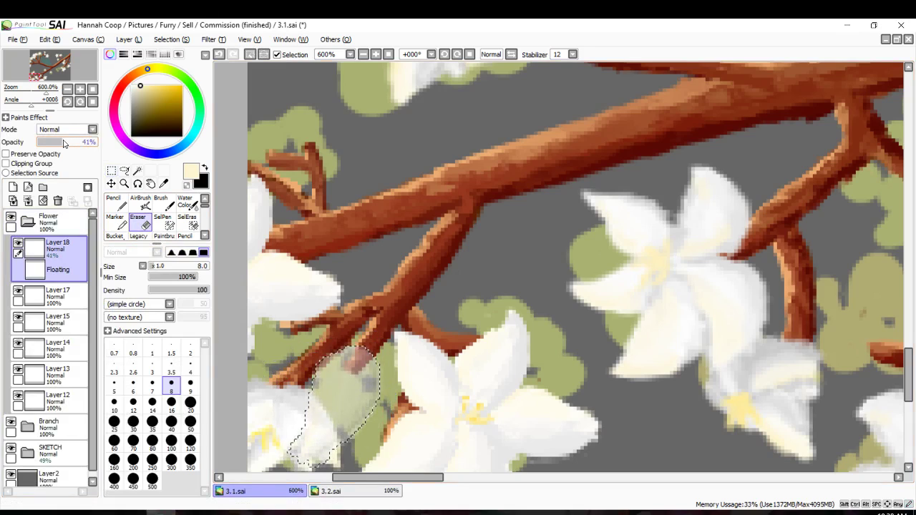
pyautogui.press('Down')
pyautogui.press('Down')
pyautogui.press('Down')
pyautogui.press('Down')
pyautogui.press('Down')
pyautogui.press('Down')
pyautogui.press('Down')
pyautogui.press('Down')
pyautogui.scroll(3, 297, 275)
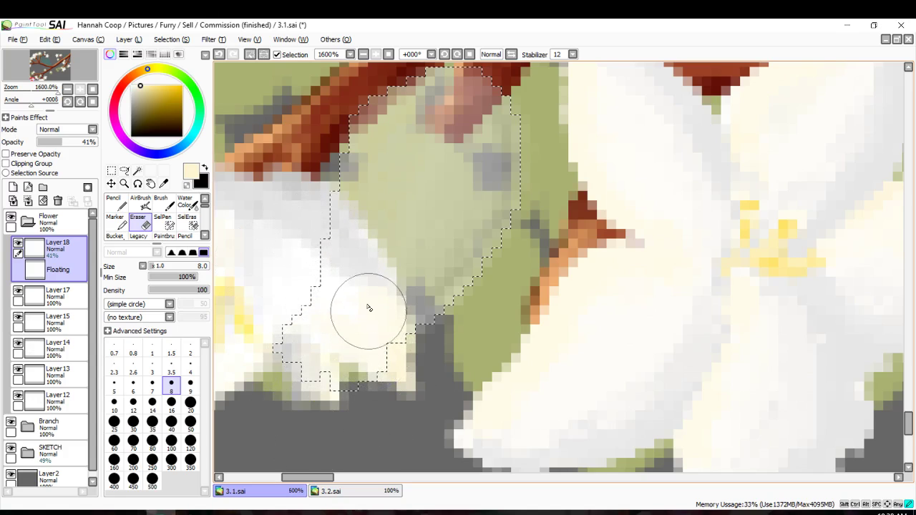
# Erase the bud's lower tip where it covers the neighbouring blossom and restore Layer18's opacity to 100%.
pyautogui.hotkey('ctrl', 'd')
pyautogui.hotkey('ctrl', 'd')
pyautogui.scroll(-1, 357, 276)
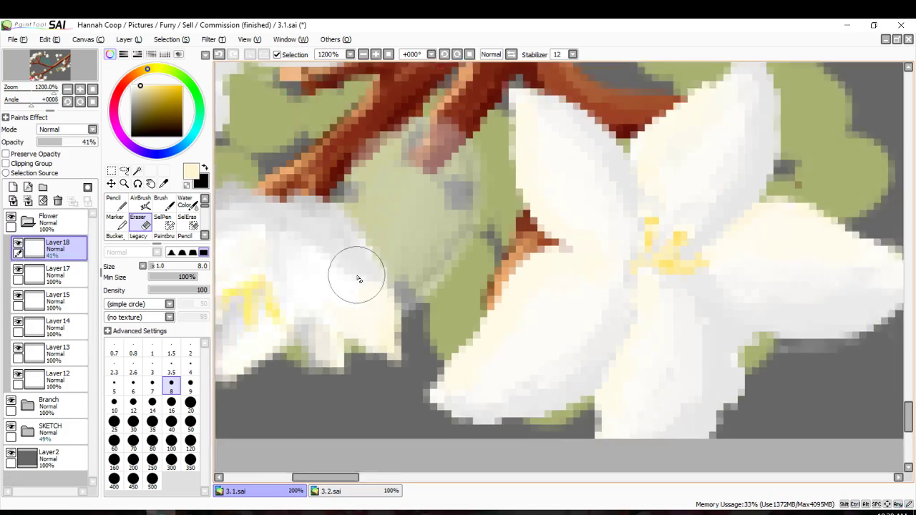
pyautogui.scroll(-1, 359, 279)
pyautogui.moveTo(73, 143); pyautogui.dragTo(98, 142)
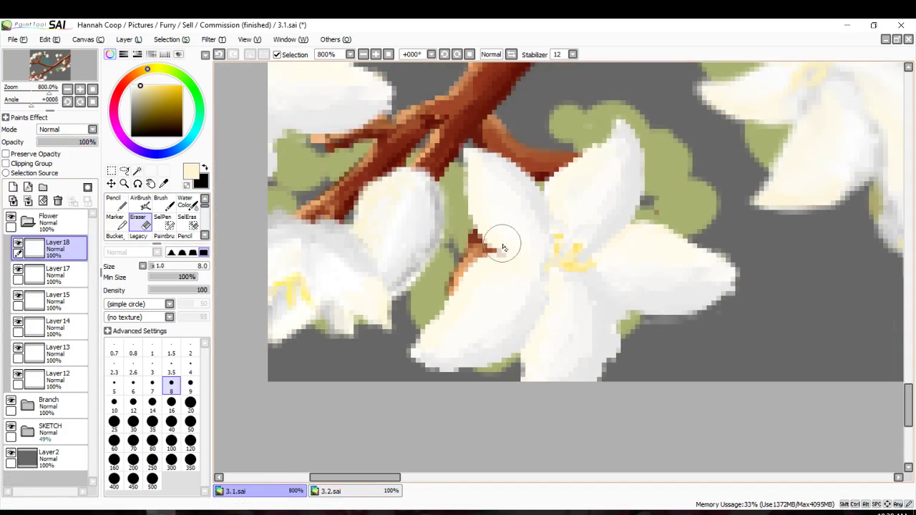
# Lower Layer17's opacity to 28%, examine the petal beneath the bud beside the large blossom, and restore the opacity to 100%.
pyautogui.scroll(-7, 483, 261)
pyautogui.scroll(1, 503, 264)
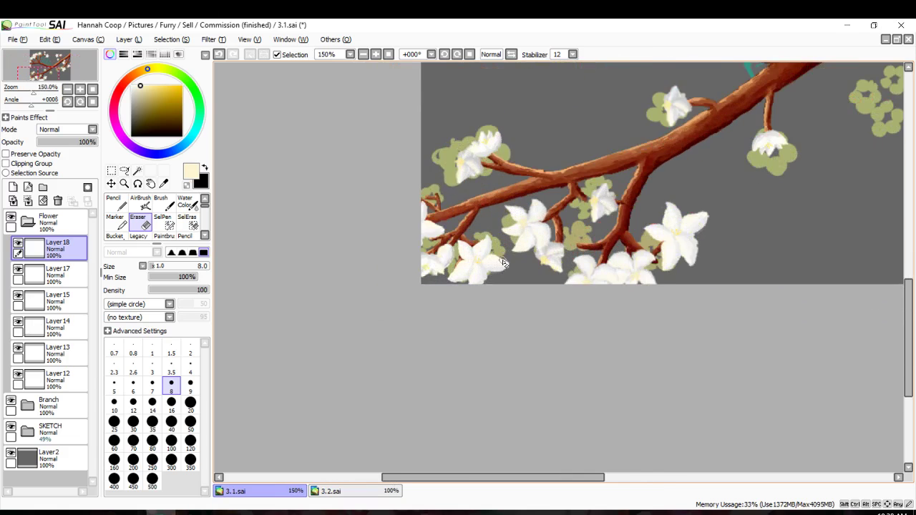
pyautogui.scroll(-2, 503, 264)
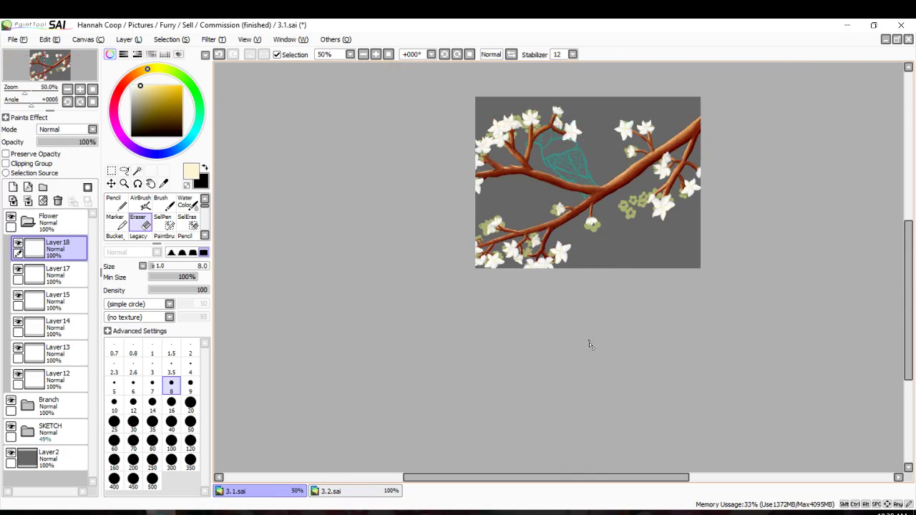
pyautogui.scroll(1, 701, 199)
pyautogui.scroll(1, 691, 270)
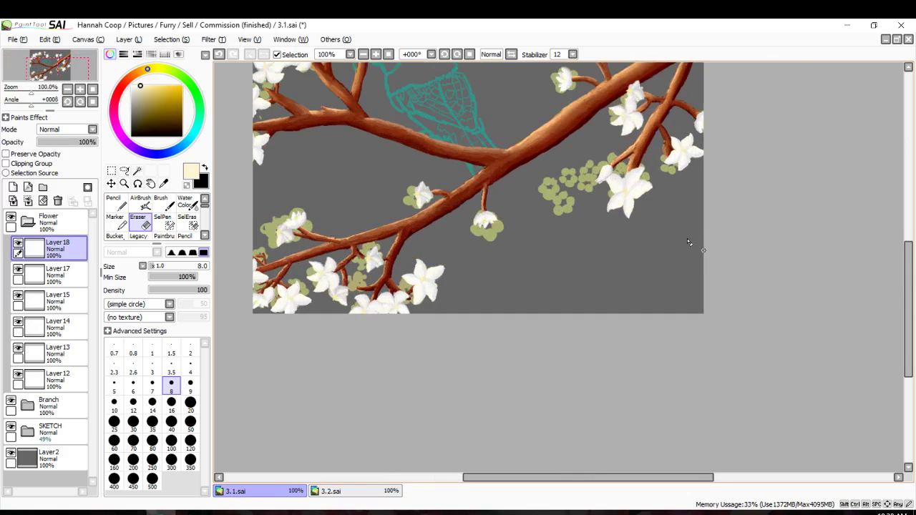
pyautogui.press('9')
pyautogui.click(40, 273)
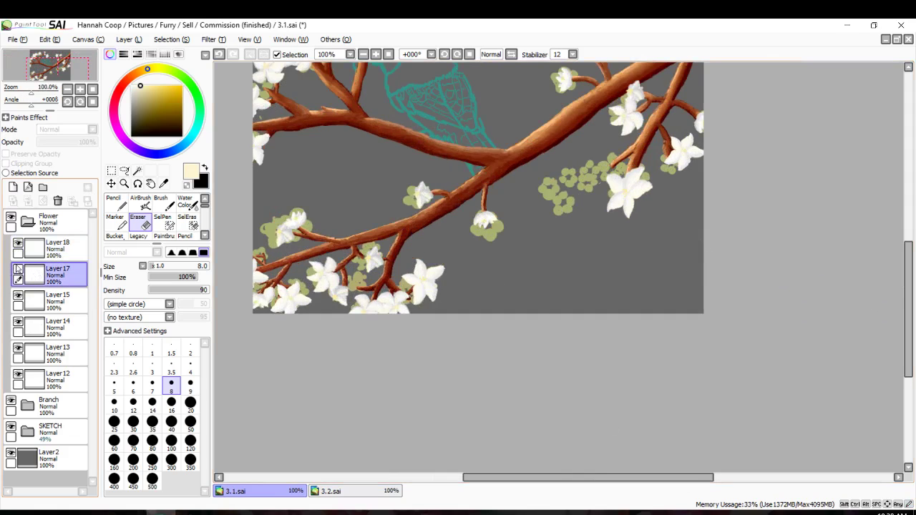
pyautogui.scroll(2, 619, 183)
pyautogui.scroll(1, 620, 183)
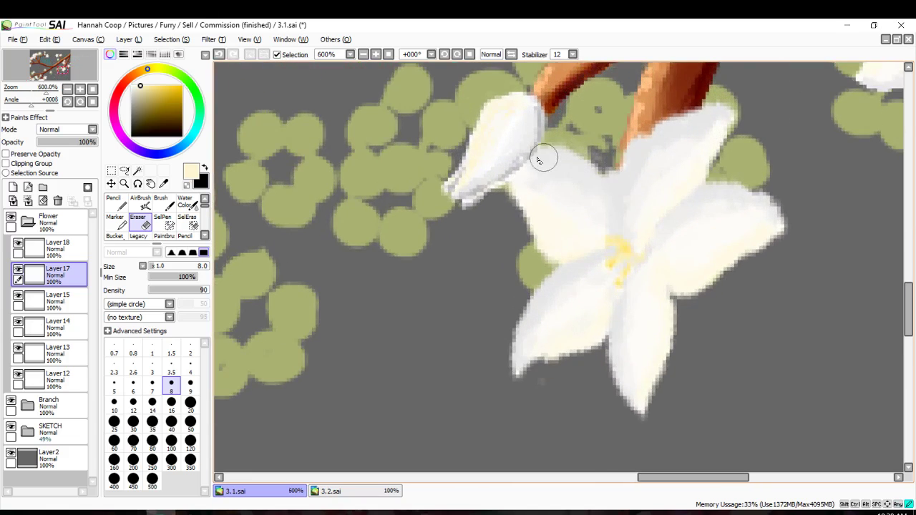
pyautogui.click(54, 142)
pyautogui.scroll(4, 582, 272)
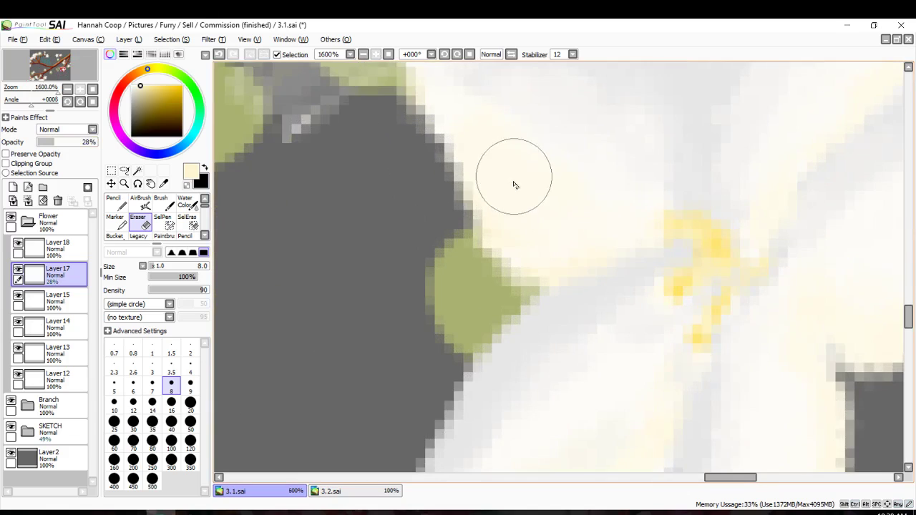
pyautogui.scroll(3, 488, 267)
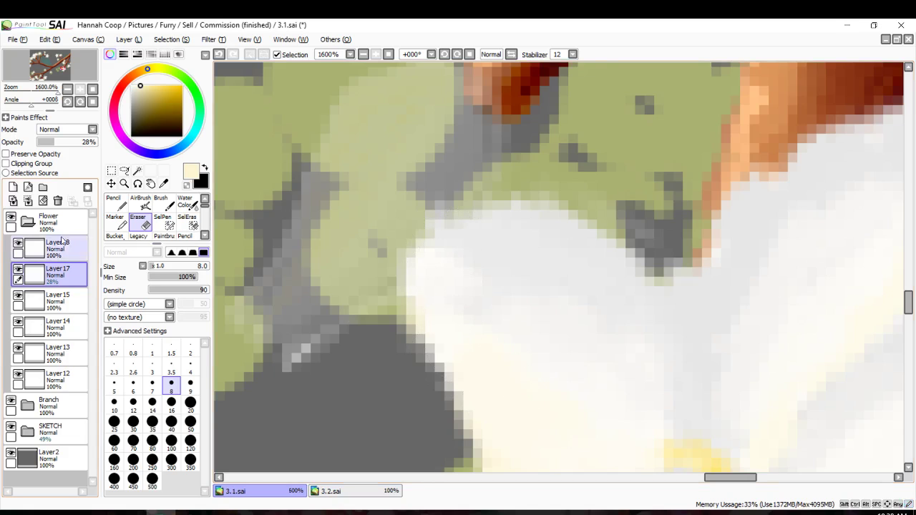
pyautogui.moveTo(55, 142); pyautogui.dragTo(96, 141)
pyautogui.scroll(-5, 319, 246)
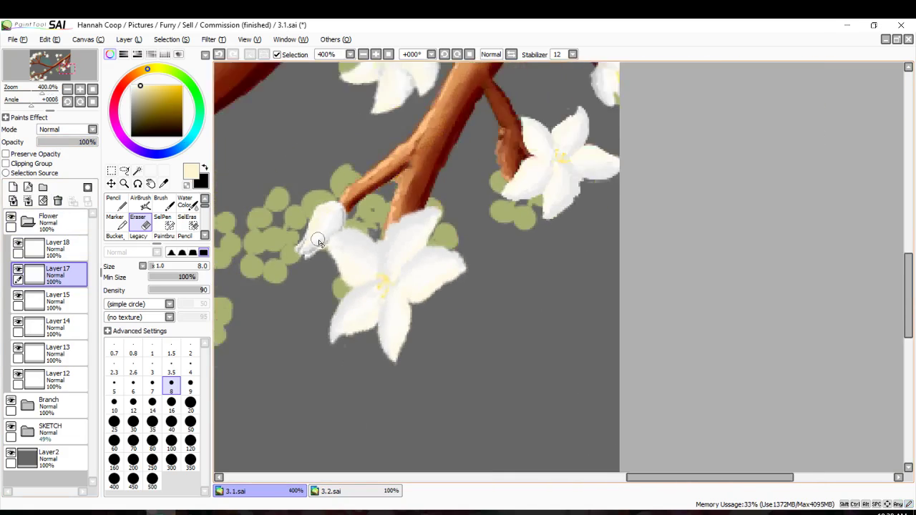
# Toggle Layer12's visibility to check which blossom it holds, and make it the active layer.
pyautogui.scroll(4, 319, 246)
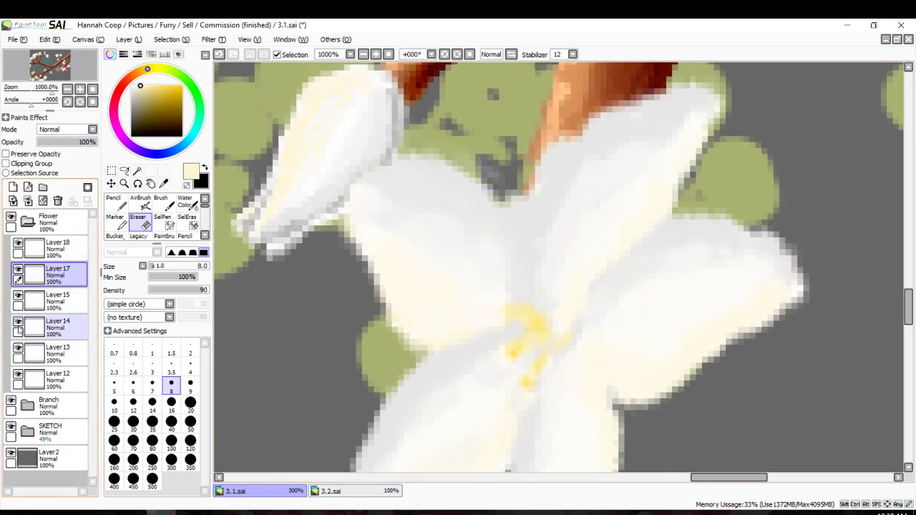
pyautogui.click(20, 375)
pyautogui.click(19, 375)
pyautogui.click(69, 379)
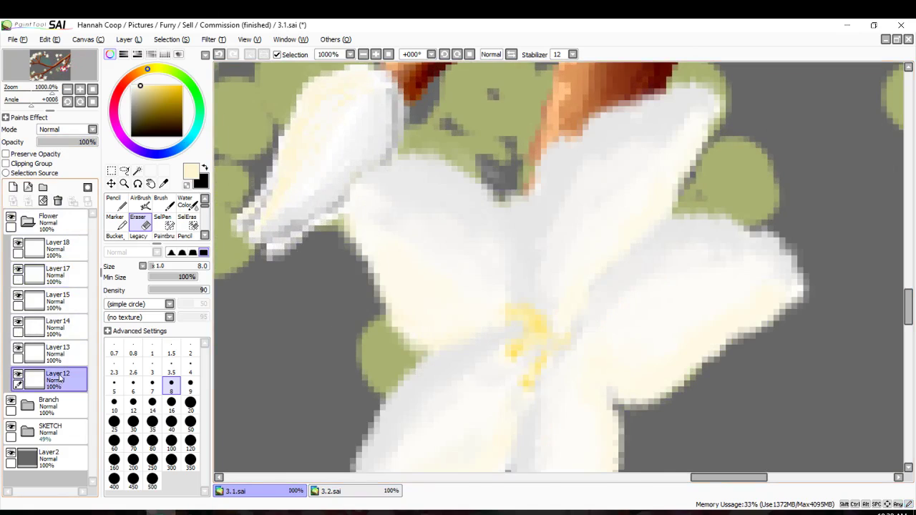
# Sample whites from the petal and extend its tip under the bud on Layer12 with the Pencil at size 2.
pyautogui.keyDown('alt'); pyautogui.click(372, 187); pyautogui.keyUp('alt')
pyautogui.scroll(2, 317, 194)
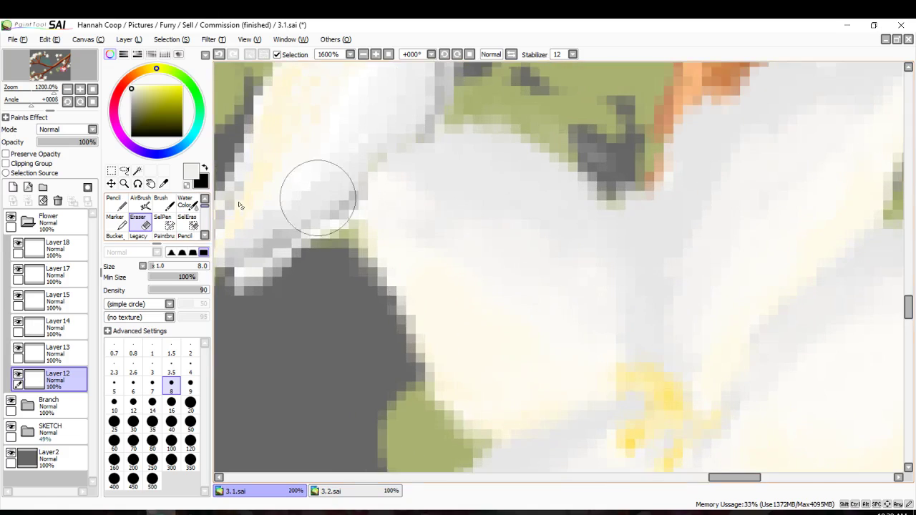
pyautogui.click(115, 206)
pyautogui.keyDown('alt'); pyautogui.click(431, 188); pyautogui.keyUp('alt')
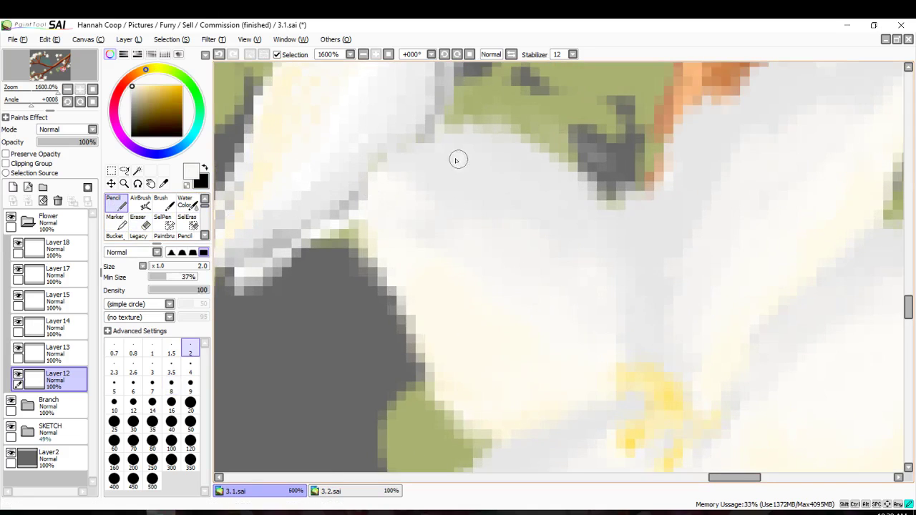
pyautogui.moveTo(390, 154); pyautogui.dragTo(457, 157)
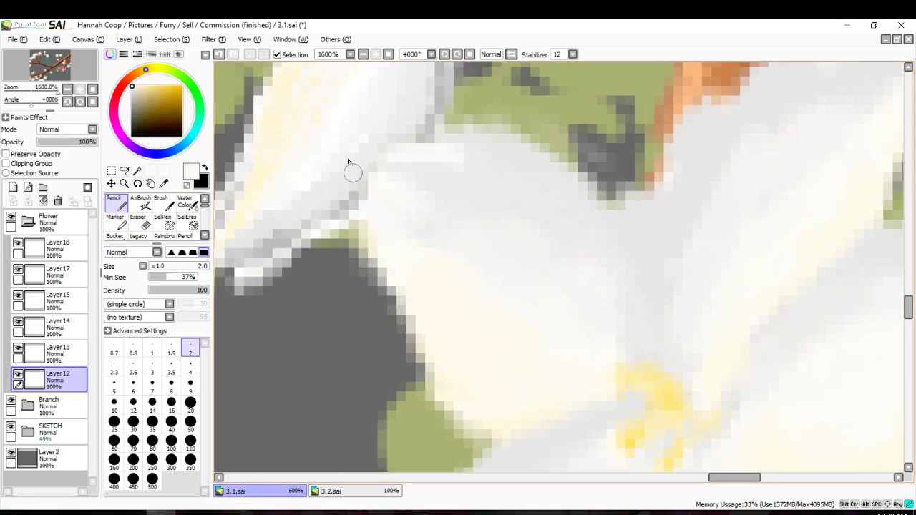
pyautogui.moveTo(374, 243); pyautogui.dragTo(328, 239)
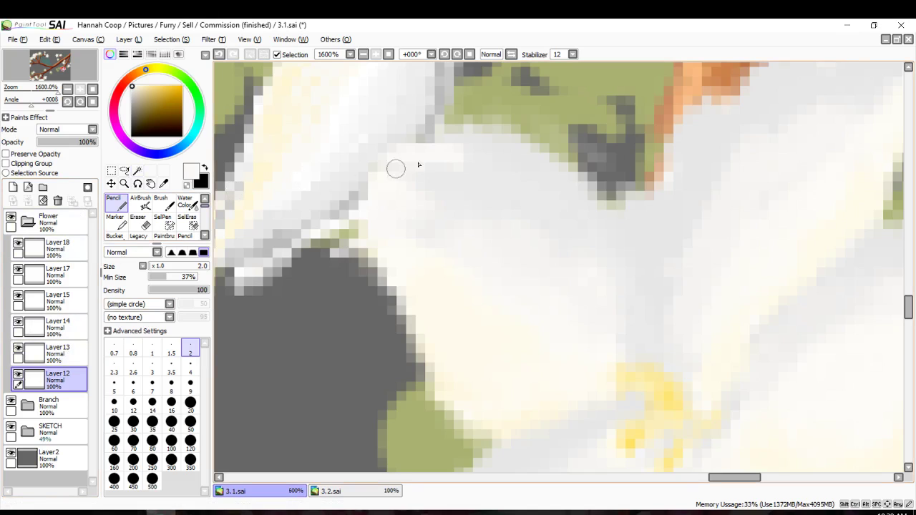
# Lower Layer17's opacity to 37% and erase the stray white pixels beside the petal tip on Layer12.
pyautogui.click(57, 247)
pyautogui.click(57, 274)
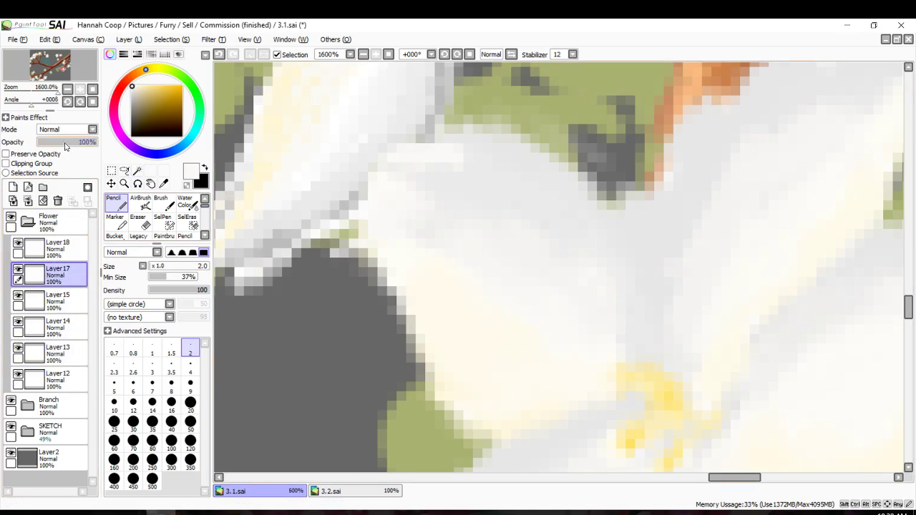
pyautogui.moveTo(90, 142); pyautogui.dragTo(61, 146)
pyautogui.click(51, 378)
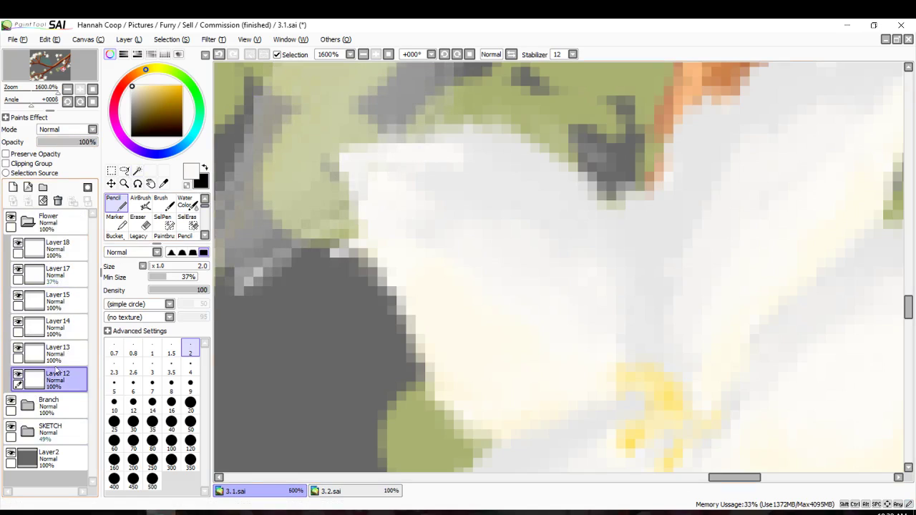
pyautogui.click(132, 227)
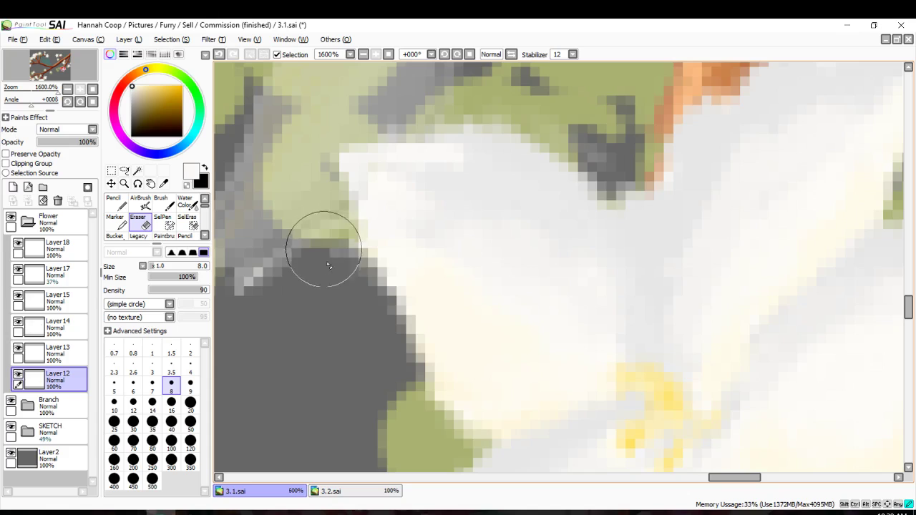
# Select Layer18, reduce the Eraser size to 2.6 and try to erase along the petal's upper edge.
pyautogui.click(64, 274)
pyautogui.click(64, 247)
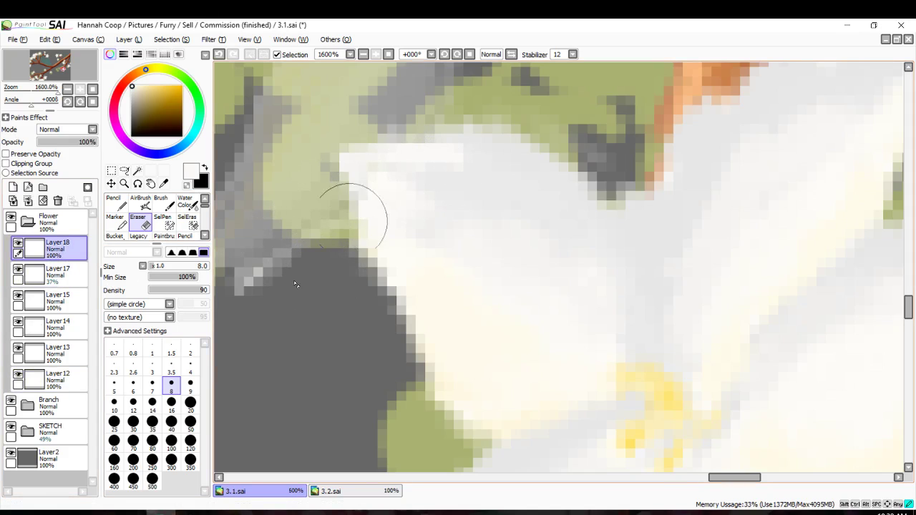
pyautogui.click(150, 348)
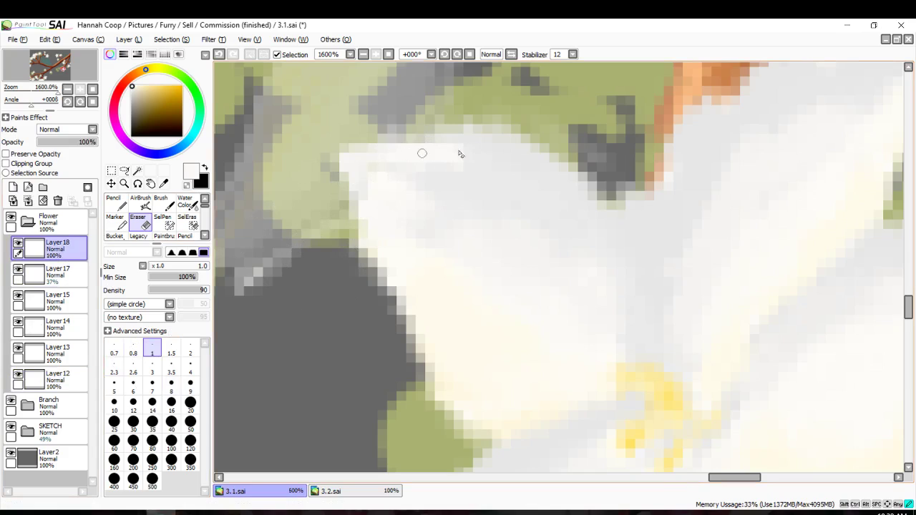
pyautogui.click(132, 368)
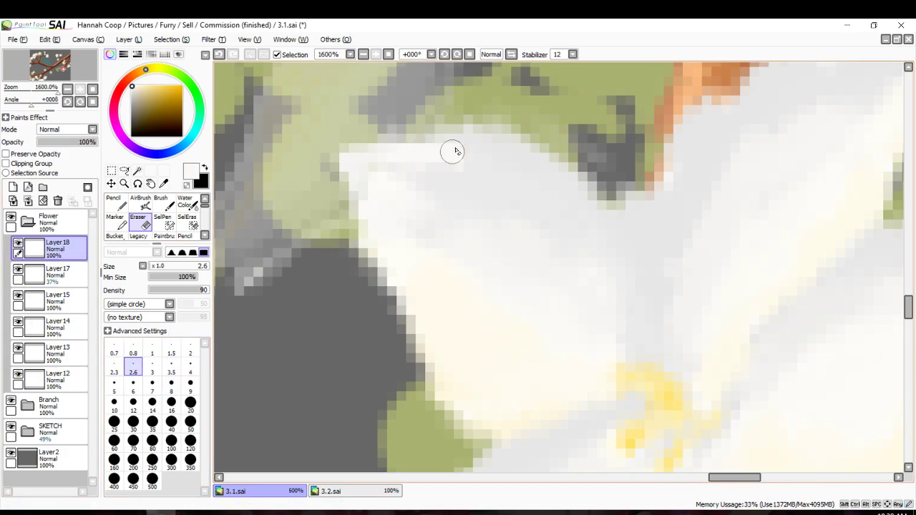
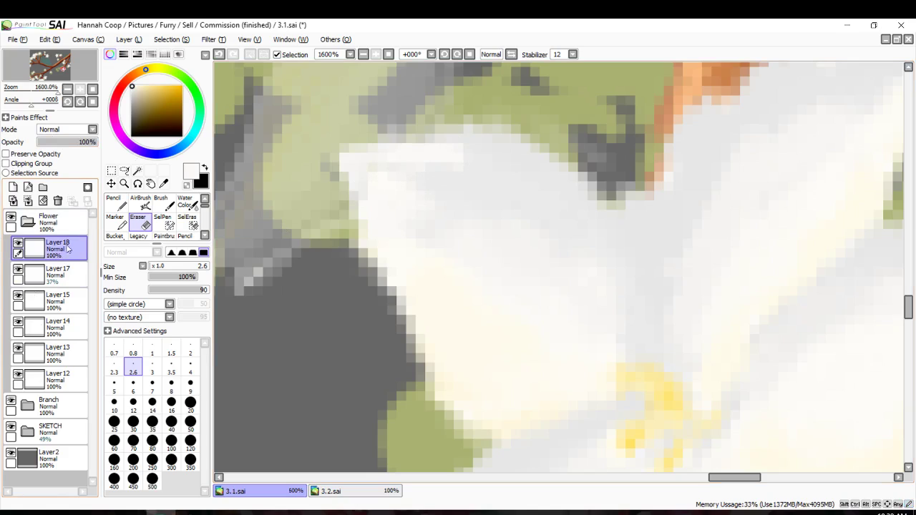
# Restore Layer17's opacity to 100% and check the bud against the repainted petal.
pyautogui.click(58, 275)
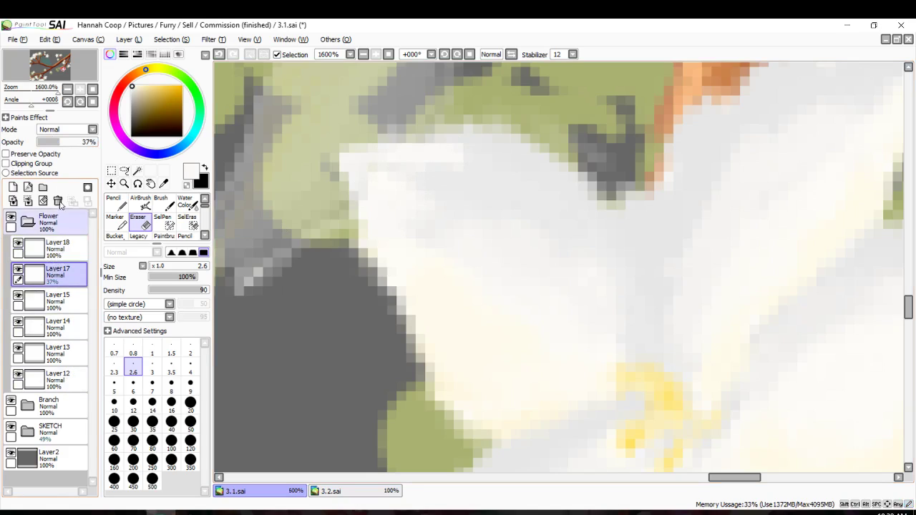
pyautogui.moveTo(57, 142)
pyautogui.mouseDown()
pyautogui.moveTo(97, 142)
pyautogui.moveTo(66, 143)
pyautogui.mouseUp()
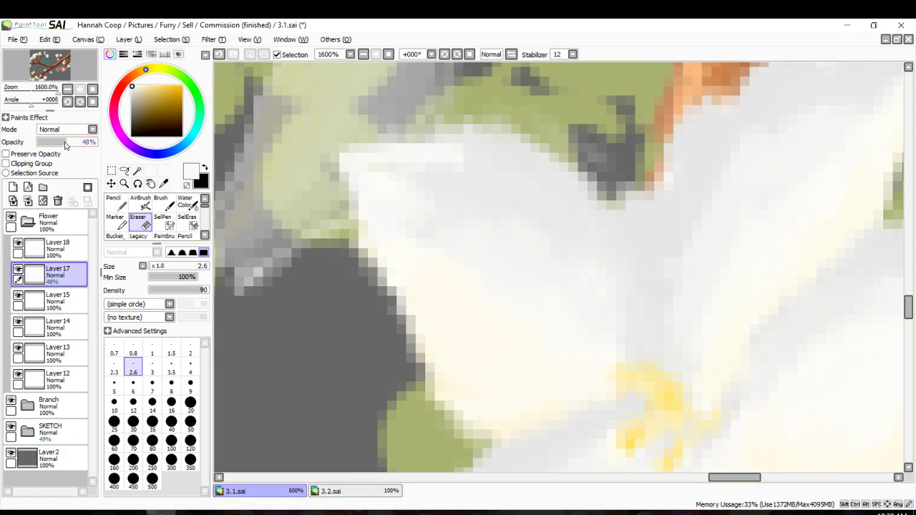
pyautogui.moveTo(65, 145); pyautogui.dragTo(97, 145)
pyautogui.scroll(-3, 349, 190)
pyautogui.scroll(3, 347, 186)
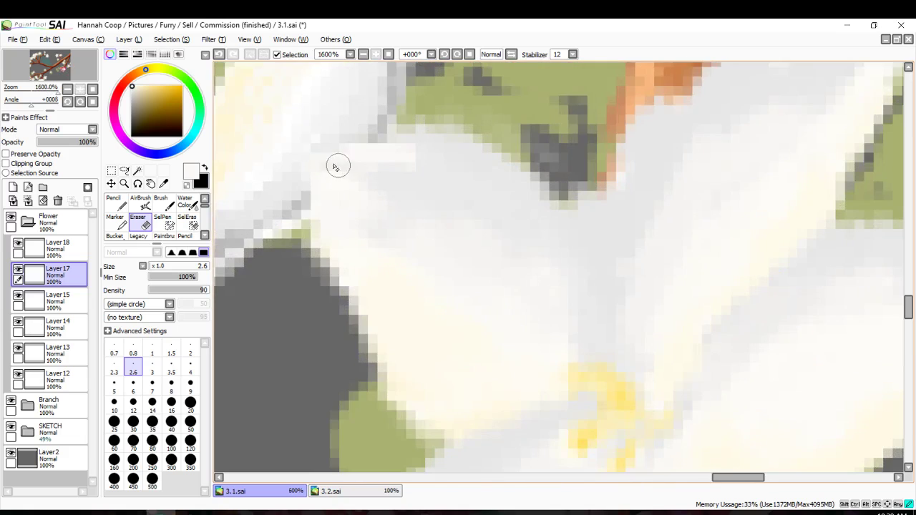
# Paste another bud copy onto a new layer and move it near the bare twig among the lower-left blossoms.
pyautogui.scroll(-10, 327, 249)
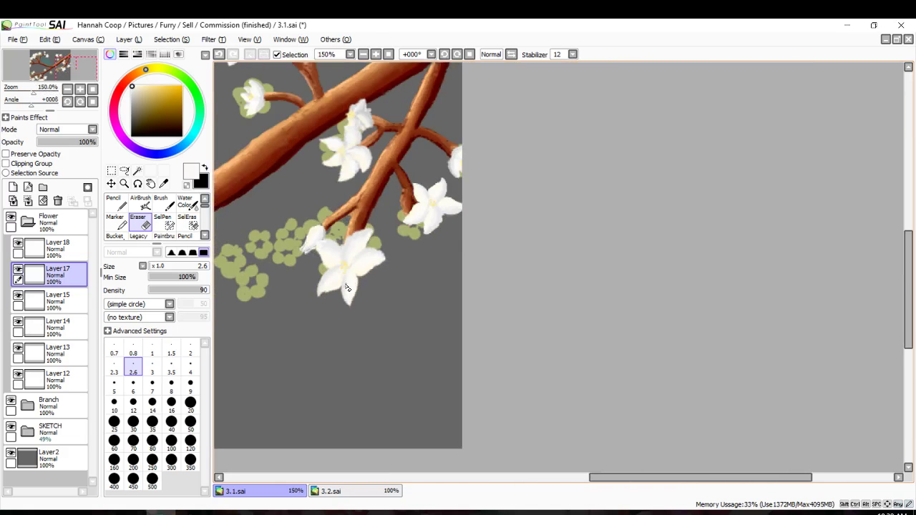
pyautogui.hscroll(-10, 340, 297)
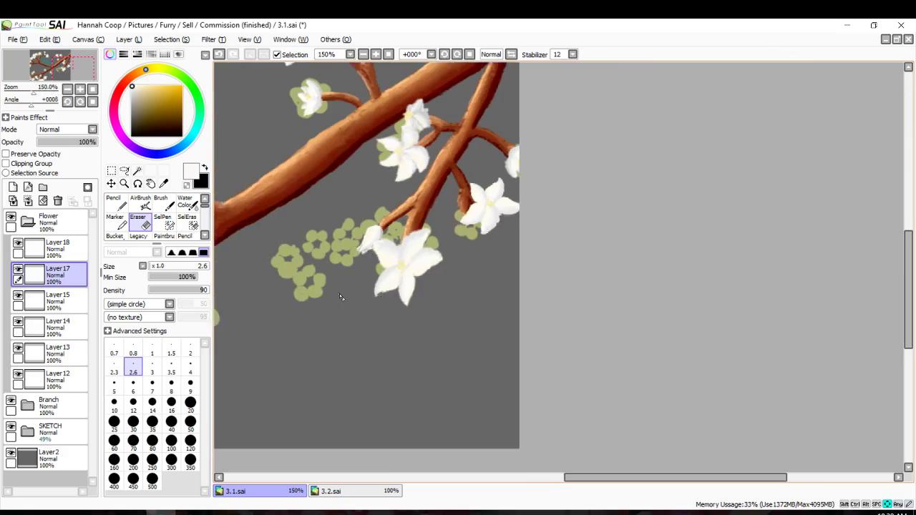
pyautogui.scroll(-4, 341, 297)
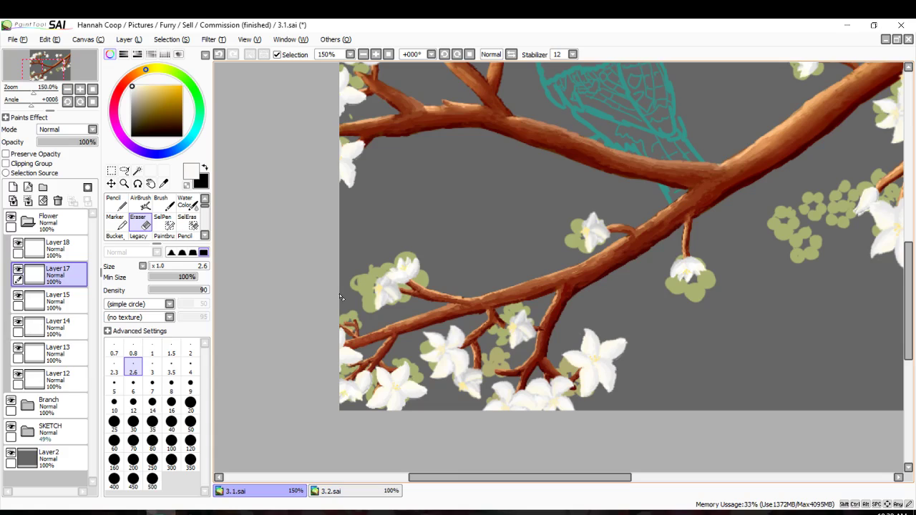
pyautogui.scroll(-3, 341, 297)
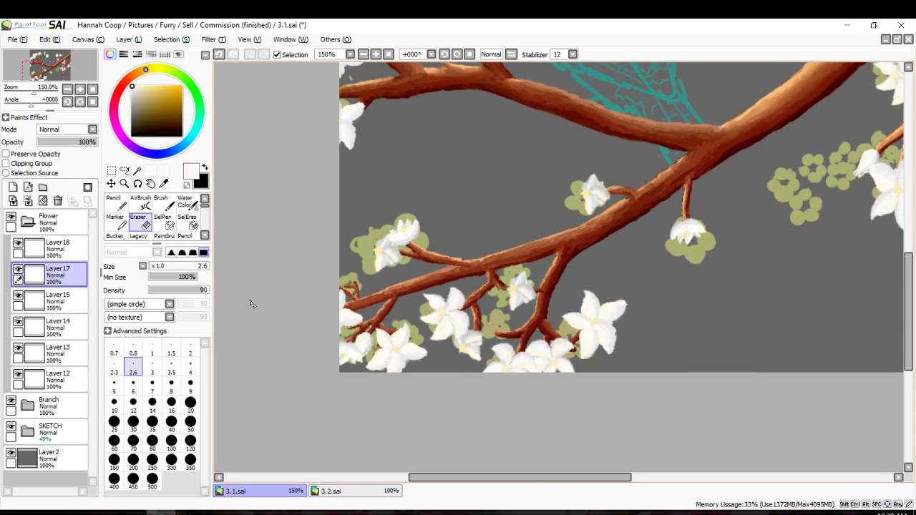
pyautogui.hotkey('ctrl', 'v')
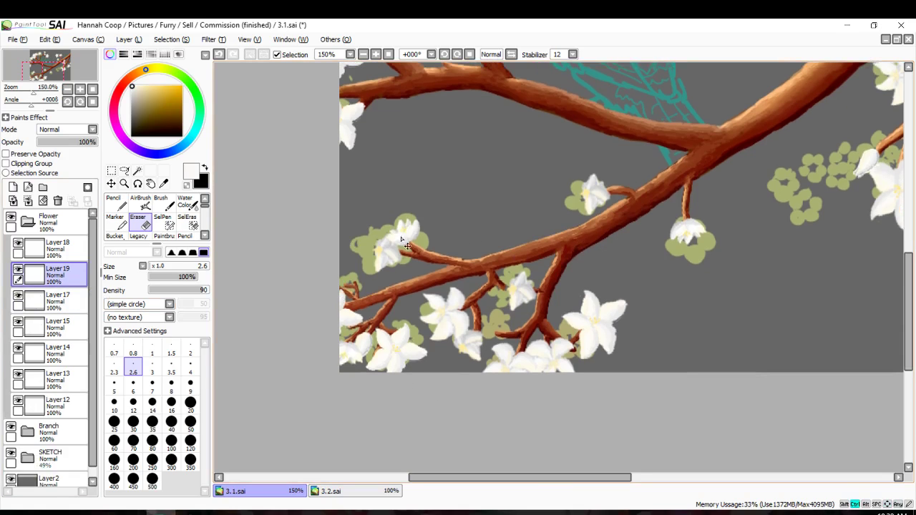
pyautogui.click(111, 183)
pyautogui.scroll(-1, 575, 158)
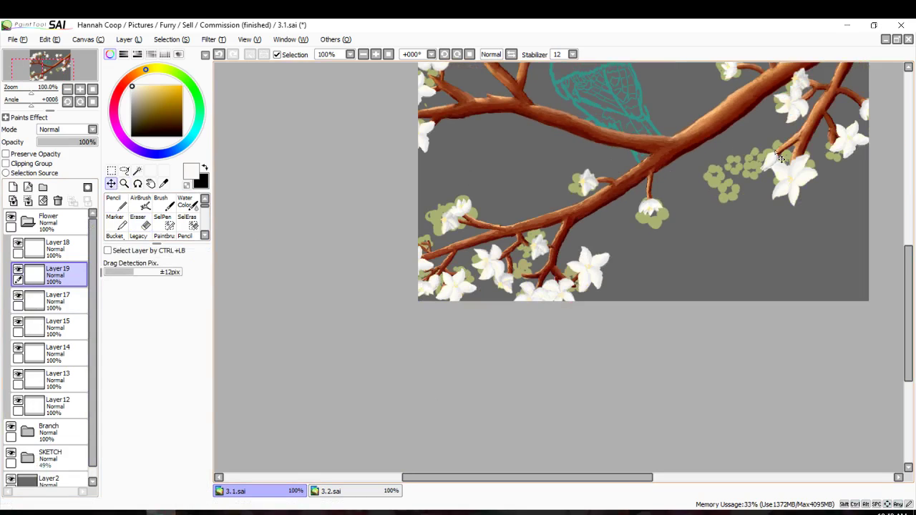
pyautogui.scroll(5, 552, 270)
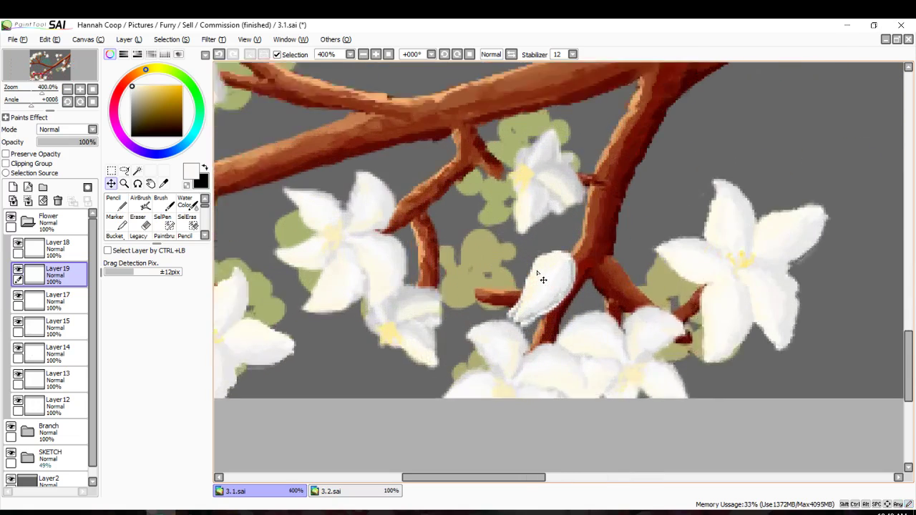
# Rotate the pasted bud to line up with the short bare twig, position it at the twig's end and apply the transformation.
pyautogui.hotkey('ctrl', 't')
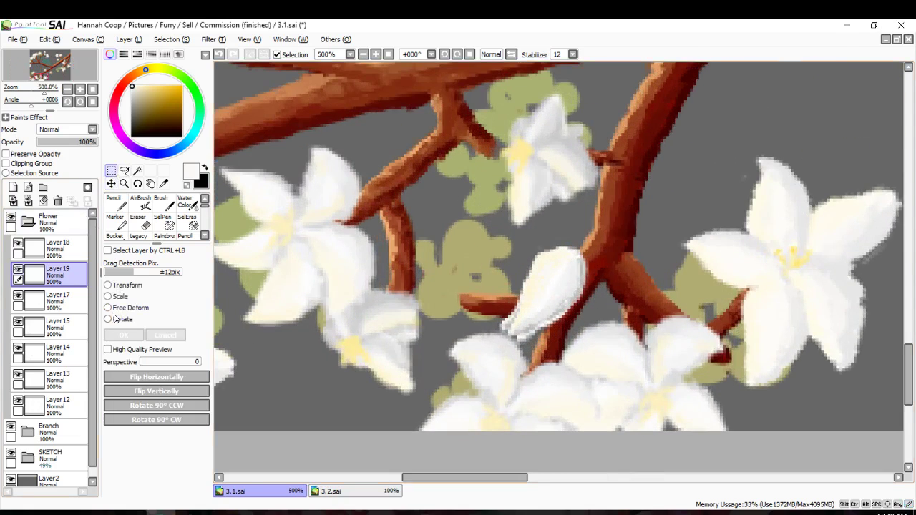
pyautogui.click(110, 319)
pyautogui.moveTo(510, 345)
pyautogui.mouseDown()
pyautogui.moveTo(489, 298)
pyautogui.moveTo(386, 302)
pyautogui.moveTo(392, 312)
pyautogui.moveTo(407, 300)
pyautogui.mouseUp()
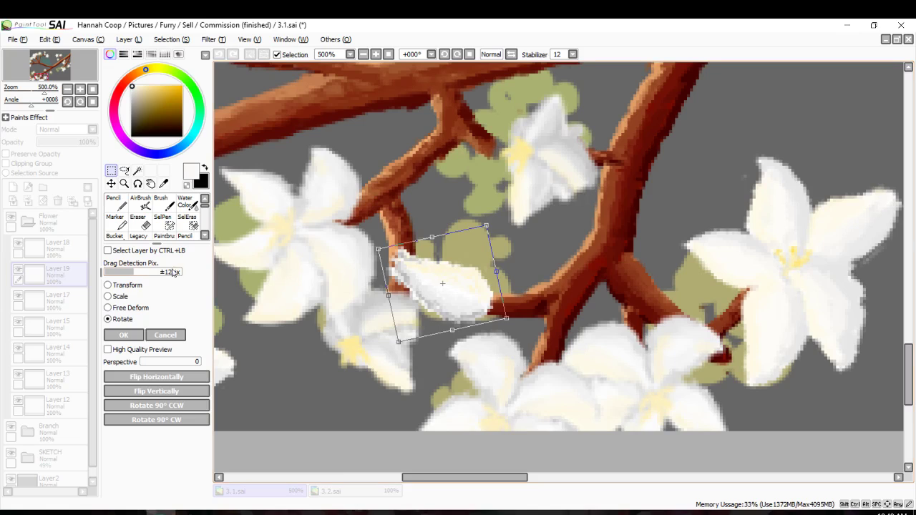
pyautogui.click(114, 335)
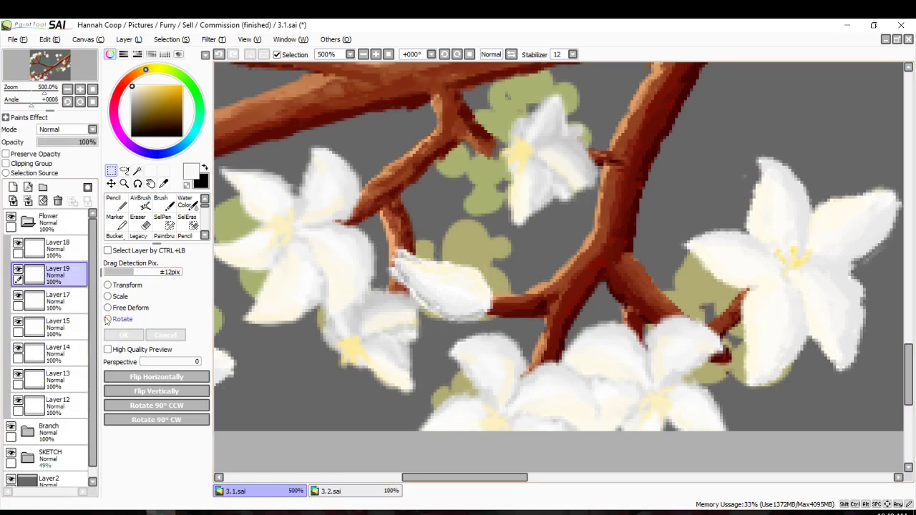
# Toggle Layer19's visibility to check the bud, and move the layer above Layer18 in the Flower folder.
pyautogui.click(18, 270)
pyautogui.click(18, 269)
pyautogui.moveTo(41, 269); pyautogui.dragTo(49, 244)
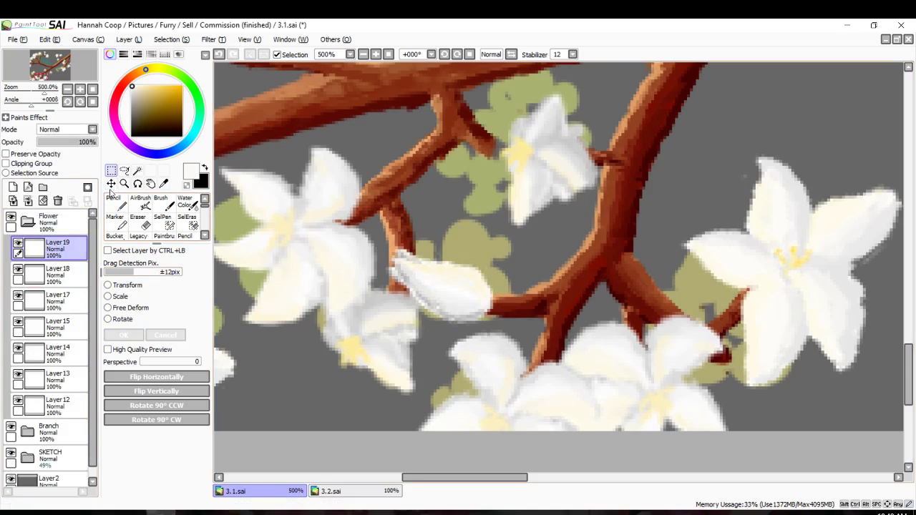
# Lower Layer19's opacity to 55% and erase the part of the bud that overlaps the brown twig beside the lower-left blossoms.
pyautogui.moveTo(75, 145); pyautogui.dragTo(70, 145)
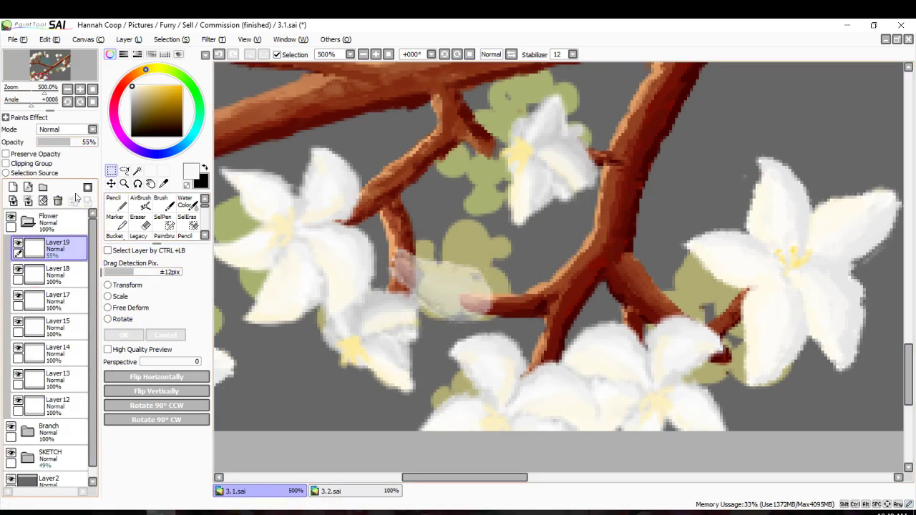
pyautogui.click(138, 221)
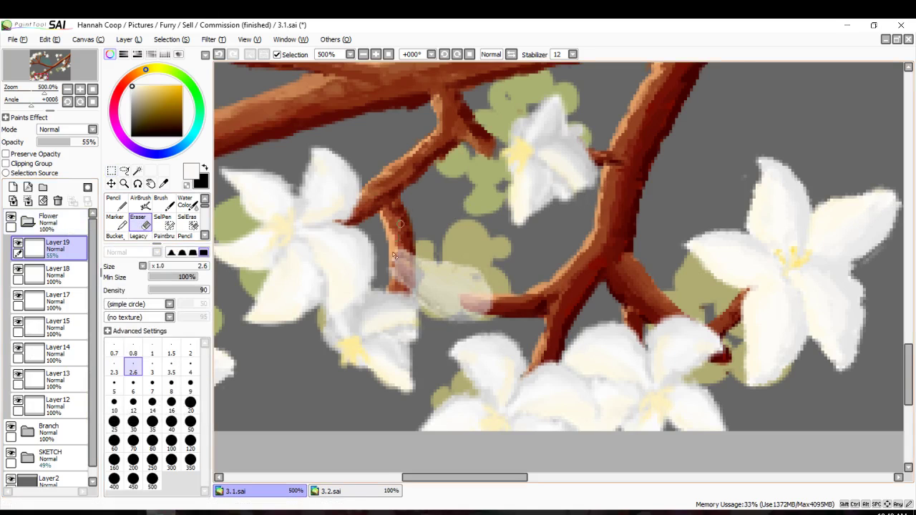
pyautogui.scroll(2, 393, 255)
pyautogui.scroll(-1, 396, 270)
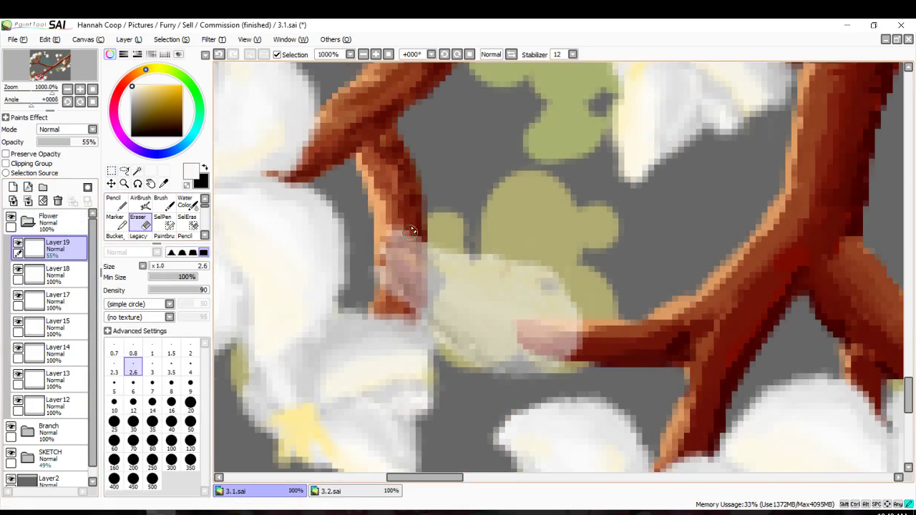
pyautogui.moveTo(412, 230)
pyautogui.mouseDown()
pyautogui.moveTo(413, 294)
pyautogui.moveTo(405, 264)
pyautogui.mouseUp()
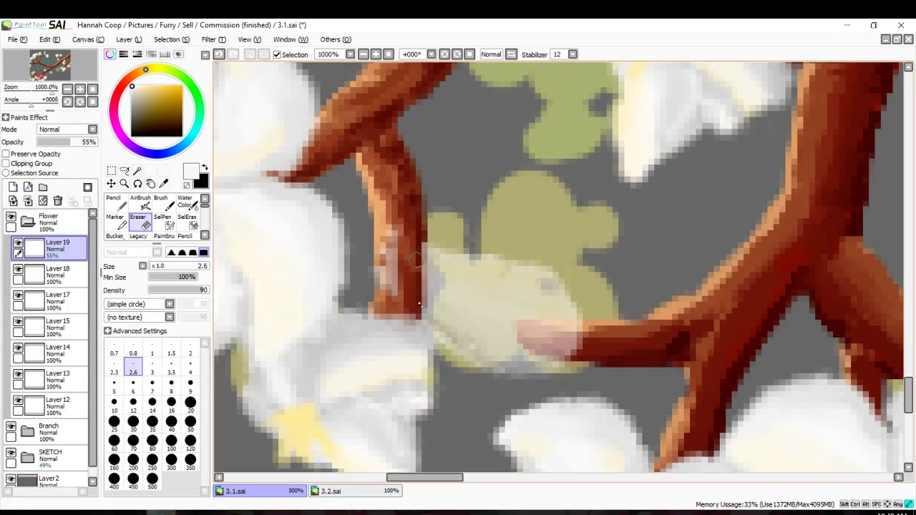
pyautogui.moveTo(392, 233); pyautogui.dragTo(372, 265)
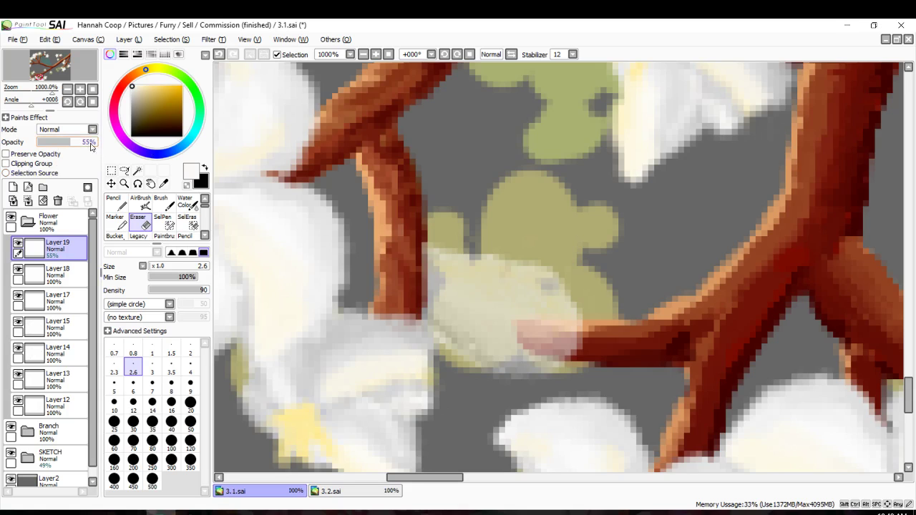
# Restore Layer19's opacity to 100% and erase the leftover bud edge along the twig.
pyautogui.moveTo(91, 147); pyautogui.dragTo(97, 143)
pyautogui.scroll(-5, 284, 241)
pyautogui.scroll(7, 351, 233)
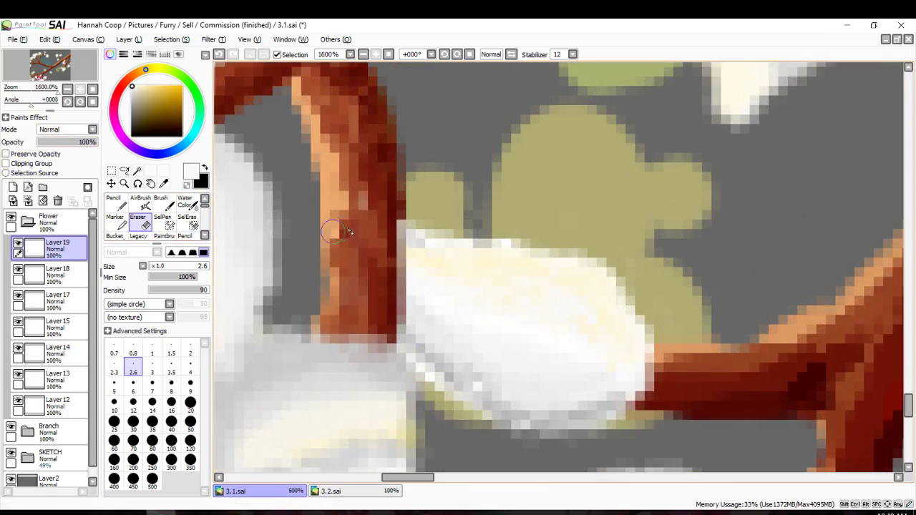
pyautogui.moveTo(386, 218)
pyautogui.mouseDown()
pyautogui.moveTo(400, 267)
pyautogui.moveTo(391, 365)
pyautogui.mouseUp()
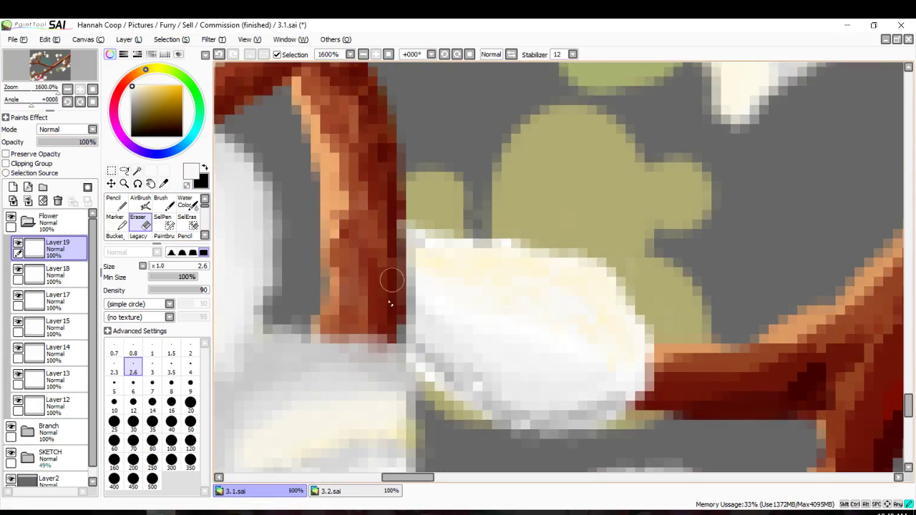
pyautogui.scroll(-7, 375, 371)
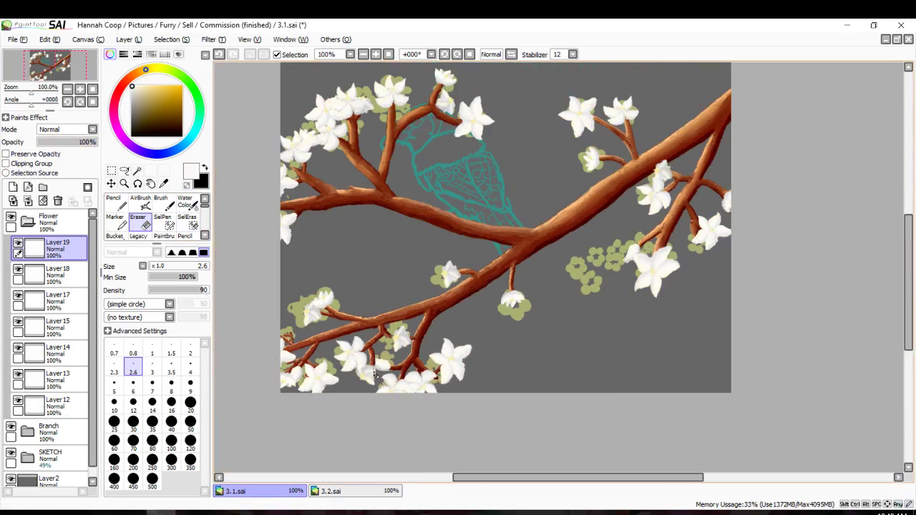
# Undo the erasing on the bud and move Layer19 back above Layer18 in the Flower folder.
pyautogui.scroll(5, 375, 376)
pyautogui.hotkey('ctrl', 'z')
pyautogui.hotkey('ctrl', 'z')
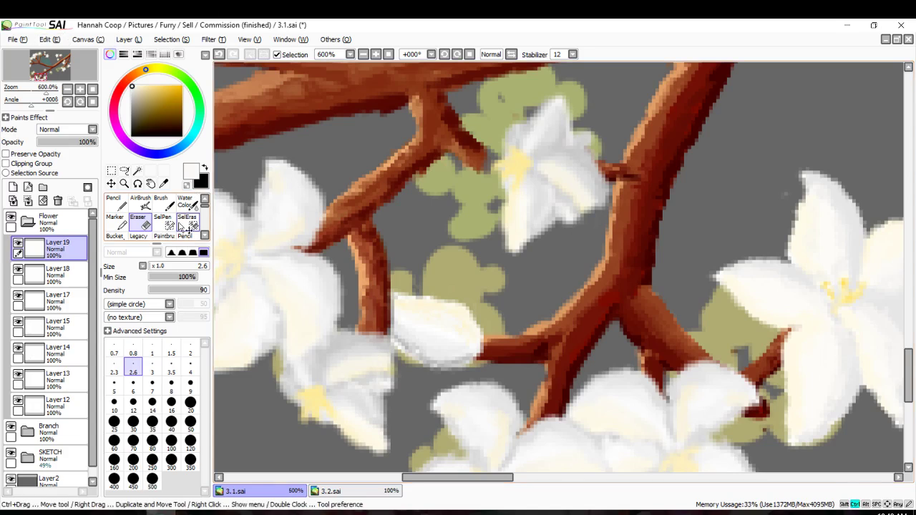
pyautogui.hotkey('ctrl', 'y')
pyautogui.hotkey('ctrl', 'y')
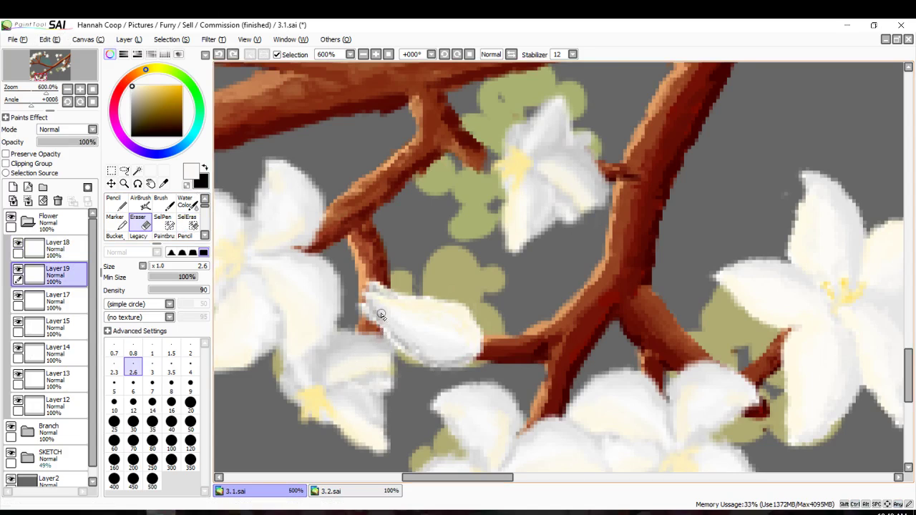
pyautogui.scroll(-4, 382, 315)
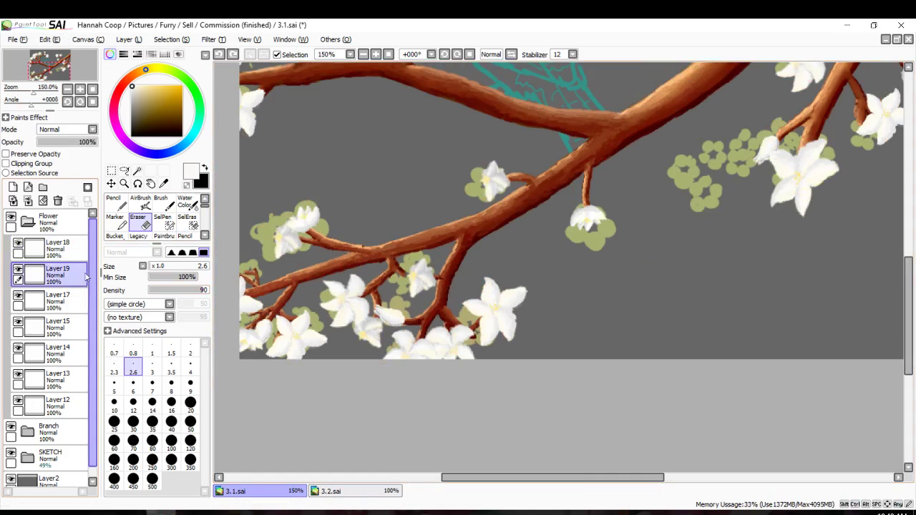
pyautogui.moveTo(66, 274); pyautogui.dragTo(57, 238)
pyautogui.scroll(-2, 275, 312)
pyautogui.scroll(3, 342, 308)
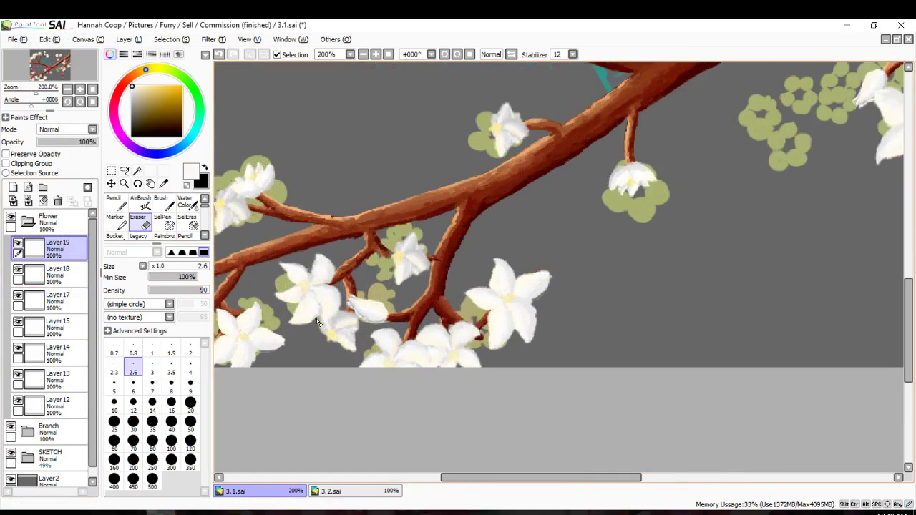
# Paste another bud copy onto a new layer and move it to the small forked twig at the canvas's left edge.
pyautogui.scroll(-4, 347, 306)
pyautogui.scroll(5, 346, 304)
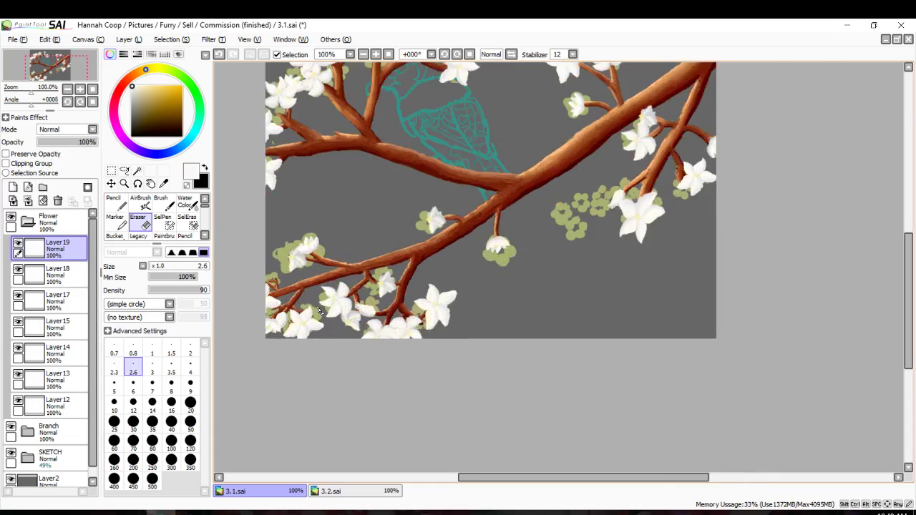
pyautogui.scroll(-1, 520, 277)
pyautogui.scroll(-1, 734, 194)
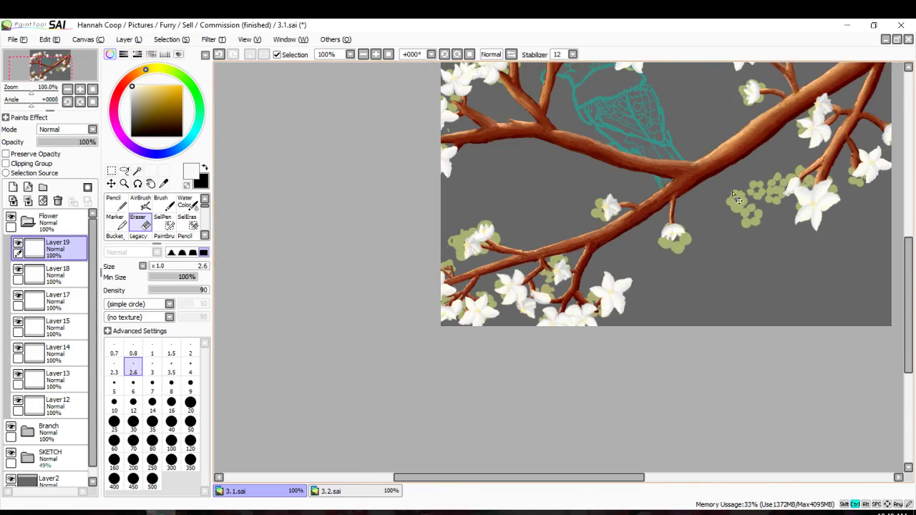
pyautogui.hotkey('ctrl', 'shift', 'n')
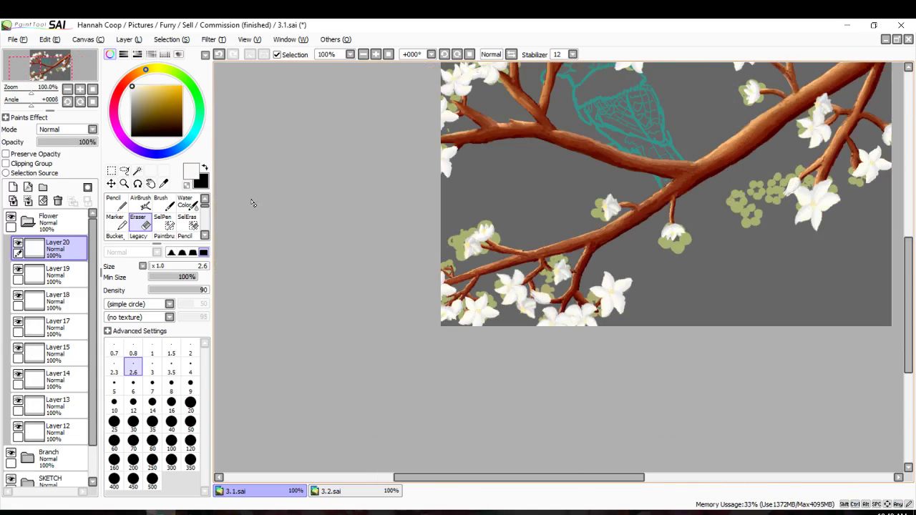
pyautogui.click(111, 184)
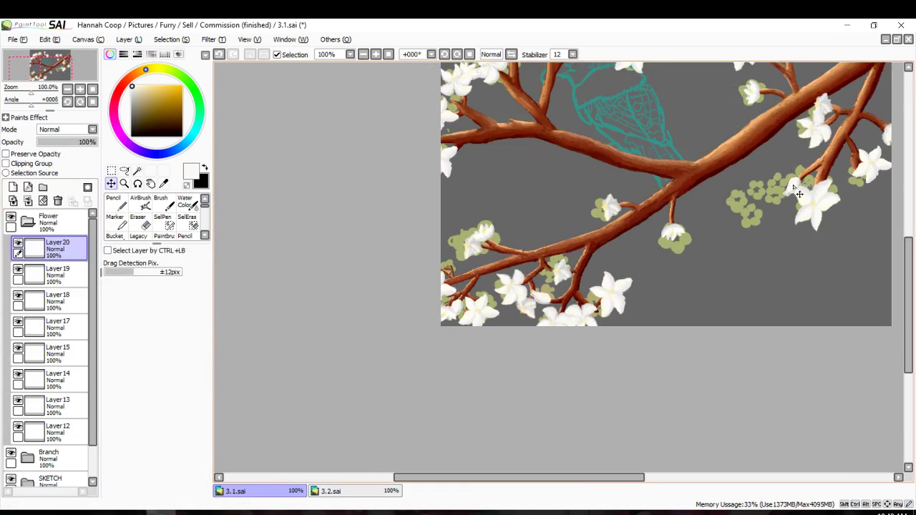
pyautogui.scroll(5, 451, 265)
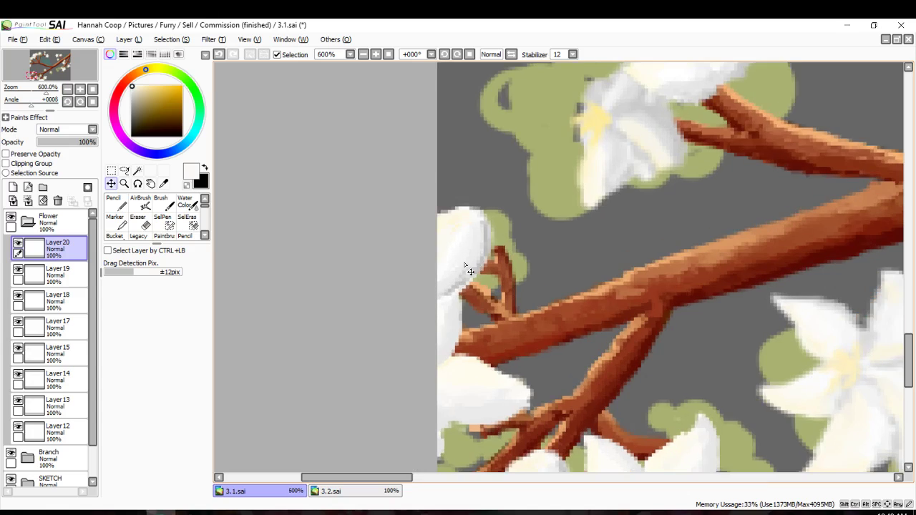
# Flip the pasted bud horizontally, rotate it to point upward, seat it on the small forked twig and apply the transformation.
pyautogui.hotkey('ctrl', 't')
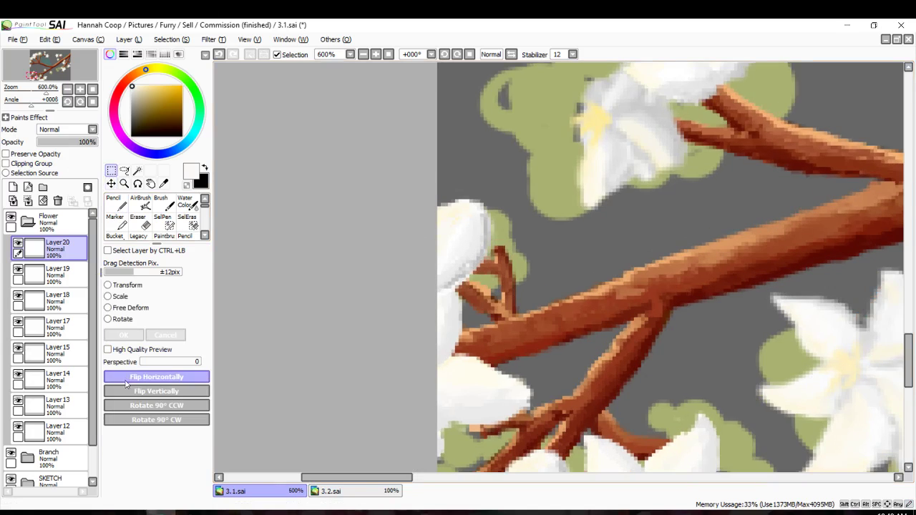
pyautogui.moveTo(486, 178); pyautogui.dragTo(628, 216)
pyautogui.moveTo(428, 268); pyautogui.dragTo(464, 235)
pyautogui.moveTo(390, 192); pyautogui.dragTo(380, 226)
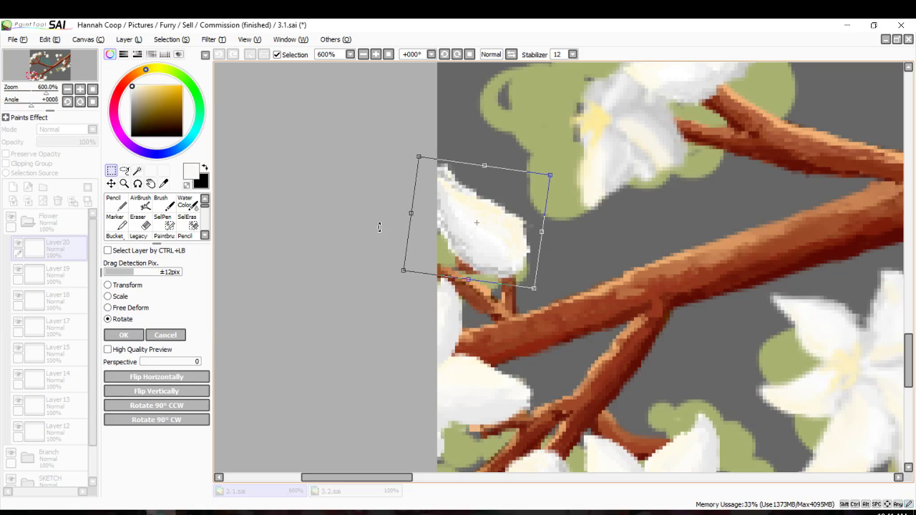
pyautogui.click(177, 380)
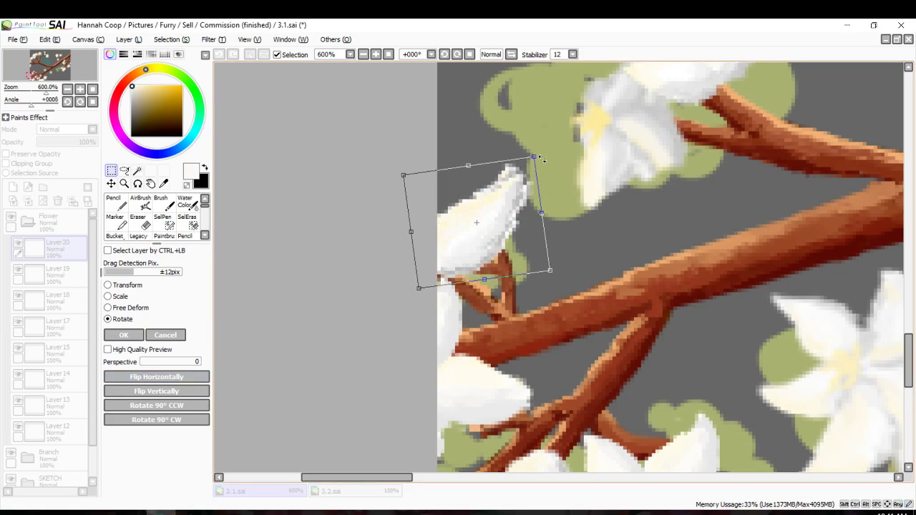
pyautogui.moveTo(538, 152); pyautogui.dragTo(457, 131)
pyautogui.moveTo(469, 251); pyautogui.dragTo(458, 235)
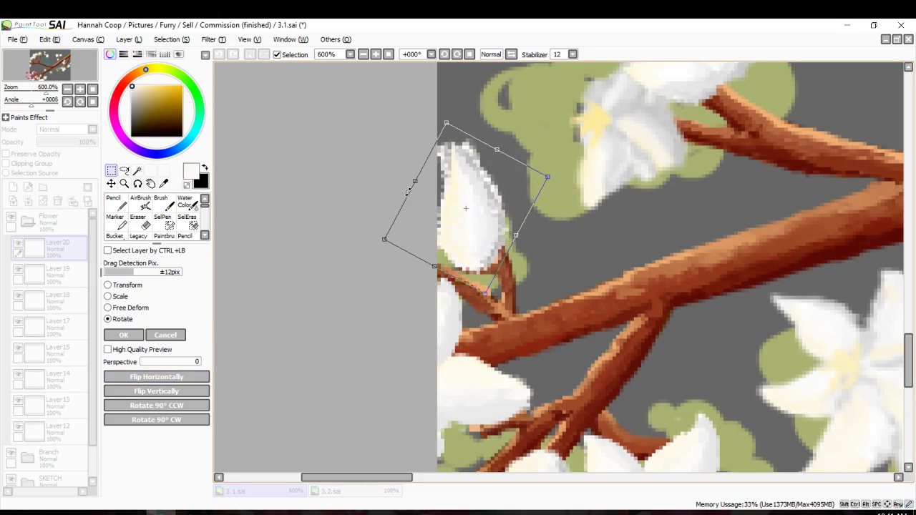
pyautogui.moveTo(408, 192)
pyautogui.mouseDown()
pyautogui.moveTo(389, 217)
pyautogui.moveTo(456, 197)
pyautogui.moveTo(404, 202)
pyautogui.moveTo(411, 195)
pyautogui.mouseUp()
pyautogui.moveTo(453, 230); pyautogui.dragTo(415, 253)
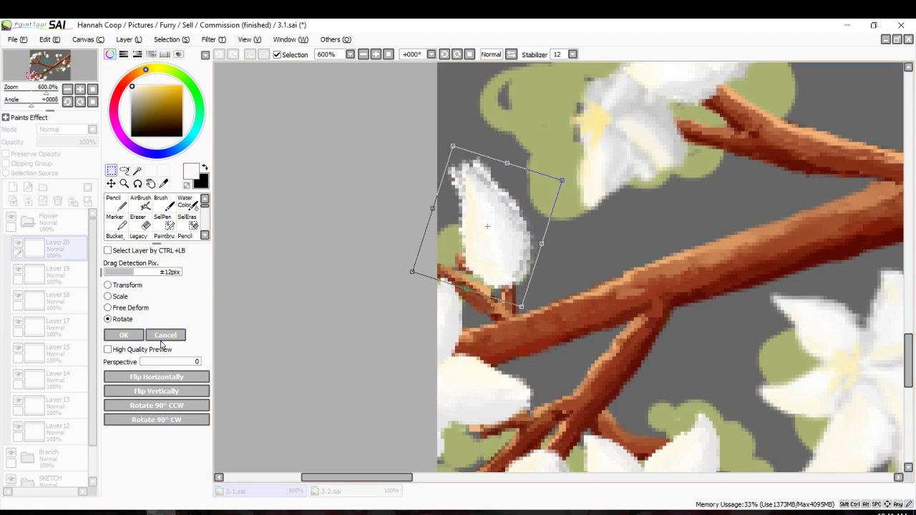
pyautogui.click(123, 335)
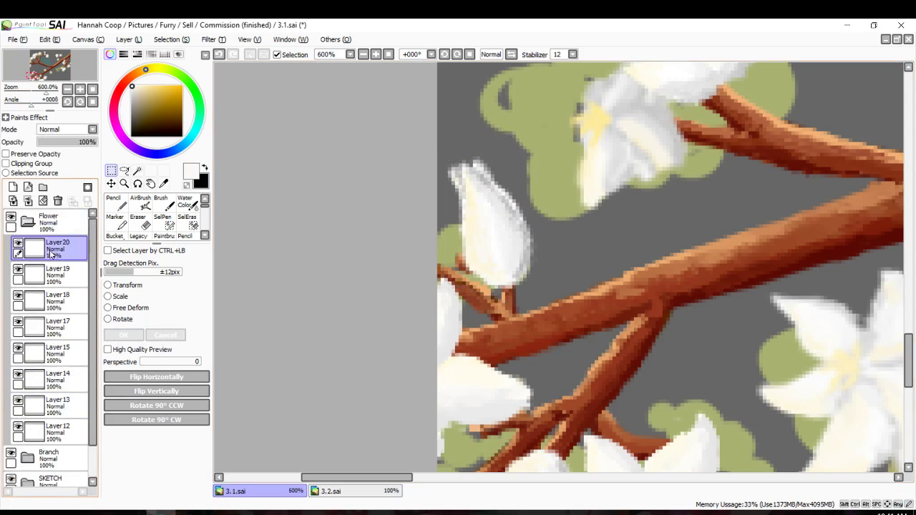
# Collapse and reopen the Flower folder, select Layer20 and toggle its visibility to check the new bud.
pyautogui.click(28, 222)
pyautogui.scroll(-5, 239, 301)
pyautogui.scroll(6, 334, 294)
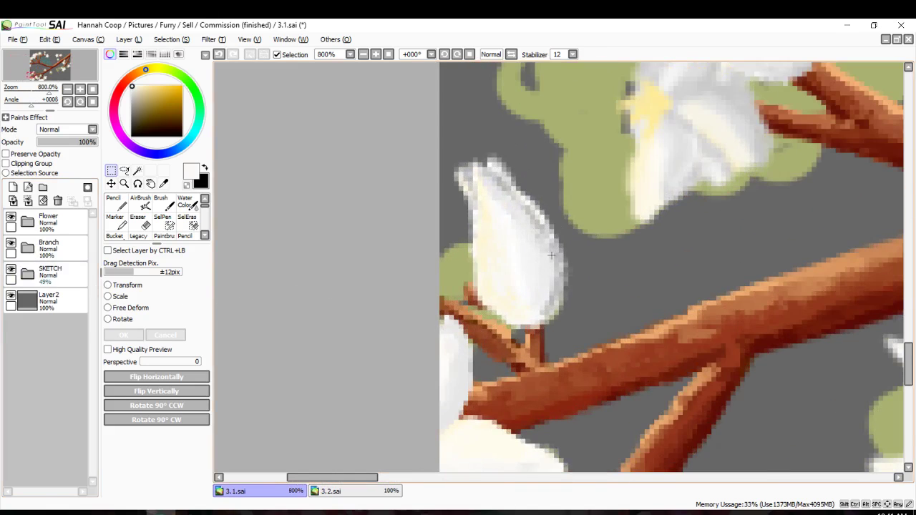
pyautogui.click(50, 229)
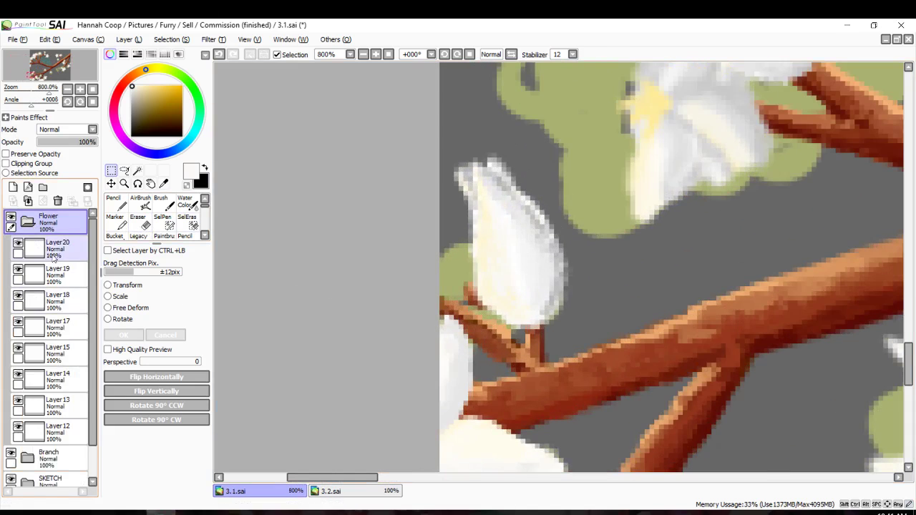
pyautogui.click(32, 246)
pyautogui.click(18, 245)
pyautogui.click(18, 244)
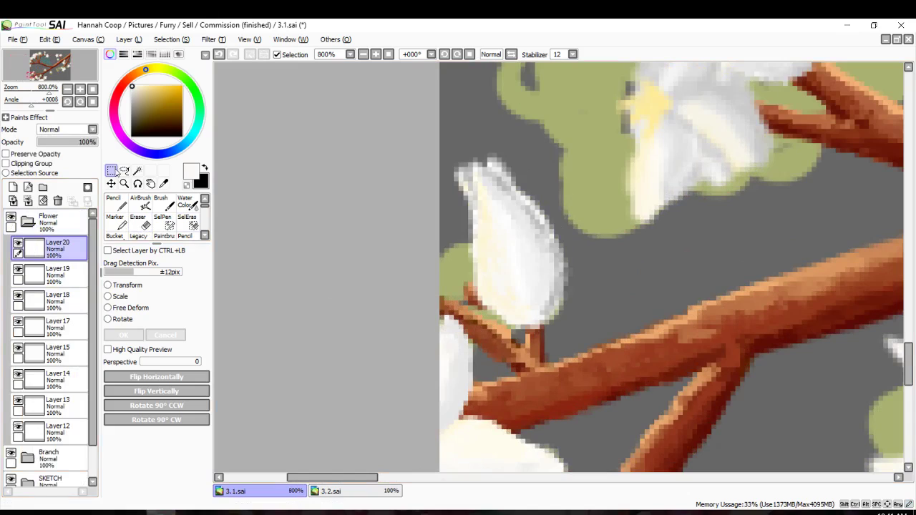
# Scale the bud on Layer20 wider toward the canvas's left edge and apply the transformation.
pyautogui.click(107, 296)
pyautogui.scroll(-1, 446, 239)
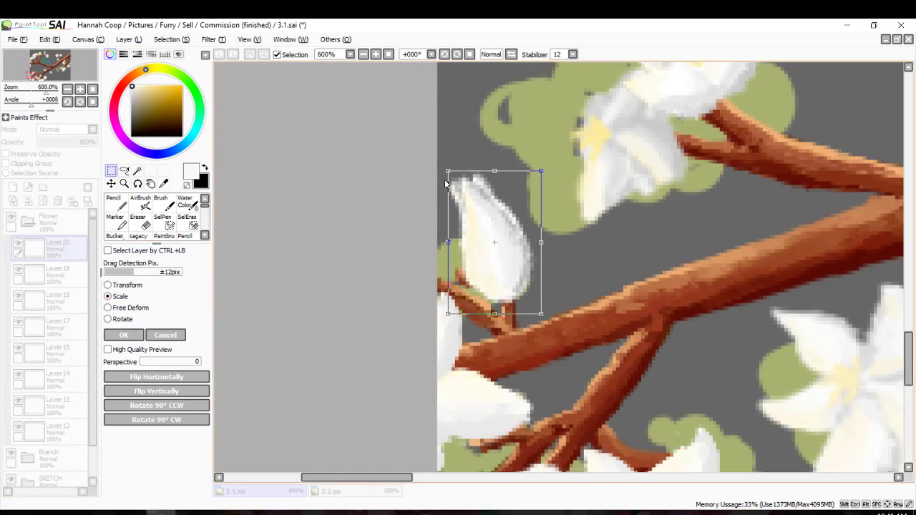
pyautogui.moveTo(445, 242); pyautogui.dragTo(433, 242)
pyautogui.click(144, 335)
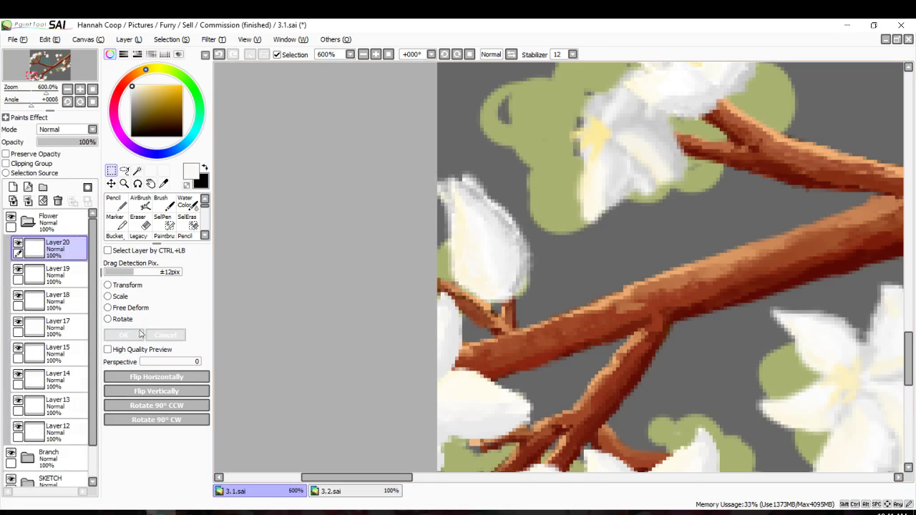
# Merge Layer20, Layer19 and Layer18 down into Layer17 in the Flower folder.
pyautogui.scroll(-3, 401, 292)
pyautogui.scroll(-4, 512, 270)
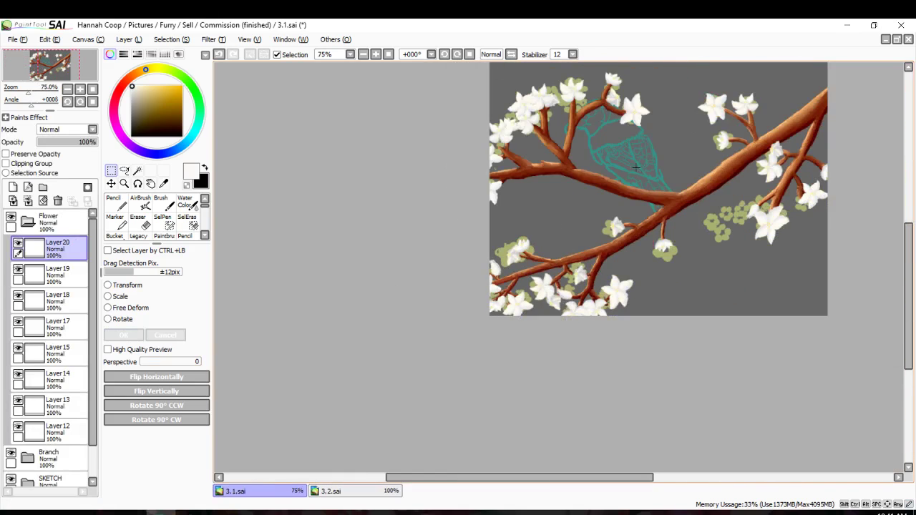
pyautogui.scroll(3, 772, 190)
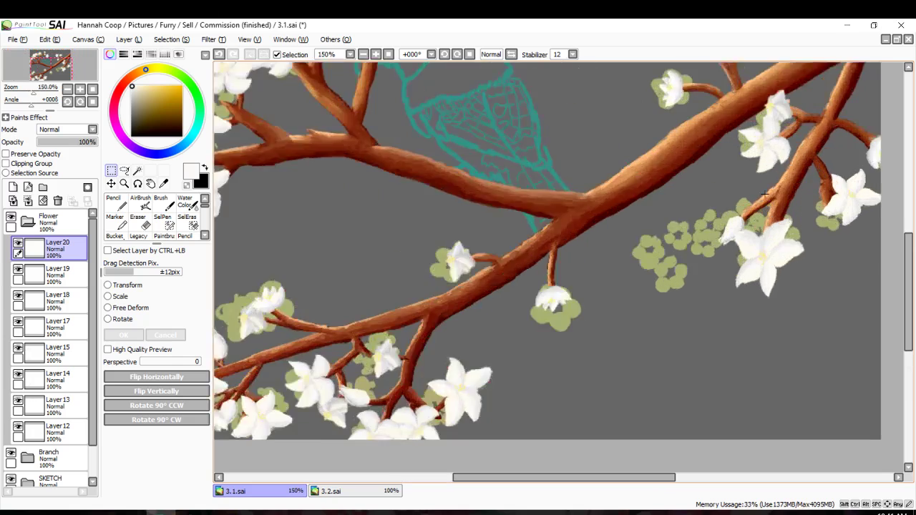
pyautogui.scroll(-3, 372, 346)
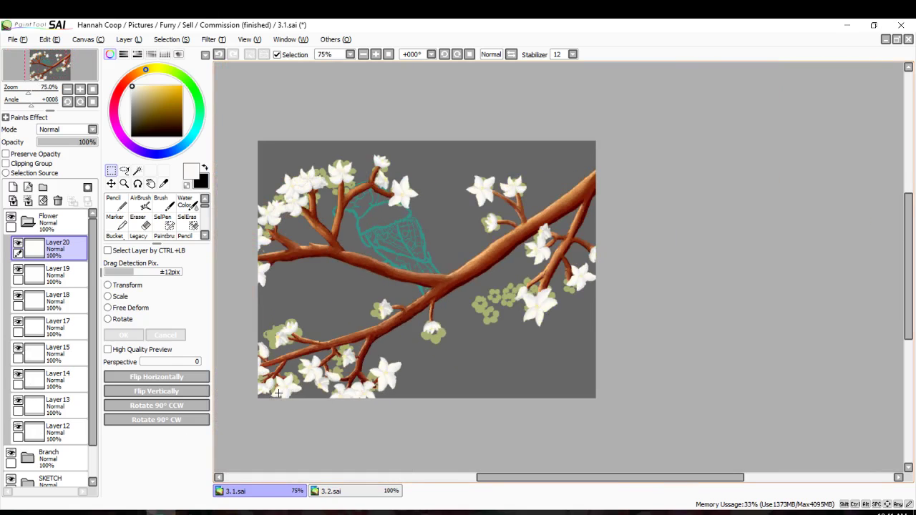
pyautogui.hscroll(-3, 278, 393)
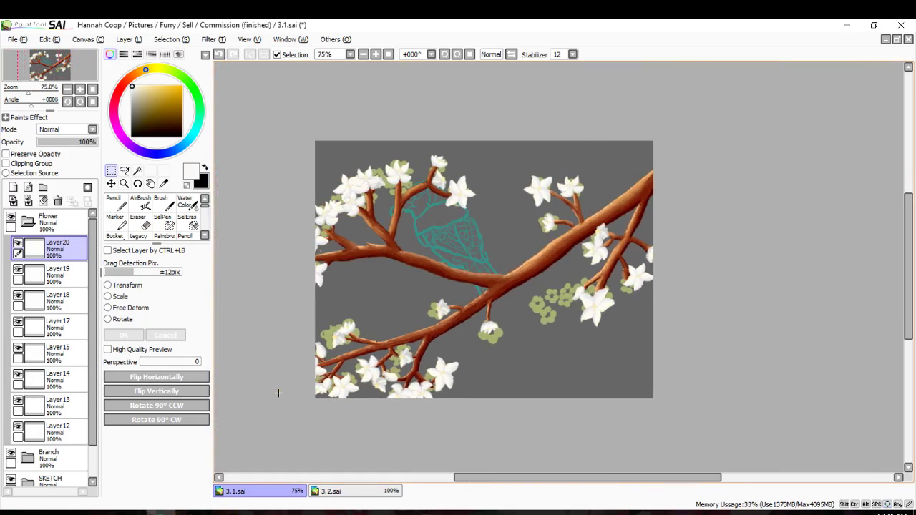
pyautogui.scroll(-2, 278, 393)
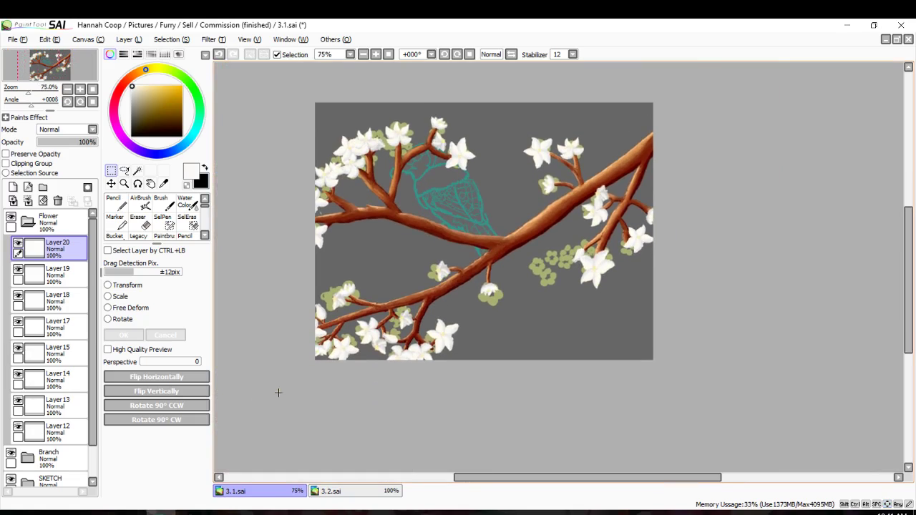
pyautogui.click(27, 202)
pyautogui.click(57, 201)
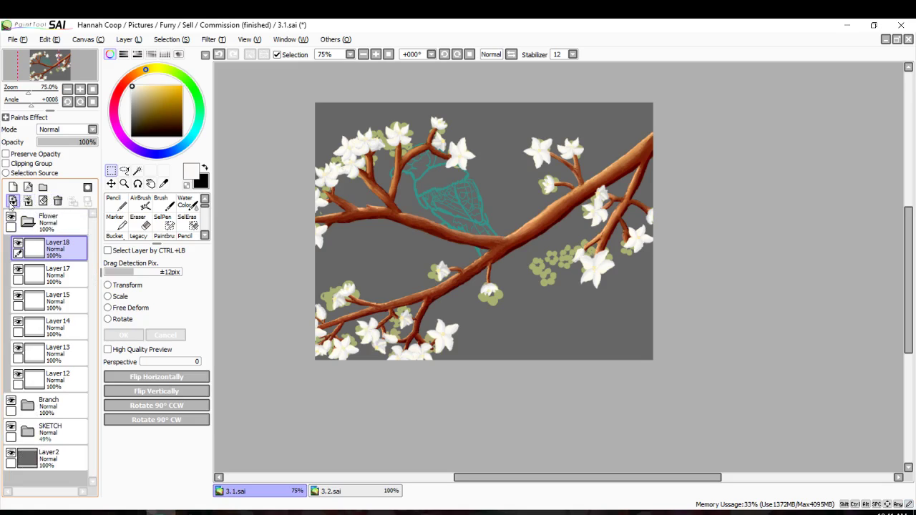
pyautogui.click(58, 201)
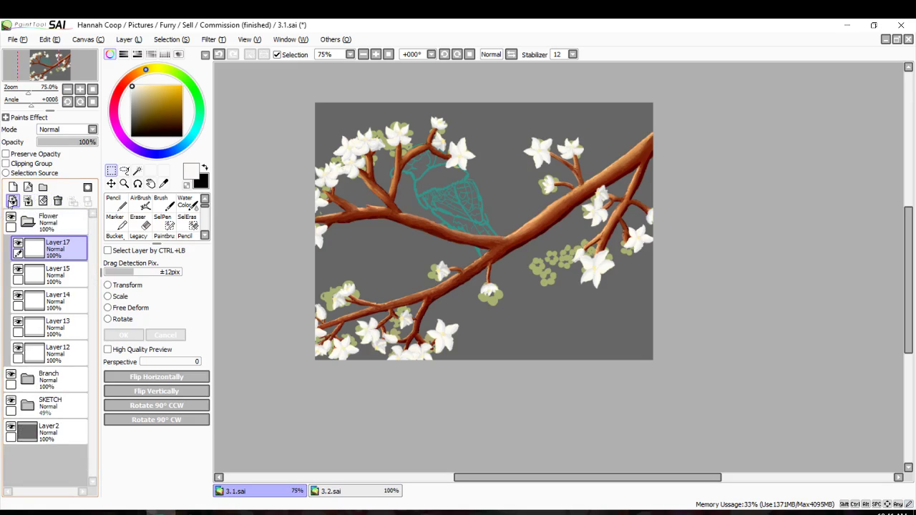
# Merge Layer17, Layer15, Layer14 and Layer13 down into Layer12 in the Flower folder.
pyautogui.click(60, 201)
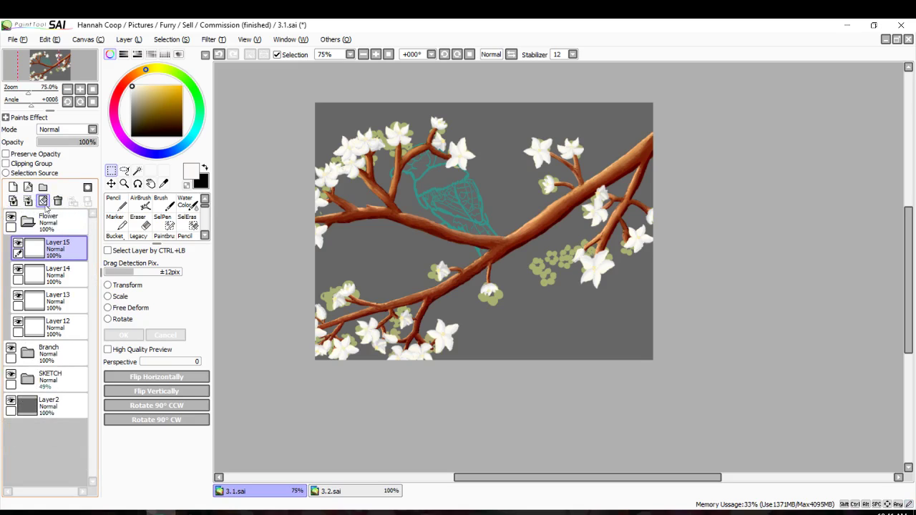
pyautogui.click(43, 203)
pyautogui.click(54, 205)
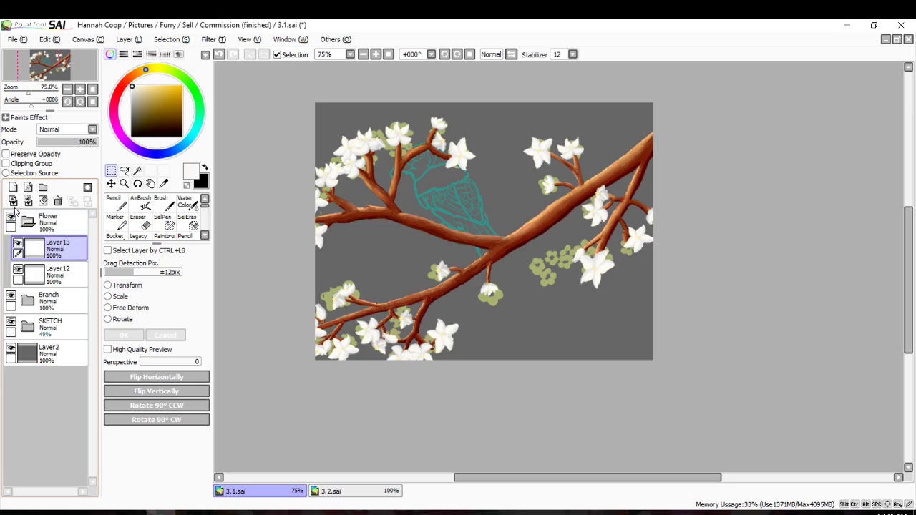
pyautogui.click(57, 203)
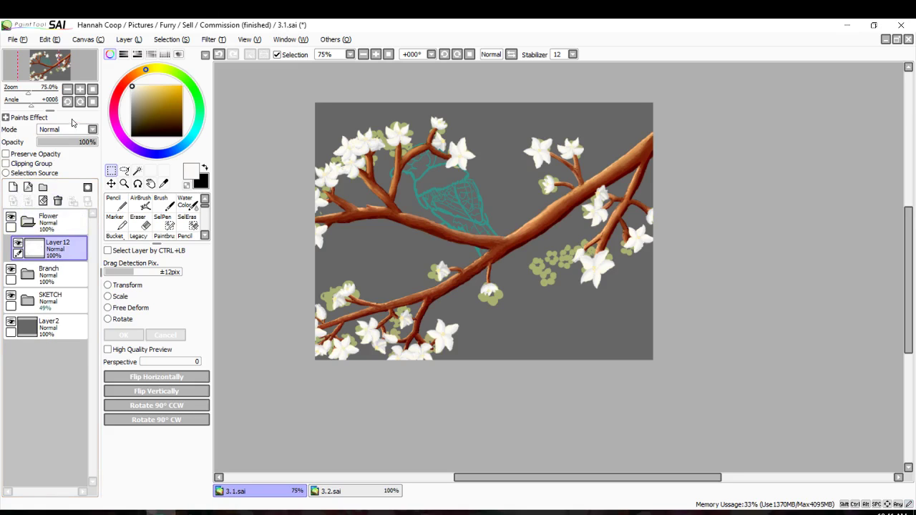
# Select the transparent area of Layer12 with the Magic Wand and invert the selection to the flowers.
pyautogui.click(138, 171)
pyautogui.click(403, 260)
pyautogui.scroll(1, 408, 222)
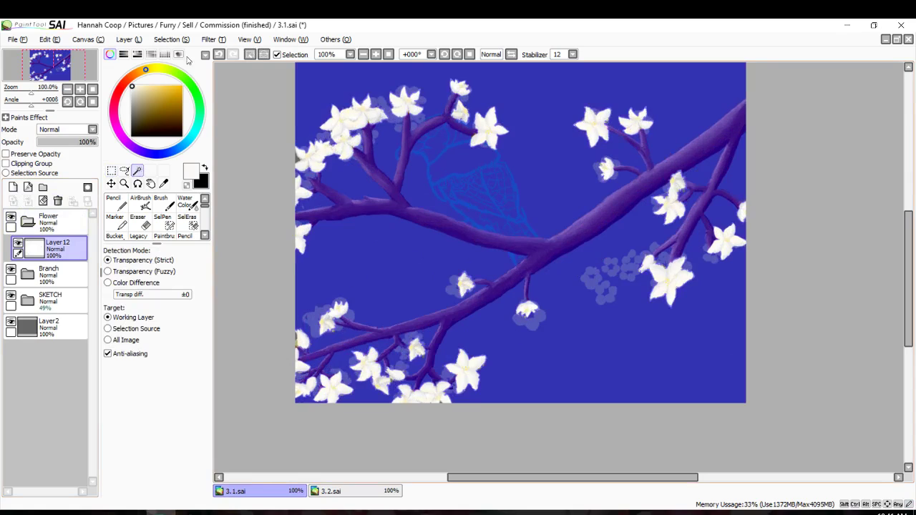
pyautogui.click(171, 39)
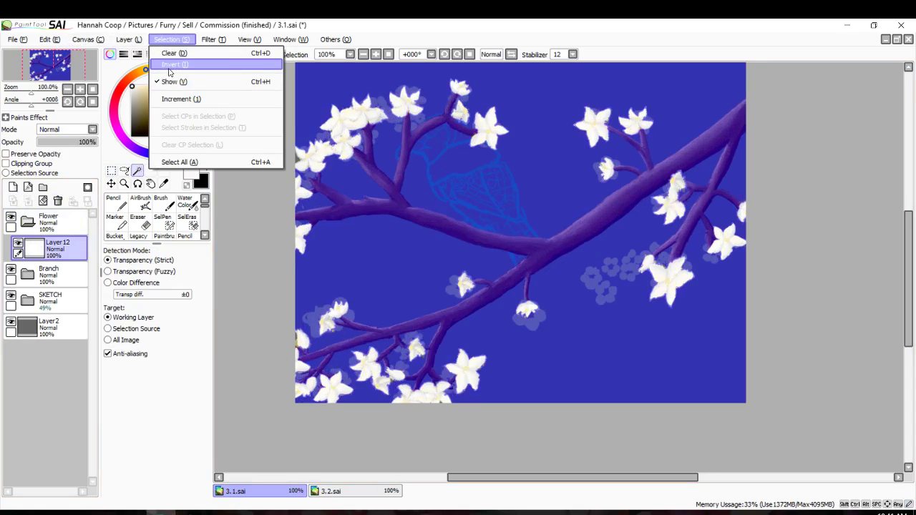
pyautogui.click(168, 69)
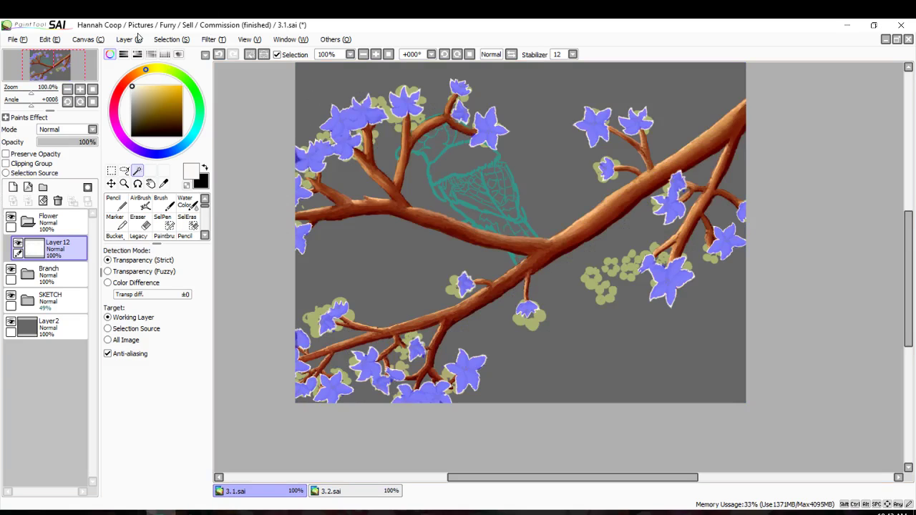
# Expand the flower selection outward by applying Increment repeatedly.
pyautogui.click(171, 39)
pyautogui.click(174, 102)
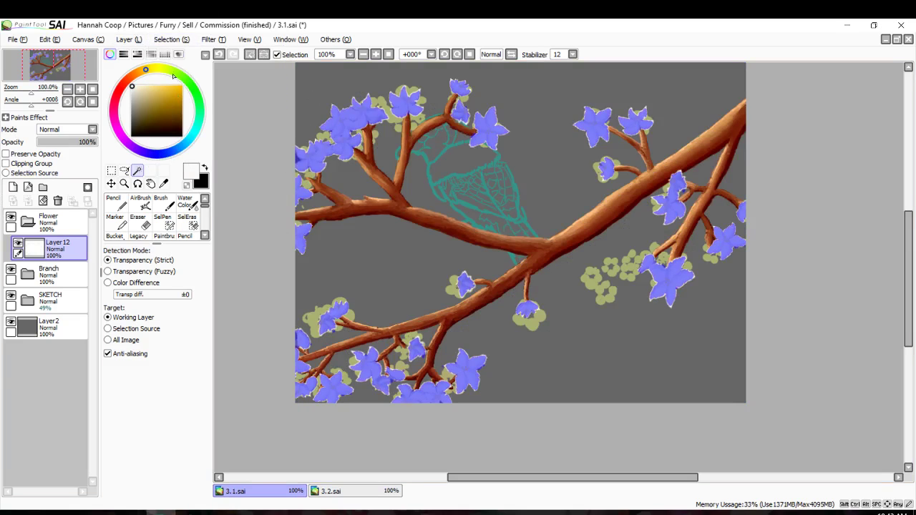
pyautogui.click(168, 41)
pyautogui.click(166, 98)
pyautogui.scroll(2, 295, 111)
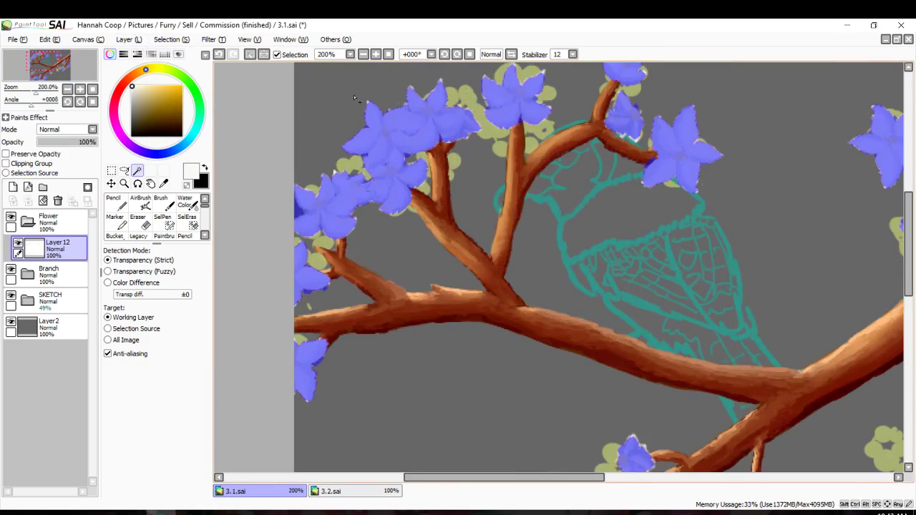
pyautogui.click(156, 41)
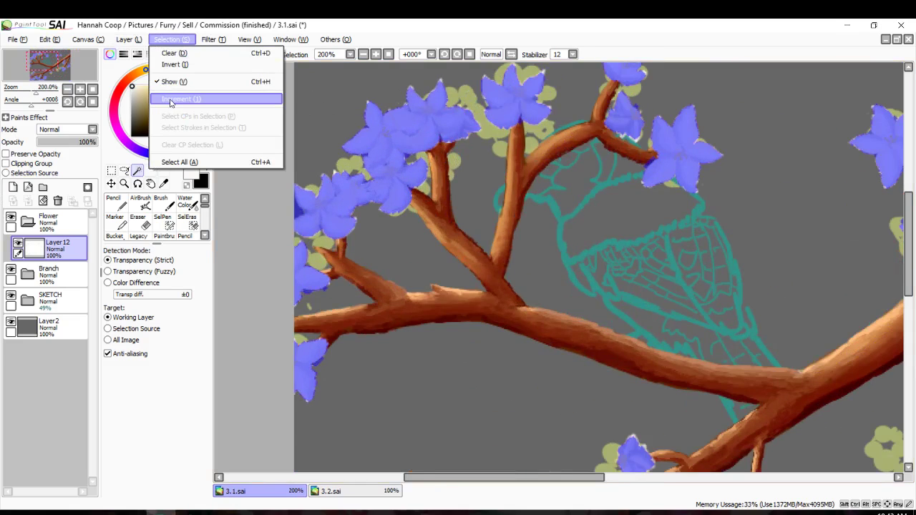
pyautogui.click(173, 98)
# Add a new layer above Layer12 in the Flower folder and set its blending mode to Lumi & Shade.
pyautogui.scroll(-4, 595, 356)
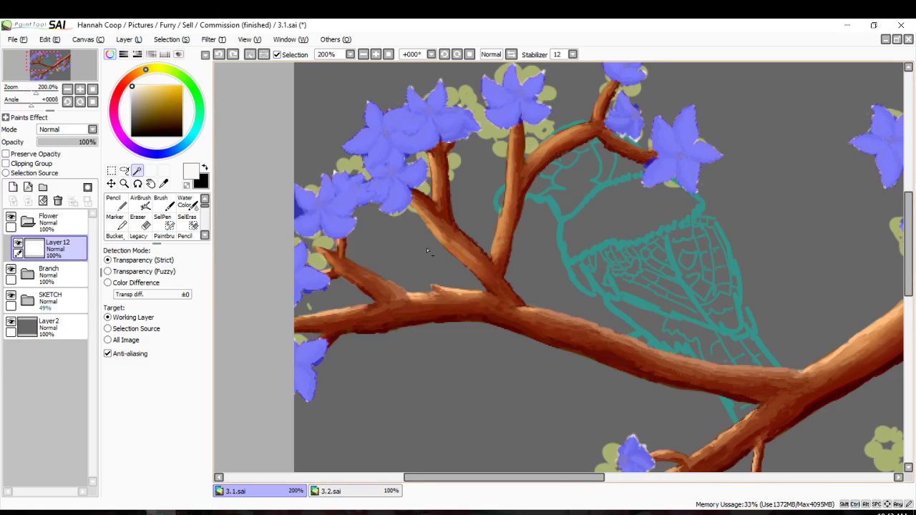
pyautogui.click(14, 186)
pyautogui.click(69, 130)
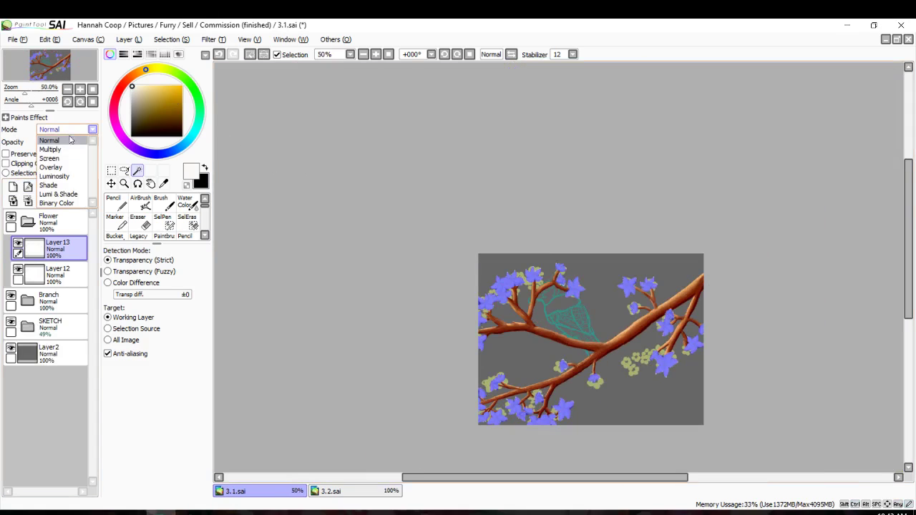
pyautogui.click(59, 194)
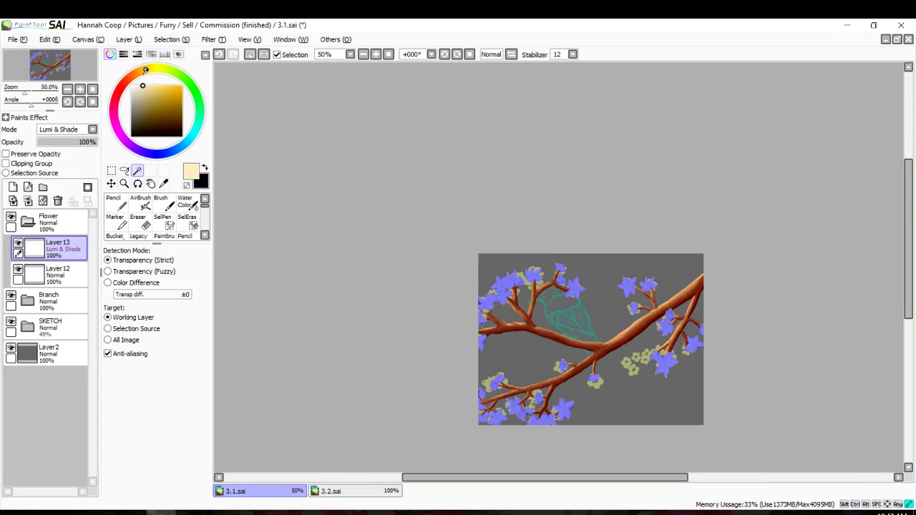
# Try brushing pale yellow over the upper-left blossoms with the Charcoal brush at size 9 and undo the strokes.
pyautogui.click(155, 70)
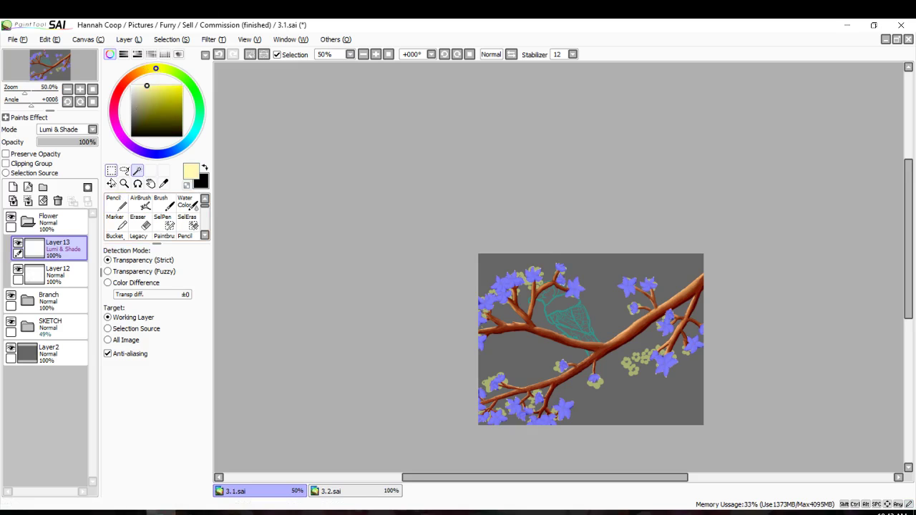
pyautogui.scroll(-2, 132, 225)
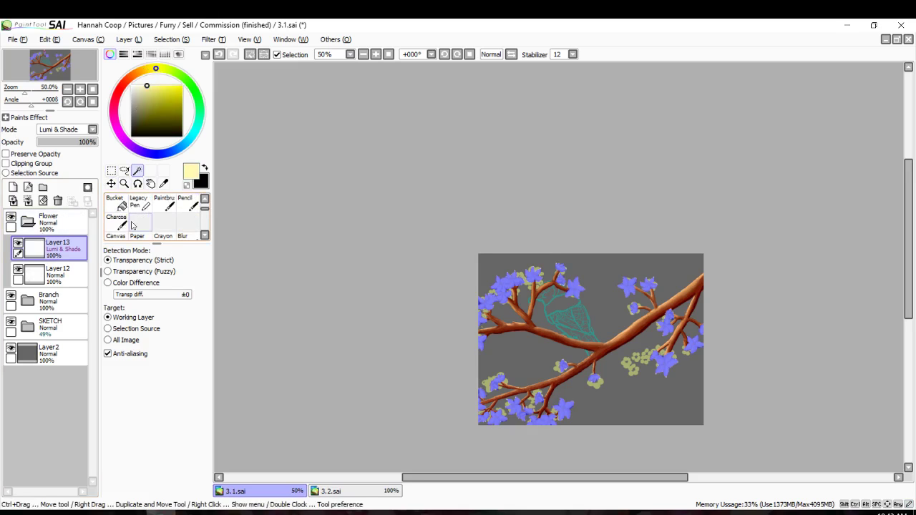
pyautogui.click(117, 222)
pyautogui.scroll(3, 447, 341)
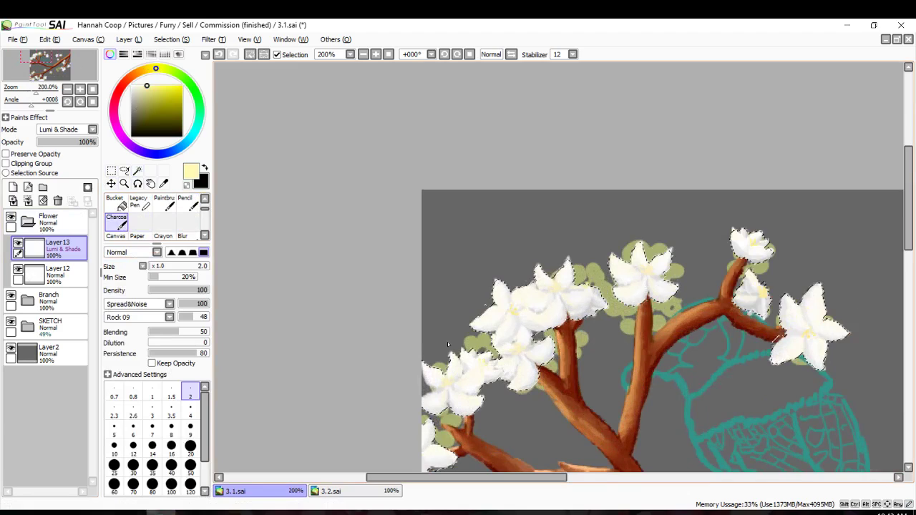
pyautogui.click(190, 428)
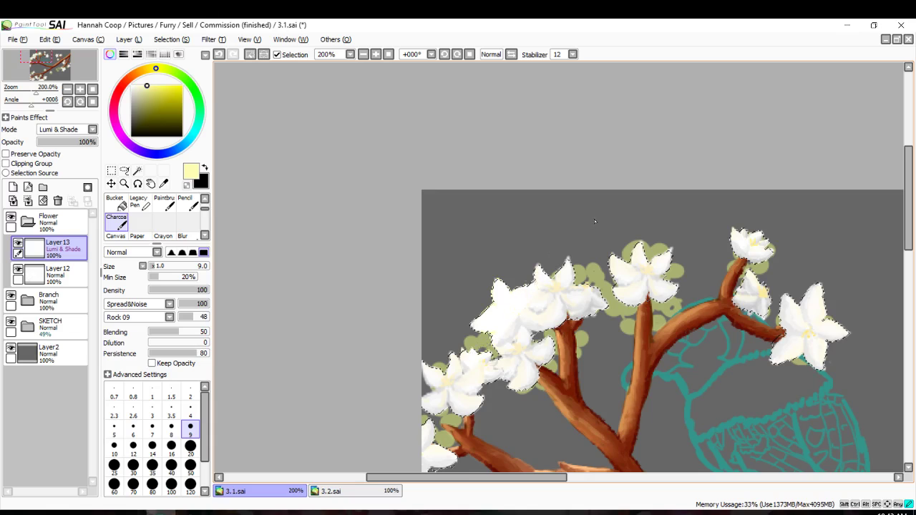
pyautogui.moveTo(582, 275)
pyautogui.mouseDown()
pyautogui.moveTo(504, 392)
pyautogui.moveTo(537, 383)
pyautogui.moveTo(658, 292)
pyautogui.mouseUp()
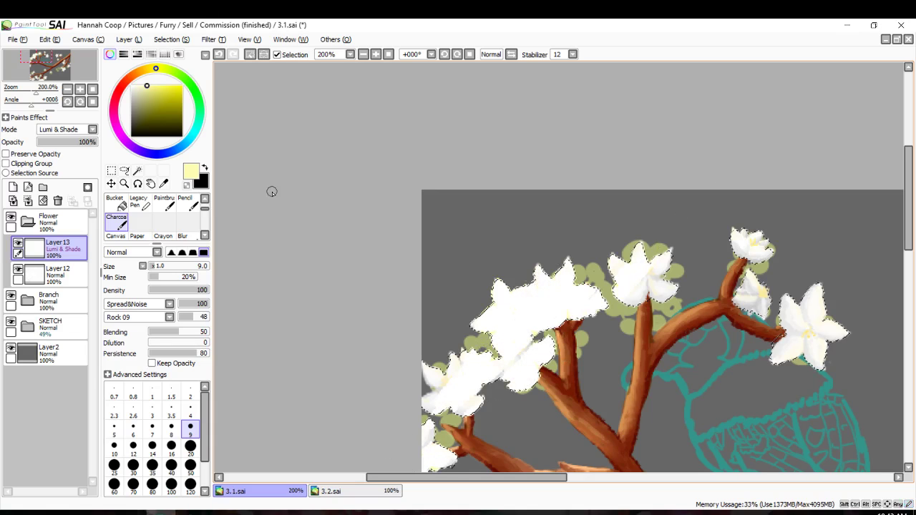
pyautogui.hotkey('ctrl', 'z')
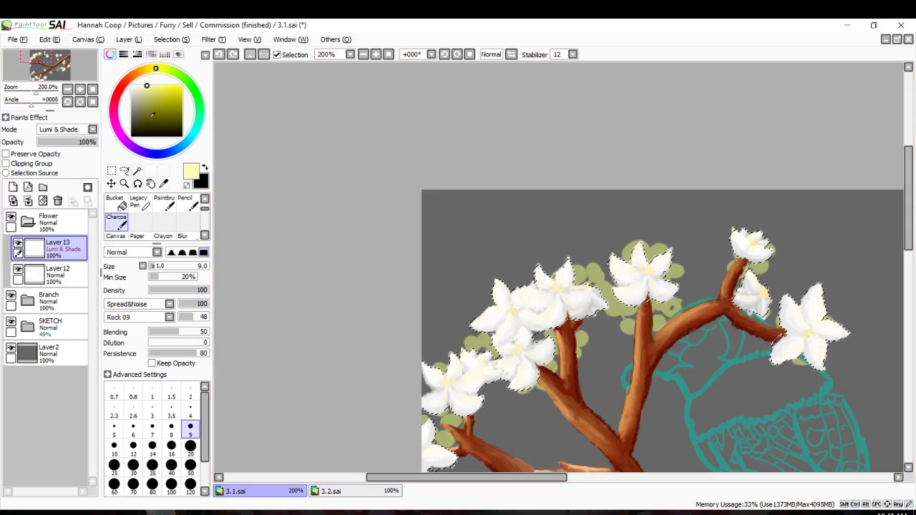
# Choose a light grey colour and switch Layer13's blending mode to Shade.
pyautogui.click(131, 109)
pyautogui.click(80, 130)
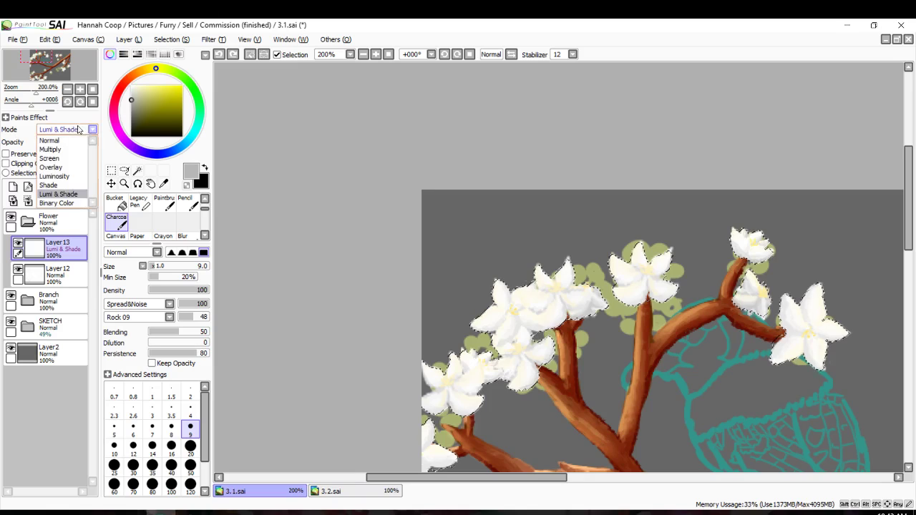
pyautogui.click(49, 186)
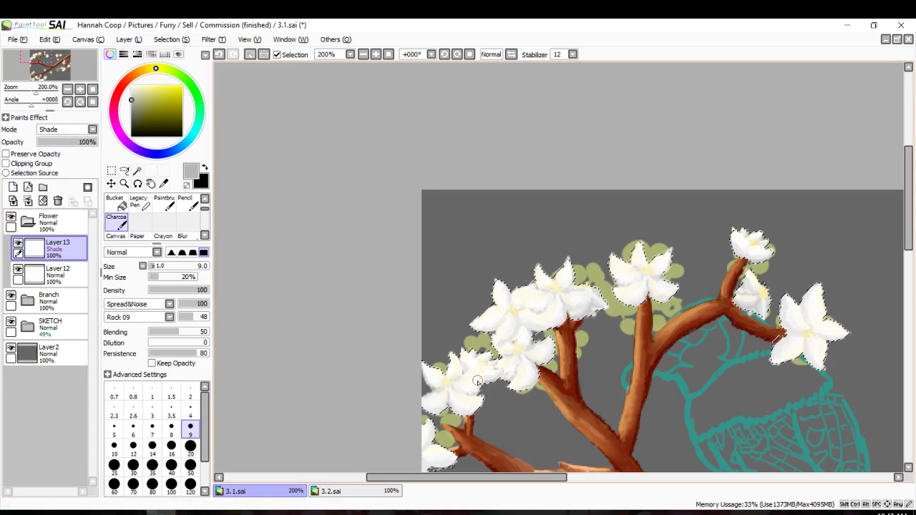
# Brush grey shading over the selected blossoms with the Charcoal brush at size 50 and lower Layer13's opacity to 43%.
pyautogui.scroll(-3, 562, 312)
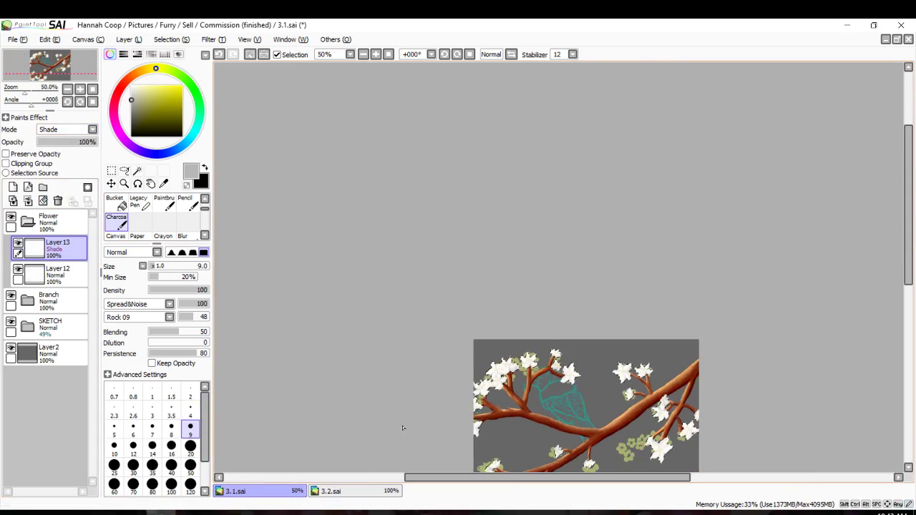
pyautogui.click(190, 465)
pyautogui.scroll(-2, 688, 450)
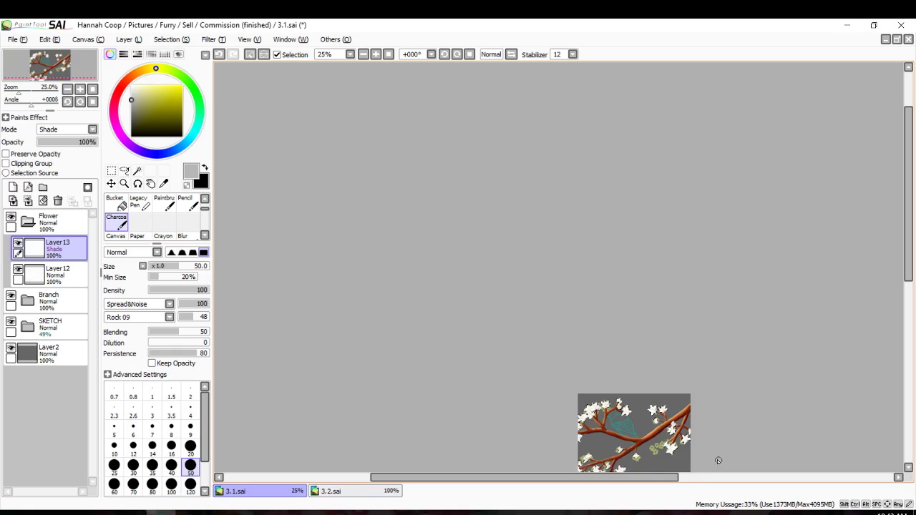
pyautogui.scroll(-3, 718, 461)
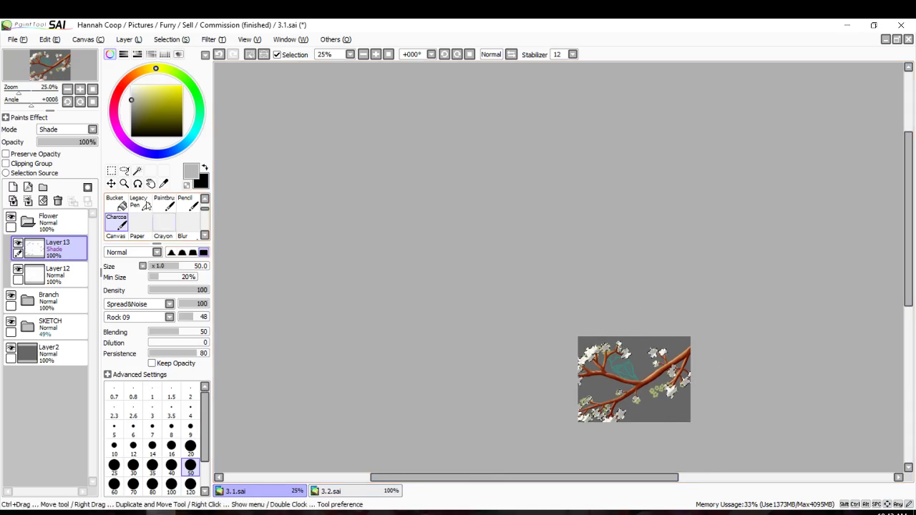
pyautogui.click(124, 183)
pyautogui.click(68, 142)
# Add more grey shading to the upper-left blossom cluster with the Charcoal brush at size 50.
pyautogui.scroll(6, 622, 390)
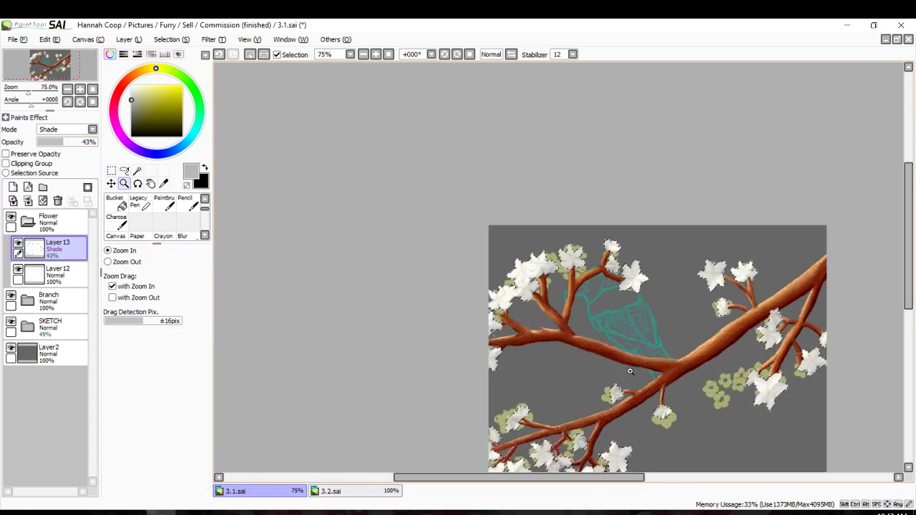
pyautogui.scroll(1, 120, 215)
pyautogui.scroll(-2, 120, 217)
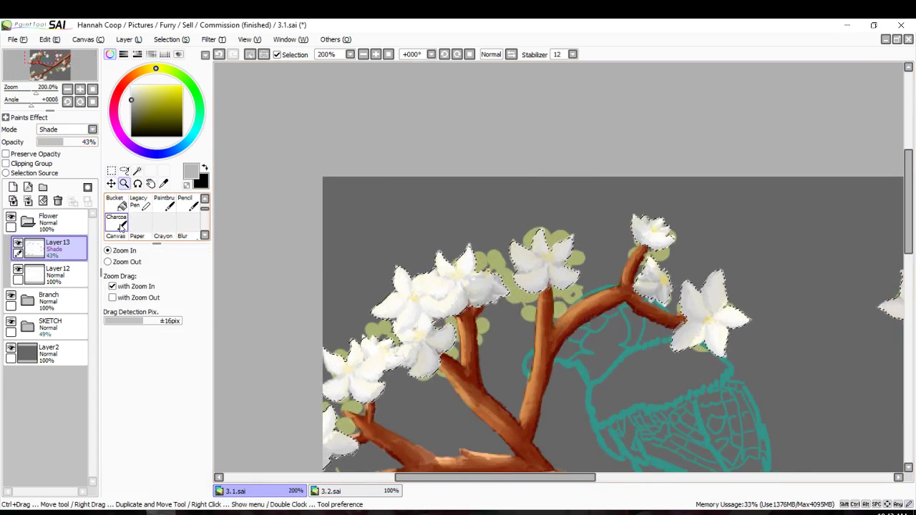
pyautogui.click(116, 203)
pyautogui.scroll(-1, 444, 315)
pyautogui.scroll(2, 478, 315)
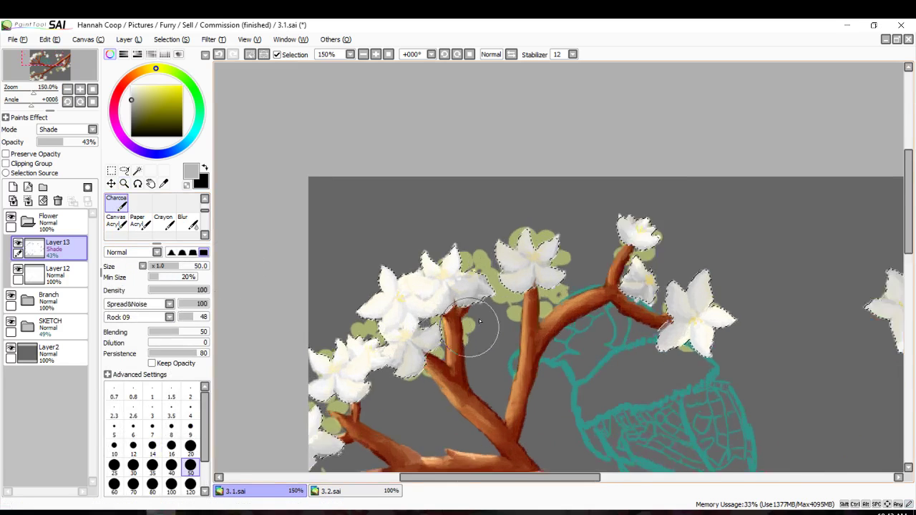
pyautogui.moveTo(479, 316)
pyautogui.mouseDown()
pyautogui.moveTo(484, 292)
pyautogui.moveTo(465, 287)
pyautogui.moveTo(473, 221)
pyautogui.mouseUp()
pyautogui.moveTo(405, 326); pyautogui.dragTo(398, 194)
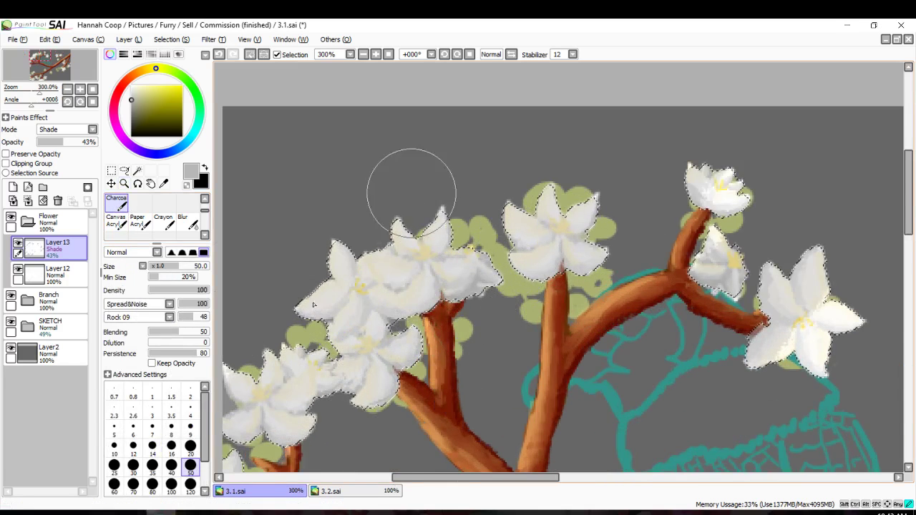
# Enlarge the Charcoal brush to size 80 and cover the remaining blossoms with grey shading.
pyautogui.scroll(-5, 398, 194)
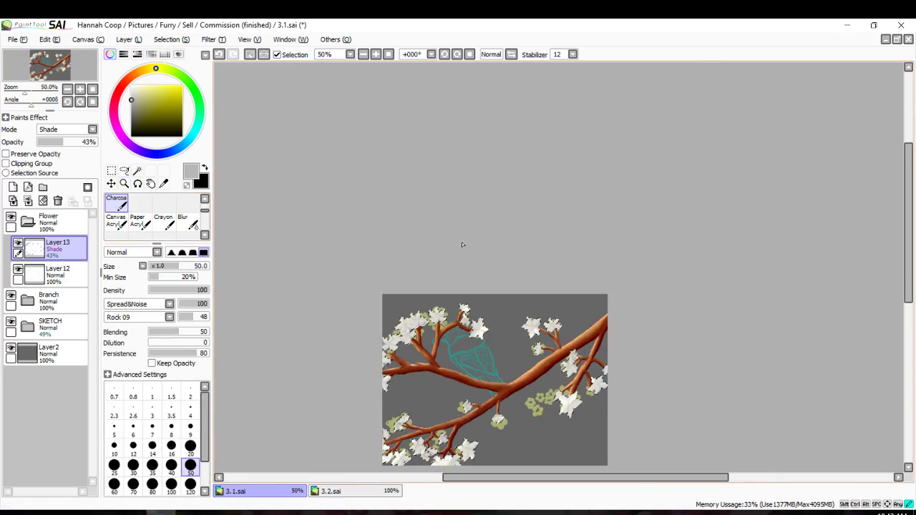
pyautogui.scroll(2, 115, 214)
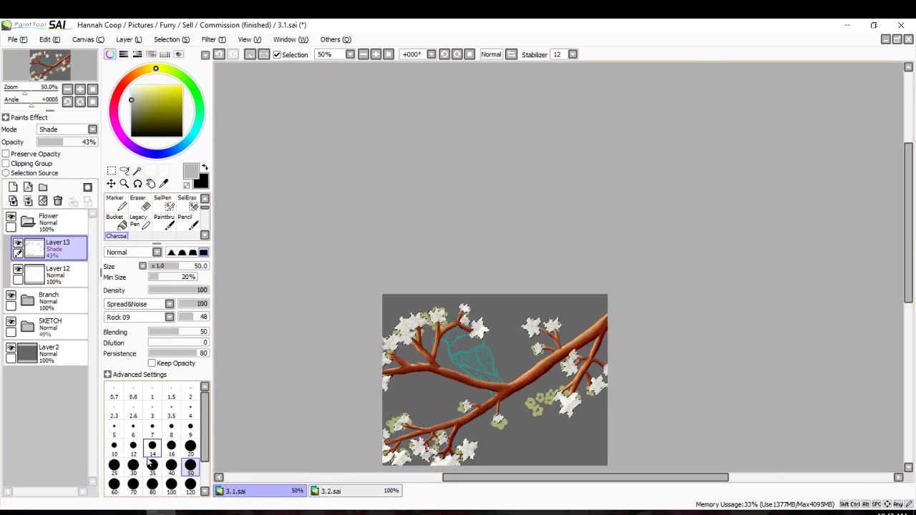
pyautogui.click(151, 484)
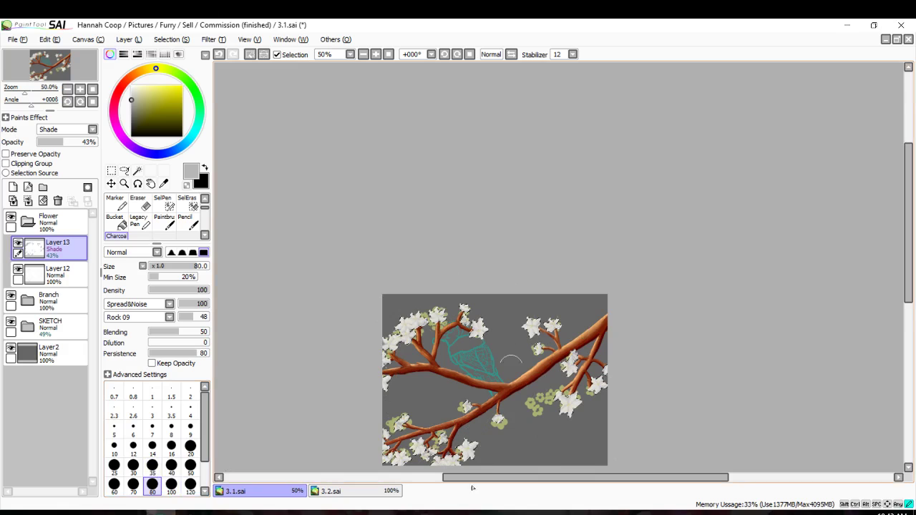
# Erase the grey shading from the lit petals of the blossoms atop the upper-left twigs with a size 16 Eraser.
pyautogui.press('e')
pyautogui.scroll(6, 329, 324)
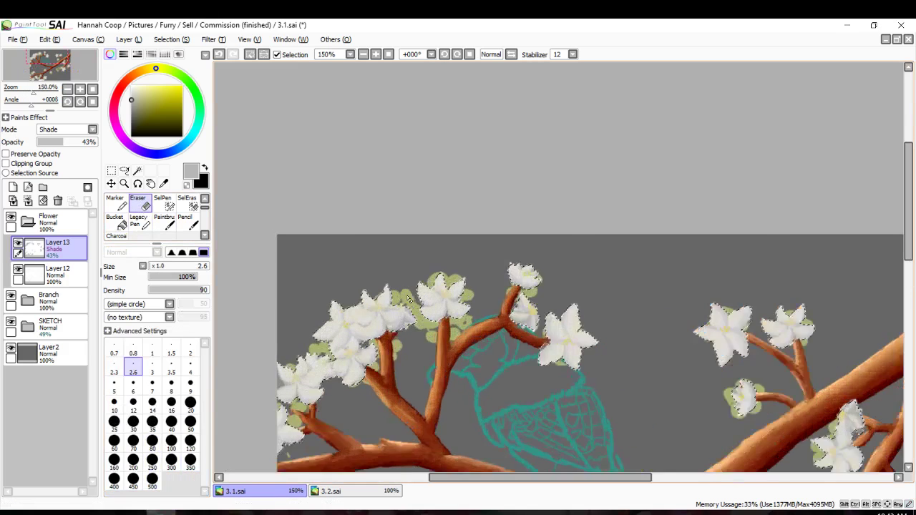
pyautogui.click(171, 405)
pyautogui.hscroll(-1, 236, 376)
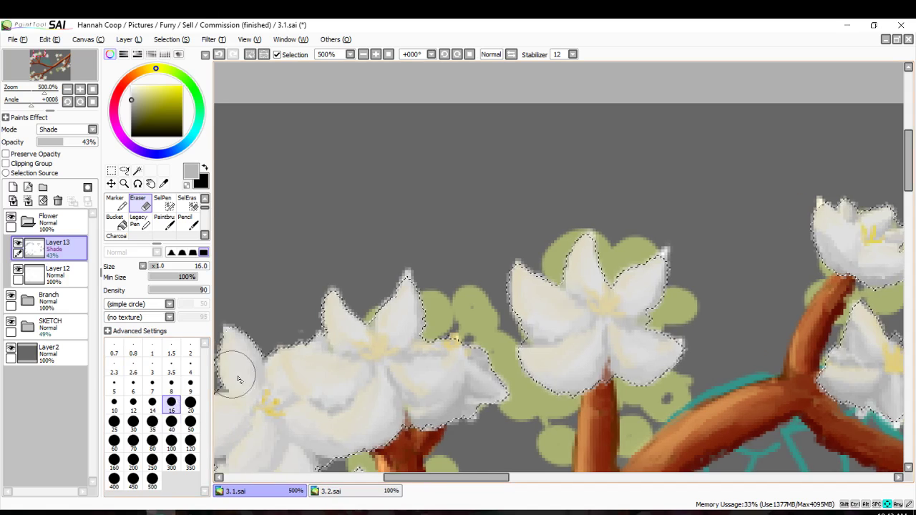
pyautogui.moveTo(339, 314)
pyautogui.mouseDown()
pyautogui.moveTo(369, 332)
pyautogui.moveTo(398, 296)
pyautogui.mouseUp()
pyautogui.press('Left')
pyautogui.moveTo(326, 382)
pyautogui.mouseDown()
pyautogui.moveTo(376, 353)
pyautogui.moveTo(362, 352)
pyautogui.moveTo(367, 416)
pyautogui.moveTo(421, 368)
pyautogui.moveTo(495, 342)
pyautogui.mouseUp()
pyautogui.moveTo(593, 295)
pyautogui.mouseDown()
pyautogui.moveTo(537, 300)
pyautogui.moveTo(538, 283)
pyautogui.moveTo(587, 310)
pyautogui.moveTo(607, 244)
pyautogui.moveTo(593, 278)
pyautogui.moveTo(633, 294)
pyautogui.moveTo(659, 283)
pyautogui.moveTo(675, 254)
pyautogui.moveTo(667, 275)
pyautogui.moveTo(624, 311)
pyautogui.moveTo(546, 350)
pyautogui.moveTo(557, 359)
pyautogui.moveTo(613, 334)
pyautogui.moveTo(654, 346)
pyautogui.mouseUp()
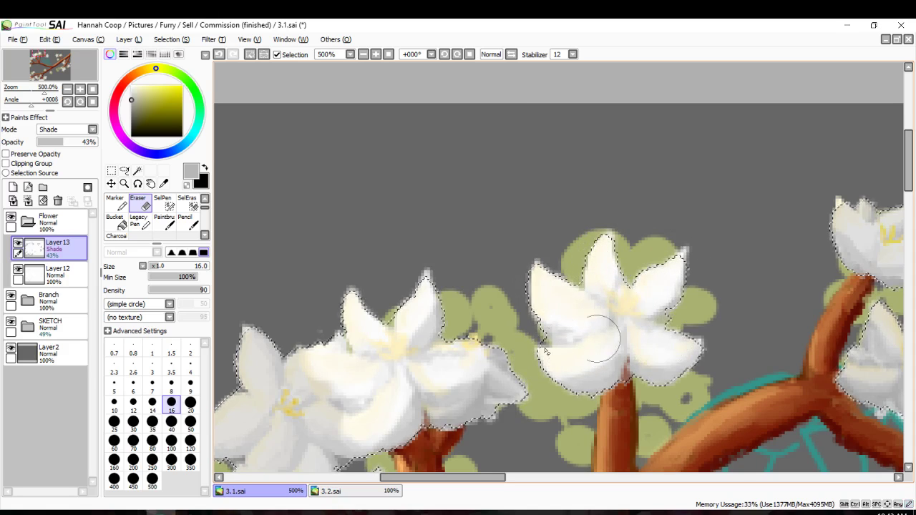
# Continue erasing shading from the petals of the two overlapping blossoms farther down the upper-left cluster.
pyautogui.press('Down')
pyautogui.press('Left')
pyautogui.press('Left')
pyautogui.press('Left')
pyautogui.press('Down')
pyautogui.press('Down')
pyautogui.moveTo(363, 321)
pyautogui.mouseDown()
pyautogui.moveTo(325, 292)
pyautogui.moveTo(351, 343)
pyautogui.moveTo(319, 361)
pyautogui.moveTo(345, 380)
pyautogui.moveTo(387, 384)
pyautogui.moveTo(377, 380)
pyautogui.moveTo(351, 415)
pyautogui.moveTo(392, 347)
pyautogui.moveTo(389, 322)
pyautogui.moveTo(411, 381)
pyautogui.moveTo(423, 368)
pyautogui.moveTo(340, 409)
pyautogui.moveTo(321, 440)
pyautogui.moveTo(418, 366)
pyautogui.moveTo(421, 376)
pyautogui.moveTo(421, 366)
pyautogui.moveTo(394, 385)
pyautogui.moveTo(391, 410)
pyautogui.moveTo(388, 392)
pyautogui.moveTo(371, 385)
pyautogui.moveTo(382, 380)
pyautogui.moveTo(411, 405)
pyautogui.moveTo(424, 398)
pyautogui.moveTo(409, 439)
pyautogui.mouseUp()
pyautogui.hscroll(-1, 421, 367)
pyautogui.scroll(-3, 421, 367)
pyautogui.scroll(-2, 392, 388)
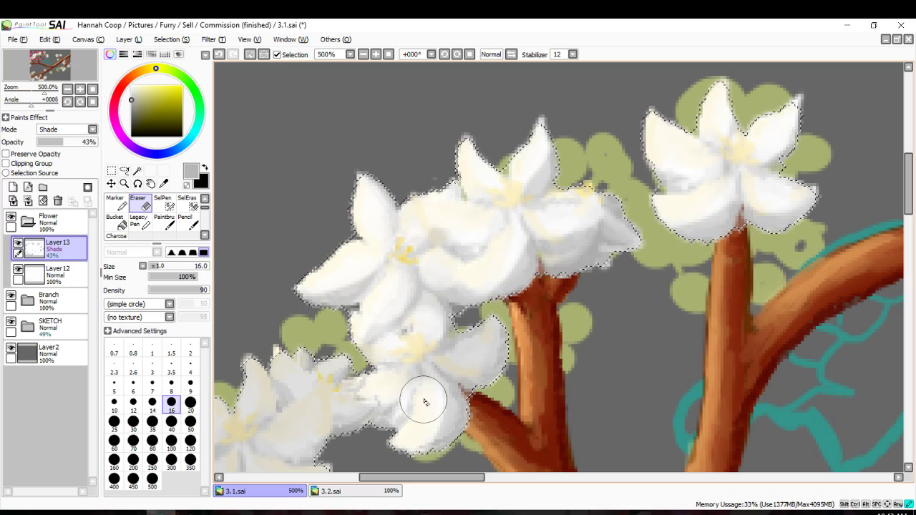
pyautogui.moveTo(425, 402); pyautogui.dragTo(494, 329)
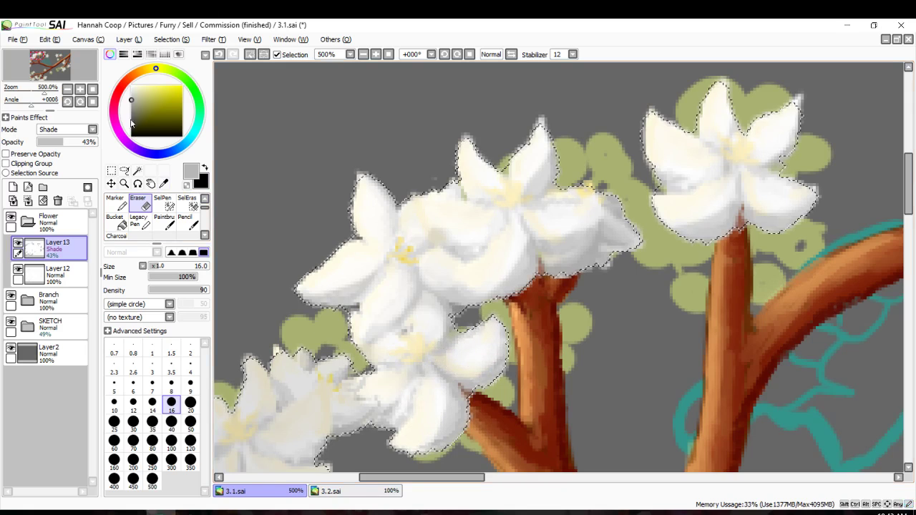
# Erase the shading from the small blossom overlapping the lower upper-left cluster with a size 6 Eraser.
pyautogui.click(115, 205)
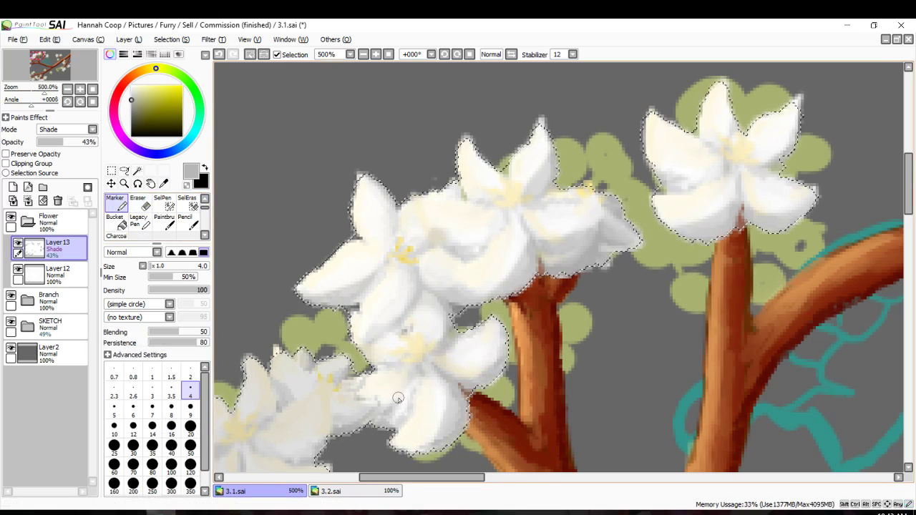
pyautogui.scroll(4, 398, 398)
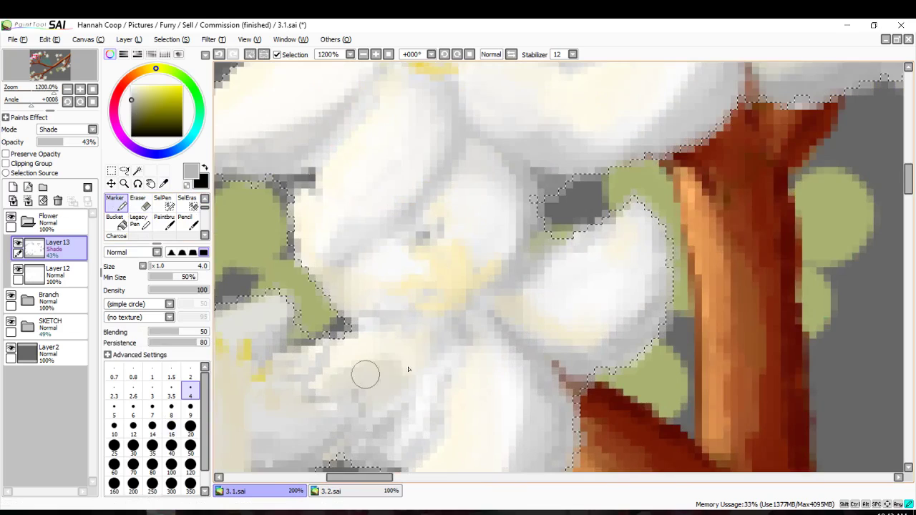
pyautogui.press('e')
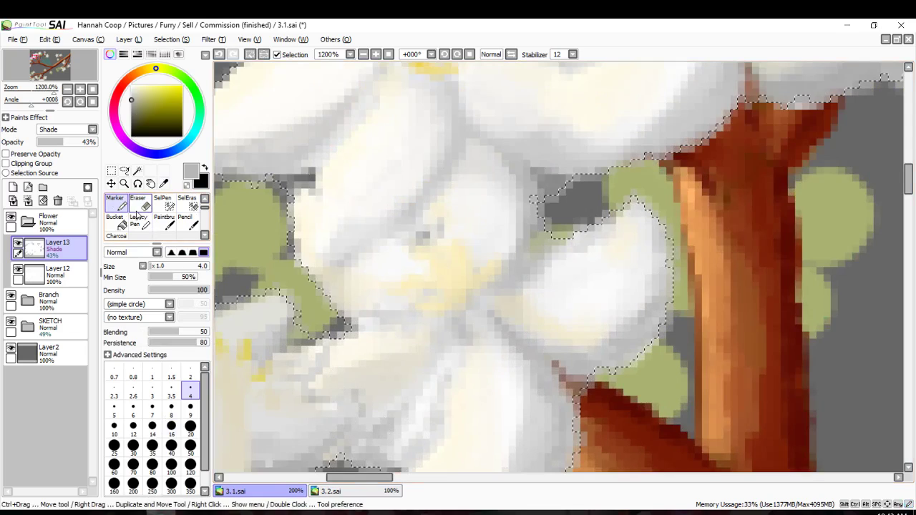
pyautogui.click(133, 386)
pyautogui.moveTo(229, 408); pyautogui.dragTo(337, 409)
pyautogui.moveTo(395, 394)
pyautogui.mouseDown()
pyautogui.moveTo(331, 393)
pyautogui.moveTo(335, 371)
pyautogui.moveTo(395, 312)
pyautogui.moveTo(311, 377)
pyautogui.moveTo(334, 366)
pyautogui.moveTo(292, 365)
pyautogui.moveTo(260, 308)
pyautogui.moveTo(298, 380)
pyautogui.moveTo(318, 325)
pyautogui.moveTo(300, 352)
pyautogui.mouseUp()
pyautogui.moveTo(269, 443)
pyautogui.mouseDown()
pyautogui.moveTo(343, 442)
pyautogui.moveTo(362, 423)
pyautogui.mouseUp()
pyautogui.moveTo(407, 369); pyautogui.dragTo(407, 274)
pyautogui.moveTo(436, 303)
pyautogui.mouseDown()
pyautogui.moveTo(371, 354)
pyautogui.moveTo(406, 307)
pyautogui.moveTo(326, 384)
pyautogui.moveTo(384, 320)
pyautogui.moveTo(434, 289)
pyautogui.moveTo(358, 382)
pyautogui.moveTo(431, 311)
pyautogui.moveTo(303, 398)
pyautogui.mouseUp()
pyautogui.scroll(-6, 319, 390)
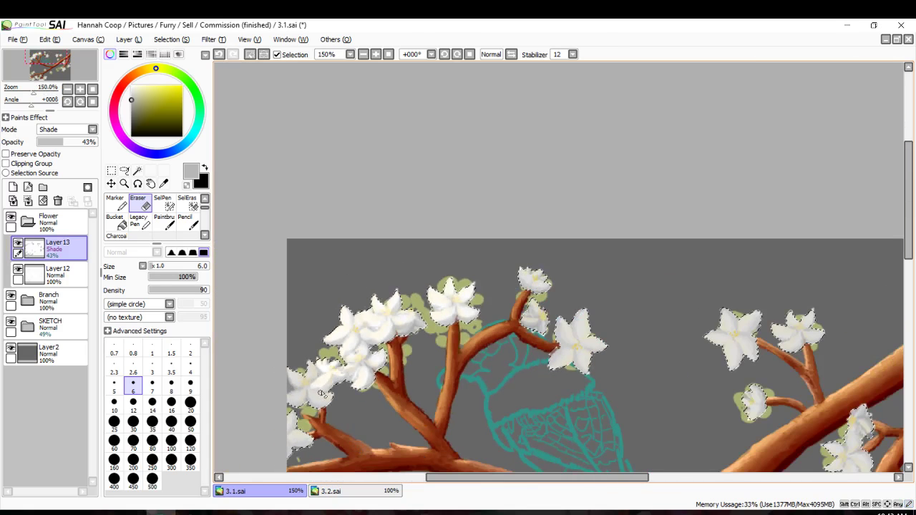
# Clear the selection and toggle the visibility of Layer13 off and on to compare the blossoms with and without shading.
pyautogui.hotkey('ctrl', 'd')
pyautogui.scroll(2, 375, 356)
pyautogui.scroll(-3, 375, 356)
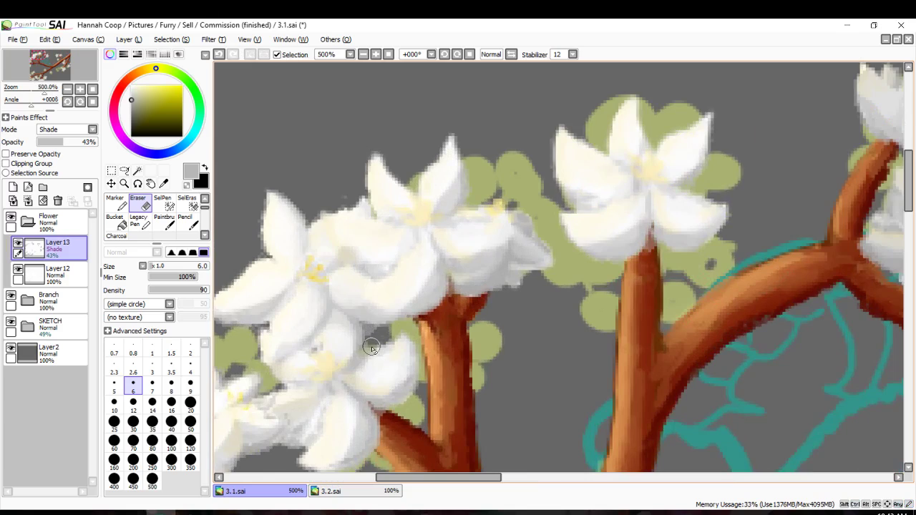
pyautogui.click(17, 244)
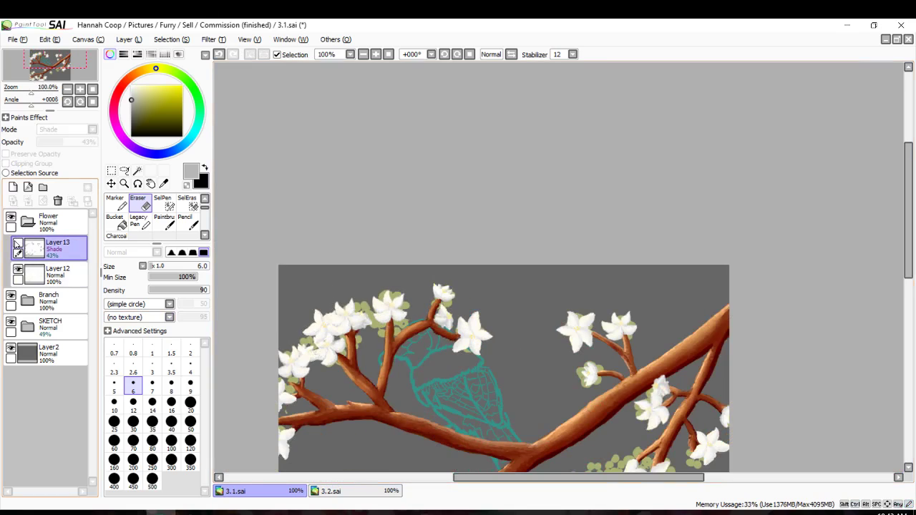
pyautogui.click(17, 244)
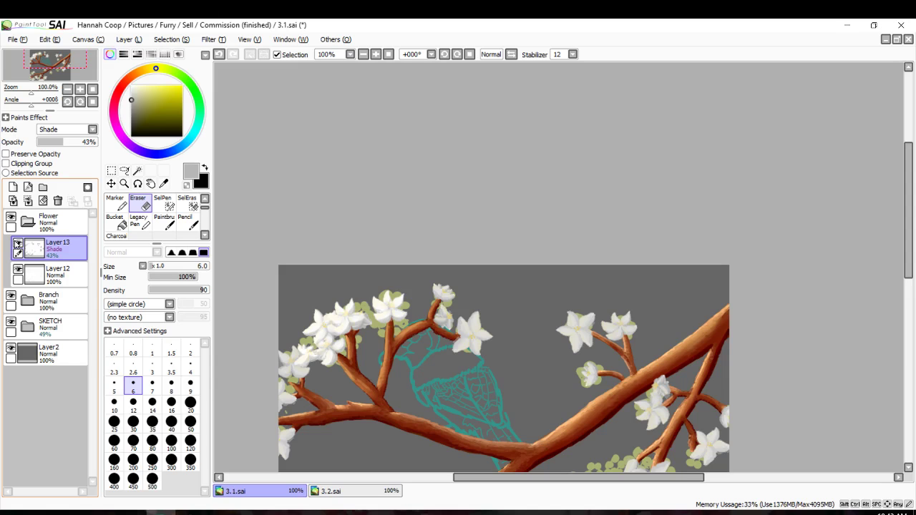
# Load the painted area of Layer13 as a selection and erase shading from the lit petals of the blossom at the canvas's left edge.
pyautogui.keyDown('ctrl'); pyautogui.click(60, 246); pyautogui.keyUp('ctrl')
pyautogui.scroll(5, 295, 340)
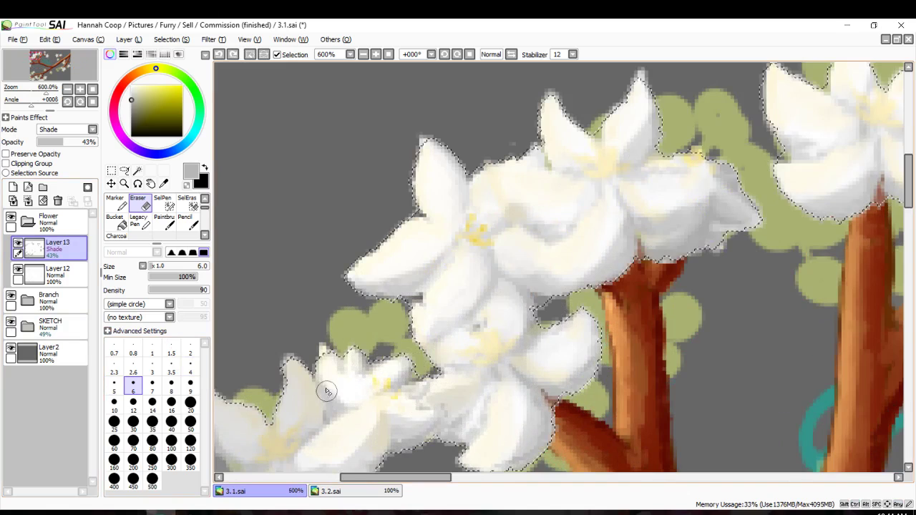
pyautogui.scroll(-3, 290, 351)
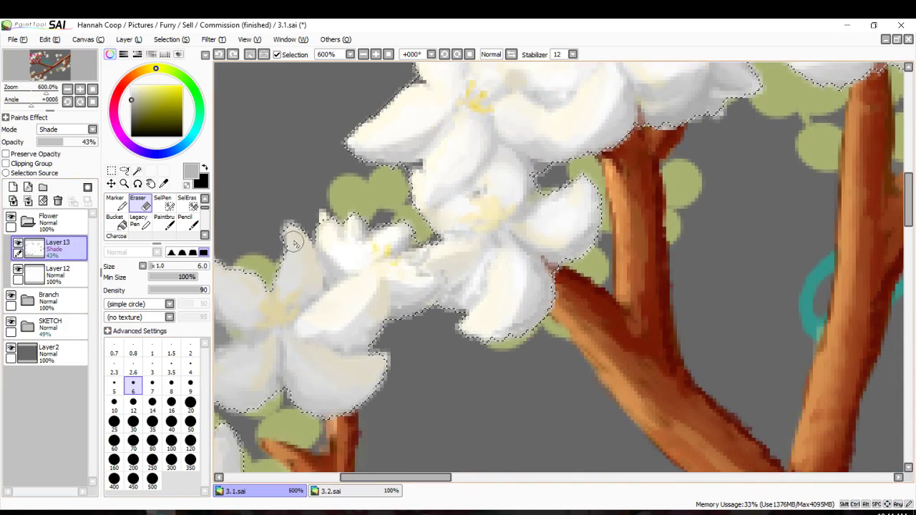
pyautogui.scroll(2, 293, 242)
pyautogui.moveTo(292, 239)
pyautogui.mouseDown()
pyautogui.moveTo(288, 233)
pyautogui.moveTo(286, 326)
pyautogui.moveTo(276, 321)
pyautogui.mouseUp()
pyautogui.moveTo(285, 304); pyautogui.dragTo(257, 366)
pyautogui.hscroll(-3, 261, 370)
pyautogui.moveTo(379, 349)
pyautogui.mouseDown()
pyautogui.moveTo(263, 291)
pyautogui.moveTo(295, 284)
pyautogui.moveTo(385, 313)
pyautogui.moveTo(274, 262)
pyautogui.moveTo(332, 348)
pyautogui.mouseUp()
pyautogui.scroll(-3, 332, 348)
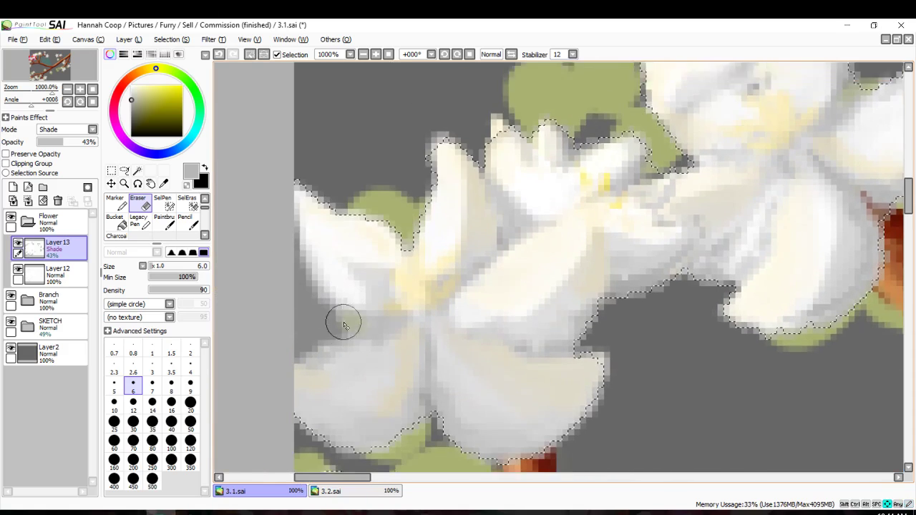
pyautogui.moveTo(398, 306)
pyautogui.mouseDown()
pyautogui.moveTo(350, 341)
pyautogui.moveTo(284, 359)
pyautogui.moveTo(299, 380)
pyautogui.moveTo(368, 360)
pyautogui.moveTo(398, 323)
pyautogui.moveTo(299, 389)
pyautogui.mouseUp()
pyautogui.moveTo(465, 348)
pyautogui.mouseDown()
pyautogui.moveTo(449, 326)
pyautogui.moveTo(570, 377)
pyautogui.moveTo(577, 348)
pyautogui.moveTo(504, 340)
pyautogui.moveTo(501, 391)
pyautogui.moveTo(546, 394)
pyautogui.moveTo(589, 377)
pyautogui.moveTo(526, 350)
pyautogui.moveTo(583, 363)
pyautogui.moveTo(467, 355)
pyautogui.moveTo(469, 319)
pyautogui.mouseUp()
# Erase the shading from the lit petals of the cropped blossom below, beside the forked twig at the canvas's left edge.
pyautogui.scroll(-1, 471, 304)
pyautogui.scroll(-10, 471, 304)
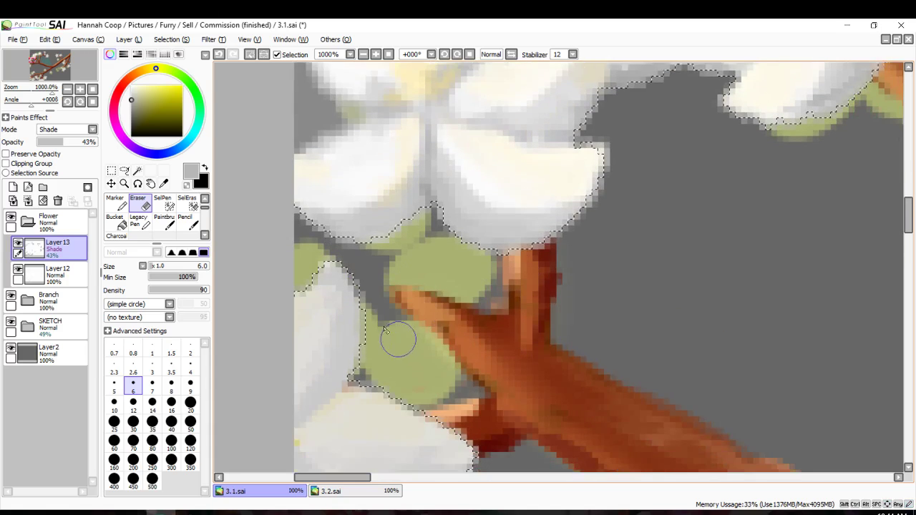
pyautogui.scroll(-1, 293, 272)
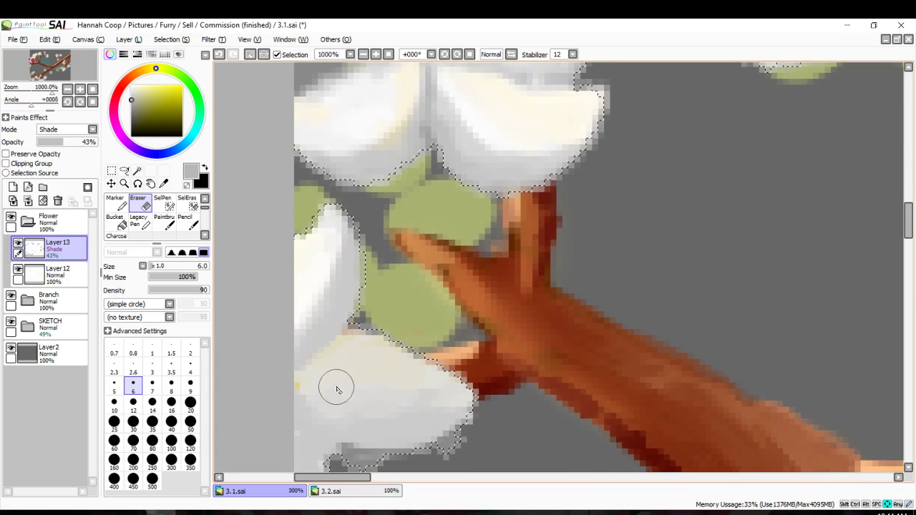
pyautogui.moveTo(313, 378)
pyautogui.mouseDown()
pyautogui.moveTo(357, 357)
pyautogui.moveTo(408, 355)
pyautogui.mouseUp()
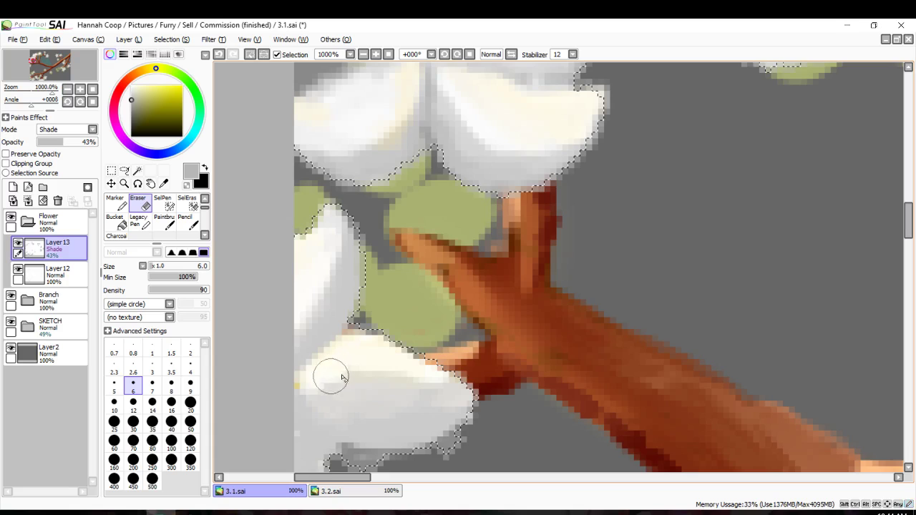
pyautogui.moveTo(342, 377); pyautogui.dragTo(454, 380)
pyautogui.scroll(-1, 454, 380)
pyautogui.moveTo(362, 362)
pyautogui.mouseDown()
pyautogui.moveTo(304, 357)
pyautogui.moveTo(292, 376)
pyautogui.moveTo(281, 368)
pyautogui.moveTo(294, 385)
pyautogui.moveTo(295, 418)
pyautogui.mouseUp()
pyautogui.scroll(-1, 304, 360)
pyautogui.scroll(-5, 496, 365)
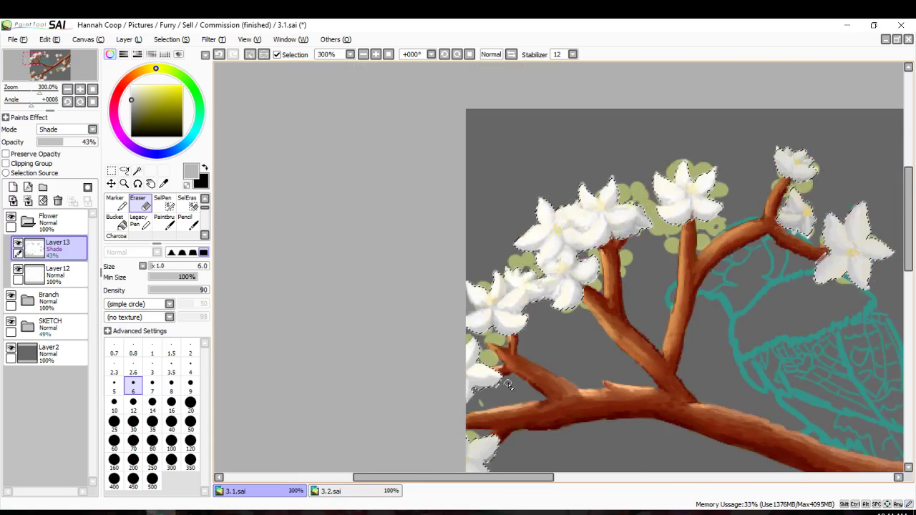
# Erase shading from the lit petals of the side-facing blossom in the fork above the sketched bird.
pyautogui.scroll(5, 793, 256)
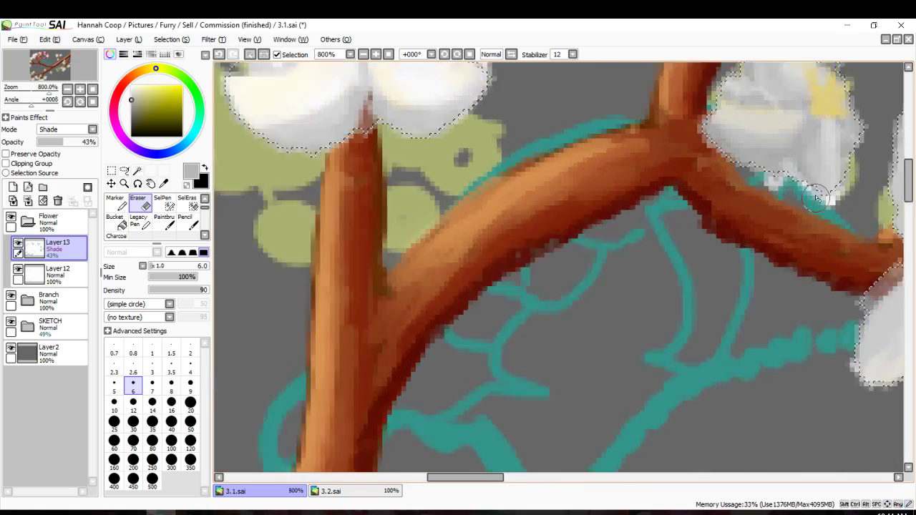
pyautogui.scroll(4, 782, 207)
pyautogui.moveTo(782, 207)
pyautogui.mouseDown()
pyautogui.moveTo(779, 169)
pyautogui.moveTo(692, 187)
pyautogui.moveTo(749, 182)
pyautogui.mouseUp()
pyautogui.scroll(1, 732, 149)
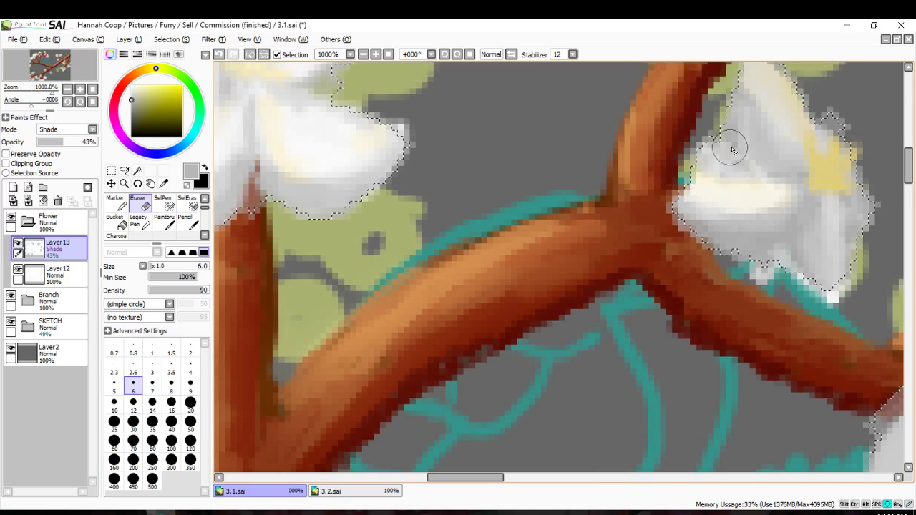
pyautogui.moveTo(783, 134)
pyautogui.mouseDown()
pyautogui.moveTo(785, 98)
pyautogui.moveTo(790, 115)
pyautogui.mouseUp()
pyautogui.scroll(2, 810, 168)
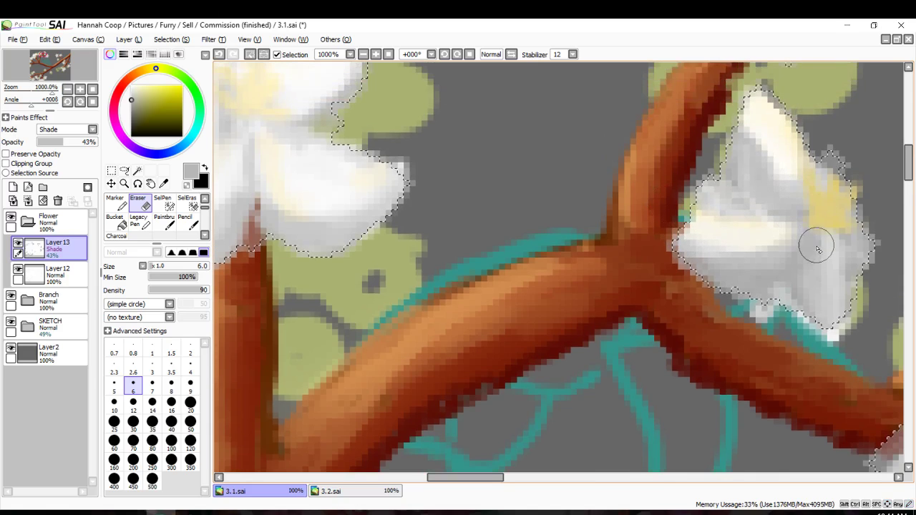
pyautogui.scroll(1, 811, 275)
pyautogui.moveTo(815, 245)
pyautogui.mouseDown()
pyautogui.moveTo(808, 305)
pyautogui.moveTo(817, 300)
pyautogui.moveTo(830, 341)
pyautogui.mouseUp()
# Erase the shading from the upper petals of the small cup-shaped blossom at the tip of the twig above.
pyautogui.press('Up')
pyautogui.press('Up')
pyautogui.press('Up')
pyautogui.press('Up')
pyautogui.press('Up')
pyautogui.press('Up')
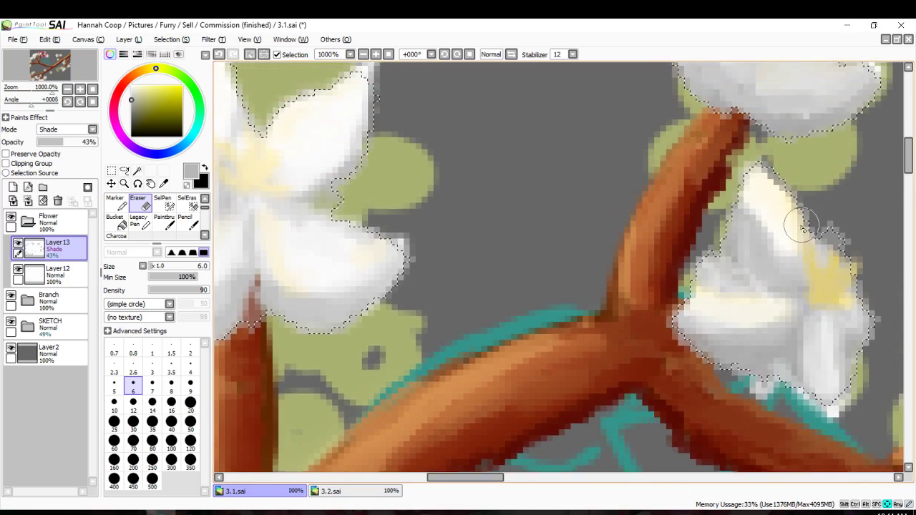
pyautogui.press('Up')
pyautogui.press('Up')
pyautogui.press('Up')
pyautogui.press('Up')
pyautogui.press('Up')
pyautogui.press('Up')
pyautogui.press('Up')
pyautogui.press('Up')
pyautogui.moveTo(830, 284); pyautogui.dragTo(785, 282)
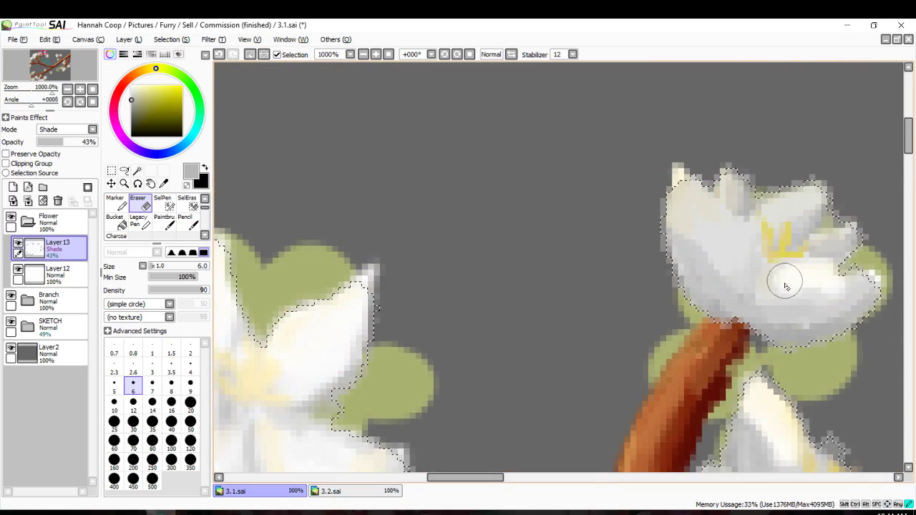
pyautogui.moveTo(852, 286)
pyautogui.mouseDown()
pyautogui.moveTo(776, 274)
pyautogui.moveTo(762, 226)
pyautogui.moveTo(795, 202)
pyautogui.moveTo(765, 231)
pyautogui.moveTo(849, 235)
pyautogui.mouseUp()
pyautogui.moveTo(739, 221)
pyautogui.mouseDown()
pyautogui.moveTo(766, 262)
pyautogui.moveTo(694, 199)
pyautogui.moveTo(737, 250)
pyautogui.moveTo(713, 226)
pyautogui.mouseUp()
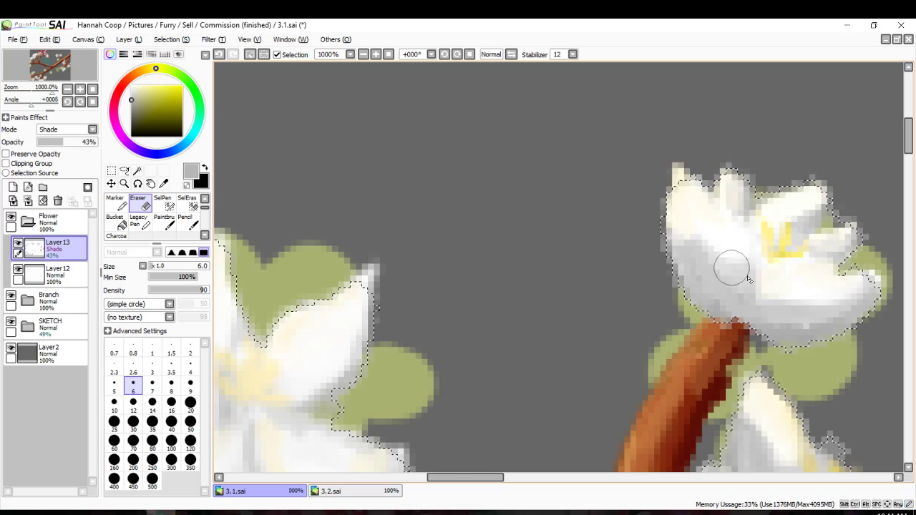
# Examine the blossom shading up close and across the whole illustration.
pyautogui.scroll(-7, 737, 304)
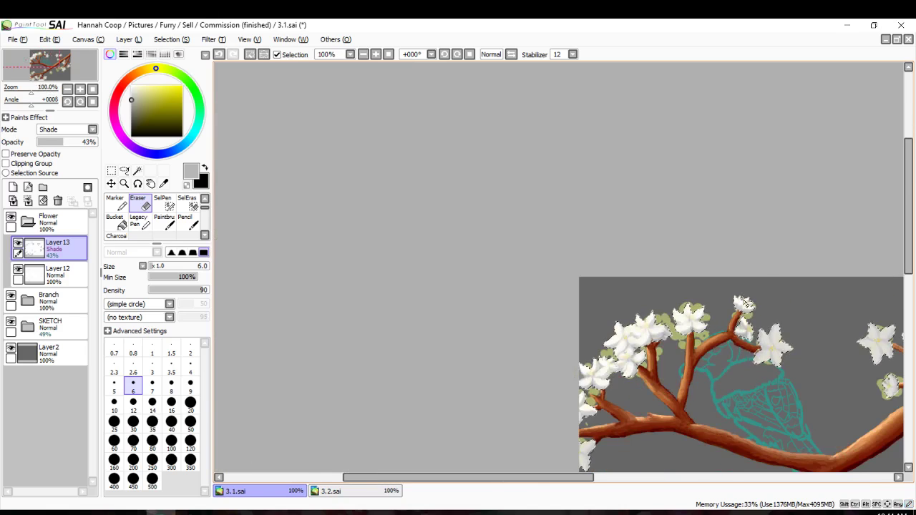
pyautogui.scroll(6, 744, 304)
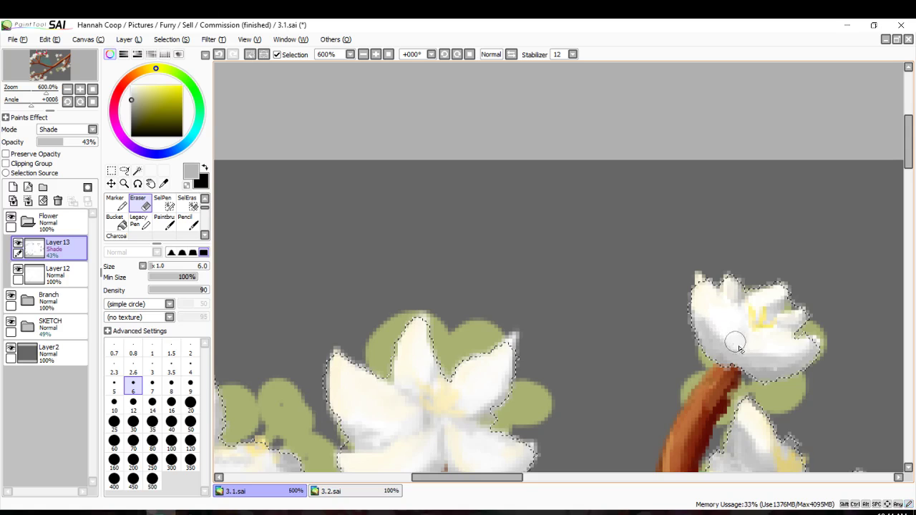
pyautogui.scroll(-6, 739, 349)
pyautogui.scroll(-2, 705, 413)
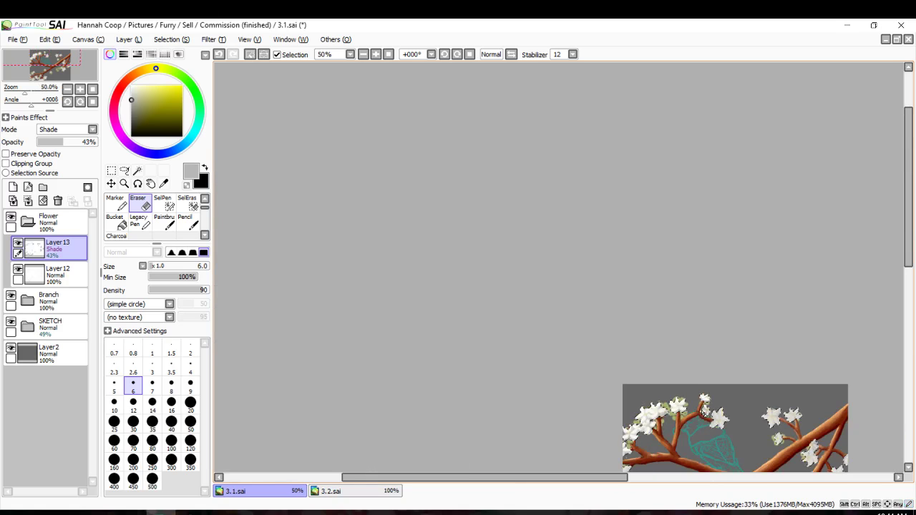
pyautogui.press('Down')
pyautogui.press('Down')
pyautogui.press('Down')
pyautogui.press('Down')
pyautogui.press('Down')
pyautogui.press('Down')
pyautogui.press('Down')
pyautogui.press('Down')
pyautogui.press('Down')
pyautogui.press('Down')
pyautogui.press('Right')
pyautogui.press('Right')
pyautogui.press('Right')
pyautogui.press('Right')
pyautogui.press('Right')
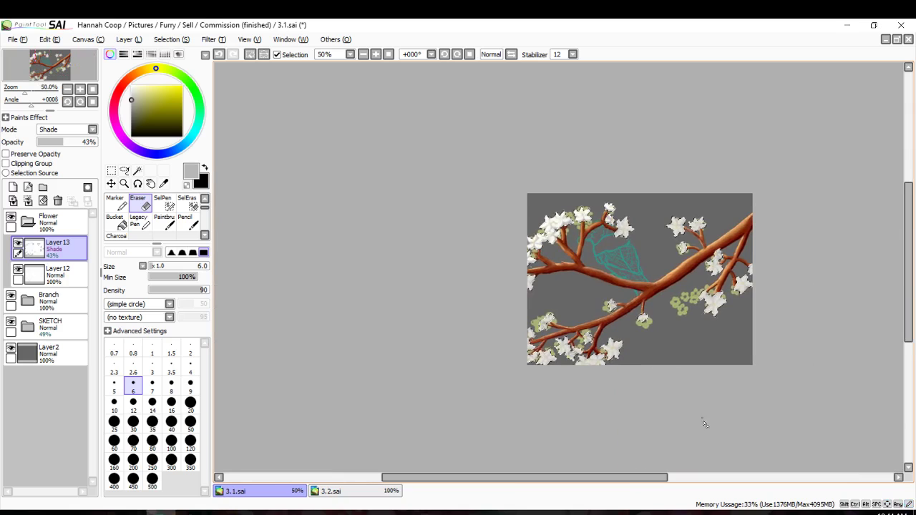
# Erase shading from the lit parts of all five petals of the star-shaped blossom on the upper-right twigs.
pyautogui.scroll(6, 644, 222)
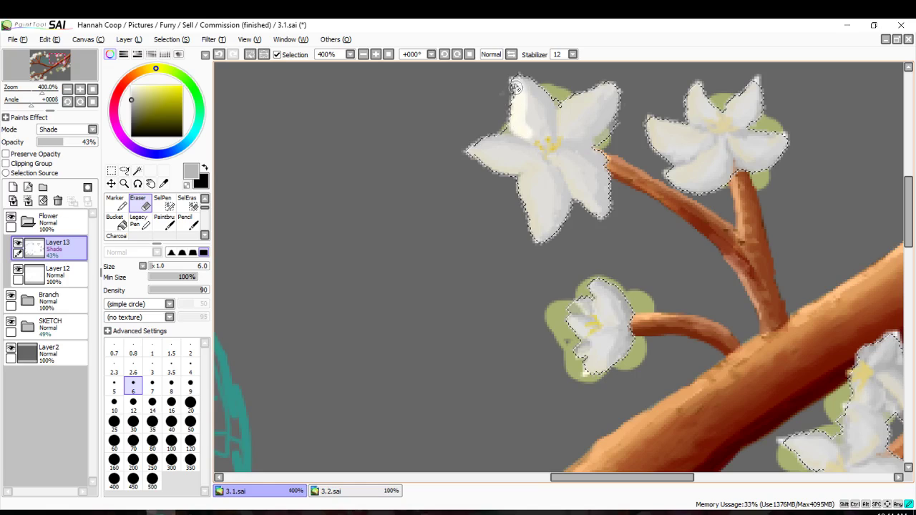
pyautogui.moveTo(525, 127)
pyautogui.mouseDown()
pyautogui.moveTo(563, 131)
pyautogui.moveTo(561, 139)
pyautogui.moveTo(559, 116)
pyautogui.mouseUp()
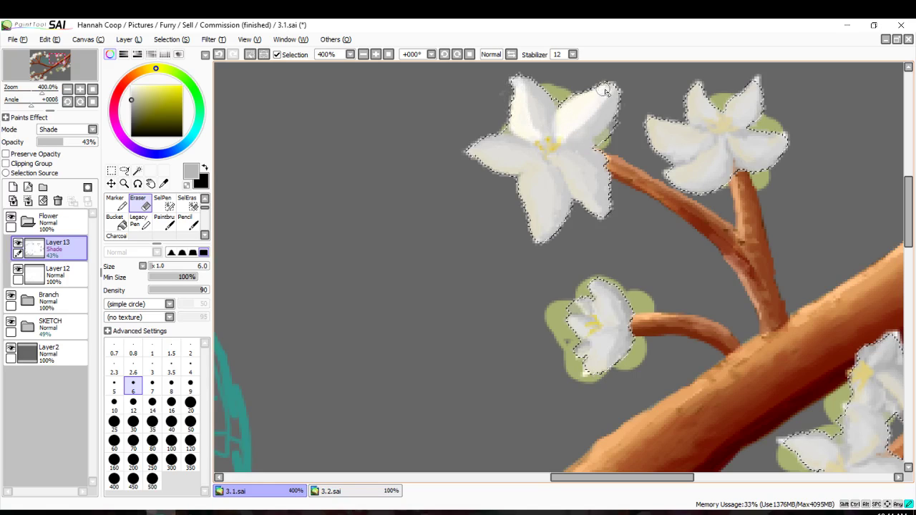
pyautogui.moveTo(569, 138); pyautogui.dragTo(516, 147)
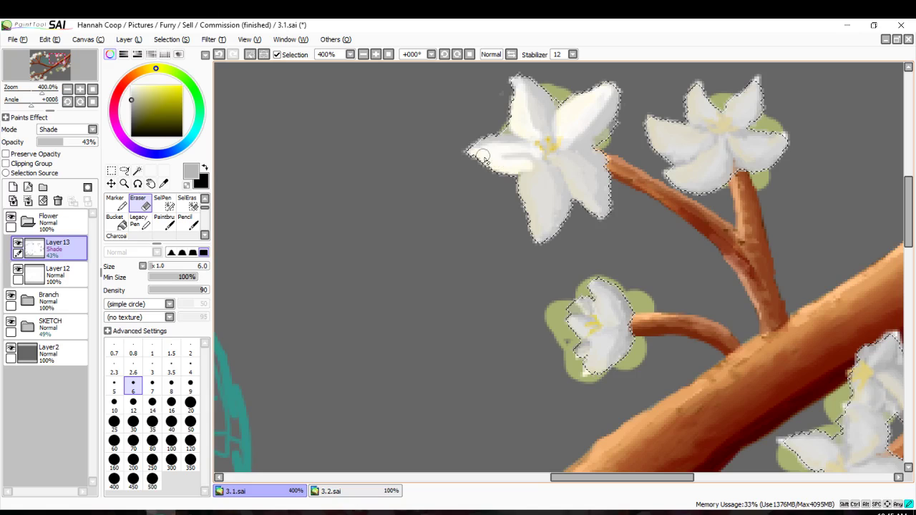
pyautogui.moveTo(520, 197)
pyautogui.mouseDown()
pyautogui.moveTo(534, 232)
pyautogui.moveTo(540, 172)
pyautogui.moveTo(529, 203)
pyautogui.moveTo(527, 191)
pyautogui.moveTo(564, 172)
pyautogui.moveTo(557, 166)
pyautogui.moveTo(596, 203)
pyautogui.mouseUp()
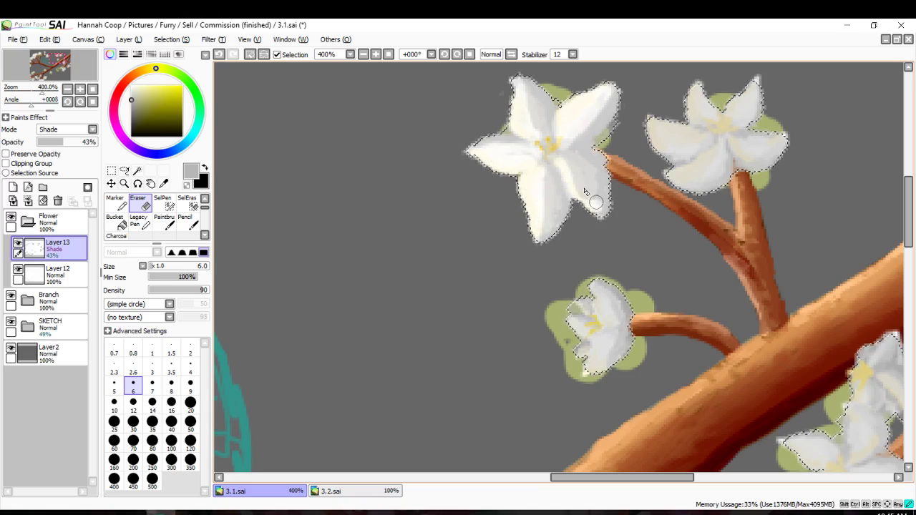
# Erase shading from the lit petals of the neighbouring blossom on the adjoining upper-right twig.
pyautogui.scroll(2, 697, 154)
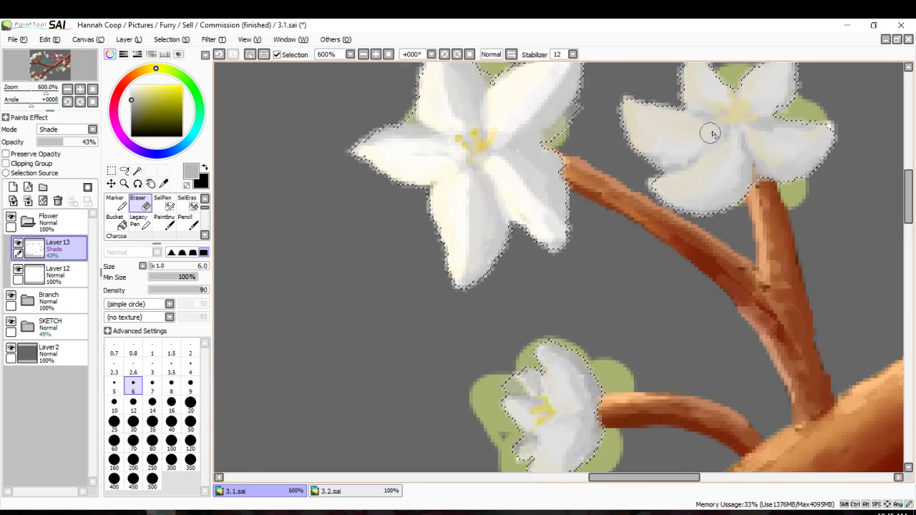
pyautogui.moveTo(651, 135); pyautogui.dragTo(701, 178)
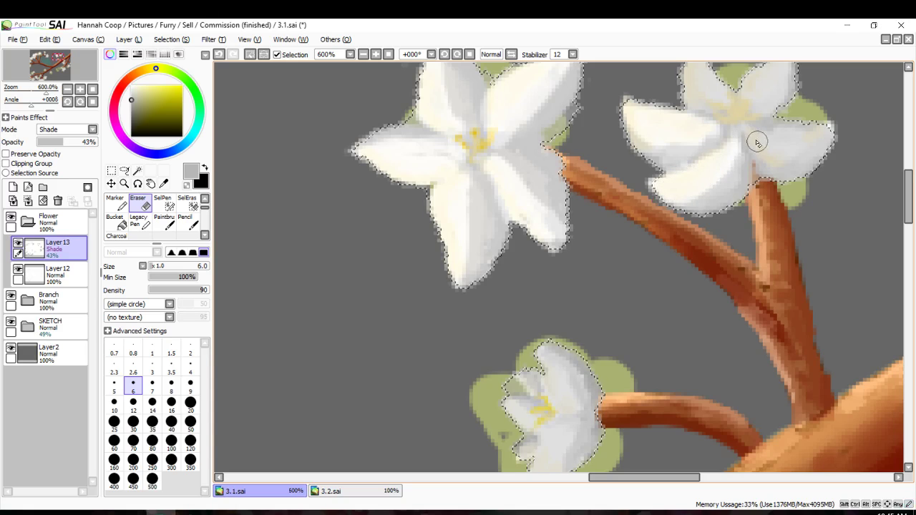
pyautogui.moveTo(820, 133); pyautogui.dragTo(789, 141)
pyautogui.scroll(2, 780, 118)
pyautogui.moveTo(783, 109)
pyautogui.mouseDown()
pyautogui.moveTo(740, 169)
pyautogui.moveTo(709, 153)
pyautogui.moveTo(698, 159)
pyautogui.moveTo(696, 112)
pyautogui.moveTo(710, 153)
pyautogui.moveTo(733, 169)
pyautogui.moveTo(726, 151)
pyautogui.moveTo(735, 179)
pyautogui.mouseUp()
# Erase shading from the inner petals of the small side-facing blossom on the short twig below.
pyautogui.scroll(-9, 609, 278)
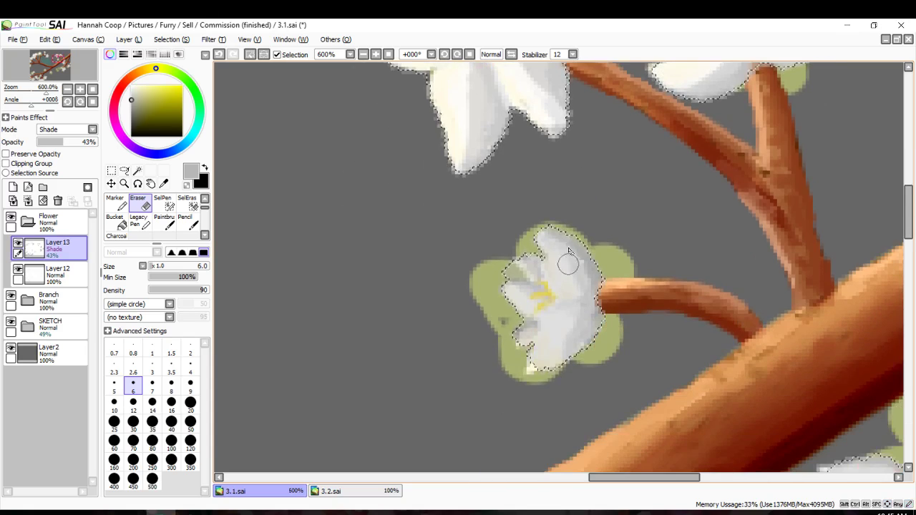
pyautogui.moveTo(540, 282)
pyautogui.mouseDown()
pyautogui.moveTo(523, 265)
pyautogui.moveTo(532, 277)
pyautogui.moveTo(542, 271)
pyautogui.moveTo(550, 292)
pyautogui.moveTo(507, 331)
pyautogui.moveTo(516, 346)
pyautogui.moveTo(544, 339)
pyautogui.mouseUp()
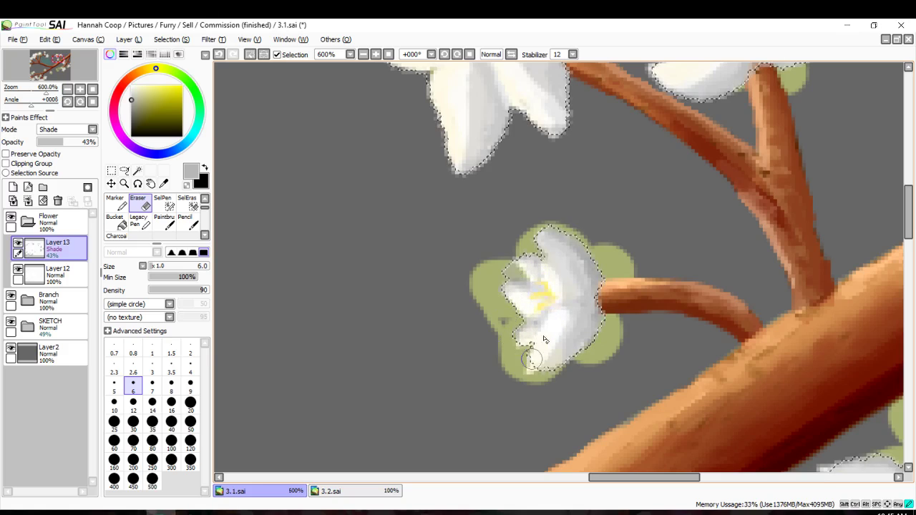
pyautogui.moveTo(560, 279); pyautogui.dragTo(557, 332)
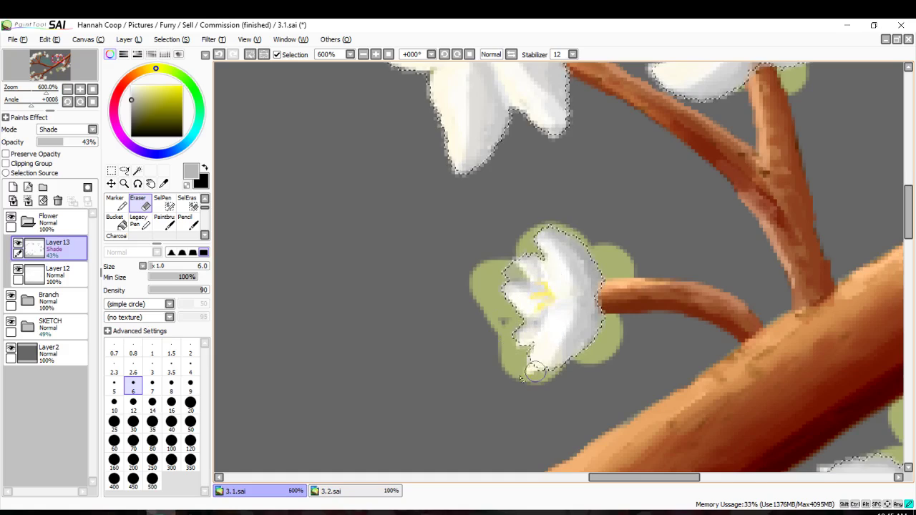
# Erase shading from the lit petals of the upper blossom in the overlapping pair beneath the thick right-hand branch.
pyautogui.press('Down')
pyautogui.press('Right')
pyautogui.scroll(-5, 536, 343)
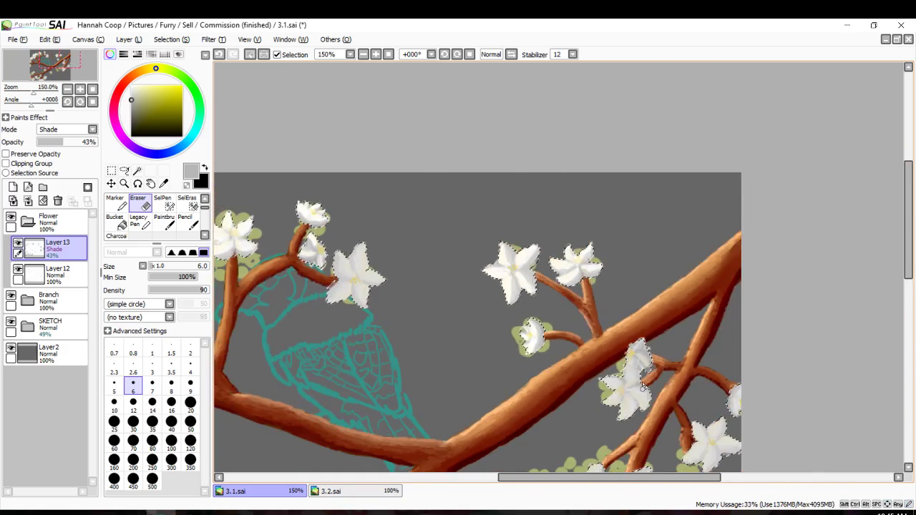
pyautogui.scroll(7, 646, 356)
pyautogui.moveTo(549, 247)
pyautogui.mouseDown()
pyautogui.moveTo(557, 297)
pyautogui.moveTo(552, 268)
pyautogui.moveTo(573, 249)
pyautogui.mouseUp()
pyautogui.moveTo(573, 296)
pyautogui.mouseDown()
pyautogui.moveTo(589, 339)
pyautogui.moveTo(562, 351)
pyautogui.mouseUp()
pyautogui.scroll(-5, 558, 221)
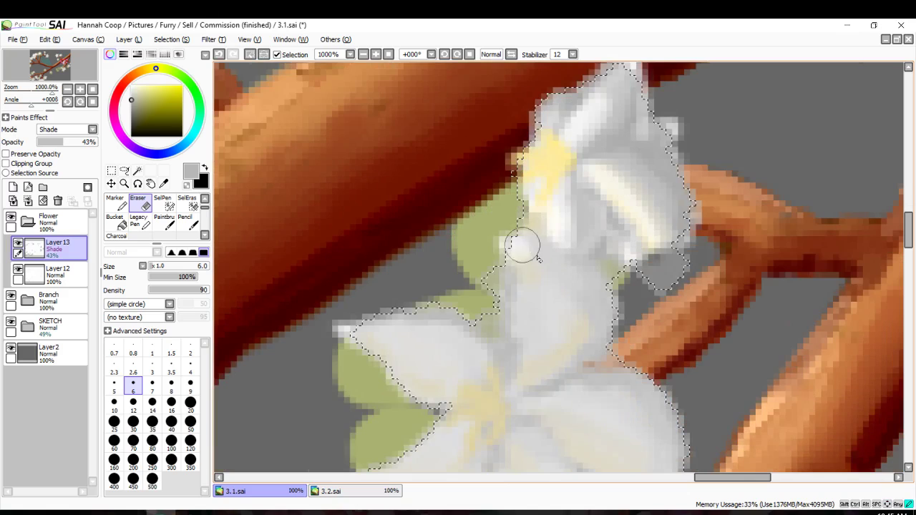
# Erase shading from the lit parts of all five petals of the lower blossom in the overlapping pair.
pyautogui.moveTo(523, 246)
pyautogui.mouseDown()
pyautogui.moveTo(535, 351)
pyautogui.moveTo(514, 275)
pyautogui.moveTo(528, 364)
pyautogui.moveTo(551, 323)
pyautogui.moveTo(510, 388)
pyautogui.moveTo(506, 381)
pyautogui.moveTo(540, 326)
pyautogui.moveTo(533, 315)
pyautogui.moveTo(596, 357)
pyautogui.moveTo(611, 386)
pyautogui.moveTo(604, 365)
pyautogui.moveTo(634, 447)
pyautogui.mouseUp()
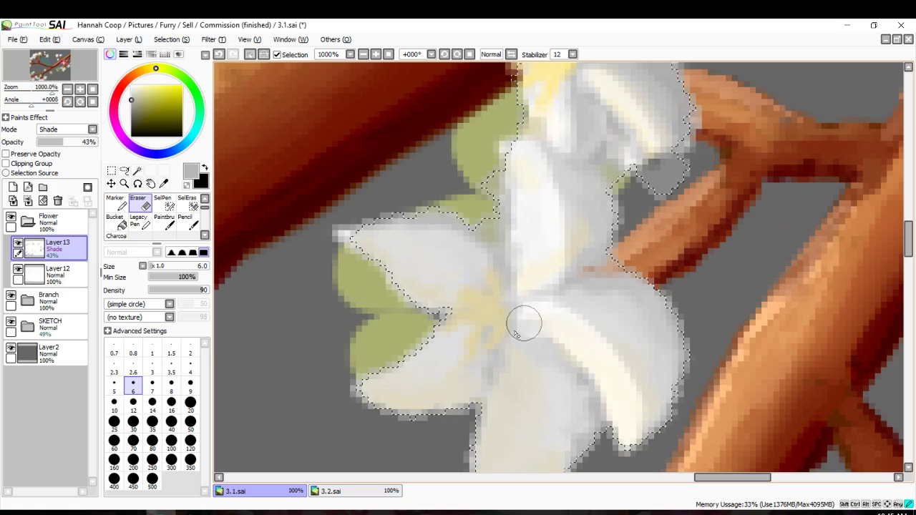
pyautogui.moveTo(517, 331)
pyautogui.mouseDown()
pyautogui.moveTo(520, 401)
pyautogui.moveTo(486, 458)
pyautogui.mouseUp()
pyautogui.press('Down')
pyautogui.press('Down')
pyautogui.press('Down')
pyautogui.moveTo(512, 330); pyautogui.dragTo(475, 429)
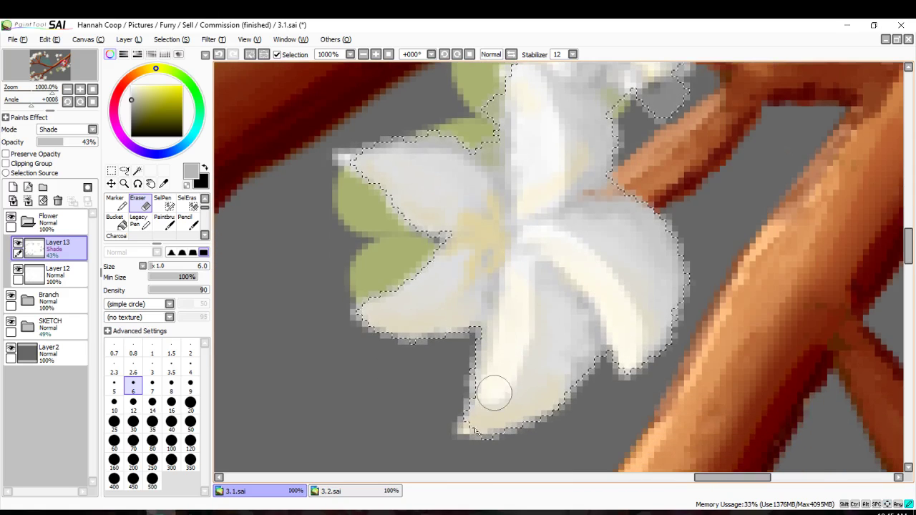
pyautogui.moveTo(494, 393)
pyautogui.mouseDown()
pyautogui.moveTo(511, 395)
pyautogui.moveTo(501, 323)
pyautogui.moveTo(470, 242)
pyautogui.moveTo(499, 230)
pyautogui.moveTo(487, 225)
pyautogui.moveTo(474, 253)
pyautogui.moveTo(374, 303)
pyautogui.moveTo(454, 306)
pyautogui.mouseUp()
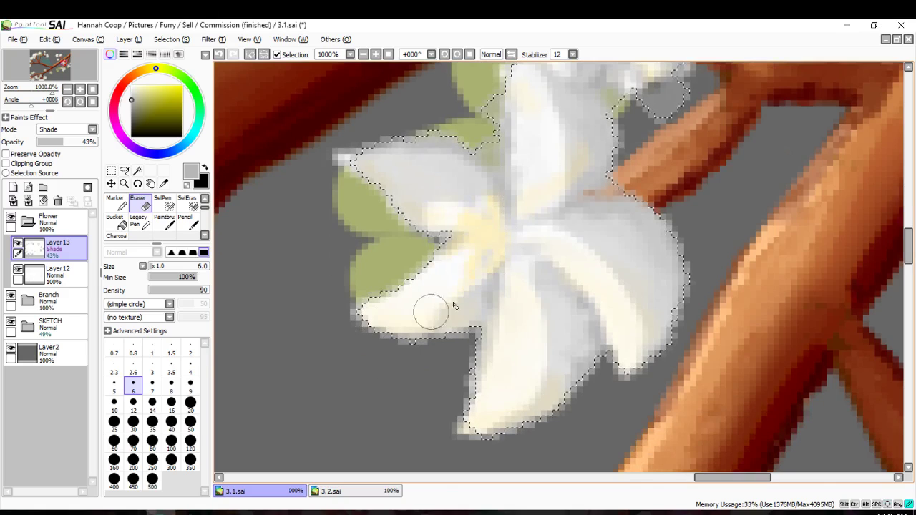
pyautogui.moveTo(442, 238)
pyautogui.mouseDown()
pyautogui.moveTo(408, 200)
pyautogui.moveTo(427, 211)
pyautogui.moveTo(425, 220)
pyautogui.moveTo(378, 190)
pyautogui.mouseUp()
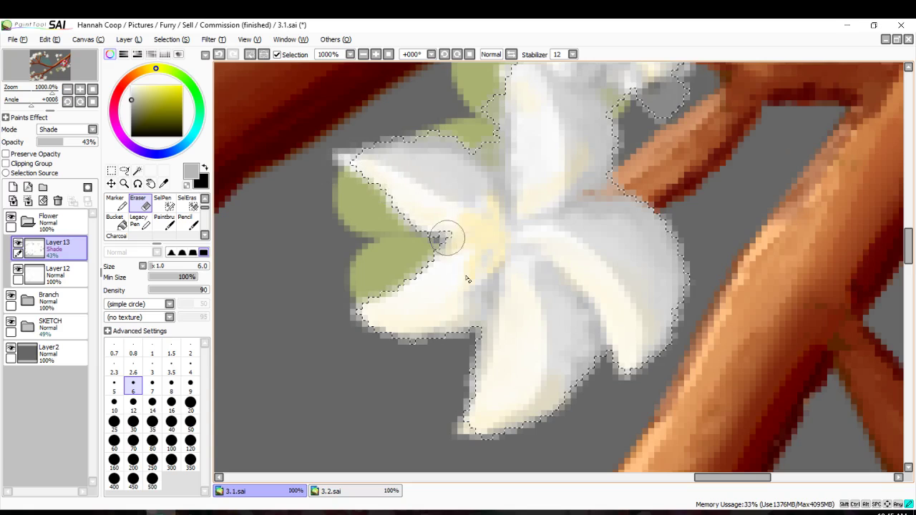
# Erase shading from the lit petals of the cropped blossom at the canvas's right edge, redoing the first stroke.
pyautogui.scroll(-1, 412, 304)
pyautogui.scroll(-6, 426, 286)
pyautogui.scroll(7, 542, 306)
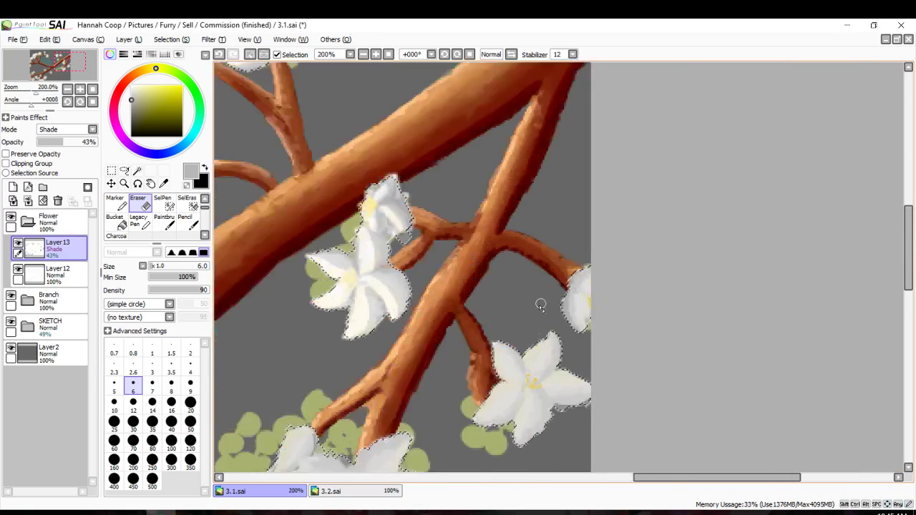
pyautogui.moveTo(665, 289); pyautogui.dragTo(690, 292)
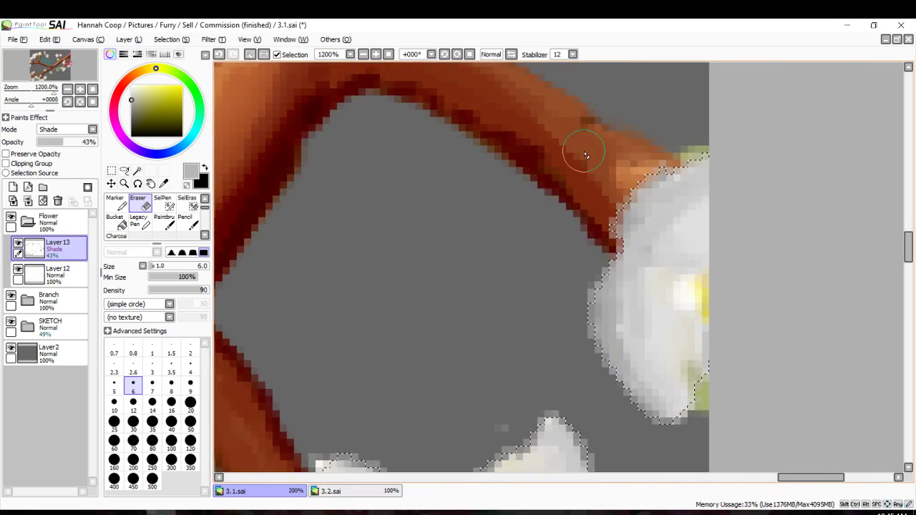
pyautogui.hotkey('ctrl', 'z')
pyautogui.moveTo(726, 224)
pyautogui.mouseDown()
pyautogui.moveTo(639, 224)
pyautogui.moveTo(620, 236)
pyautogui.moveTo(611, 291)
pyautogui.moveTo(624, 265)
pyautogui.mouseUp()
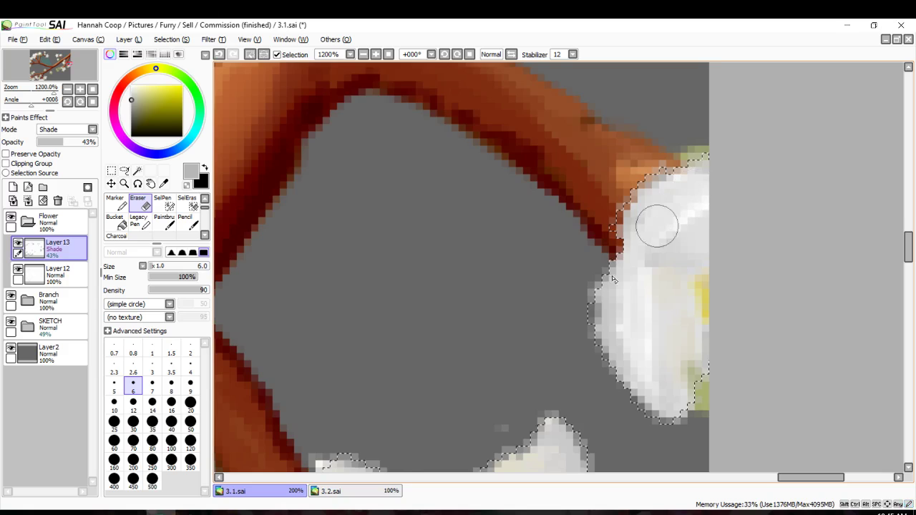
# Erase shading from the lit parts of the upper petals of the star-shaped blossom on the twig below.
pyautogui.press('Down')
pyautogui.press('Down')
pyautogui.press('Down')
pyautogui.press('Down')
pyautogui.press('Down')
pyautogui.press('Down')
pyautogui.press('Down')
pyautogui.press('Down')
pyautogui.press('Down')
pyautogui.press('Down')
pyautogui.press('Down')
pyautogui.press('Down')
pyautogui.press('Left')
pyautogui.press('Left')
pyautogui.press('Left')
pyautogui.press('Left')
pyautogui.moveTo(619, 214)
pyautogui.mouseDown()
pyautogui.moveTo(570, 279)
pyautogui.moveTo(524, 319)
pyautogui.moveTo(544, 274)
pyautogui.moveTo(540, 309)
pyautogui.moveTo(499, 363)
pyautogui.moveTo(475, 360)
pyautogui.moveTo(474, 390)
pyautogui.moveTo(411, 269)
pyautogui.moveTo(417, 327)
pyautogui.moveTo(441, 356)
pyautogui.moveTo(536, 412)
pyautogui.moveTo(496, 415)
pyautogui.mouseUp()
pyautogui.scroll(-5, 440, 374)
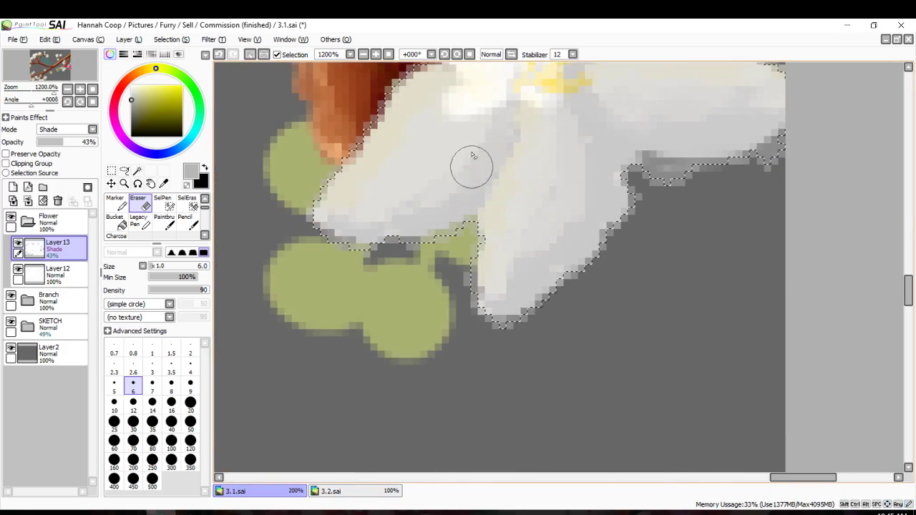
# Erase shading from the lit parts of the same blossom's two lower petals and its right petal.
pyautogui.press('Up')
pyautogui.moveTo(475, 109)
pyautogui.mouseDown()
pyautogui.moveTo(349, 236)
pyautogui.moveTo(342, 215)
pyautogui.mouseUp()
pyautogui.press('Up')
pyautogui.press('Up')
pyautogui.press('Up')
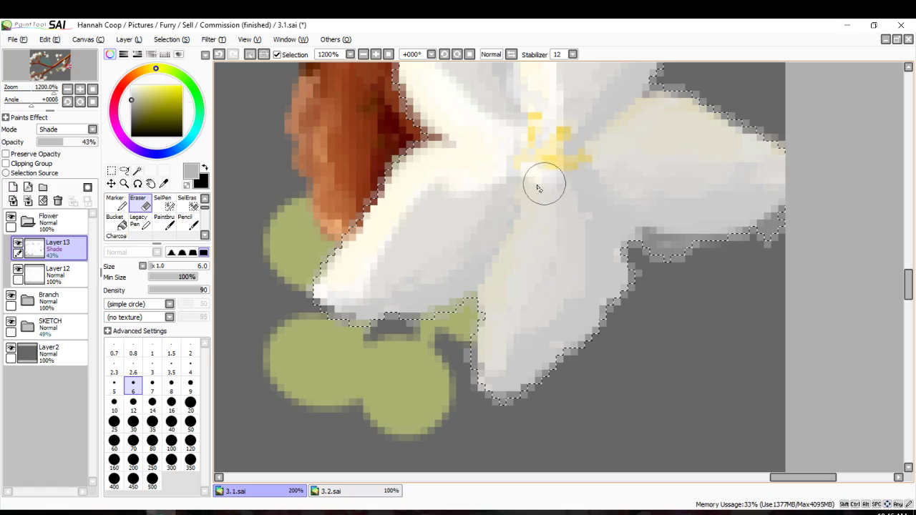
pyautogui.moveTo(538, 188)
pyautogui.mouseDown()
pyautogui.moveTo(513, 267)
pyautogui.moveTo(504, 404)
pyautogui.mouseUp()
pyautogui.scroll(2, 587, 206)
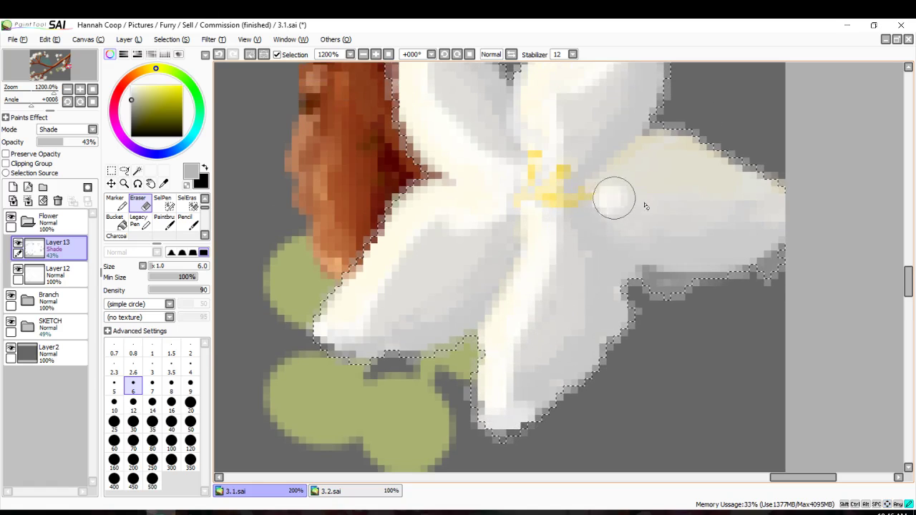
pyautogui.moveTo(644, 206)
pyautogui.mouseDown()
pyautogui.moveTo(710, 194)
pyautogui.moveTo(588, 210)
pyautogui.moveTo(732, 191)
pyautogui.moveTo(614, 183)
pyautogui.moveTo(762, 209)
pyautogui.mouseUp()
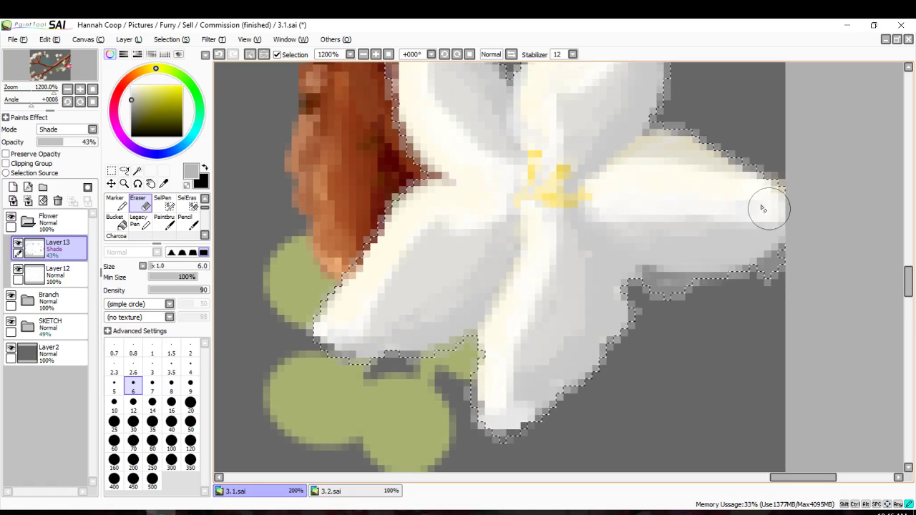
# Refine the erased highlight along the lower-left petal of the star-shaped blossom near the right edge.
pyautogui.scroll(1, 644, 207)
pyautogui.scroll(-3, 438, 247)
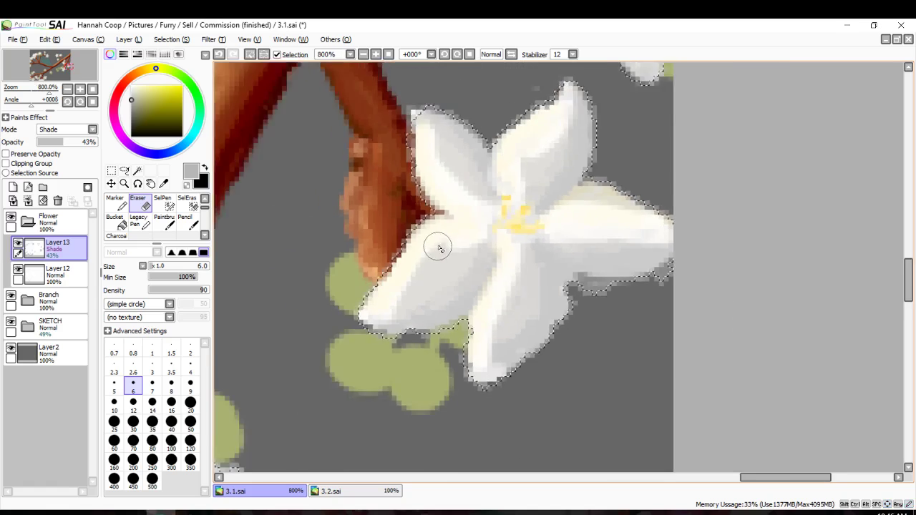
pyautogui.scroll(3, 443, 246)
pyautogui.moveTo(473, 239); pyautogui.dragTo(336, 342)
pyautogui.scroll(-6, 336, 344)
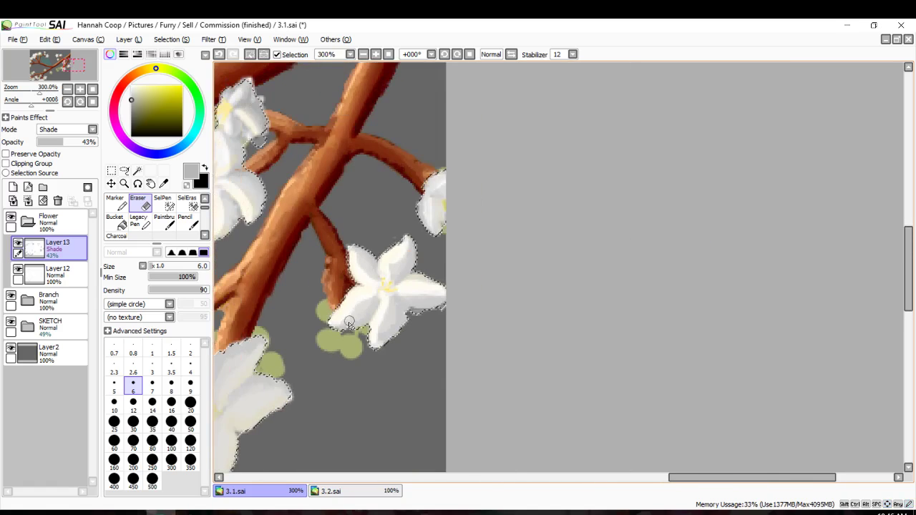
# Erase shading from the lit parts of the large blossom's petals at the end of the lower-right branch.
pyautogui.scroll(1, 380, 335)
pyautogui.scroll(5, 380, 335)
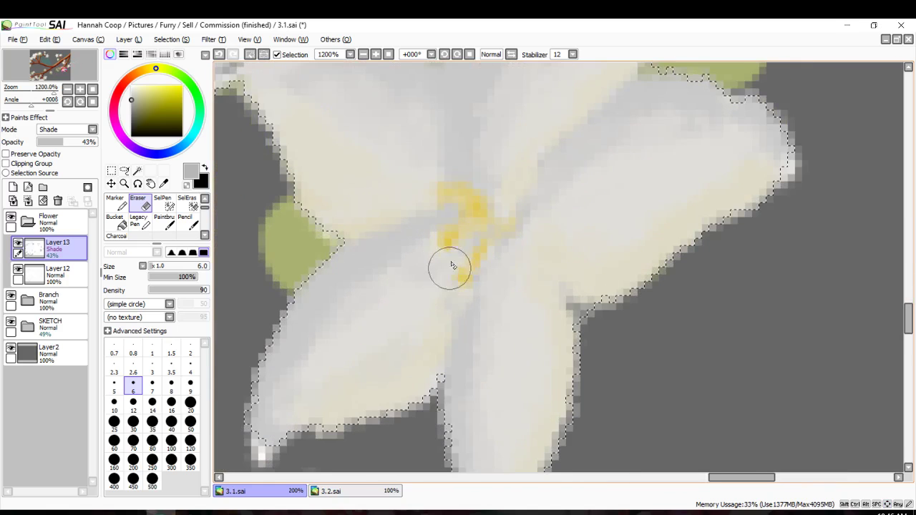
pyautogui.moveTo(450, 266)
pyautogui.mouseDown()
pyautogui.moveTo(294, 411)
pyautogui.moveTo(464, 445)
pyautogui.moveTo(475, 409)
pyautogui.moveTo(503, 426)
pyautogui.mouseUp()
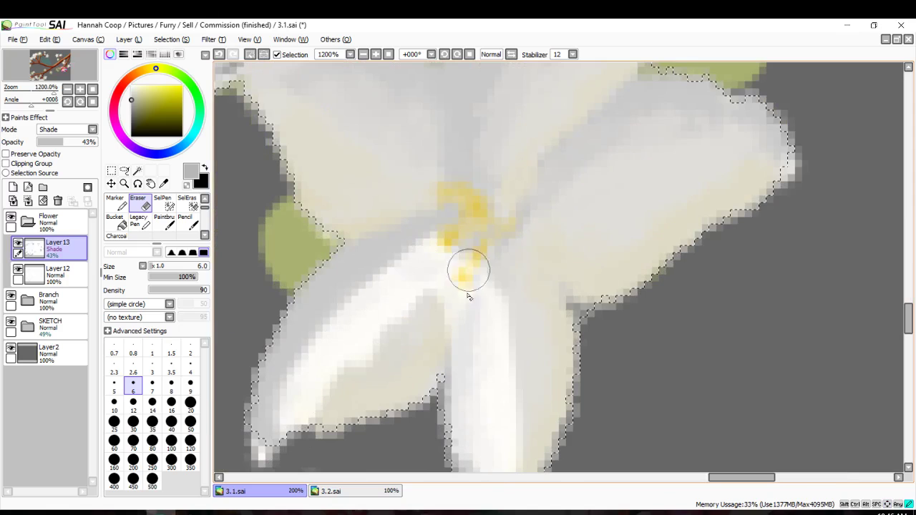
pyautogui.scroll(1, 501, 286)
pyautogui.moveTo(583, 227)
pyautogui.mouseDown()
pyautogui.moveTo(711, 187)
pyautogui.moveTo(772, 190)
pyautogui.moveTo(536, 265)
pyautogui.moveTo(479, 300)
pyautogui.mouseUp()
pyautogui.scroll(2, 577, 210)
pyautogui.moveTo(473, 350)
pyautogui.mouseDown()
pyautogui.moveTo(470, 337)
pyautogui.moveTo(536, 219)
pyautogui.moveTo(609, 149)
pyautogui.moveTo(605, 119)
pyautogui.moveTo(483, 302)
pyautogui.mouseUp()
pyautogui.scroll(1, 470, 343)
pyautogui.moveTo(423, 331)
pyautogui.mouseDown()
pyautogui.moveTo(236, 190)
pyautogui.moveTo(358, 329)
pyautogui.moveTo(404, 319)
pyautogui.moveTo(324, 243)
pyautogui.moveTo(415, 378)
pyautogui.moveTo(388, 379)
pyautogui.mouseUp()
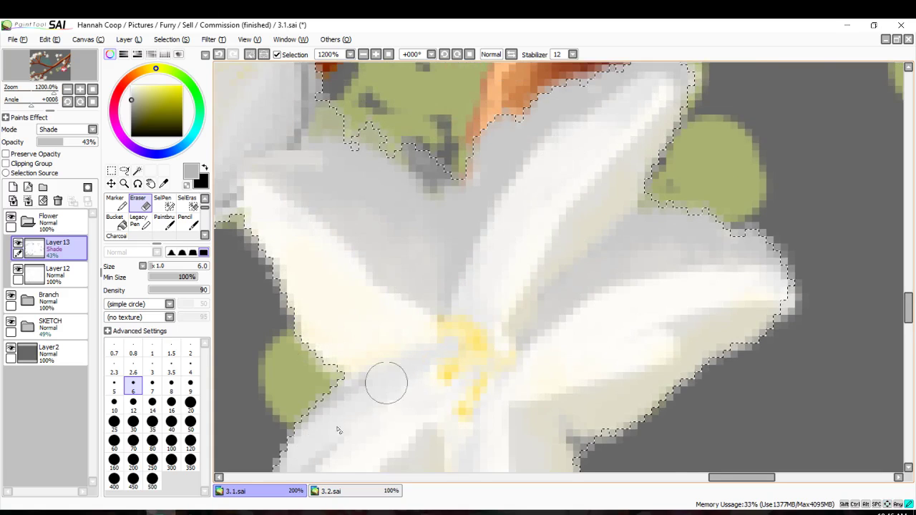
# Erase shading from the lit petals of the small side-facing blossom beside the large lower-right one.
pyautogui.scroll(-3, 390, 400)
pyautogui.scroll(4, 333, 356)
pyautogui.moveTo(327, 262)
pyautogui.mouseDown()
pyautogui.moveTo(256, 340)
pyautogui.moveTo(260, 299)
pyautogui.moveTo(243, 369)
pyautogui.mouseUp()
pyautogui.scroll(-4, 316, 203)
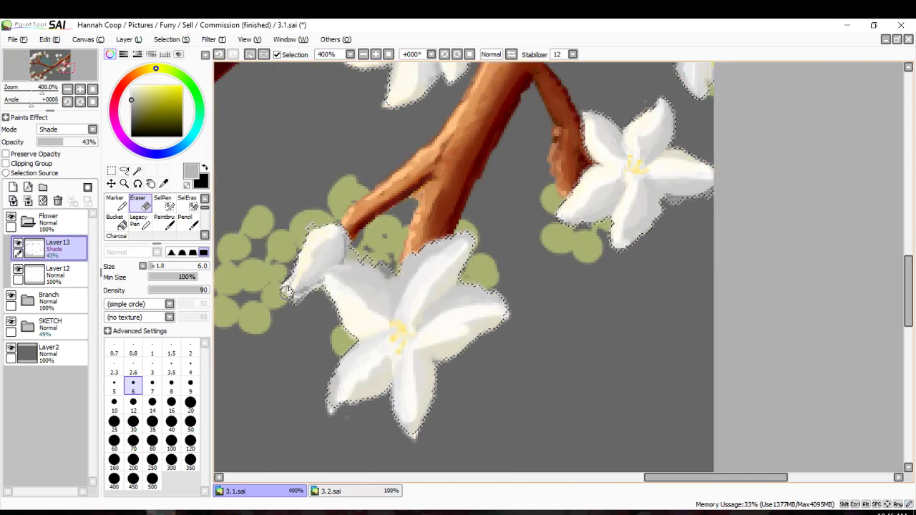
pyautogui.moveTo(323, 245); pyautogui.dragTo(310, 260)
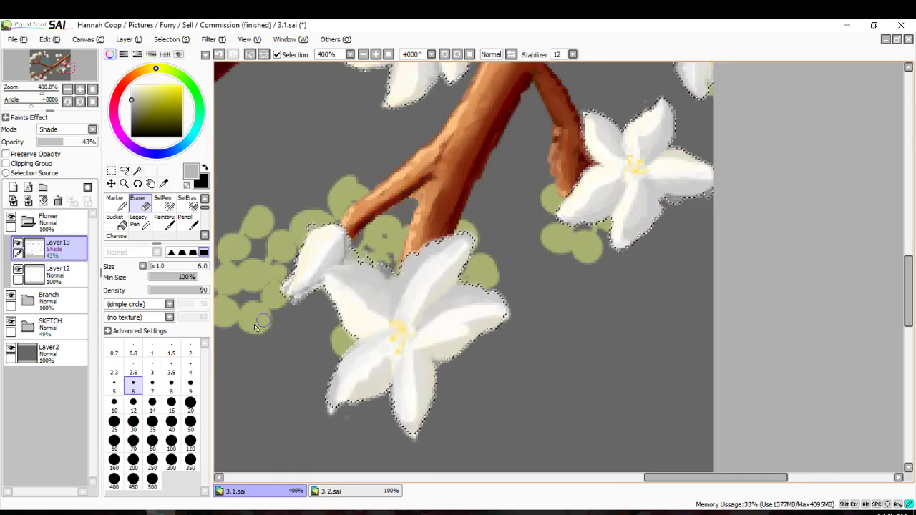
# Erase shading from the lit parts of all five petals of the star-shaped blossom above the sketched bird.
pyautogui.scroll(-4, 256, 327)
pyautogui.moveTo(290, 316)
pyautogui.mouseDown()
pyautogui.moveTo(558, 316)
pyautogui.moveTo(596, 297)
pyautogui.mouseUp()
pyautogui.scroll(7, 406, 148)
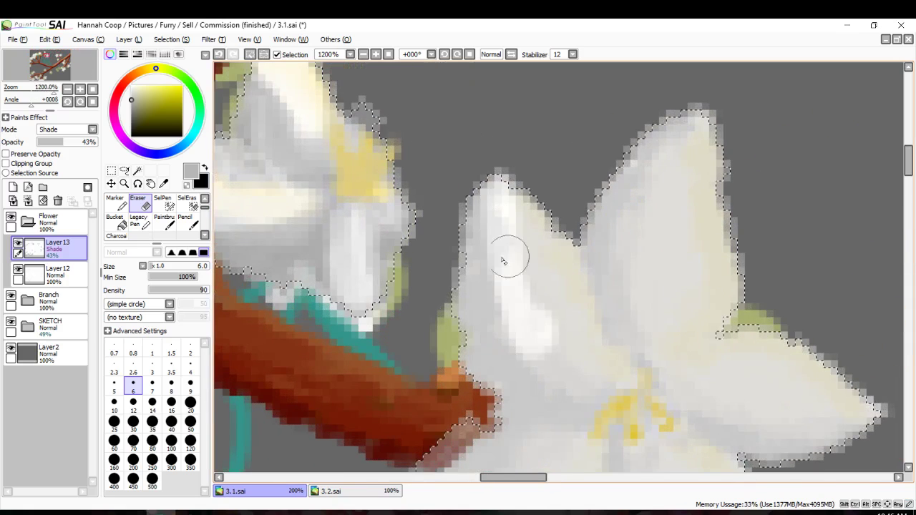
pyautogui.moveTo(504, 262)
pyautogui.mouseDown()
pyautogui.moveTo(615, 365)
pyautogui.moveTo(634, 399)
pyautogui.moveTo(624, 428)
pyautogui.moveTo(644, 406)
pyautogui.moveTo(671, 157)
pyautogui.moveTo(698, 131)
pyautogui.mouseUp()
pyautogui.moveTo(691, 318); pyautogui.dragTo(694, 130)
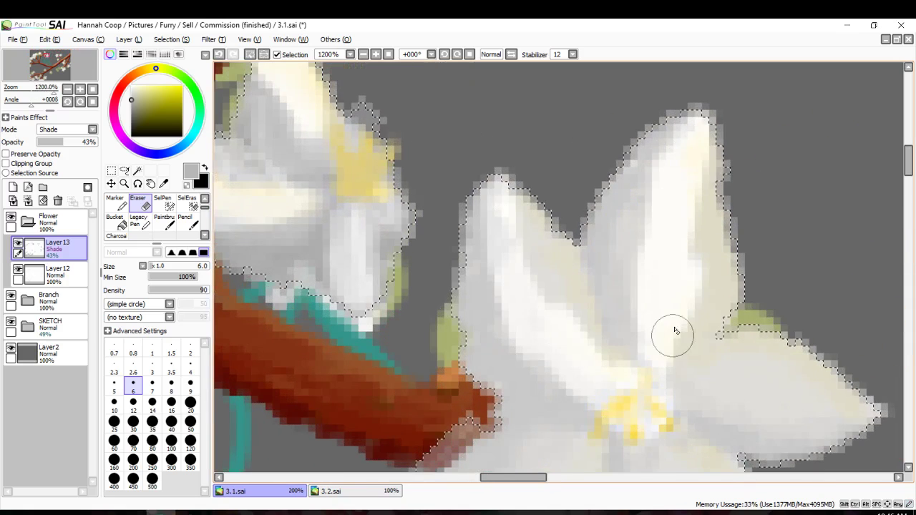
pyautogui.moveTo(674, 337)
pyautogui.mouseDown()
pyautogui.moveTo(672, 262)
pyautogui.moveTo(670, 285)
pyautogui.moveTo(806, 277)
pyautogui.mouseUp()
pyautogui.moveTo(734, 298)
pyautogui.mouseDown()
pyautogui.moveTo(756, 266)
pyautogui.moveTo(880, 315)
pyautogui.mouseUp()
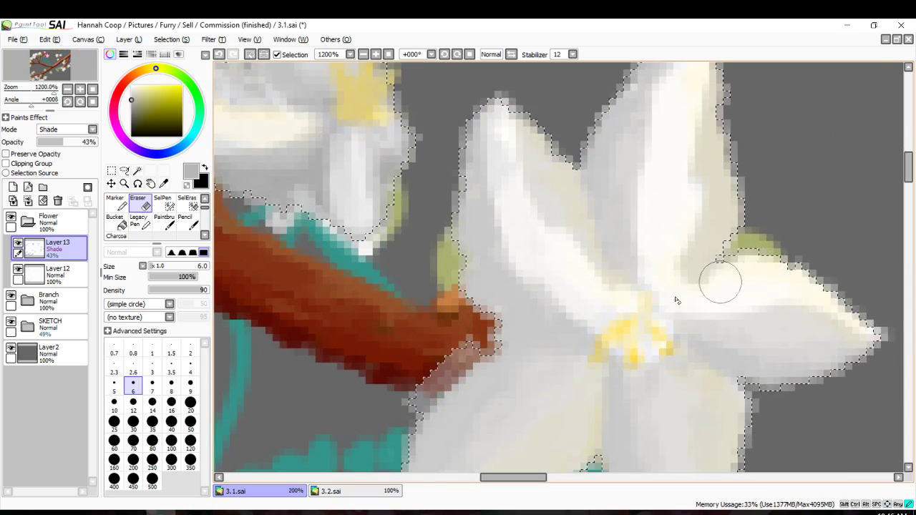
pyautogui.scroll(-4, 654, 354)
pyautogui.moveTo(672, 229)
pyautogui.mouseDown()
pyautogui.moveTo(511, 261)
pyautogui.moveTo(545, 221)
pyautogui.moveTo(507, 279)
pyautogui.moveTo(433, 353)
pyautogui.moveTo(591, 210)
pyautogui.moveTo(675, 223)
pyautogui.moveTo(726, 384)
pyautogui.mouseUp()
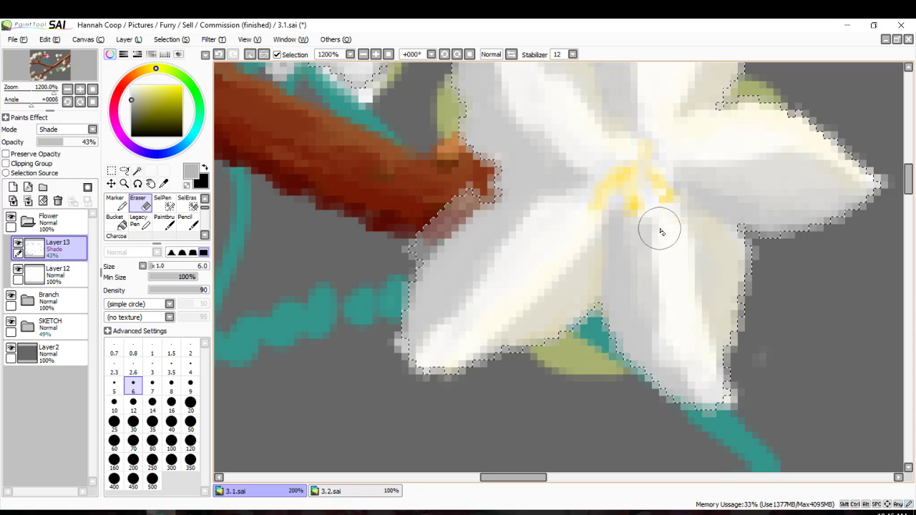
# Soften the remaining shading on the petals of the blossom above the bird with further eraser strokes.
pyautogui.scroll(-3, 566, 351)
pyautogui.scroll(1, 576, 338)
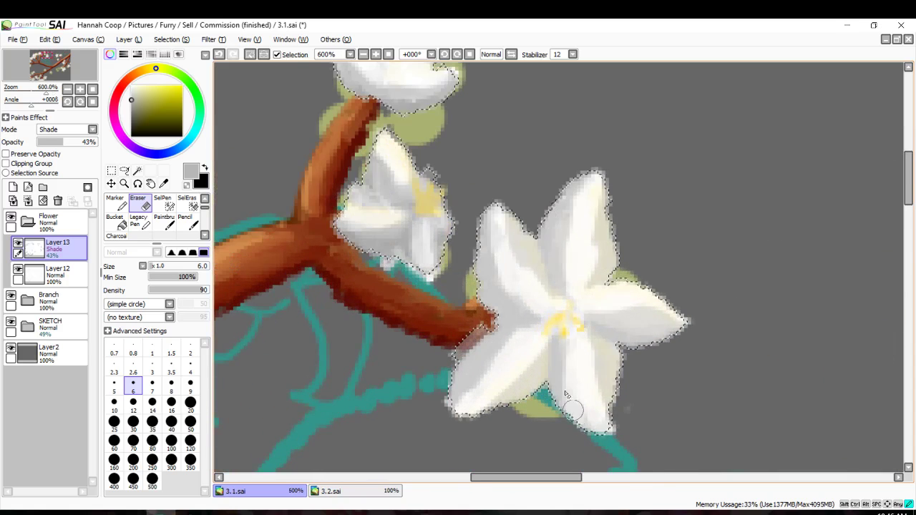
pyautogui.moveTo(557, 388); pyautogui.dragTo(461, 412)
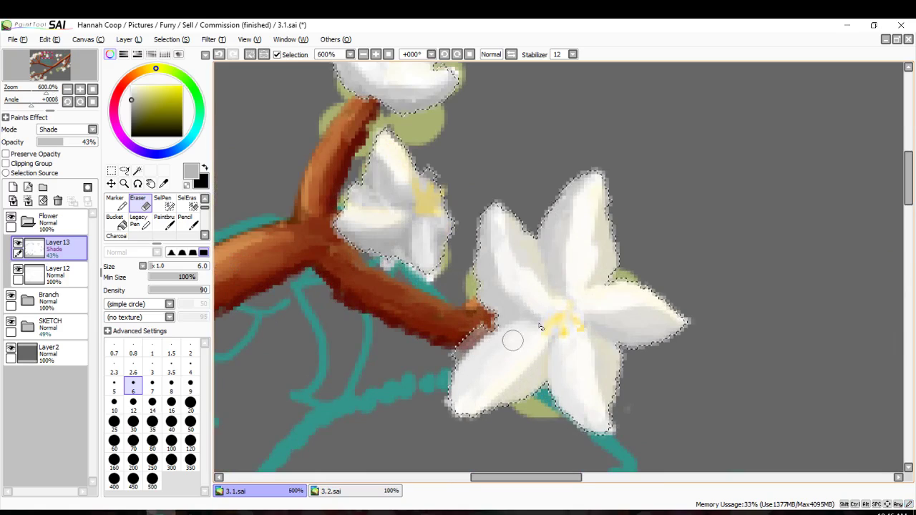
pyautogui.moveTo(490, 231)
pyautogui.mouseDown()
pyautogui.moveTo(551, 245)
pyautogui.moveTo(580, 191)
pyautogui.moveTo(562, 302)
pyautogui.mouseUp()
pyautogui.moveTo(554, 266)
pyautogui.mouseDown()
pyautogui.moveTo(577, 299)
pyautogui.moveTo(652, 311)
pyautogui.mouseUp()
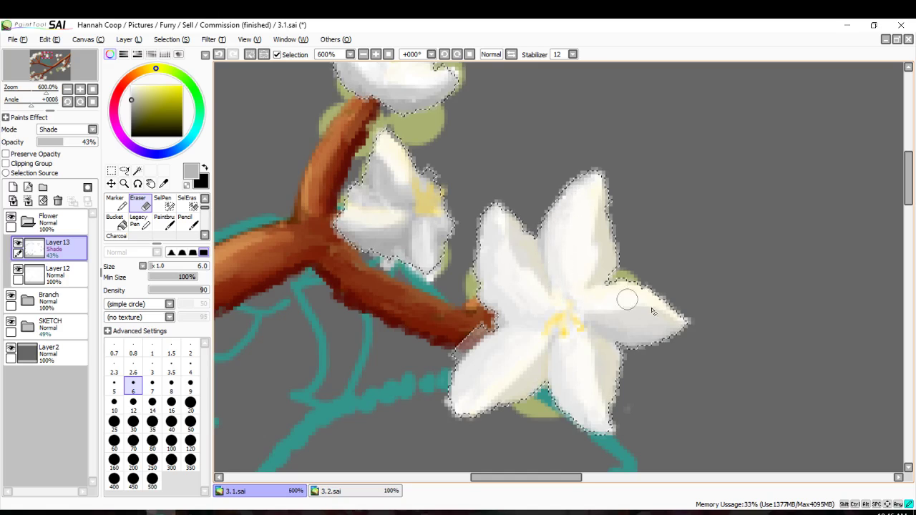
# Erase shading from the lit lower petal of the cropped blossom at the left edge, beneath the main branch.
pyautogui.scroll(-5, 568, 330)
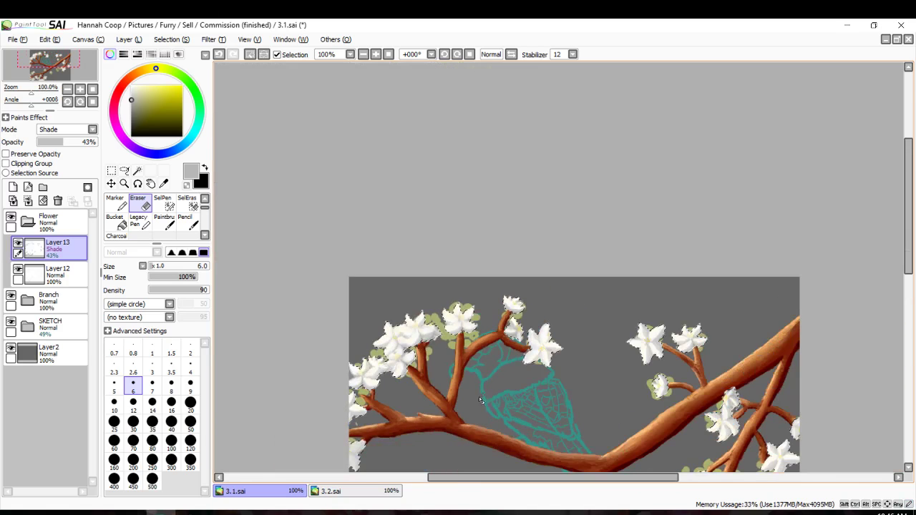
pyautogui.press('Down')
pyautogui.press('Down')
pyautogui.press('Down')
pyautogui.press('Down')
pyautogui.press('Down')
pyautogui.press('Down')
pyautogui.press('Down')
pyautogui.press('Down')
pyautogui.press('Down')
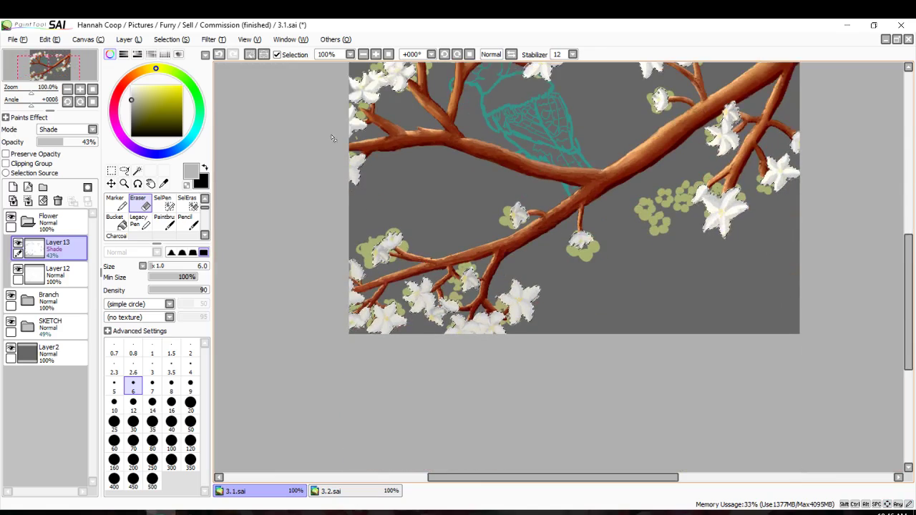
pyautogui.scroll(4, 359, 162)
pyautogui.scroll(-6, 518, 329)
pyautogui.scroll(7, 515, 325)
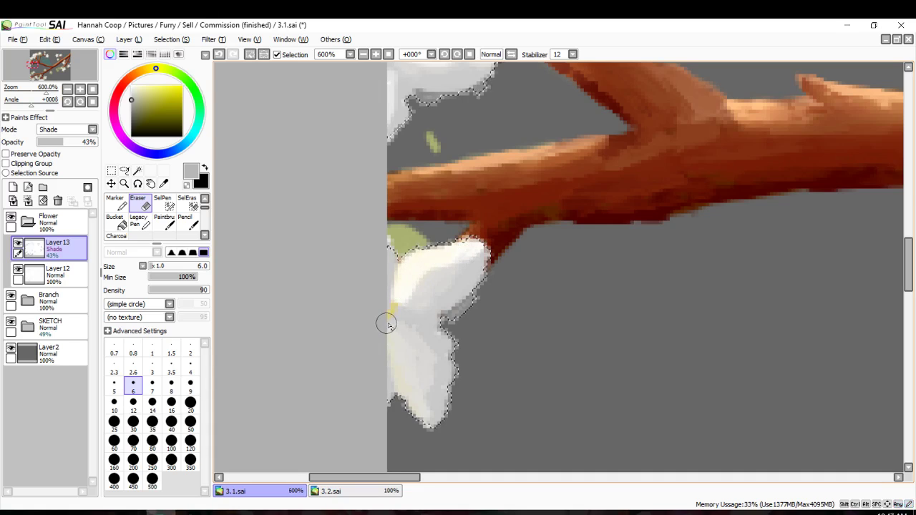
pyautogui.moveTo(387, 326); pyautogui.dragTo(415, 400)
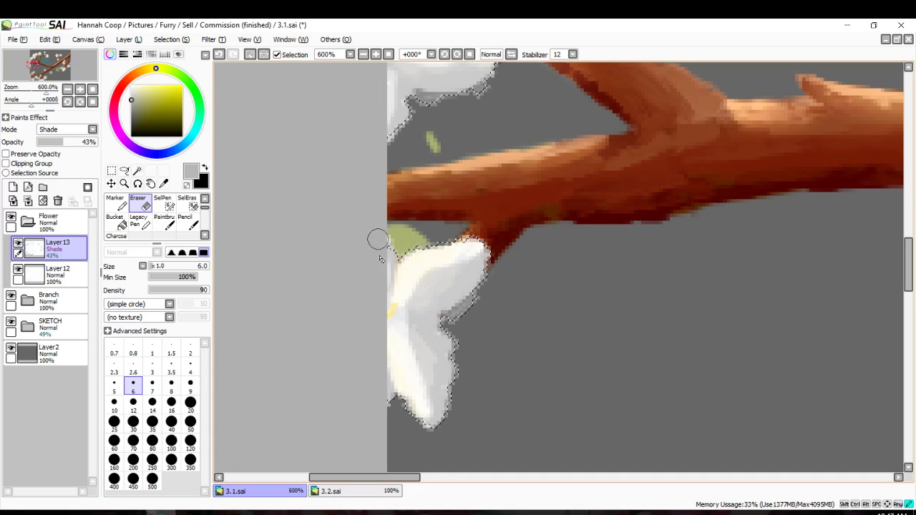
pyautogui.scroll(-6, 379, 258)
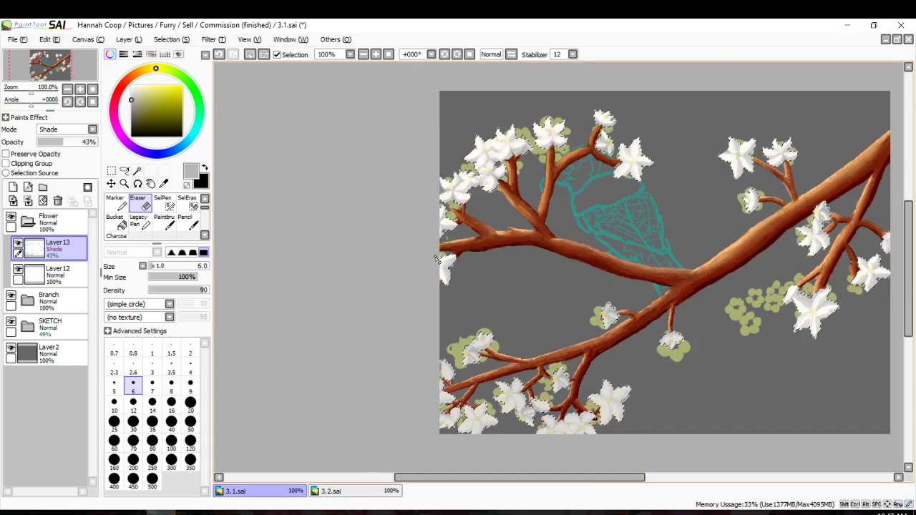
# Clear the blossom selection and inspect the shaded blossoms around the sketched bird.
pyautogui.scroll(-1, 522, 280)
pyautogui.scroll(3, 614, 177)
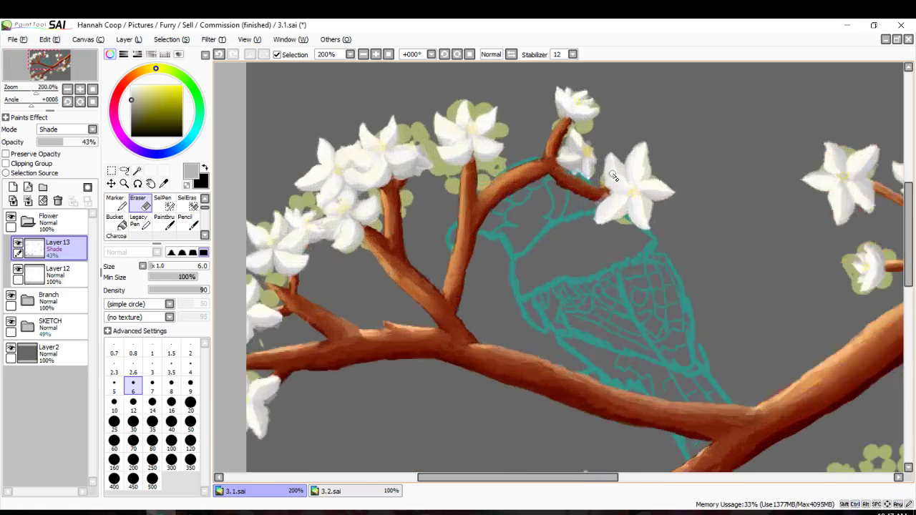
pyautogui.scroll(3, 613, 176)
pyautogui.scroll(-4, 613, 176)
pyautogui.scroll(4, 613, 177)
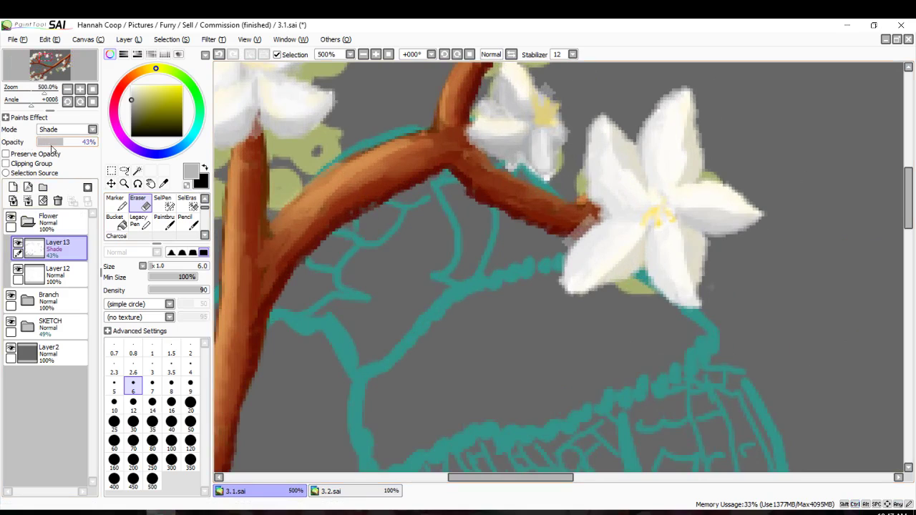
# Preview the blossoms with the Shade layer's opacity lowered to 0%, and undo the opacity changes.
pyautogui.moveTo(57, 142)
pyautogui.mouseDown()
pyautogui.moveTo(157, 152)
pyautogui.moveTo(2, 133)
pyautogui.mouseUp()
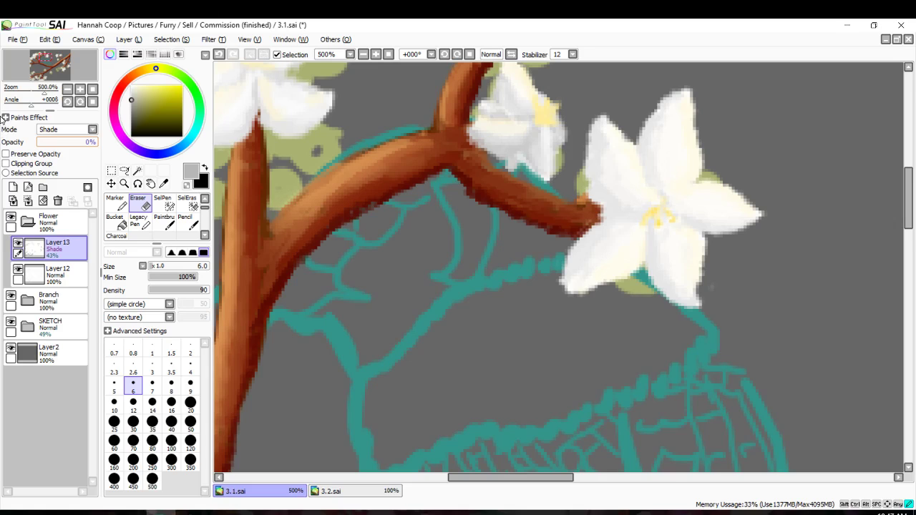
pyautogui.moveTo(60, 125); pyautogui.dragTo(3, 125)
pyautogui.scroll(-6, 357, 230)
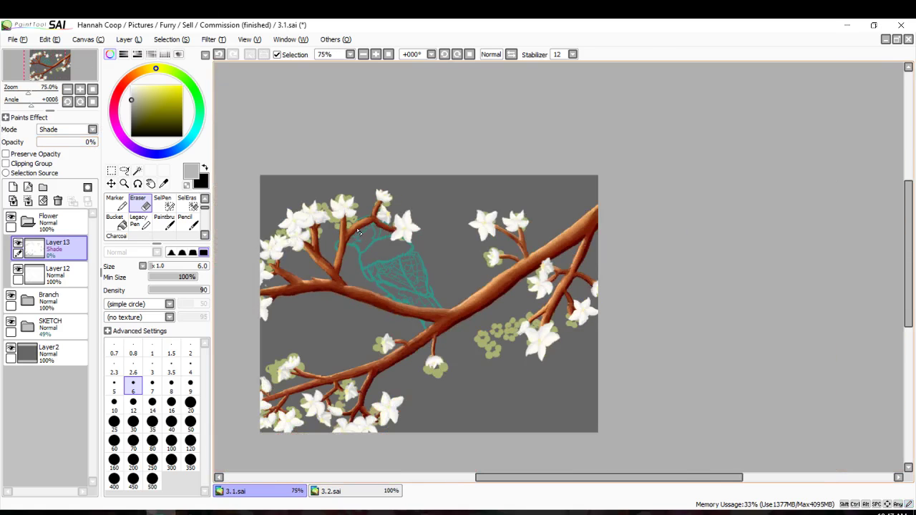
pyautogui.moveTo(70, 143); pyautogui.dragTo(59, 142)
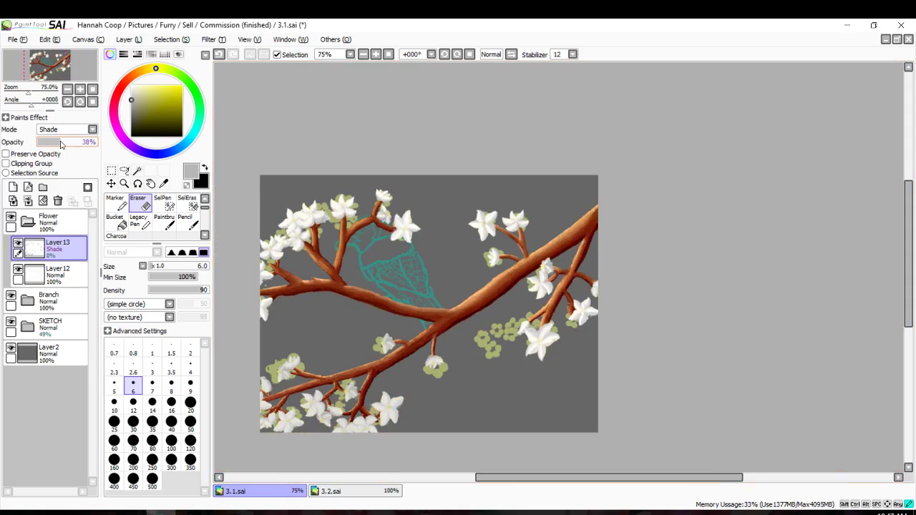
pyautogui.hotkey('ctrl', 'z')
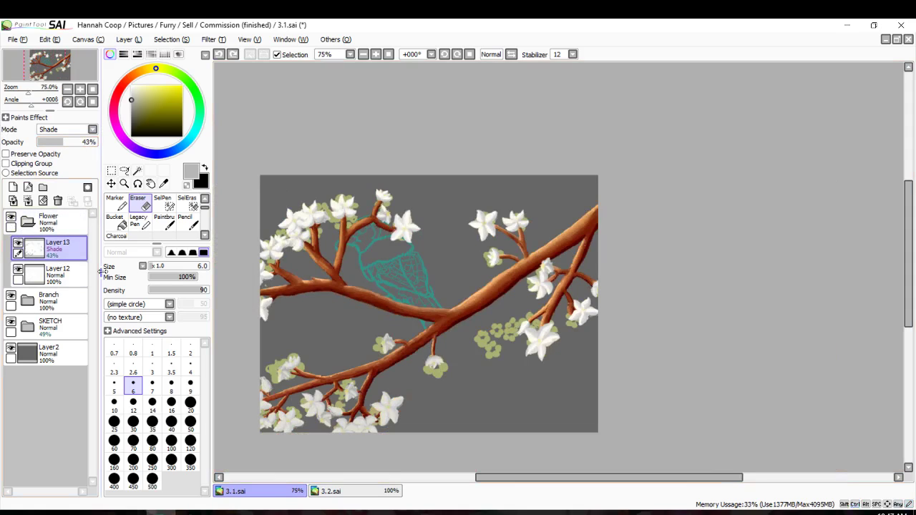
# Reselect the blossoms and erase shading from the lit petals of the two adjoining blossoms on the twig above the lower branch.
pyautogui.scroll(3, 350, 302)
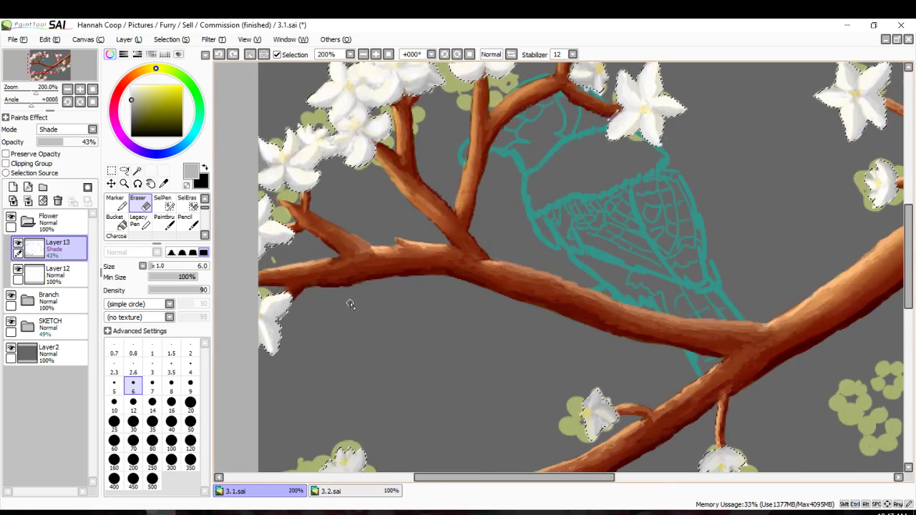
pyautogui.scroll(3, 311, 311)
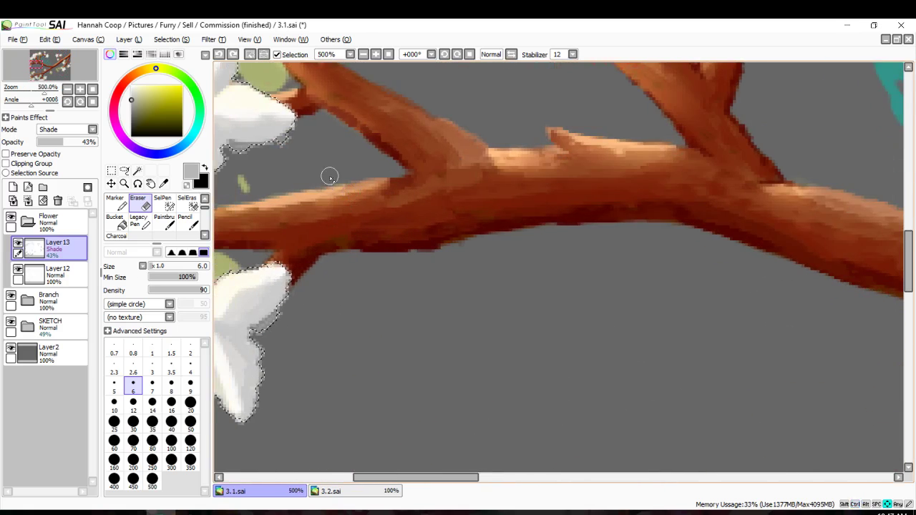
pyautogui.hscroll(-2, 260, 309)
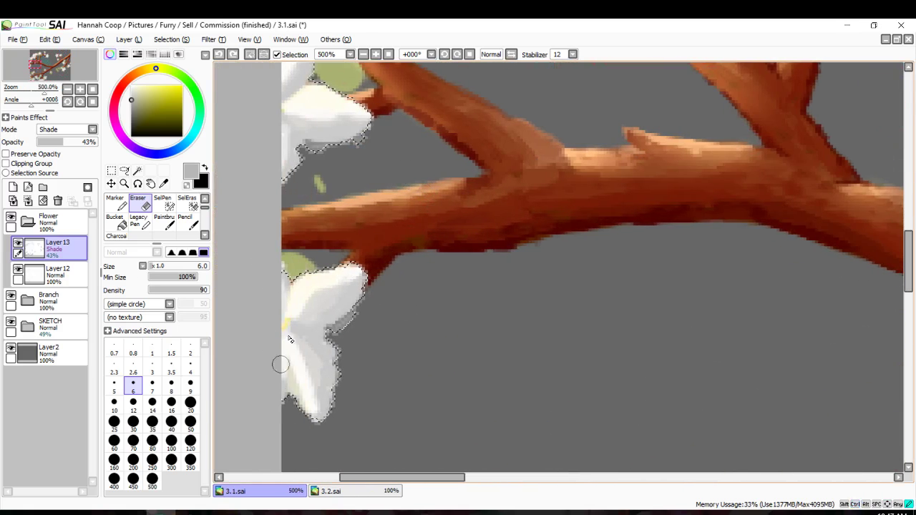
pyautogui.scroll(-10, 291, 339)
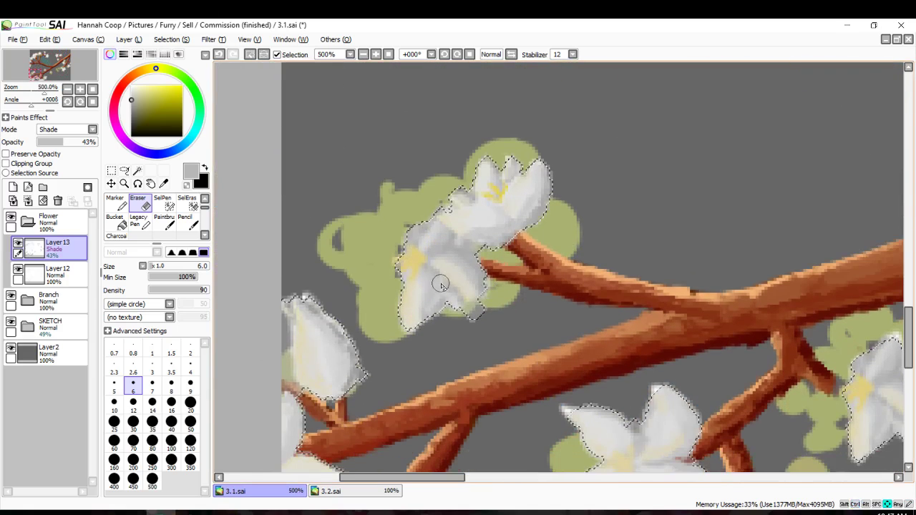
pyautogui.scroll(-3, 441, 286)
pyautogui.scroll(2, 422, 193)
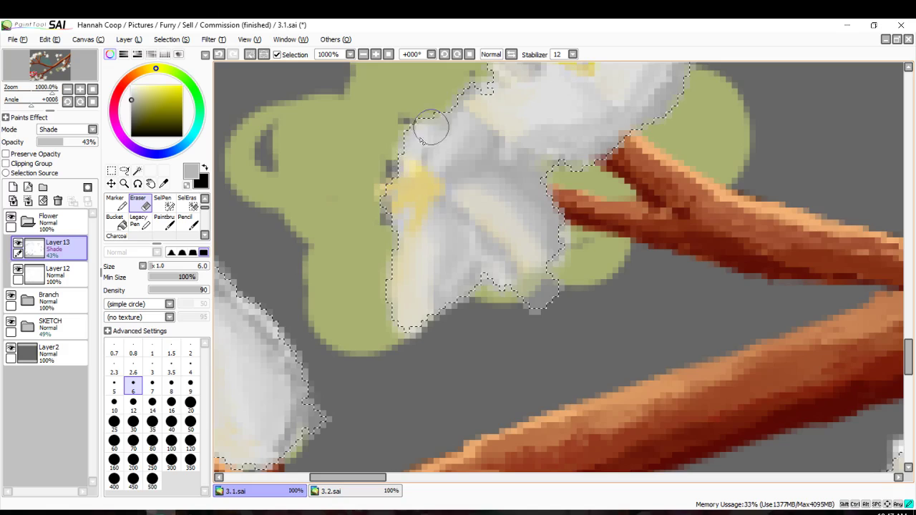
pyautogui.moveTo(431, 127)
pyautogui.mouseDown()
pyautogui.moveTo(437, 152)
pyautogui.moveTo(416, 184)
pyautogui.moveTo(431, 179)
pyautogui.moveTo(519, 282)
pyautogui.moveTo(491, 226)
pyautogui.moveTo(455, 231)
pyautogui.moveTo(403, 264)
pyautogui.moveTo(411, 247)
pyautogui.moveTo(407, 315)
pyautogui.mouseUp()
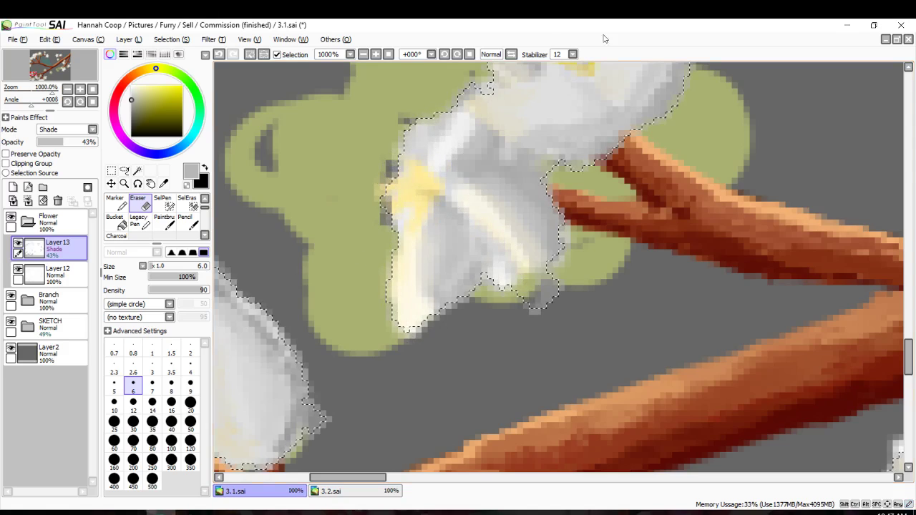
pyautogui.scroll(2, 591, 180)
pyautogui.moveTo(591, 180)
pyautogui.mouseDown()
pyautogui.moveTo(552, 122)
pyautogui.moveTo(552, 153)
pyautogui.moveTo(515, 187)
pyautogui.mouseUp()
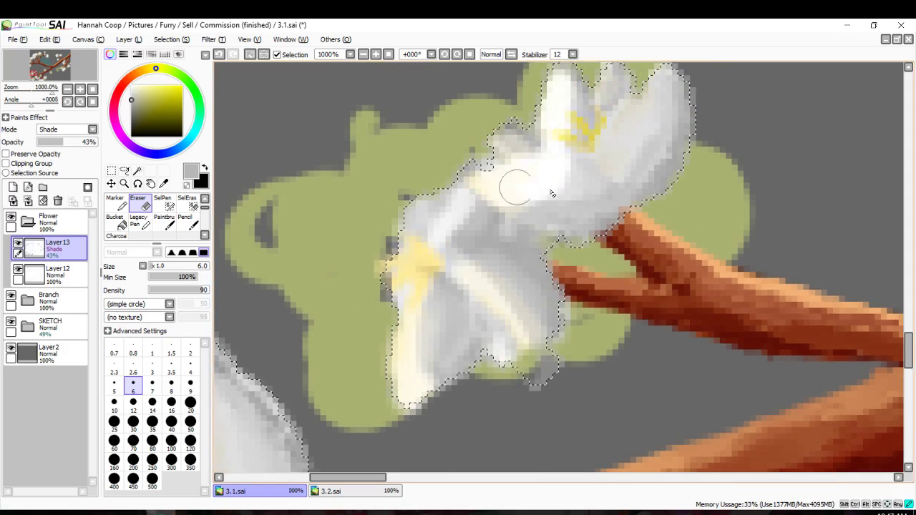
pyautogui.moveTo(506, 138)
pyautogui.mouseDown()
pyautogui.moveTo(583, 127)
pyautogui.moveTo(613, 78)
pyautogui.moveTo(644, 93)
pyautogui.moveTo(549, 178)
pyautogui.mouseUp()
# With eraser density 100, erase shading from the lit half of the large bud at the canvas's left edge.
pyautogui.scroll(-1, 549, 178)
pyautogui.scroll(-7, 372, 262)
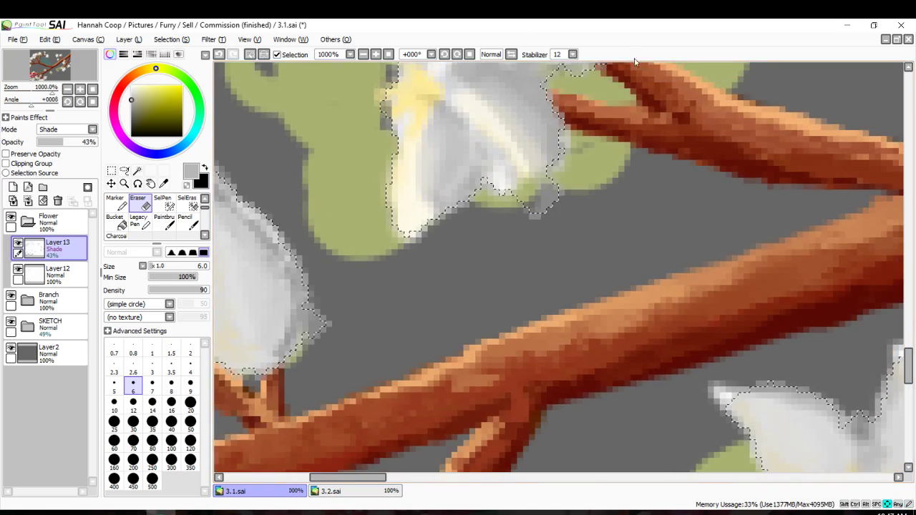
pyautogui.scroll(6, 551, 121)
pyautogui.scroll(-5, 344, 245)
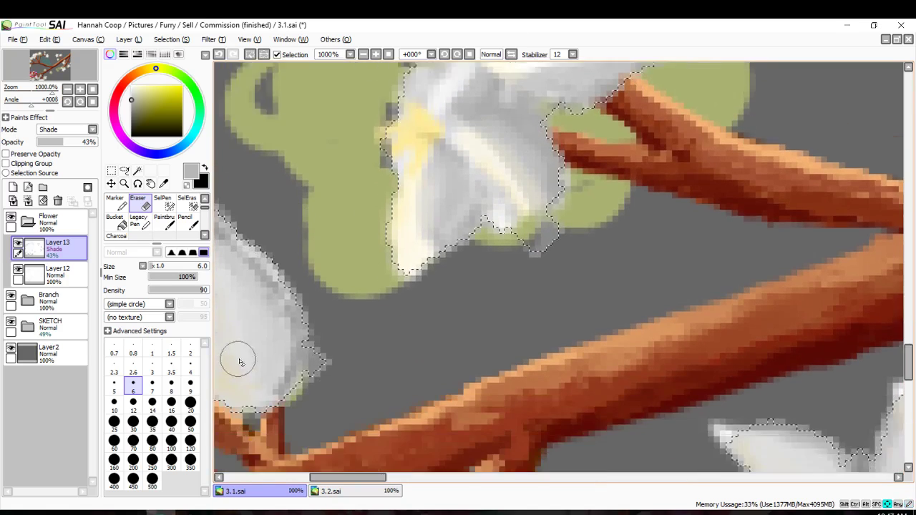
pyautogui.scroll(2, 223, 203)
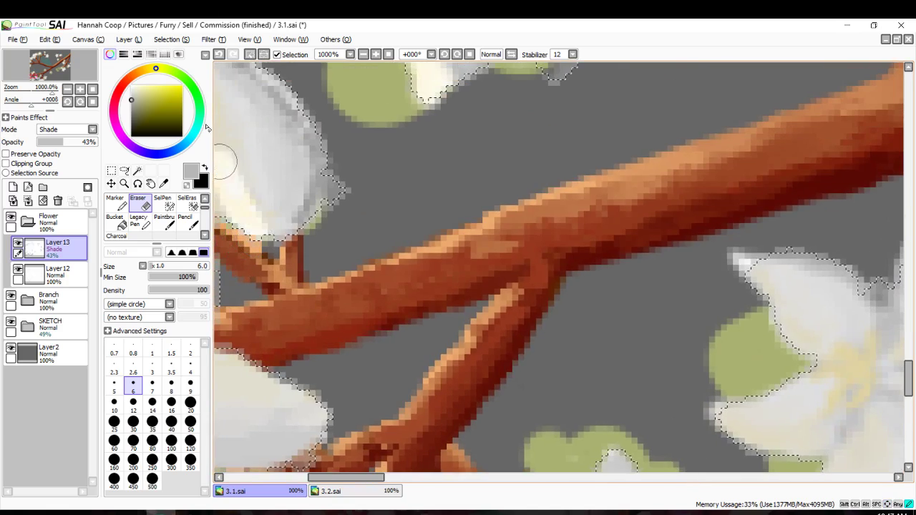
pyautogui.hscroll(-3, 233, 222)
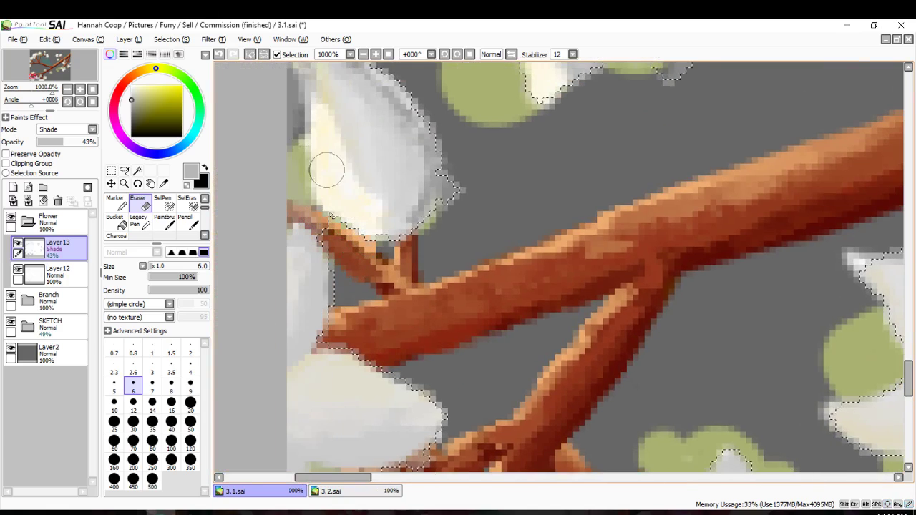
pyautogui.scroll(2, 326, 170)
pyautogui.moveTo(312, 219); pyautogui.dragTo(358, 316)
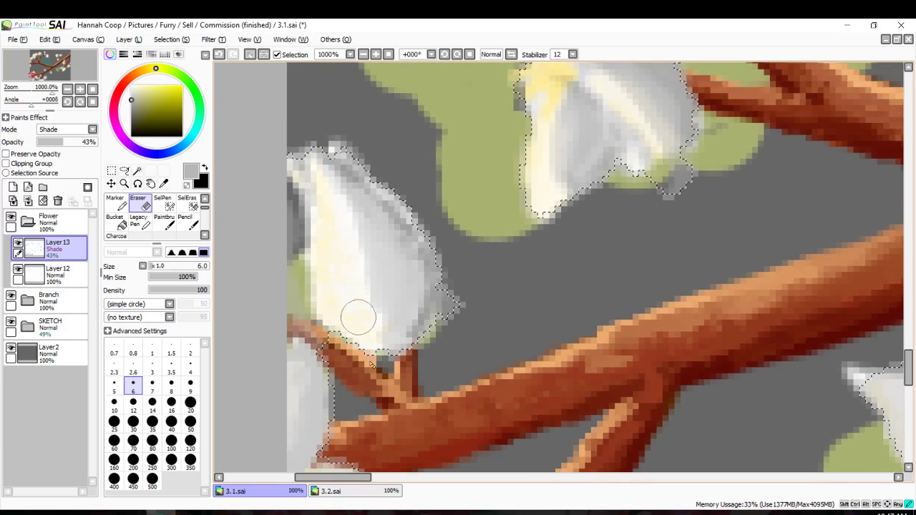
# Erase shading from the lit parts of the cropped left-edge petals and the rounded bud beneath the lower branch.
pyautogui.scroll(-1, 283, 371)
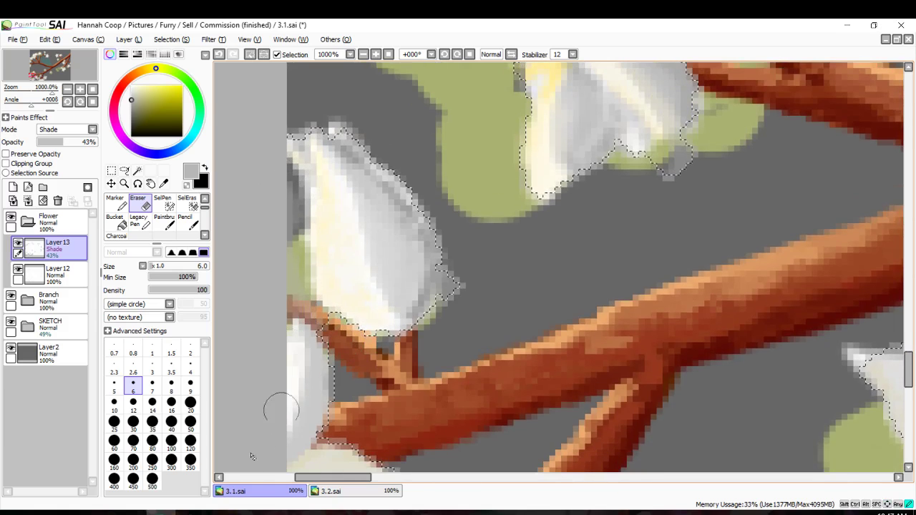
pyautogui.scroll(-5, 236, 422)
pyautogui.moveTo(392, 295)
pyautogui.mouseDown()
pyautogui.moveTo(303, 262)
pyautogui.moveTo(408, 291)
pyautogui.moveTo(331, 342)
pyautogui.moveTo(454, 291)
pyautogui.moveTo(302, 369)
pyautogui.moveTo(263, 413)
pyautogui.mouseUp()
pyautogui.scroll(-1, 330, 341)
pyautogui.scroll(-6, 343, 339)
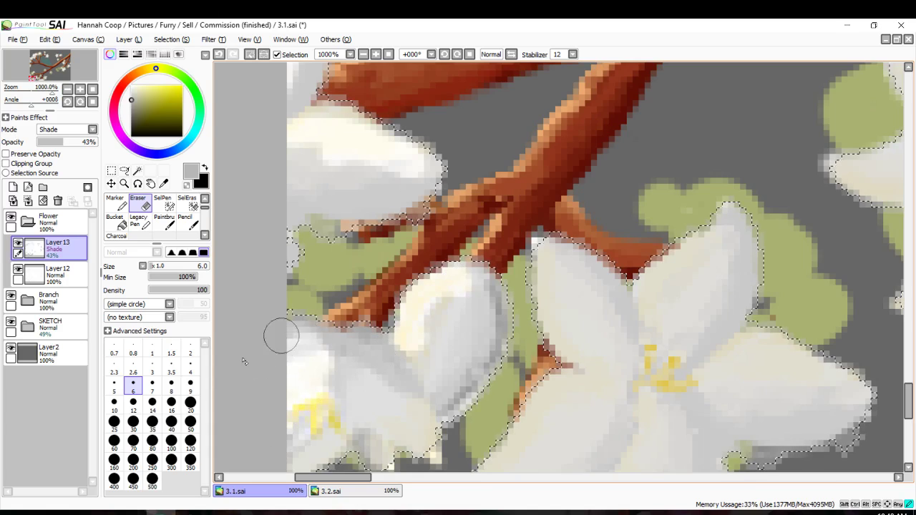
# Erase shading from the lit petals of the cropped blossom in the canvas's lower-left corner.
pyautogui.moveTo(281, 335)
pyautogui.mouseDown()
pyautogui.moveTo(360, 372)
pyautogui.moveTo(364, 401)
pyautogui.moveTo(308, 409)
pyautogui.mouseUp()
pyautogui.press('Down')
pyautogui.press('Down')
pyautogui.press('Down')
pyautogui.press('Down')
pyautogui.press('Down')
pyautogui.press('Down')
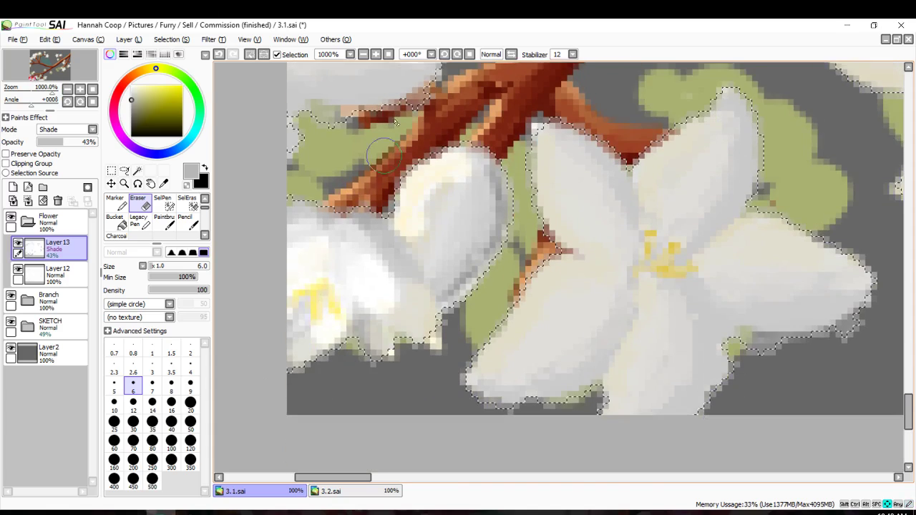
pyautogui.press('Down')
pyautogui.moveTo(327, 353)
pyautogui.mouseDown()
pyautogui.moveTo(359, 316)
pyautogui.moveTo(356, 301)
pyautogui.mouseUp()
# Erase shading from the lit sides and centre of the five-petal star blossom cut off by the canvas's bottom edge.
pyautogui.press('Right')
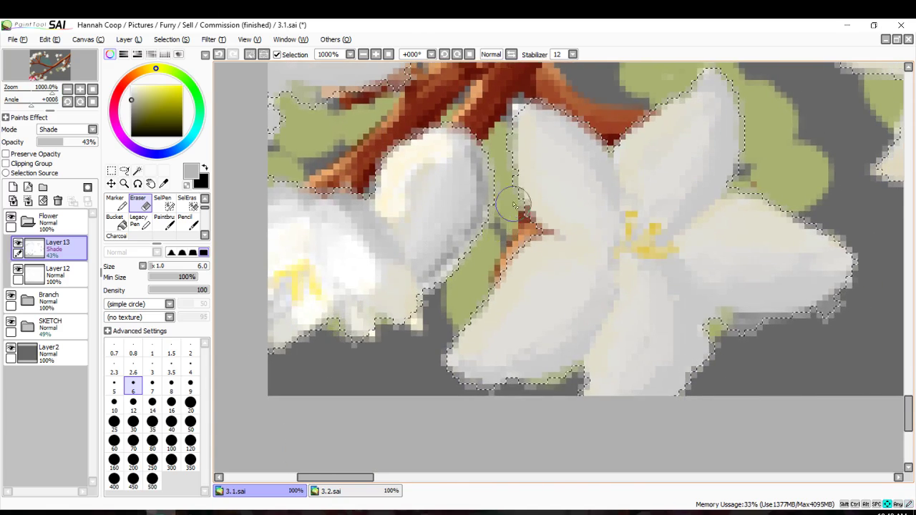
pyautogui.scroll(1, 513, 204)
pyautogui.hscroll(1, 513, 204)
pyautogui.moveTo(587, 243)
pyautogui.mouseDown()
pyautogui.moveTo(495, 142)
pyautogui.moveTo(511, 211)
pyautogui.moveTo(581, 261)
pyautogui.moveTo(499, 308)
pyautogui.moveTo(437, 377)
pyautogui.moveTo(549, 273)
pyautogui.moveTo(585, 271)
pyautogui.moveTo(610, 283)
pyautogui.moveTo(562, 394)
pyautogui.moveTo(578, 412)
pyautogui.moveTo(618, 339)
pyautogui.moveTo(633, 286)
pyautogui.moveTo(656, 289)
pyautogui.moveTo(576, 287)
pyautogui.moveTo(486, 372)
pyautogui.moveTo(485, 359)
pyautogui.moveTo(509, 327)
pyautogui.moveTo(497, 339)
pyautogui.moveTo(604, 255)
pyautogui.moveTo(613, 224)
pyautogui.moveTo(620, 239)
pyautogui.moveTo(628, 166)
pyautogui.moveTo(666, 142)
pyautogui.moveTo(686, 107)
pyautogui.mouseUp()
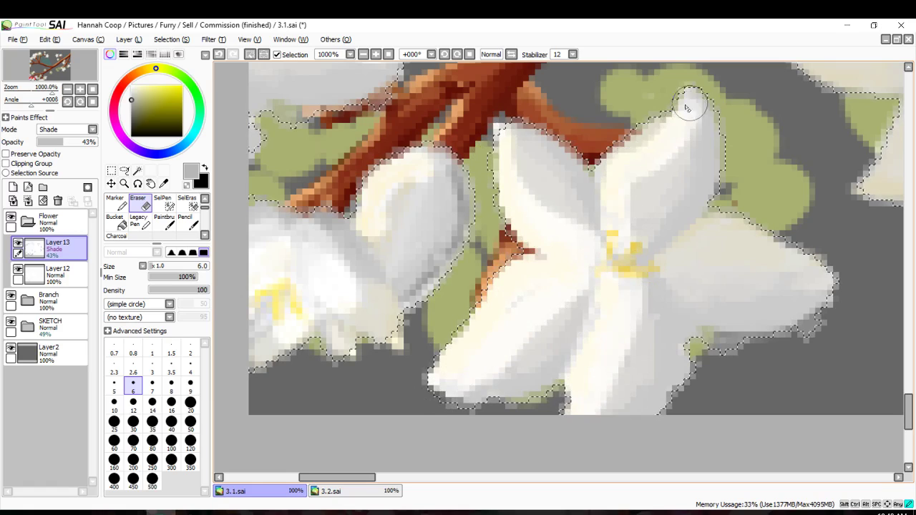
pyautogui.moveTo(630, 203)
pyautogui.mouseDown()
pyautogui.moveTo(539, 213)
pyautogui.moveTo(548, 224)
pyautogui.moveTo(518, 164)
pyautogui.mouseUp()
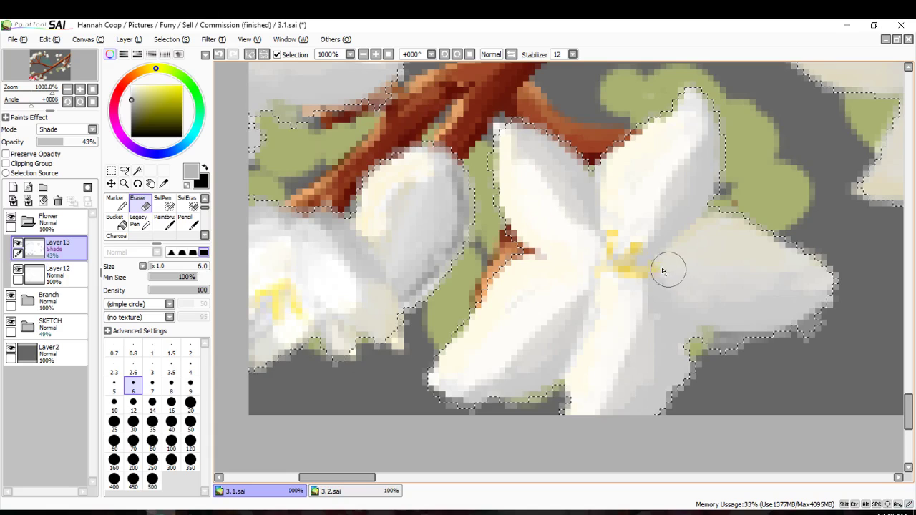
pyautogui.moveTo(663, 270)
pyautogui.mouseDown()
pyautogui.moveTo(744, 242)
pyautogui.moveTo(810, 259)
pyautogui.moveTo(699, 253)
pyautogui.moveTo(639, 268)
pyautogui.moveTo(601, 258)
pyautogui.mouseUp()
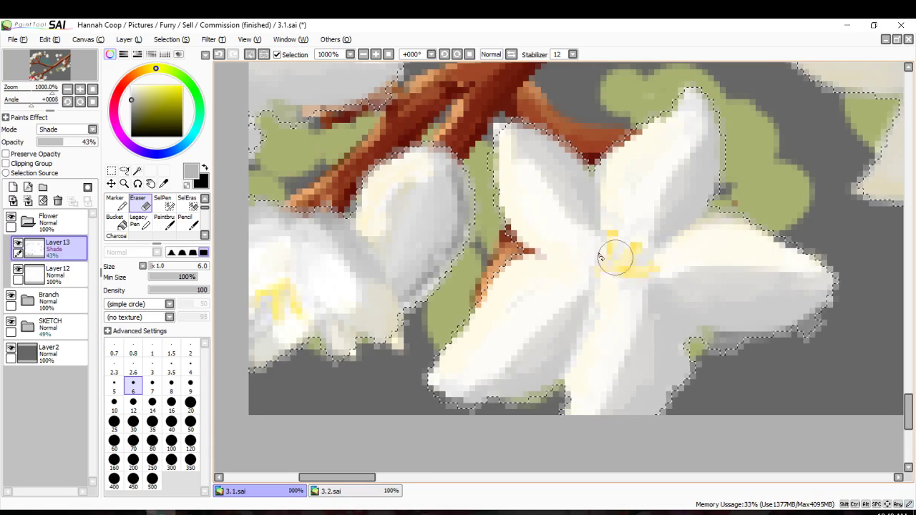
pyautogui.press('Right')
pyautogui.press('Right')
pyautogui.press('Right')
pyautogui.press('Right')
pyautogui.press('Right')
pyautogui.press('Right')
pyautogui.press('Right')
pyautogui.press('Right')
pyautogui.press('Right')
pyautogui.moveTo(452, 318)
pyautogui.mouseDown()
pyautogui.moveTo(460, 450)
pyautogui.moveTo(459, 418)
pyautogui.mouseUp()
# Erase shading from the centre and lit petal sides of the large star blossom up and to the right, under the lower branch.
pyautogui.press('Up')
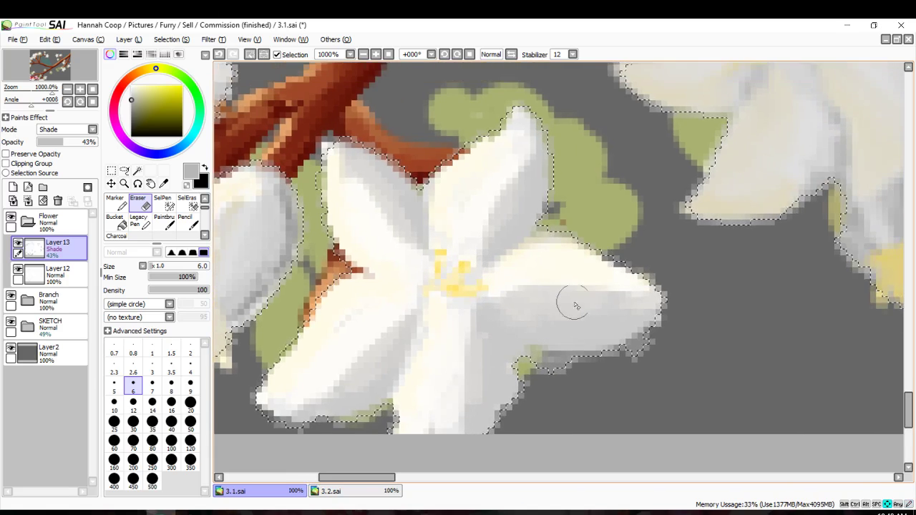
pyautogui.press('Up')
pyautogui.press('Up')
pyautogui.press('Up')
pyautogui.press('Up')
pyautogui.press('Up')
pyautogui.press('Up')
pyautogui.press('Up')
pyautogui.press('Up')
pyautogui.press('Up')
pyautogui.press('Up')
pyautogui.press('Up')
pyautogui.press('Right')
pyautogui.press('Right')
pyautogui.press('Right')
pyautogui.press('Right')
pyautogui.press('Right')
pyautogui.press('Right')
pyautogui.moveTo(677, 230)
pyautogui.mouseDown()
pyautogui.moveTo(675, 257)
pyautogui.moveTo(671, 215)
pyautogui.mouseUp()
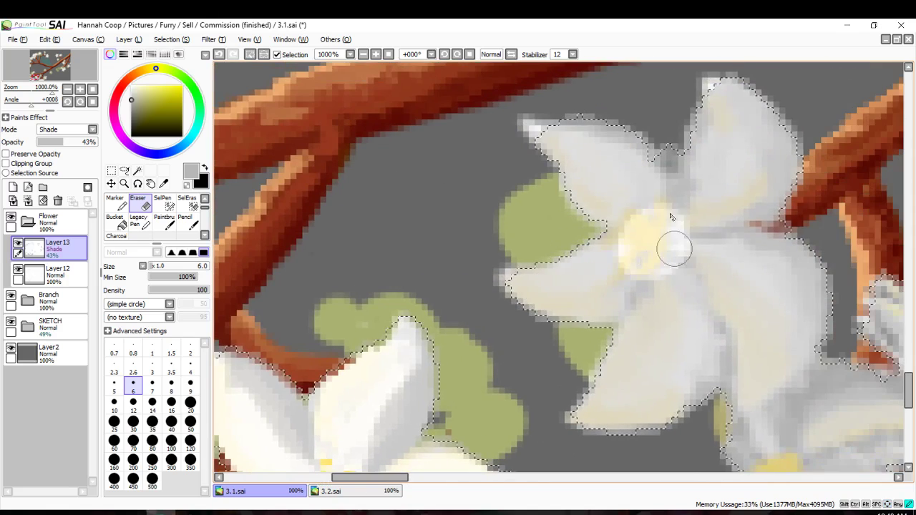
pyautogui.moveTo(674, 248); pyautogui.dragTo(716, 152)
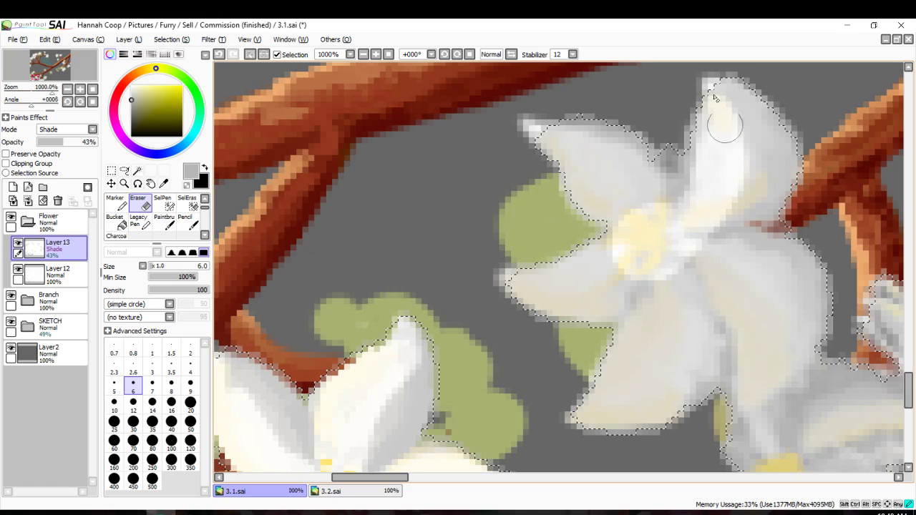
pyautogui.moveTo(620, 199)
pyautogui.mouseDown()
pyautogui.moveTo(628, 201)
pyautogui.moveTo(569, 265)
pyautogui.moveTo(566, 290)
pyautogui.moveTo(548, 301)
pyautogui.mouseUp()
pyautogui.moveTo(666, 261)
pyautogui.mouseDown()
pyautogui.moveTo(600, 401)
pyautogui.moveTo(644, 386)
pyautogui.moveTo(674, 357)
pyautogui.mouseUp()
pyautogui.moveTo(729, 267); pyautogui.dragTo(766, 395)
pyautogui.moveTo(716, 265)
pyautogui.mouseDown()
pyautogui.moveTo(767, 380)
pyautogui.moveTo(746, 303)
pyautogui.moveTo(743, 388)
pyautogui.mouseUp()
# Erase shading from the lit upper side of the closed bud to the right of the large star blossom.
pyautogui.press('Right')
pyautogui.press('Right')
pyautogui.press('Right')
pyautogui.press('Right')
pyautogui.press('Right')
pyautogui.press('Right')
pyautogui.press('Right')
pyautogui.press('Right')
pyautogui.press('Right')
pyautogui.press('Right')
pyautogui.press('Right')
pyautogui.press('Right')
pyautogui.press('Down')
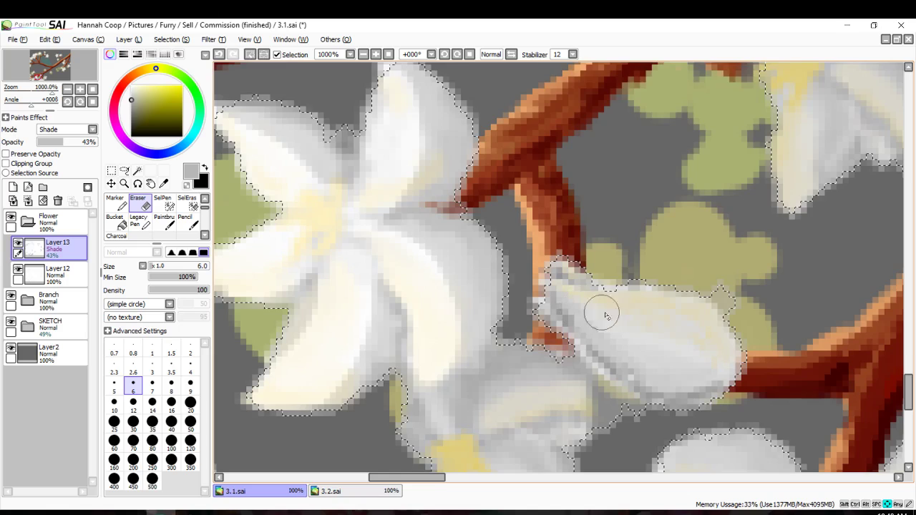
pyautogui.press('Down')
pyautogui.moveTo(664, 303)
pyautogui.mouseDown()
pyautogui.moveTo(710, 306)
pyautogui.moveTo(671, 260)
pyautogui.moveTo(566, 245)
pyautogui.mouseUp()
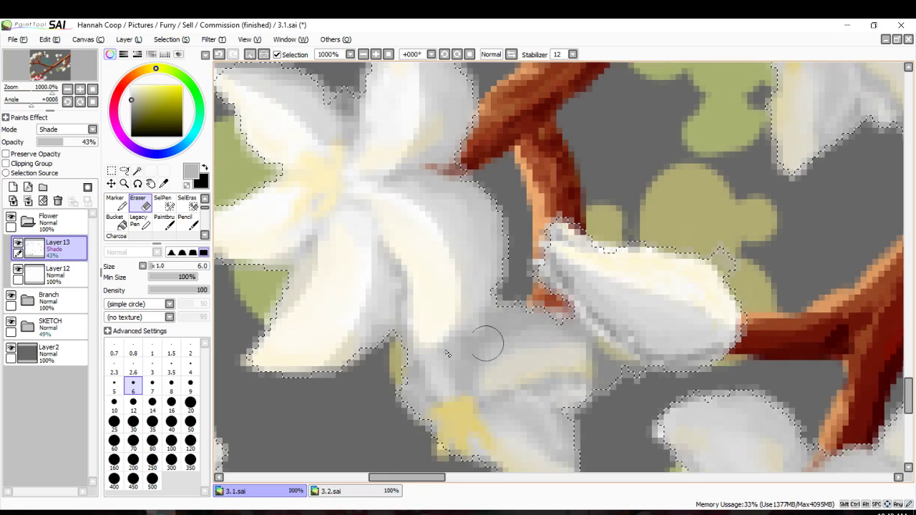
# Erase shading from the centre and lit petal edges of the small drooping blossom between the star blossom and the bud.
pyautogui.scroll(-2, 484, 337)
pyautogui.moveTo(462, 301); pyautogui.dragTo(422, 242)
pyautogui.moveTo(476, 265); pyautogui.dragTo(530, 247)
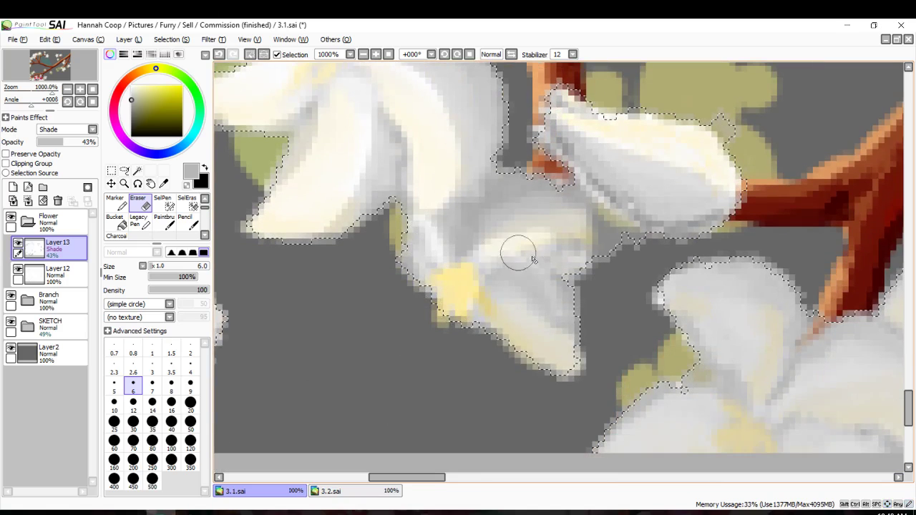
pyautogui.moveTo(475, 312)
pyautogui.mouseDown()
pyautogui.moveTo(546, 370)
pyautogui.moveTo(522, 357)
pyautogui.moveTo(585, 371)
pyautogui.moveTo(600, 346)
pyautogui.moveTo(632, 327)
pyautogui.moveTo(573, 426)
pyautogui.moveTo(564, 401)
pyautogui.moveTo(429, 435)
pyautogui.moveTo(433, 398)
pyautogui.moveTo(559, 394)
pyautogui.moveTo(609, 323)
pyautogui.moveTo(573, 239)
pyautogui.moveTo(448, 291)
pyautogui.moveTo(462, 274)
pyautogui.moveTo(535, 319)
pyautogui.moveTo(528, 310)
pyautogui.moveTo(589, 271)
pyautogui.mouseUp()
# Erase shading from the lit petals and centres of the overlapping blossoms cropped by the canvas's bottom edge.
pyautogui.press('Down')
pyautogui.press('Down')
pyautogui.press('Right')
pyautogui.hscroll(4, 600, 347)
pyautogui.scroll(-1, 588, 271)
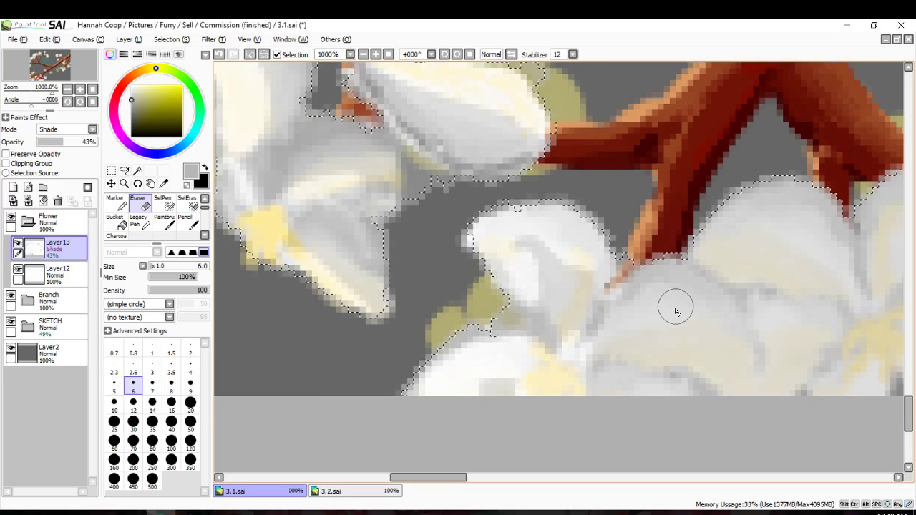
pyautogui.moveTo(674, 307)
pyautogui.mouseDown()
pyautogui.moveTo(646, 309)
pyautogui.moveTo(666, 267)
pyautogui.moveTo(634, 292)
pyautogui.moveTo(591, 362)
pyautogui.moveTo(762, 260)
pyautogui.moveTo(623, 329)
pyautogui.mouseUp()
pyautogui.hscroll(5, 763, 265)
pyautogui.moveTo(603, 248)
pyautogui.mouseDown()
pyautogui.moveTo(489, 272)
pyautogui.moveTo(502, 218)
pyautogui.moveTo(492, 209)
pyautogui.moveTo(560, 220)
pyautogui.moveTo(482, 215)
pyautogui.moveTo(617, 282)
pyautogui.moveTo(618, 237)
pyautogui.moveTo(682, 186)
pyautogui.moveTo(675, 184)
pyautogui.moveTo(657, 305)
pyautogui.moveTo(717, 311)
pyautogui.moveTo(653, 307)
pyautogui.moveTo(604, 334)
pyautogui.moveTo(557, 339)
pyautogui.moveTo(593, 362)
pyautogui.mouseUp()
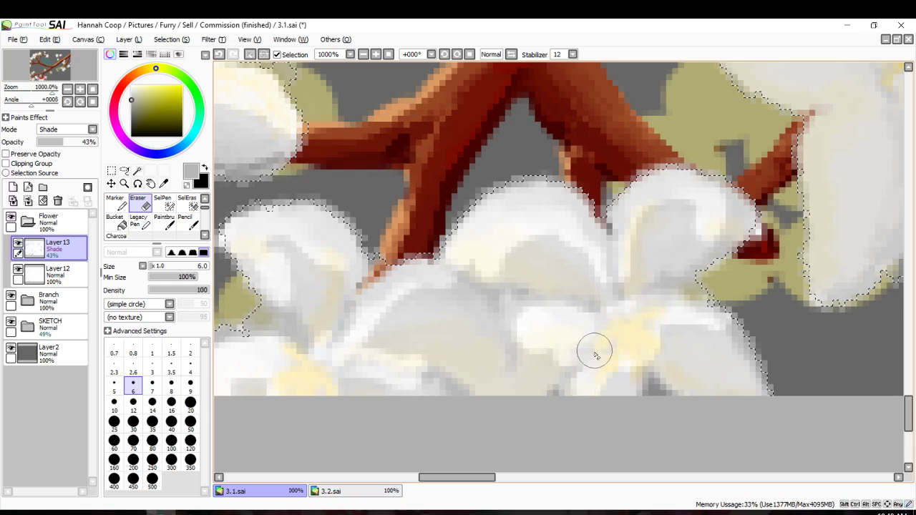
# Erase shading from the centre and the lit left and lower petals of the large blossom right of the bottom cluster.
pyautogui.press('Up')
pyautogui.press('Up')
pyautogui.press('Up')
pyautogui.press('Up')
pyautogui.press('Up')
pyautogui.press('Up')
pyautogui.press('Right')
pyautogui.press('Right')
pyautogui.press('Right')
pyautogui.press('Right')
pyautogui.press('Right')
pyautogui.press('Right')
pyautogui.press('Right')
pyautogui.press('Right')
pyautogui.moveTo(728, 207)
pyautogui.mouseDown()
pyautogui.moveTo(737, 151)
pyautogui.moveTo(666, 360)
pyautogui.moveTo(670, 247)
pyautogui.moveTo(670, 389)
pyautogui.moveTo(762, 183)
pyautogui.moveTo(684, 209)
pyautogui.moveTo(629, 203)
pyautogui.moveTo(560, 146)
pyautogui.moveTo(715, 196)
pyautogui.moveTo(658, 140)
pyautogui.moveTo(665, 143)
pyautogui.moveTo(564, 141)
pyautogui.mouseUp()
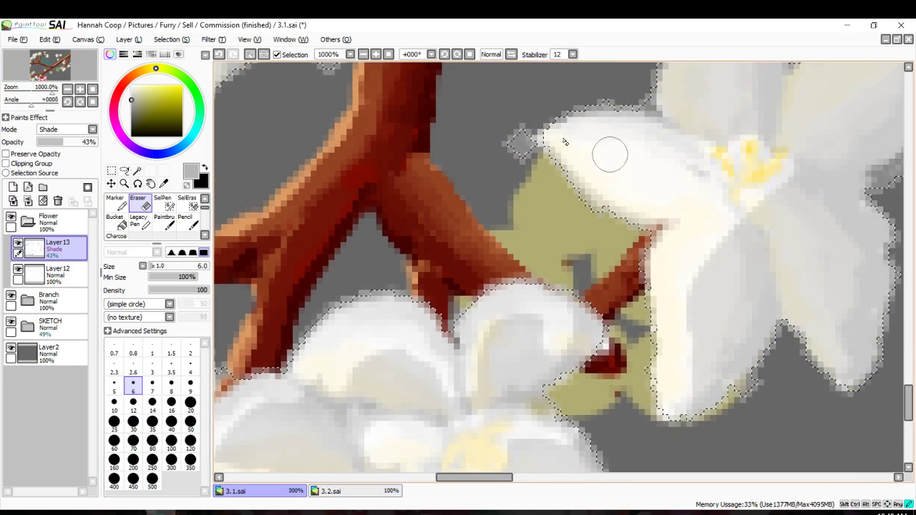
pyautogui.moveTo(729, 182)
pyautogui.mouseDown()
pyautogui.moveTo(713, 237)
pyautogui.moveTo(783, 374)
pyautogui.moveTo(762, 265)
pyautogui.mouseUp()
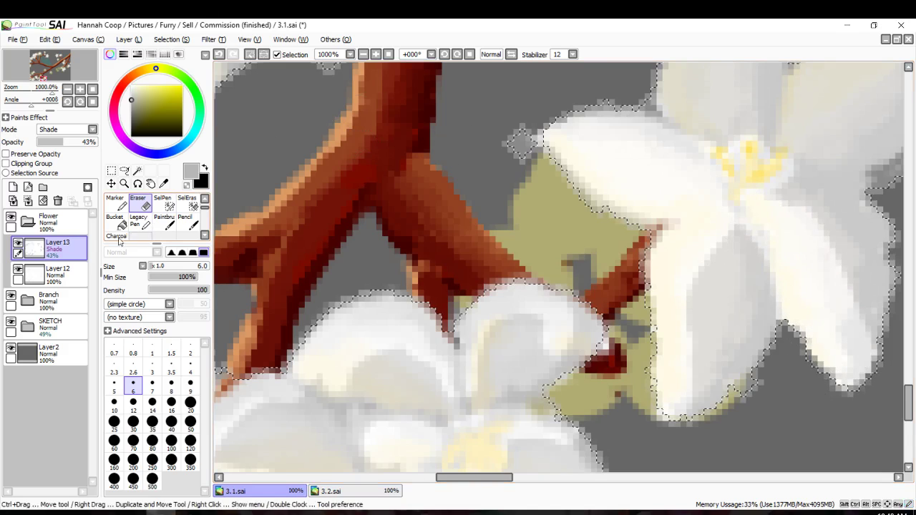
# Repaint shade along the lower half of the large blossom's left petal with the size 2 Pencil, and return to the Eraser.
pyautogui.scroll(1, 118, 207)
pyautogui.click(118, 206)
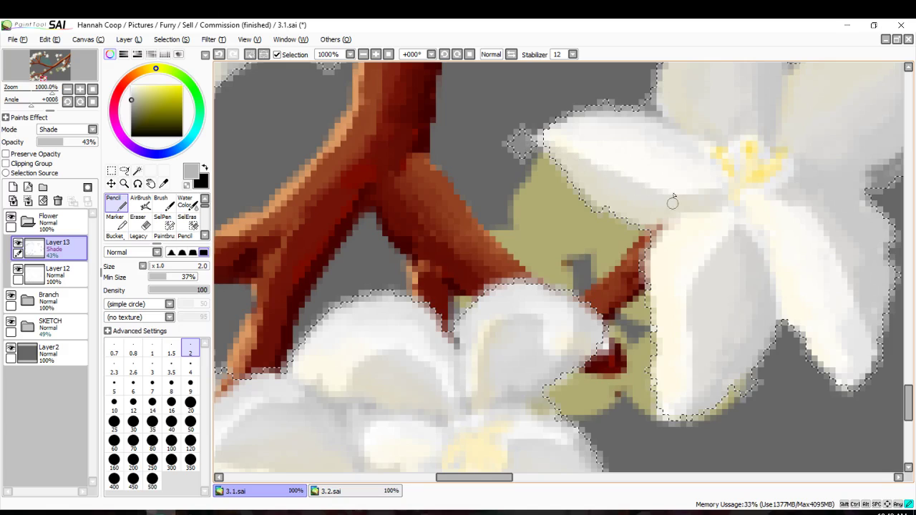
pyautogui.press('e')
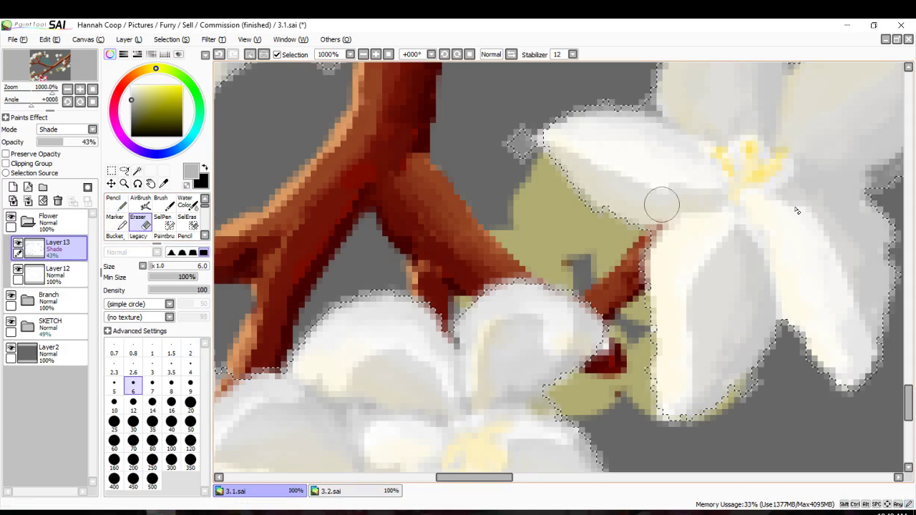
# Erase shading from the upper-right petal and the left half of the top petal of the large star blossom right of the bottom cluster.
pyautogui.press('Up')
pyautogui.press('Up')
pyautogui.press('Up')
pyautogui.press('Up')
pyautogui.press('Right')
pyautogui.press('Right')
pyautogui.press('Right')
pyautogui.press('Right')
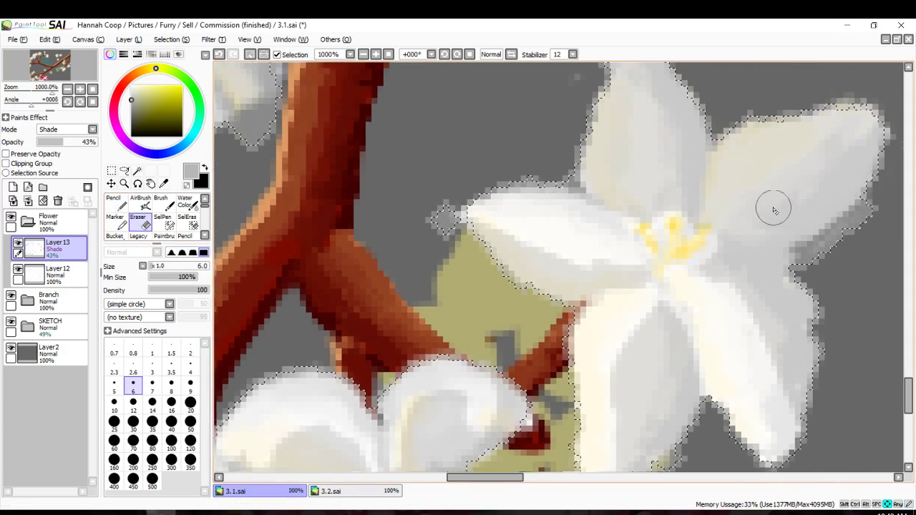
pyautogui.press('Right')
pyautogui.press('Right')
pyautogui.press('Up')
pyautogui.moveTo(670, 253)
pyautogui.mouseDown()
pyautogui.moveTo(701, 170)
pyautogui.moveTo(838, 132)
pyautogui.mouseUp()
pyautogui.moveTo(837, 134); pyautogui.dragTo(680, 246)
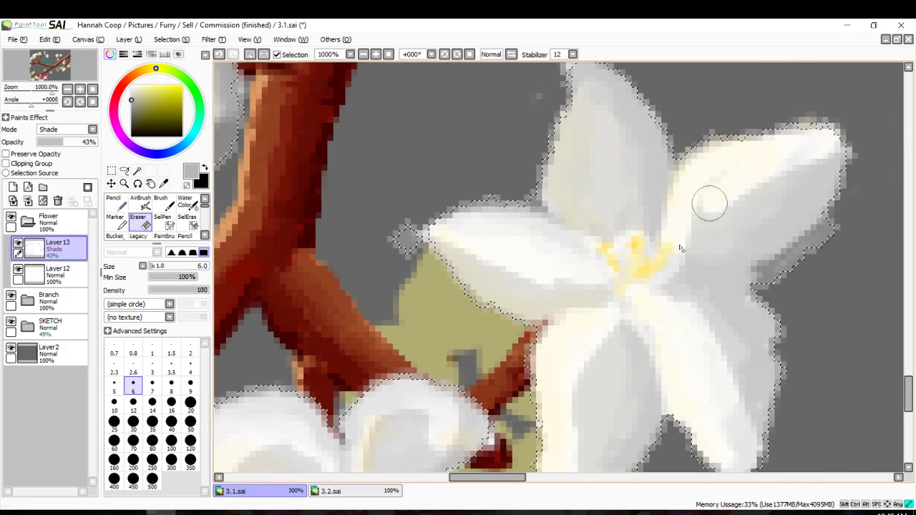
pyautogui.moveTo(709, 205)
pyautogui.mouseDown()
pyautogui.moveTo(626, 249)
pyautogui.moveTo(593, 143)
pyautogui.moveTo(612, 277)
pyautogui.mouseUp()
pyautogui.scroll(1, 636, 243)
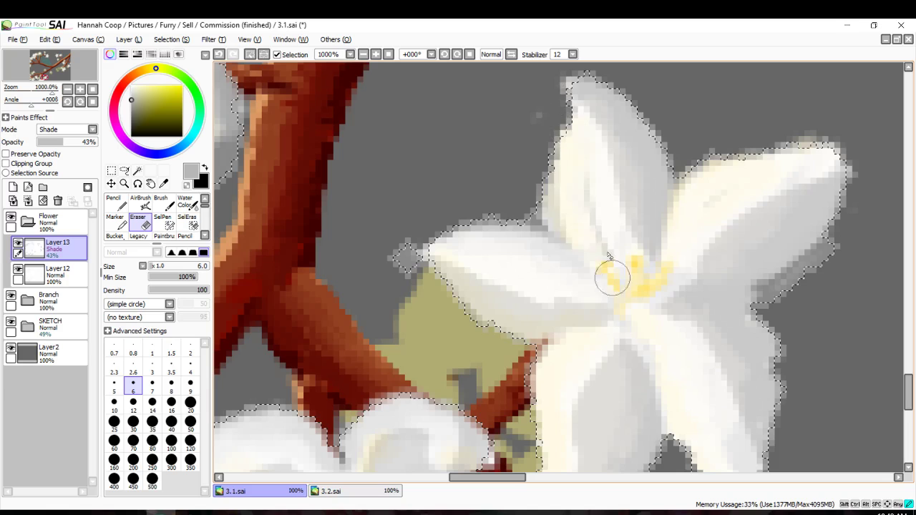
# Erase shading around the centre of the half-open blossom hanging below the main branch.
pyautogui.scroll(-10, 571, 109)
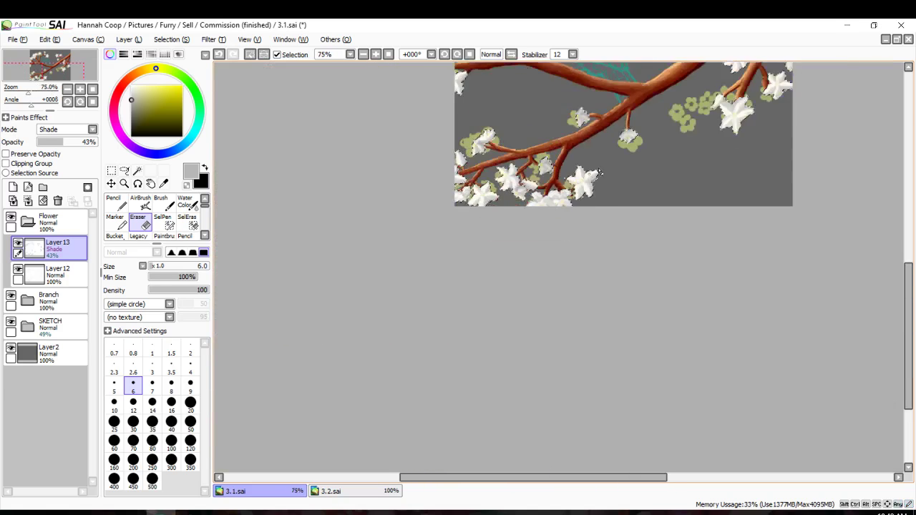
pyautogui.scroll(11, 629, 143)
pyautogui.moveTo(452, 152)
pyautogui.mouseDown()
pyautogui.moveTo(370, 256)
pyautogui.moveTo(371, 164)
pyautogui.moveTo(336, 174)
pyautogui.moveTo(329, 184)
pyautogui.moveTo(421, 111)
pyautogui.moveTo(531, 112)
pyautogui.moveTo(398, 200)
pyautogui.moveTo(429, 189)
pyautogui.mouseUp()
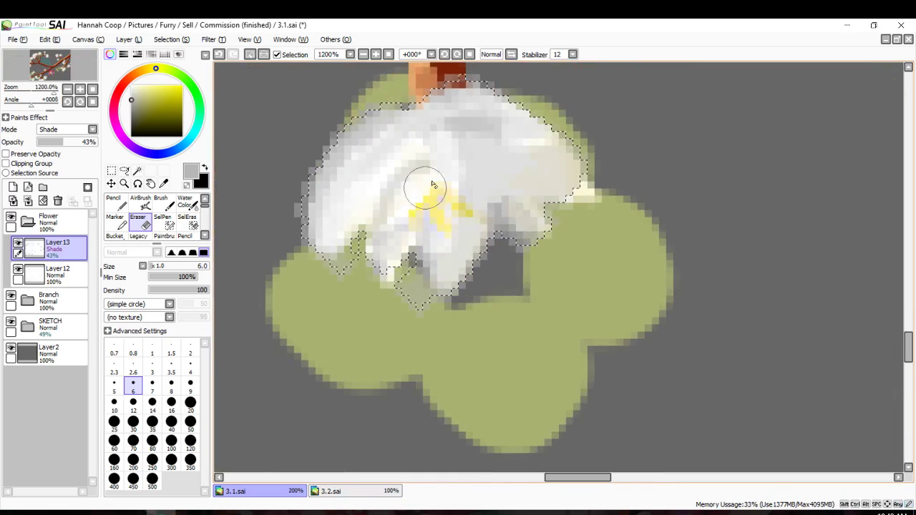
# Soften the shading across the selected blossoms with the Blur brush at size 80.
pyautogui.scroll(-10, 423, 254)
pyautogui.scroll(-3, 154, 215)
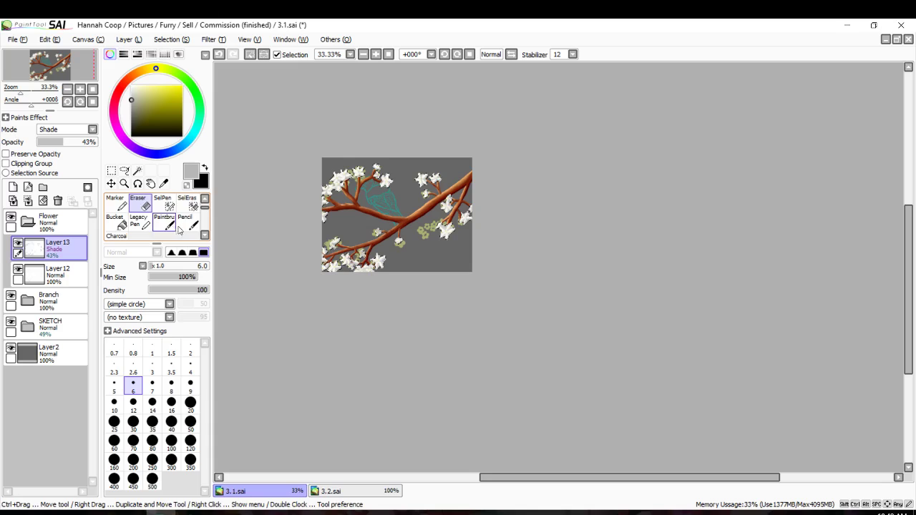
pyautogui.click(187, 222)
pyautogui.scroll(4, 457, 248)
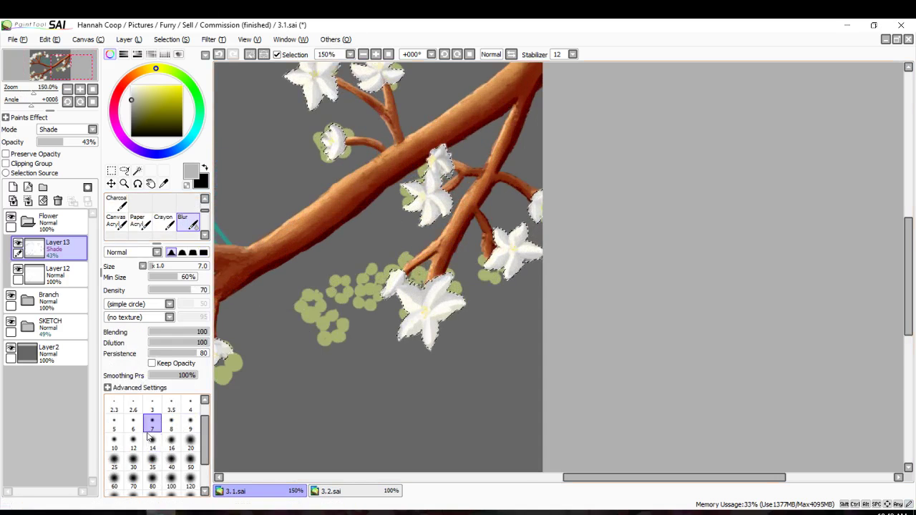
pyautogui.click(176, 424)
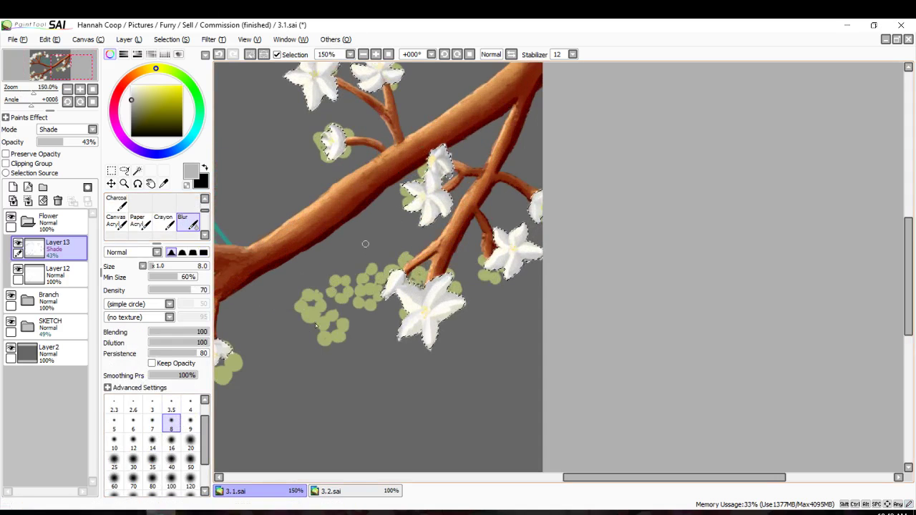
pyautogui.click(190, 443)
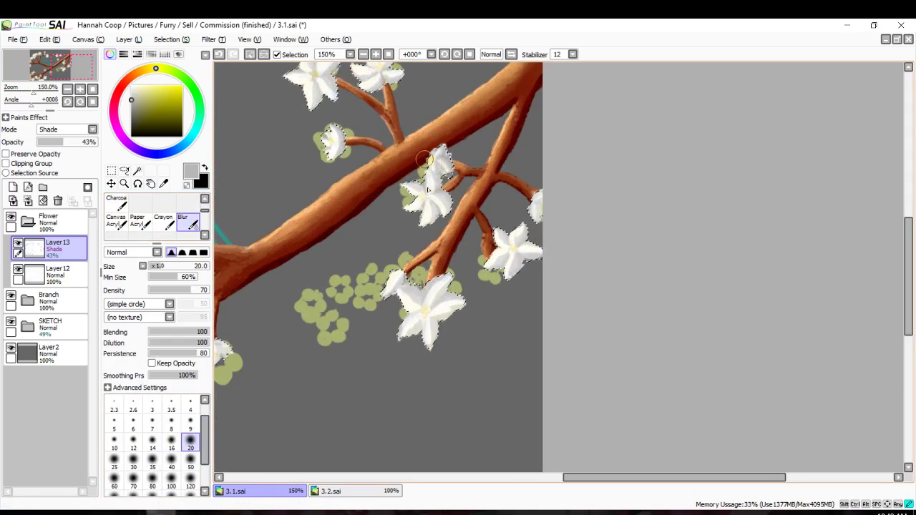
pyautogui.click(152, 486)
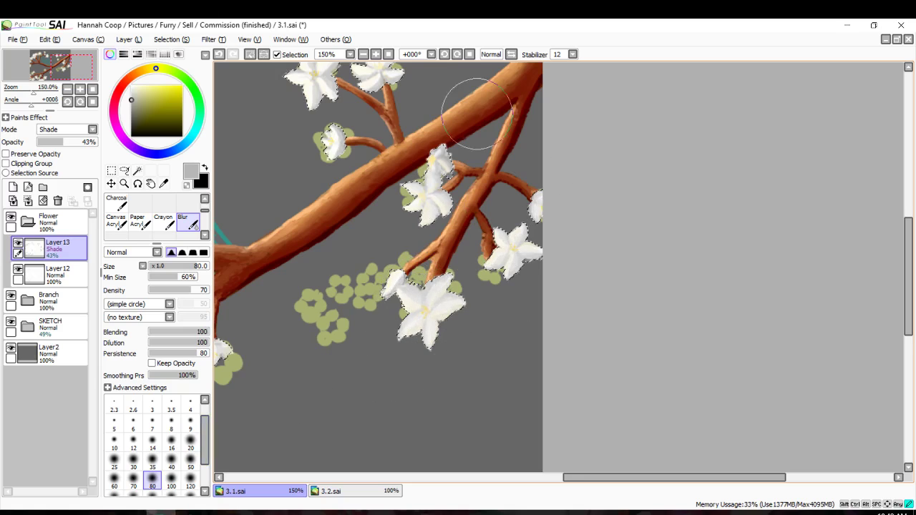
pyautogui.scroll(-2, 308, 272)
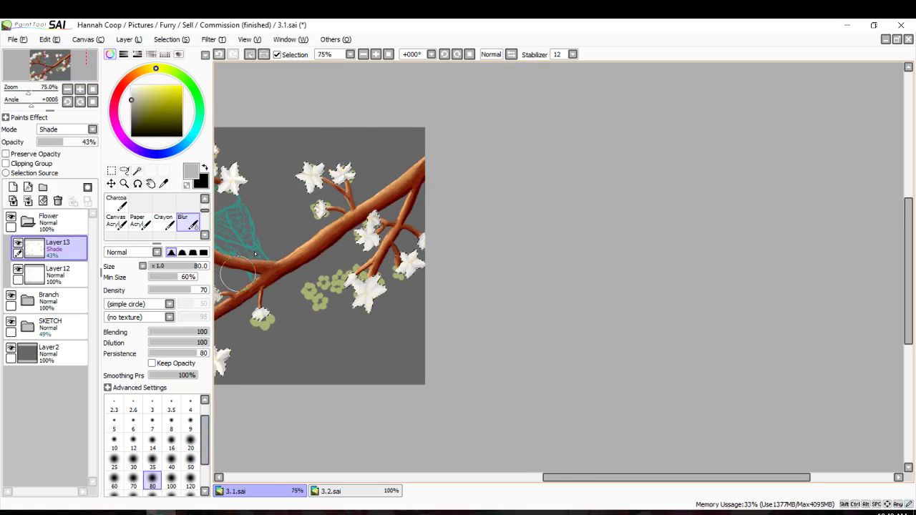
pyautogui.moveTo(254, 252); pyautogui.dragTo(434, 345)
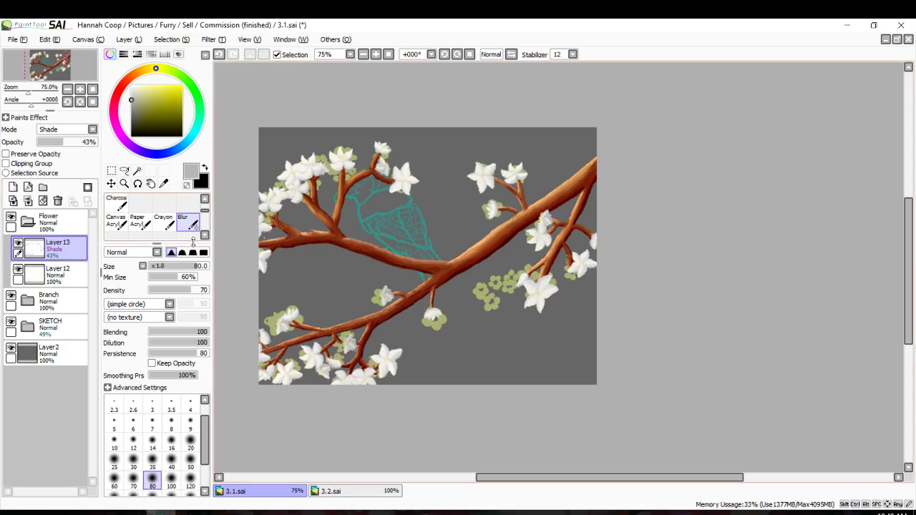
# Try the Shade layer at 100% opacity, and undo the change.
pyautogui.scroll(1, 323, 209)
pyautogui.scroll(2, 528, 213)
pyautogui.scroll(-1, 526, 218)
pyautogui.scroll(1, 157, 214)
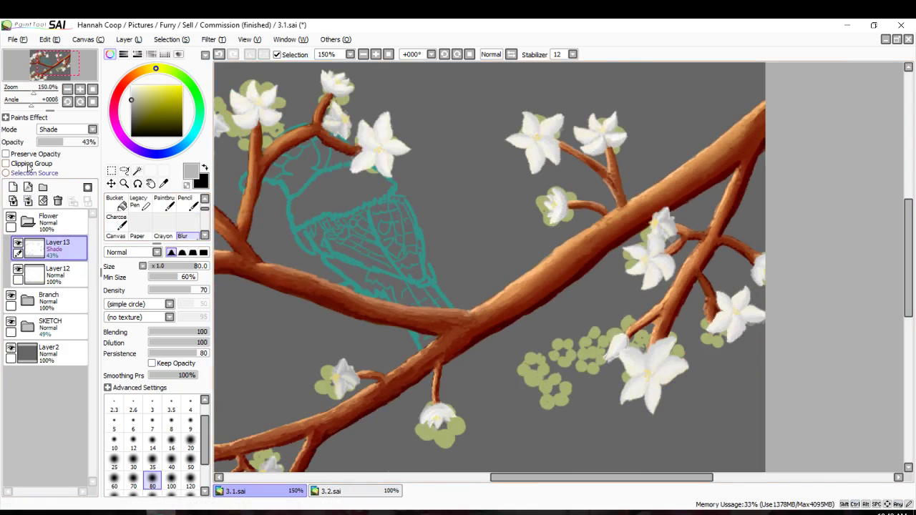
pyautogui.moveTo(62, 146); pyautogui.dragTo(136, 144)
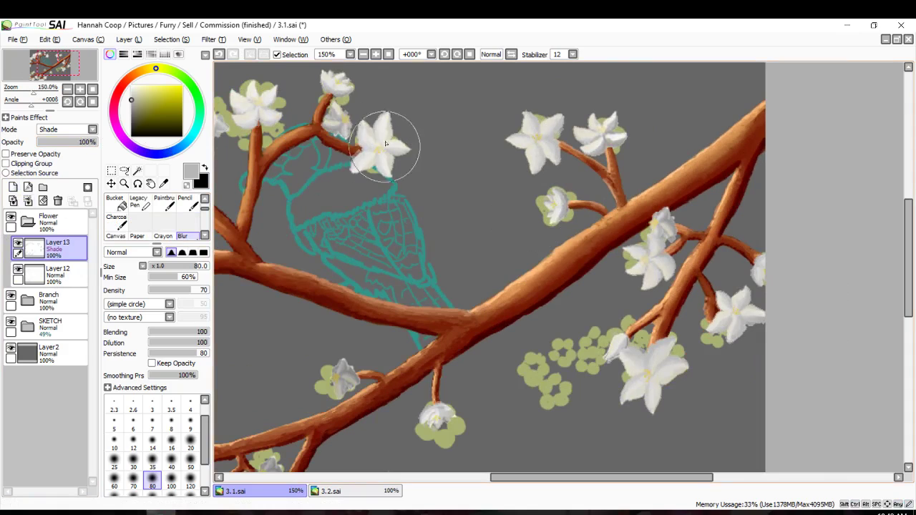
pyautogui.scroll(-1, 262, 199)
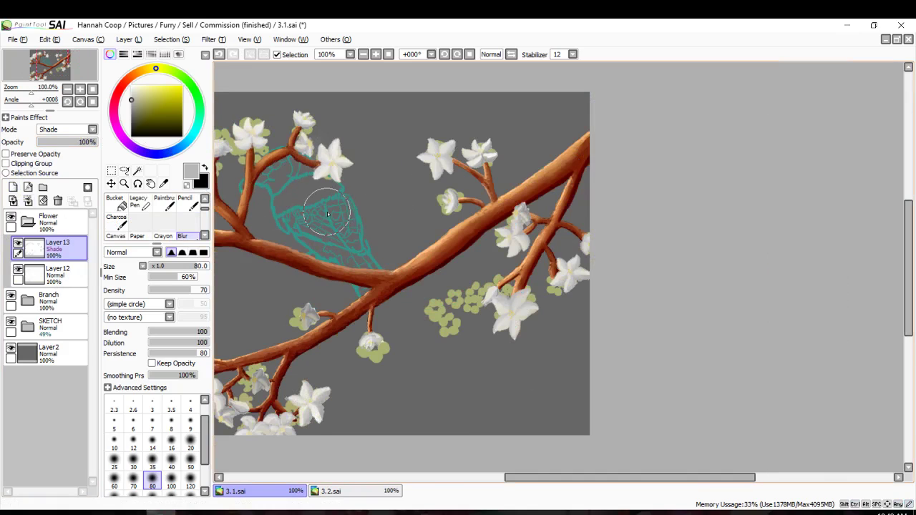
pyautogui.hotkey('ctrl', 'z')
pyautogui.hotkey('ctrl', 'z')
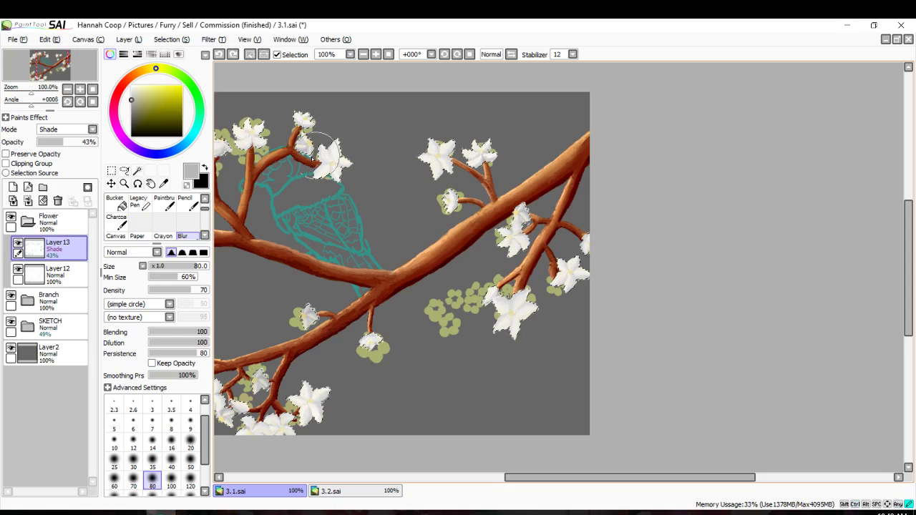
# Clear the selection and examine the edges of the star blossom above the bird sketch for stray shading.
pyautogui.moveTo(312, 159); pyautogui.dragTo(302, 170)
pyautogui.hotkey('ctrl', 'd')
pyautogui.scroll(4, 308, 180)
pyautogui.scroll(-4, 317, 194)
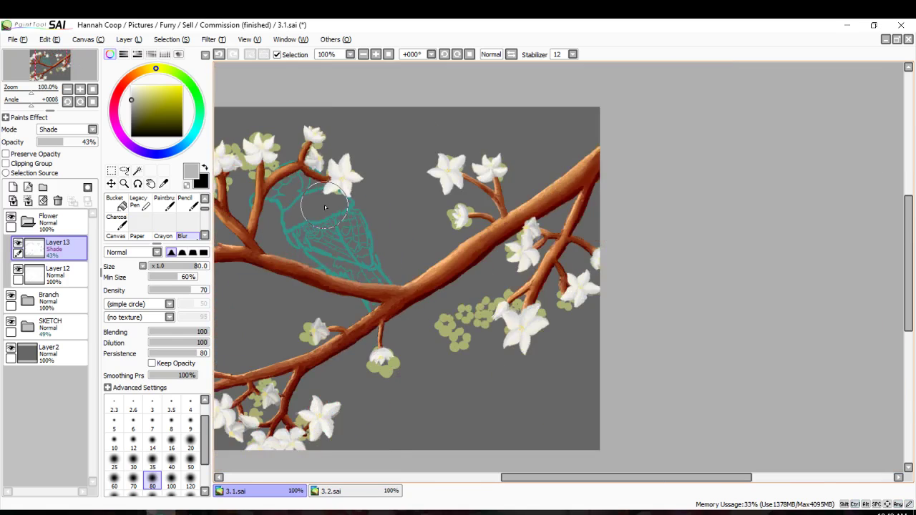
pyautogui.scroll(4, 325, 207)
pyautogui.scroll(-1, 322, 203)
pyautogui.scroll(2, 143, 208)
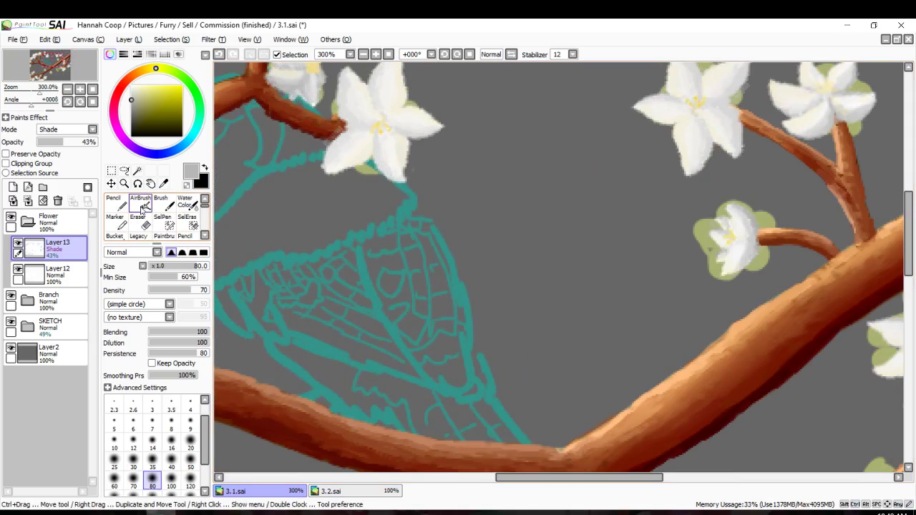
pyautogui.click(138, 221)
pyautogui.scroll(4, 310, 90)
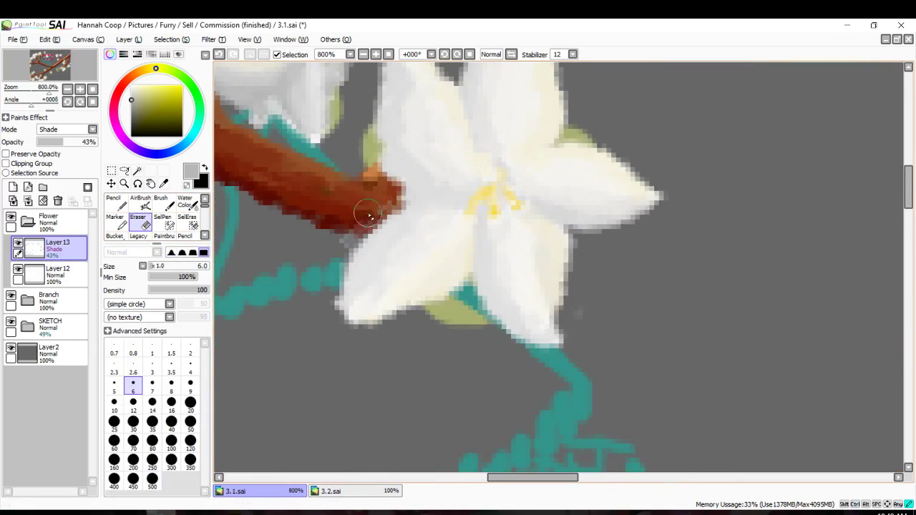
pyautogui.scroll(-4, 380, 210)
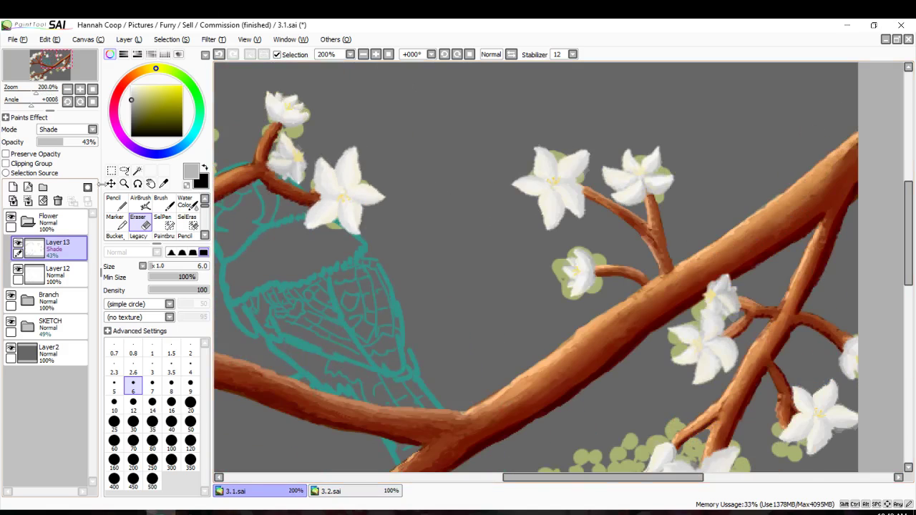
# Select the empty area around the blossoms on Layer12 with the Magic Wand, and return to the Shade layer with the Eraser.
pyautogui.click(52, 267)
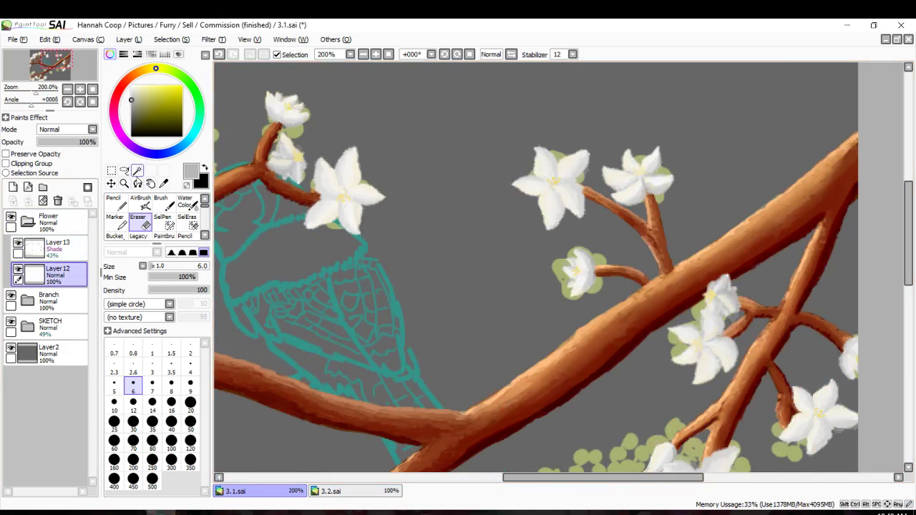
pyautogui.click(138, 170)
pyautogui.click(222, 172)
pyautogui.click(62, 246)
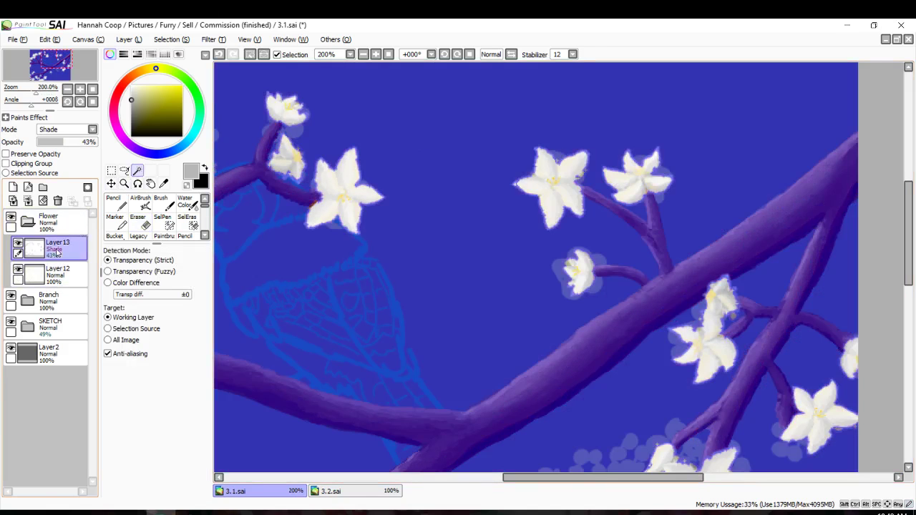
pyautogui.click(138, 219)
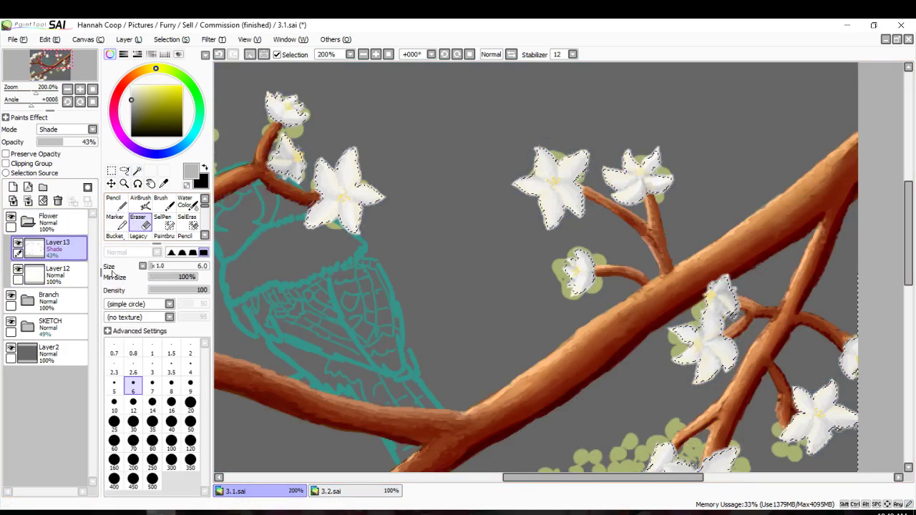
# Try erasing the shade outside the petals with the size 500 Eraser, undo it and clear the selection.
pyautogui.click(151, 479)
pyautogui.scroll(-2, 523, 213)
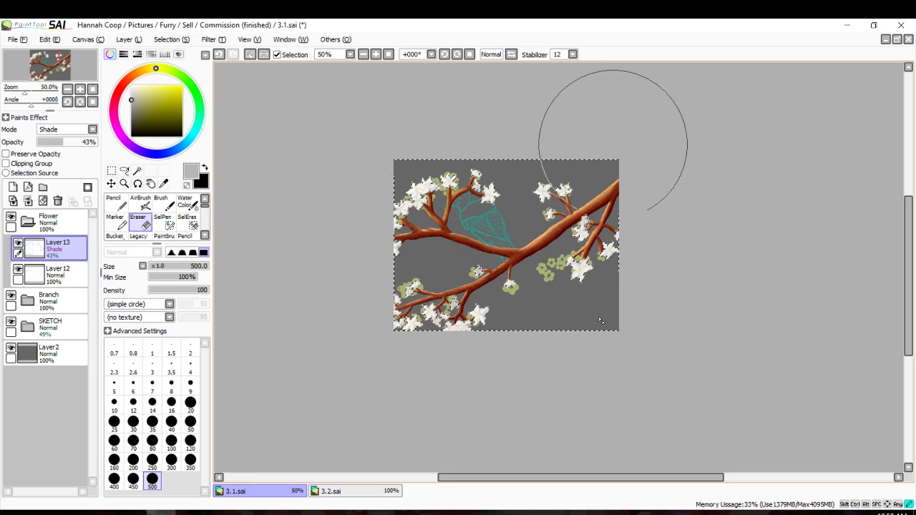
pyautogui.hotkey('ctrl', 'd')
pyautogui.scroll(4, 467, 327)
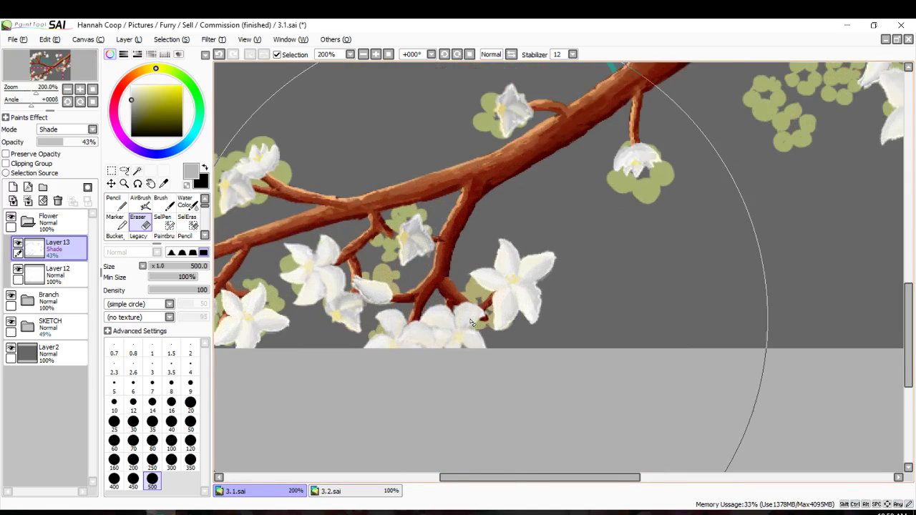
pyautogui.scroll(-2, 467, 317)
pyautogui.scroll(3, 446, 306)
pyautogui.hotkey('ctrl', 'z')
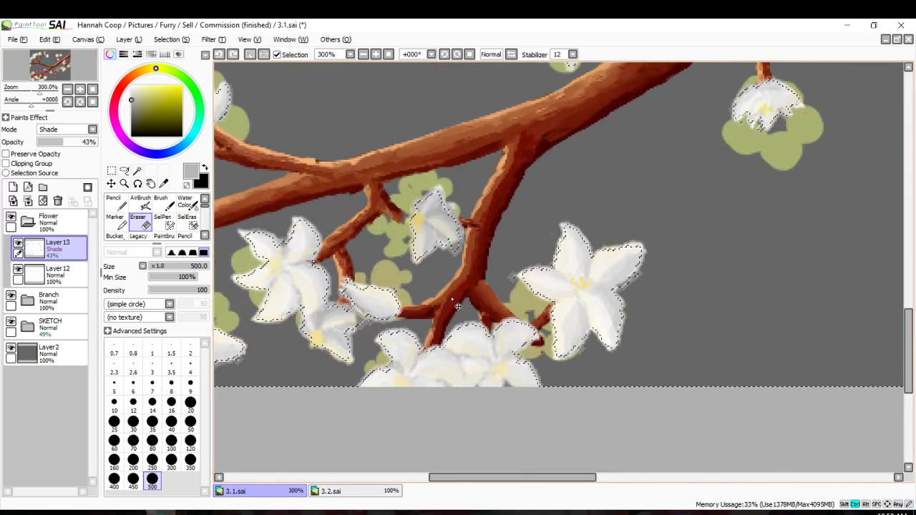
pyautogui.hotkey('ctrl', 'd')
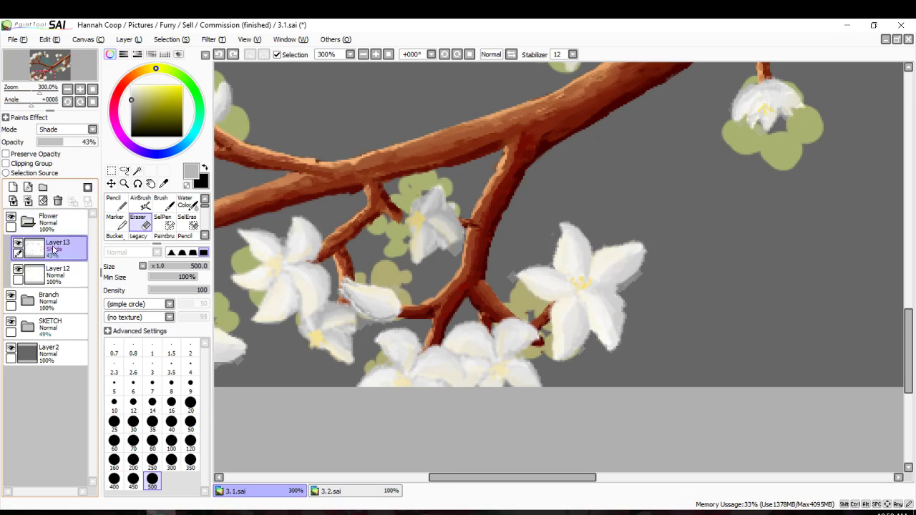
# Select the transparent area of Layer12 with the Magic Wand and invert the selection to cover the blossoms.
pyautogui.click(58, 271)
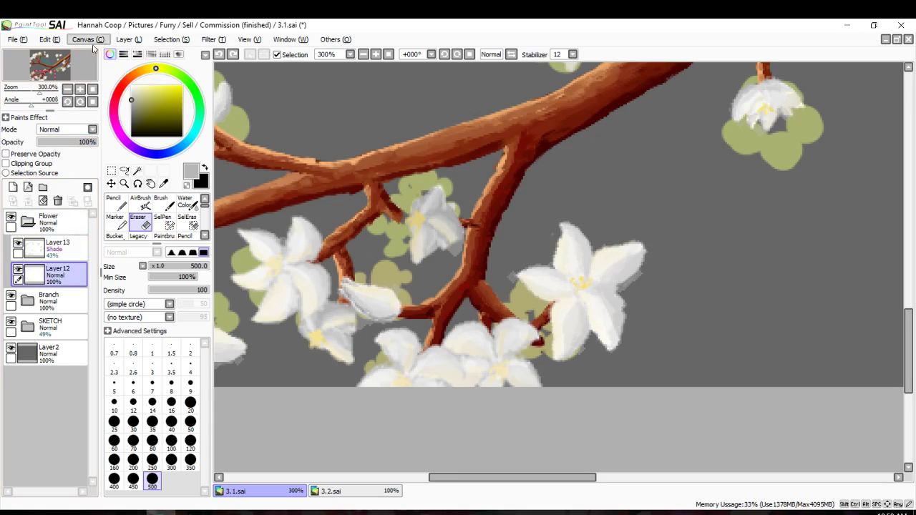
pyautogui.click(138, 172)
pyautogui.click(386, 86)
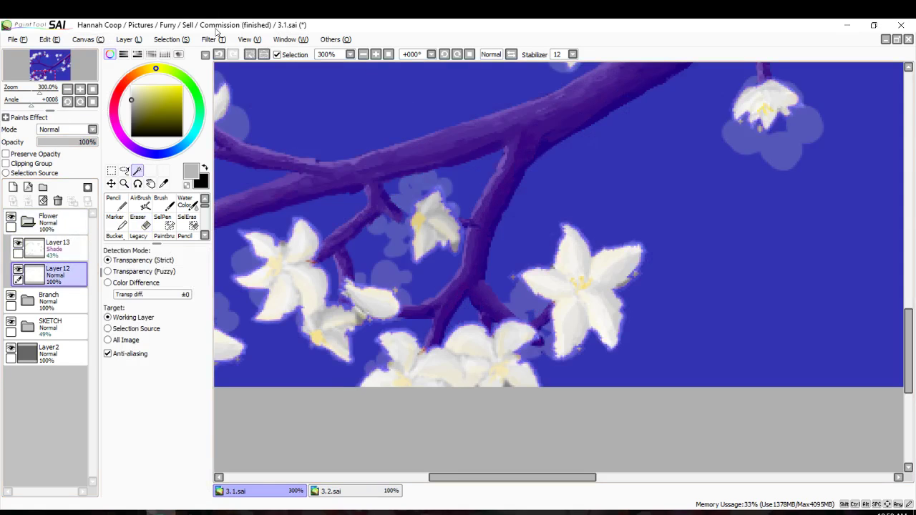
pyautogui.click(175, 40)
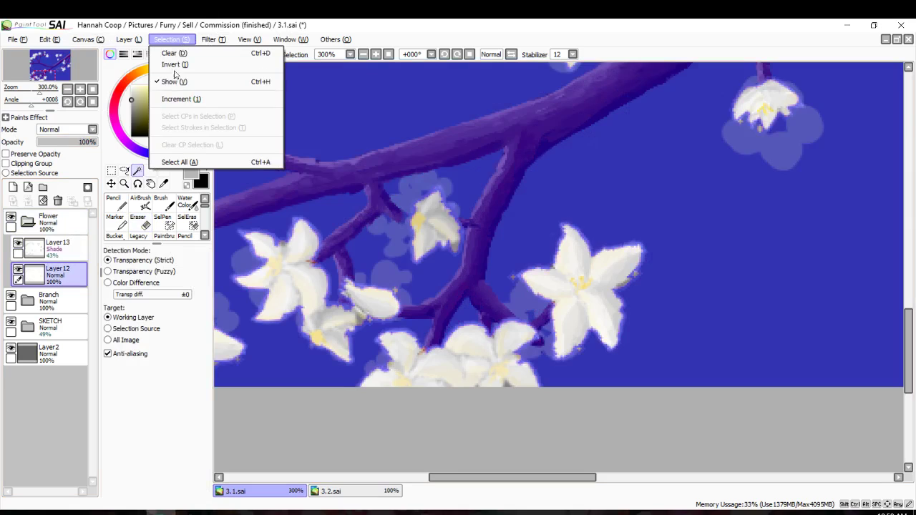
pyautogui.click(173, 65)
# Expand the blossom selection by three increments, and return to the Shade layer with the Eraser.
pyautogui.click(172, 40)
pyautogui.click(175, 99)
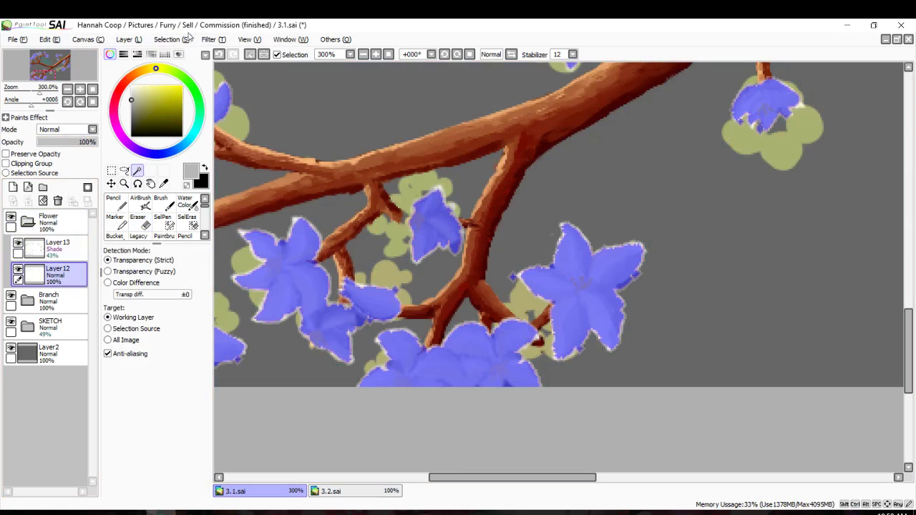
pyautogui.click(174, 40)
pyautogui.click(174, 96)
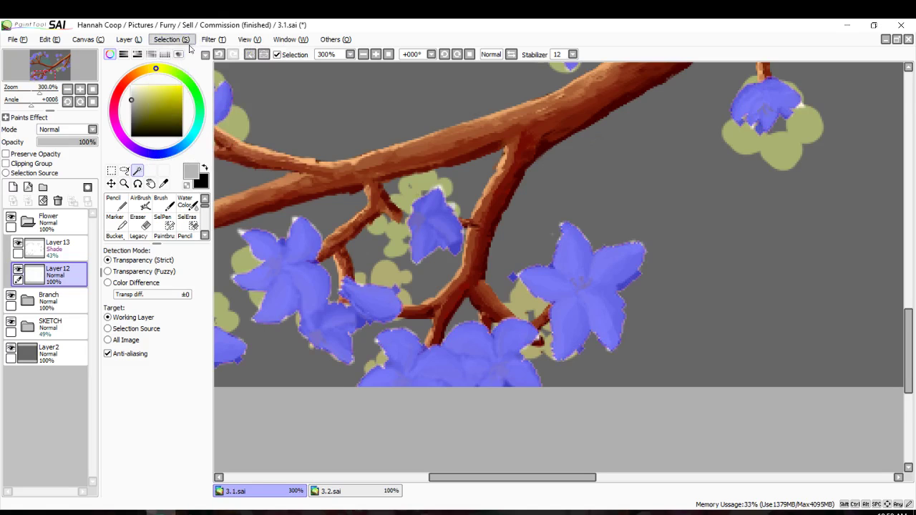
pyautogui.click(174, 42)
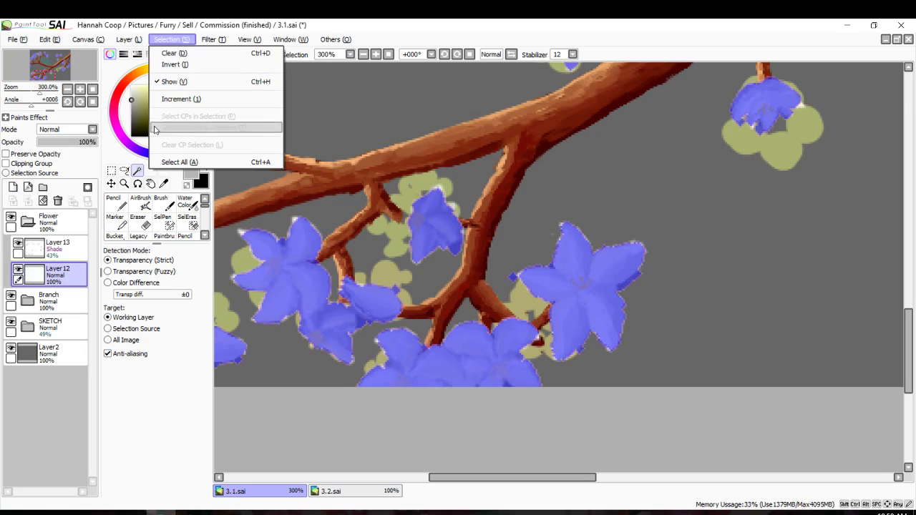
pyautogui.click(179, 98)
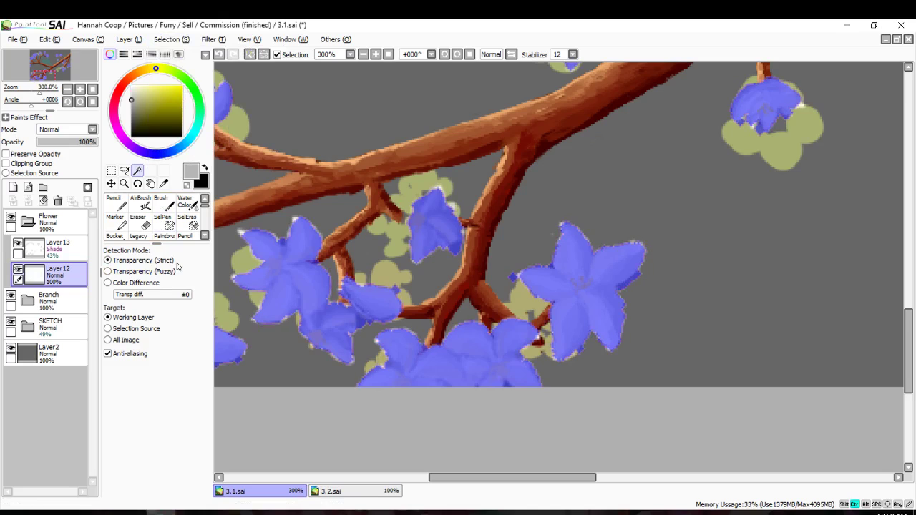
pyautogui.click(57, 246)
pyautogui.click(137, 222)
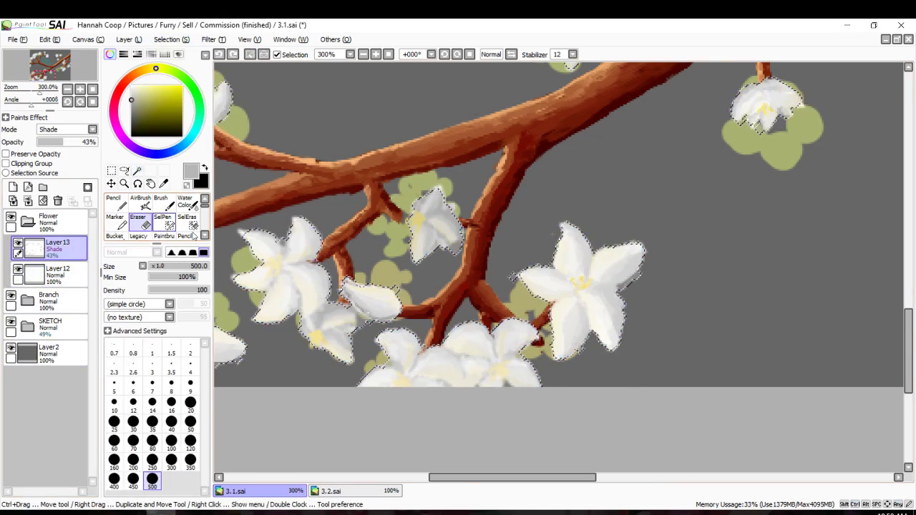
# Merge the Layer13 Shade layer down into Layer12 and collapse the Flower folder.
pyautogui.scroll(-2, 379, 286)
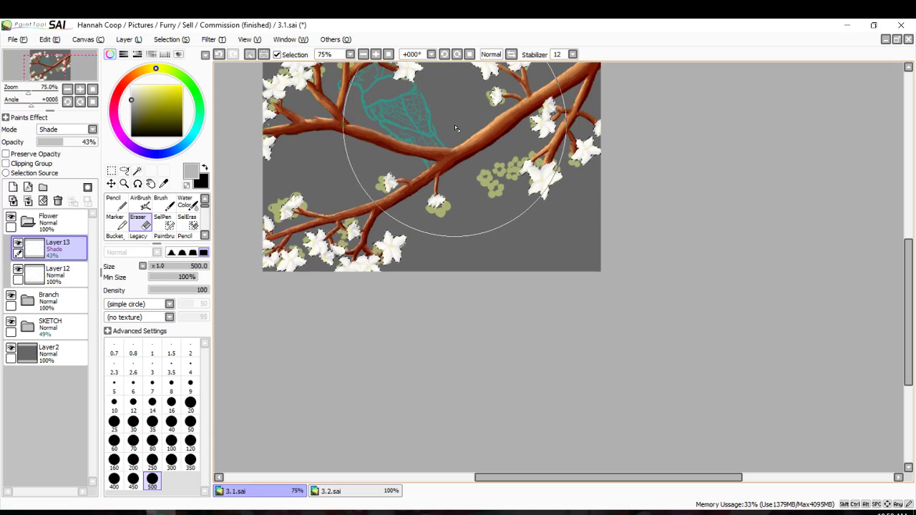
pyautogui.scroll(-1, 458, 157)
pyautogui.scroll(6, 539, 187)
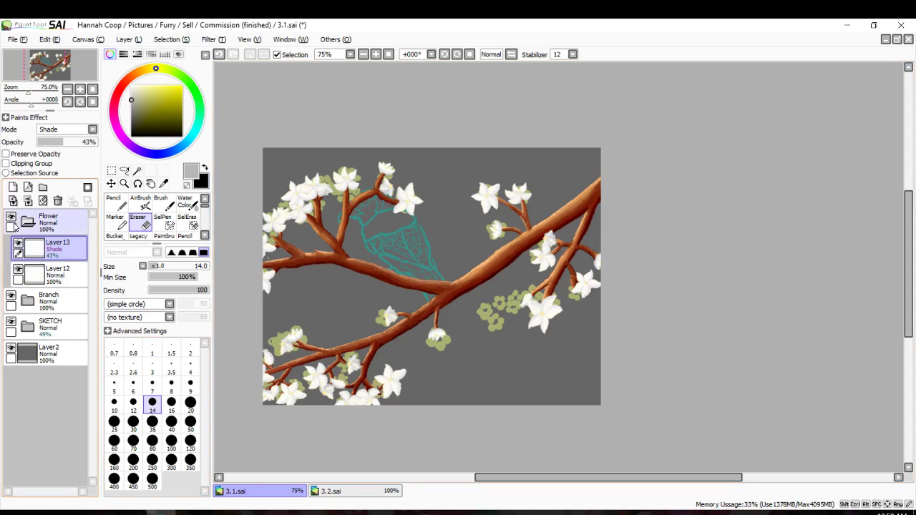
pyautogui.click(58, 200)
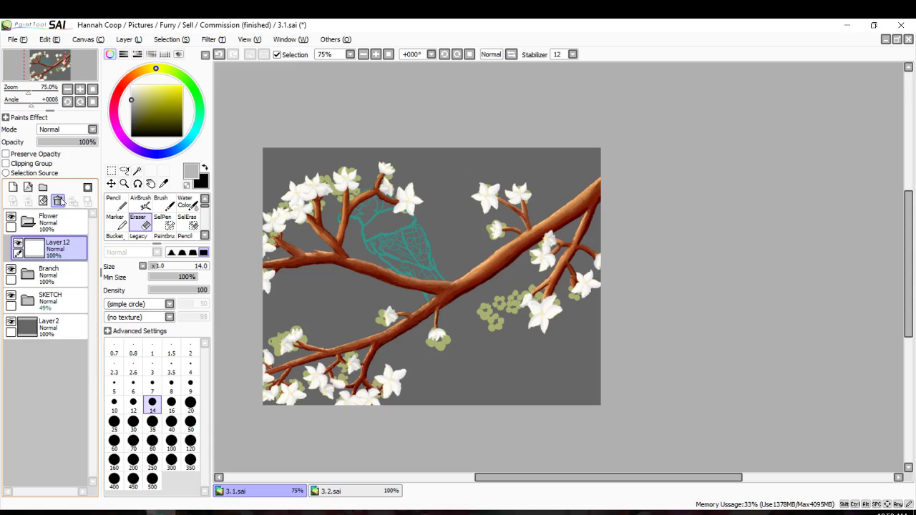
pyautogui.click(58, 201)
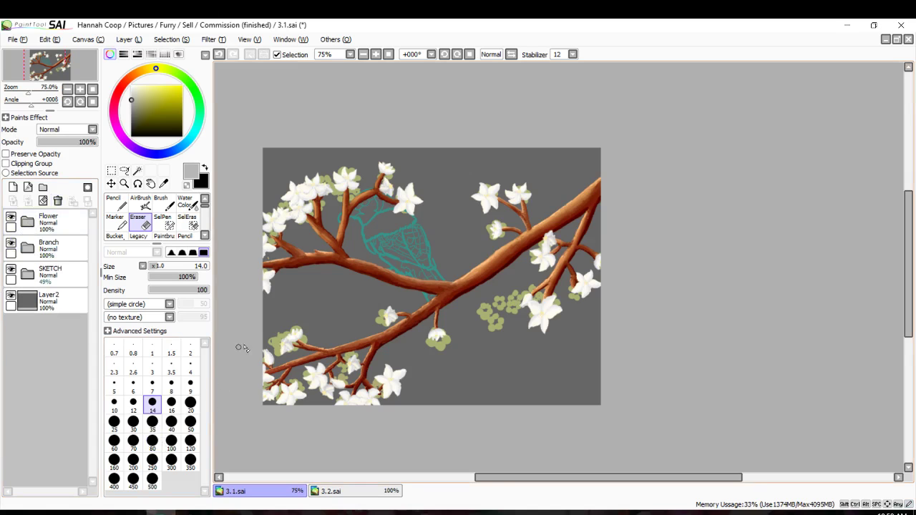
# Check the blossoms and branches up close and as a whole, and save the illustration to its existing file 3.1.sai.
pyautogui.scroll(5, 440, 230)
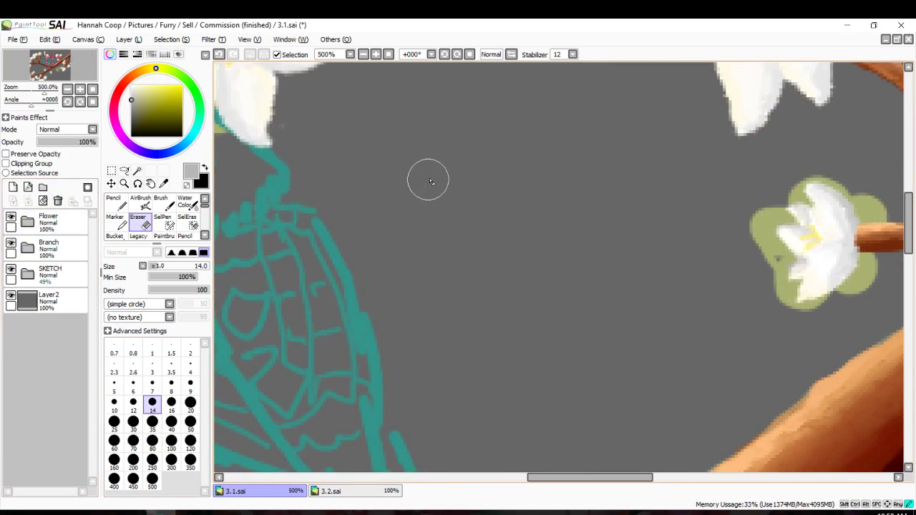
pyautogui.scroll(-8, 452, 129)
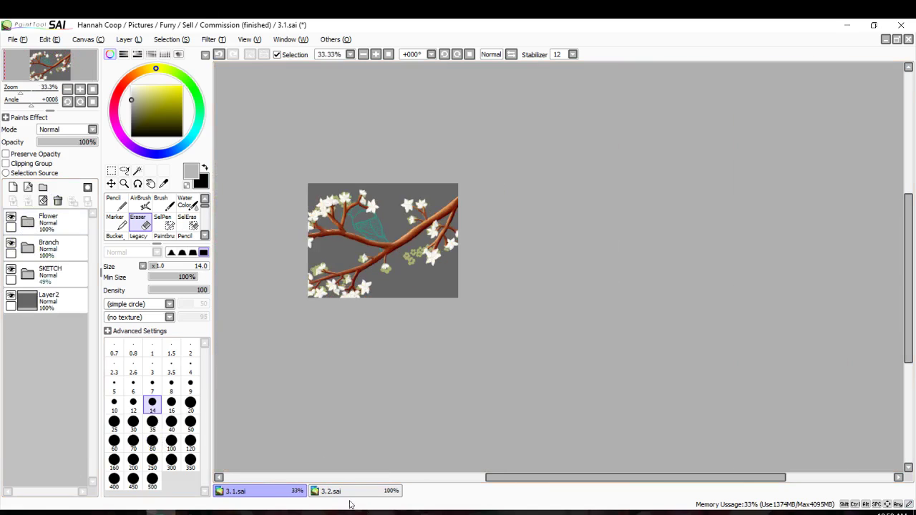
pyautogui.click(16, 40)
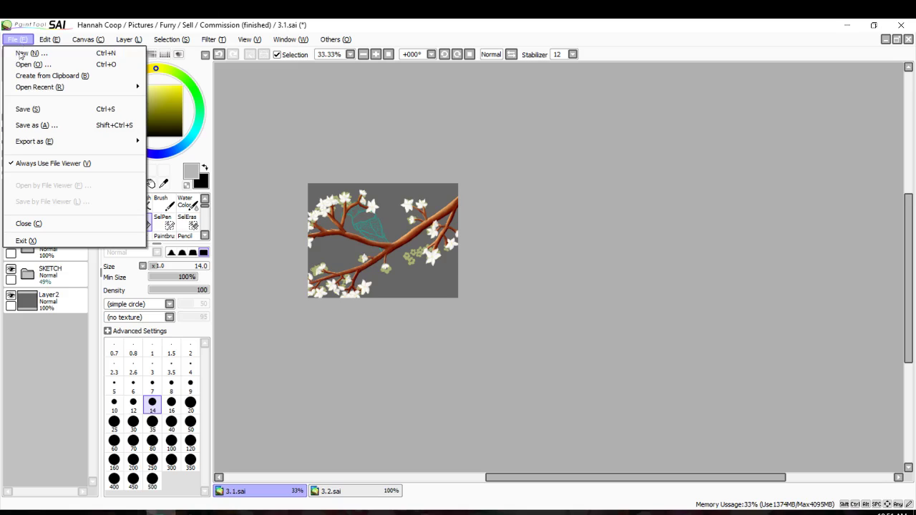
pyautogui.click(32, 108)
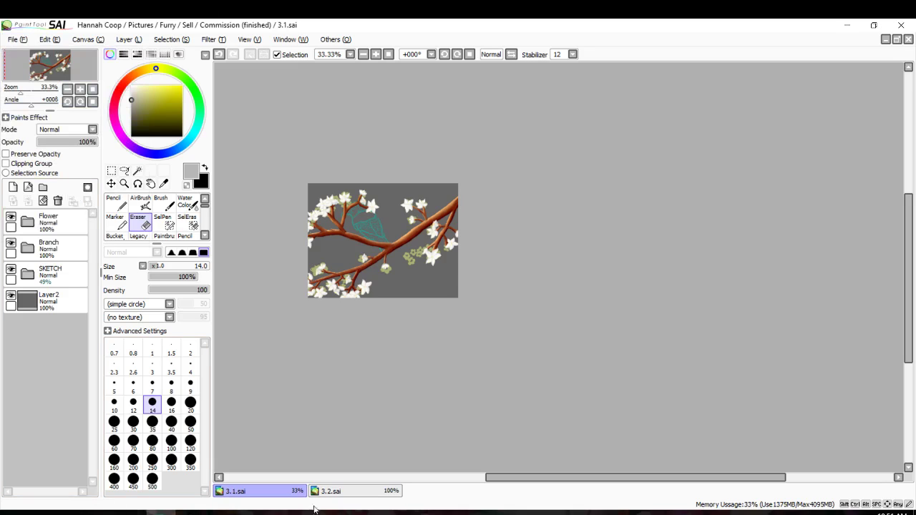